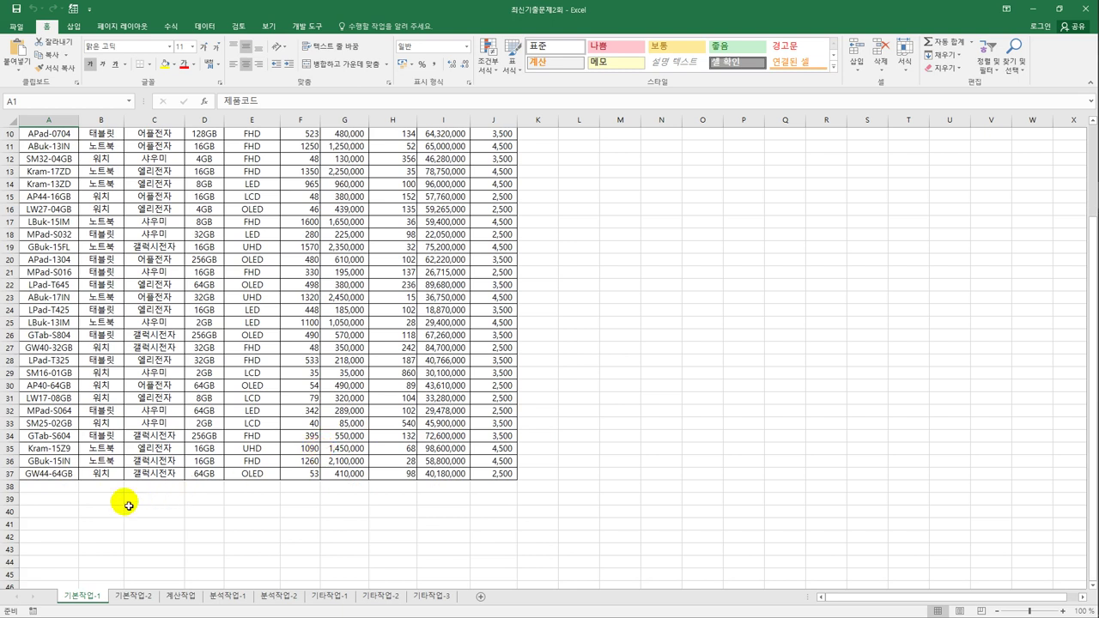
# Enter the criteria heading 조건 in cell A39 below the product table
pyautogui.click(66, 506)
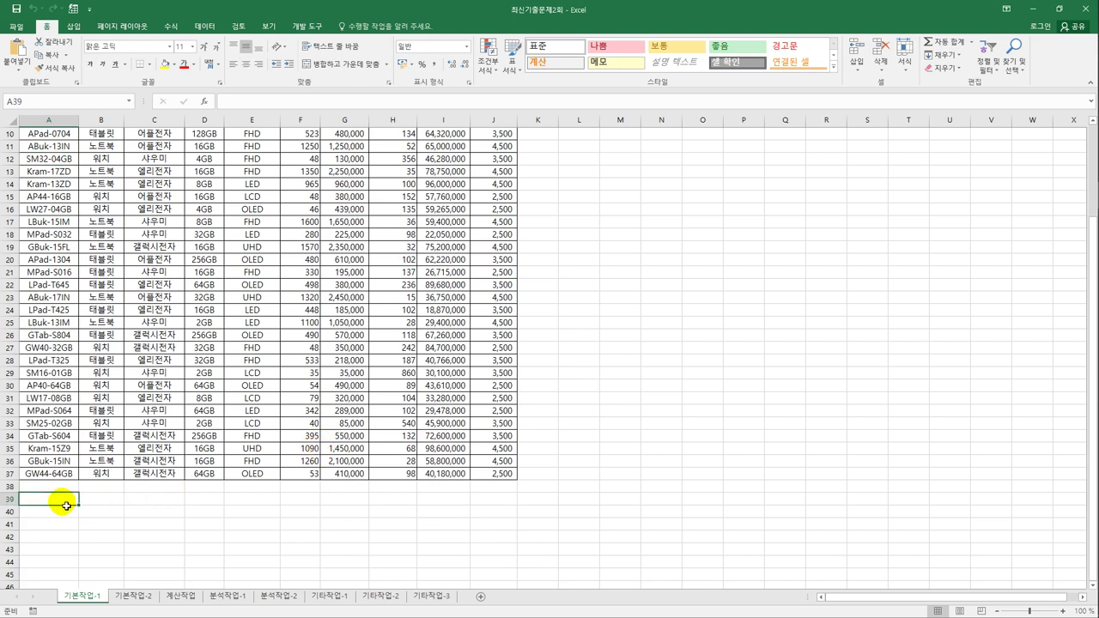
pyautogui.write('ㅁㅁ')
pyautogui.press('BackSpace')
pyautogui.press('BackSpace')
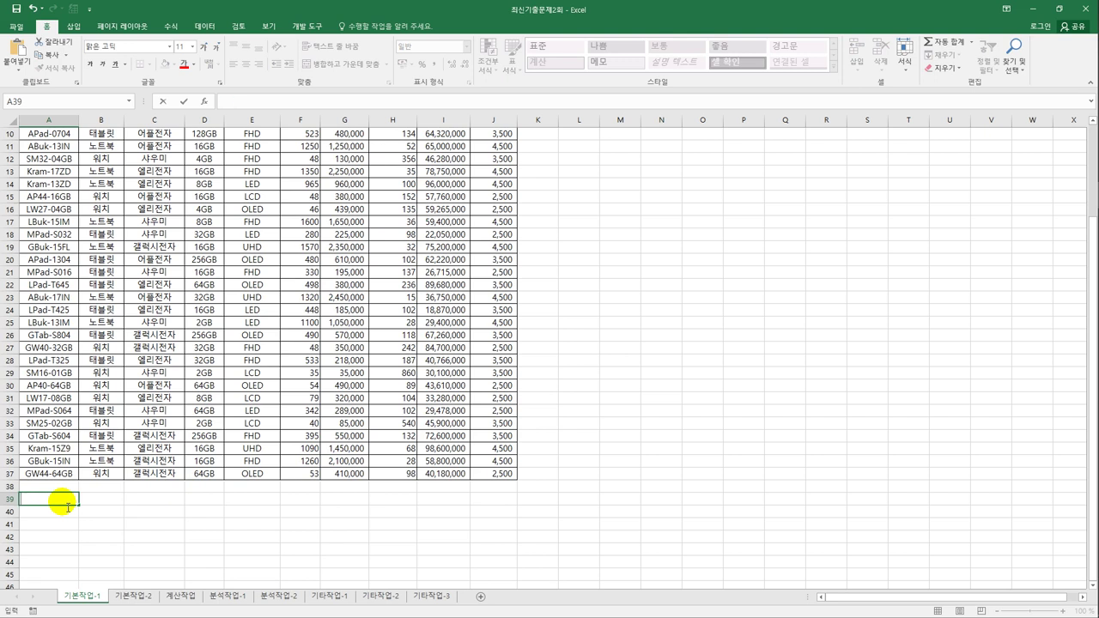
pyautogui.write('조건')
pyautogui.press('Return')
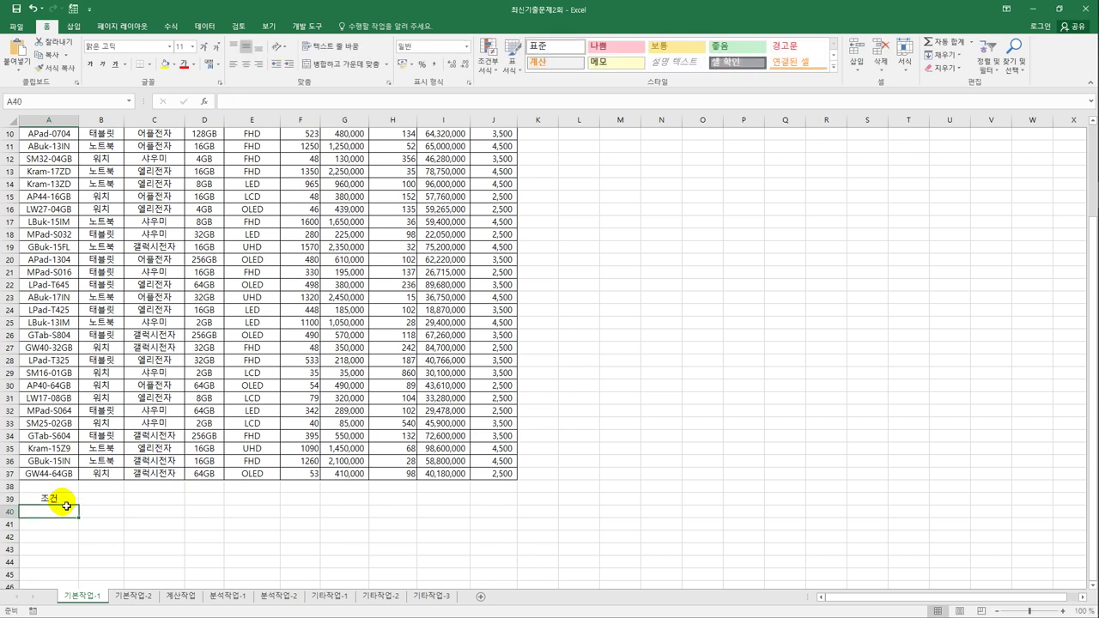
# Begin an AND formula in A40 whose first condition is RIGHT(E2,2)="HD", testing the 디스플레이 value
pyautogui.write('=')
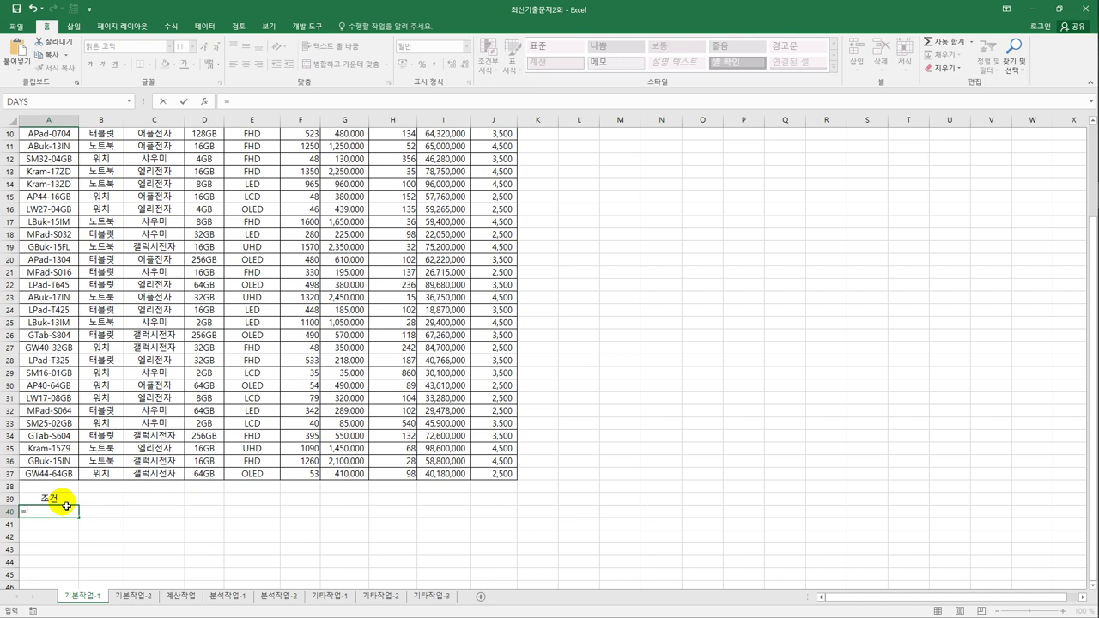
pyautogui.write('and(')
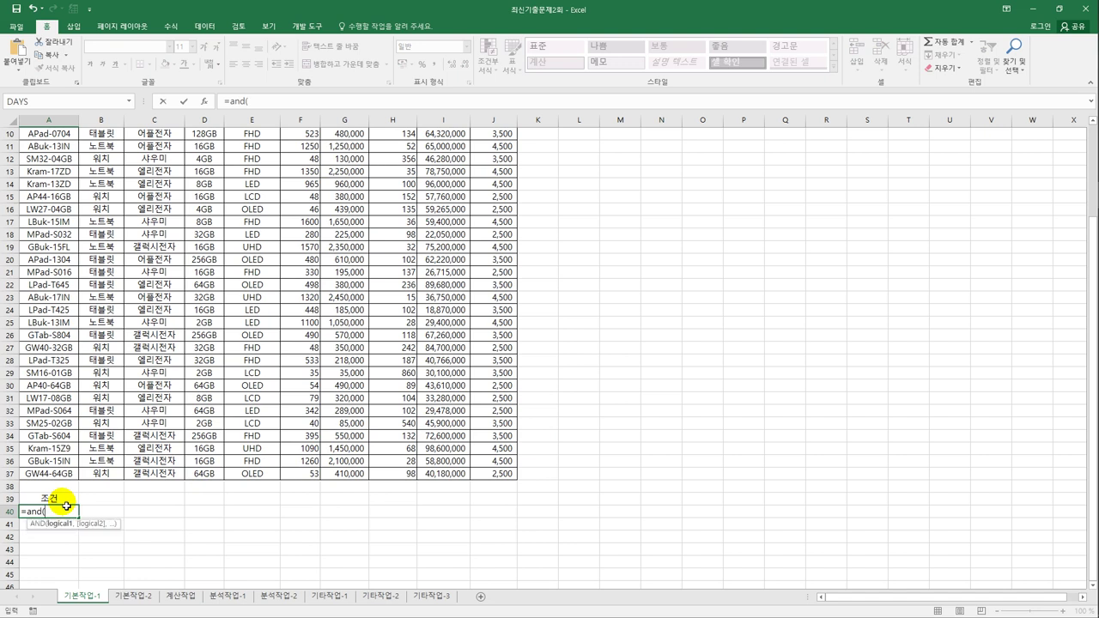
pyautogui.write('righ')
pyautogui.press('Tab')
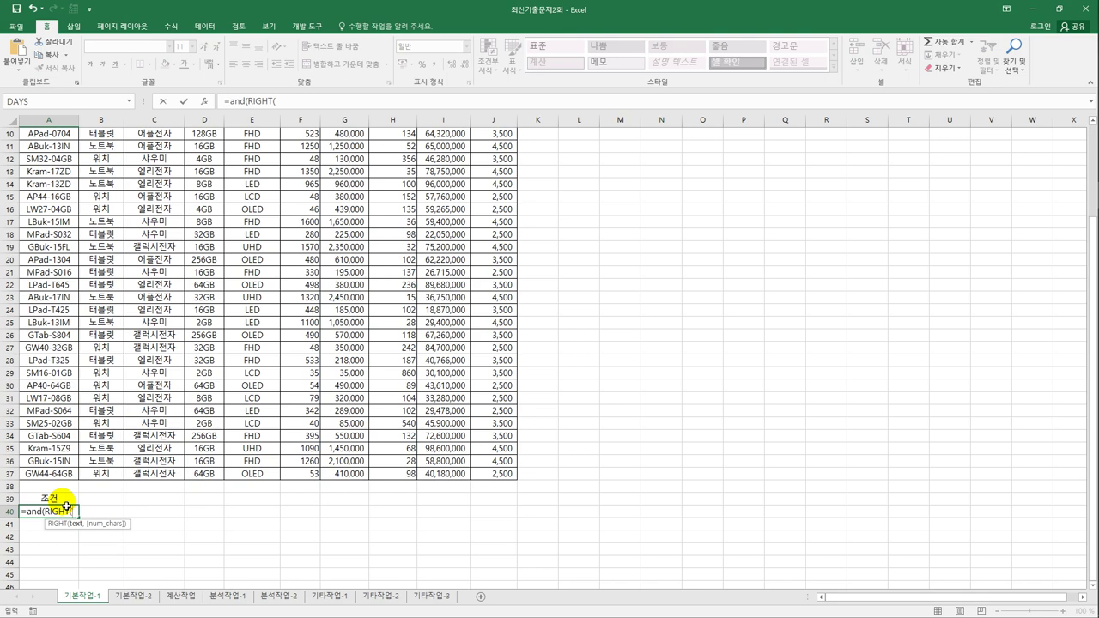
pyautogui.scroll(3, 127, 422)
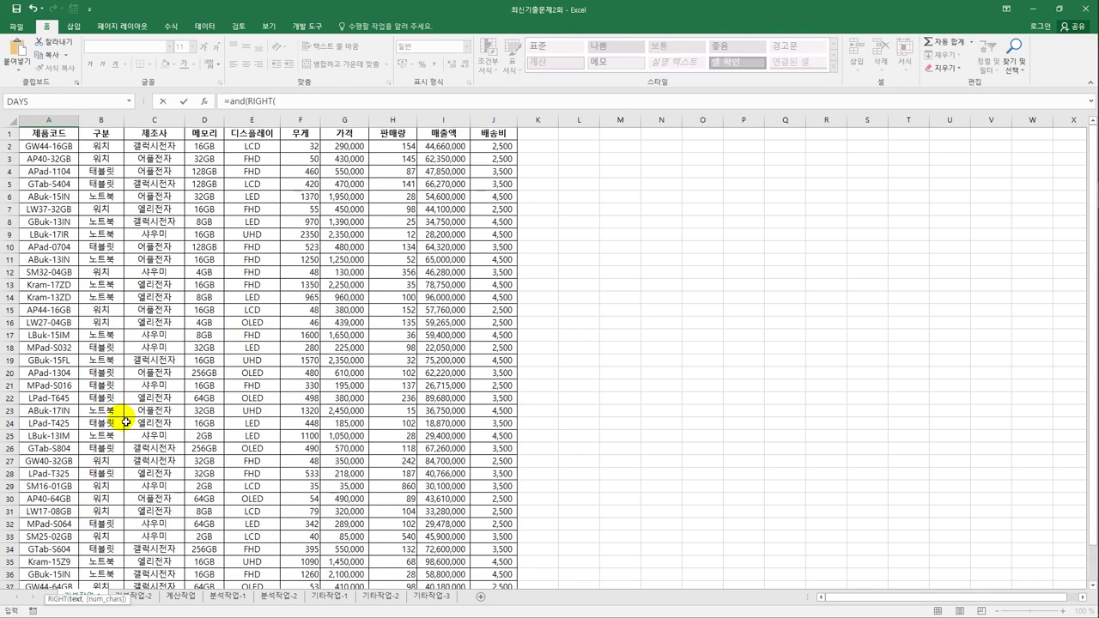
pyautogui.click(269, 151)
pyautogui.write(',')
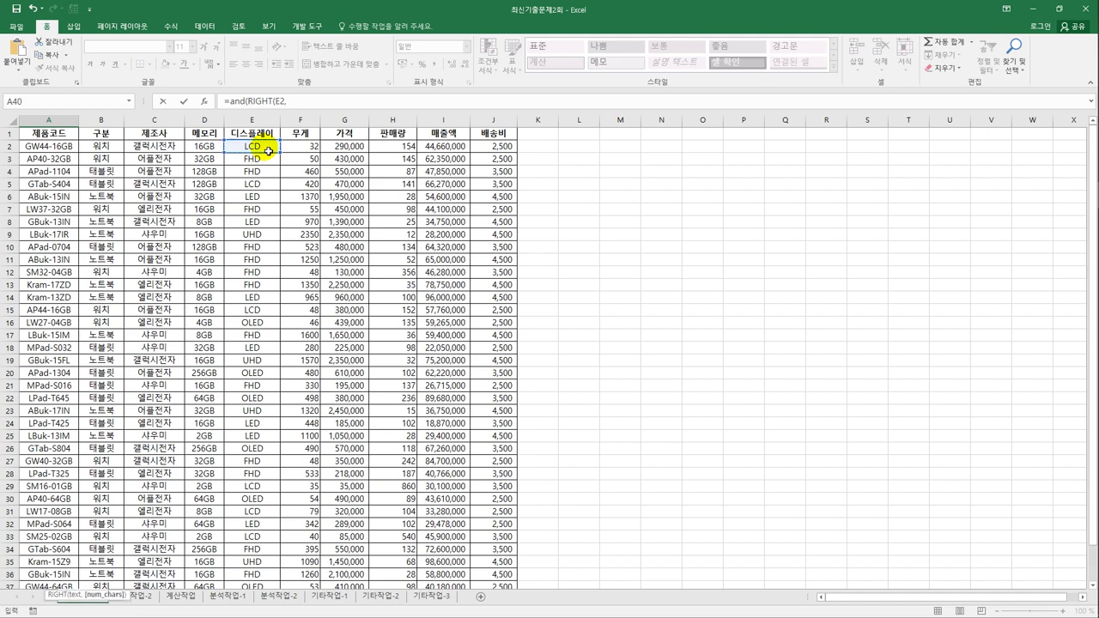
pyautogui.write('2)="H')
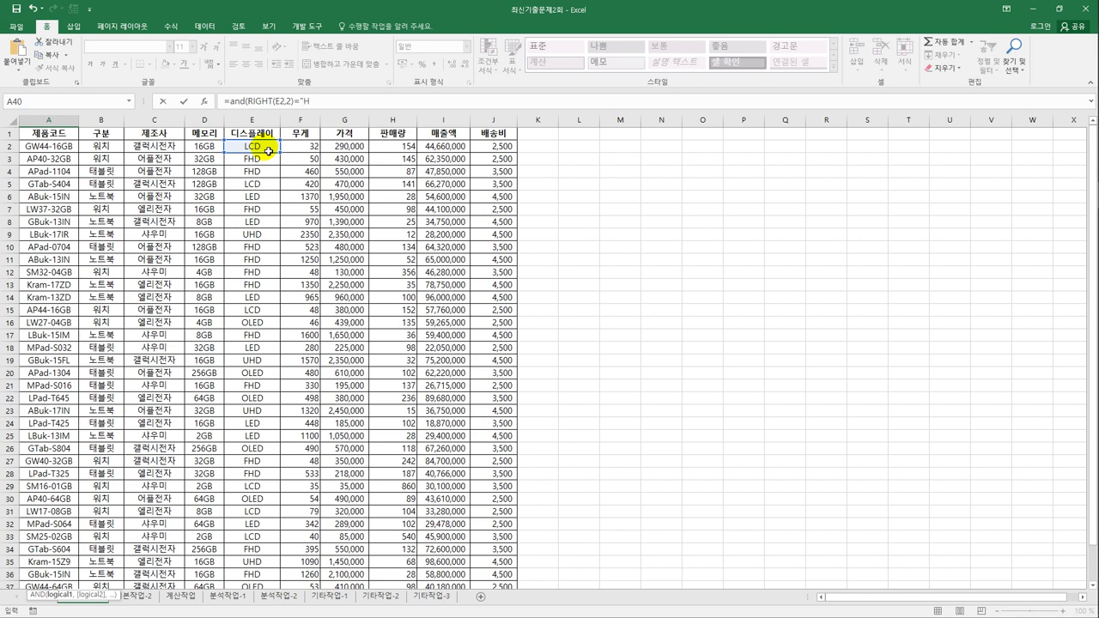
pyautogui.write('D",')
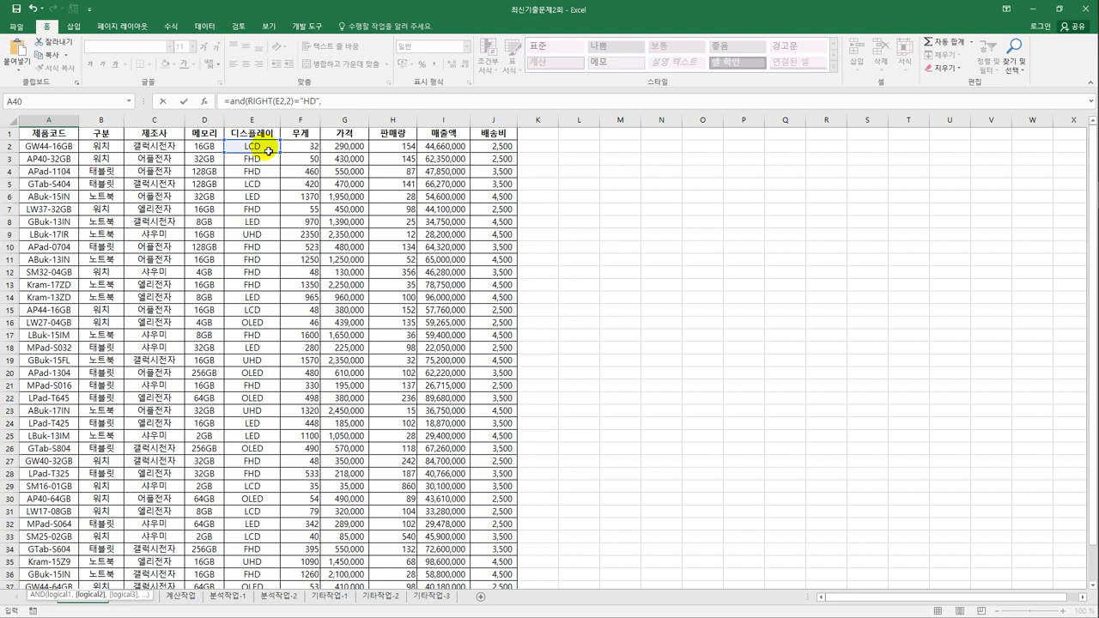
# Complete the A40 formula with the second condition I2>average($I$2:$I$37), comparing 매출액 with its average
pyautogui.click(439, 148)
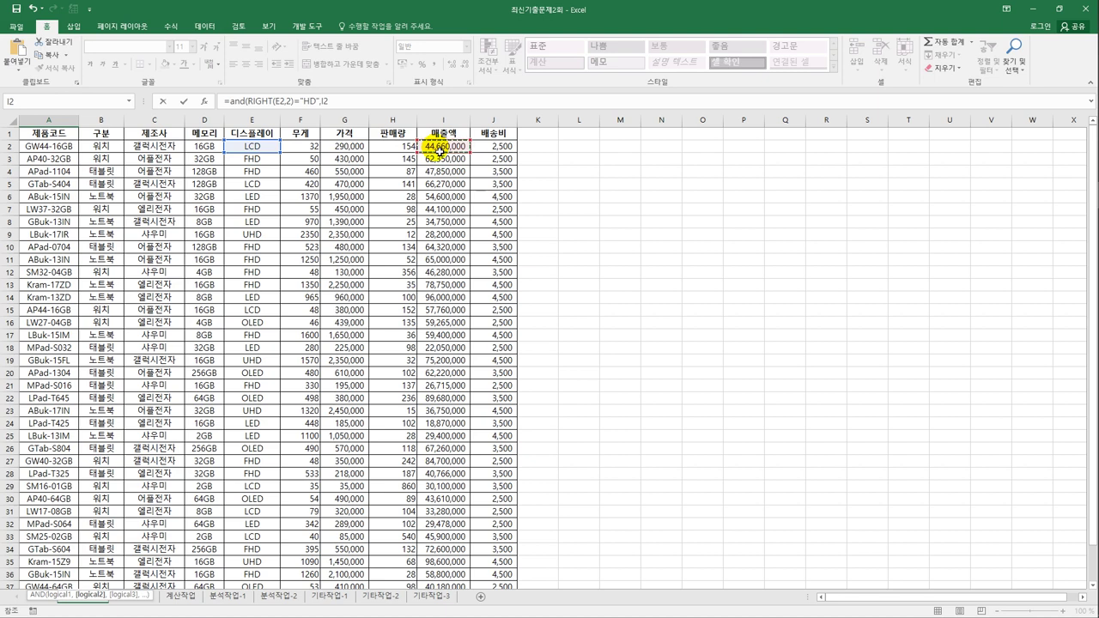
pyautogui.write('>av')
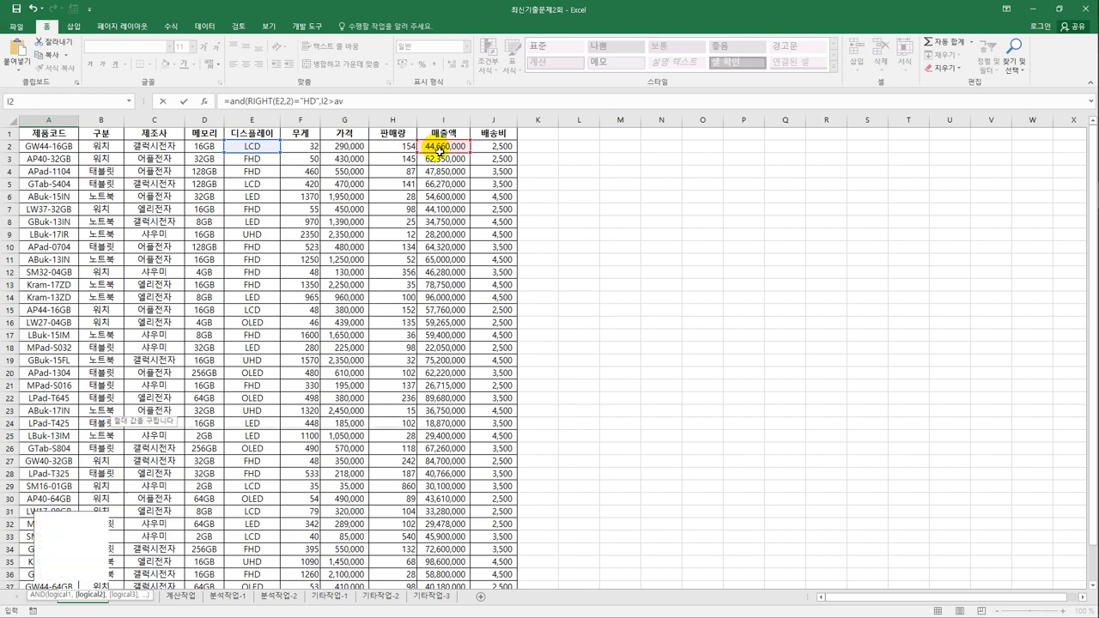
pyautogui.press('Down')
pyautogui.press('Tab')
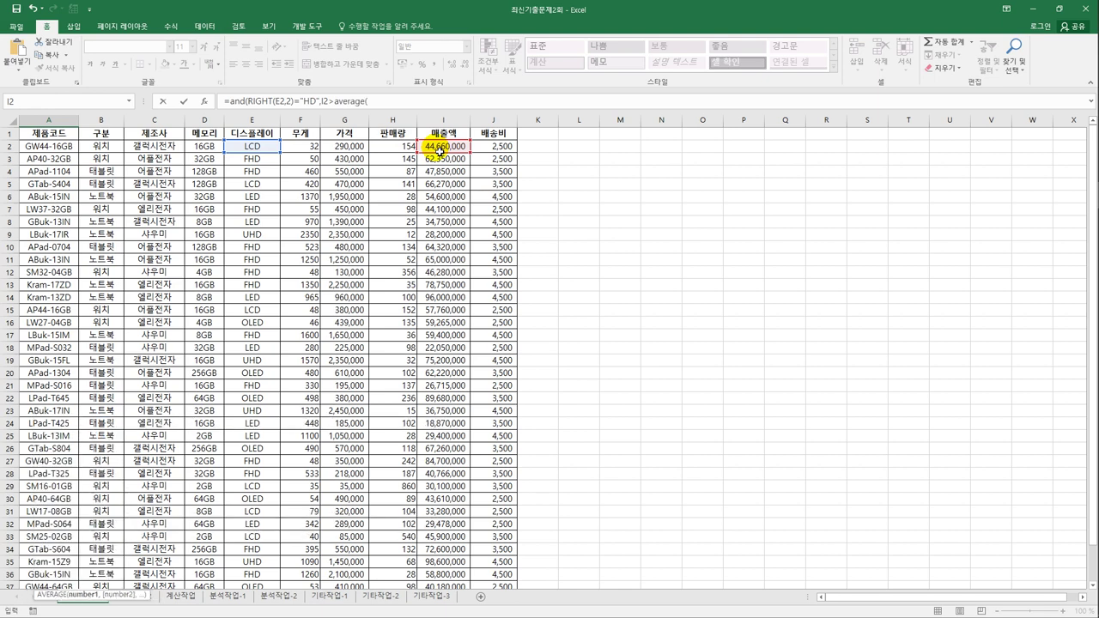
pyautogui.moveTo(440, 151); pyautogui.dragTo(440, 562)
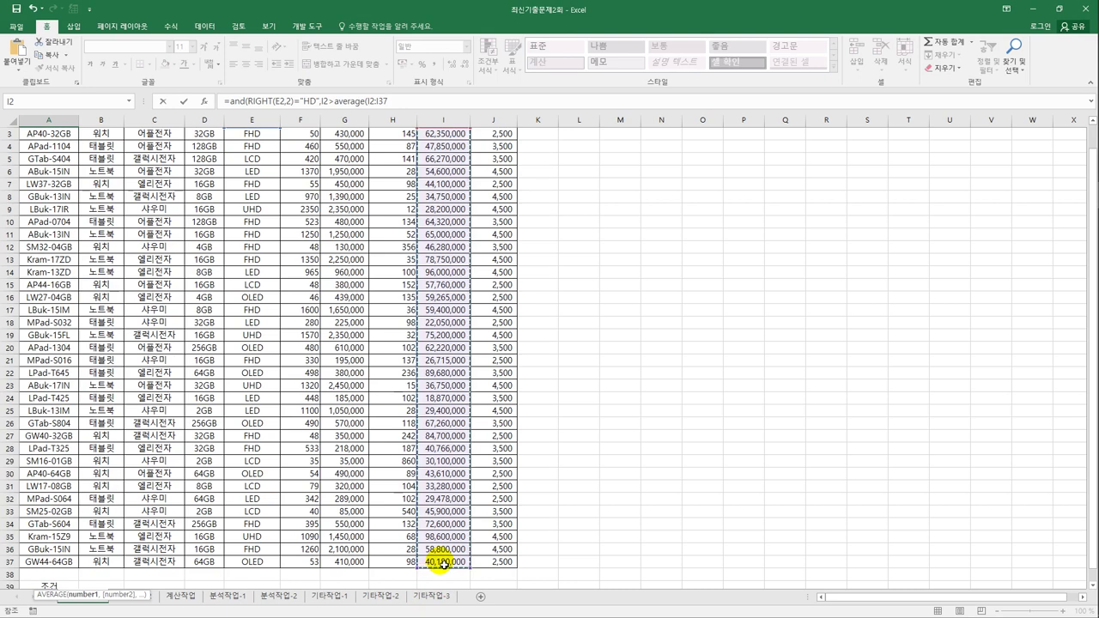
pyautogui.press('F4')
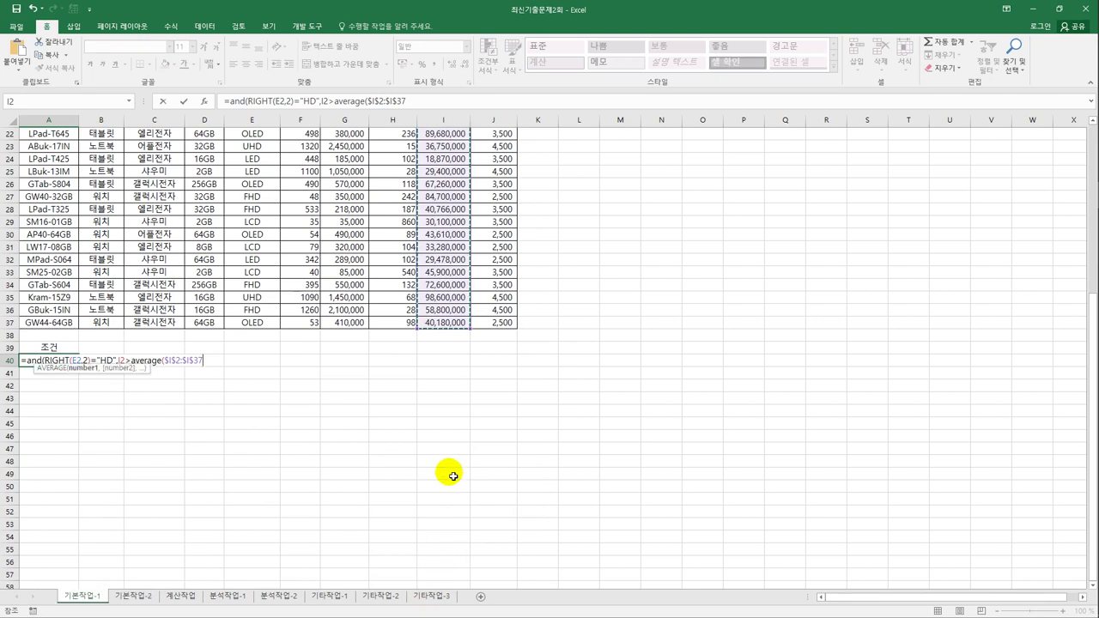
pyautogui.write(')')
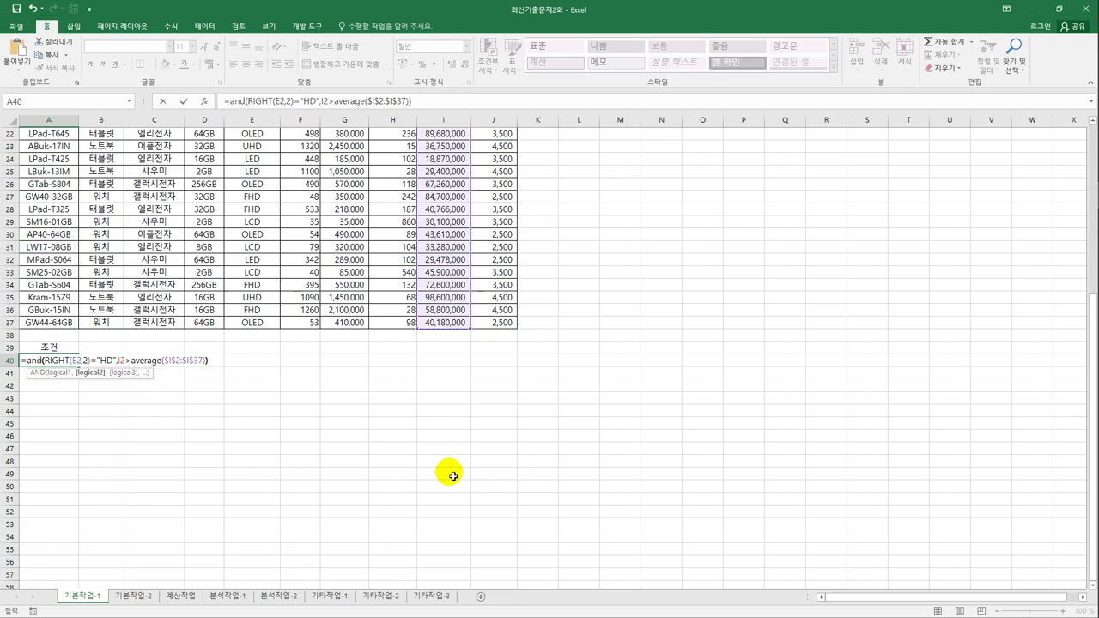
pyautogui.press('Return')
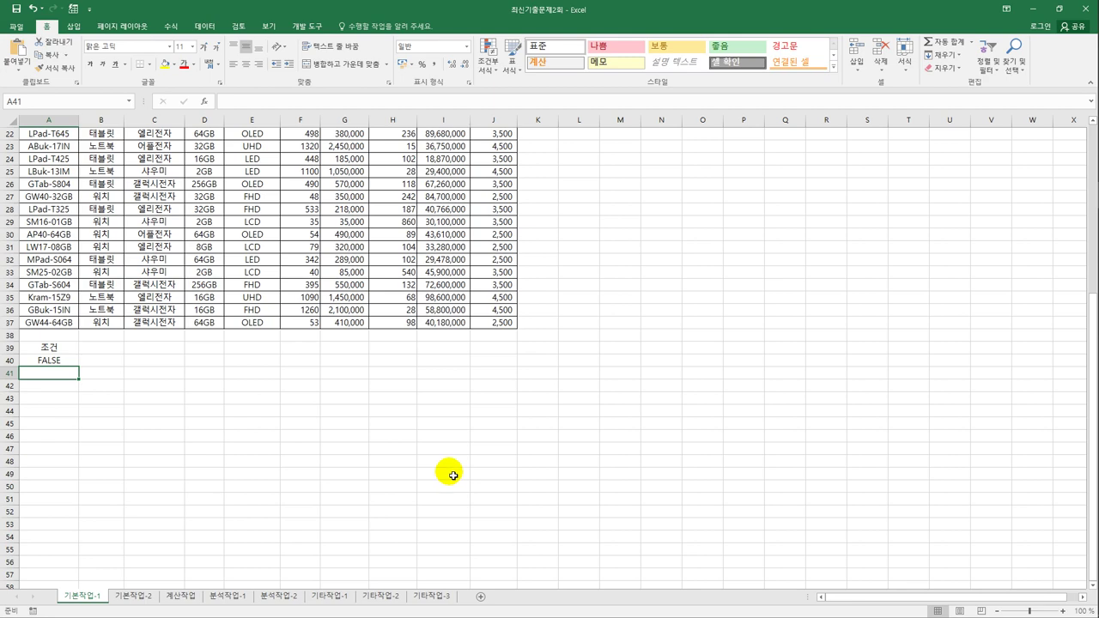
# Set up an advanced filter on the table A1:J37 with A39:A40 as the criteria range
pyautogui.scroll(3, 449, 472)
pyautogui.click(232, 298)
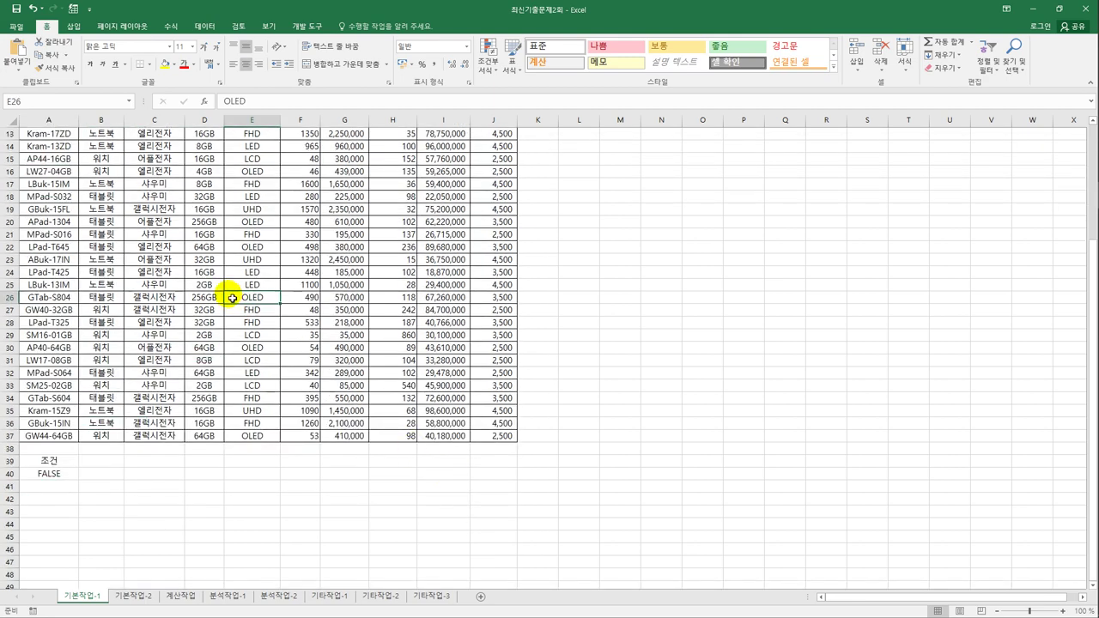
pyautogui.click(206, 26)
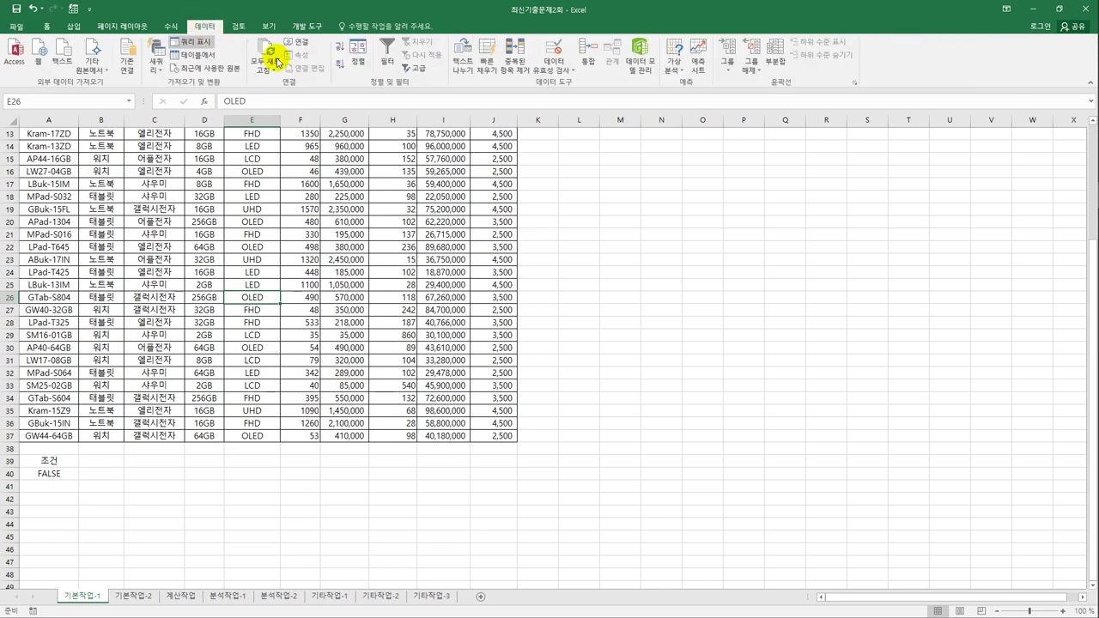
pyautogui.click(416, 68)
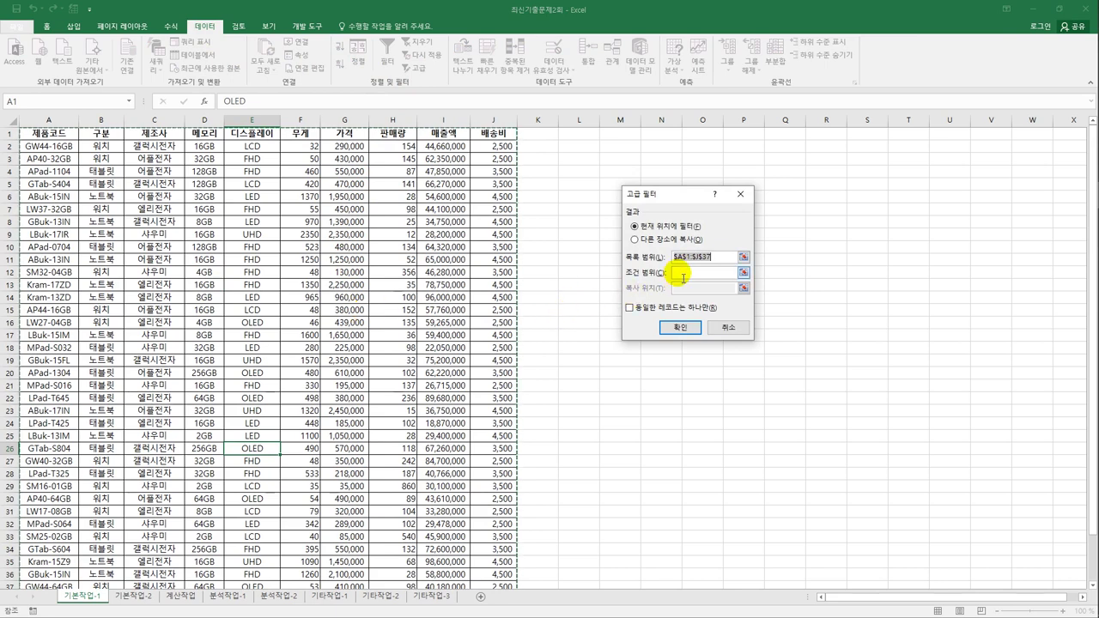
pyautogui.click(683, 273)
pyautogui.scroll(-4, 198, 357)
pyautogui.click(72, 464)
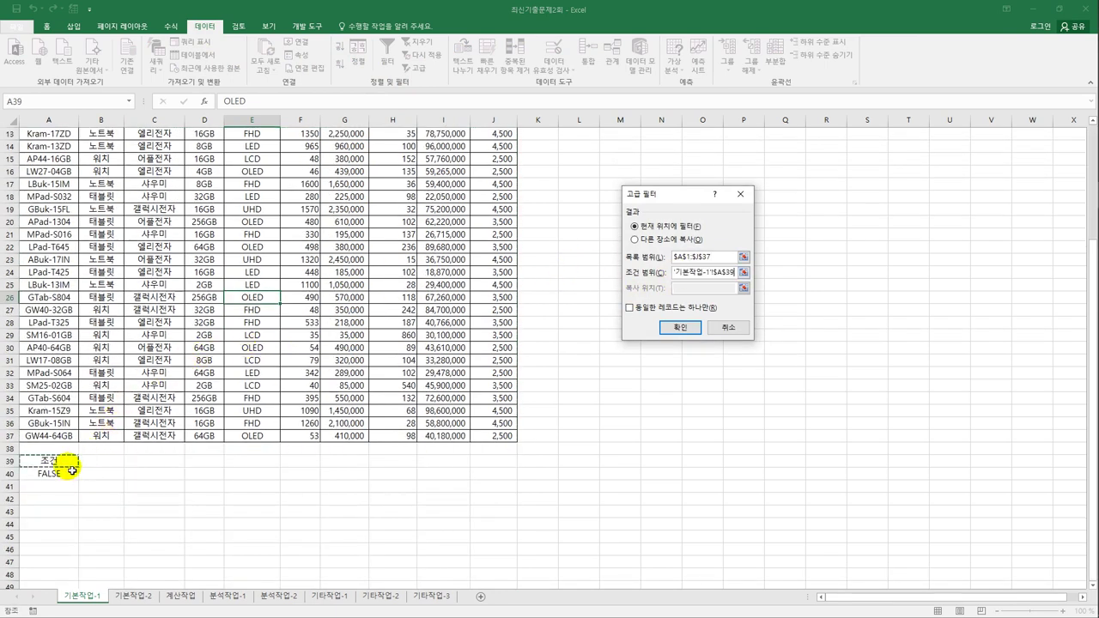
pyautogui.moveTo(72, 464); pyautogui.dragTo(73, 478)
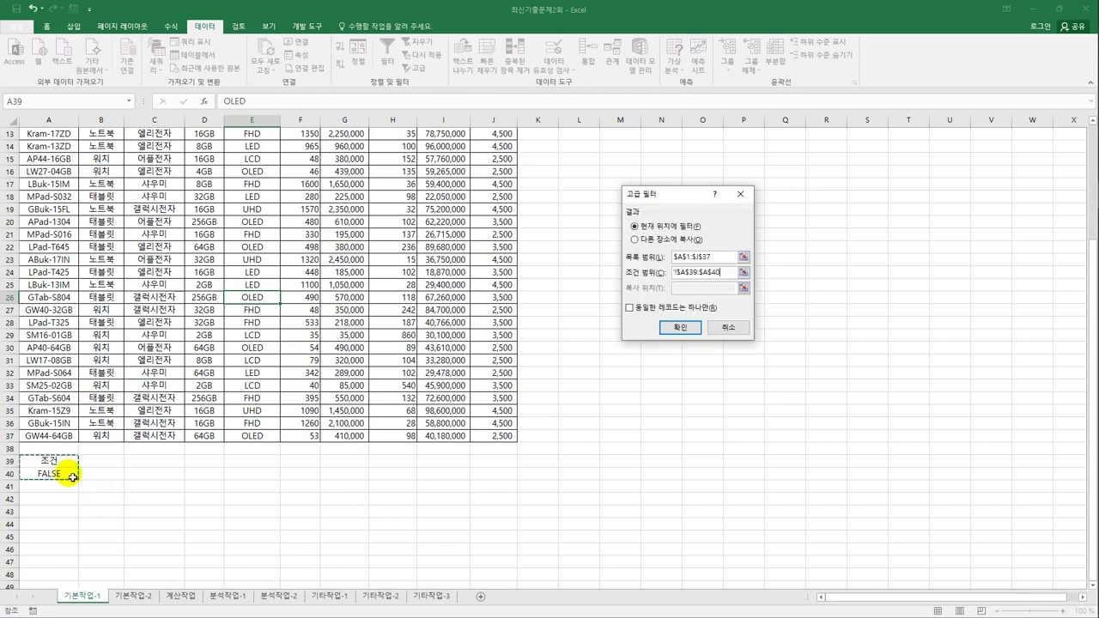
# Have the advanced filter copy its results to another location starting at A42, apply it, and check the extracted 디스플레이 values
pyautogui.click(668, 239)
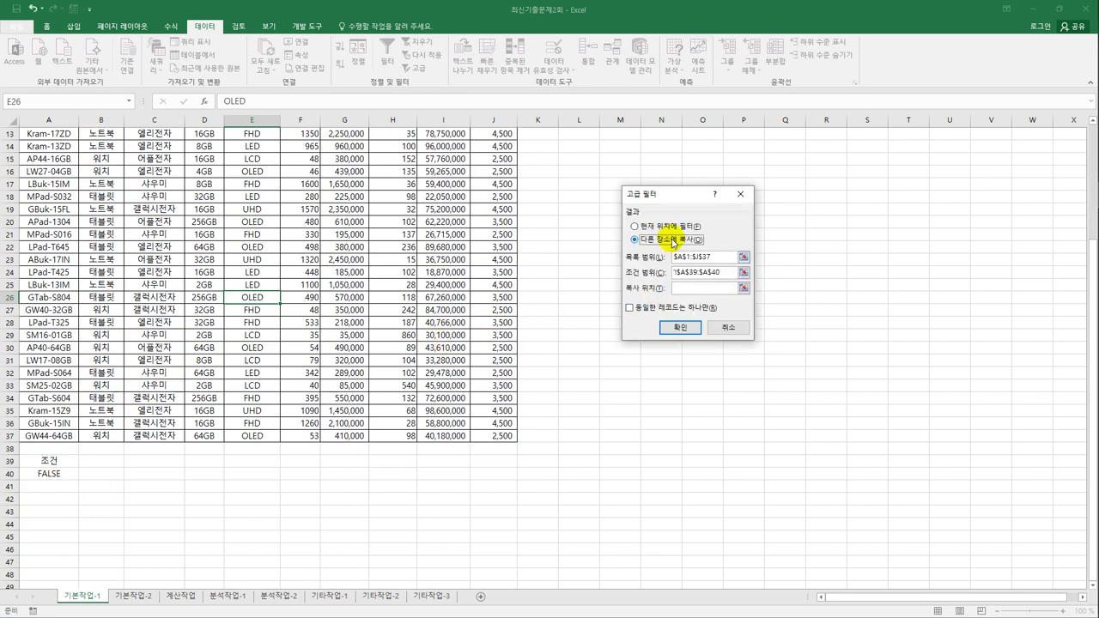
pyautogui.click(692, 290)
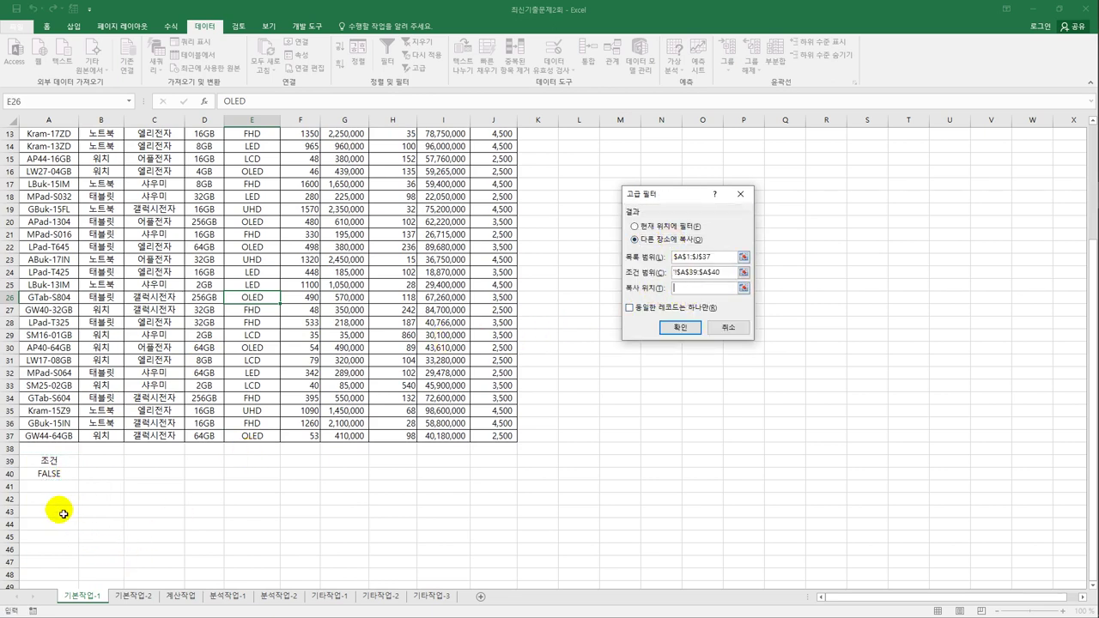
pyautogui.click(54, 500)
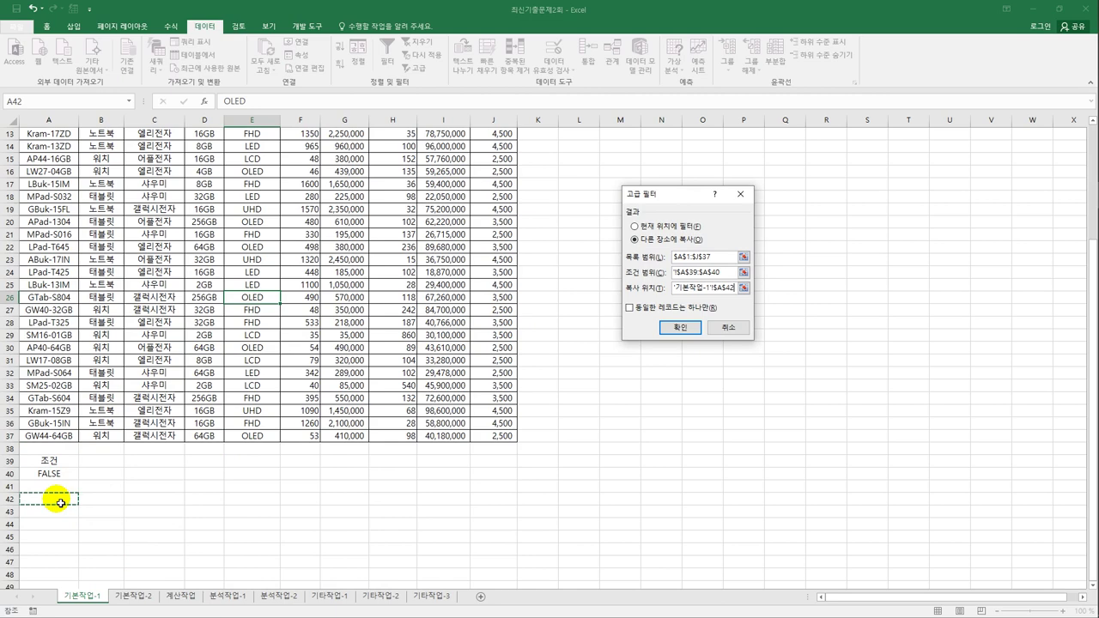
pyautogui.click(681, 328)
pyautogui.scroll(-3, 365, 412)
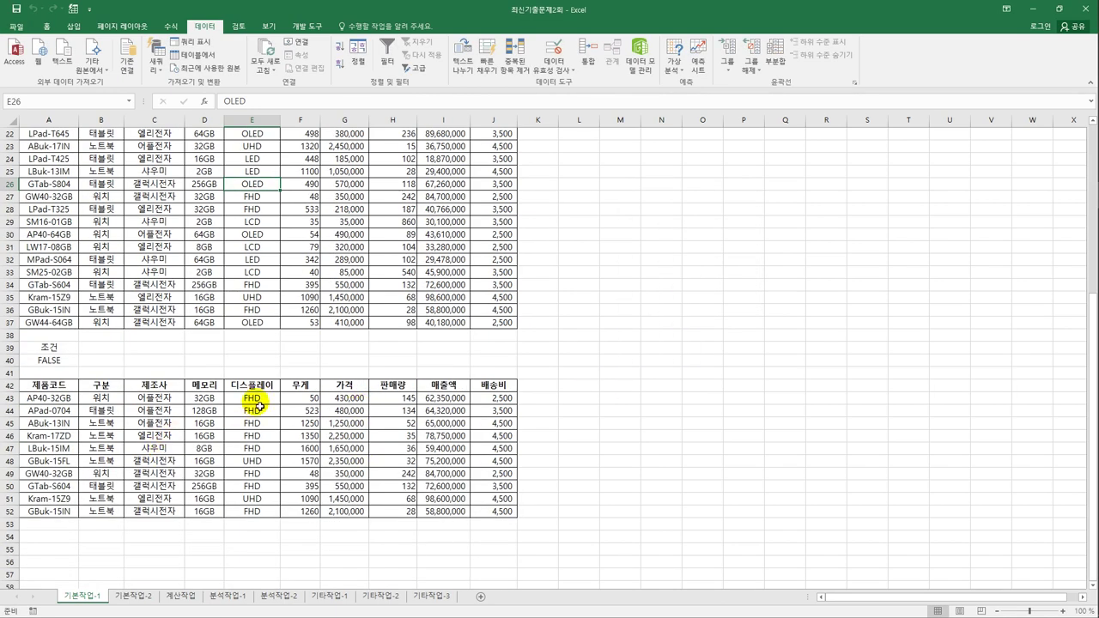
pyautogui.moveTo(256, 400); pyautogui.dragTo(270, 511)
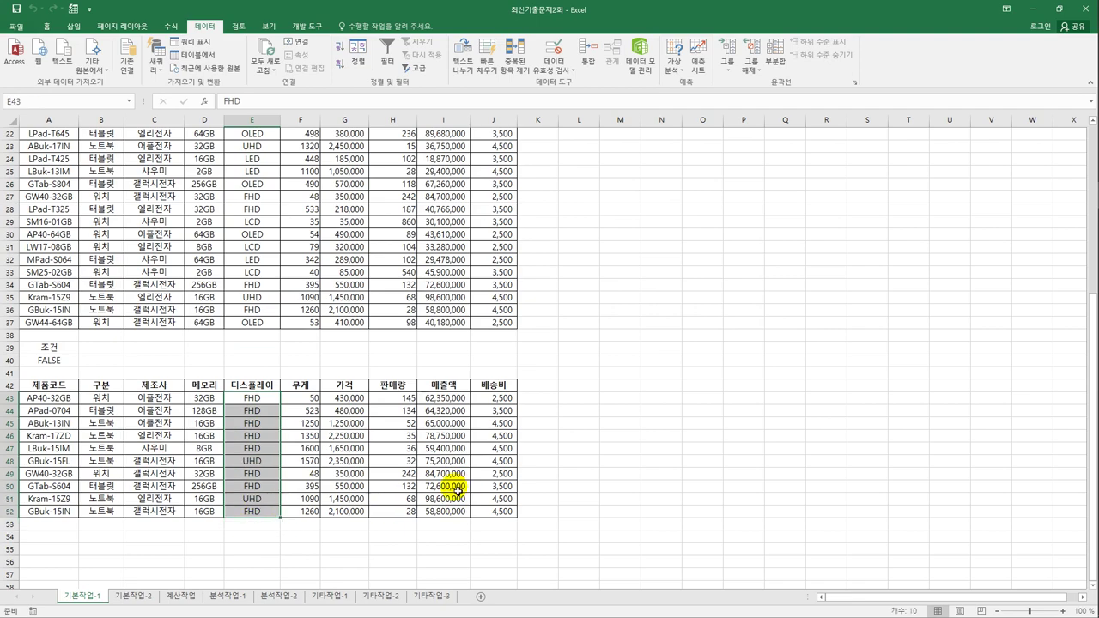
# Create a new conditional formatting rule for A2:J37 that uses a formula to determine which cells to format
pyautogui.scroll(7, 457, 489)
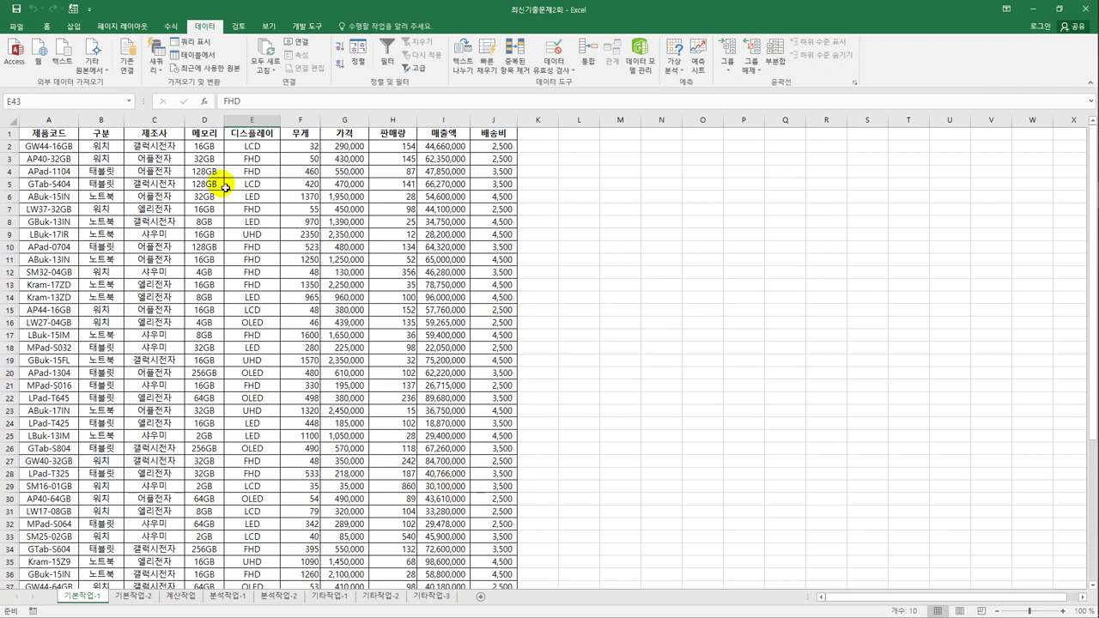
pyautogui.click(67, 148)
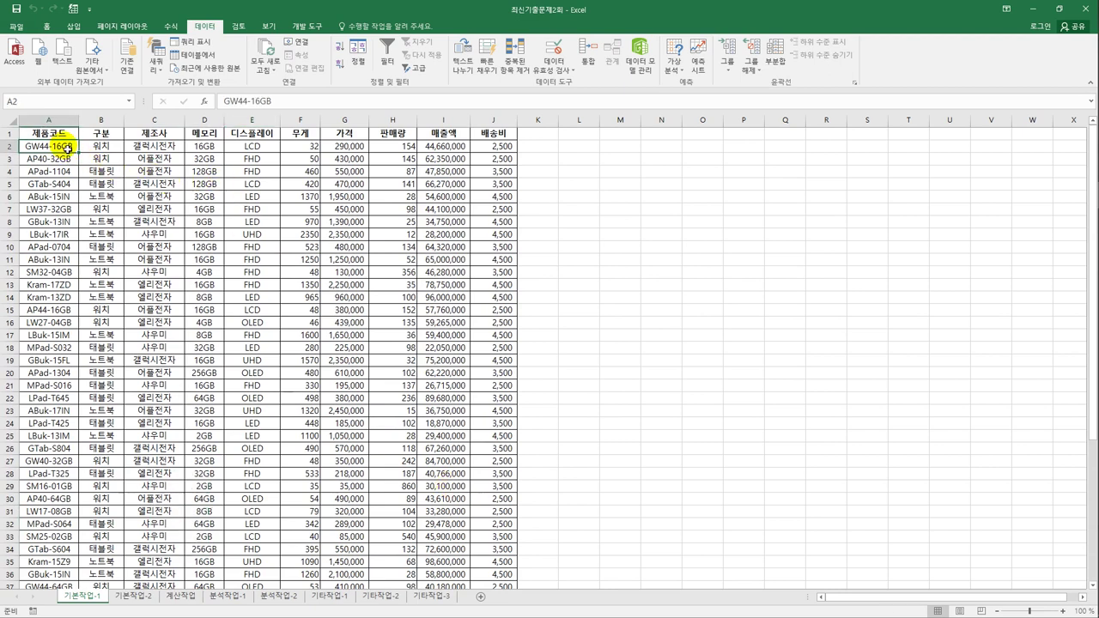
pyautogui.moveTo(67, 148); pyautogui.dragTo(483, 559)
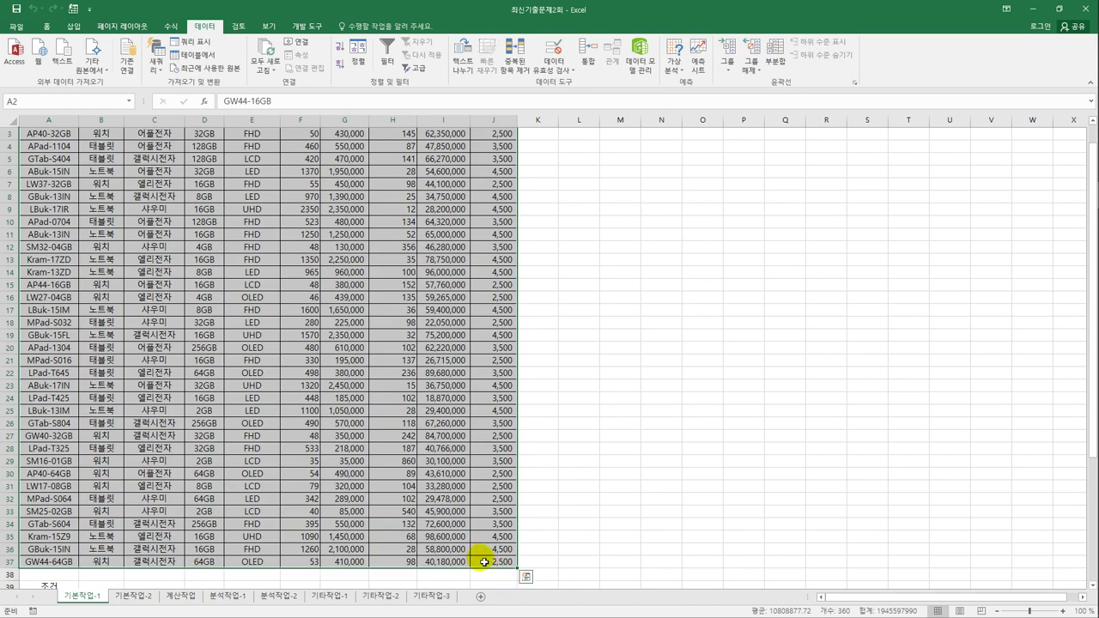
pyautogui.click(47, 26)
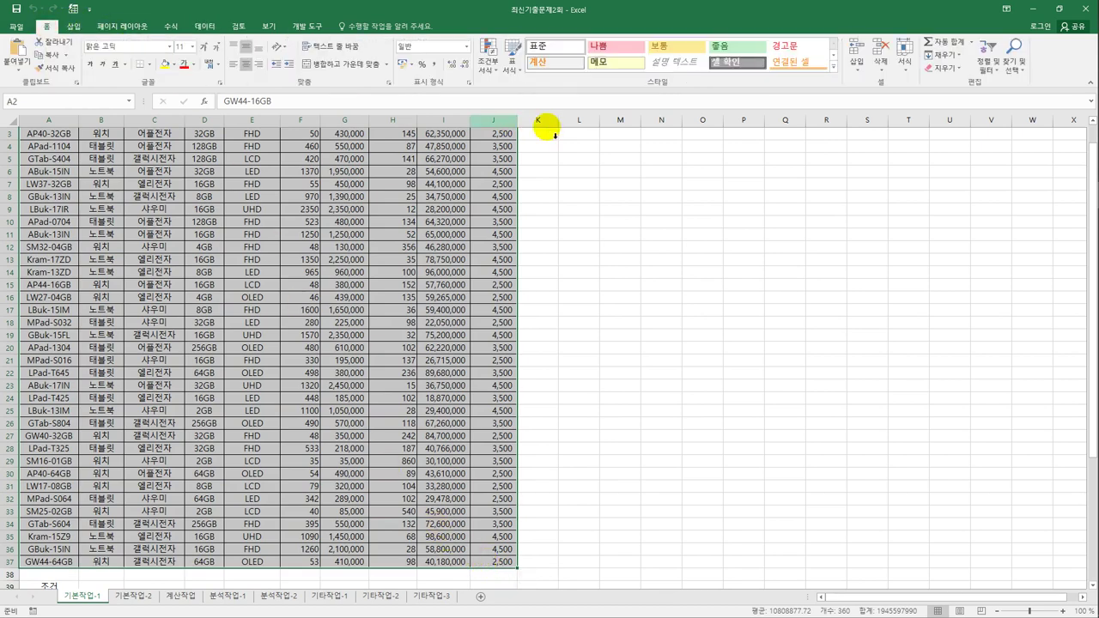
pyautogui.click(488, 56)
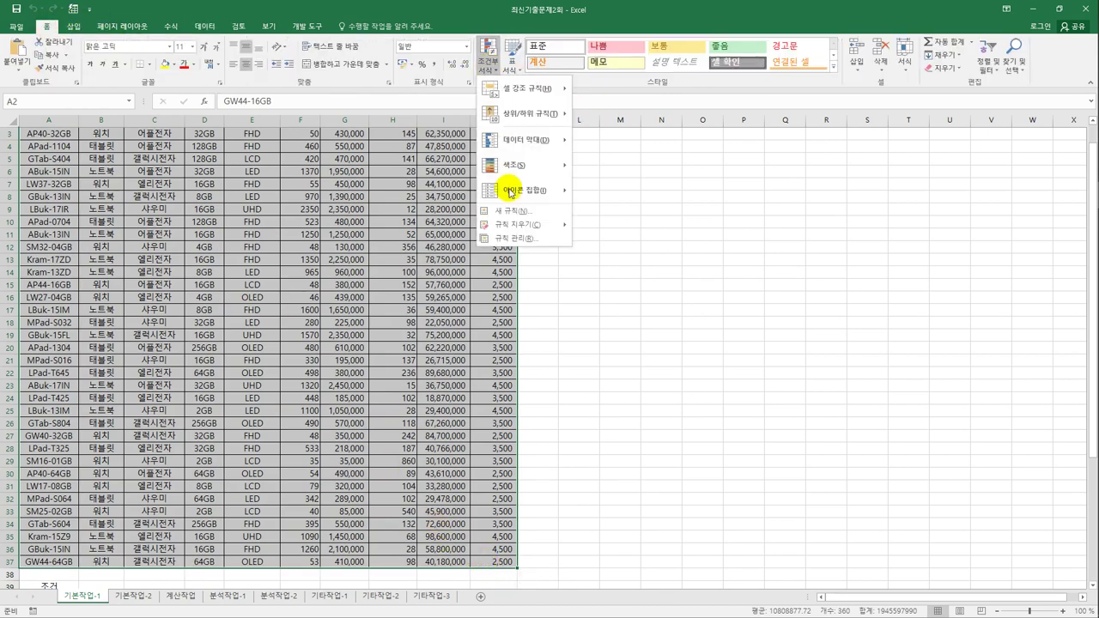
pyautogui.click(516, 211)
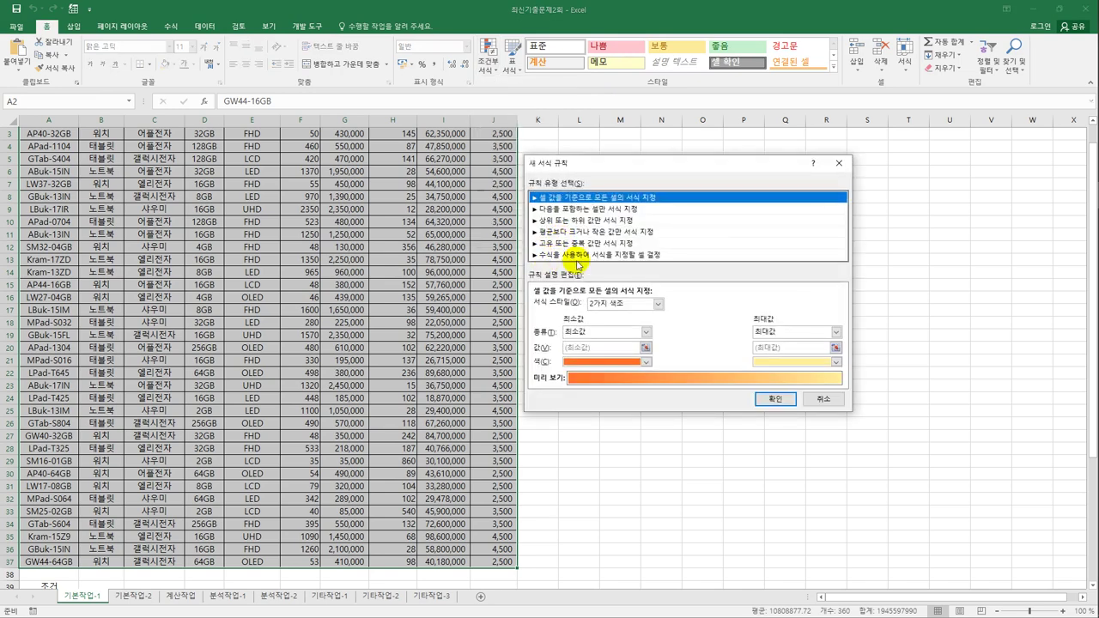
pyautogui.click(573, 255)
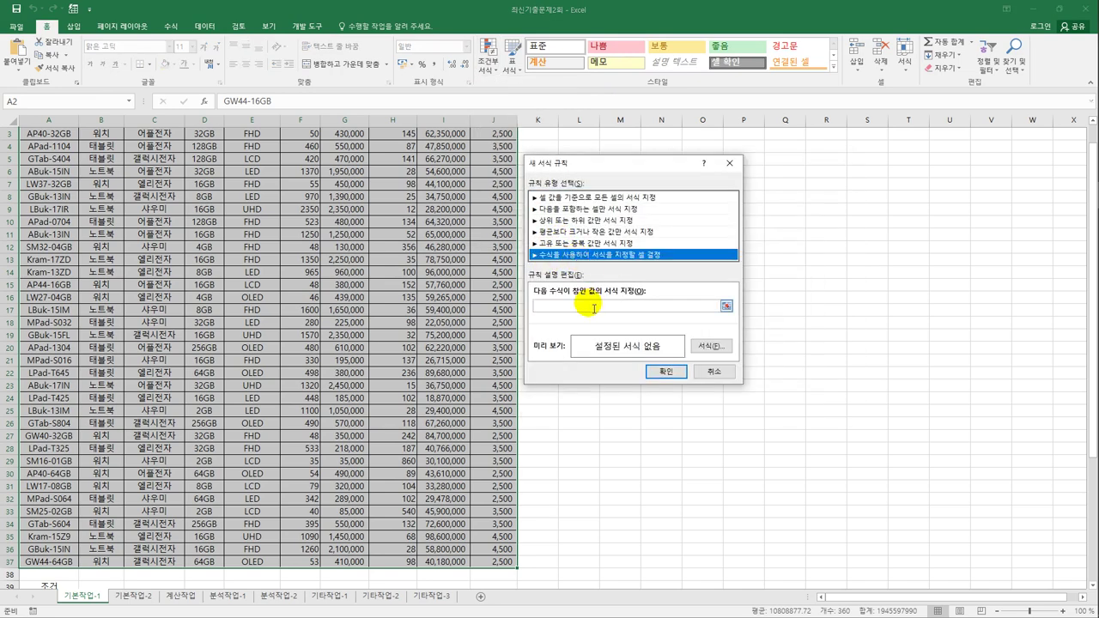
# Begin the rule's OR formula with large($H$2:$H$37,3) to get the third-largest 판매량
pyautogui.click(591, 308)
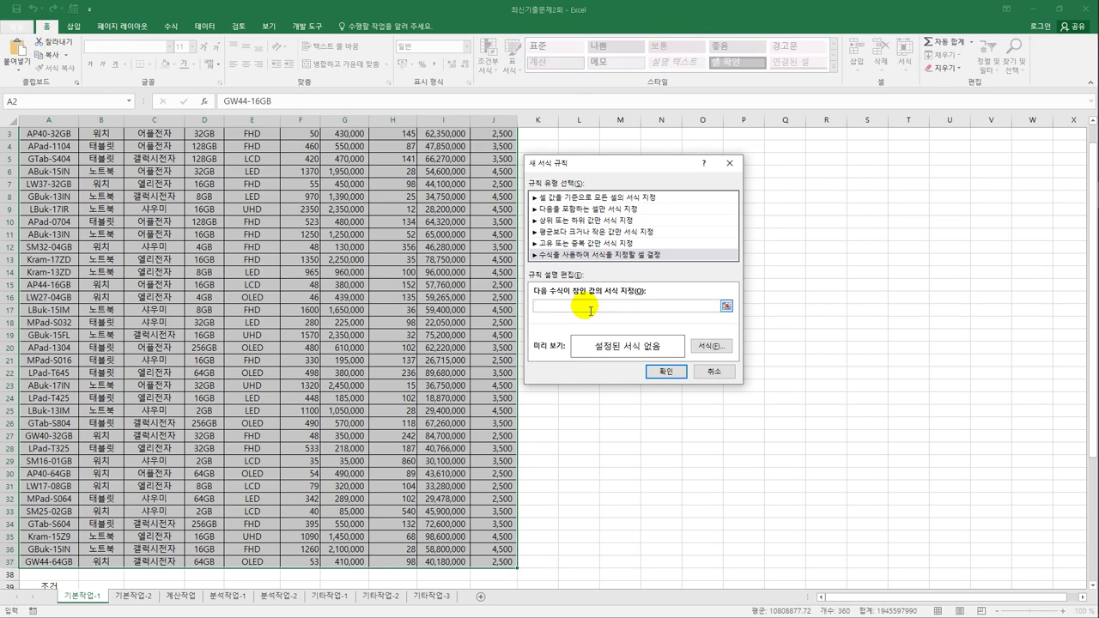
pyautogui.write('=')
pyautogui.write('여')
pyautogui.write('large(')
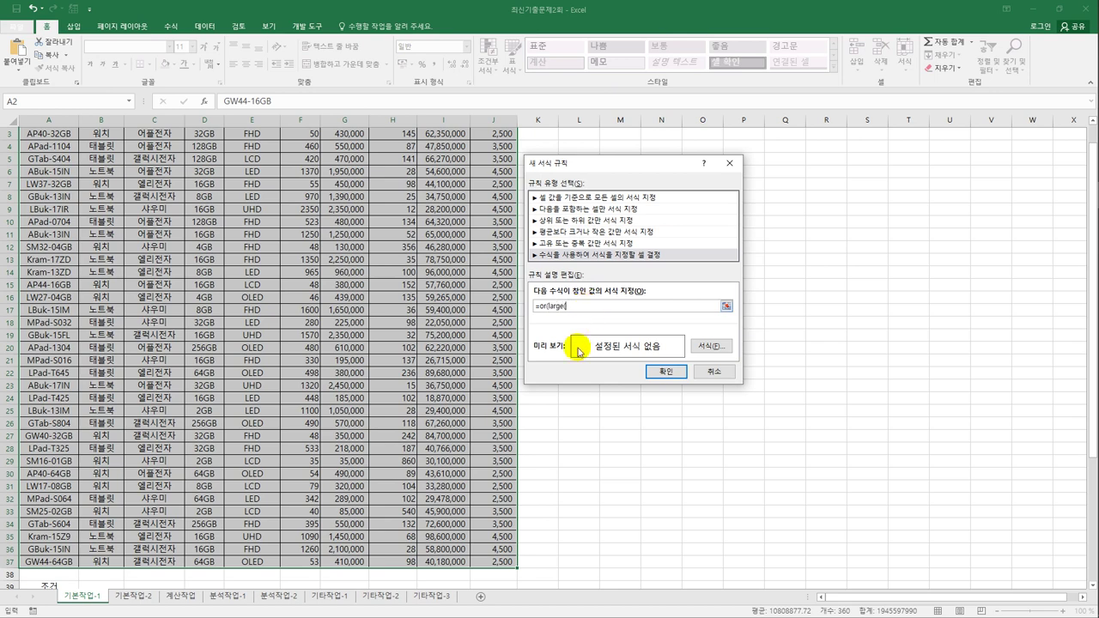
pyautogui.scroll(1, 559, 400)
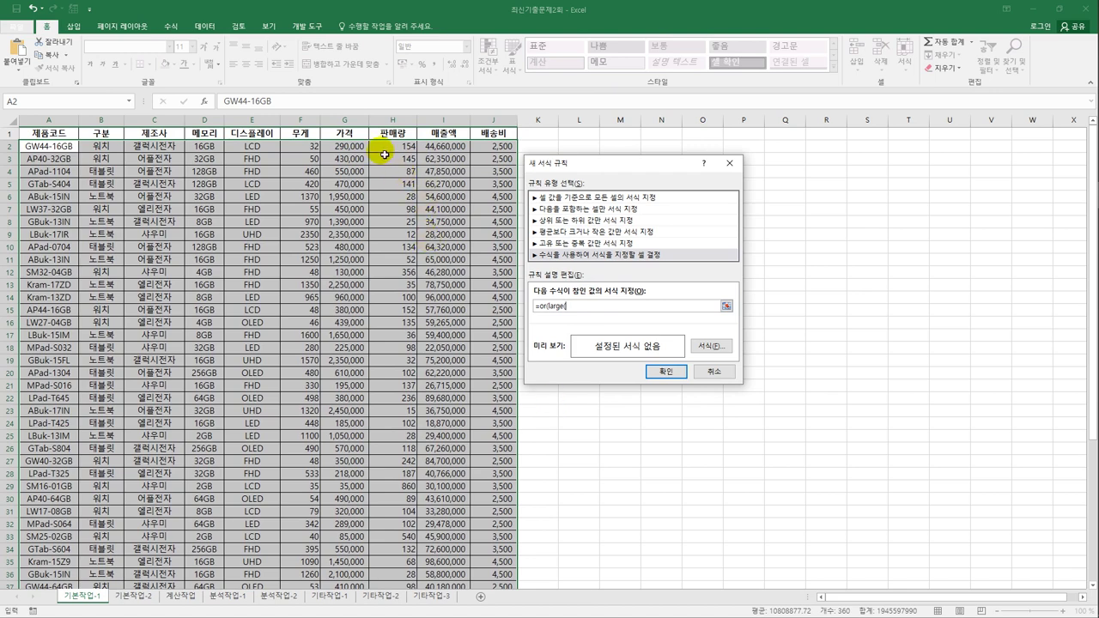
pyautogui.moveTo(393, 146); pyautogui.dragTo(386, 564)
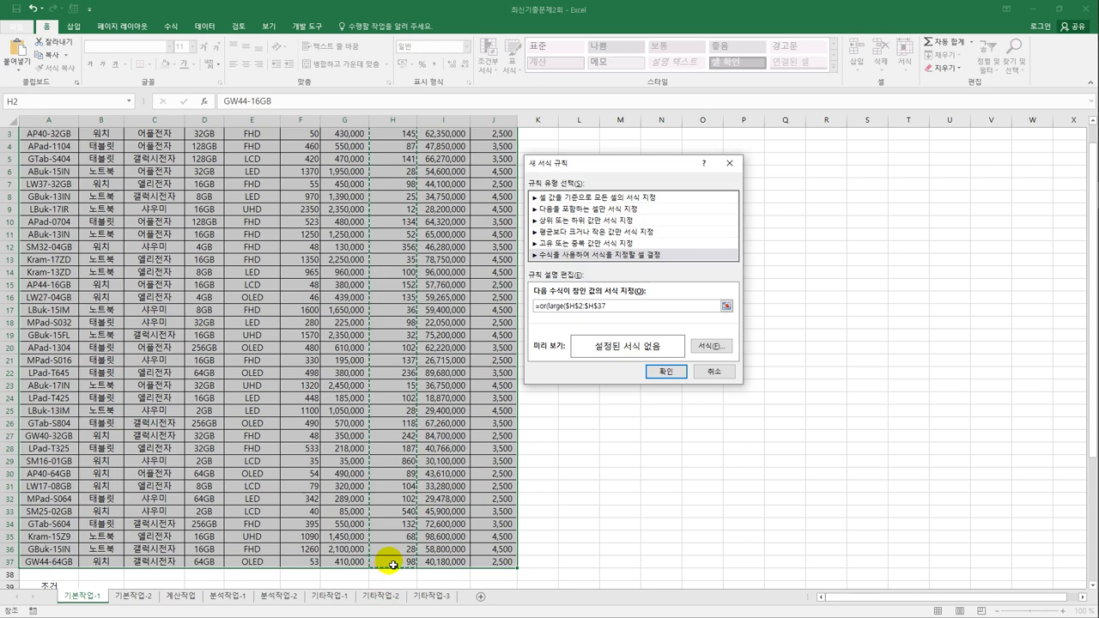
pyautogui.write(',3')
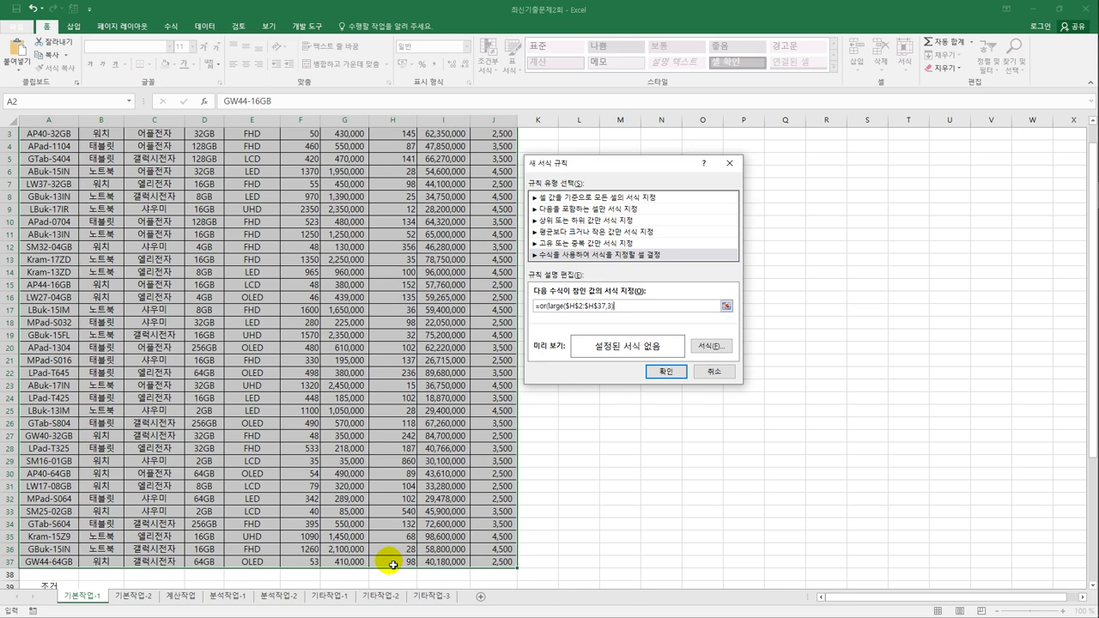
# Complete the first OR condition with <=$H2, keeping only the column of the 판매량 reference absolute
pyautogui.write(')<=')
pyautogui.scroll(1, 326, 447)
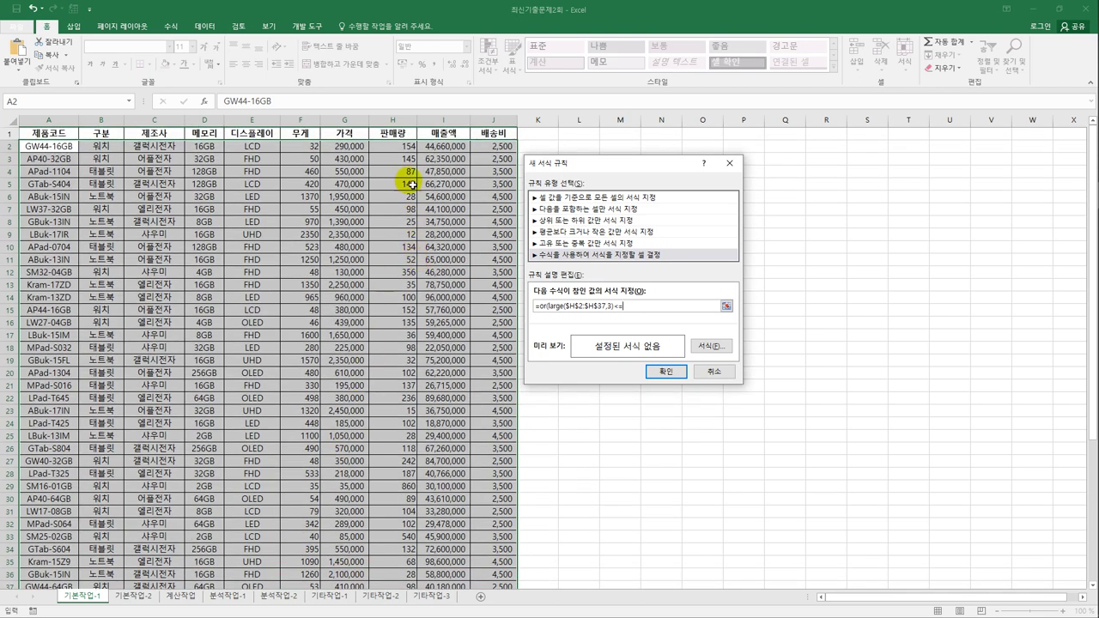
pyautogui.click(400, 146)
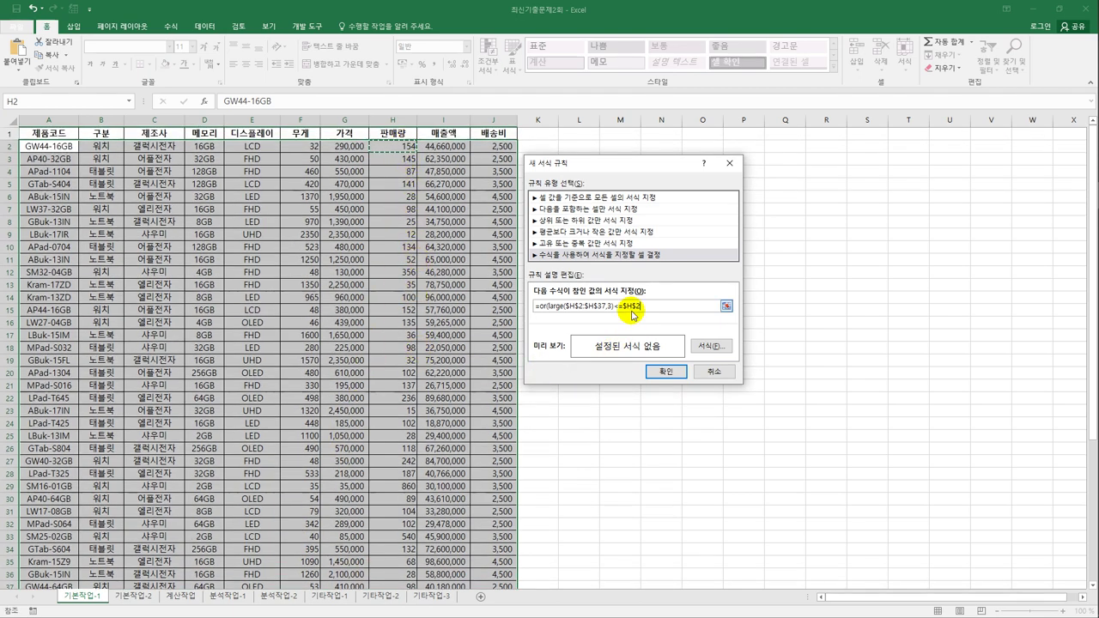
pyautogui.write(',')
pyautogui.click(637, 306)
pyautogui.press('BackSpace')
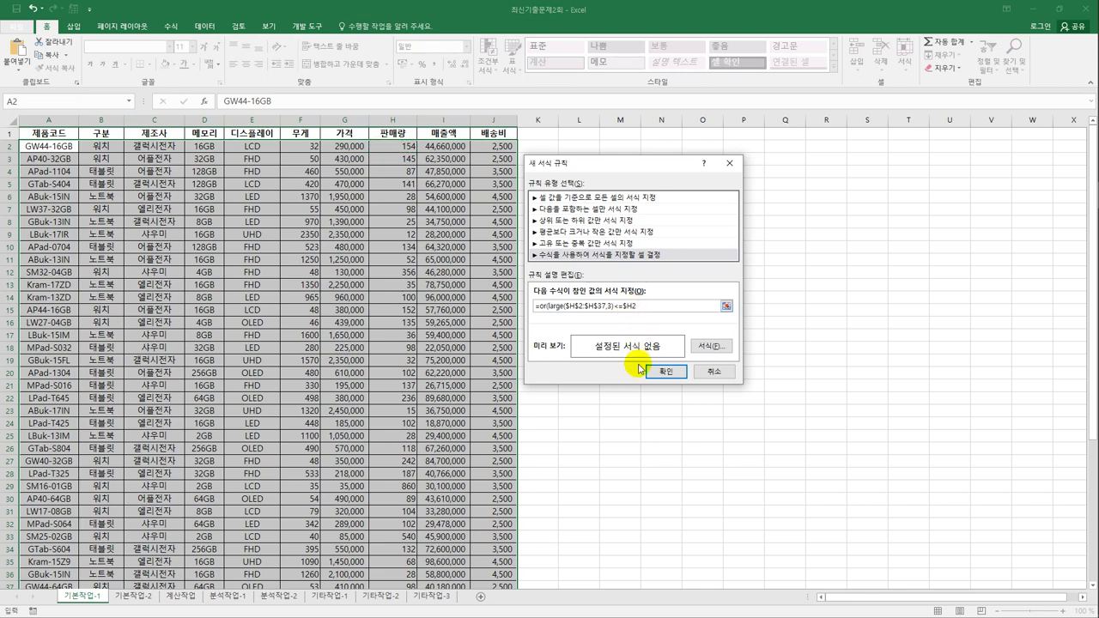
# Add small($H$2:$H$37,3) as the start of the second OR condition to get the third-smallest 판매량
pyautogui.write(',')
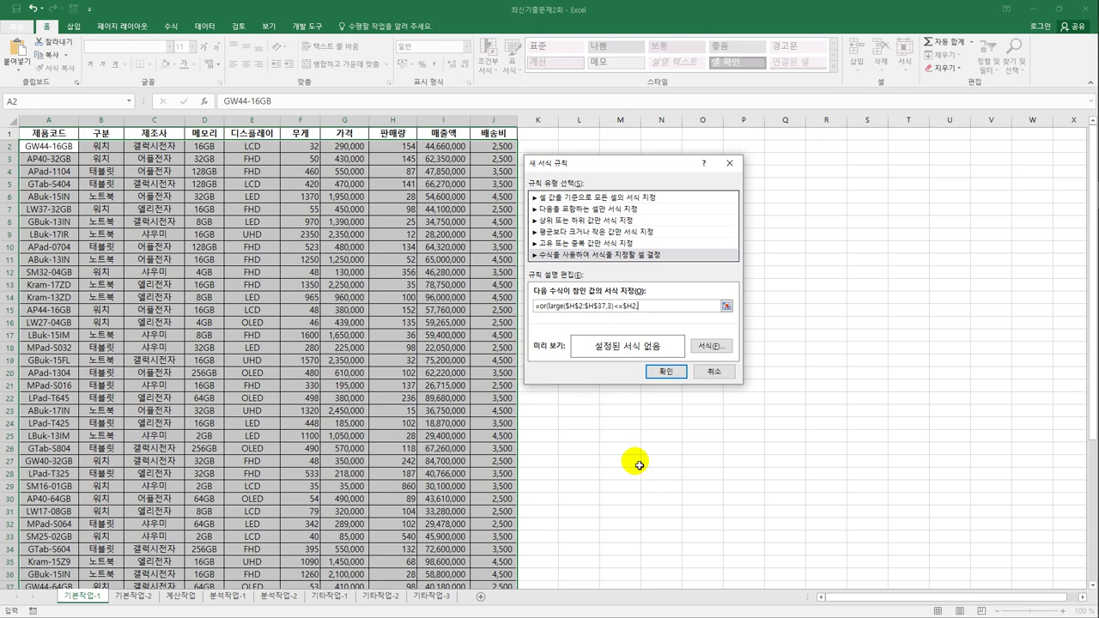
pyautogui.write('small(')
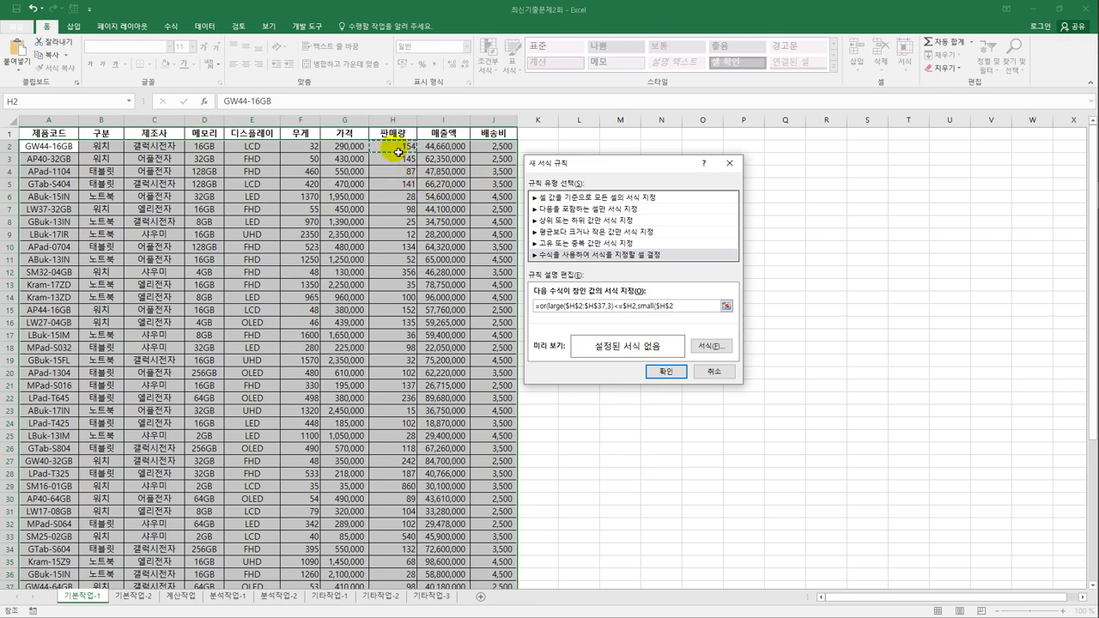
pyautogui.moveTo(399, 152); pyautogui.dragTo(396, 571)
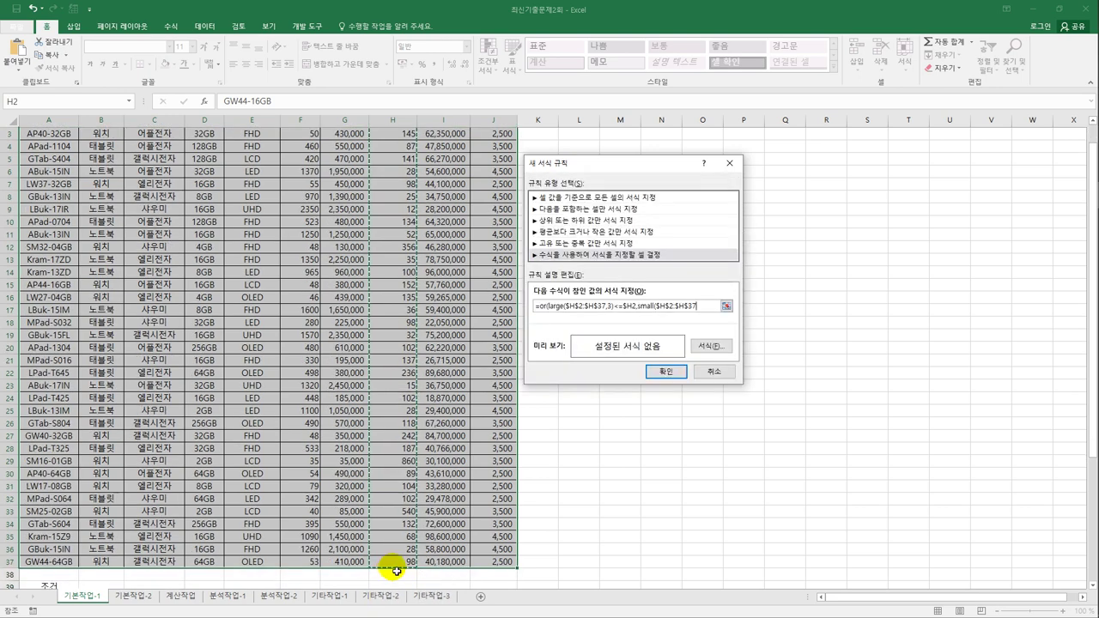
pyautogui.write(')')
pyautogui.write('3')
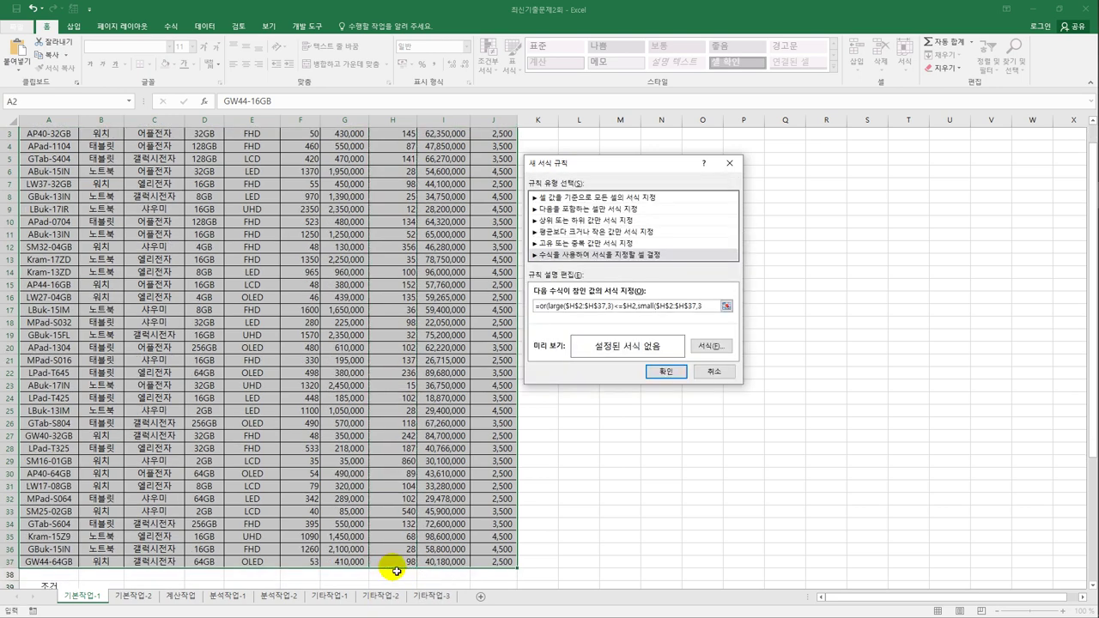
pyautogui.write(')')
# Finish the second condition with >=$H2, fixing only the column, and close the OR formula
pyautogui.write('>=')
pyautogui.scroll(1, 412, 378)
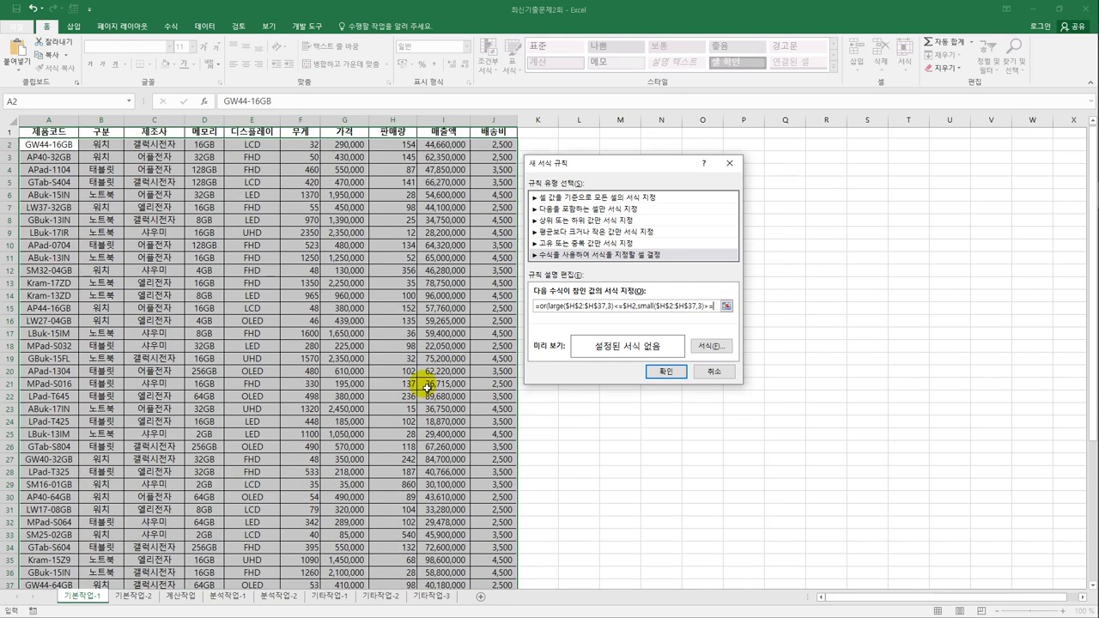
pyautogui.click(402, 148)
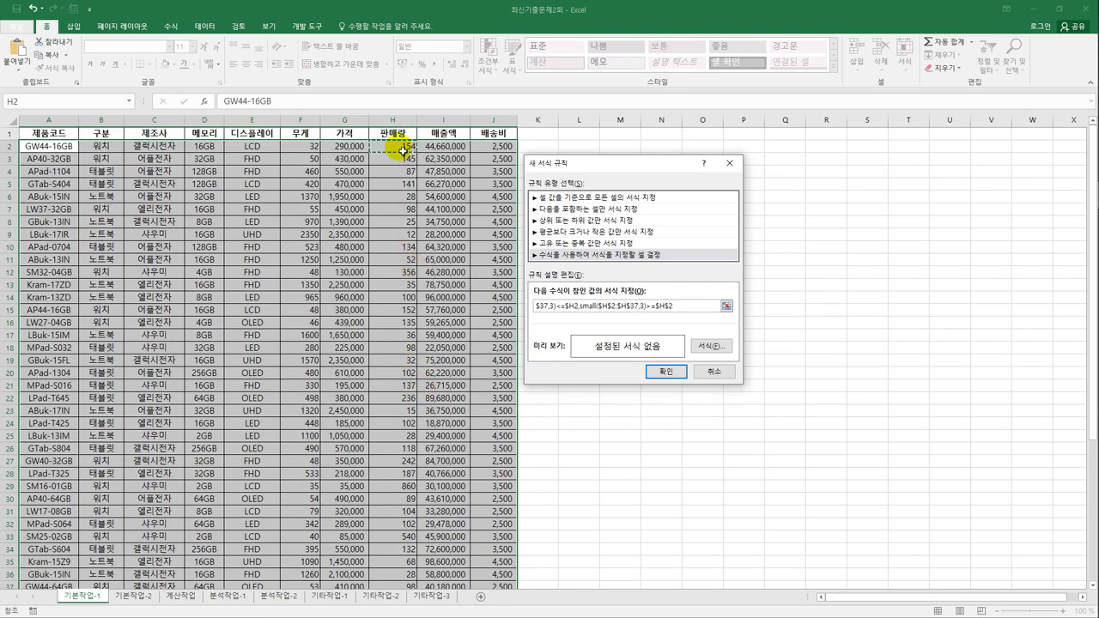
pyautogui.click(670, 307)
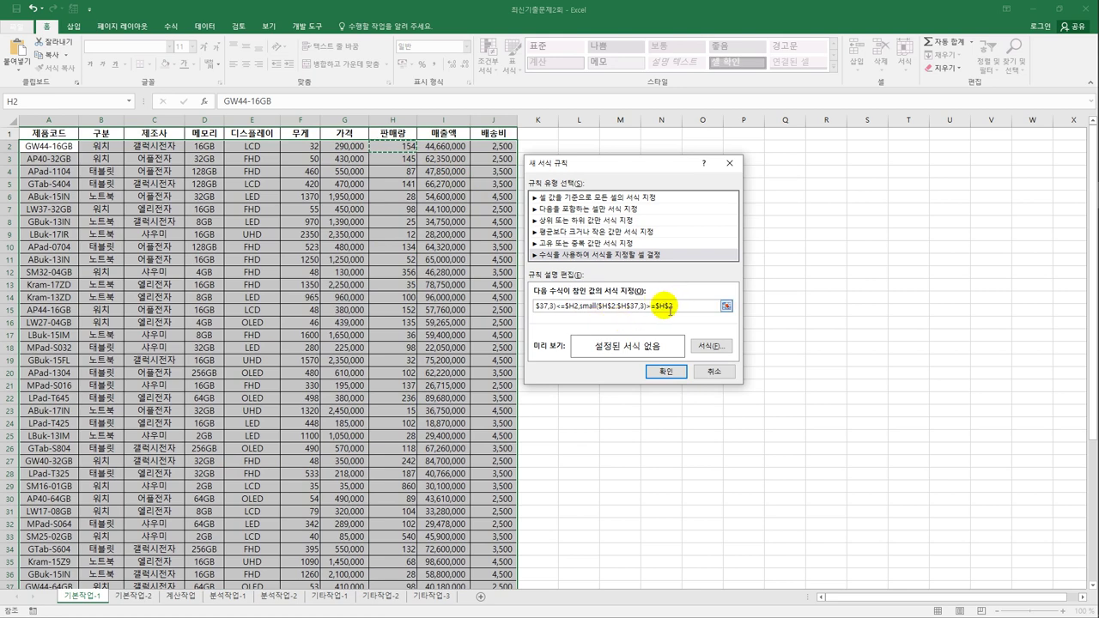
pyautogui.press('BackSpace')
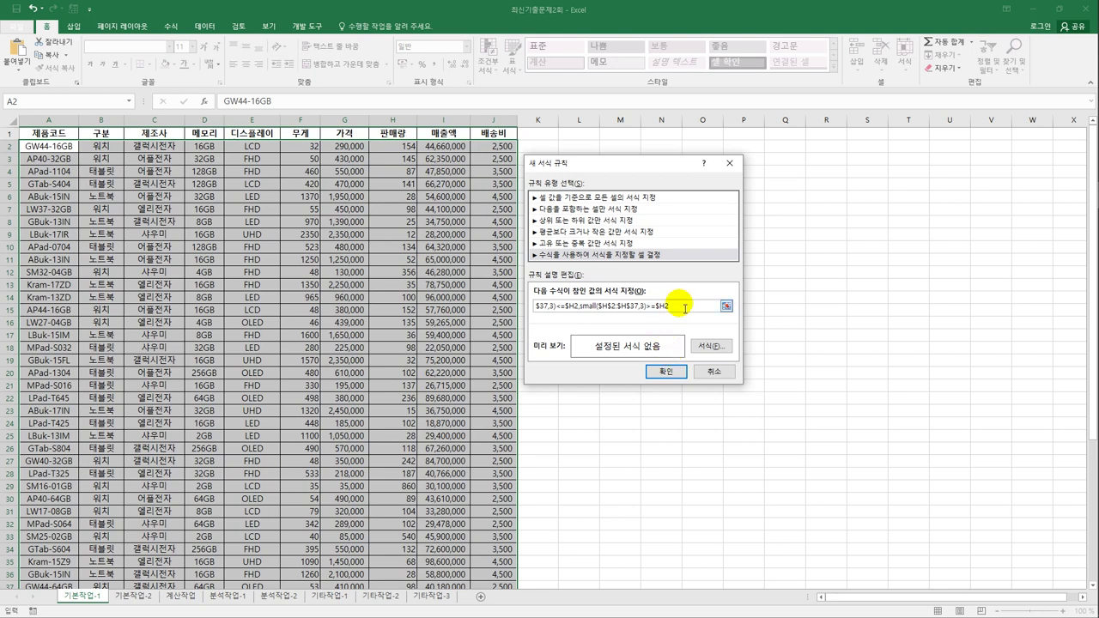
pyautogui.write(')')
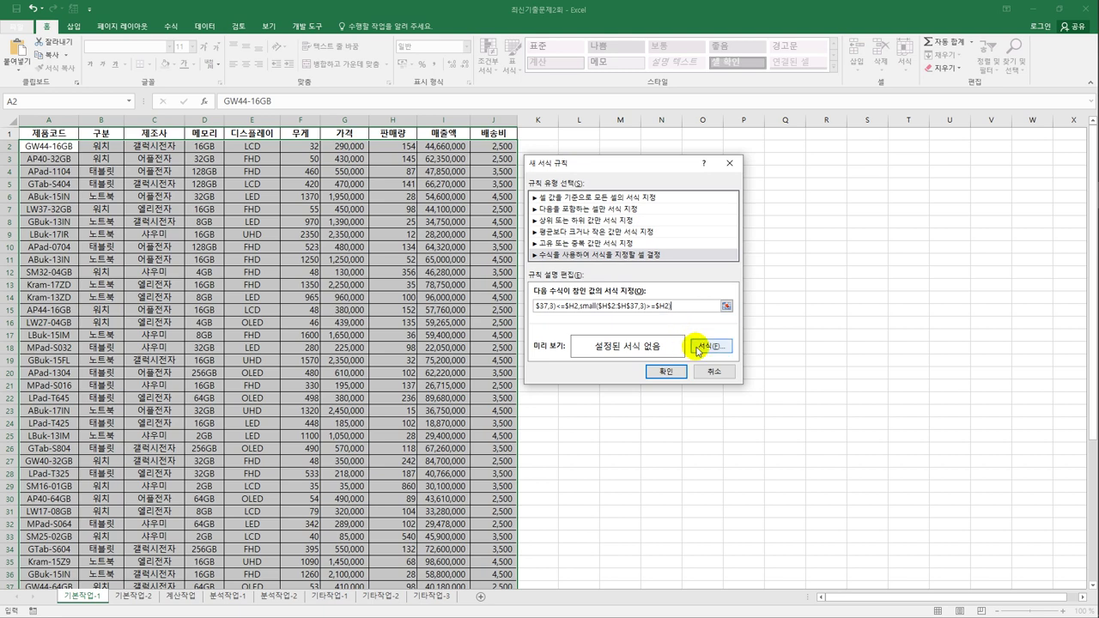
# Set the rule's font style to 굵게 and its font color to red, and apply the rule
pyautogui.click(698, 349)
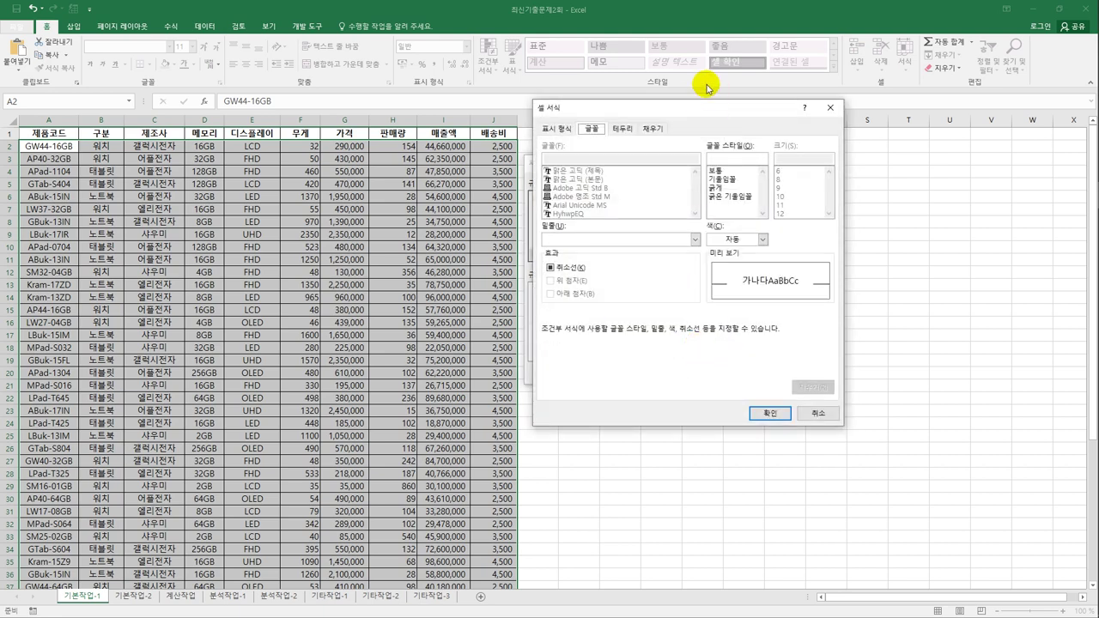
pyautogui.moveTo(684, 112); pyautogui.dragTo(347, 186)
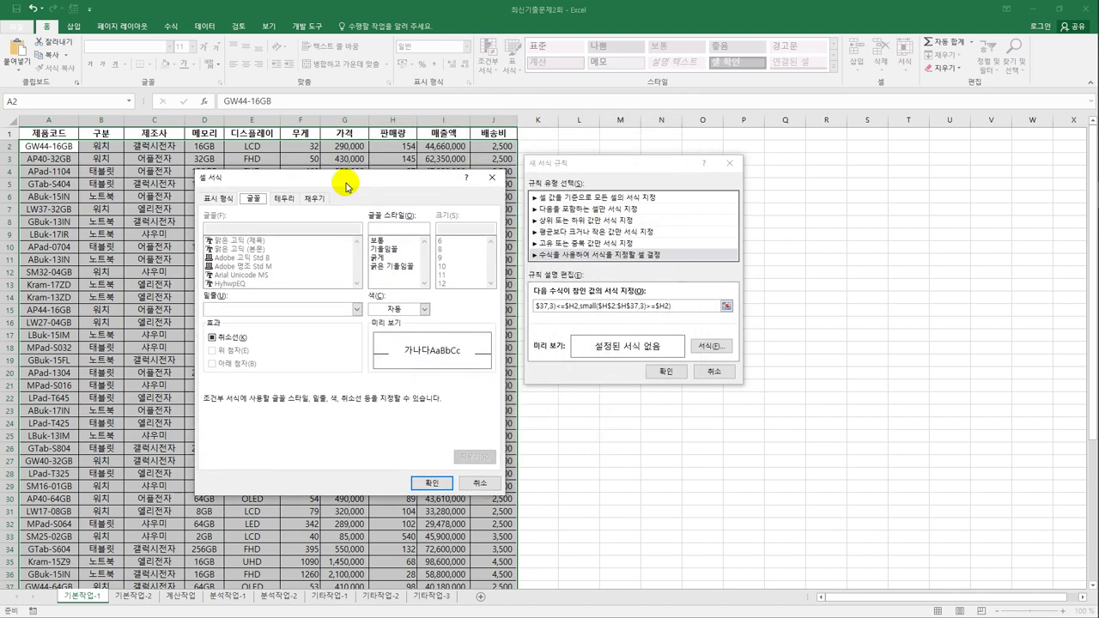
pyautogui.click(384, 258)
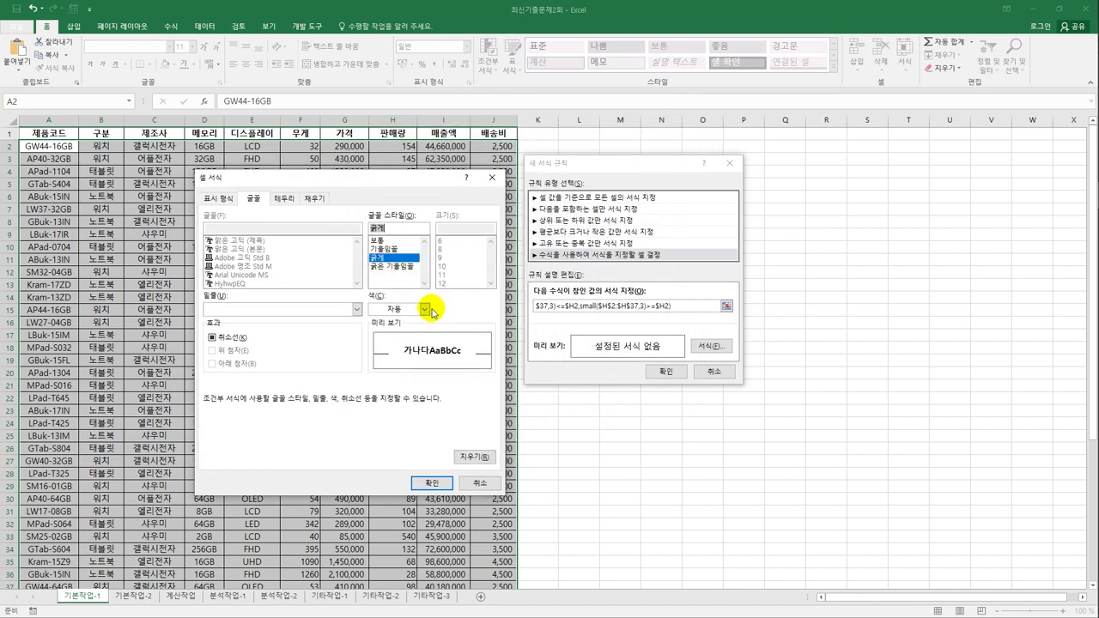
pyautogui.click(424, 308)
pyautogui.click(374, 413)
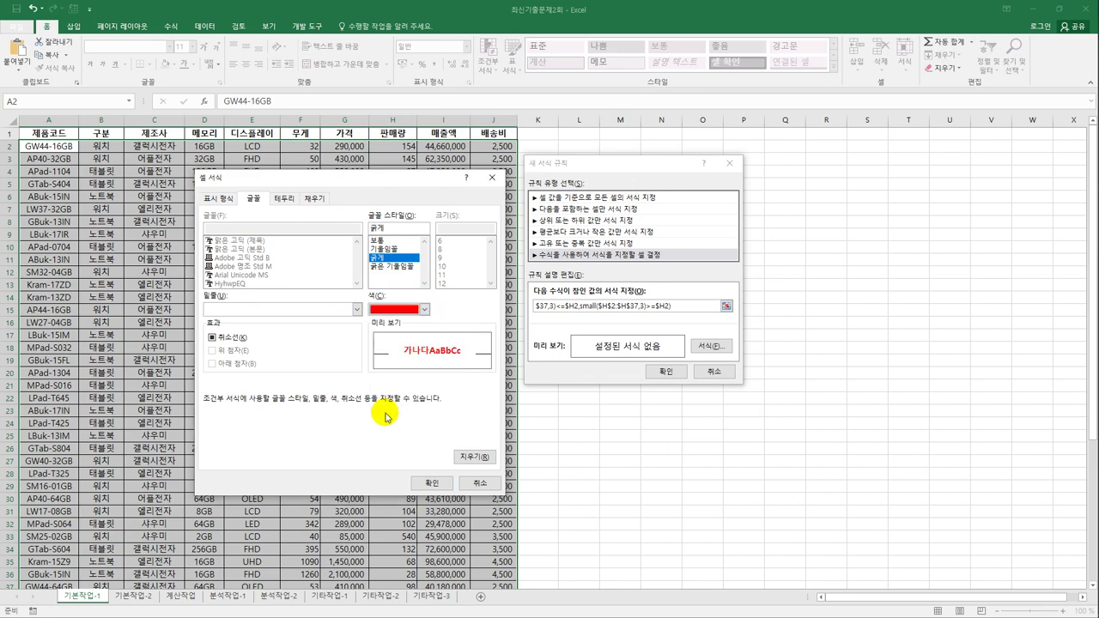
pyautogui.click(432, 482)
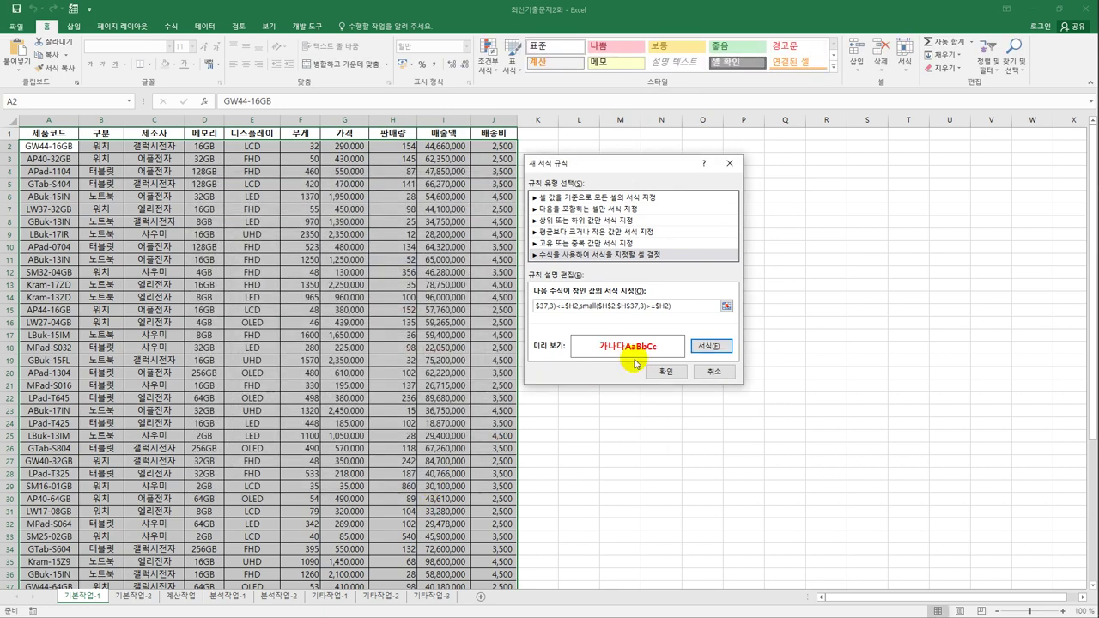
pyautogui.click(664, 371)
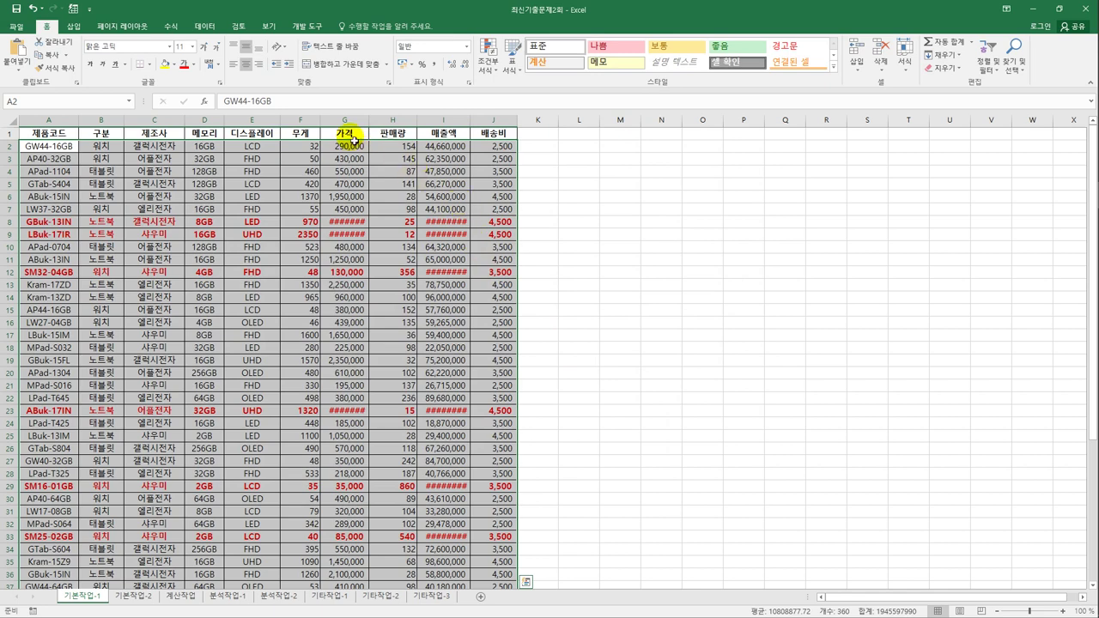
# Auto-fit the widths of the 가격 and 매출액 columns so their bold values fit
pyautogui.doubleClick(374, 120)
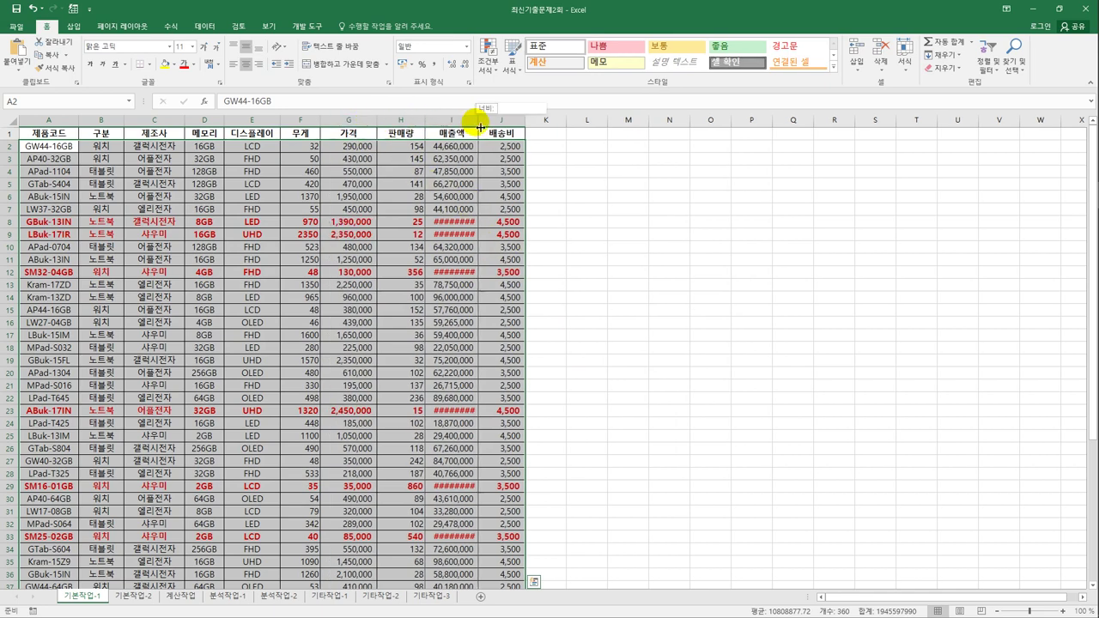
pyautogui.doubleClick(477, 120)
pyautogui.scroll(-1, 500, 241)
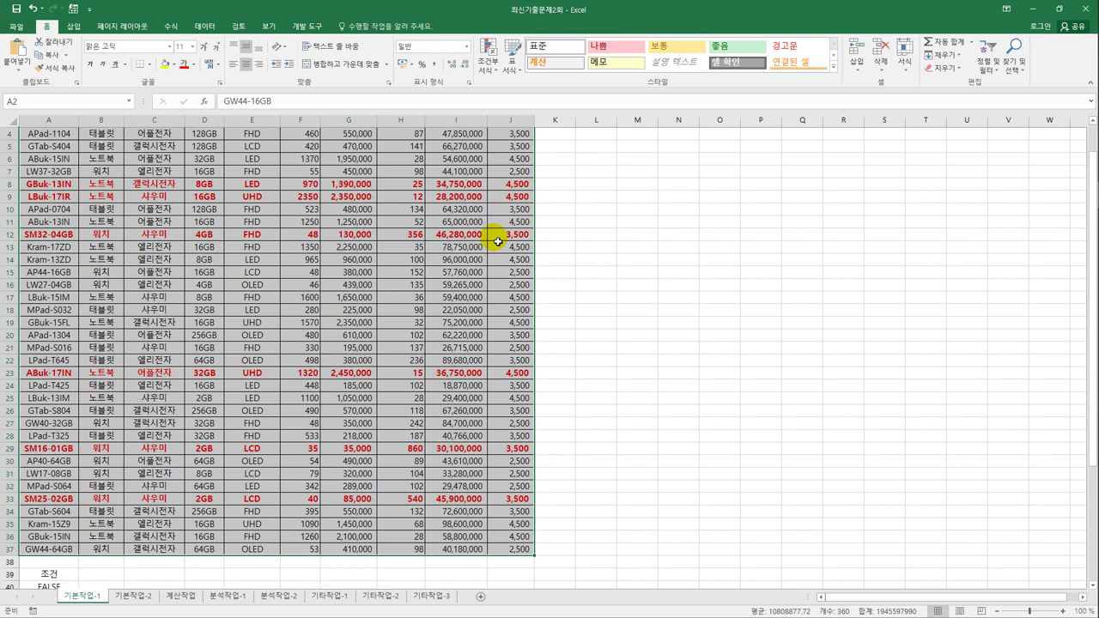
pyautogui.scroll(1, 498, 241)
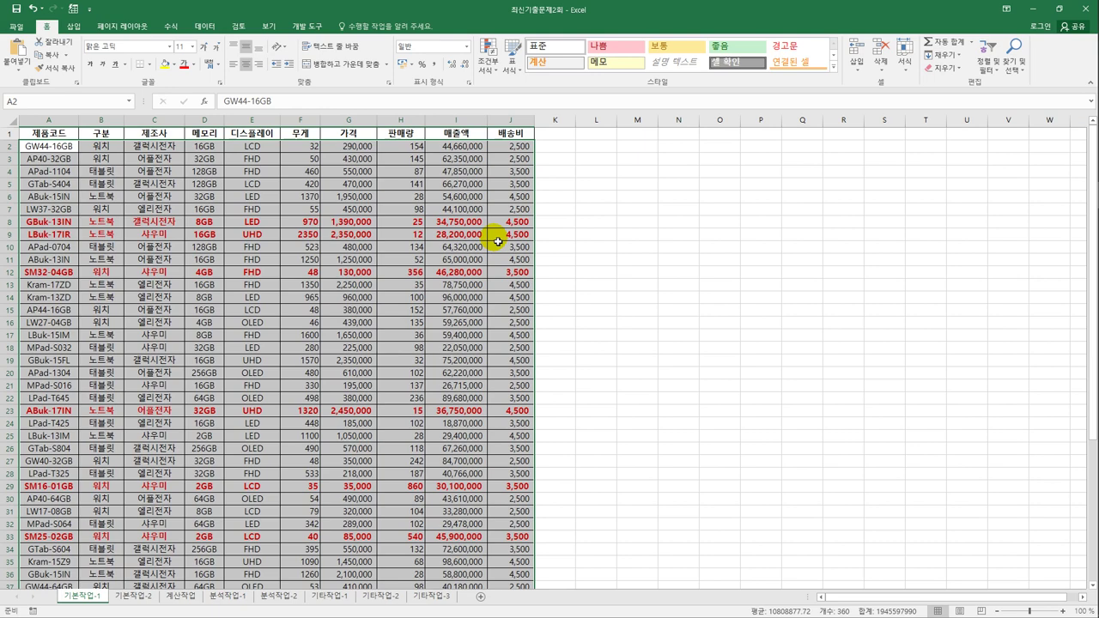
# Check the 판매량 values of the rows formatted in bold red
pyautogui.click(416, 225)
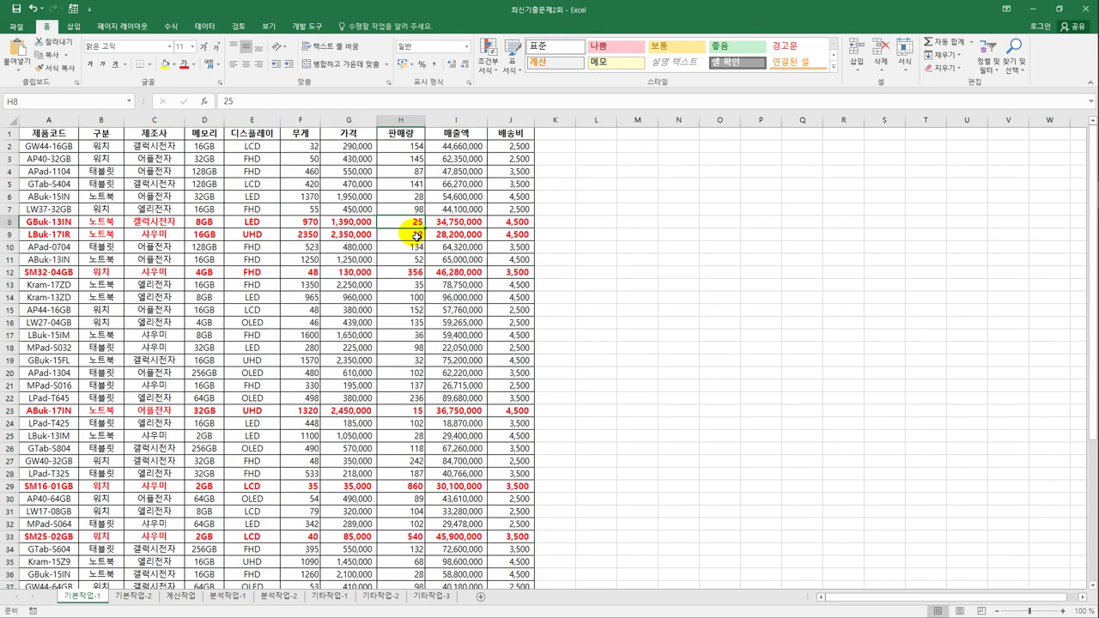
pyautogui.click(416, 236)
pyautogui.scroll(-1, 412, 386)
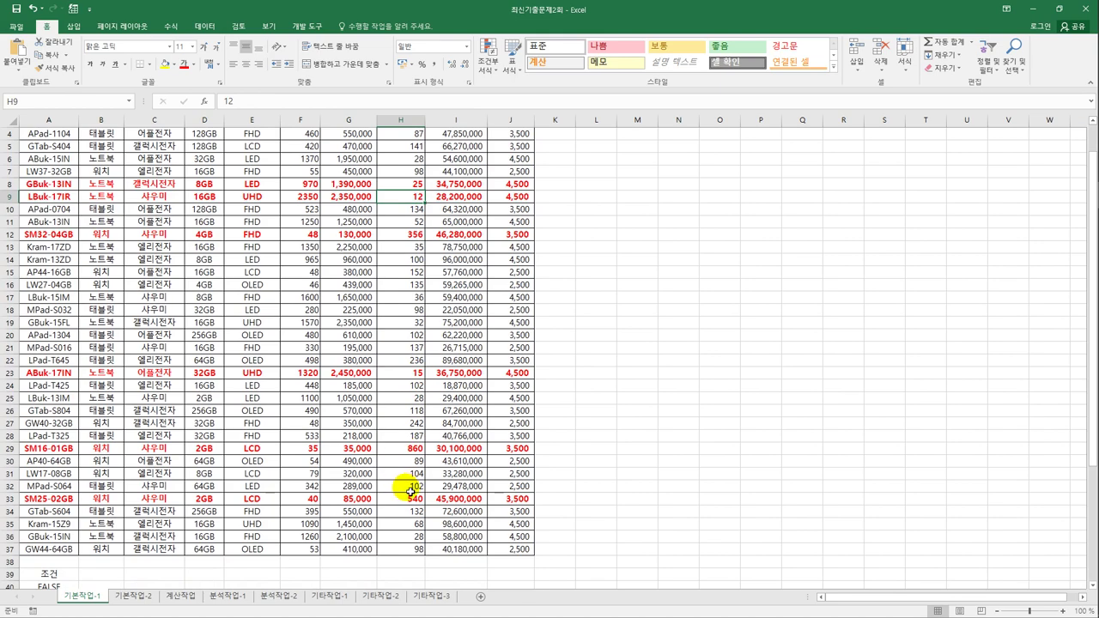
# Compare the 판매량 values of the highlighted rows with the rest of the column down to the end of the table
pyautogui.click(416, 236)
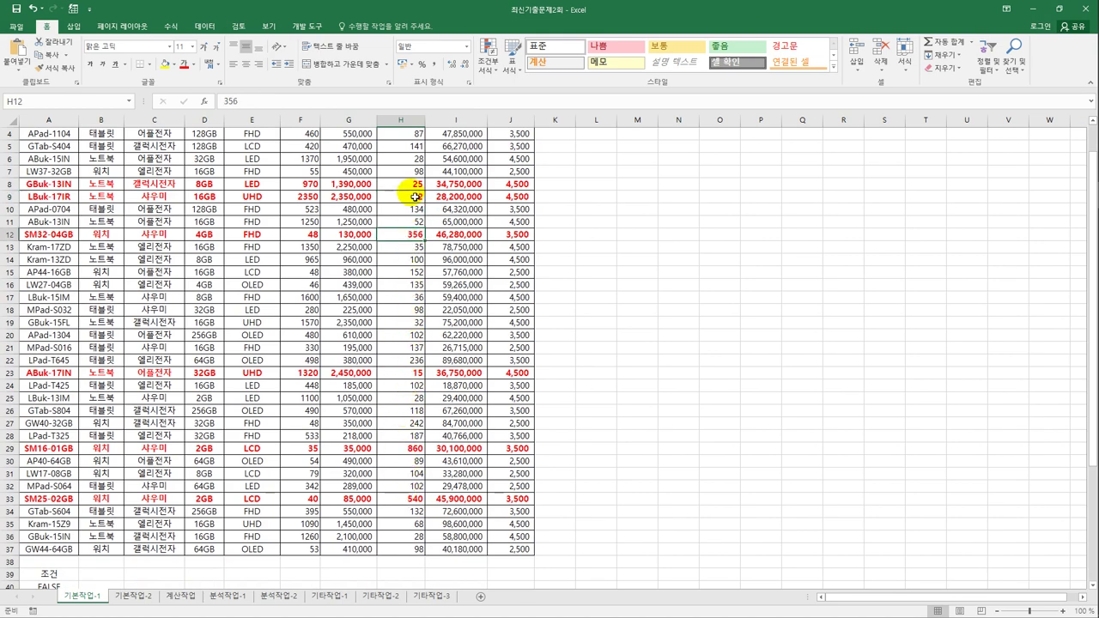
pyautogui.scroll(1, 424, 444)
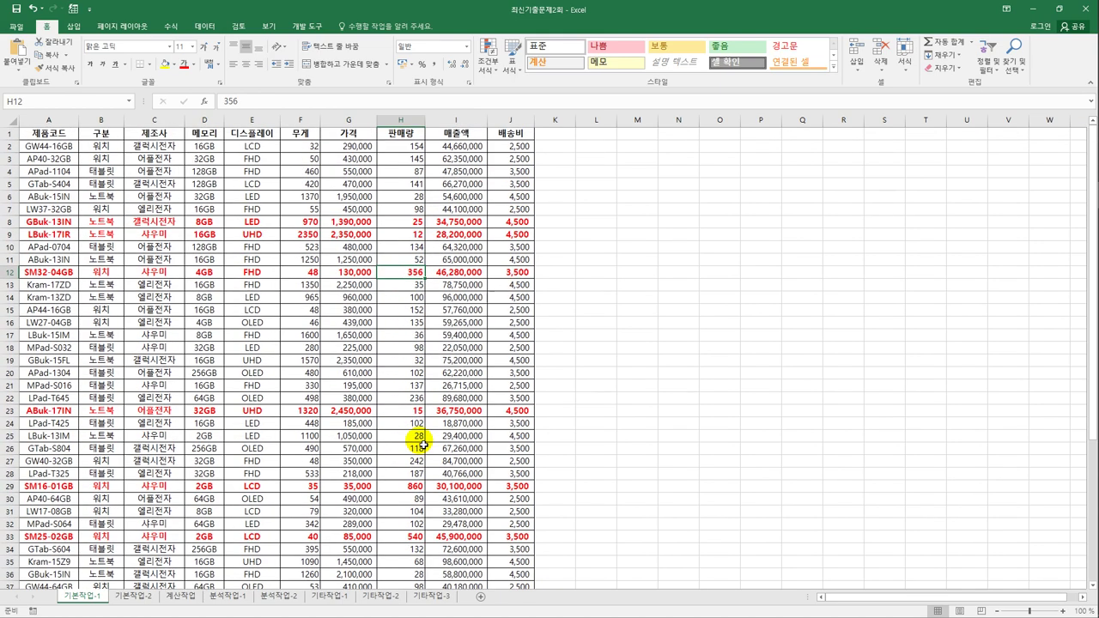
pyautogui.scroll(-5, 423, 444)
pyautogui.scroll(5, 424, 444)
# On the 기본작업-2 sheet, set the whole product table A1:J37 as the print area
pyautogui.click(137, 595)
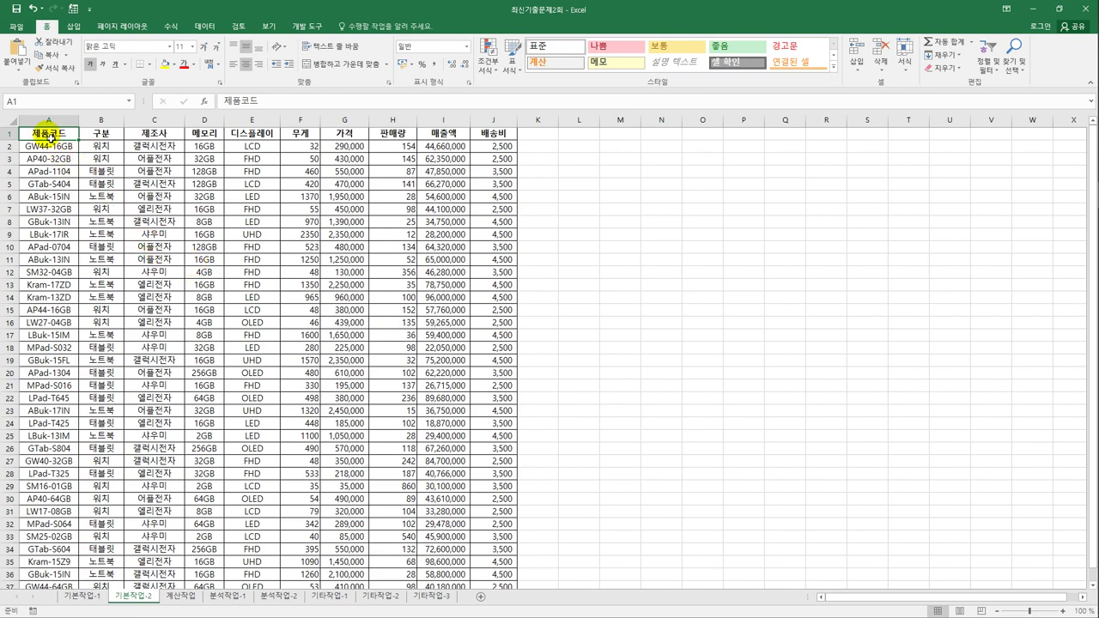
pyautogui.moveTo(43, 132); pyautogui.dragTo(434, 559)
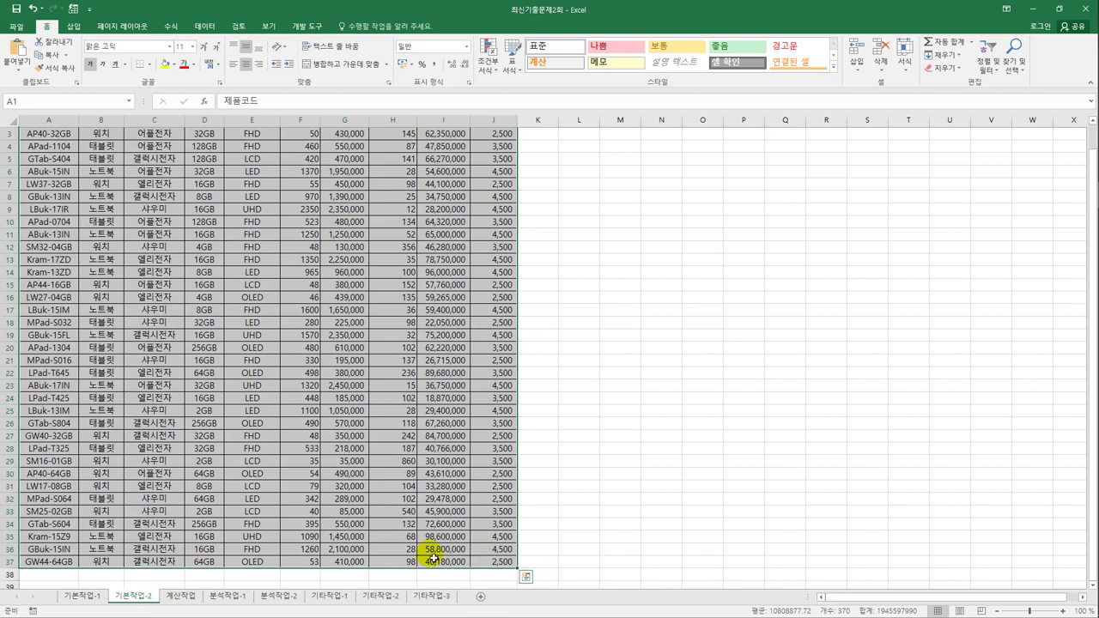
pyautogui.click(145, 26)
pyautogui.click(151, 64)
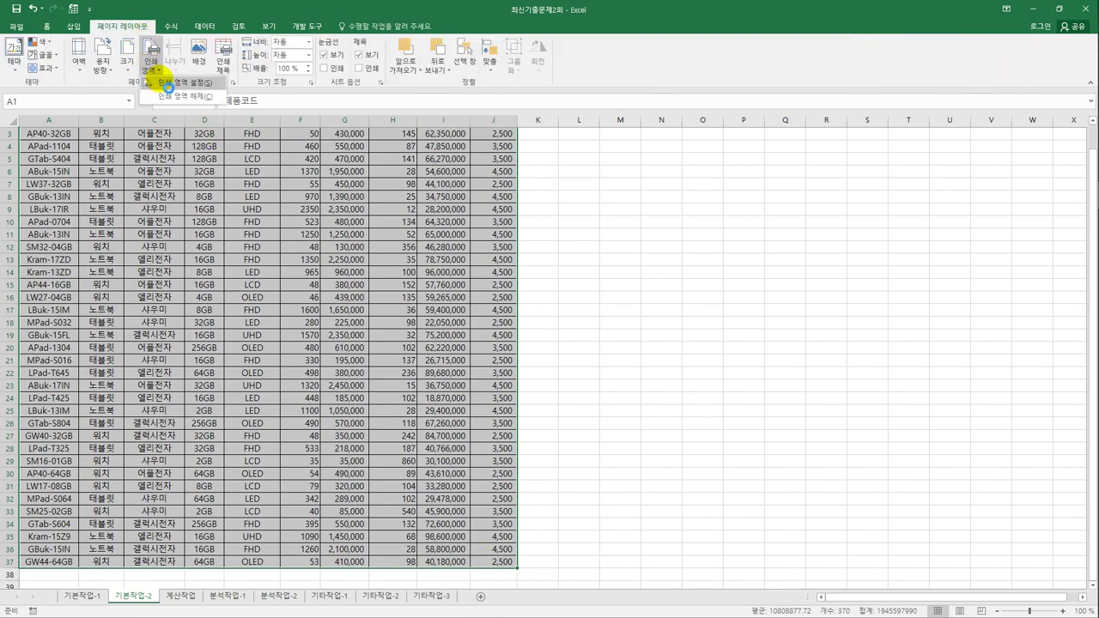
pyautogui.click(160, 83)
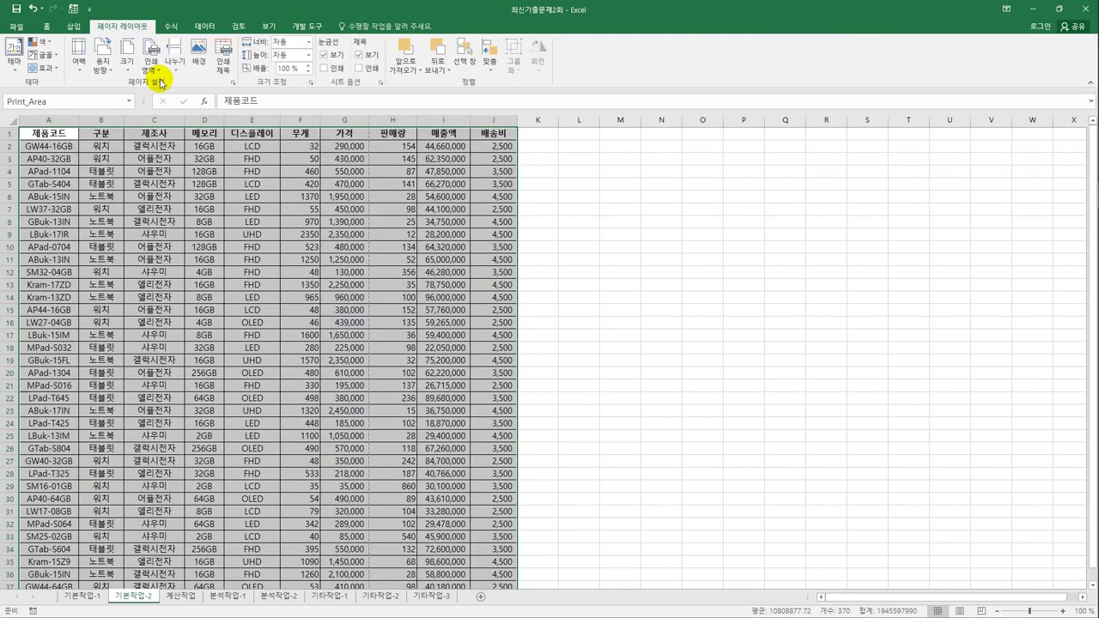
# In the page setup, center the printout horizontally (가로) on the page
pyautogui.click(233, 83)
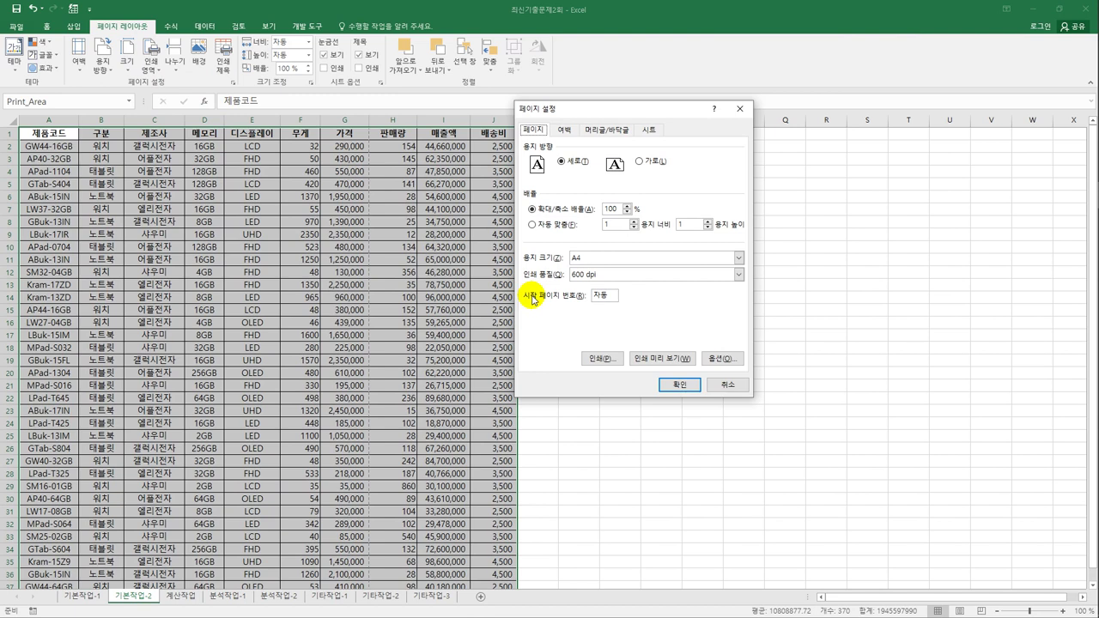
pyautogui.click(565, 130)
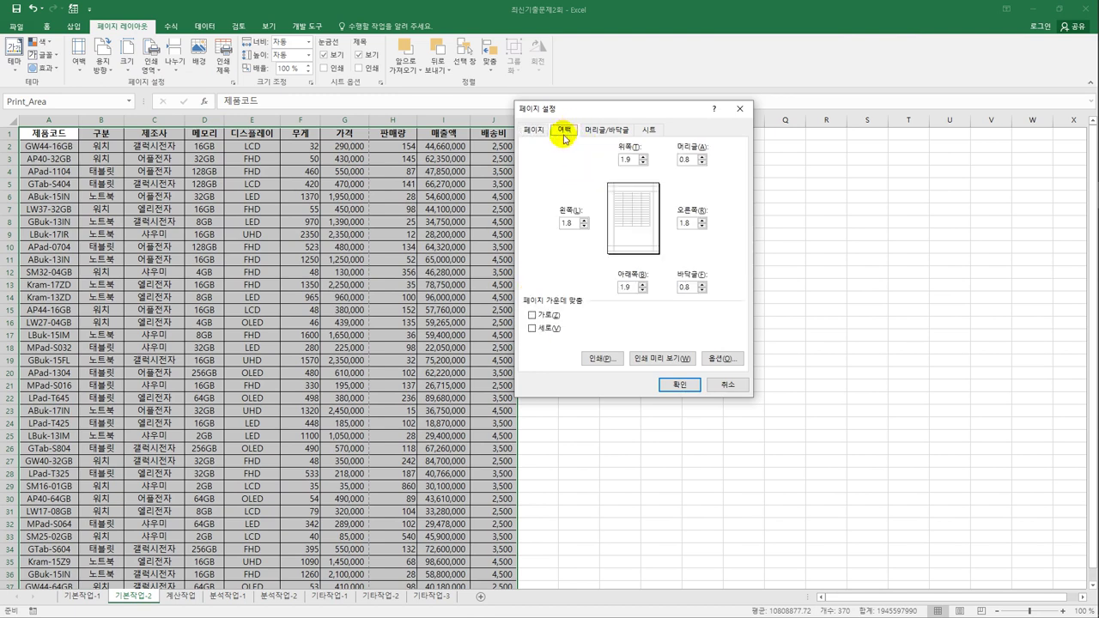
pyautogui.click(547, 315)
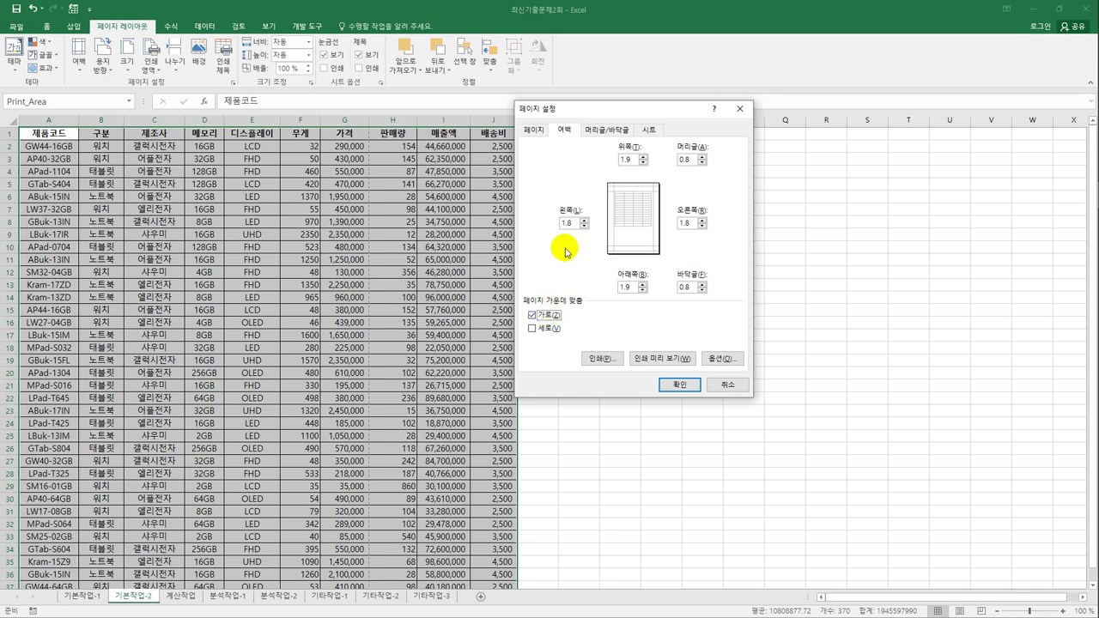
# Add a custom footer with the current date in the center section
pyautogui.click(607, 130)
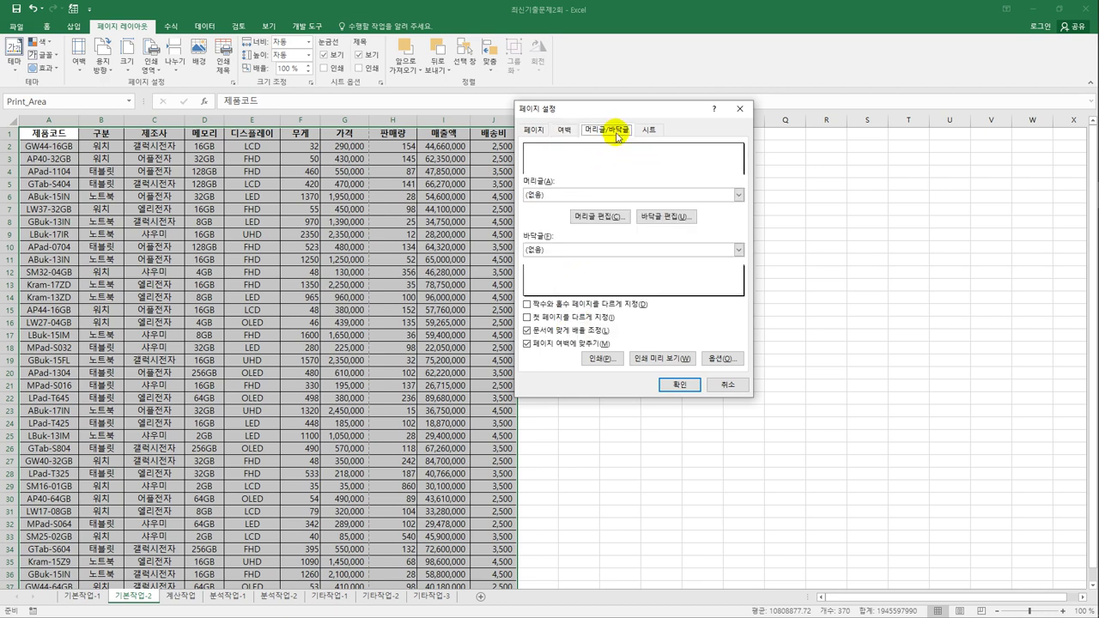
pyautogui.click(658, 220)
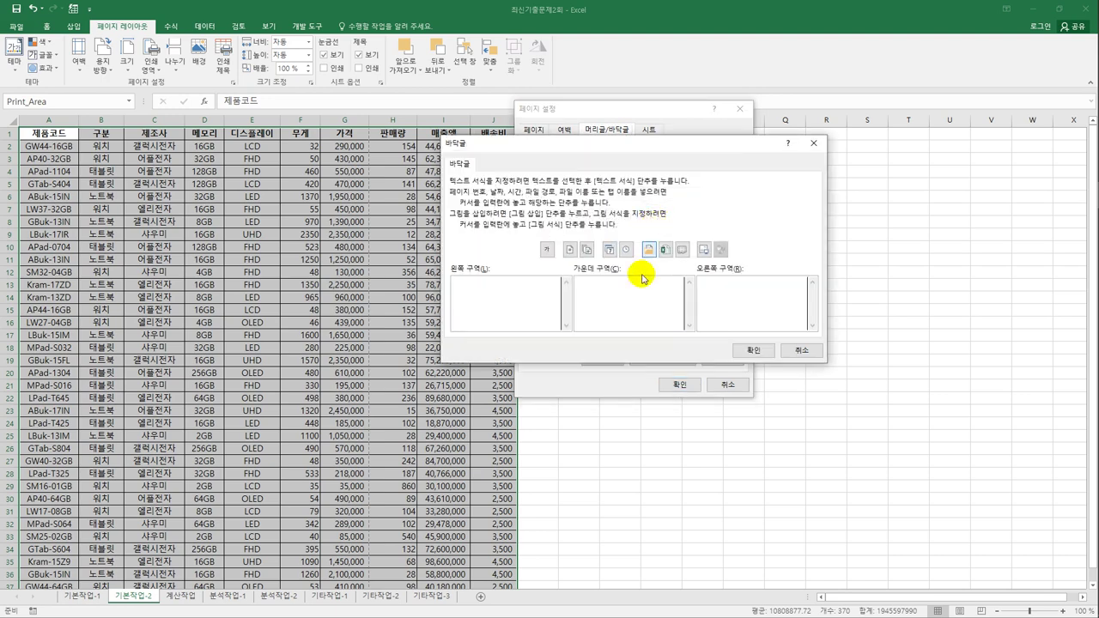
pyautogui.click(635, 305)
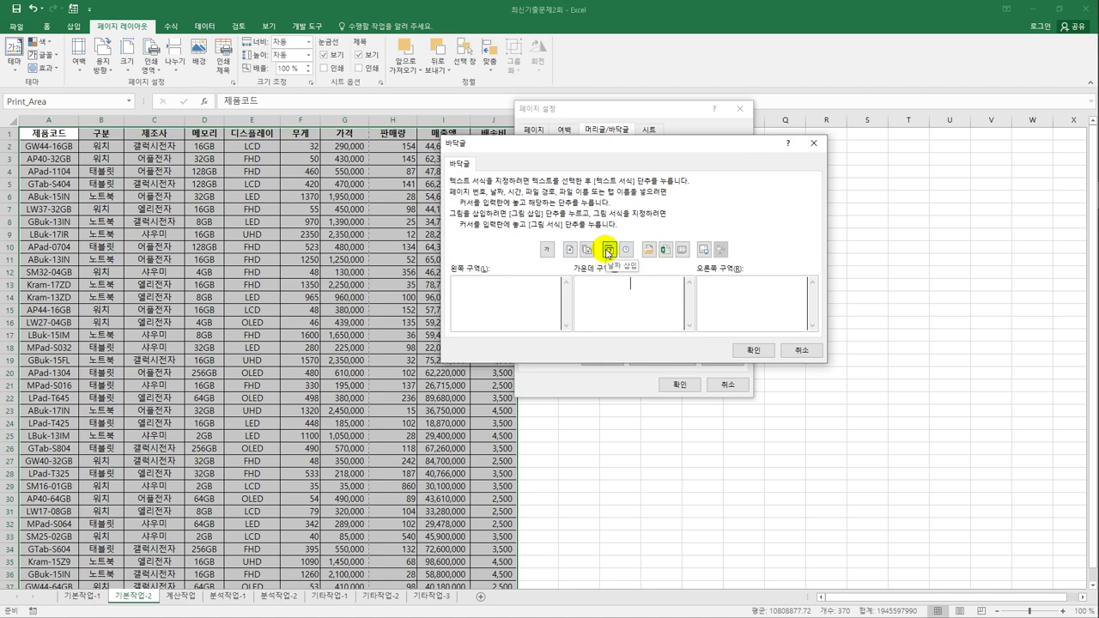
pyautogui.click(608, 251)
pyautogui.click(742, 351)
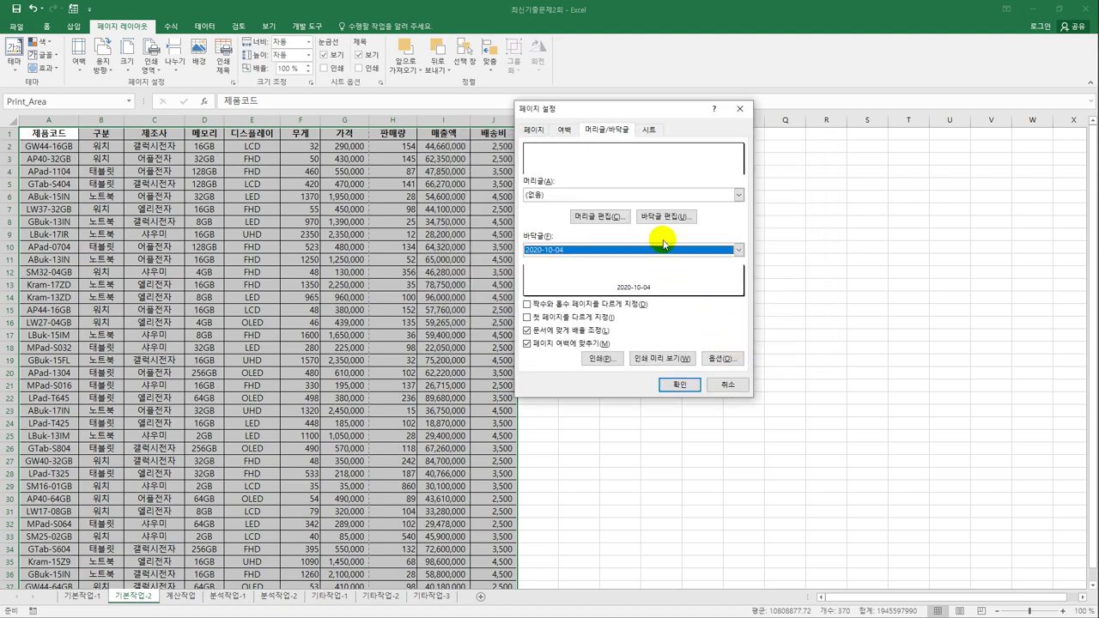
# Set row 1 ($1:$1) as the title row repeated on every printed page
pyautogui.click(651, 134)
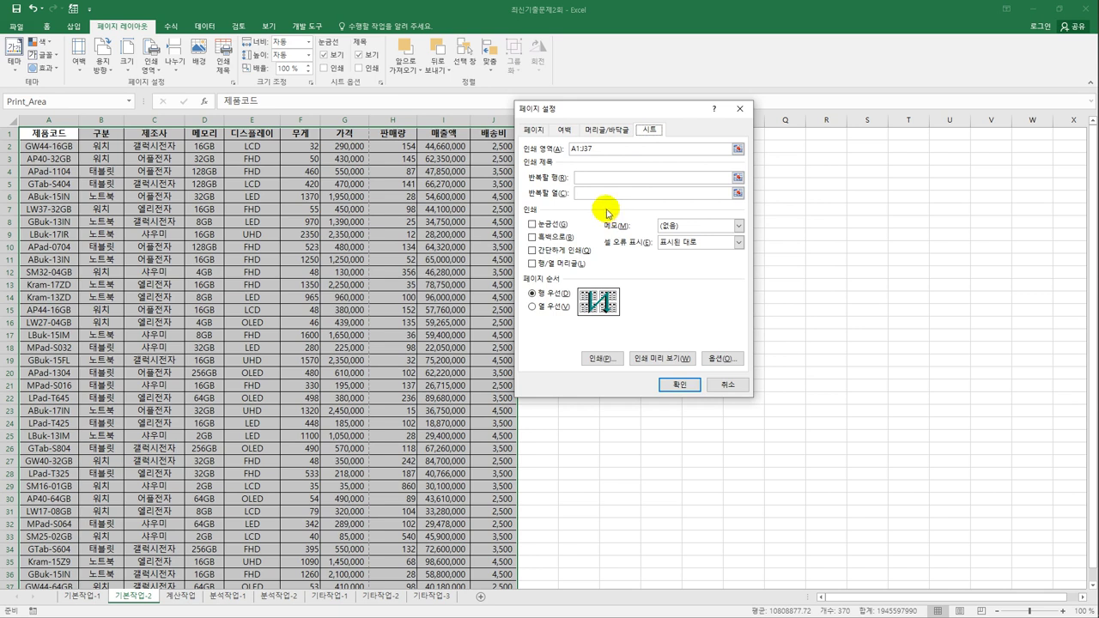
pyautogui.click(589, 178)
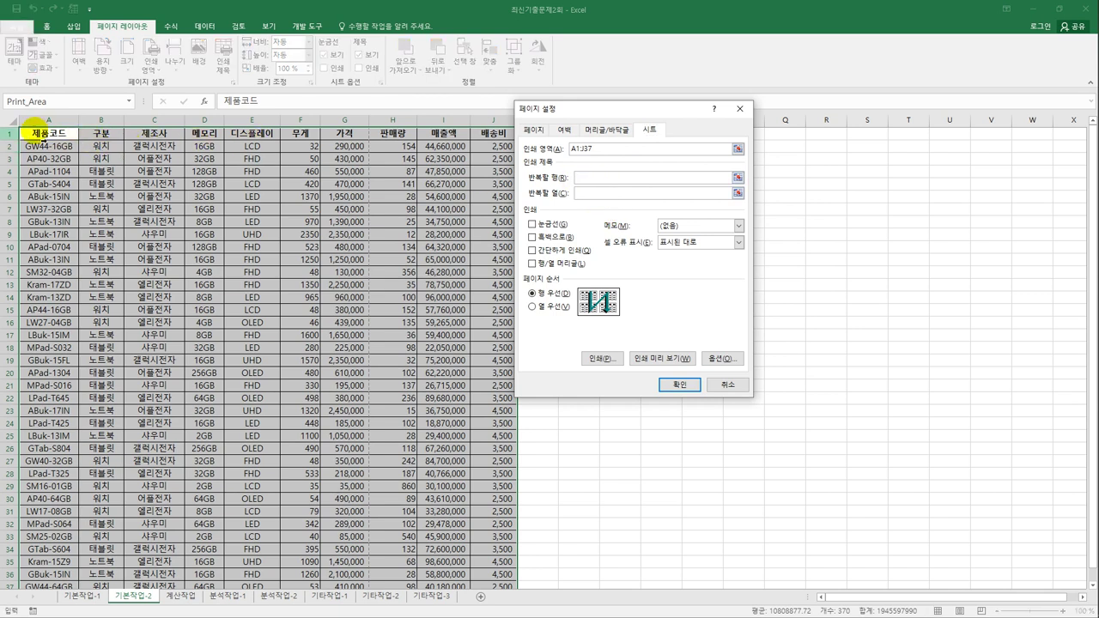
pyautogui.click(11, 134)
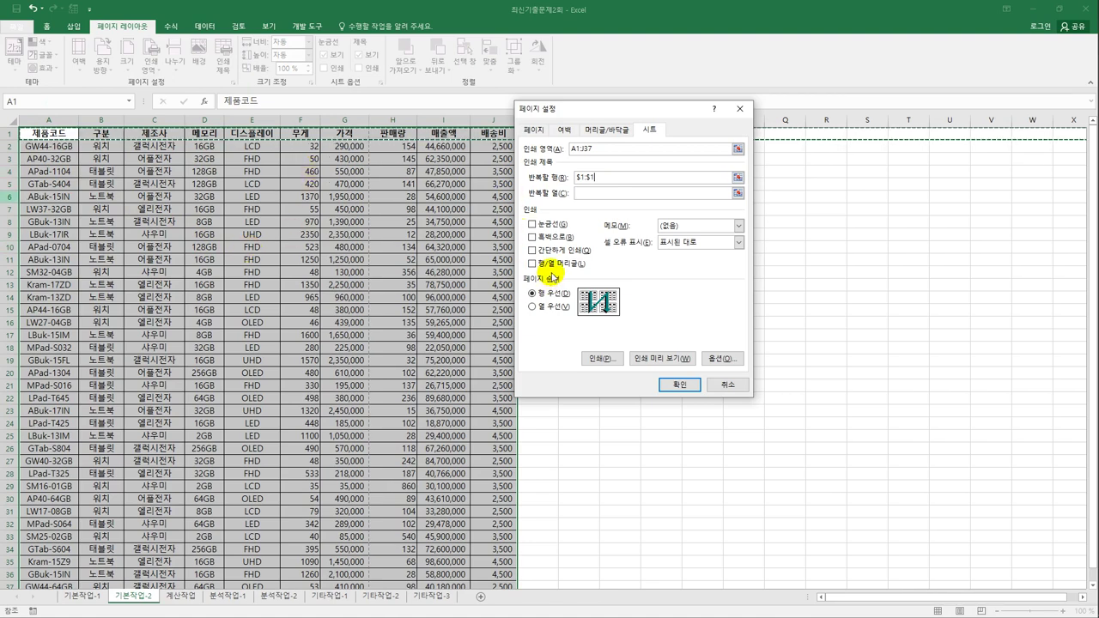
# Include the row/column headings (행/열 머리글) in the print, set the paper orientation to landscape (가로), and apply the page setup
pyautogui.click(553, 264)
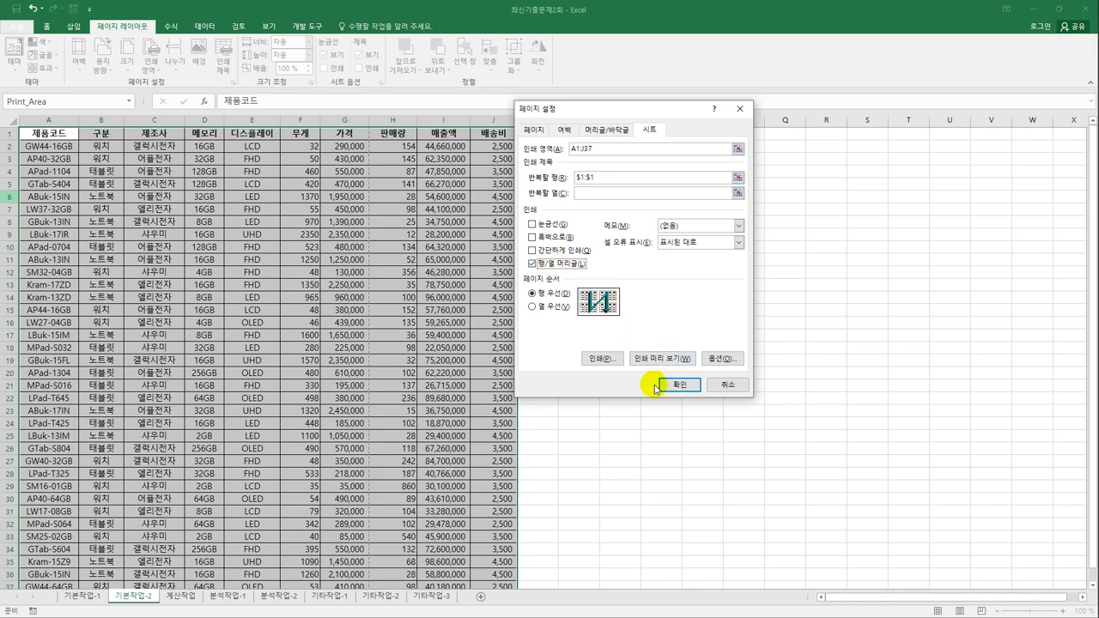
pyautogui.click(533, 130)
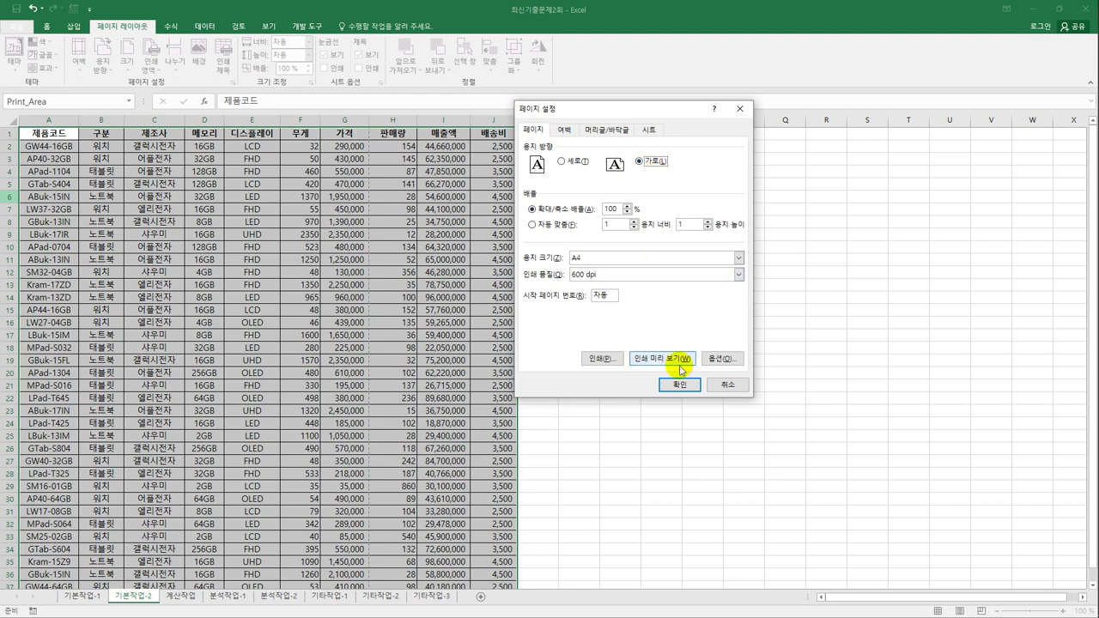
pyautogui.click(670, 385)
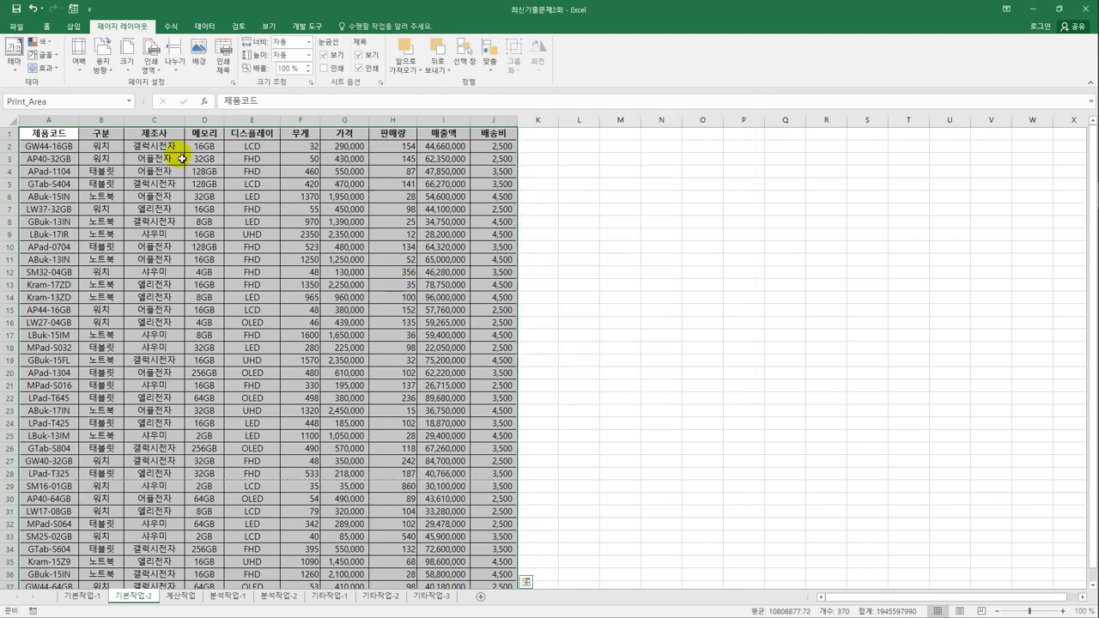
# Check both pages in the print preview for the repeated title row, headings and date footer, and return to the sheet
pyautogui.click(16, 27)
pyautogui.click(27, 172)
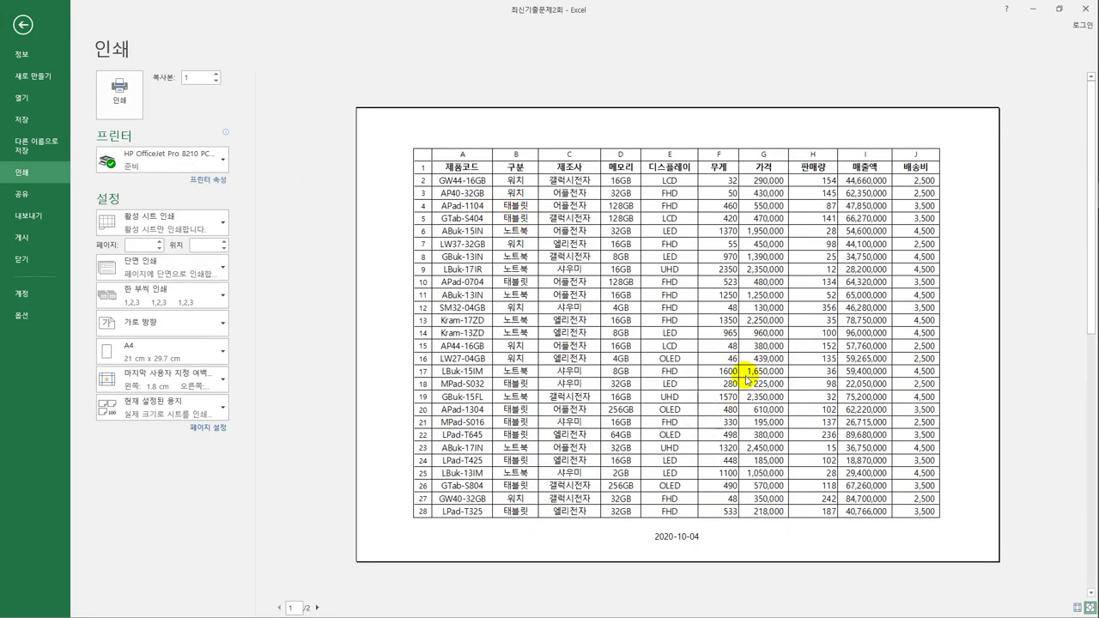
pyautogui.scroll(-1, 746, 378)
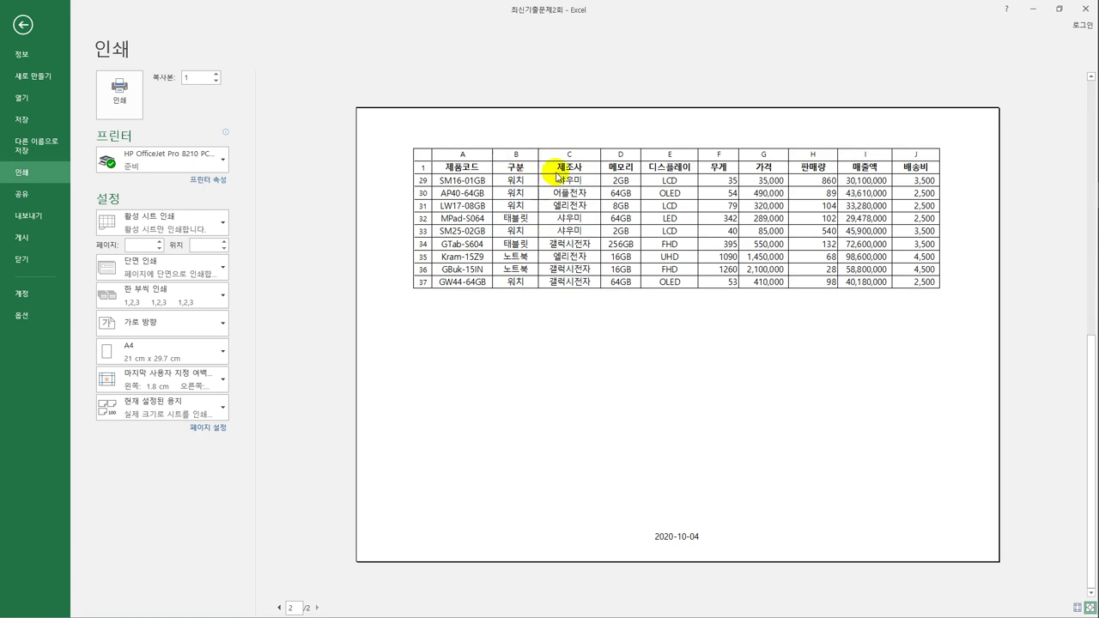
pyautogui.scroll(2, 558, 179)
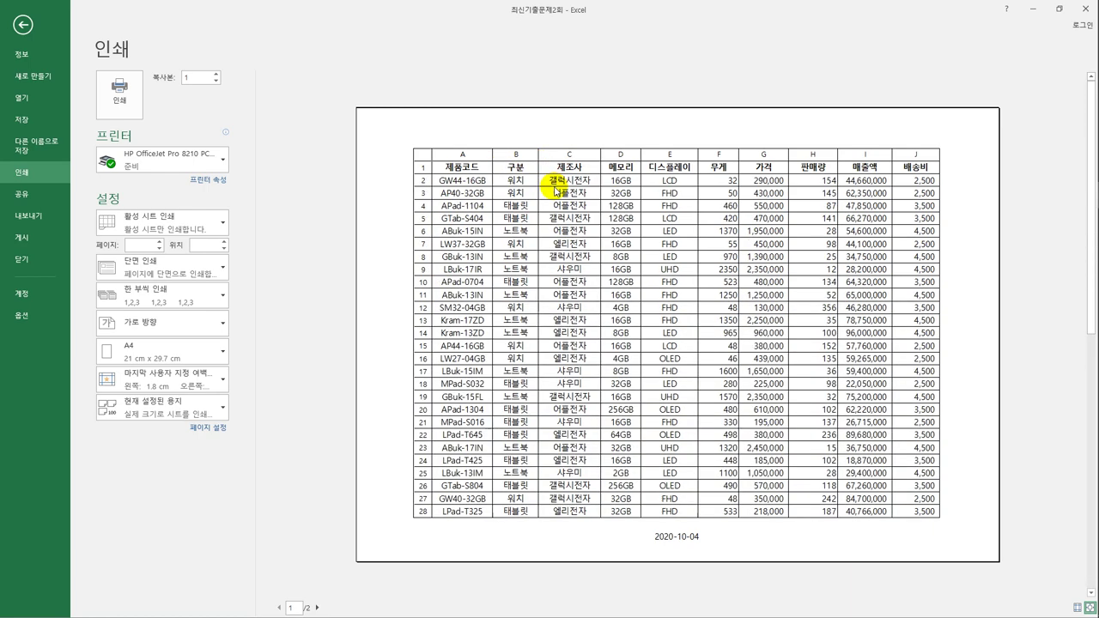
pyautogui.click(23, 25)
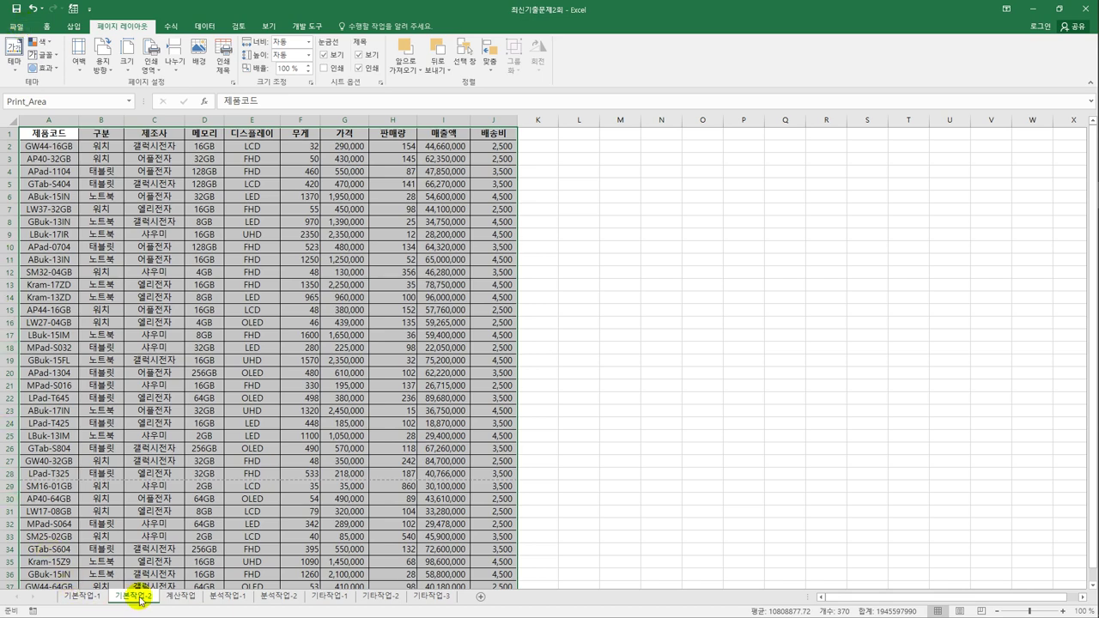
# On the 계산작업 sheet, examine the 배송비용 column and the price brackets and shipping costs in 표1
pyautogui.click(169, 600)
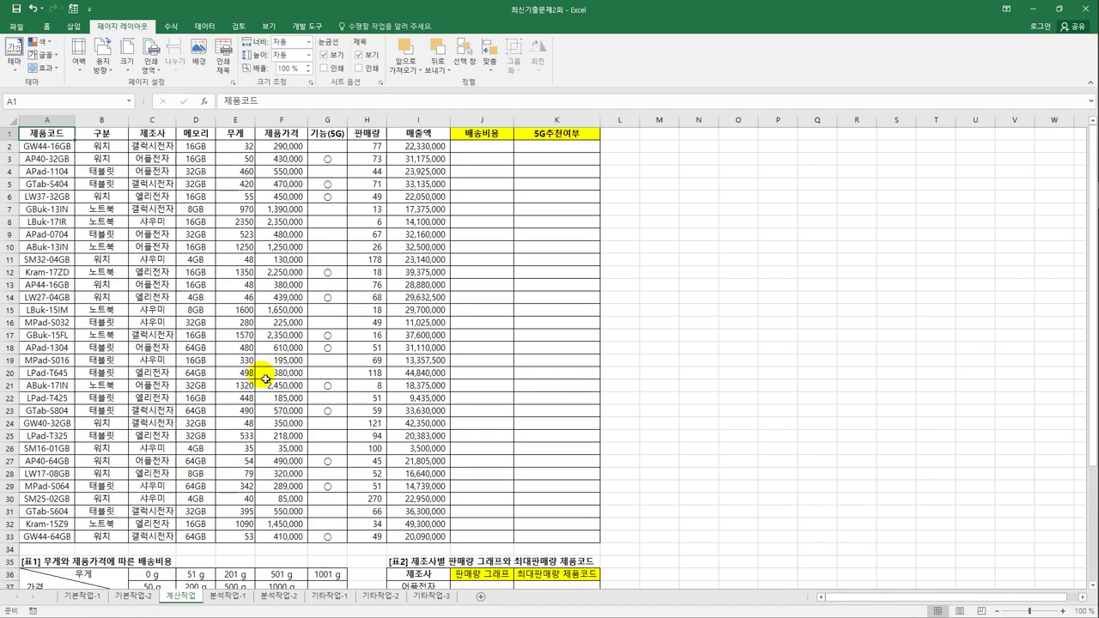
pyautogui.click(477, 148)
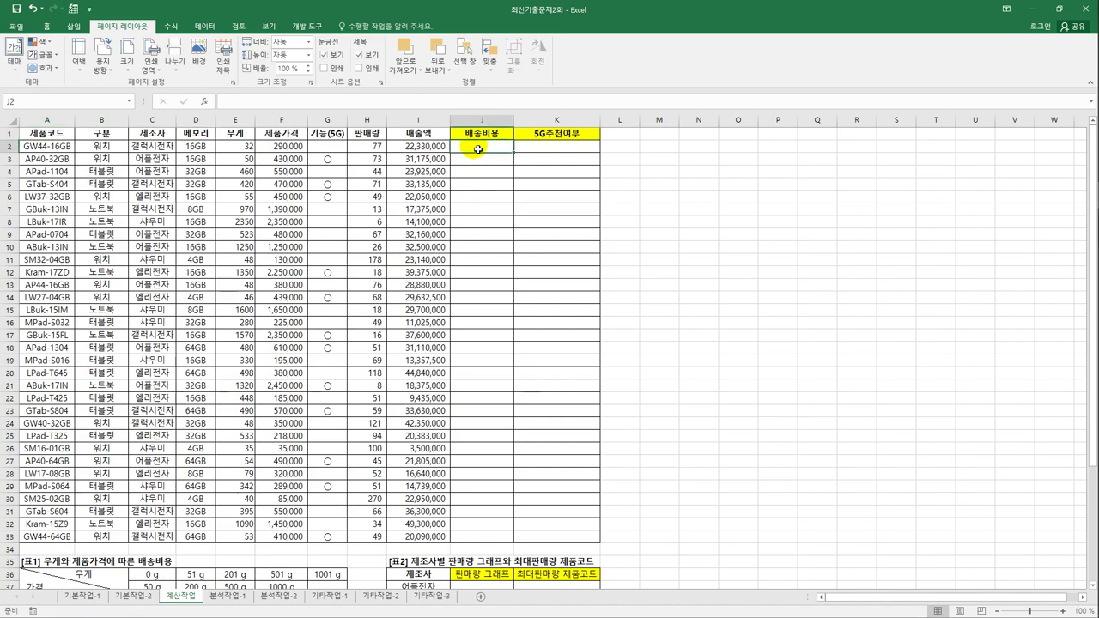
pyautogui.scroll(-3, 449, 238)
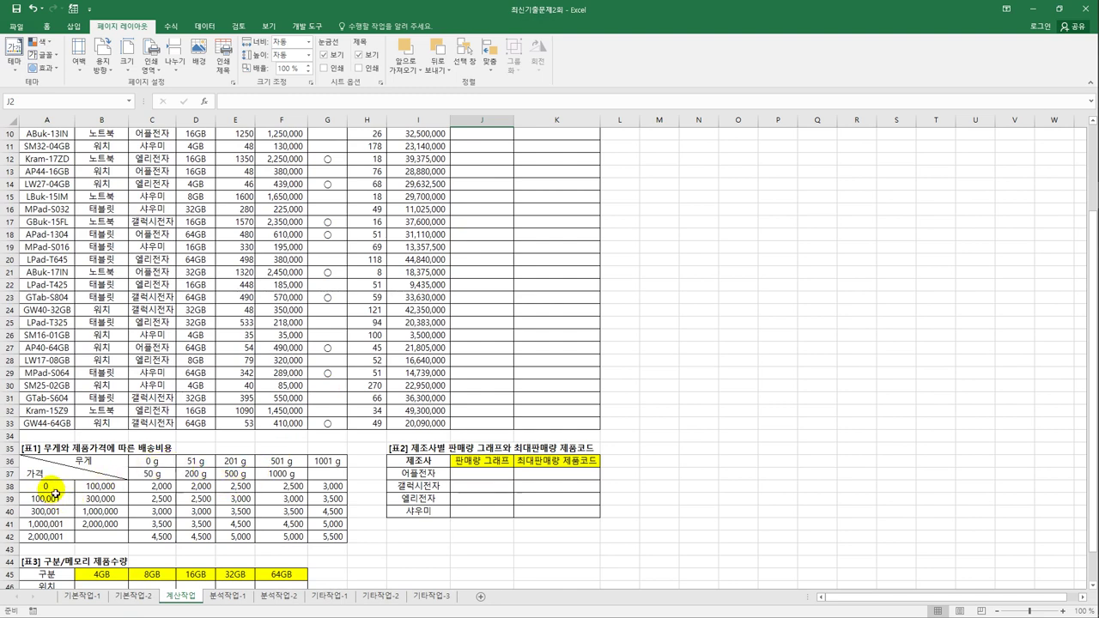
pyautogui.moveTo(55, 491); pyautogui.dragTo(87, 539)
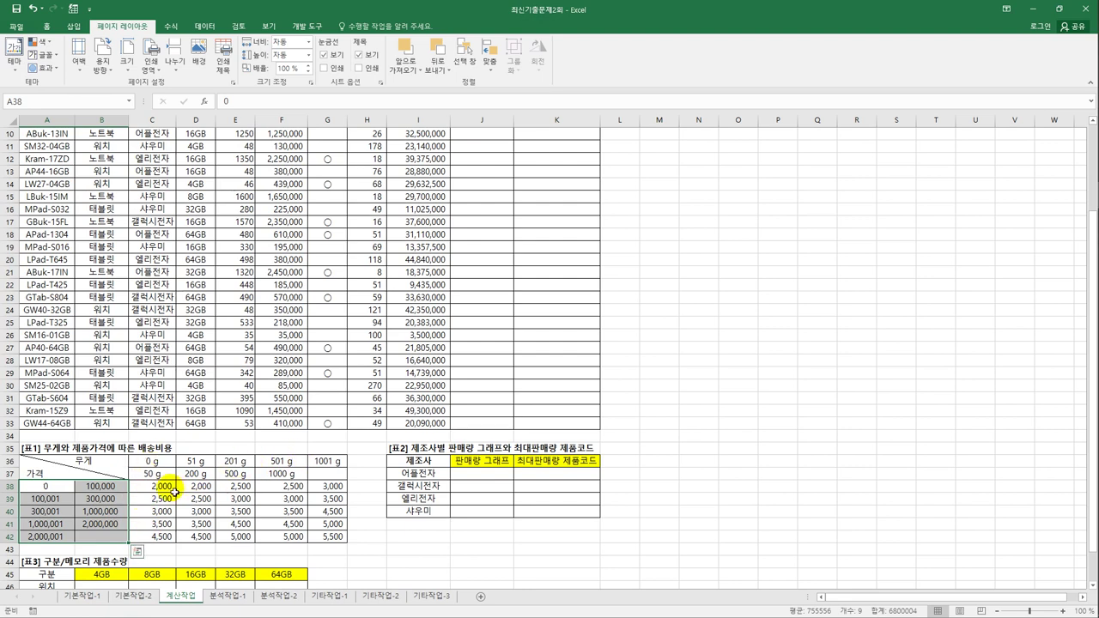
pyautogui.moveTo(167, 486); pyautogui.dragTo(332, 542)
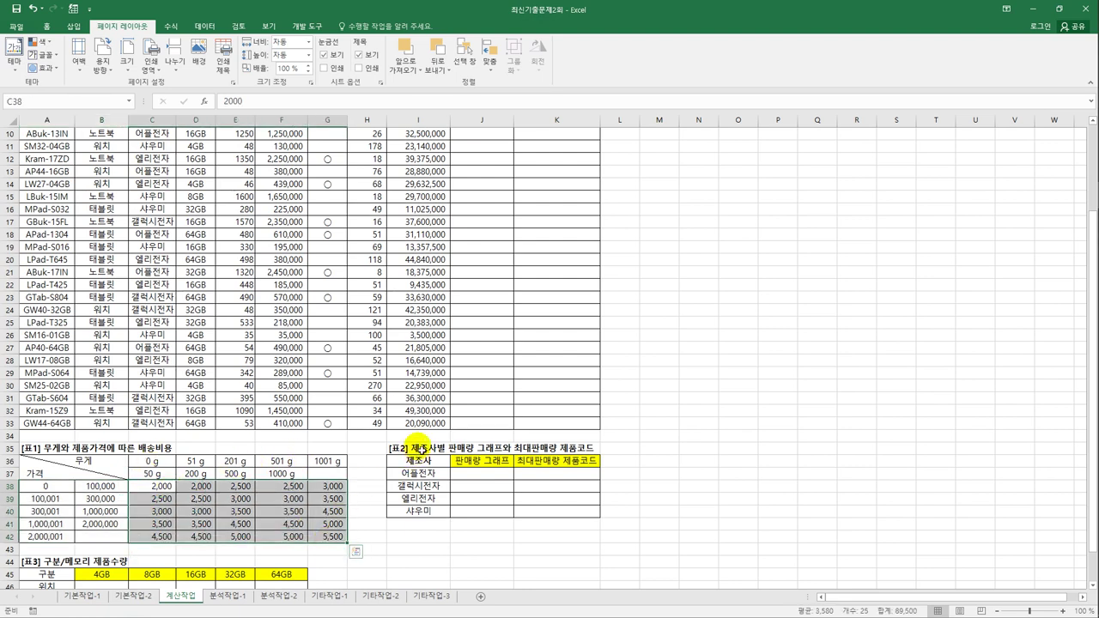
pyautogui.scroll(3, 412, 438)
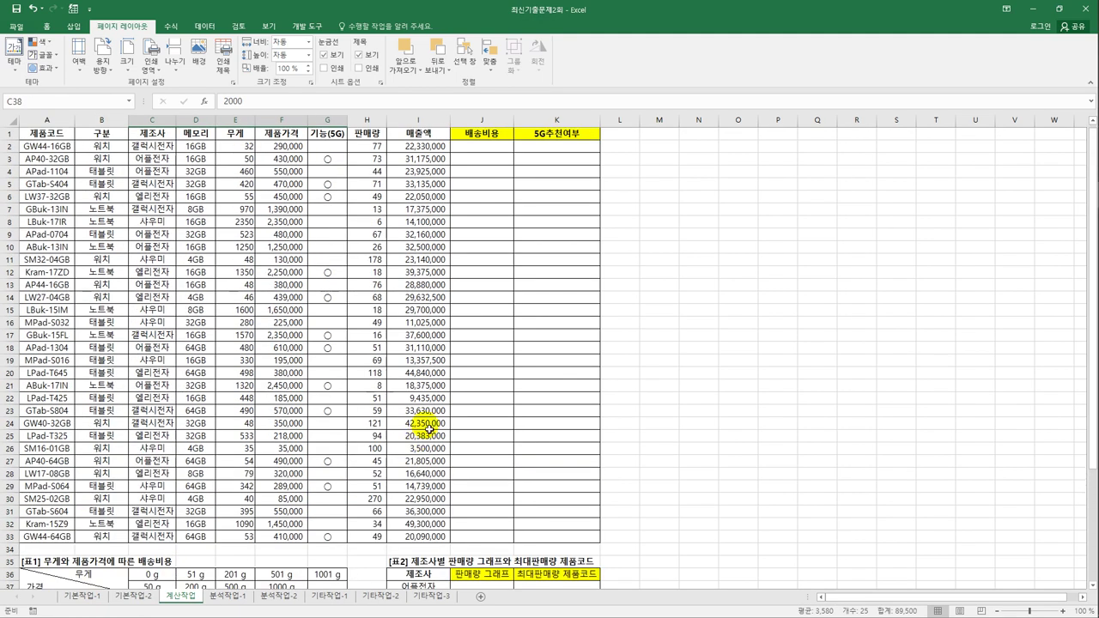
# Examine how the price brackets A38:A42 in 표1 relate to the weight-based cost columns needed for the first 배송비용 cell
pyautogui.click(499, 154)
pyautogui.scroll(-3, 144, 452)
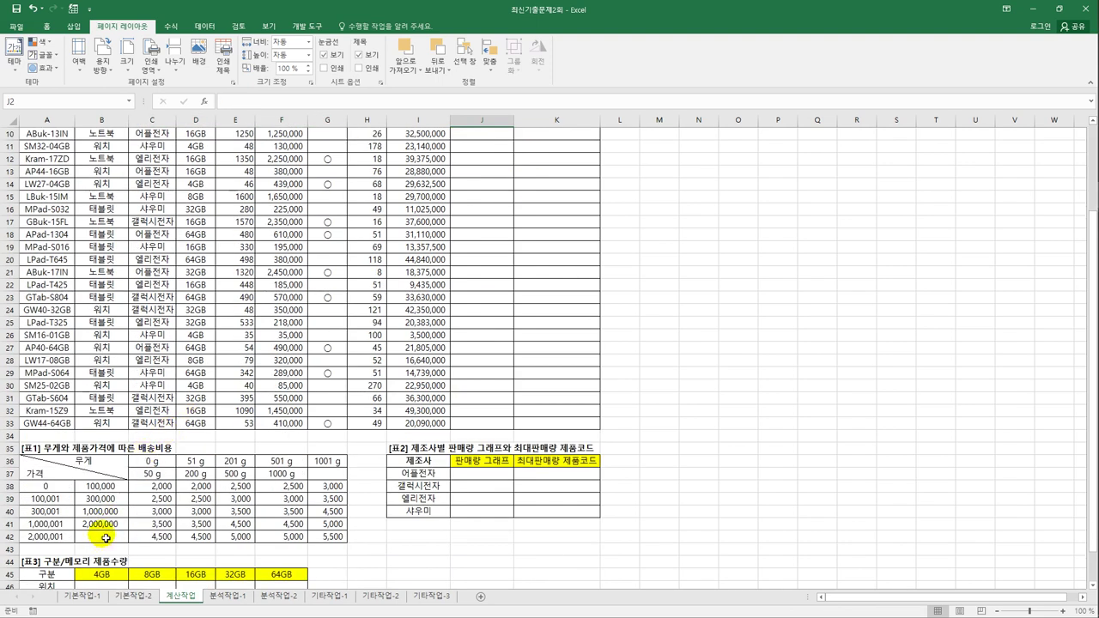
pyautogui.moveTo(43, 486); pyautogui.dragTo(326, 543)
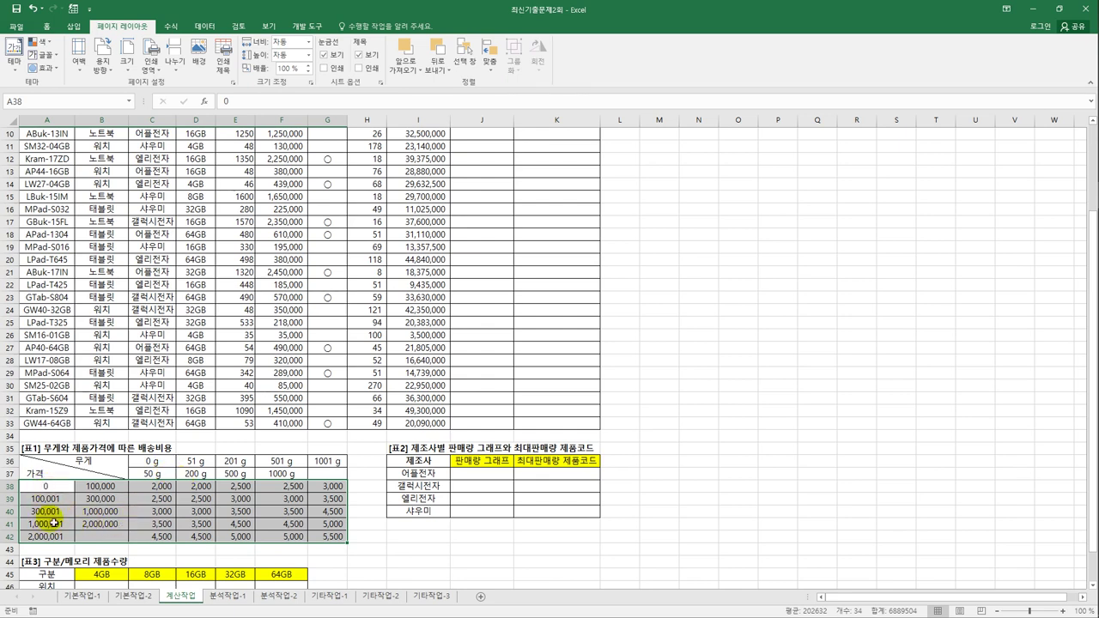
pyautogui.moveTo(47, 486); pyautogui.dragTo(57, 543)
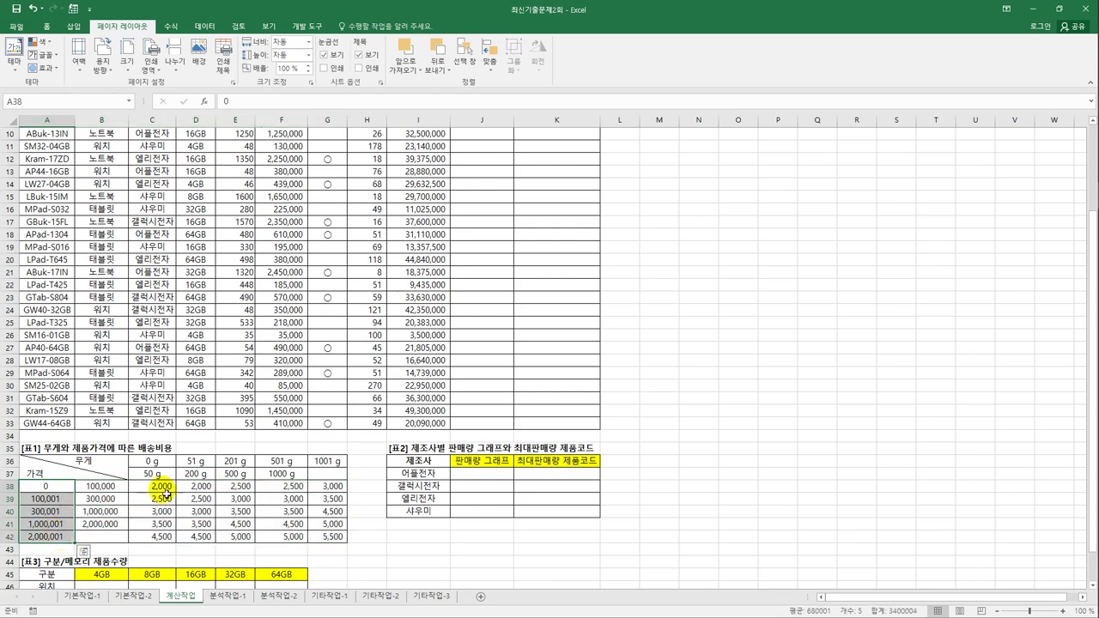
pyautogui.moveTo(162, 486); pyautogui.dragTo(167, 537)
pyautogui.moveTo(208, 492); pyautogui.dragTo(200, 537)
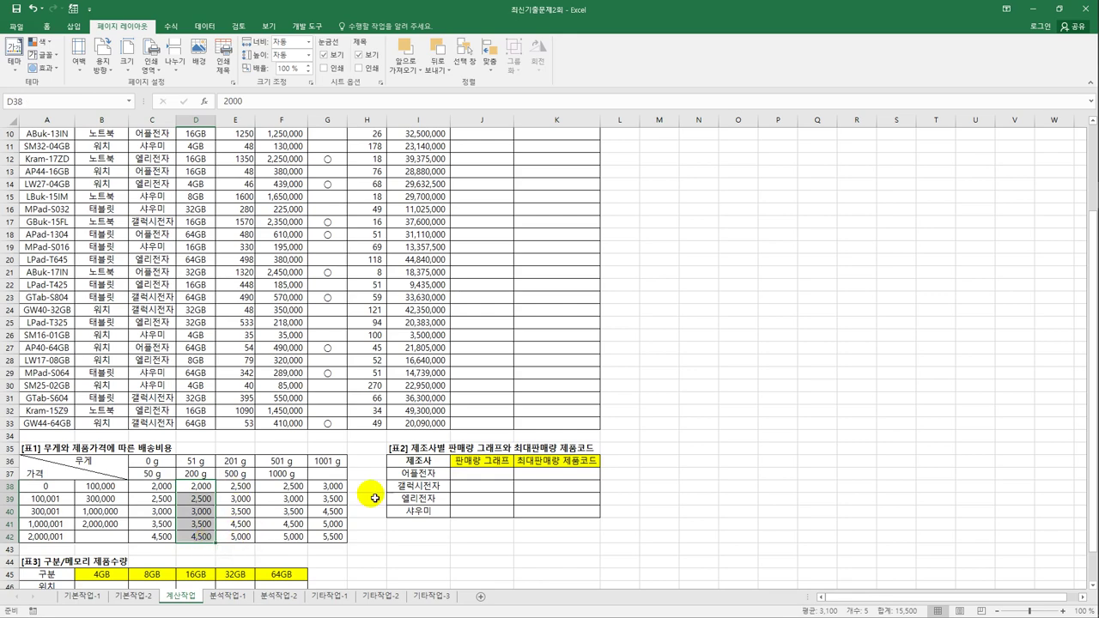
pyautogui.scroll(2, 258, 518)
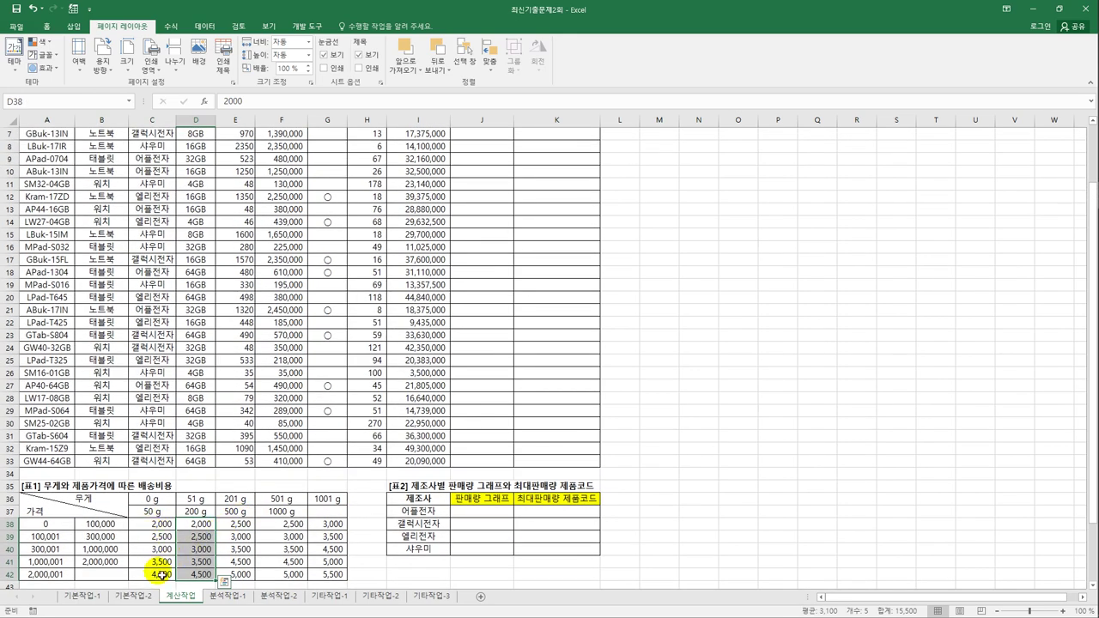
pyautogui.scroll(1, 222, 532)
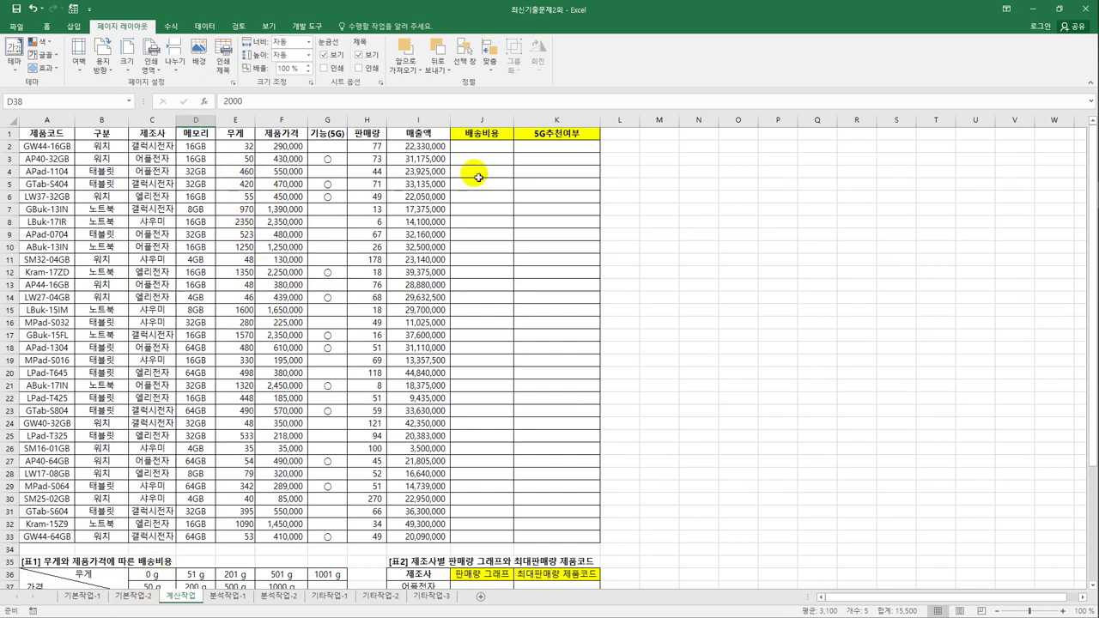
# Start a MATCH formula in the first 배송비용 cell, J2, with the weight in E2 as the lookup value
pyautogui.click(483, 147)
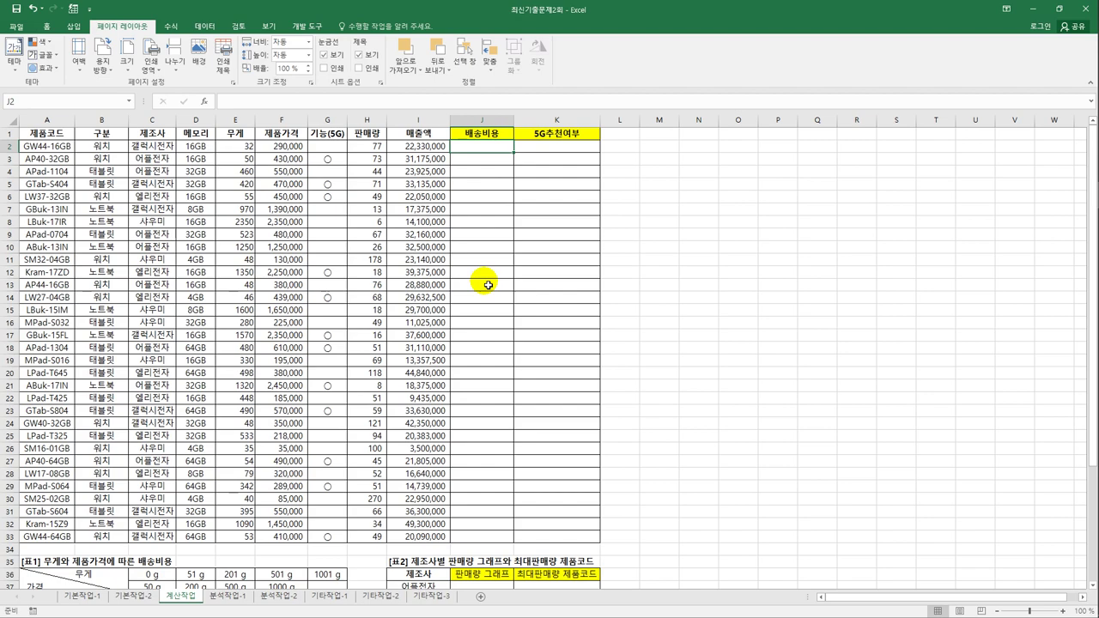
pyautogui.scroll(-2, 487, 286)
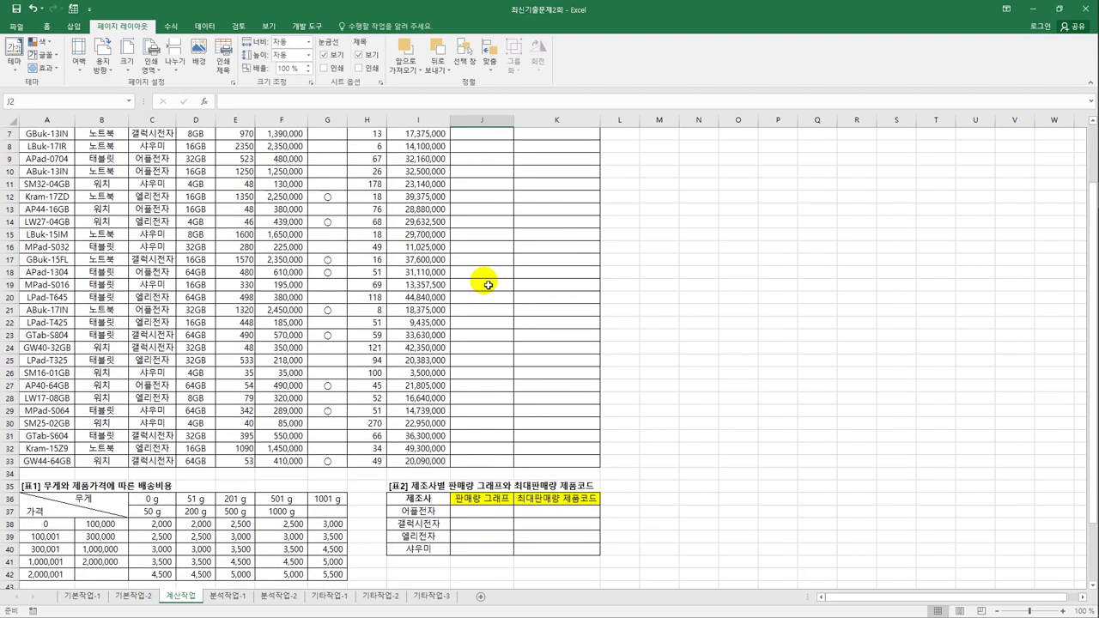
pyautogui.scroll(2, 488, 285)
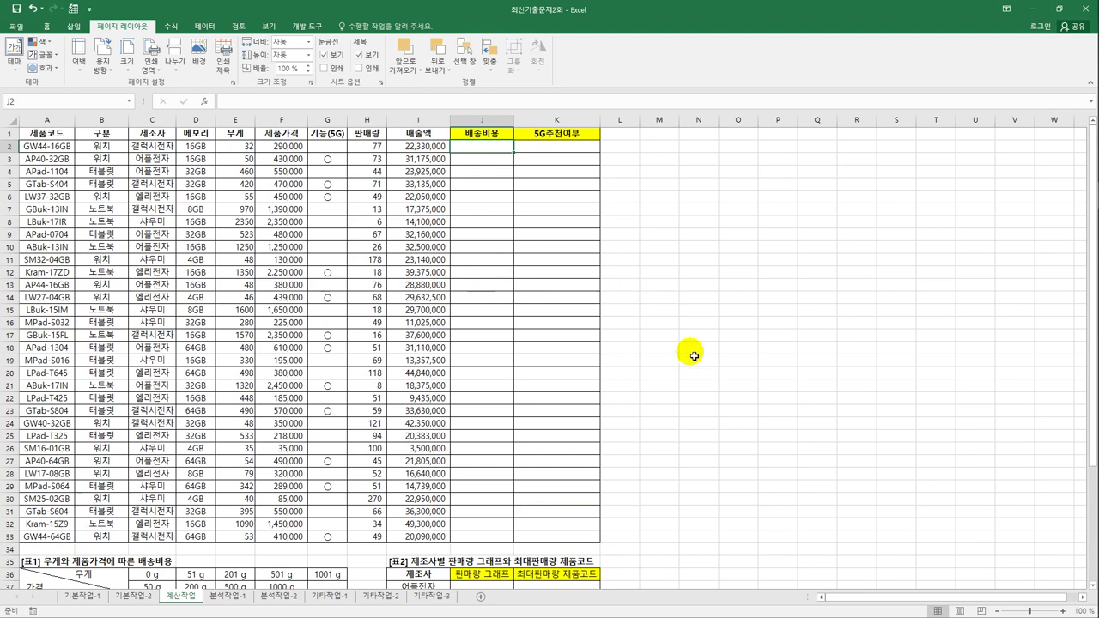
pyautogui.write('=m')
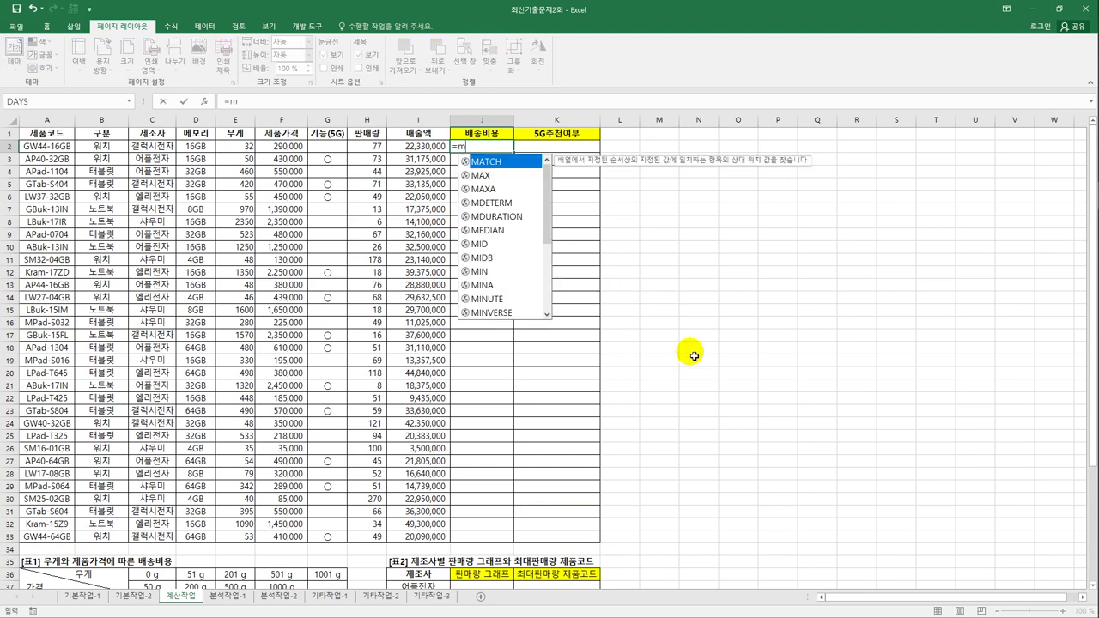
pyautogui.press('Tab')
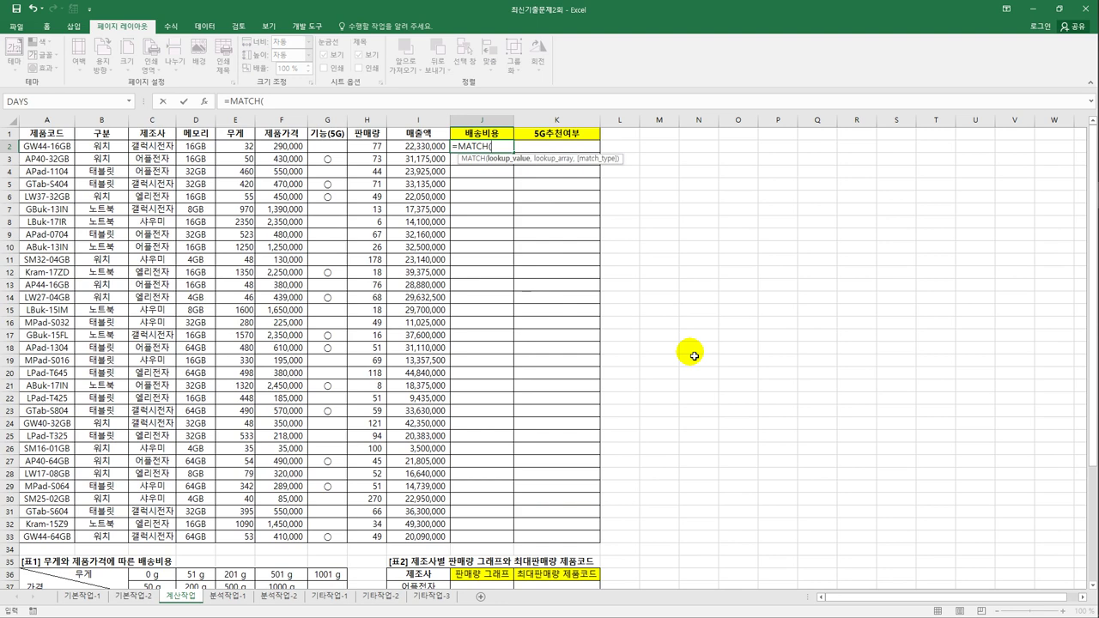
pyautogui.click(247, 147)
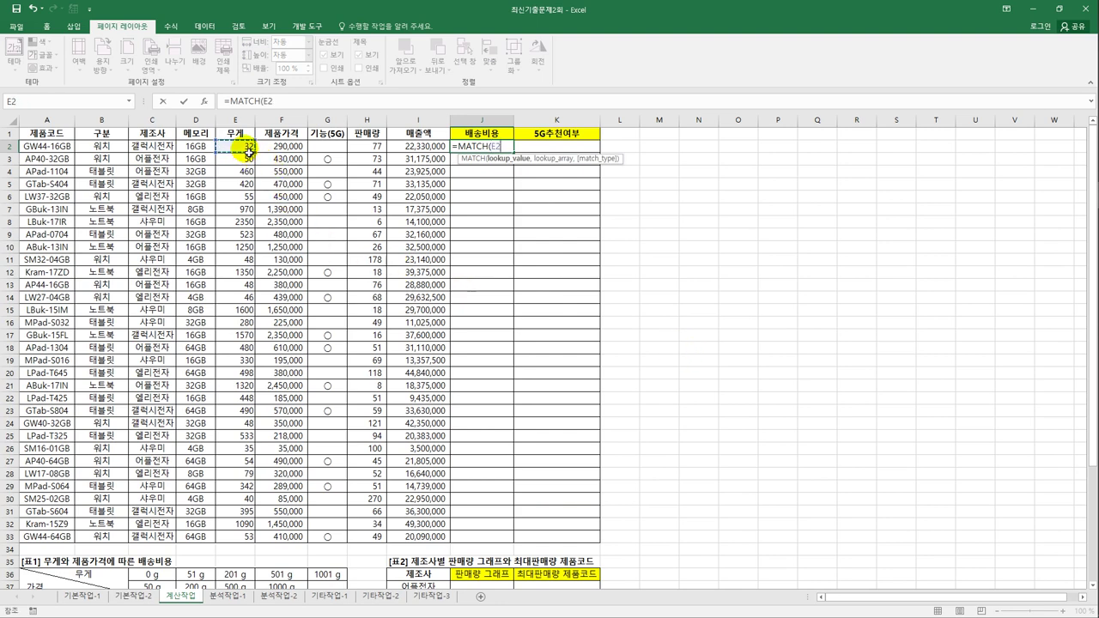
pyautogui.write(',')
# Set the formula's lookup array to the weight brackets in 표1 as the absolute range $C$36:$G$36
pyautogui.scroll(-2, 307, 402)
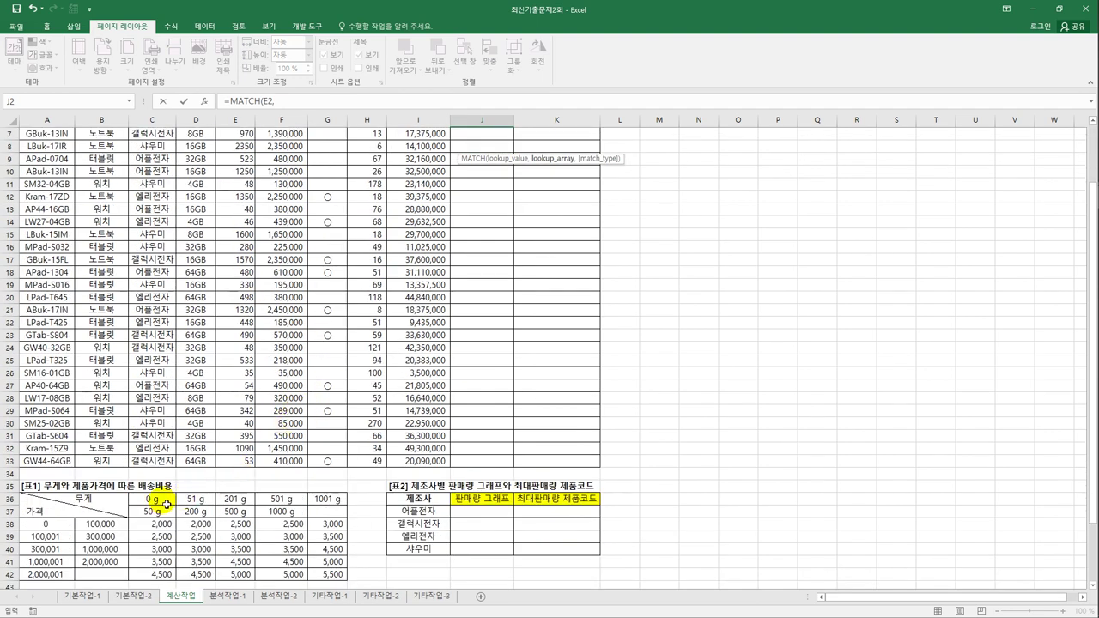
pyautogui.moveTo(166, 505); pyautogui.dragTo(324, 504)
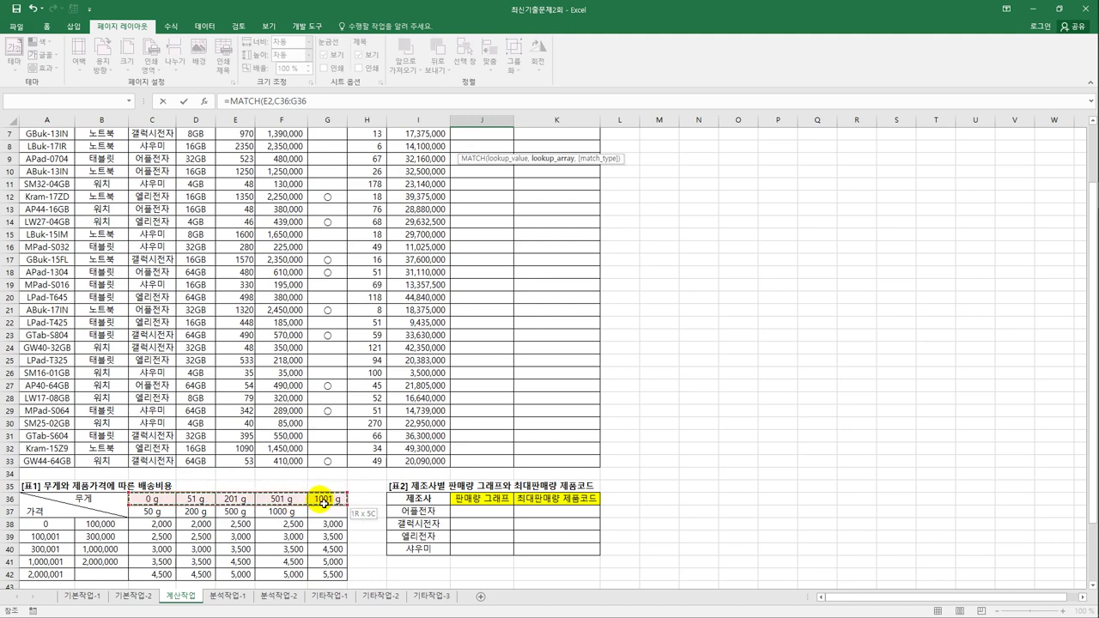
pyautogui.click(324, 504)
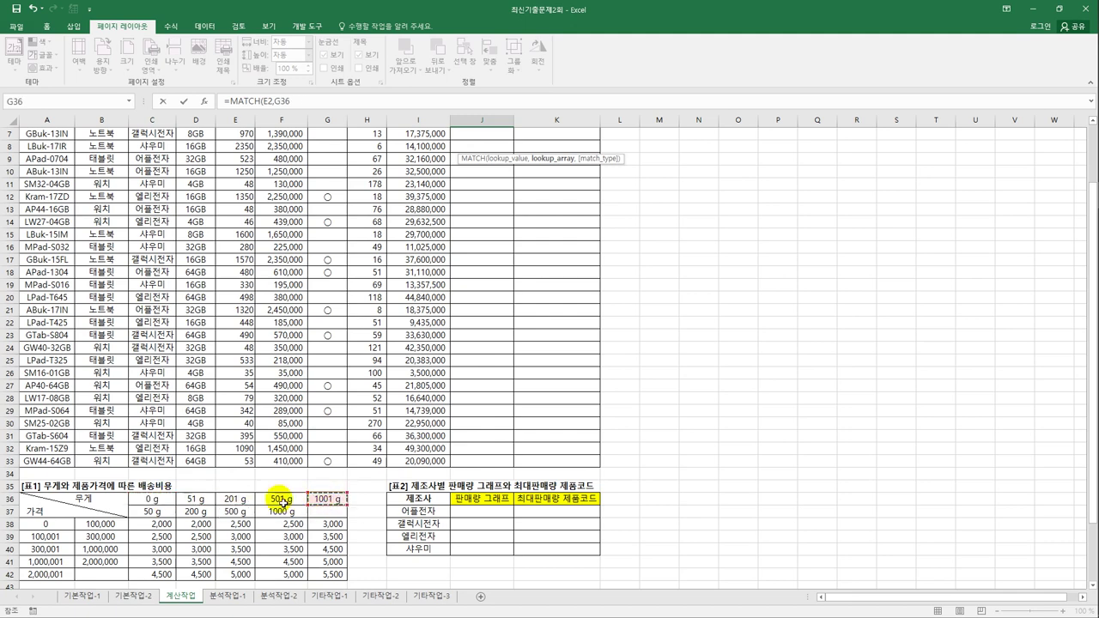
pyautogui.moveTo(161, 500); pyautogui.dragTo(316, 500)
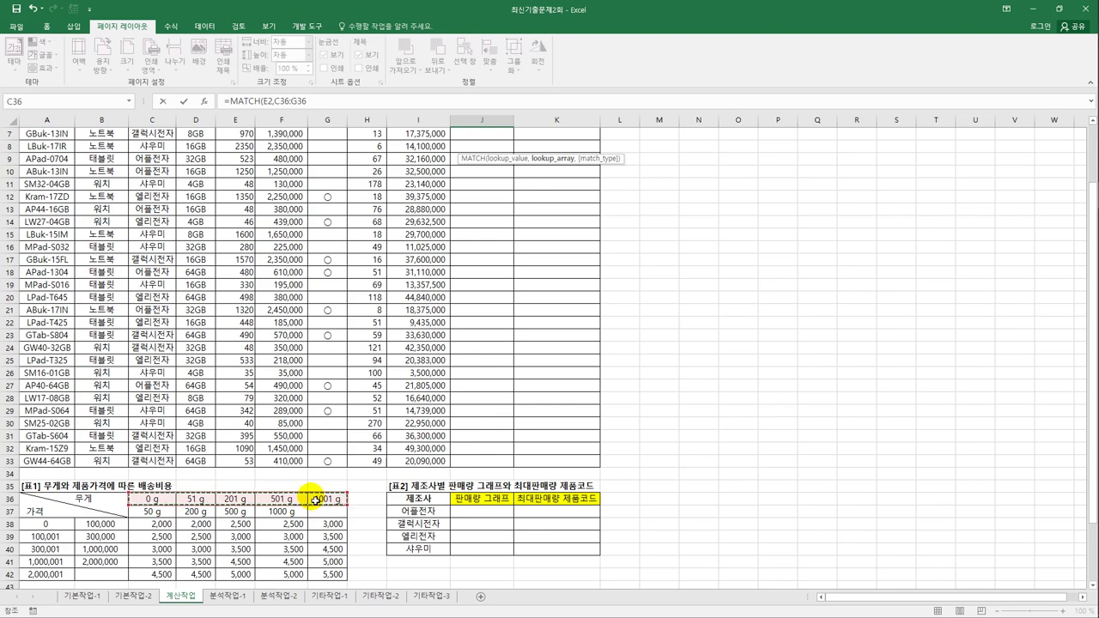
pyautogui.scroll(2, 316, 500)
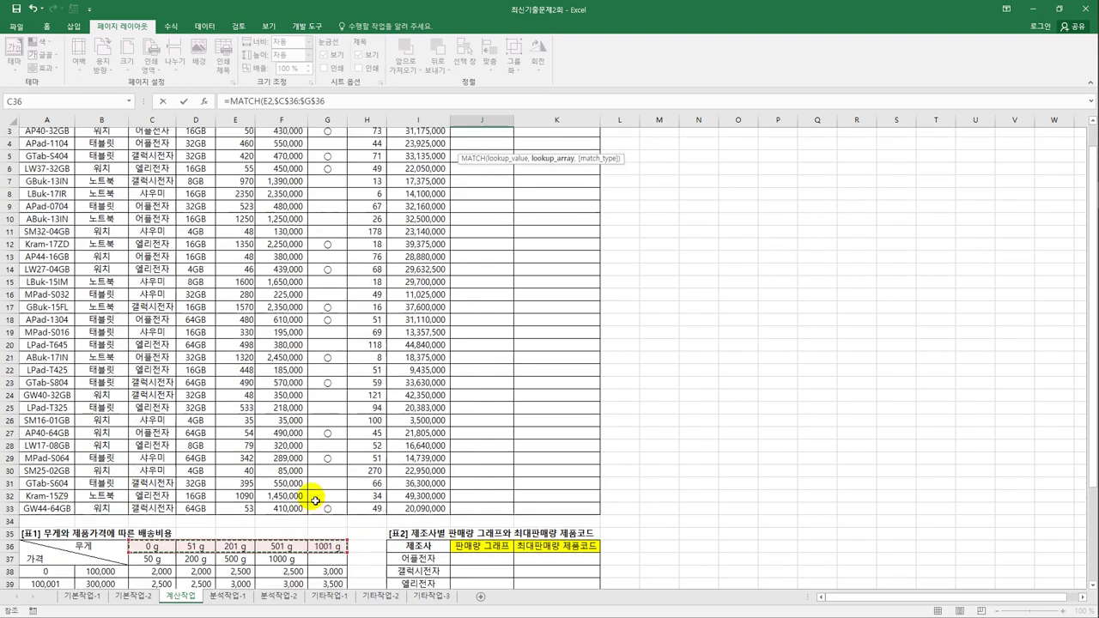
pyautogui.press('F4')
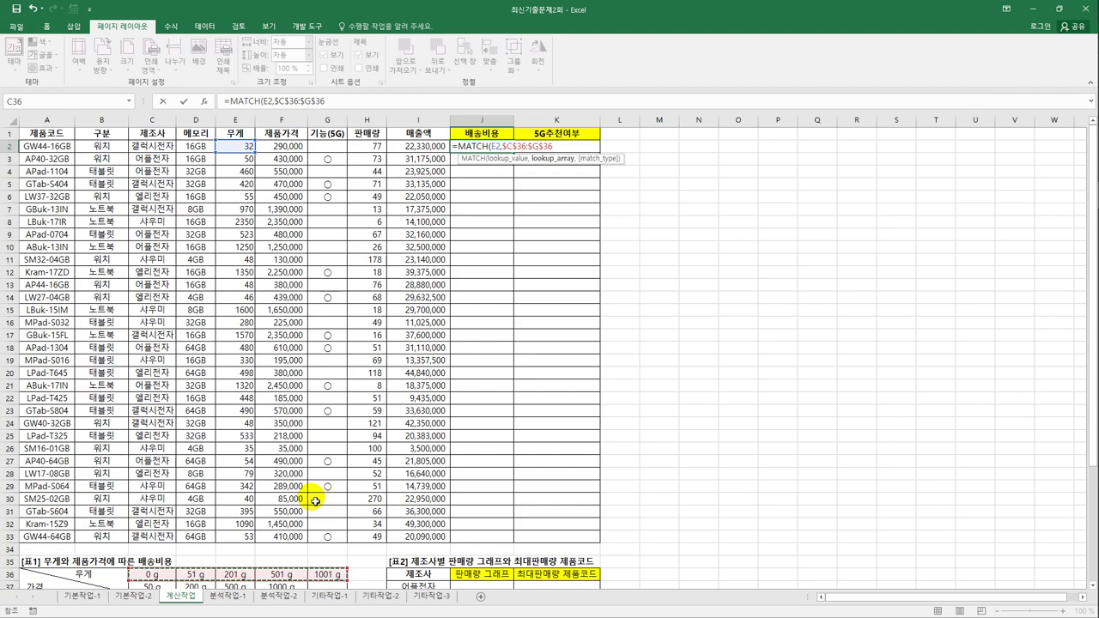
# Complete the MATCH formula in J2 with match type 1 (보다 작음) and enter it
pyautogui.write(',')
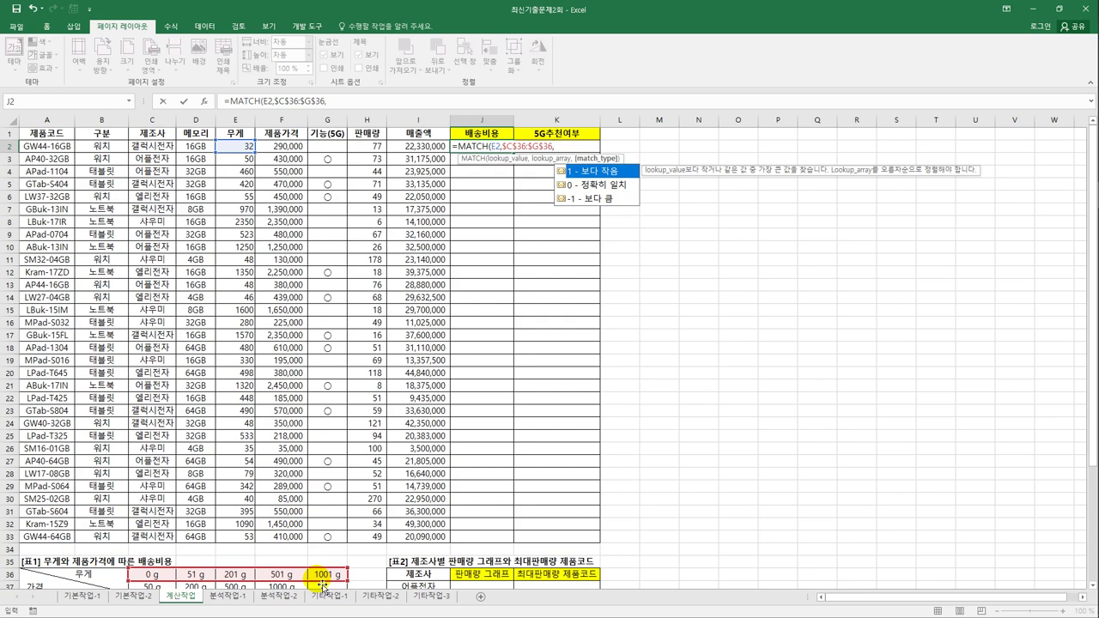
pyautogui.doubleClick(595, 172)
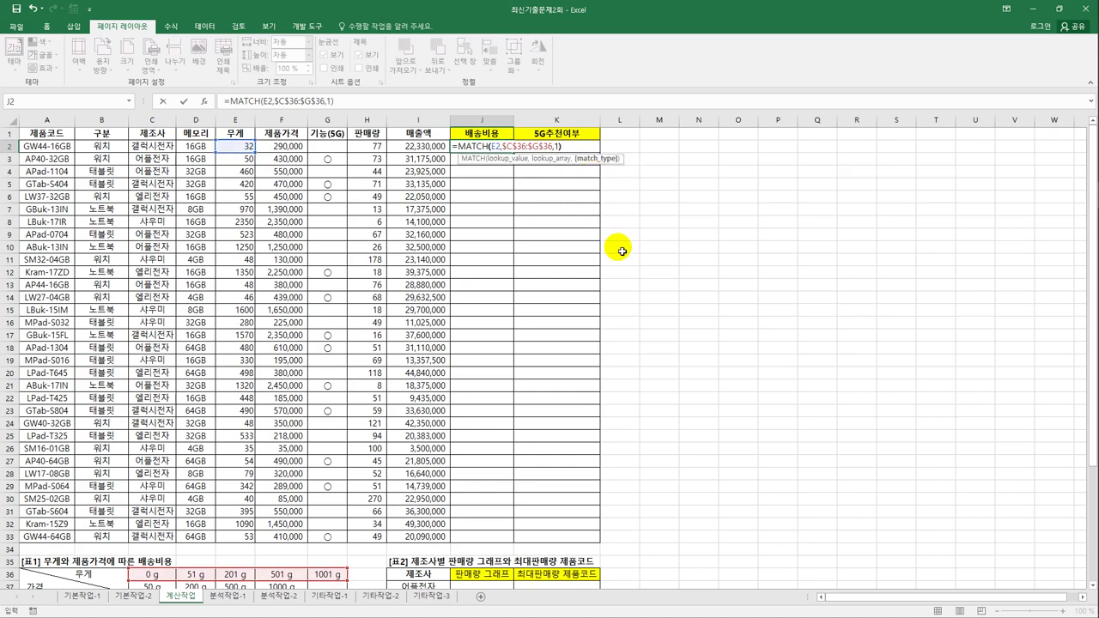
pyautogui.press('Return')
pyautogui.press('Up')
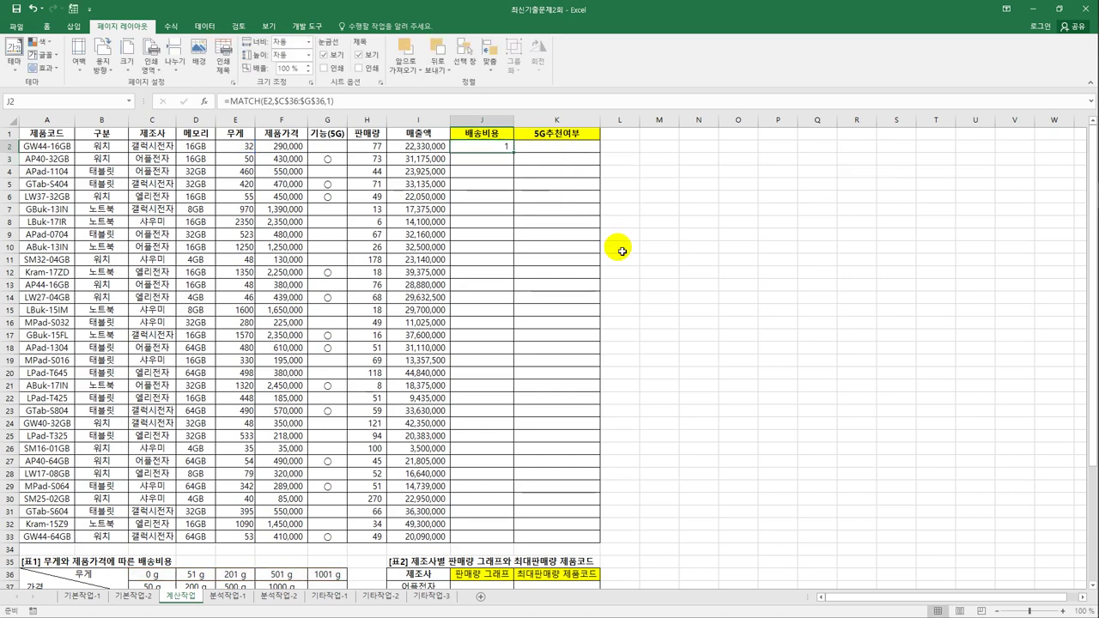
# Compare the weight in E2 with the brackets C36:G36, and copy the J2 formula down to J33
pyautogui.click(239, 145)
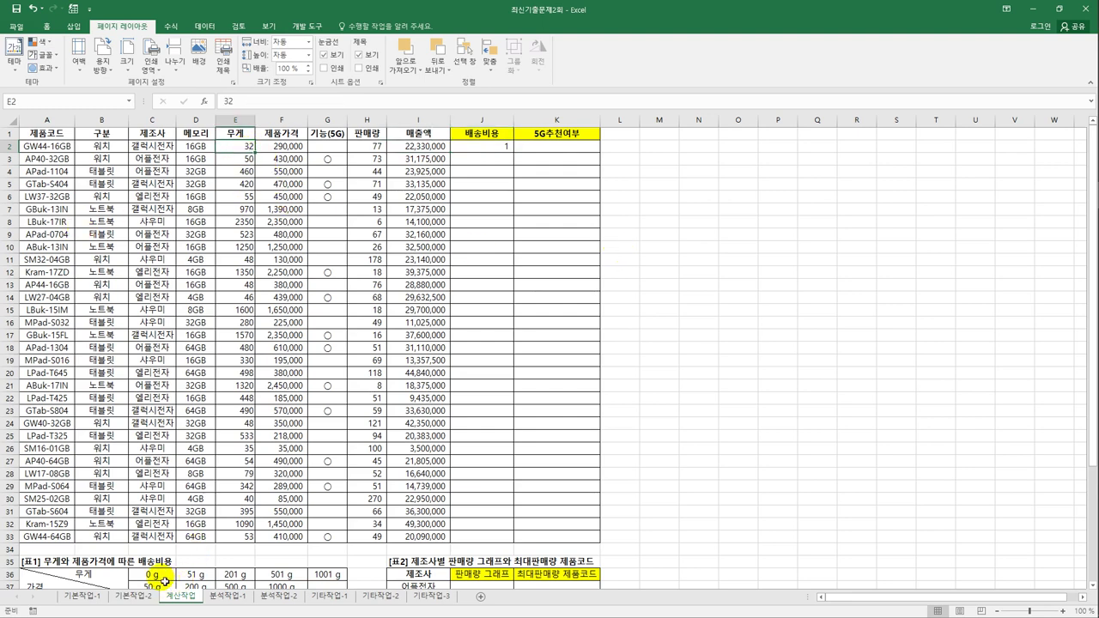
pyautogui.moveTo(164, 581); pyautogui.dragTo(320, 579)
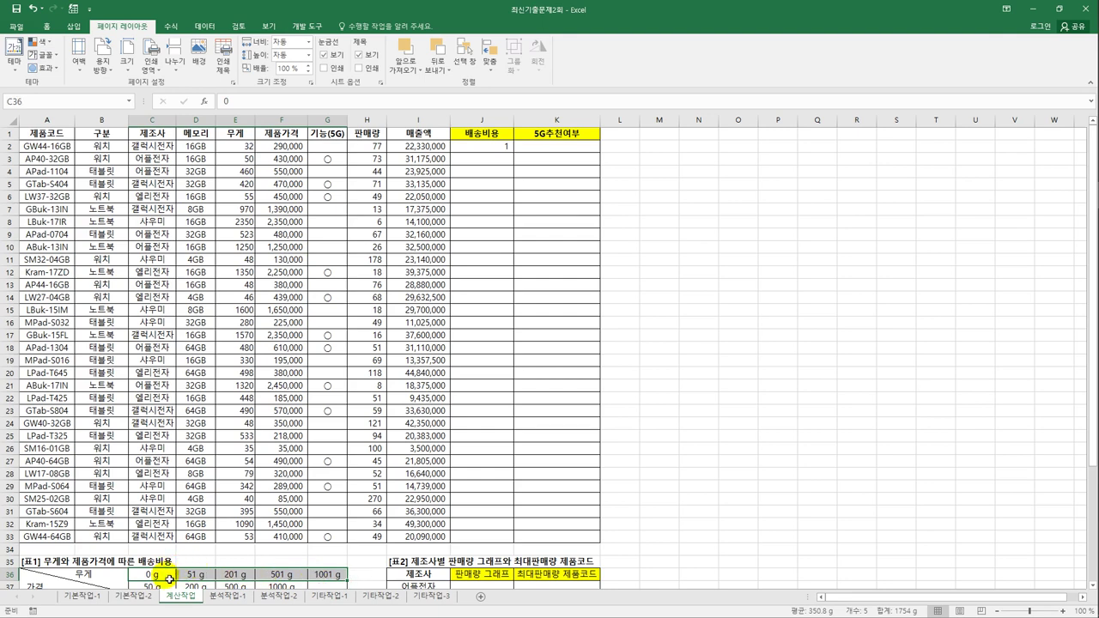
pyautogui.click(510, 151)
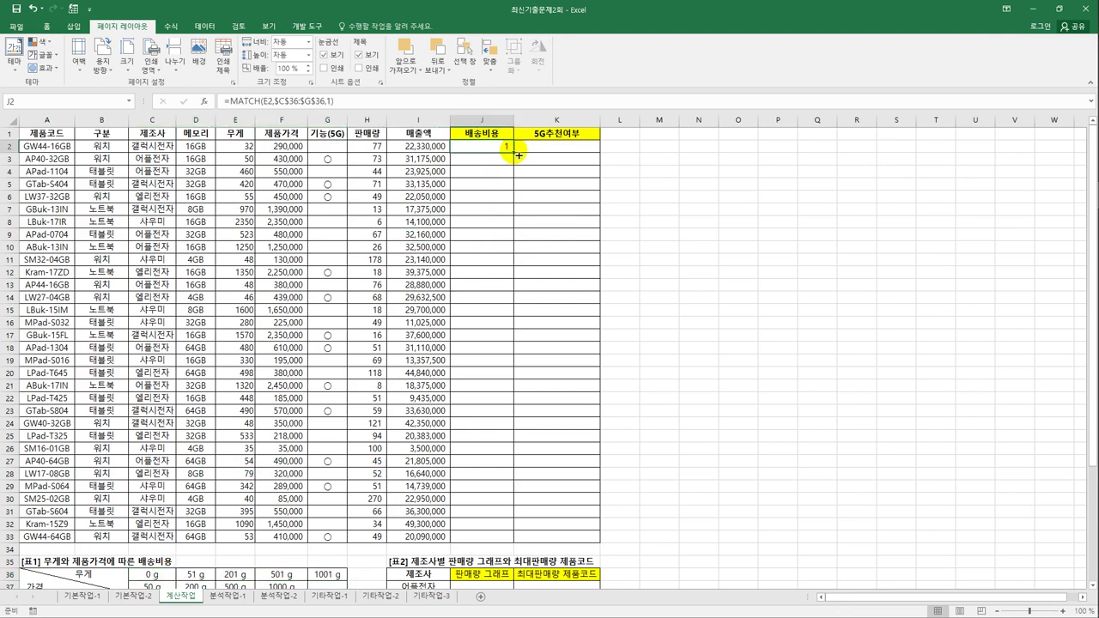
pyautogui.moveTo(519, 156); pyautogui.dragTo(507, 545)
# Examine how the MATCH positions relate to the weight brackets C36:G36 and the column order of the lookup table A38:G42
pyautogui.click(481, 171)
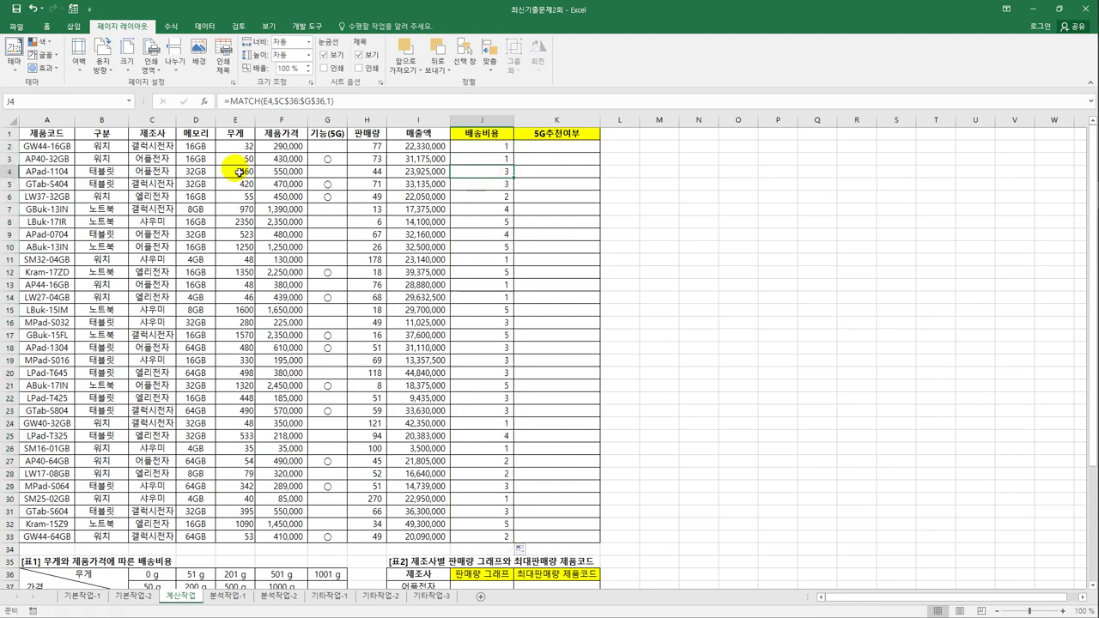
pyautogui.click(283, 575)
pyautogui.click(245, 577)
pyautogui.moveTo(153, 574); pyautogui.dragTo(322, 575)
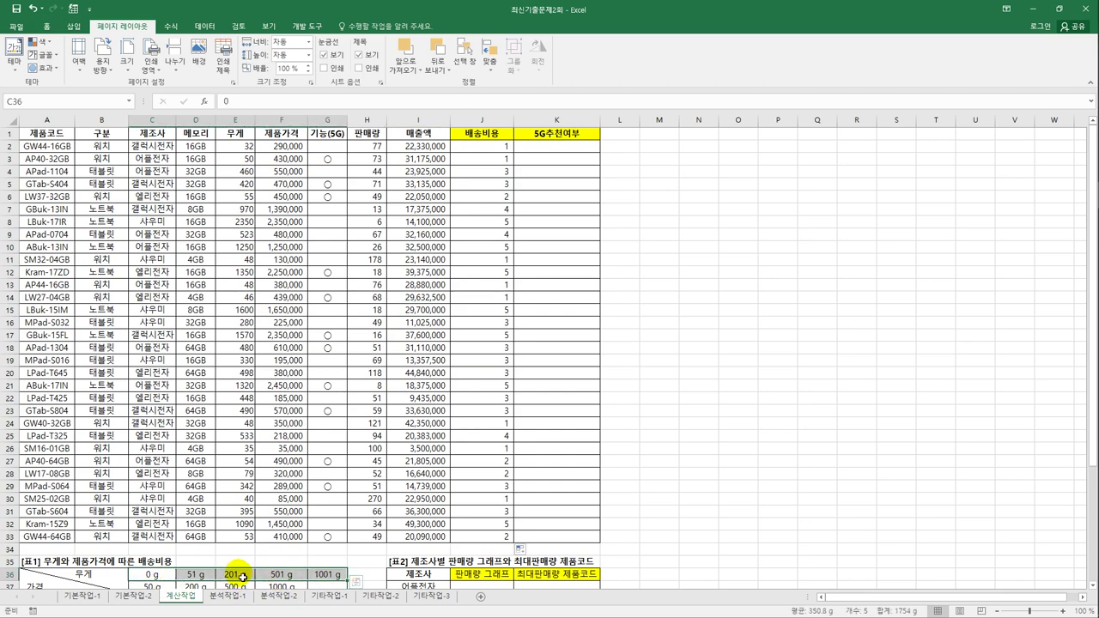
pyautogui.click(501, 147)
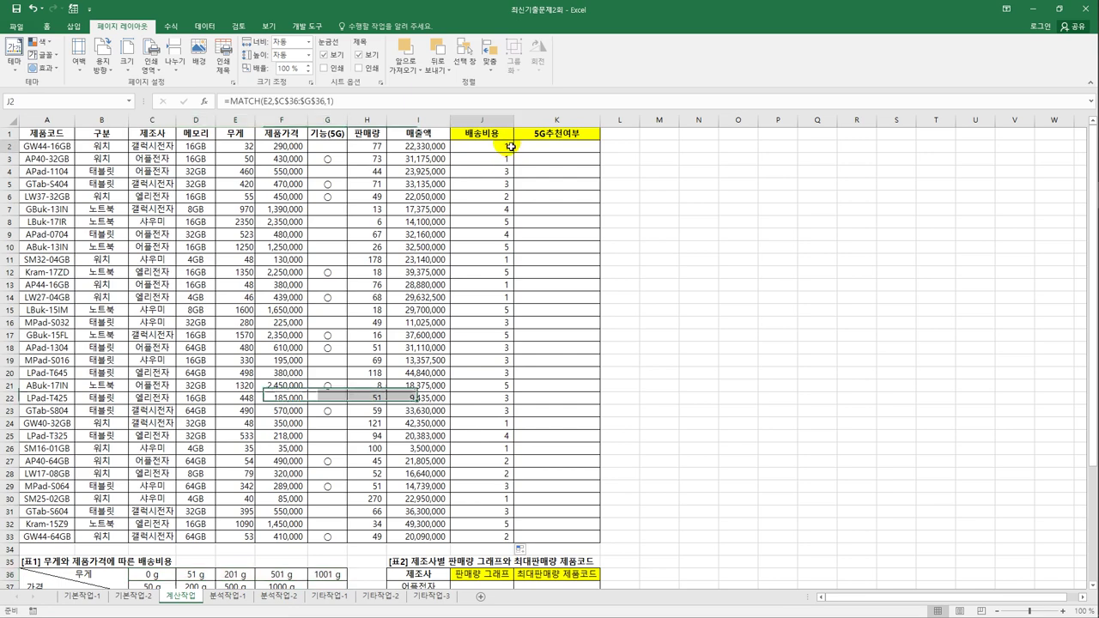
pyautogui.scroll(-1, 501, 238)
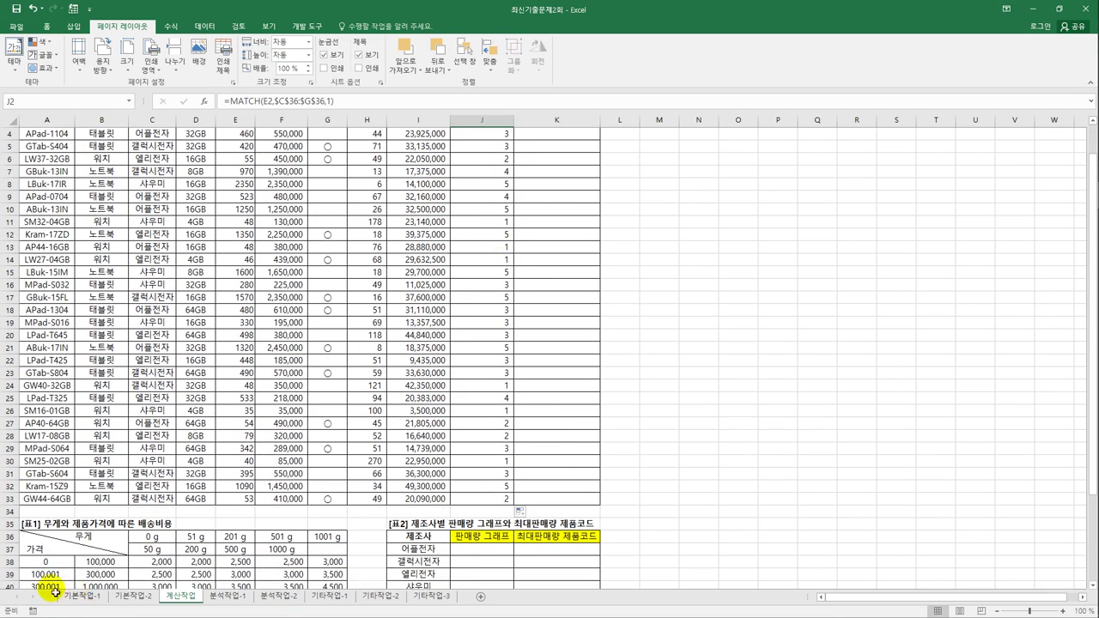
pyautogui.scroll(-1, 161, 536)
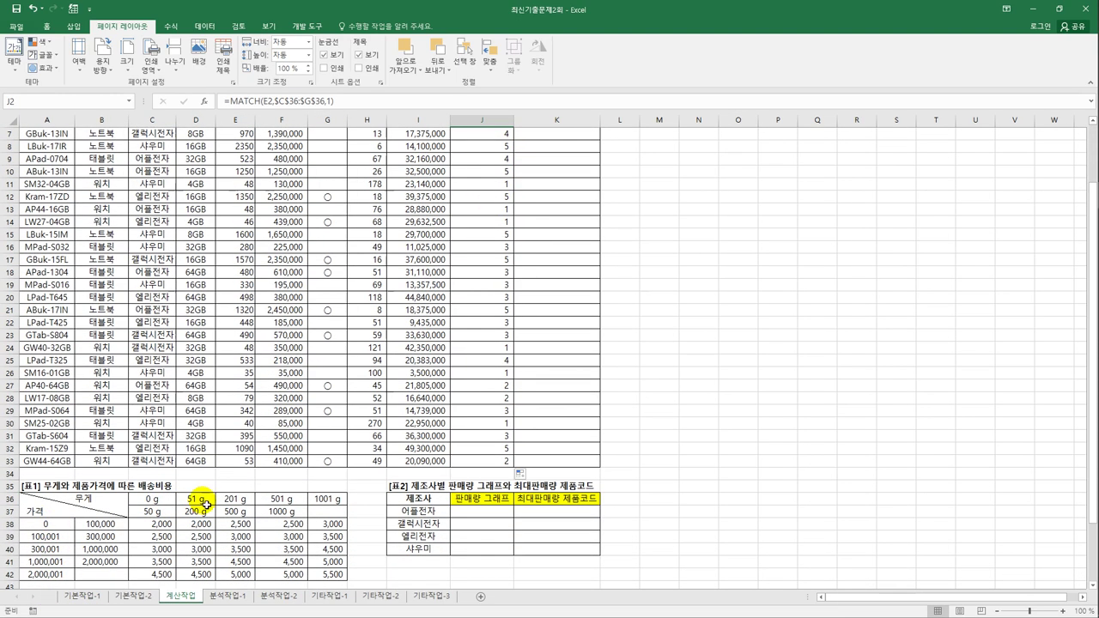
pyautogui.moveTo(161, 526); pyautogui.dragTo(157, 582)
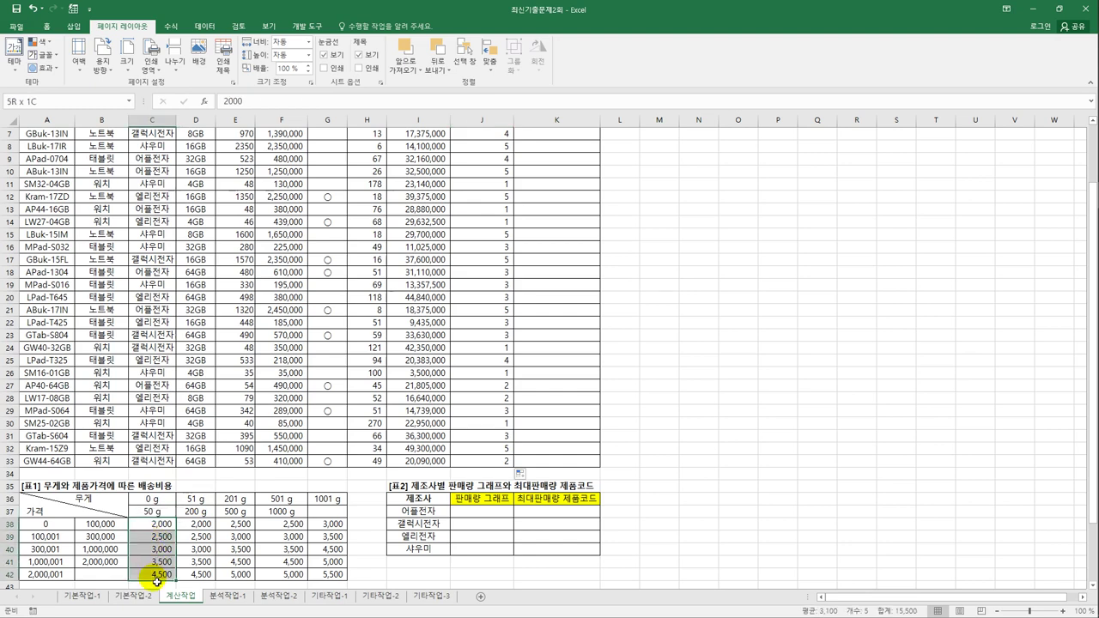
pyautogui.moveTo(52, 525); pyautogui.dragTo(331, 574)
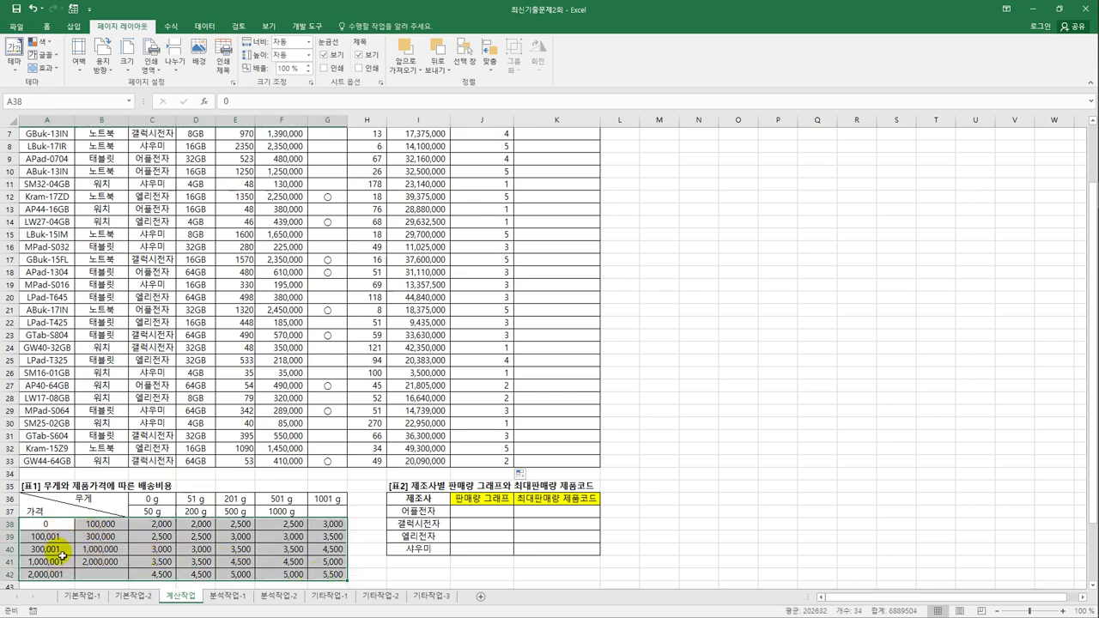
pyautogui.scroll(2, 434, 440)
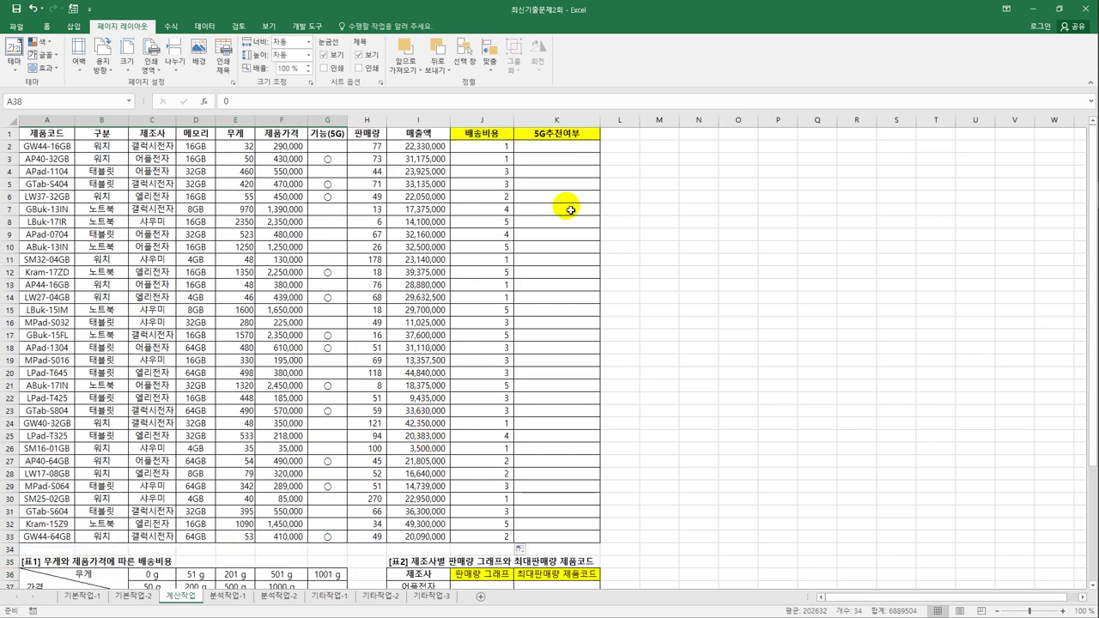
# Append +2 to the MATCH formula in J2 and copy it down the 배송비용 column to J33
pyautogui.click(493, 147)
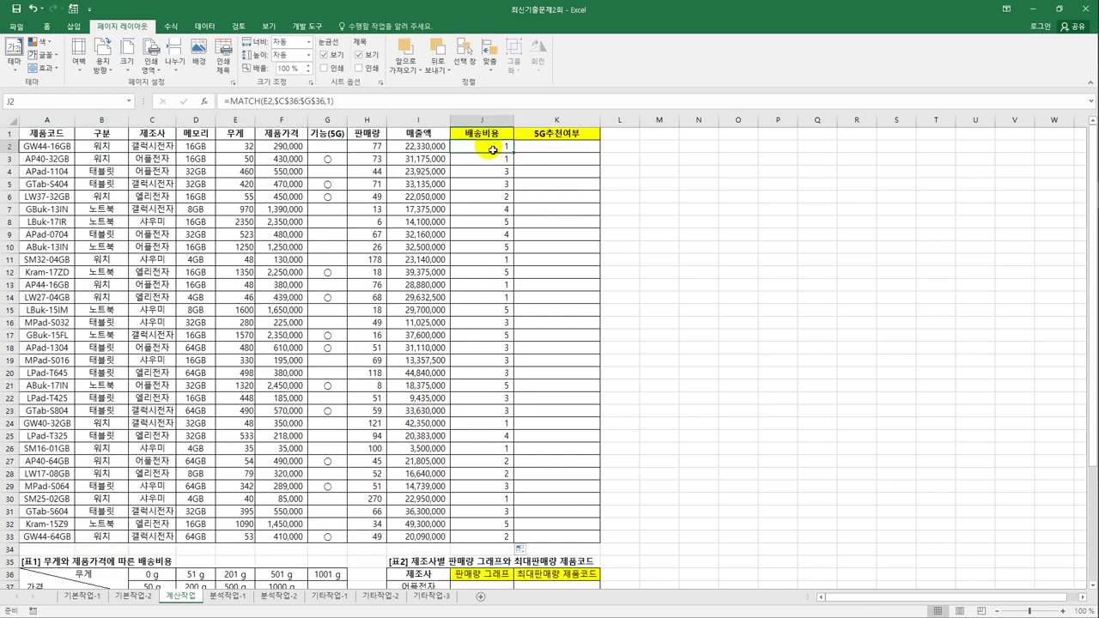
pyautogui.click(362, 103)
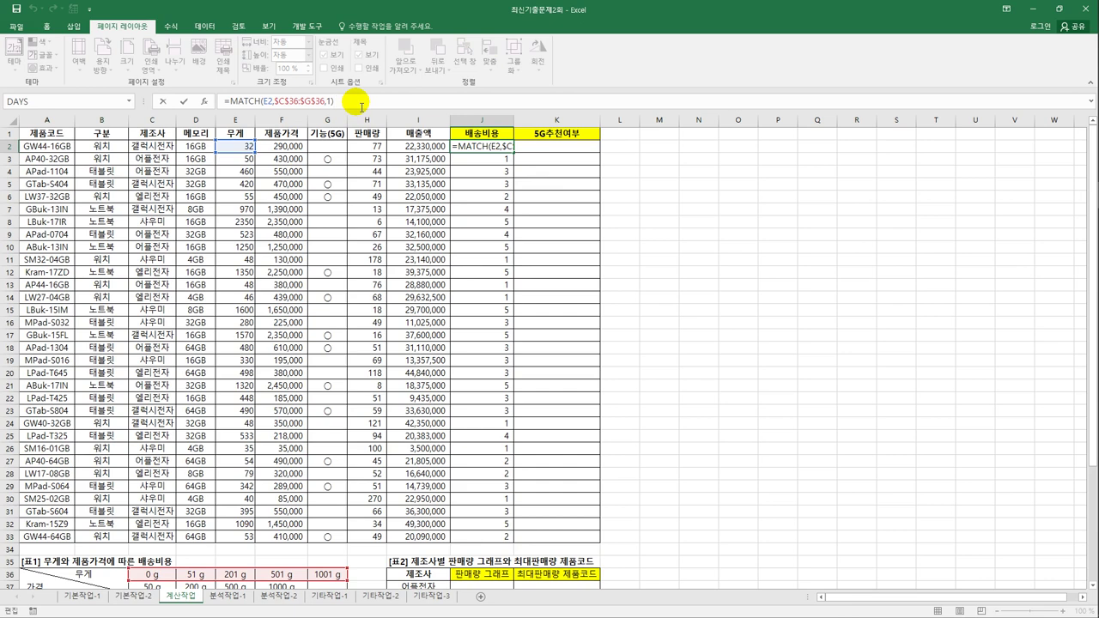
pyautogui.write('+2')
pyautogui.press('Return')
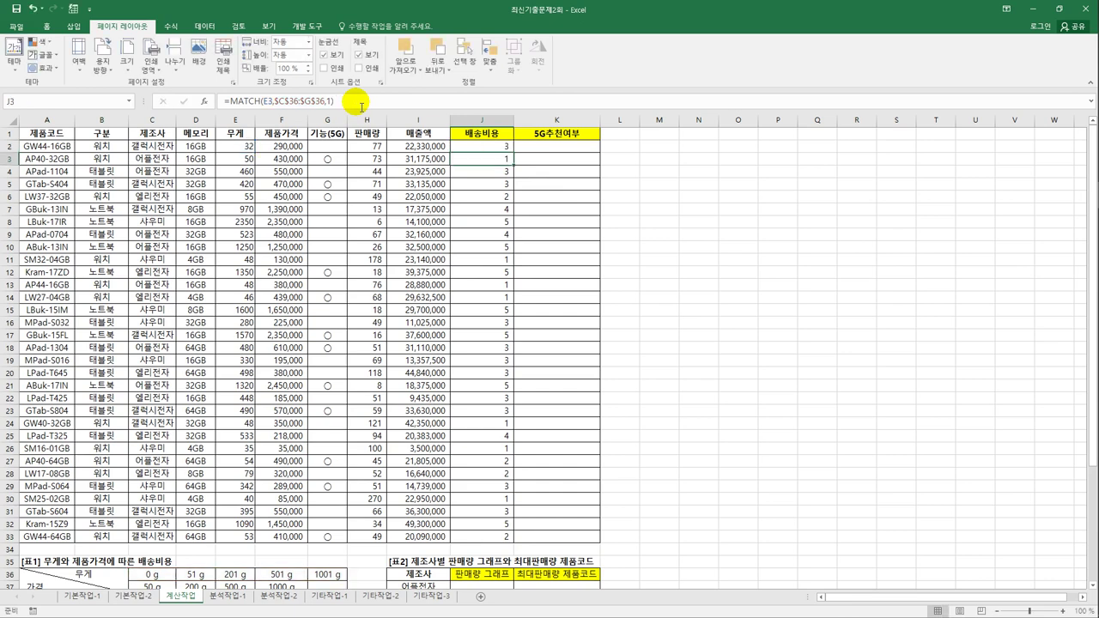
pyautogui.click(481, 151)
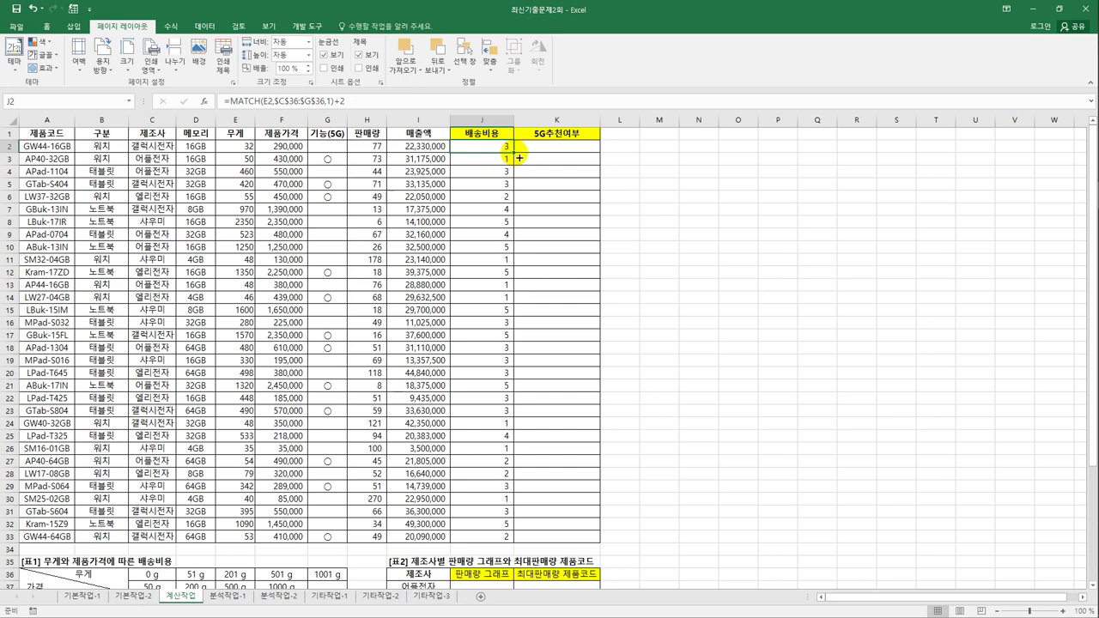
pyautogui.moveTo(519, 158); pyautogui.dragTo(503, 537)
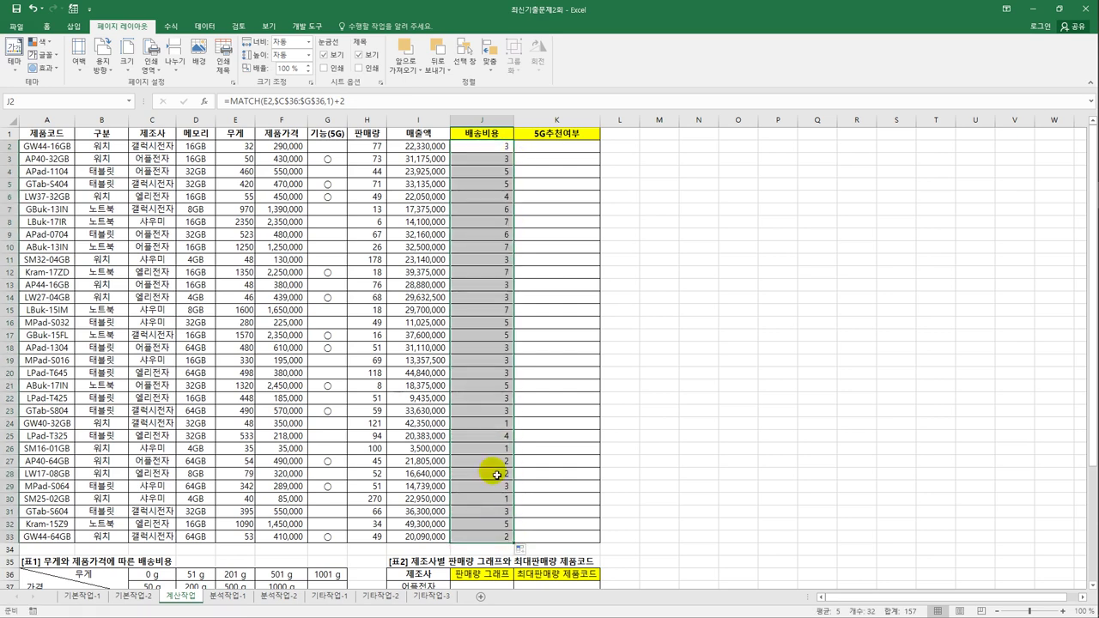
# Check the adjusted column number in J4 against its weight bracket by counting the 표1 columns from A39 to E39
pyautogui.click(242, 177)
pyautogui.click(280, 582)
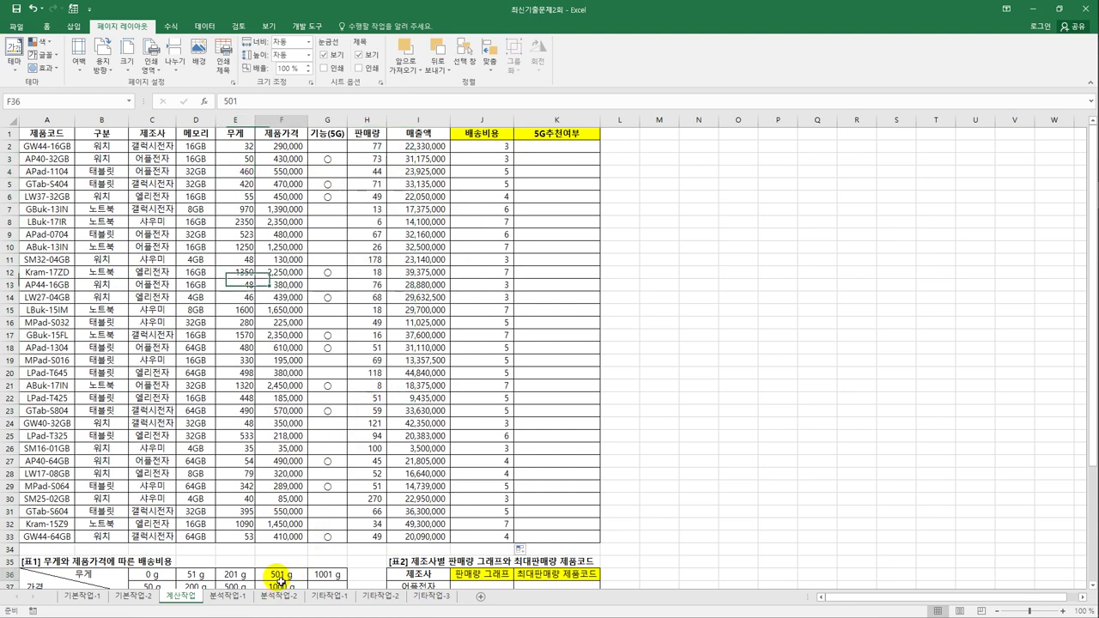
pyautogui.scroll(-1, 280, 582)
pyautogui.click(70, 574)
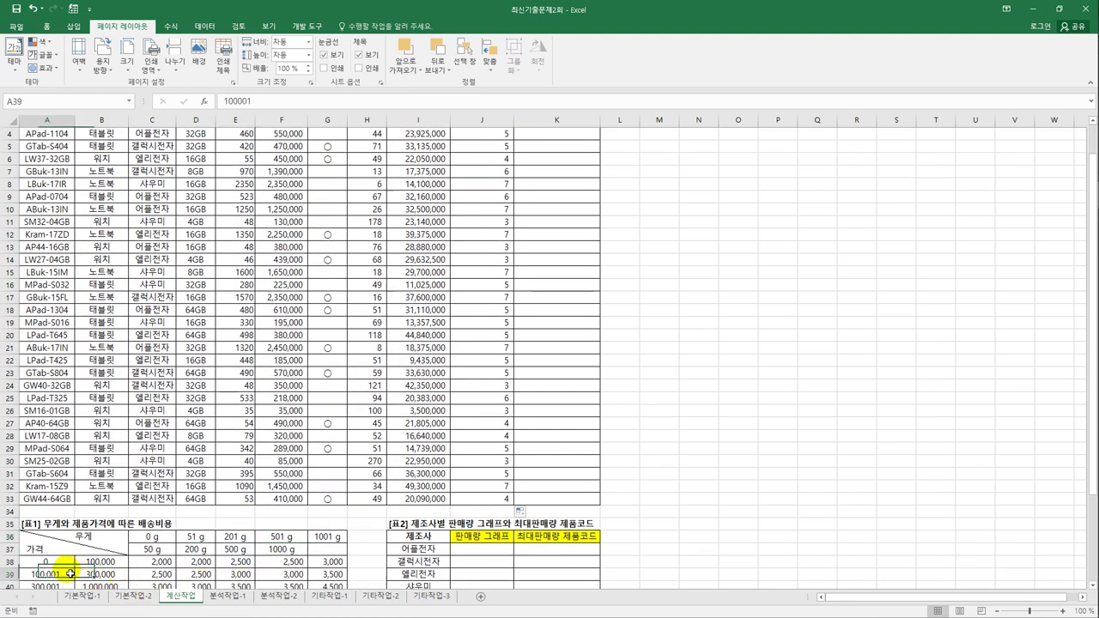
pyautogui.click(102, 574)
pyautogui.click(152, 574)
pyautogui.click(196, 573)
pyautogui.click(242, 574)
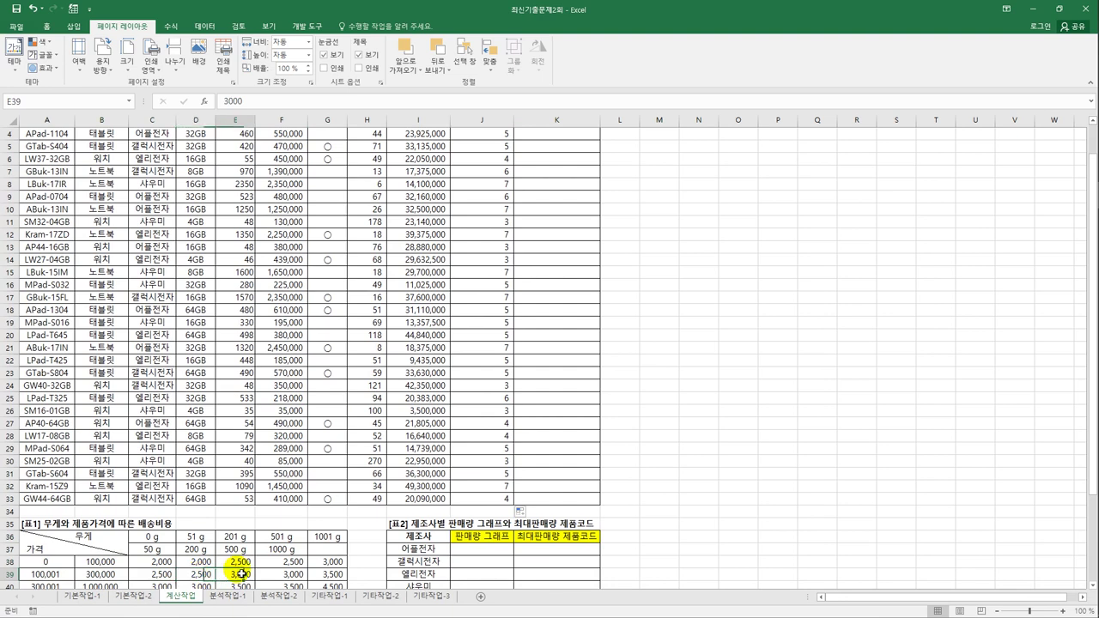
pyautogui.scroll(1, 426, 472)
pyautogui.click(508, 178)
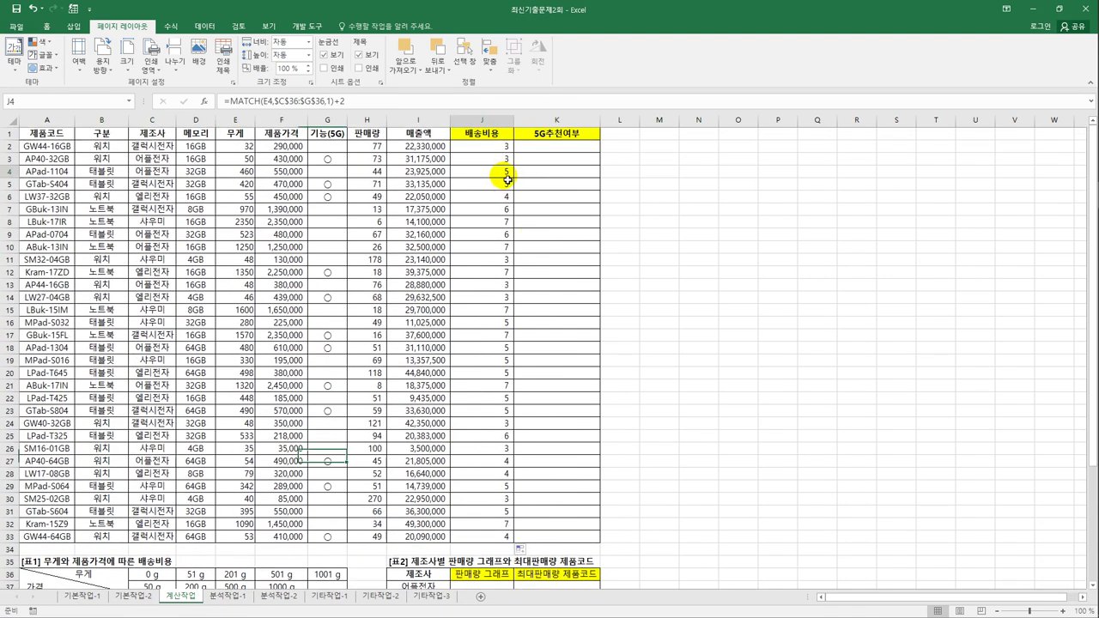
# Start wrapping the MATCH expression in J2 in a VLOOKUP with F2 as the lookup value
pyautogui.click(494, 148)
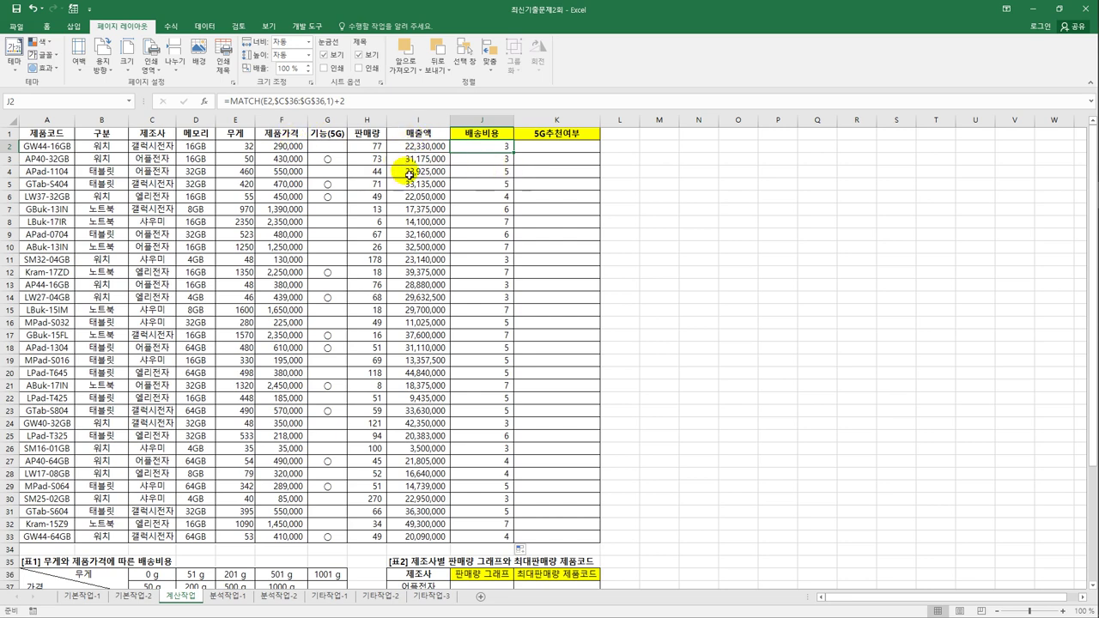
pyautogui.click(229, 101)
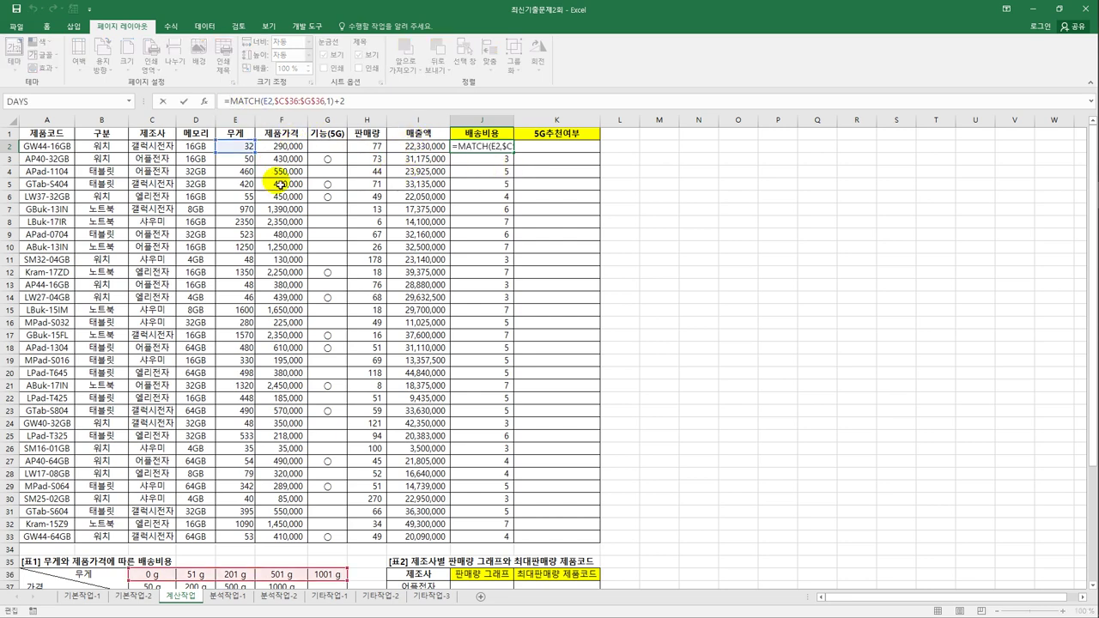
pyautogui.write('vl')
pyautogui.press('Tab')
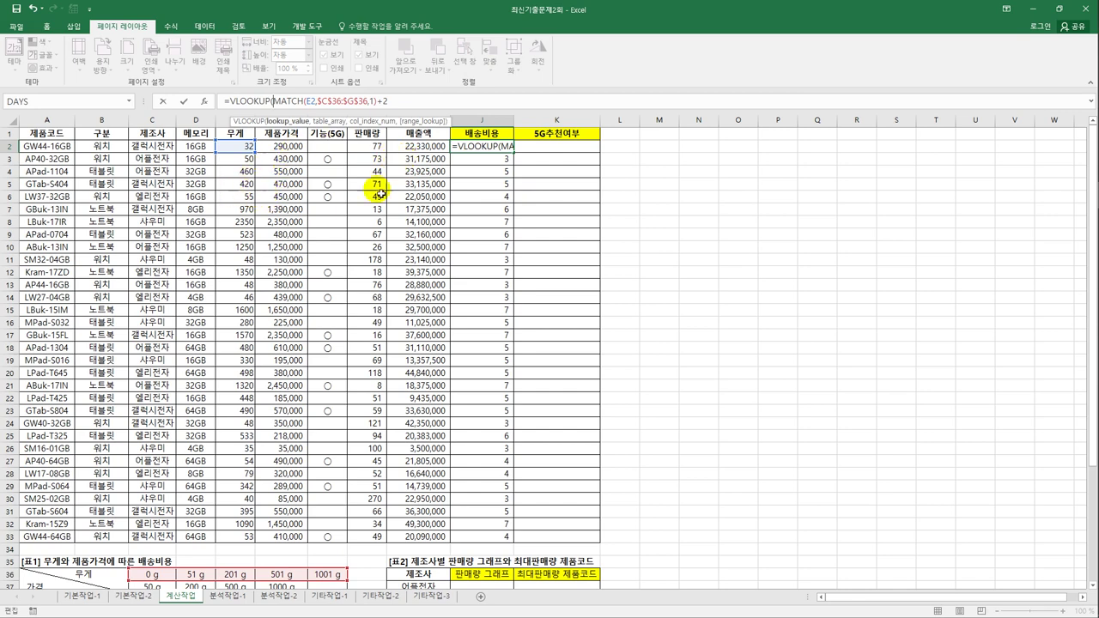
pyautogui.click(278, 153)
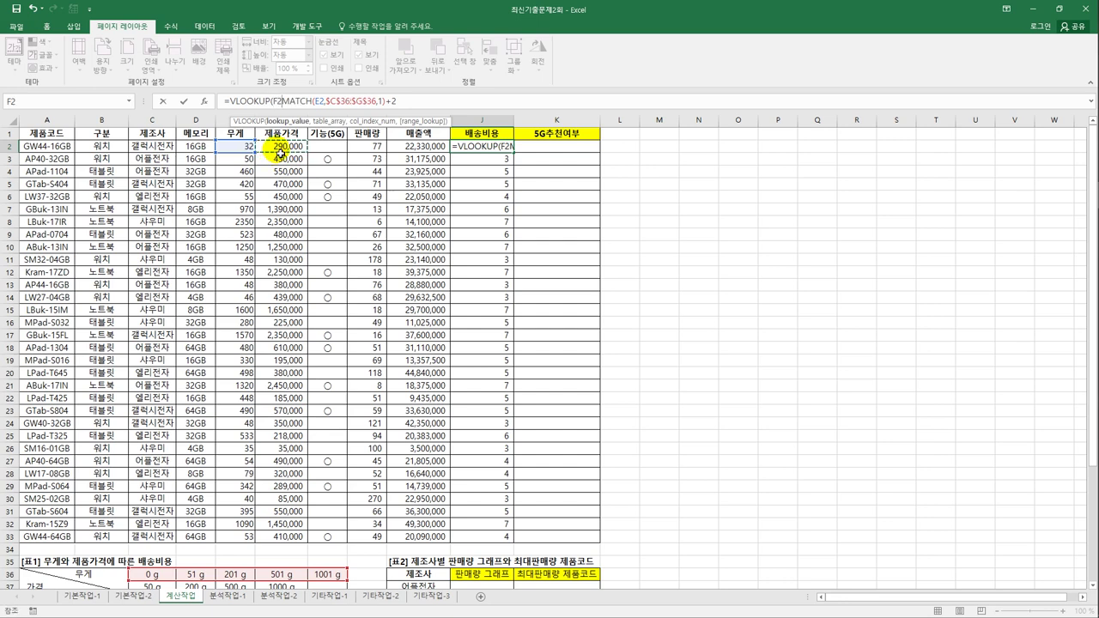
pyautogui.write(',')
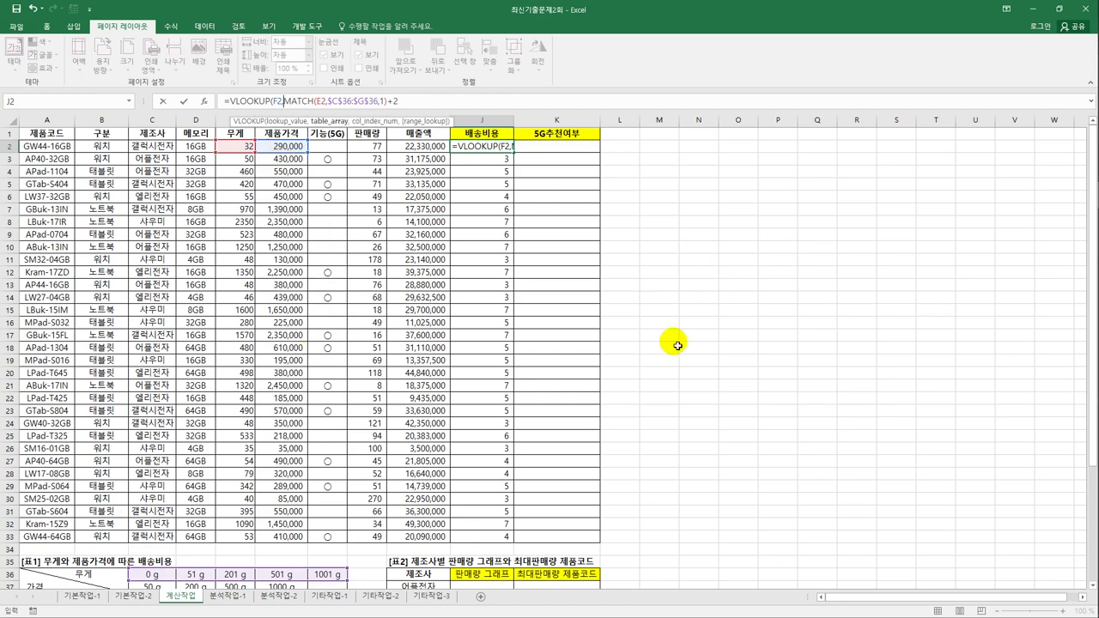
# Complete the VLOOKUP in J2 with the absolute table range $A$38:$G$42 and a closing parenthesis, and copy it down to J33
pyautogui.scroll(-3, 1093, 369)
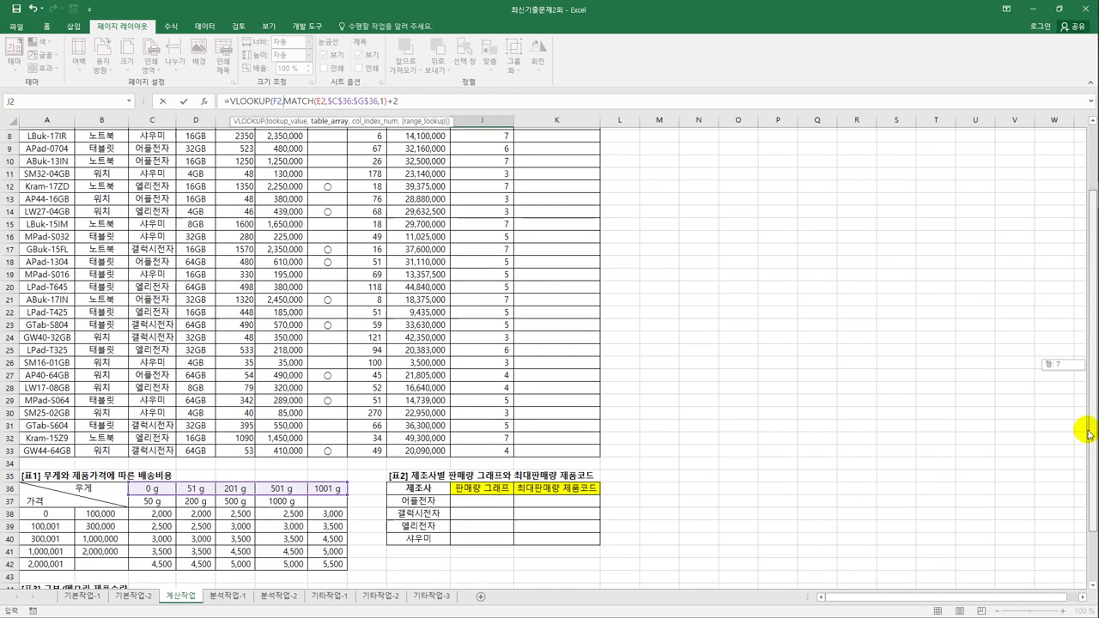
pyautogui.moveTo(31, 514); pyautogui.dragTo(323, 566)
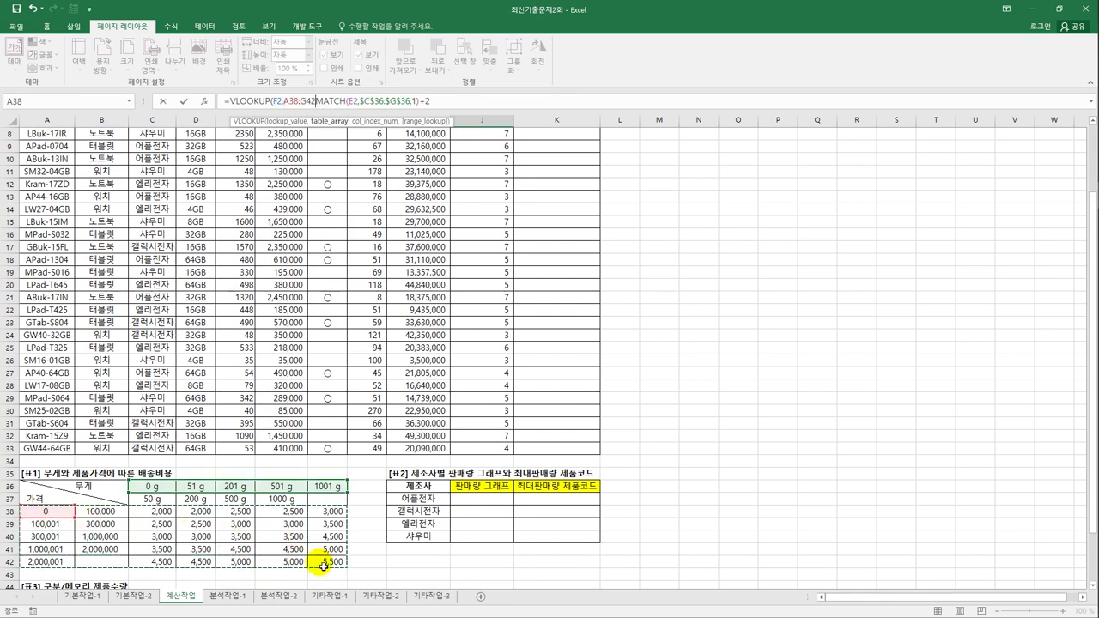
pyautogui.press('F4')
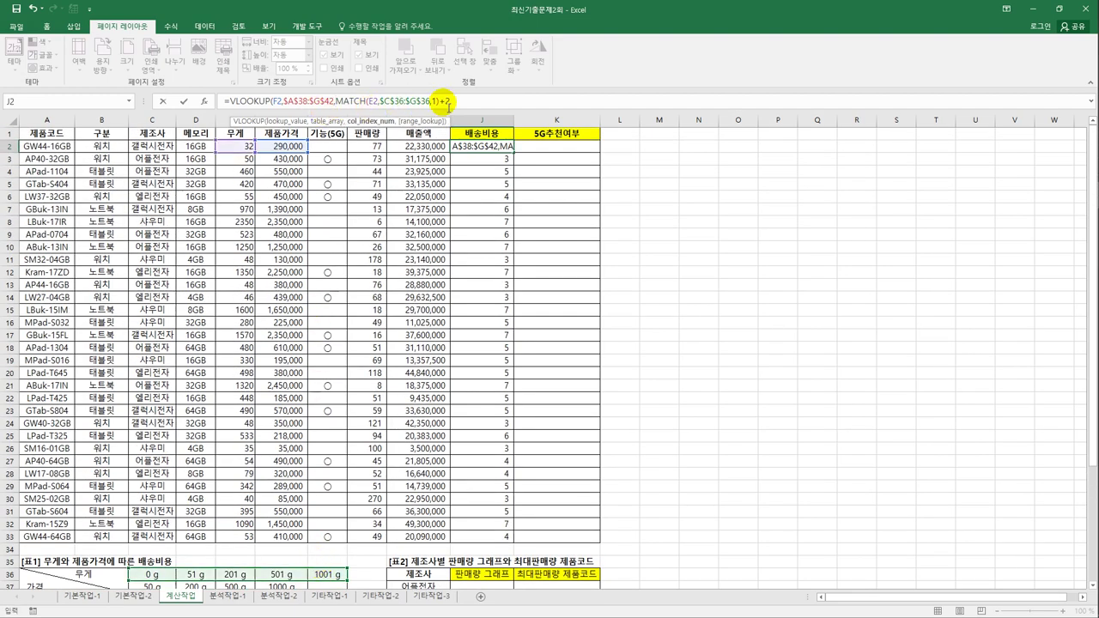
pyautogui.click(450, 101)
pyautogui.write(')')
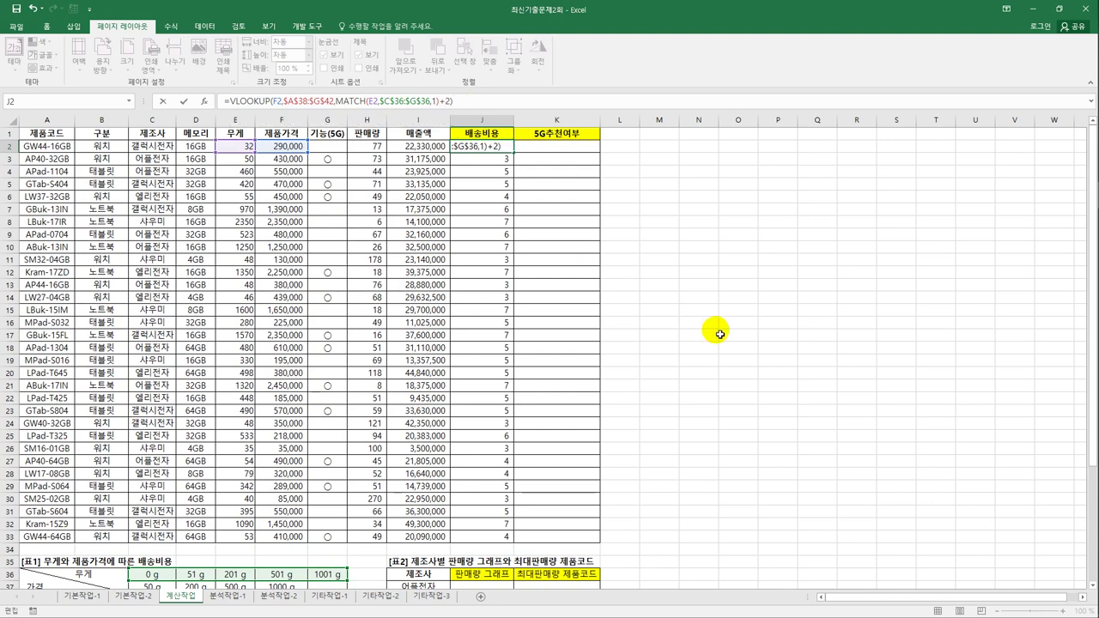
pyautogui.hotkey('ctrl', 'Return')
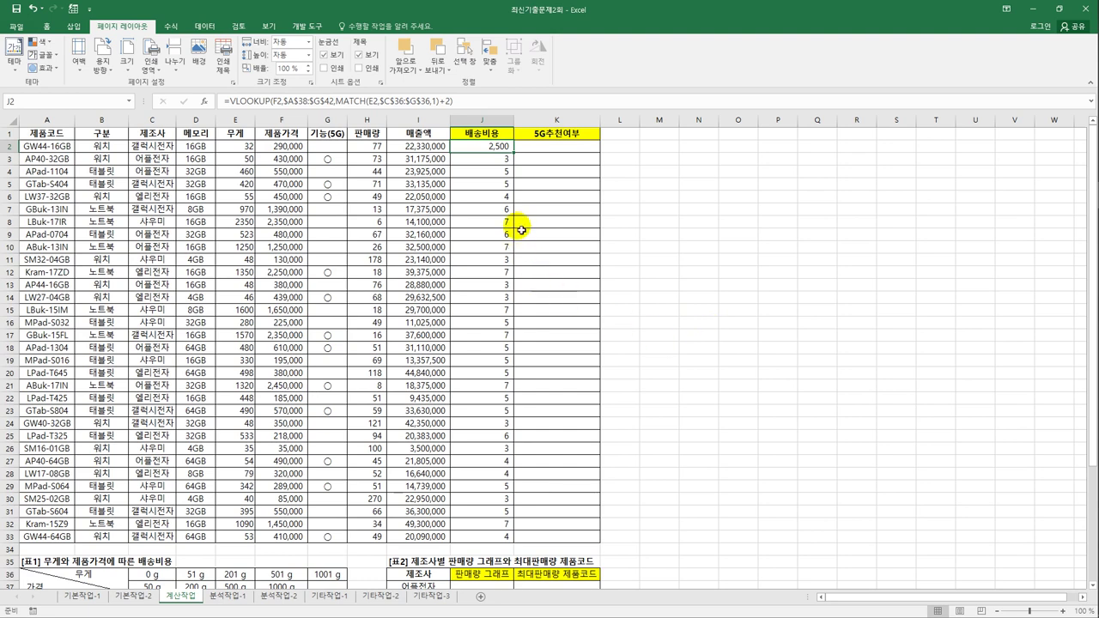
pyautogui.moveTo(514, 152); pyautogui.dragTo(512, 539)
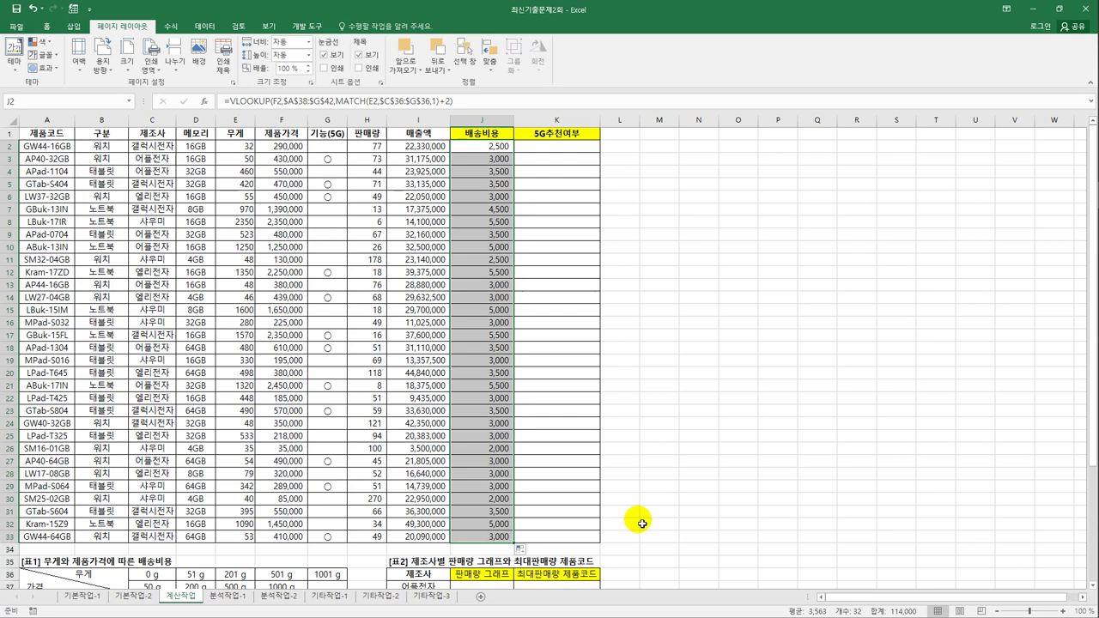
# Switch to the Visual Basic editor and insert a new module in the workbook's project
pyautogui.click(308, 27)
pyautogui.click(14, 61)
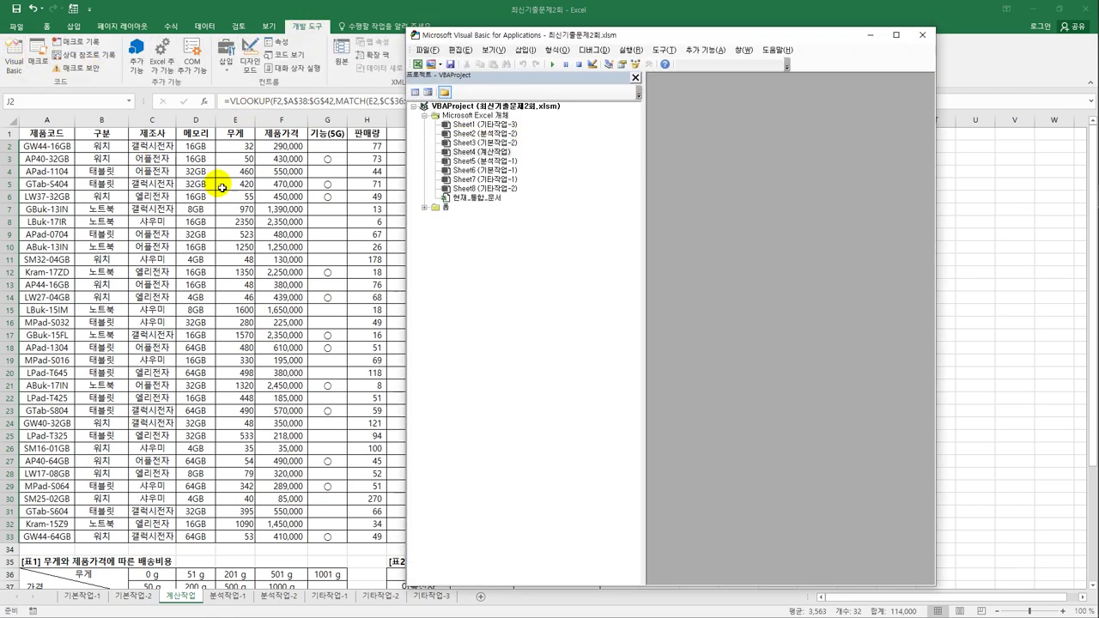
pyautogui.click(525, 50)
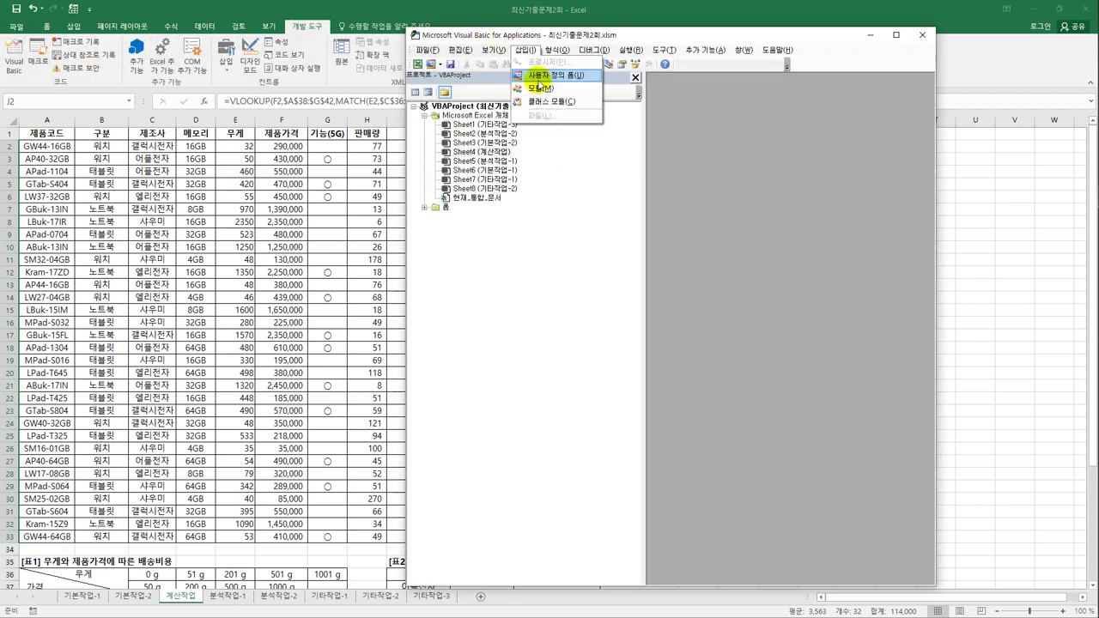
pyautogui.click(541, 88)
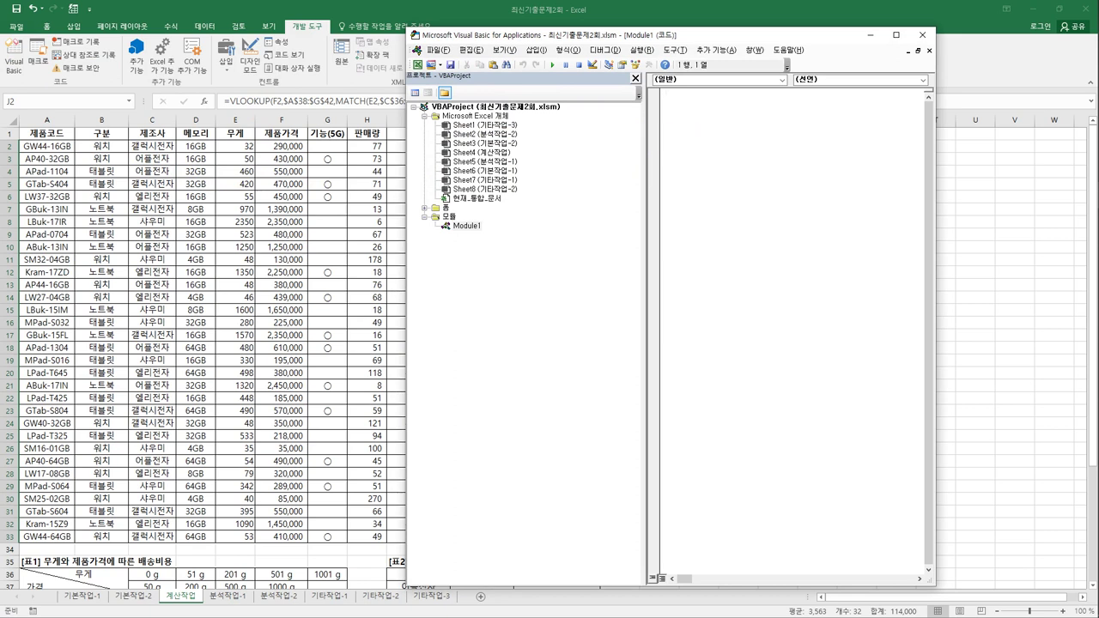
# Declare the public function fn5G추천여부 with the arguments 무게 and 기능 in the module
pyautogui.write('publ')
pyautogui.write('ic functio')
pyautogui.write('n fn')
pyautogui.write('5')
pyautogui.write('6')
pyautogui.write('초')
pyautogui.write('천여부(')
pyautogui.write('무게,기')
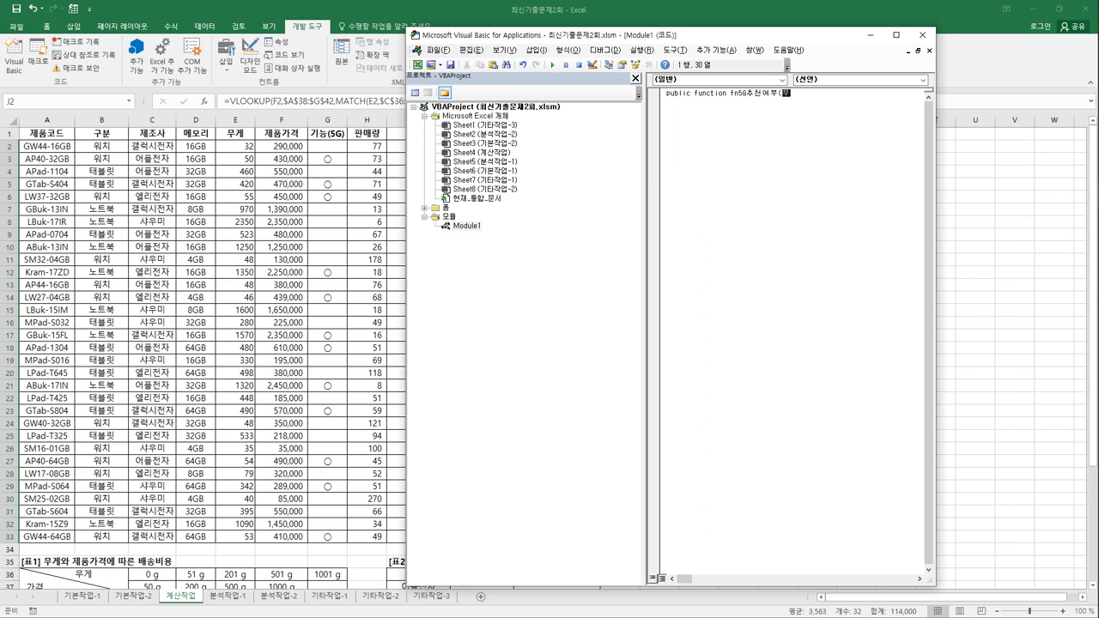
pyautogui.write('능)')
pyautogui.press('Return')
pyautogui.press('Tab')
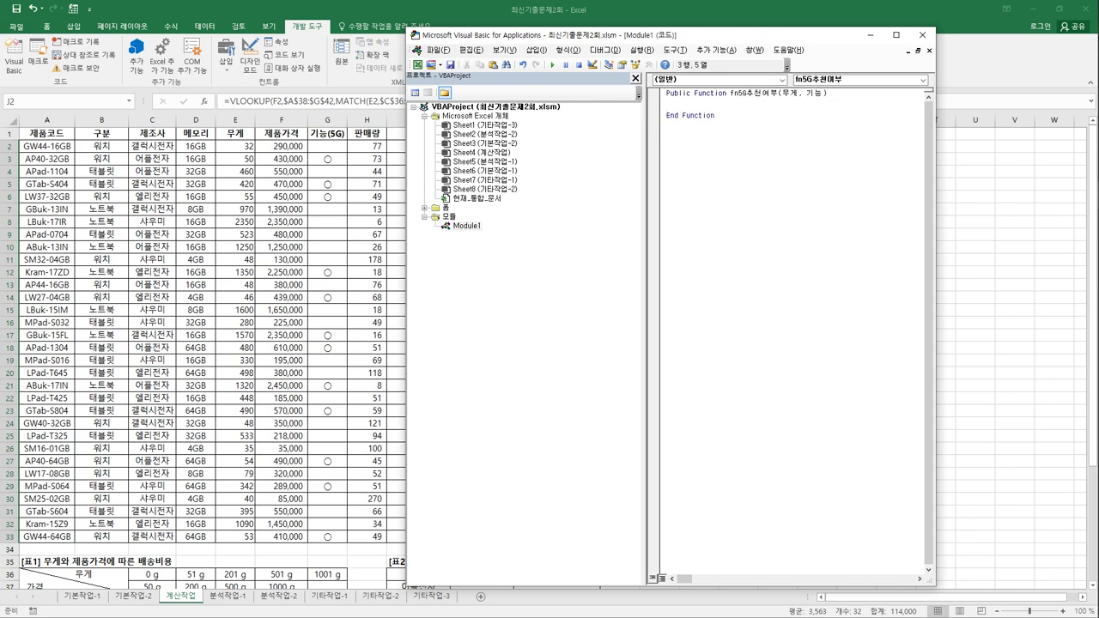
# Add the condition If 무게 <= 100 And 기능 = "○" Then to the function body, using the circle special character
pyautogui.write('if 무게 ')
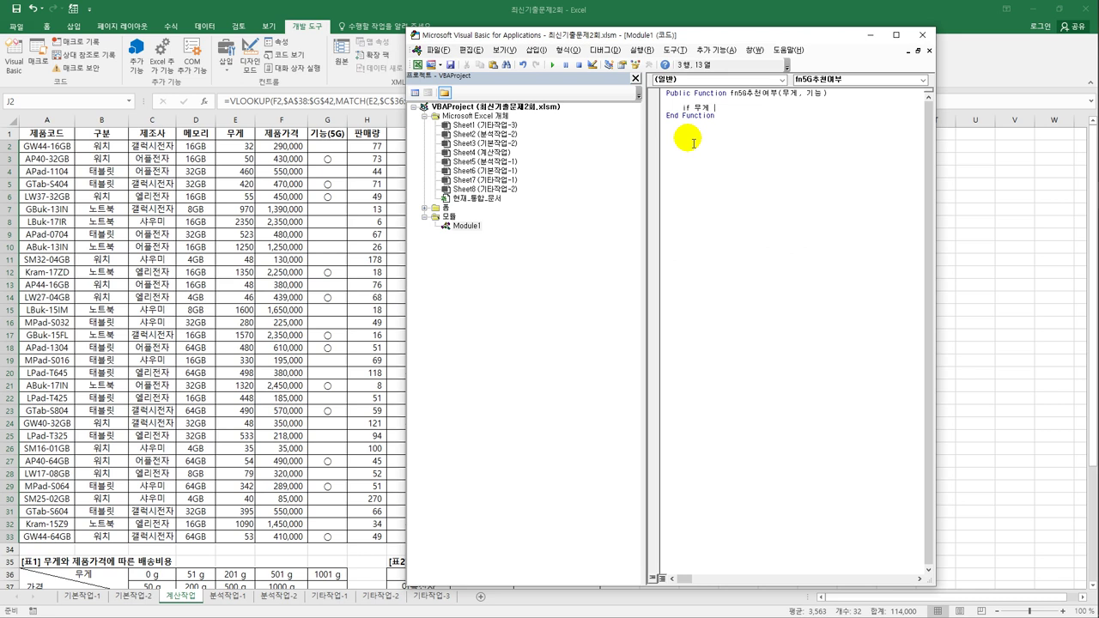
pyautogui.write('<=100 ')
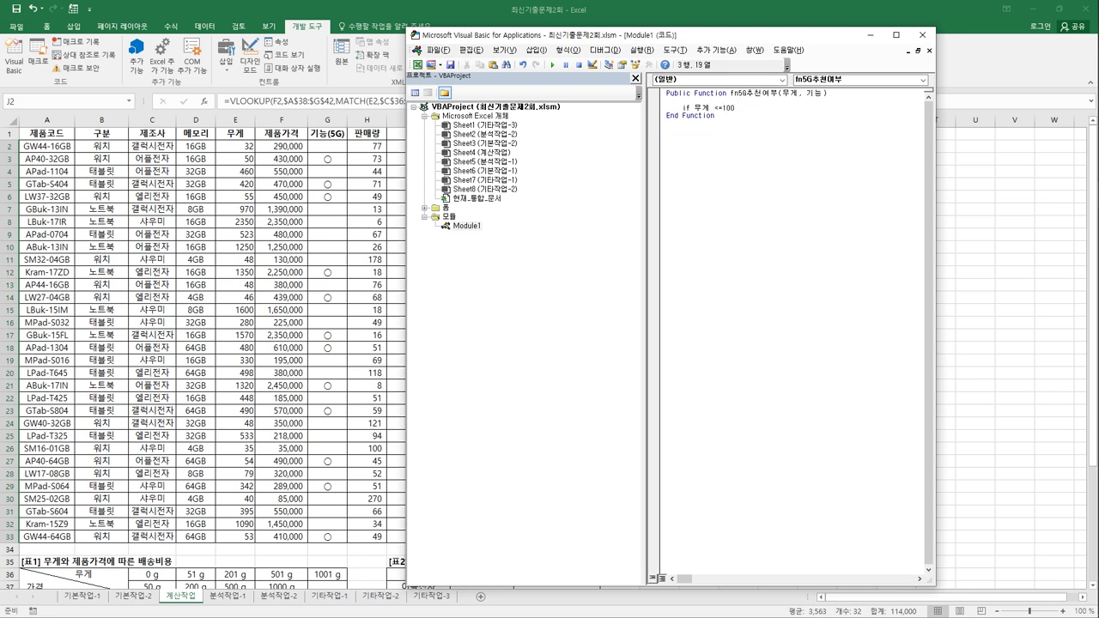
pyautogui.write('and 기능 ="ㅁ')
pyautogui.press('Hangul_Hanja')
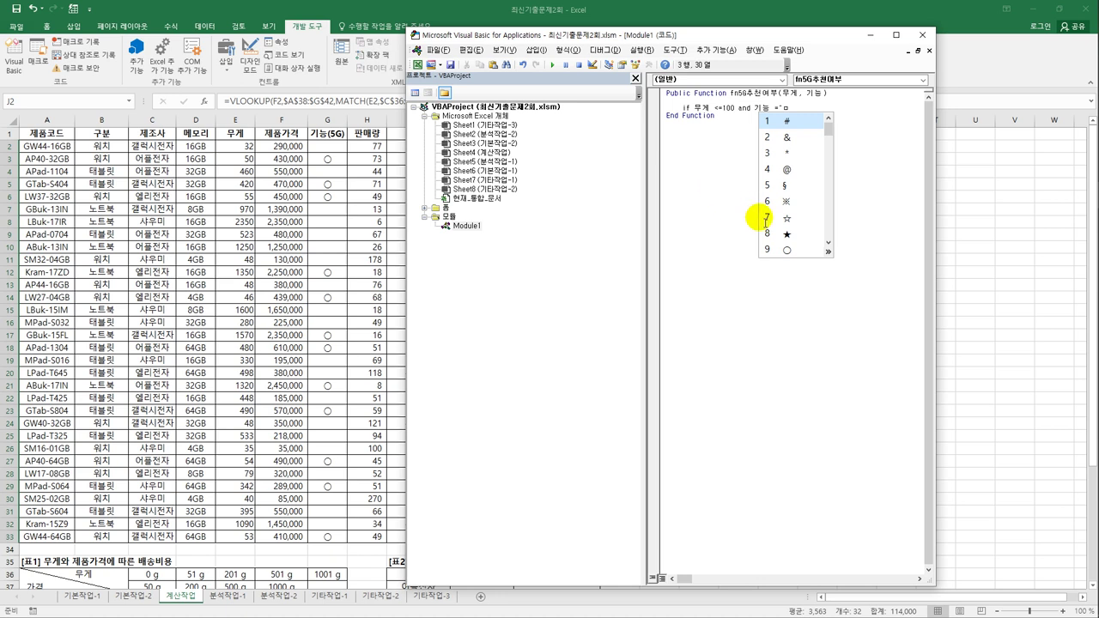
pyautogui.click(790, 254)
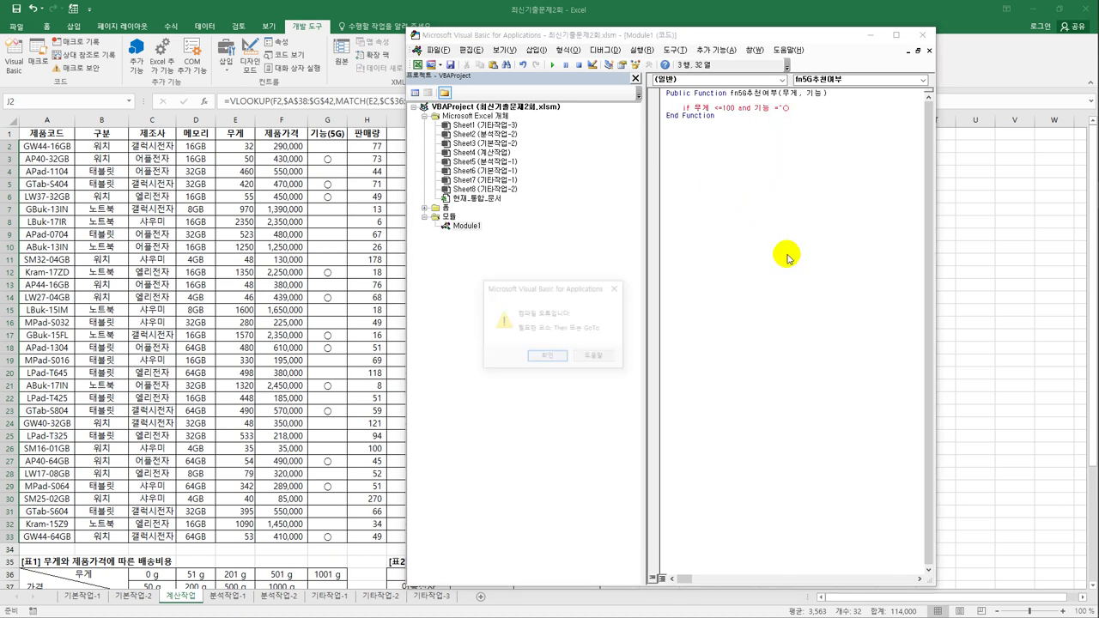
pyautogui.click(547, 357)
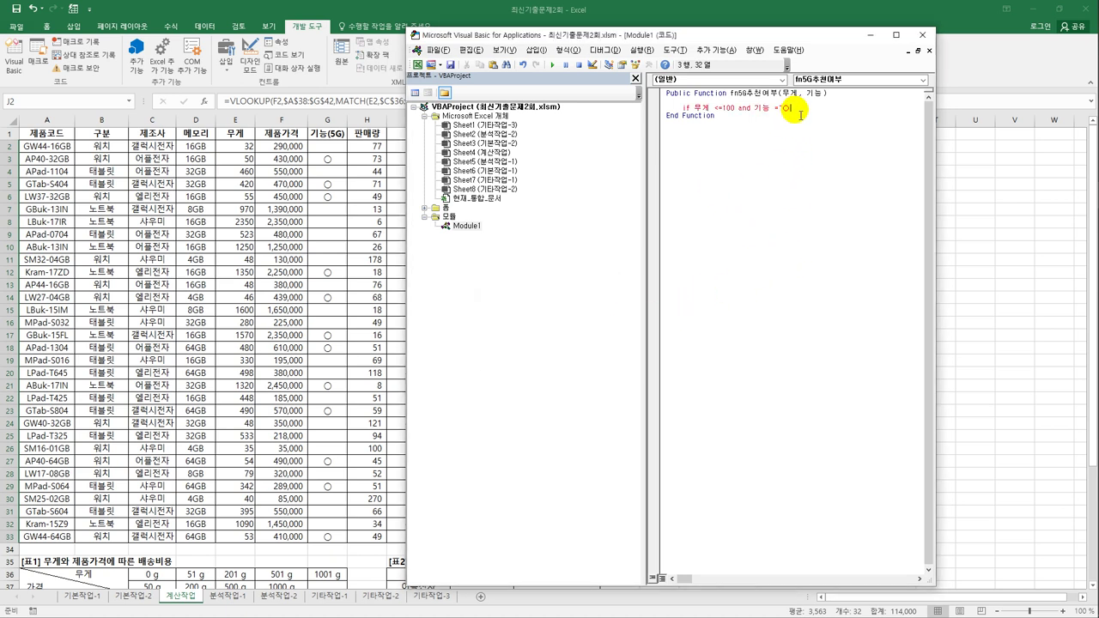
pyautogui.write('" Then')
pyautogui.press('Return')
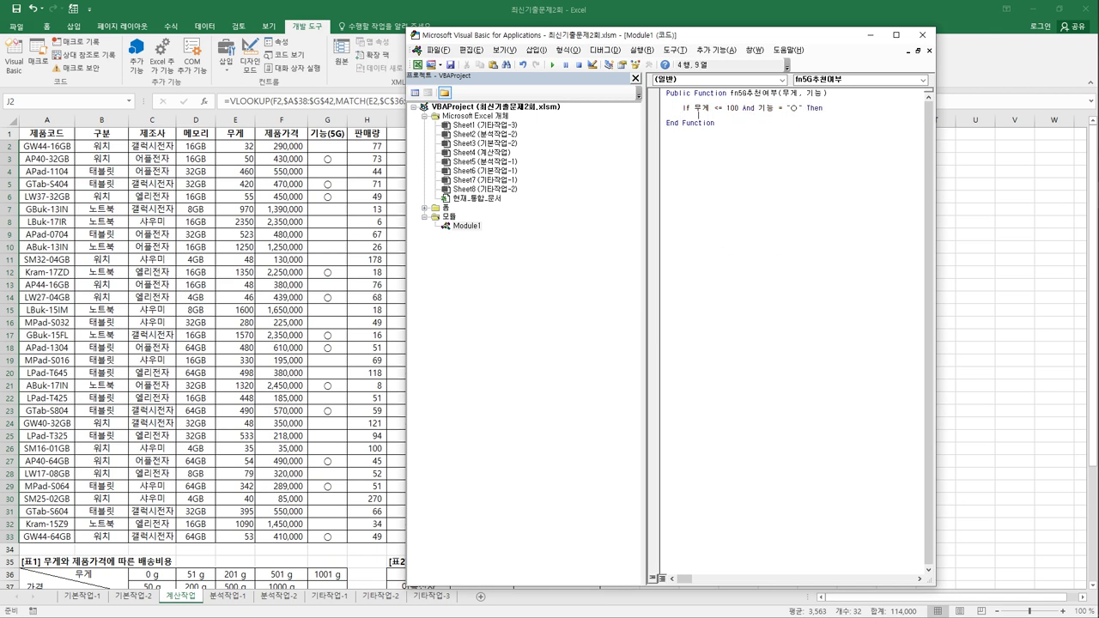
# Make fn5G추천여부 return "추천" when the If condition is met
pyautogui.write('fn5G추천여부 ')
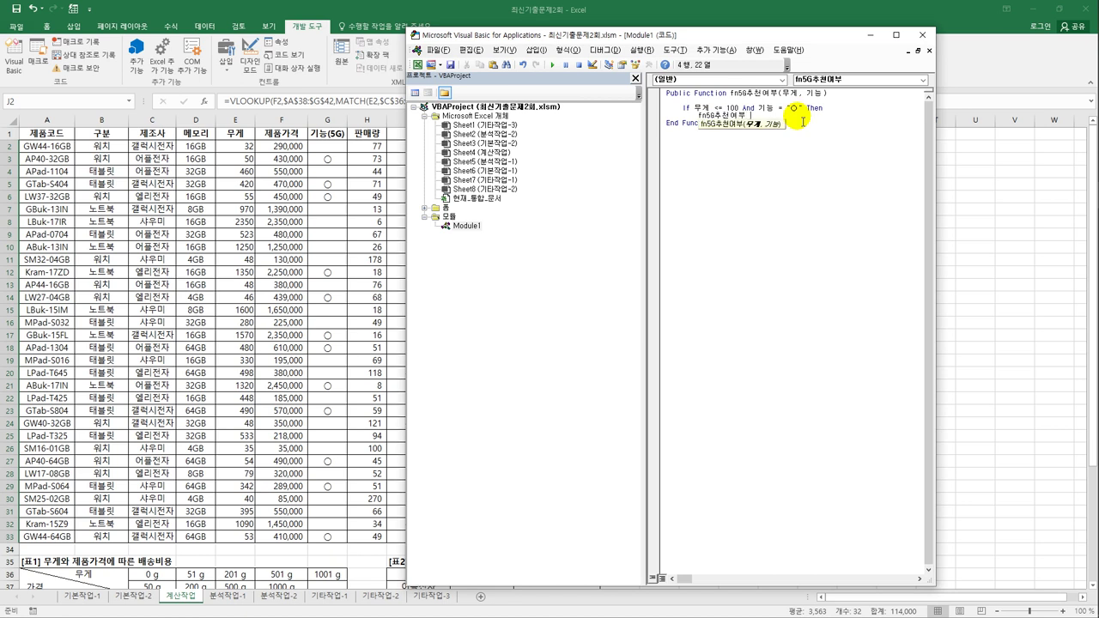
pyautogui.write('="cnc')
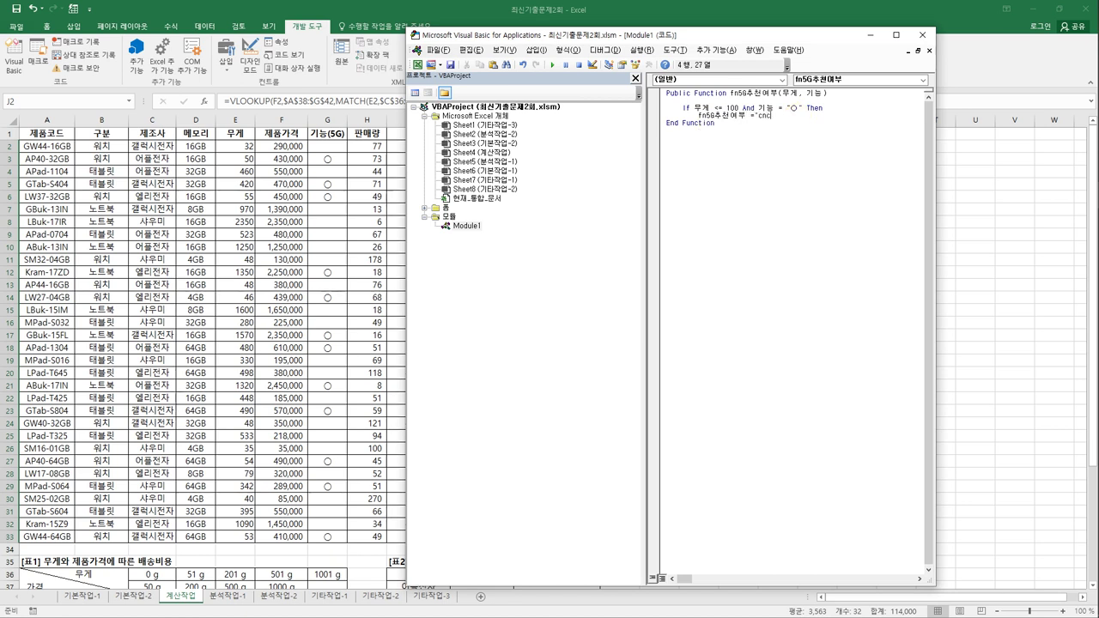
pyautogui.press('BackSpace')
pyautogui.press('BackSpace')
pyautogui.press('BackSpace')
pyautogui.write('추천')
pyautogui.press('Return')
# Add an Else branch that returns an empty string "" from fn5G추천여부, and close the block with End If
pyautogui.write('Else')
pyautogui.press('Return')
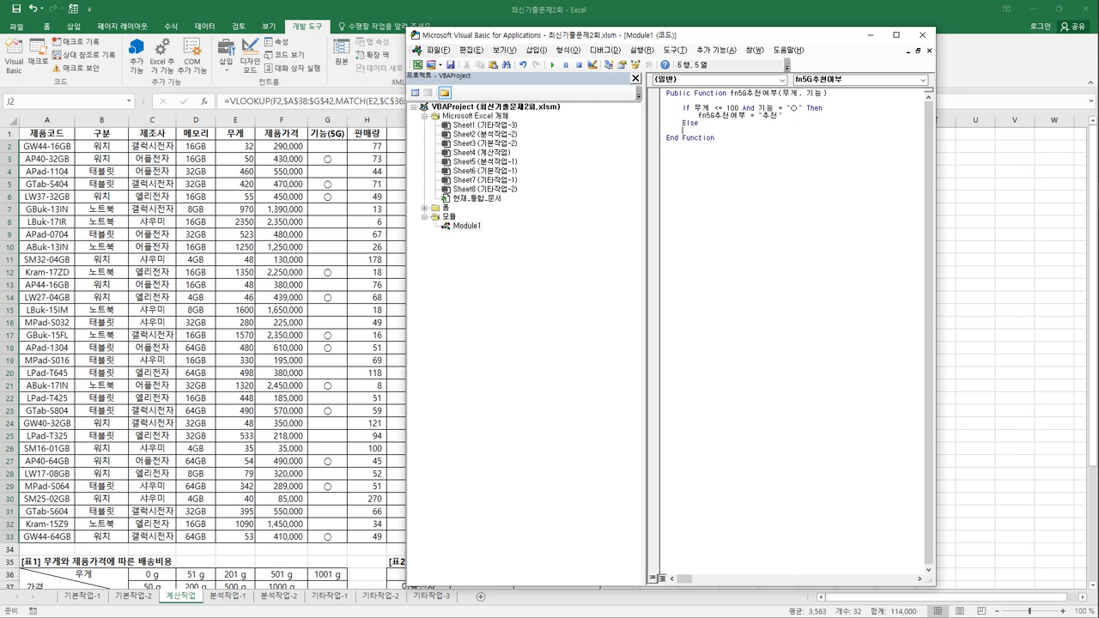
pyautogui.write('fn')
pyautogui.write('5G춫')
pyautogui.write('천여부 =')
pyautogui.write(' ""')
pyautogui.press('Return')
pyautogui.press('BackSpace')
pyautogui.write('End If')
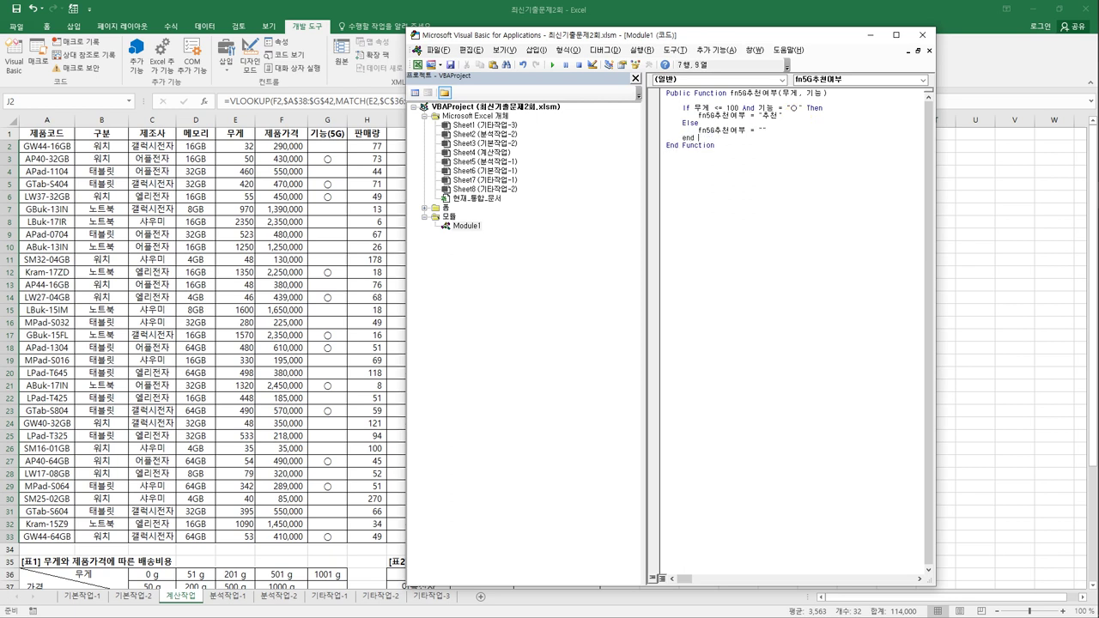
pyautogui.press('Return')
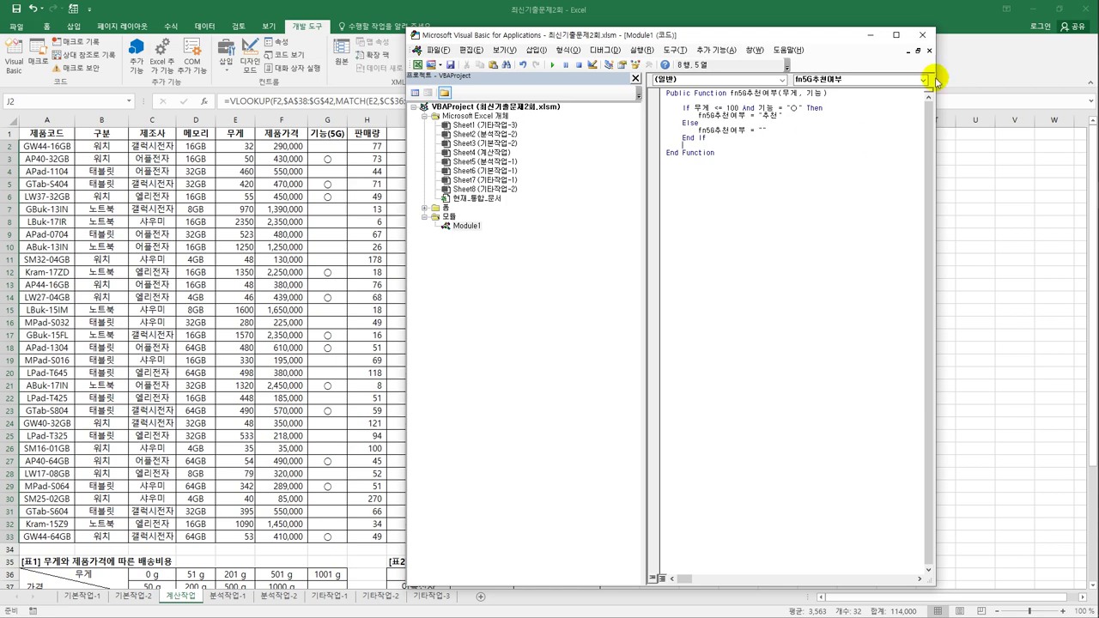
# Close the code editor and insert the user-defined function fn5G추천여부 in cell K2
pyautogui.click(922, 34)
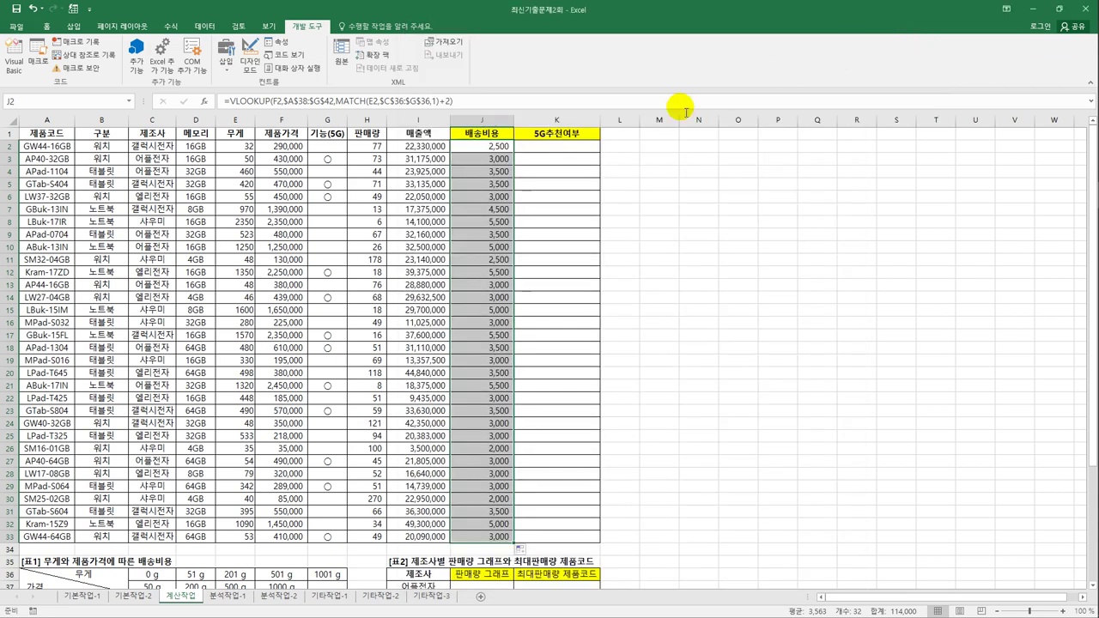
pyautogui.click(531, 152)
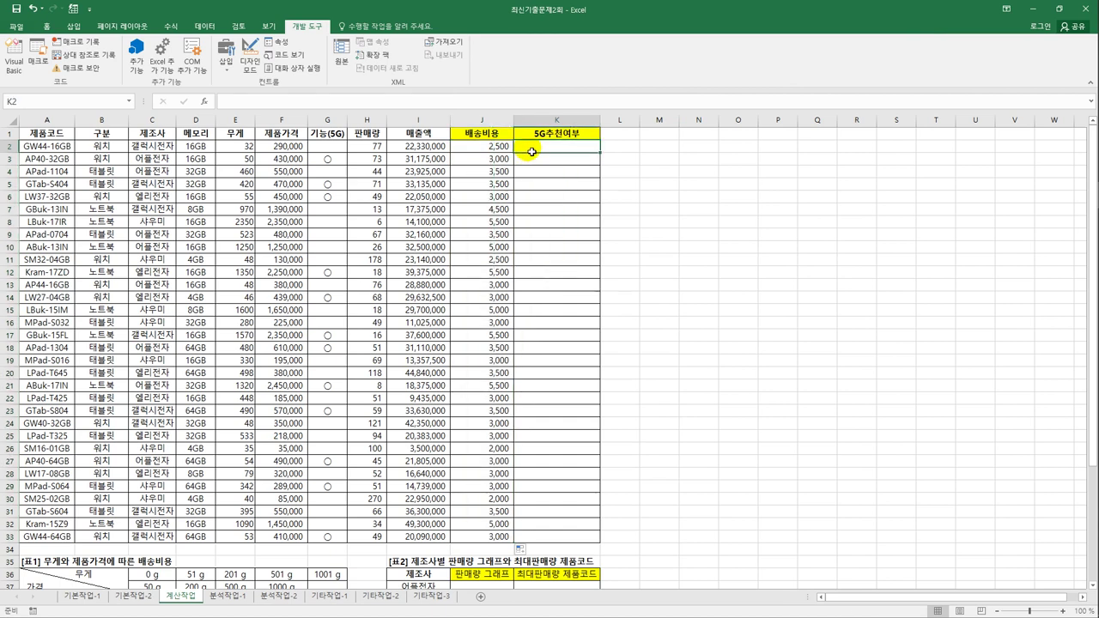
pyautogui.click(204, 102)
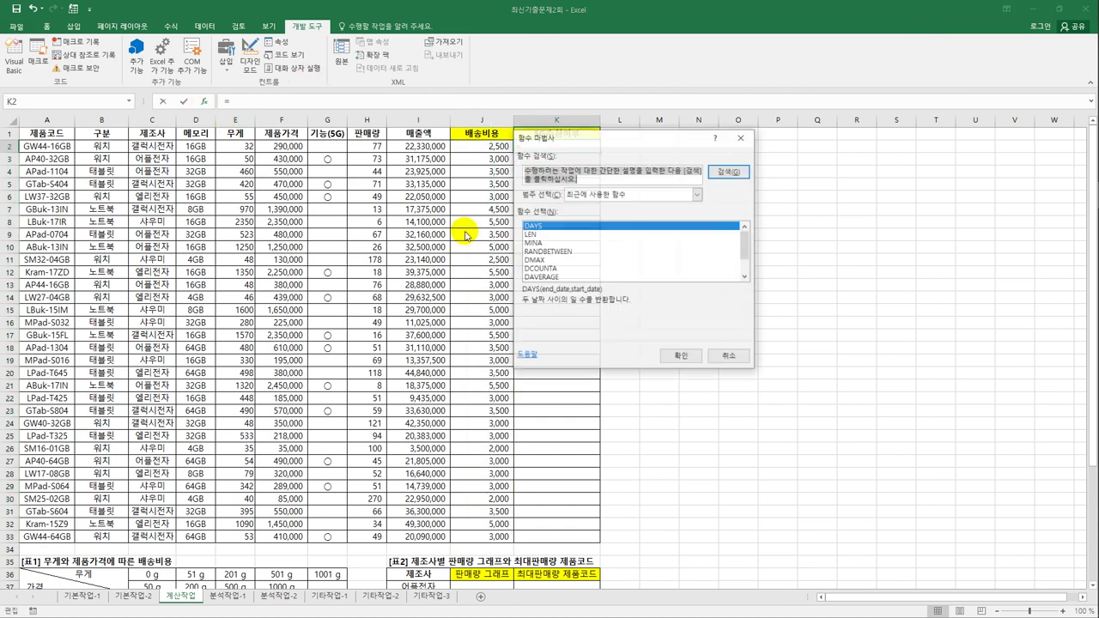
pyautogui.click(593, 194)
pyautogui.click(593, 301)
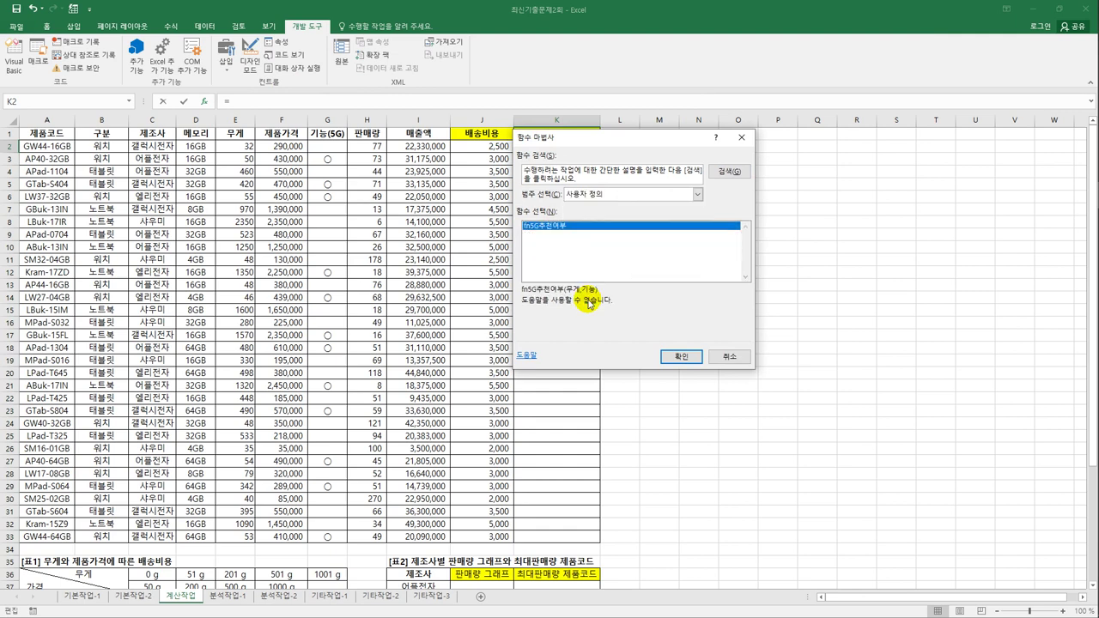
pyautogui.click(670, 359)
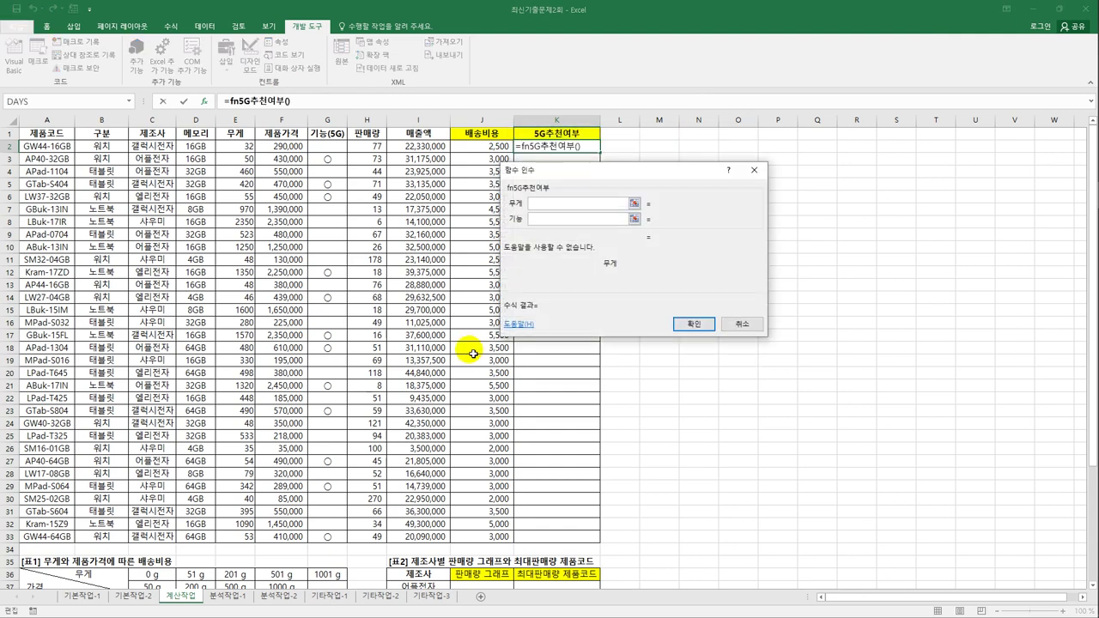
# Set the function's 무게 argument to E2 and 기능 to G2, and copy the formula down to K33
pyautogui.click(234, 148)
pyautogui.press('Tab')
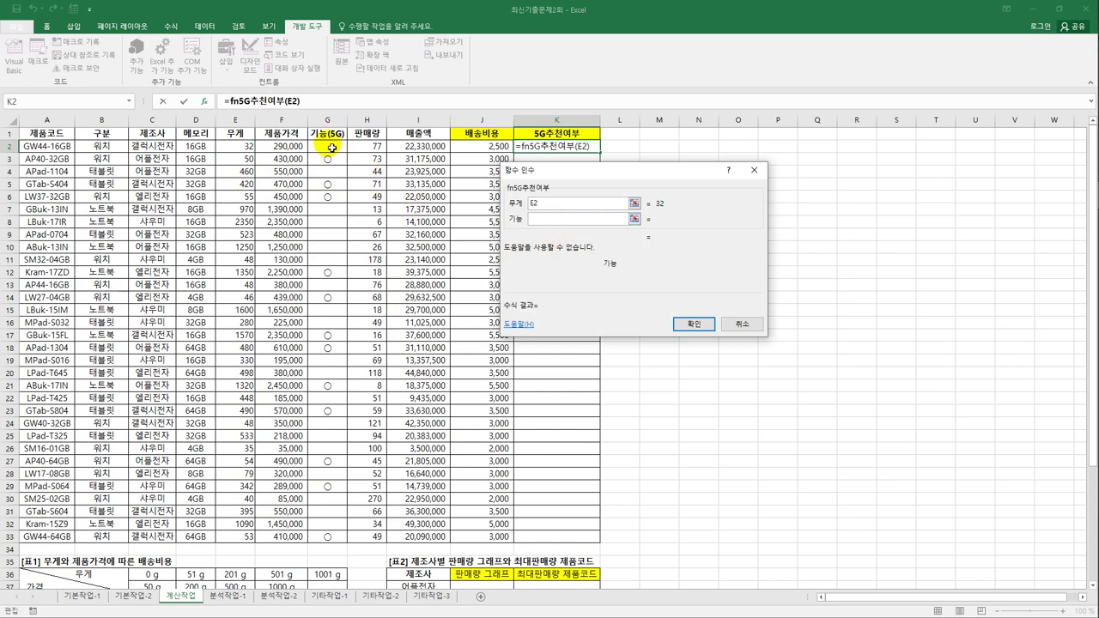
pyautogui.click(330, 148)
pyautogui.click(693, 323)
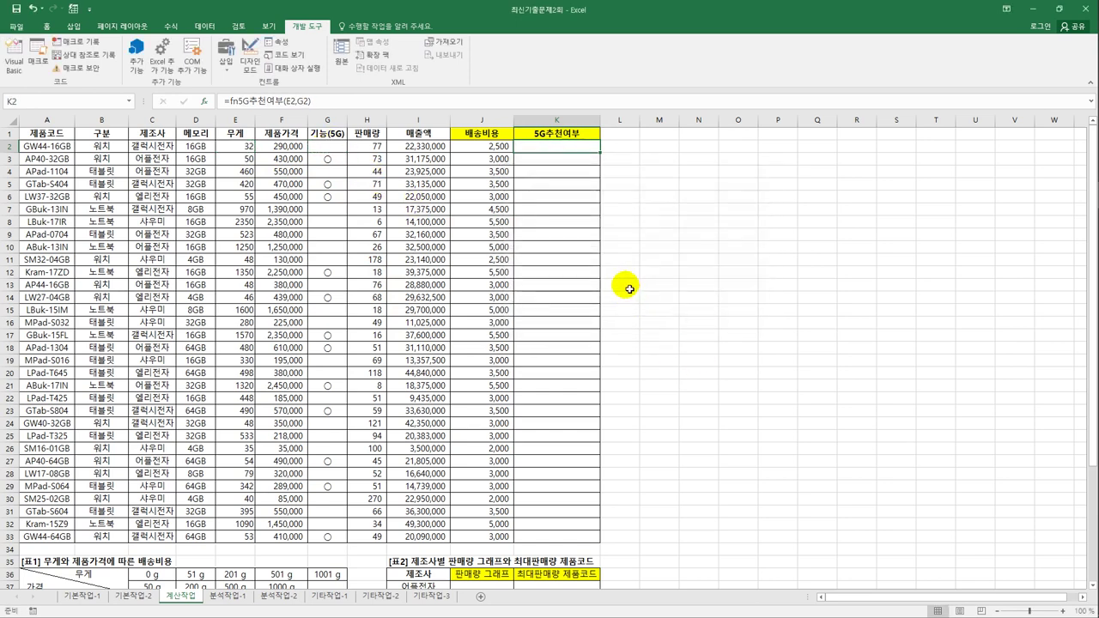
pyautogui.doubleClick(600, 152)
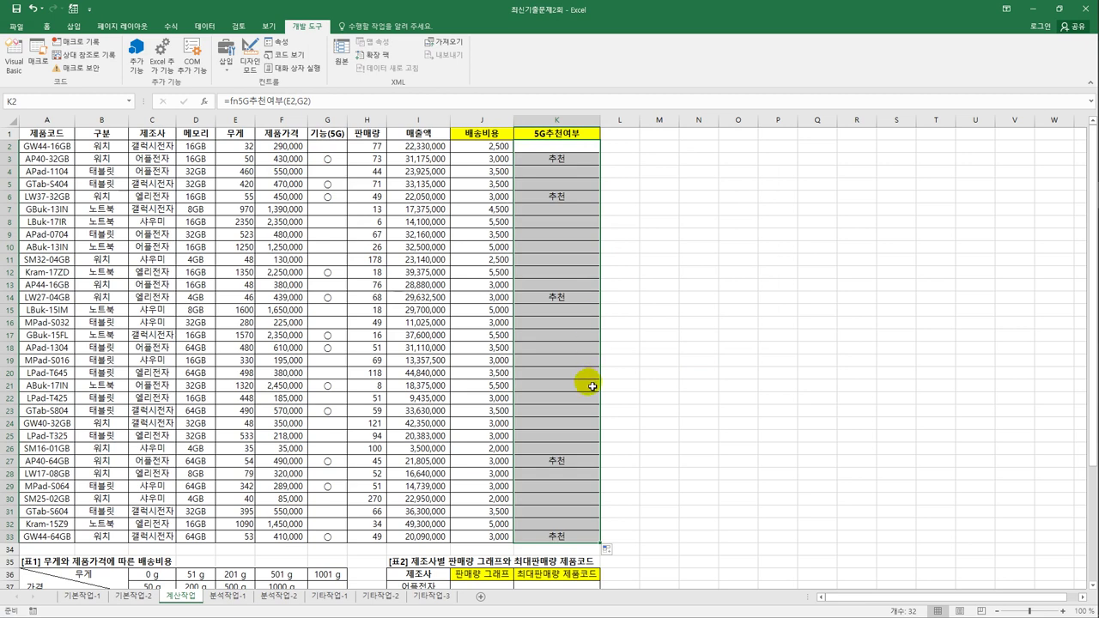
# Compare the 추천 results in the 5G추천여부 column with the 무게 and 기능(5G) values of rows 3, 6, 12 and 14
pyautogui.click(572, 162)
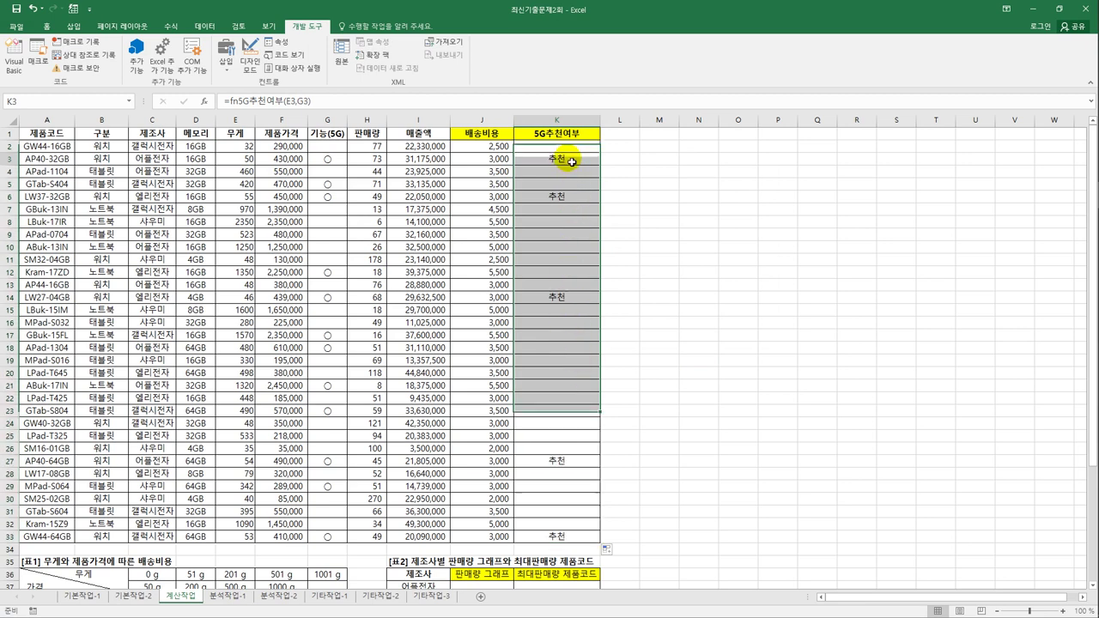
pyautogui.click(240, 160)
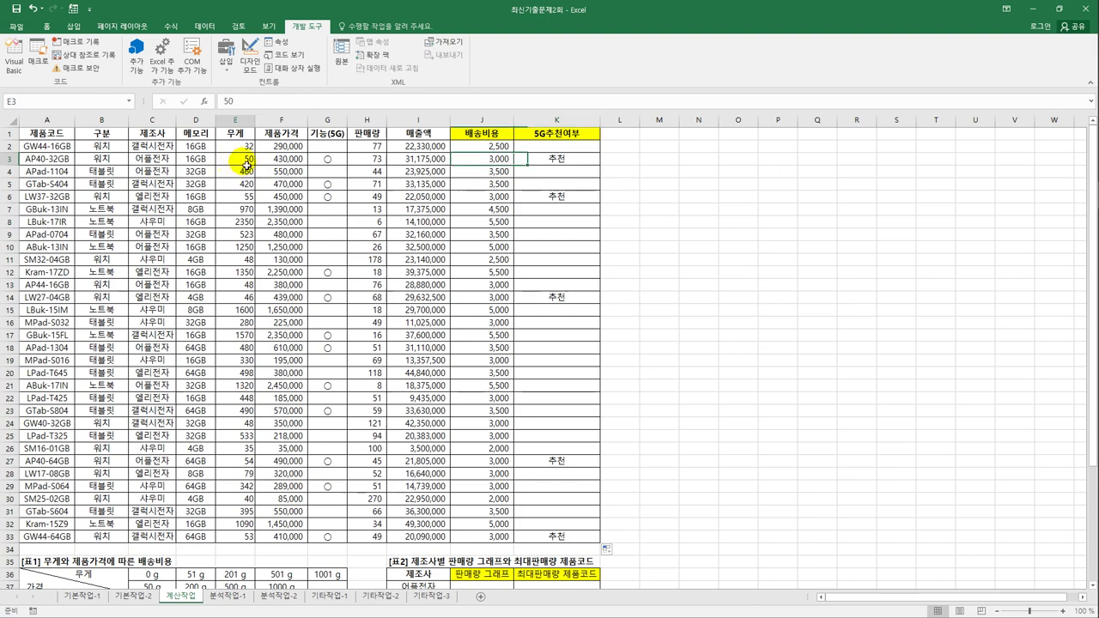
pyautogui.click(330, 161)
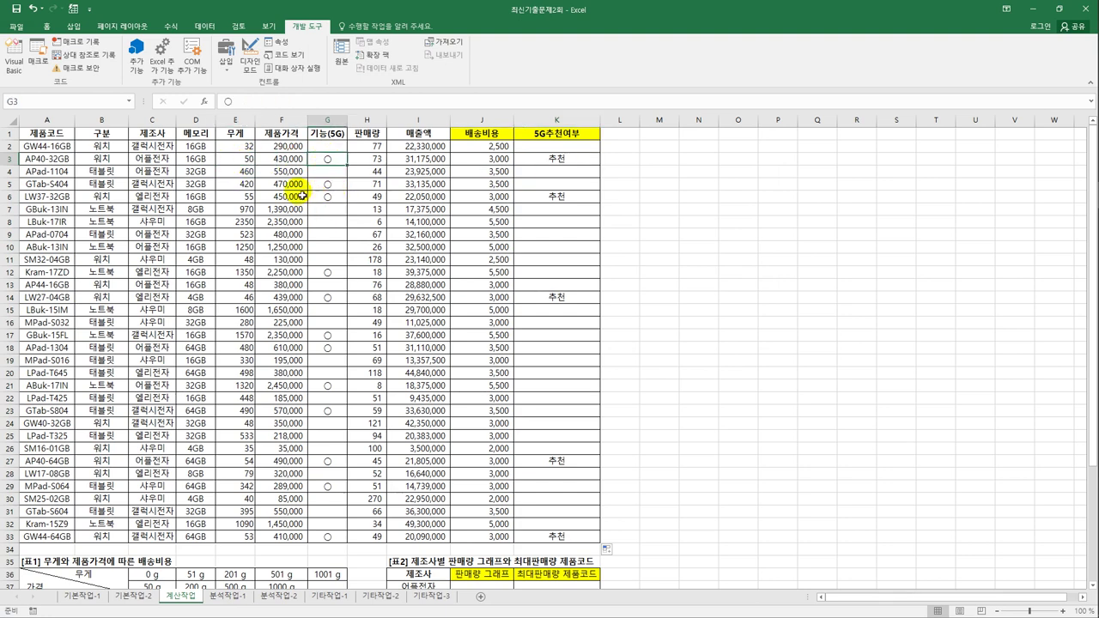
pyautogui.click(244, 200)
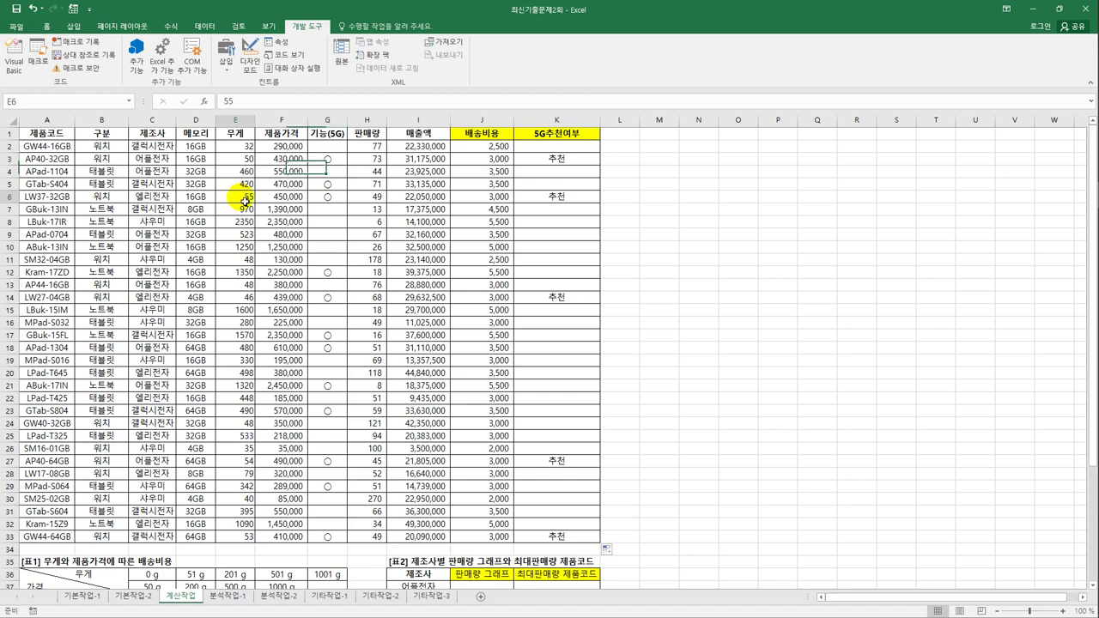
pyautogui.click(330, 201)
pyautogui.click(239, 272)
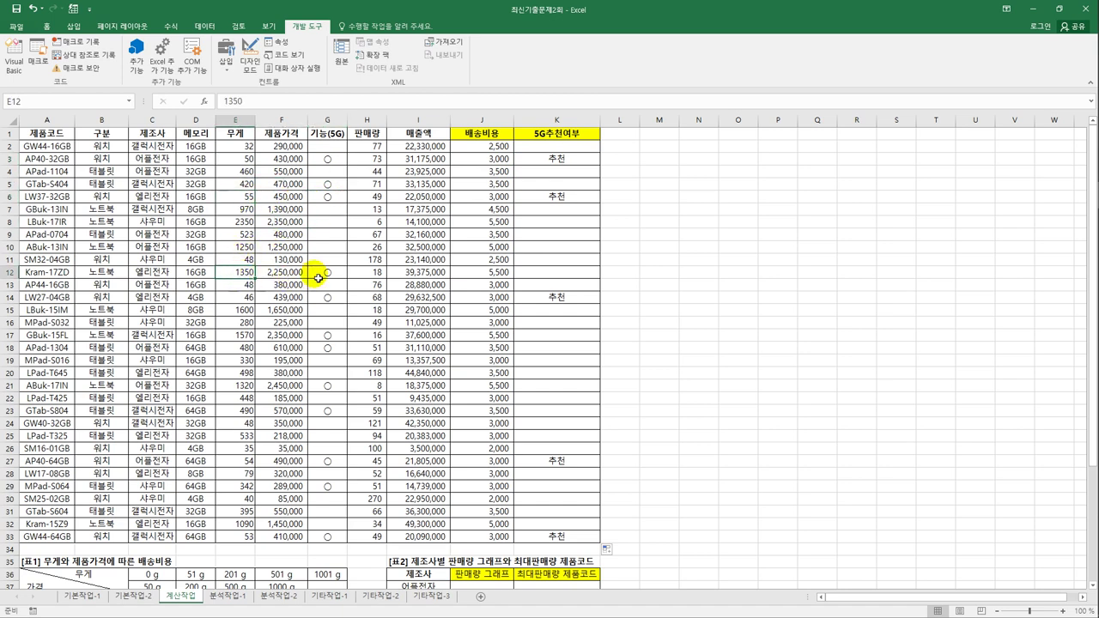
pyautogui.click(584, 300)
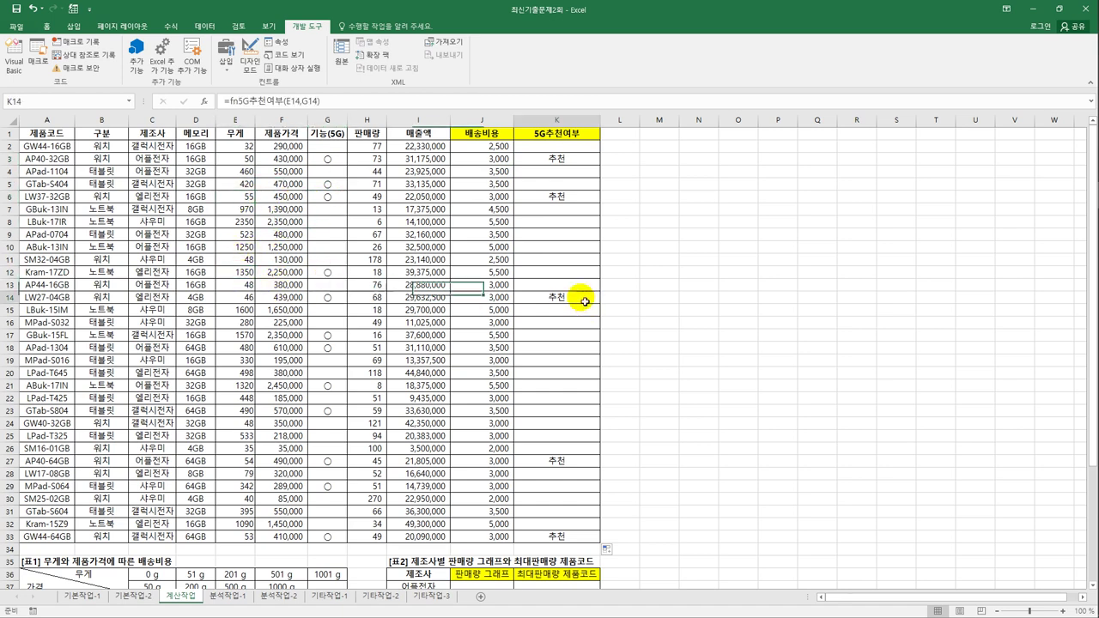
pyautogui.click(243, 298)
pyautogui.click(327, 298)
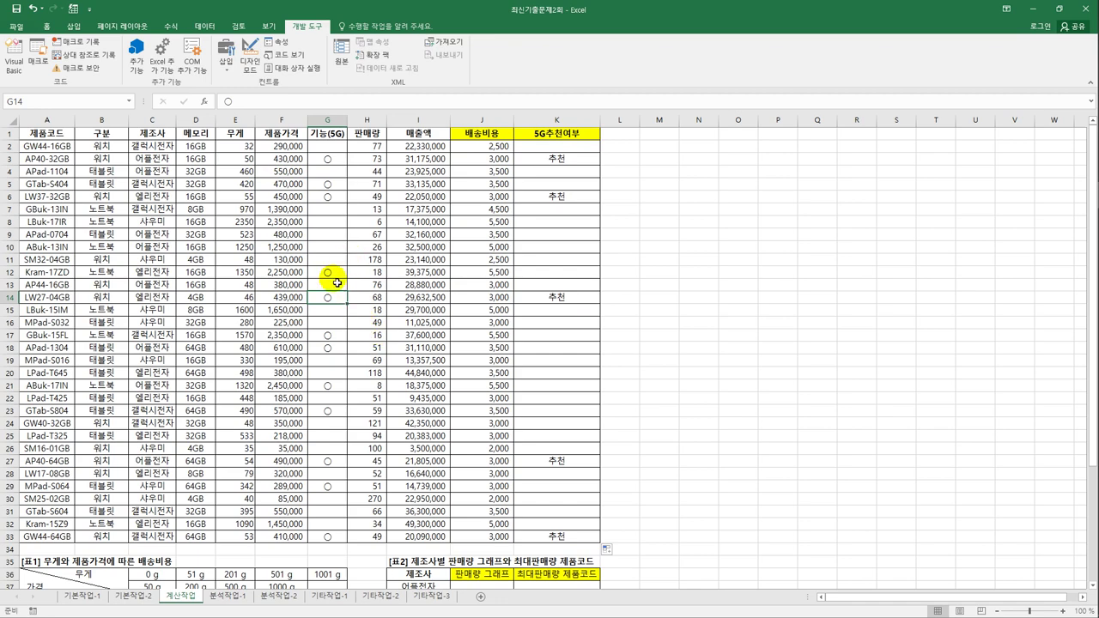
# Begin a REPT formula in cell J37 for the 판매량 그래프 of 어플전자
pyautogui.scroll(-6, 338, 282)
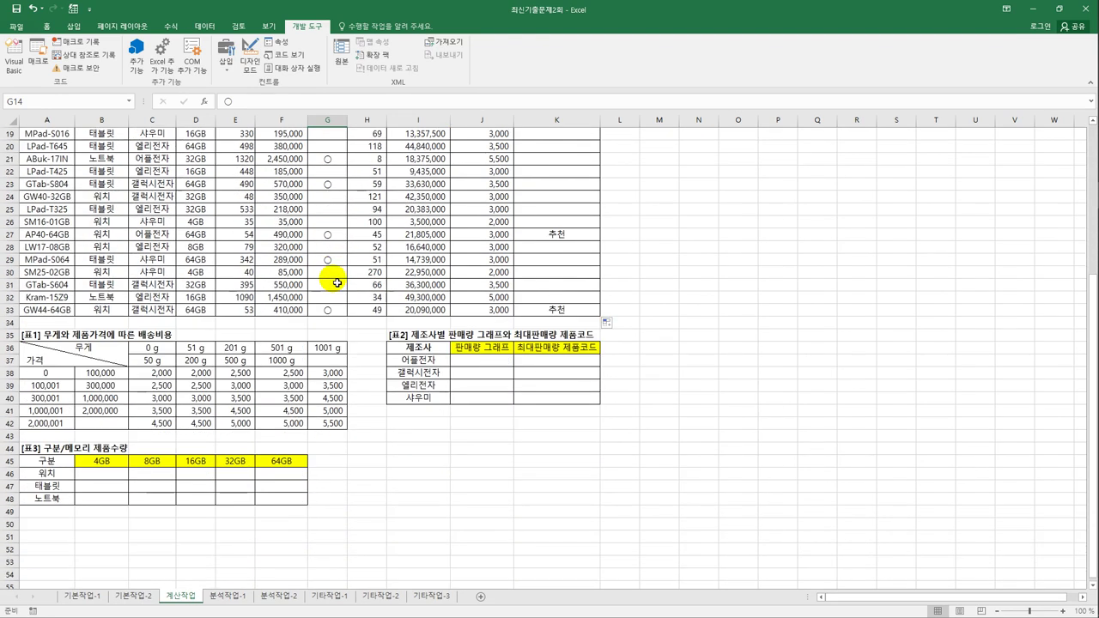
pyautogui.click(471, 362)
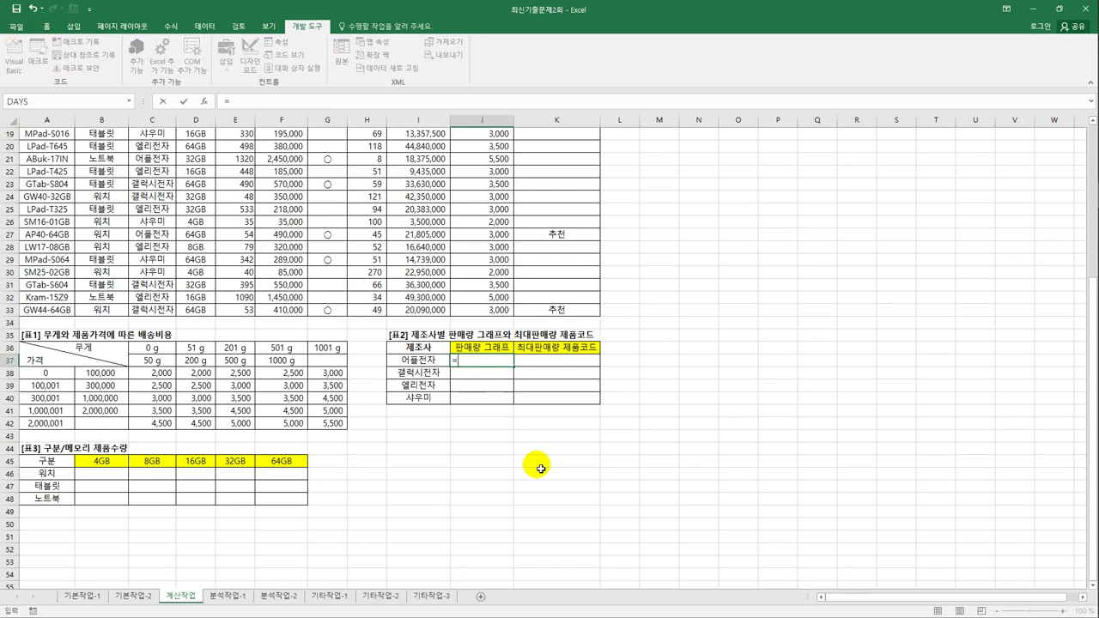
pyautogui.write('=re')
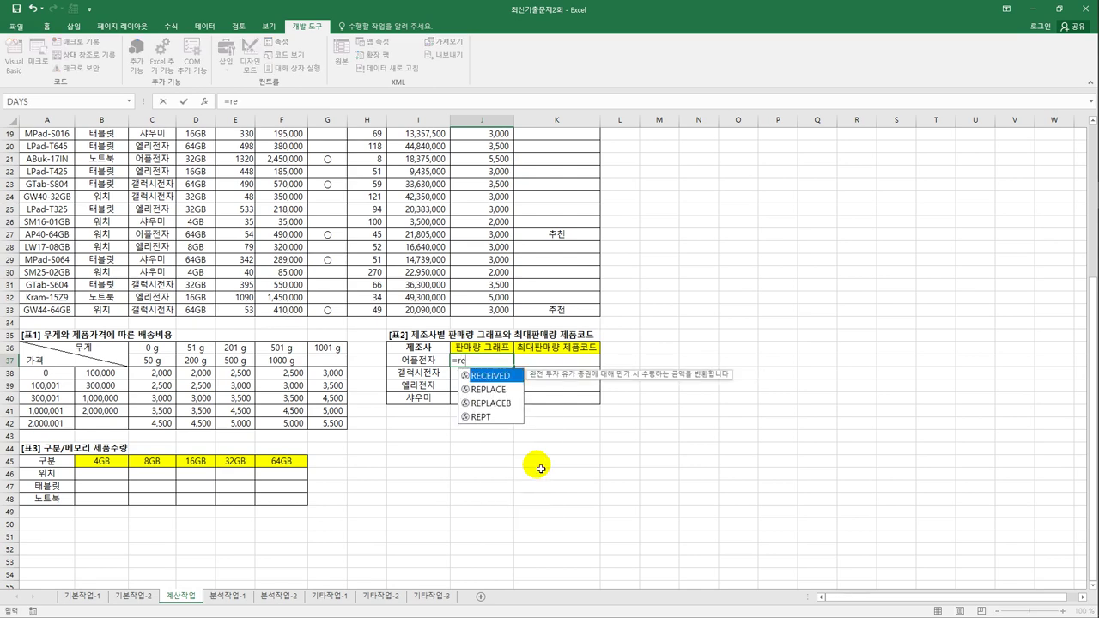
pyautogui.press('Down')
pyautogui.press('Down')
pyautogui.press('Down')
pyautogui.press('Tab')
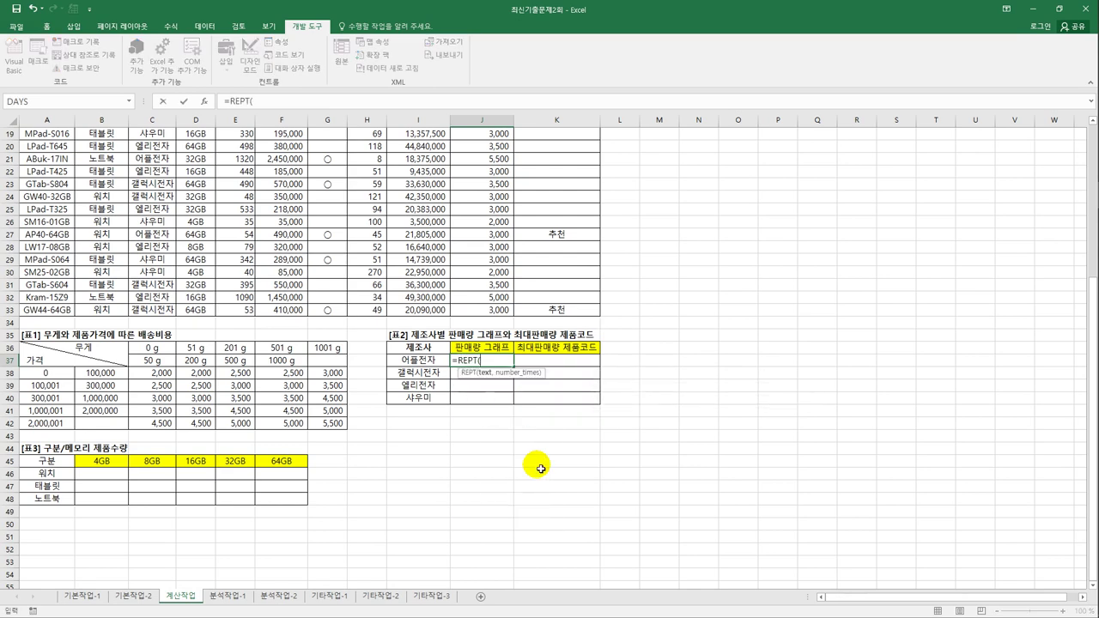
# Enter the special character "■" as the text that REPT repeats
pyautogui.write('"a')
pyautogui.press('BackSpace')
pyautogui.press('Hangul')
pyautogui.write('ㅁ')
pyautogui.press('Hangul_Hanja')
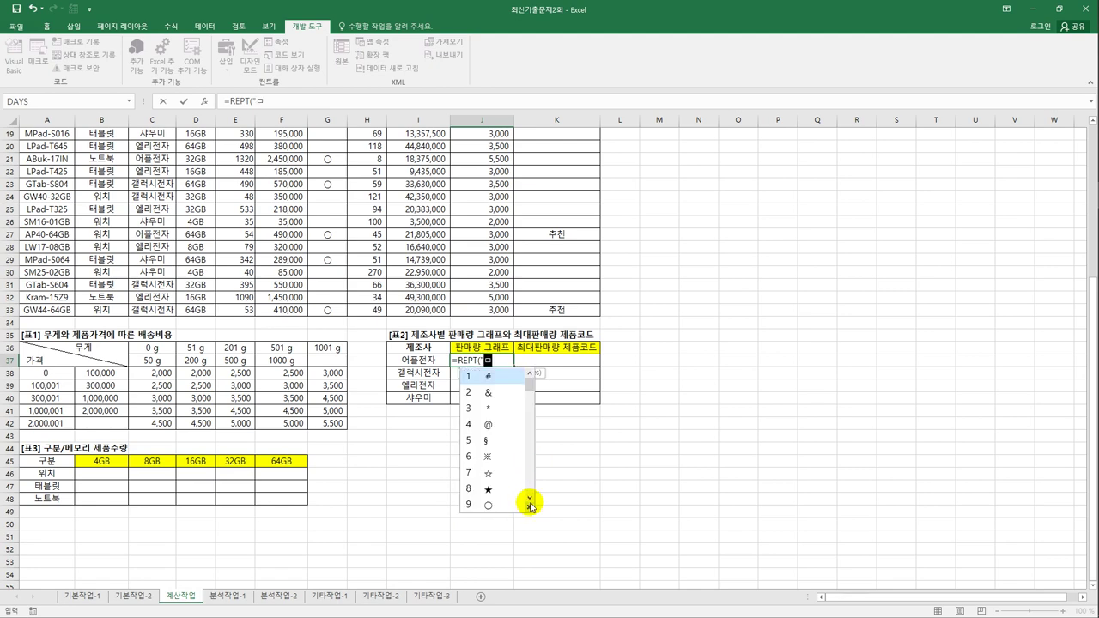
pyautogui.click(529, 507)
pyautogui.click(531, 457)
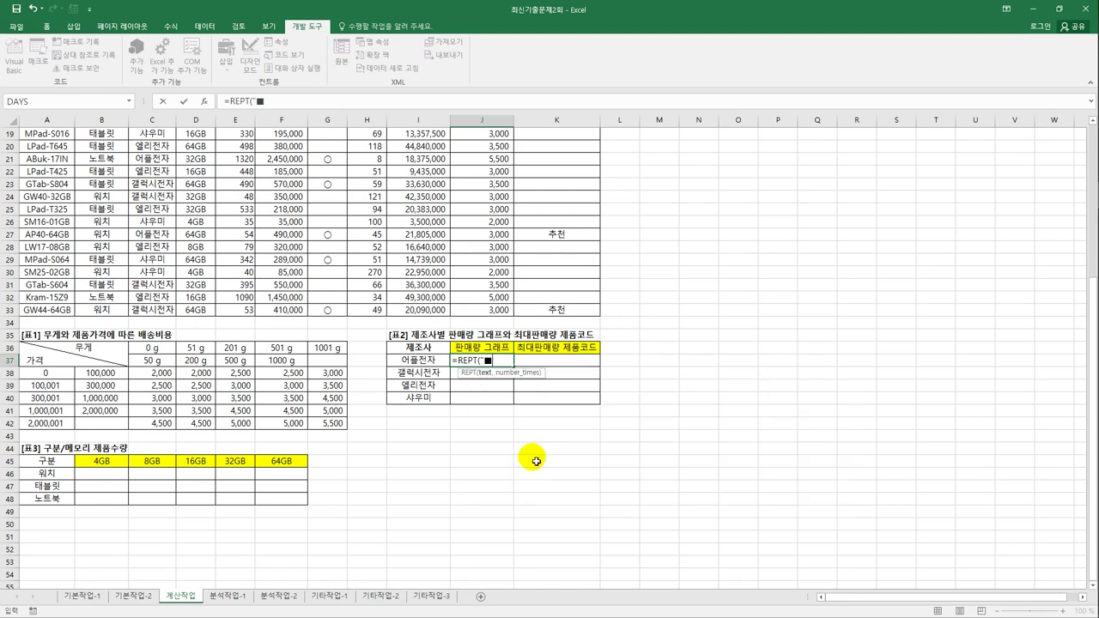
pyautogui.write('",')
# Nest SUM and IF as the REPT repeat count, with the condition $C$2:$C$33=I37
pyautogui.write('sum')
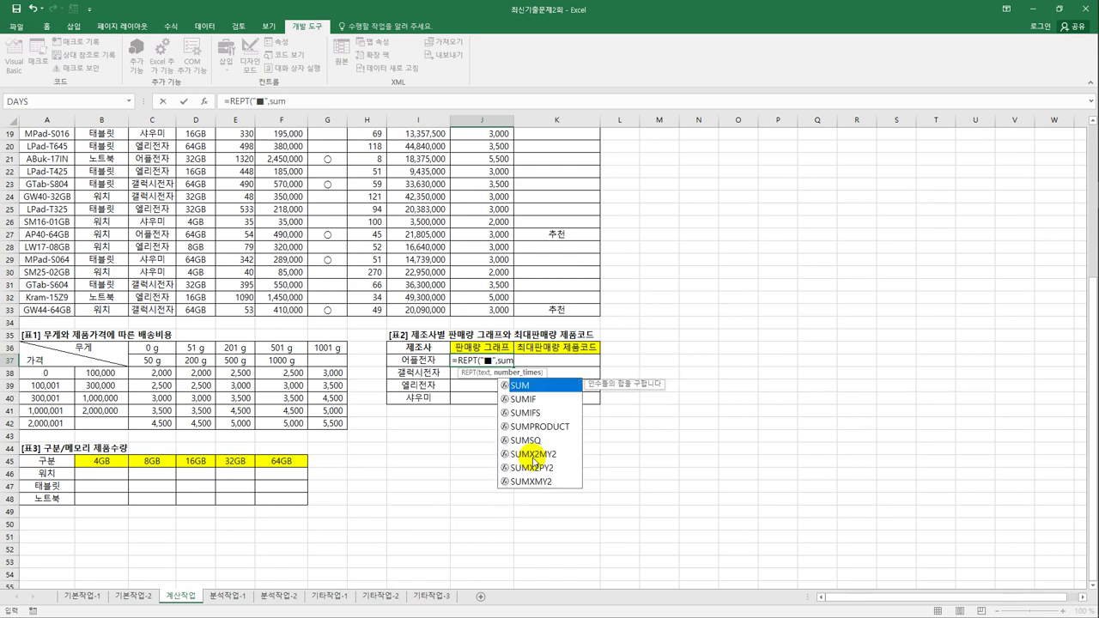
pyautogui.press('Tab')
pyautogui.write('if')
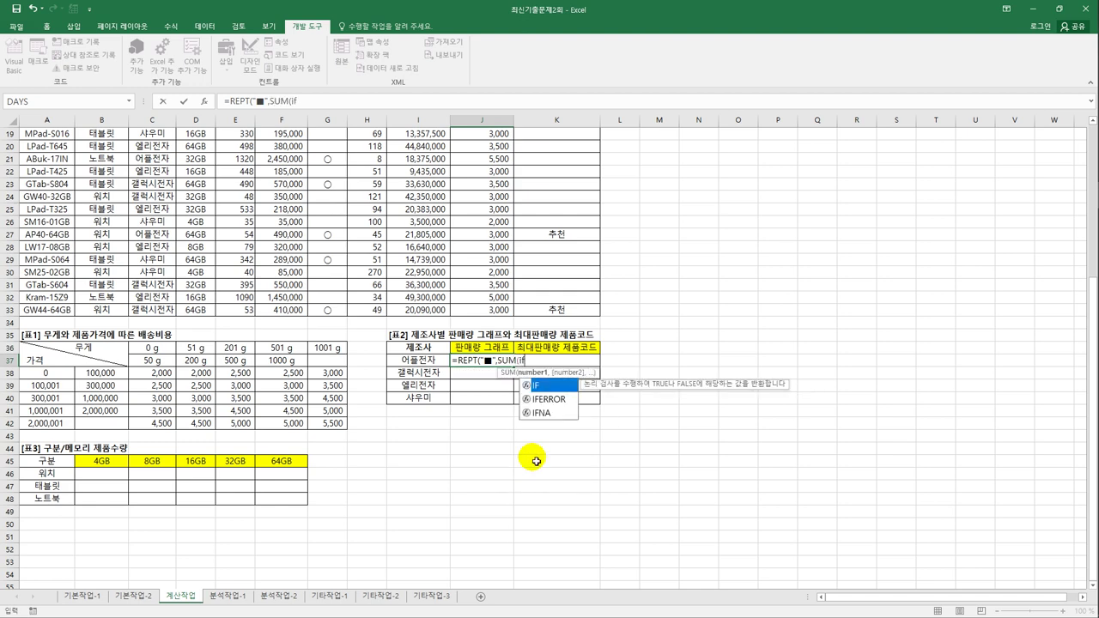
pyautogui.press('Tab')
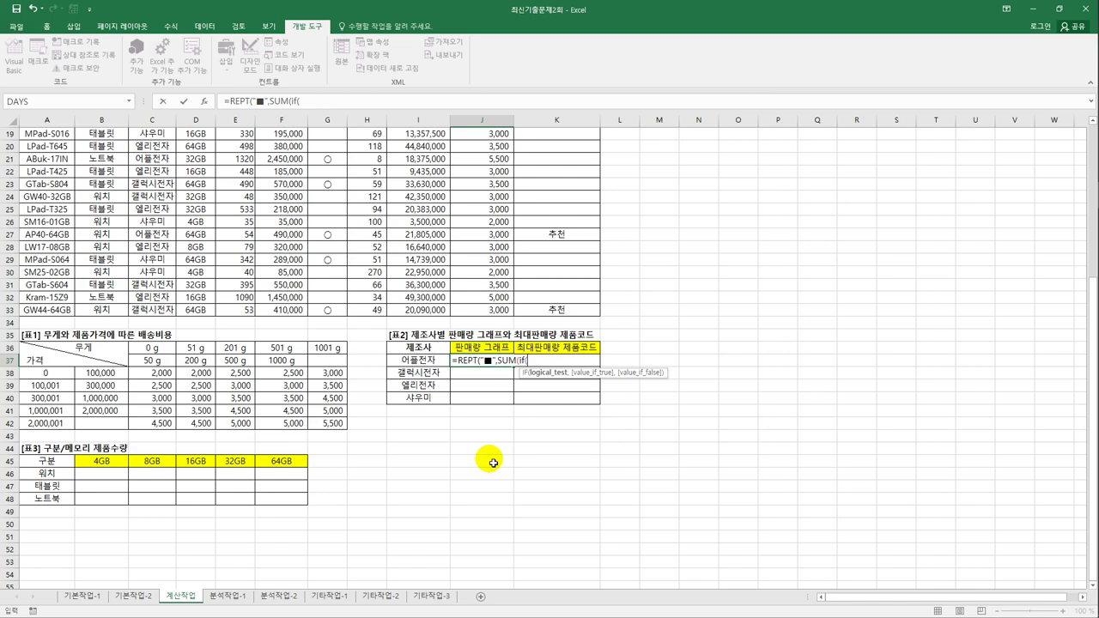
pyautogui.scroll(6, 491, 461)
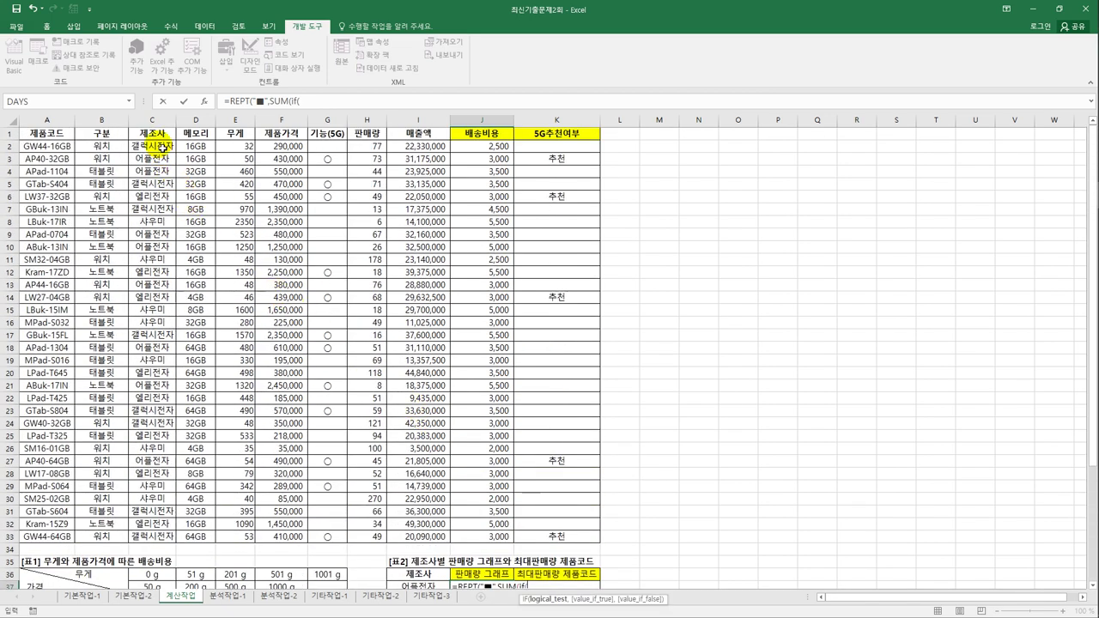
pyautogui.moveTo(159, 147); pyautogui.dragTo(142, 541)
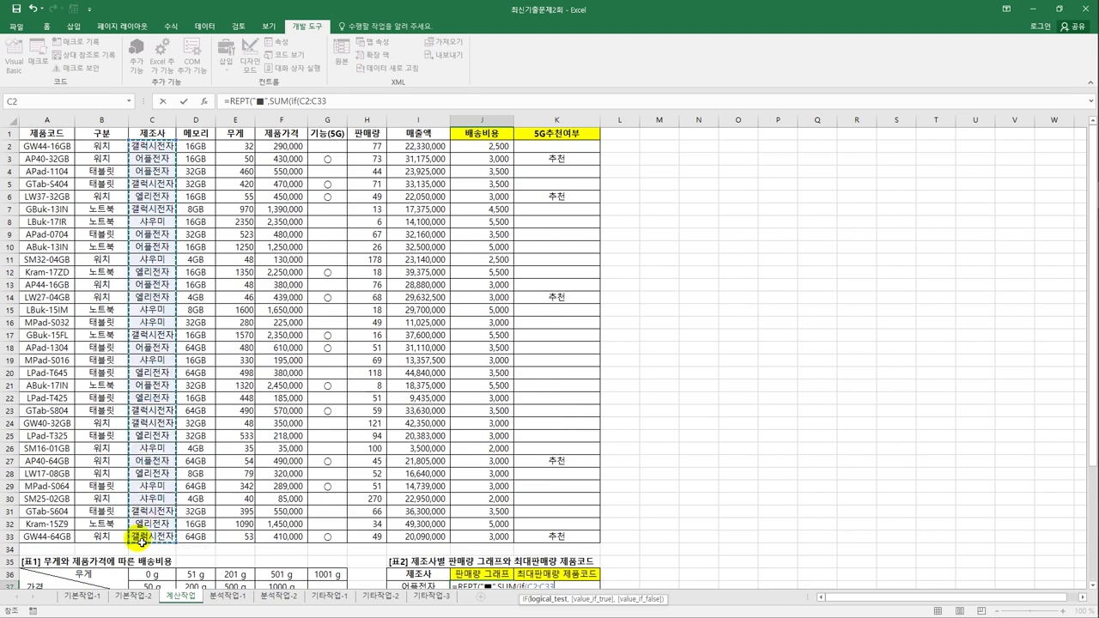
pyautogui.press('F4')
pyautogui.write('=')
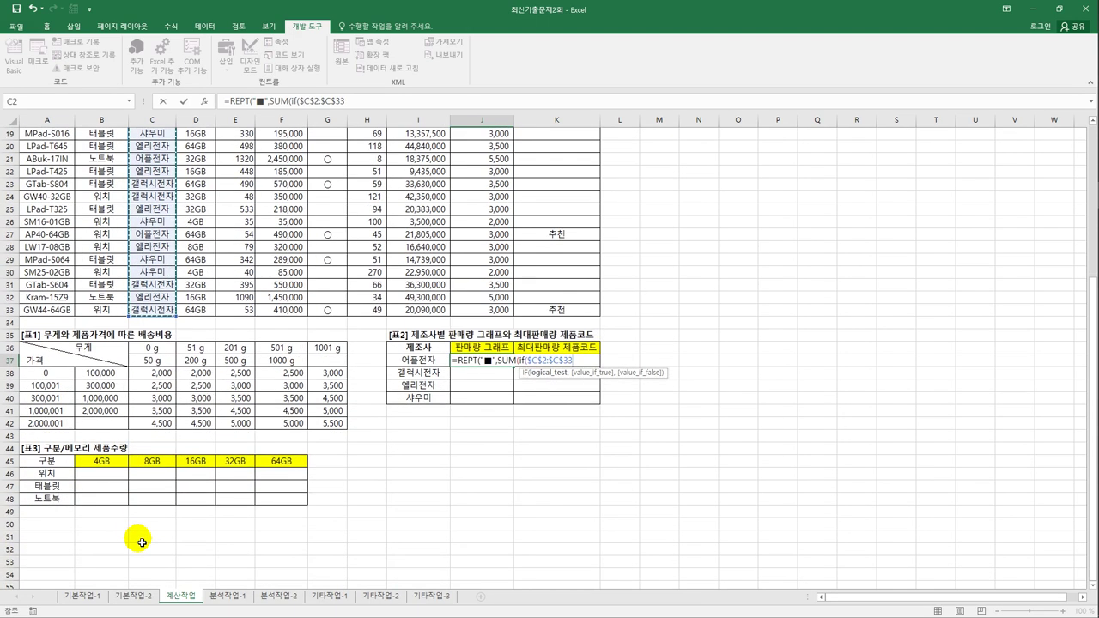
pyautogui.click(420, 361)
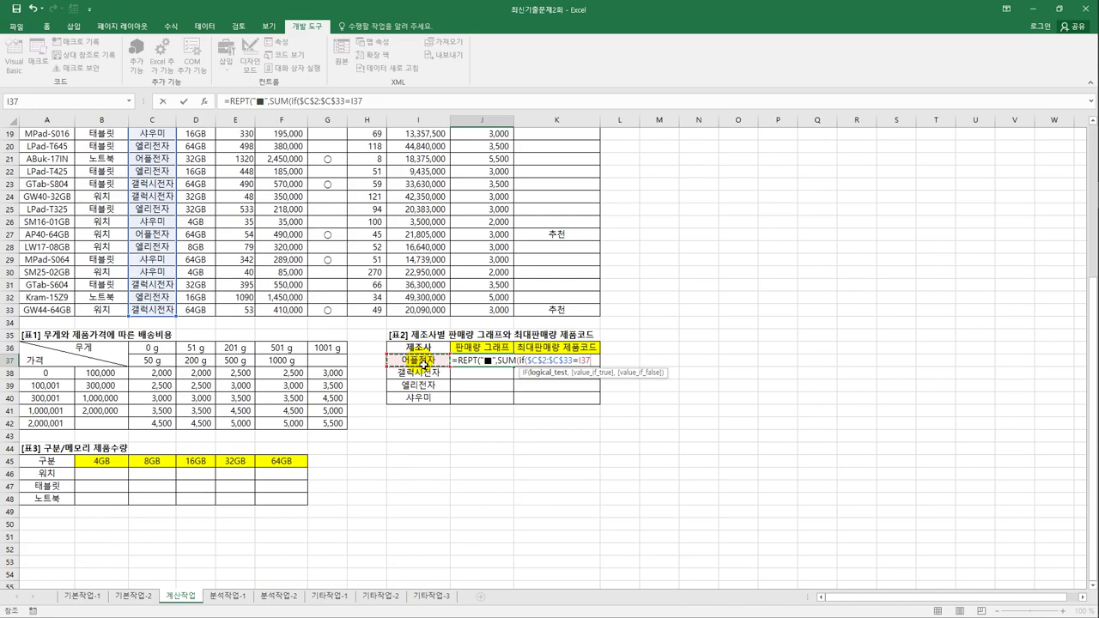
pyautogui.write(',')
# Set the IF's true value to the absolute range $H$2:$H$33 and close the IF and SUM functions
pyautogui.scroll(2, 491, 371)
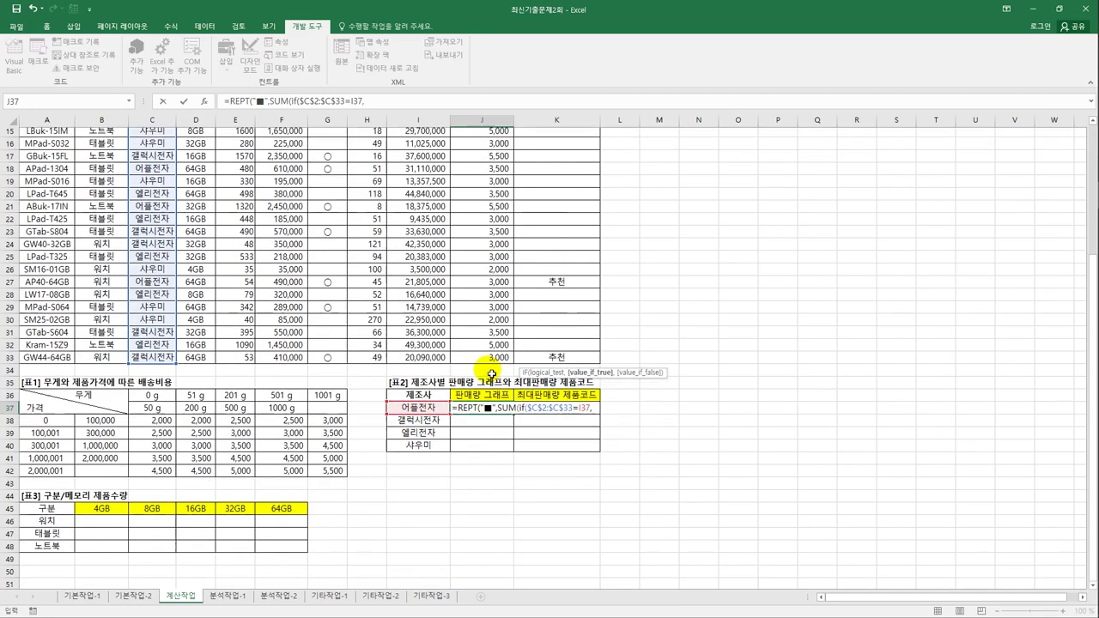
pyautogui.scroll(5, 491, 372)
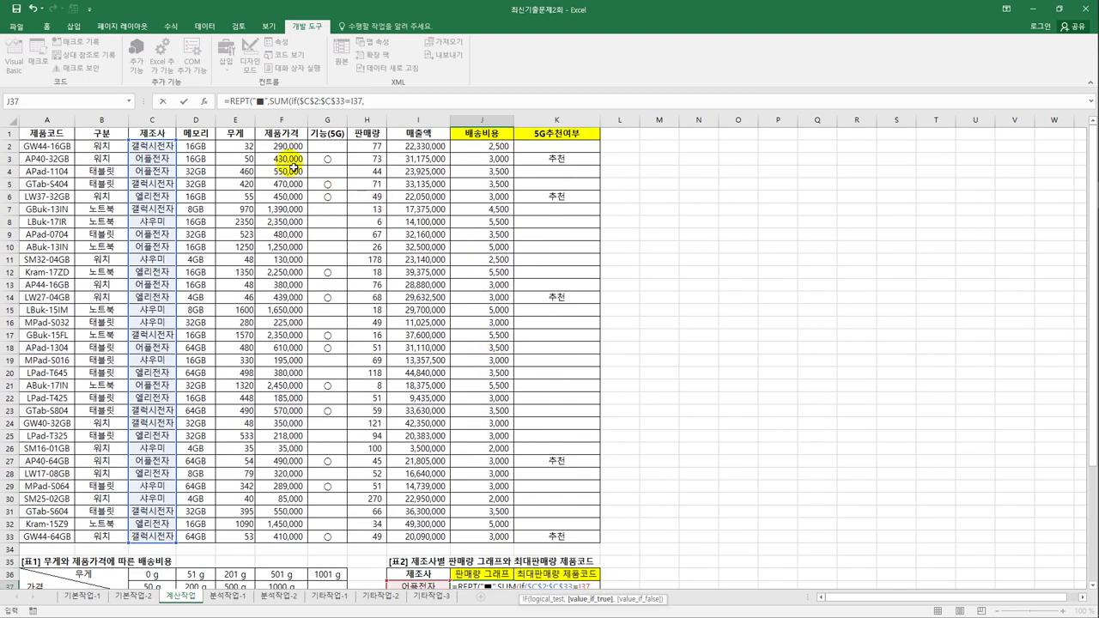
pyautogui.moveTo(378, 147); pyautogui.dragTo(380, 537)
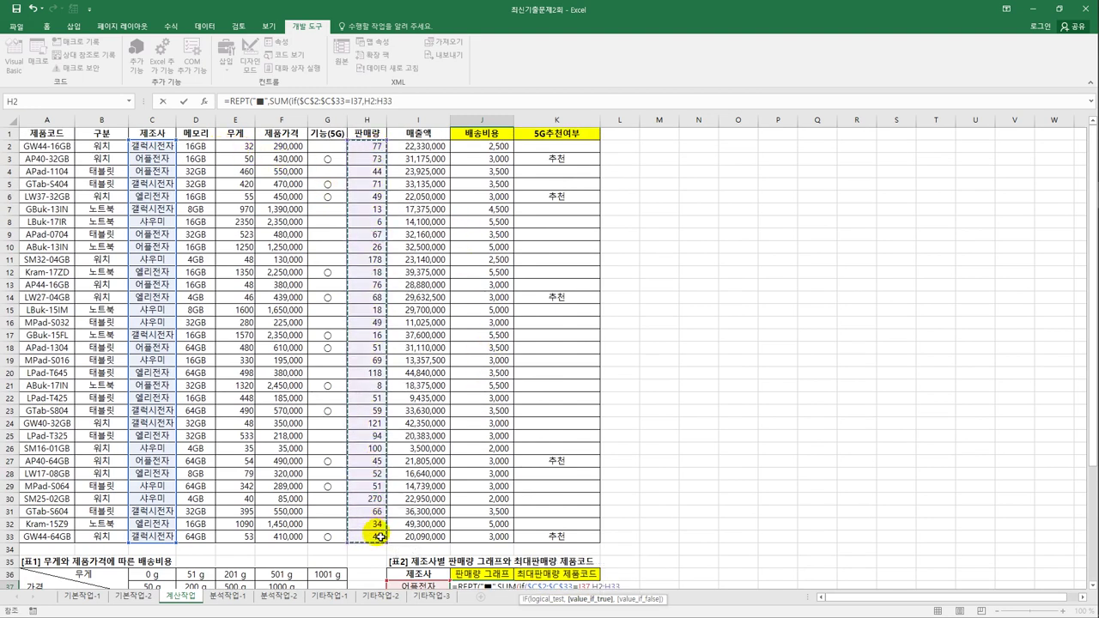
pyautogui.press('F4')
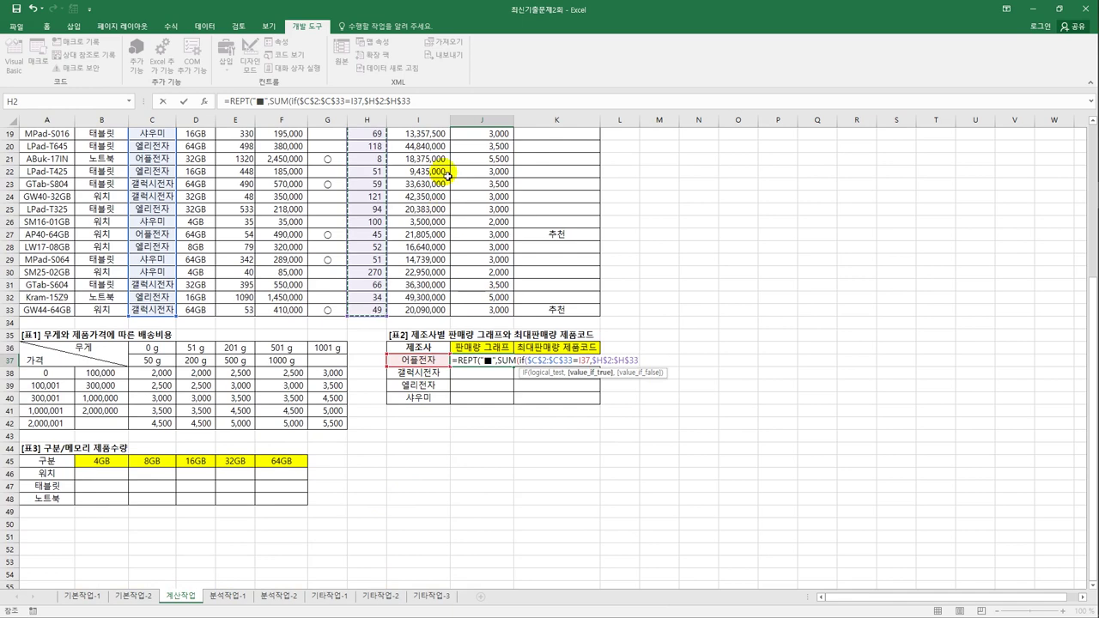
pyautogui.write(')')
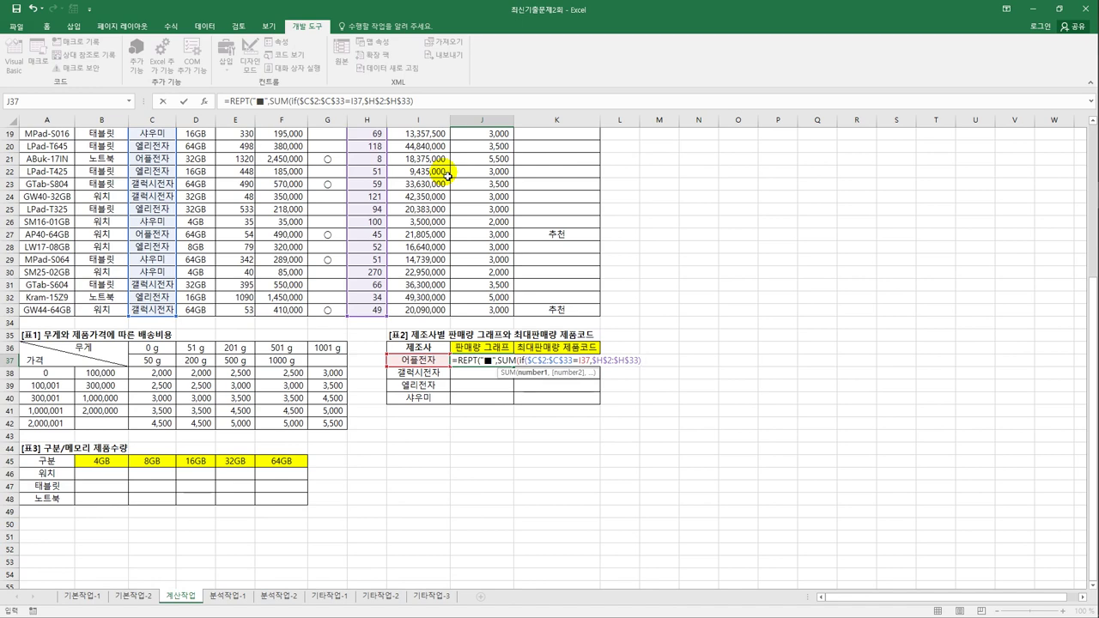
pyautogui.write(')')
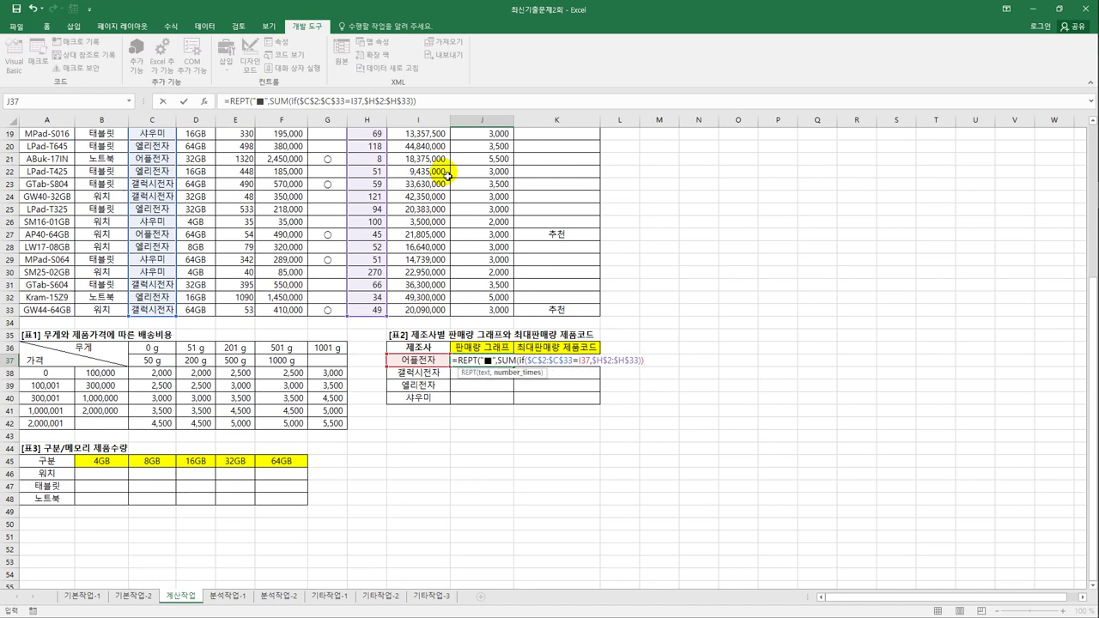
# Divide the sum by 100, enter the REPT formula as an array formula, and copy it down to J40
pyautogui.write('/100')
pyautogui.press('Right')
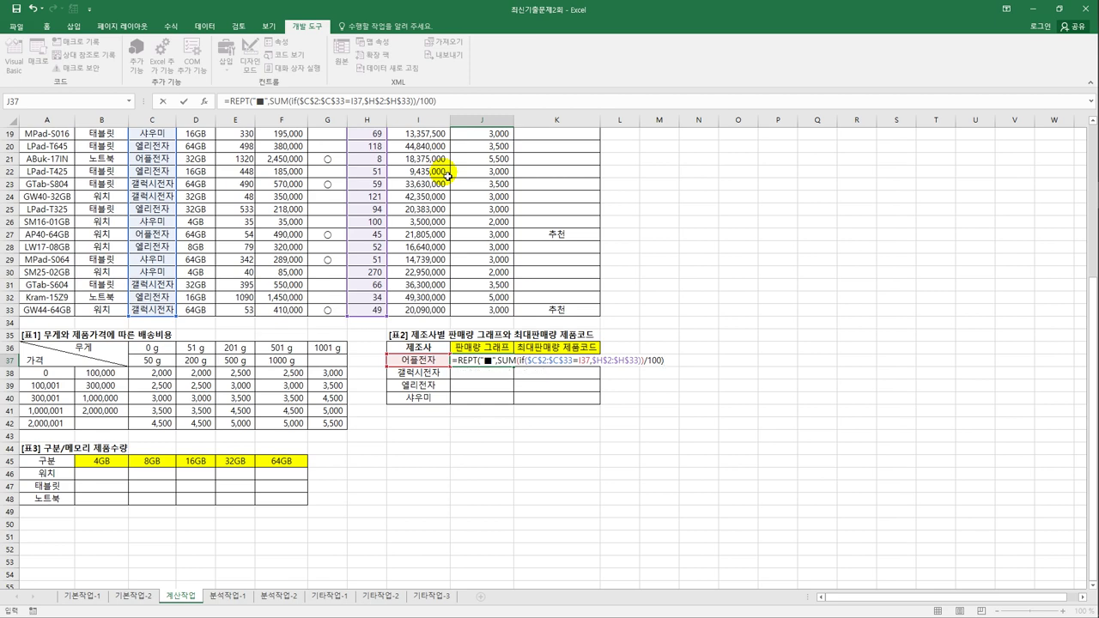
pyautogui.hotkey('ctrl', 'shift', 'Return')
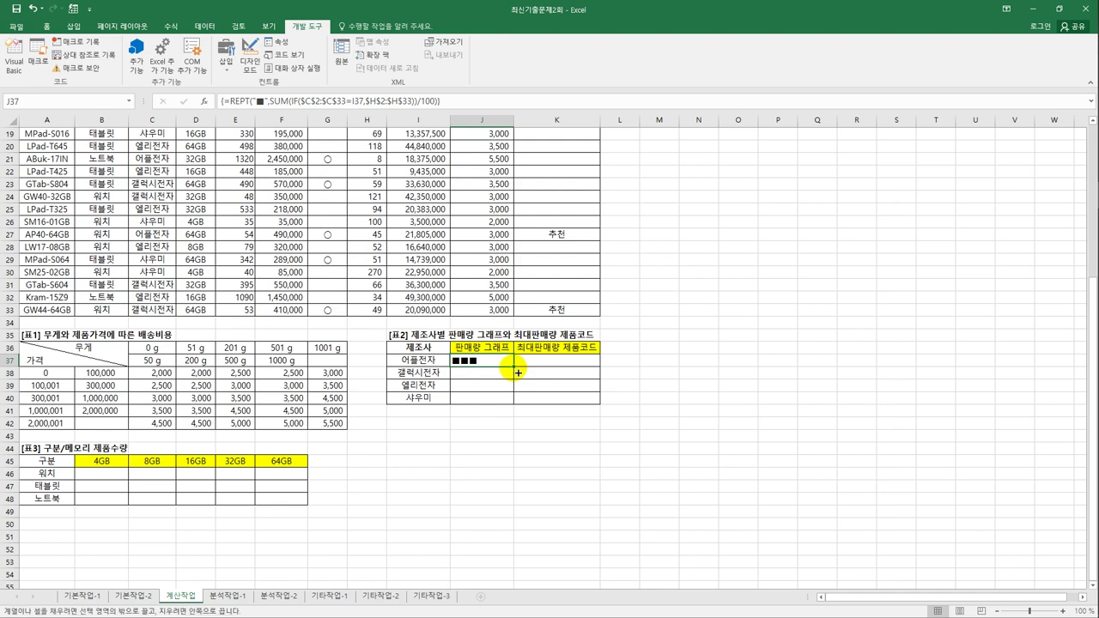
pyautogui.moveTo(518, 372); pyautogui.dragTo(492, 413)
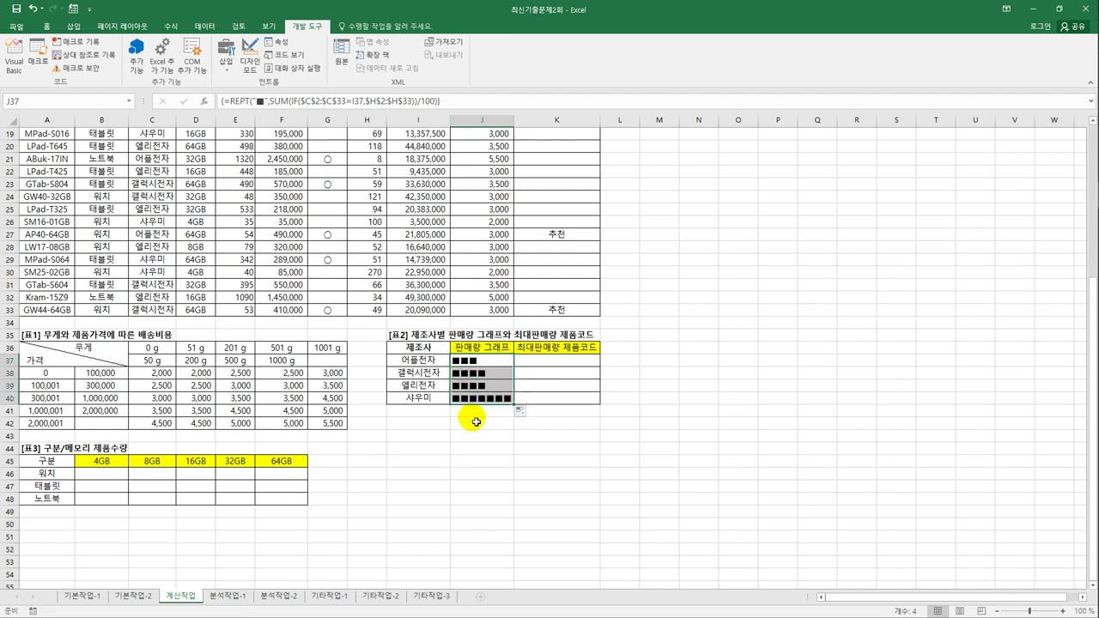
# Begin an INDEX formula in cell K37 with the absolute 제품코드 range $A$2:$A$33 as its array
pyautogui.click(554, 361)
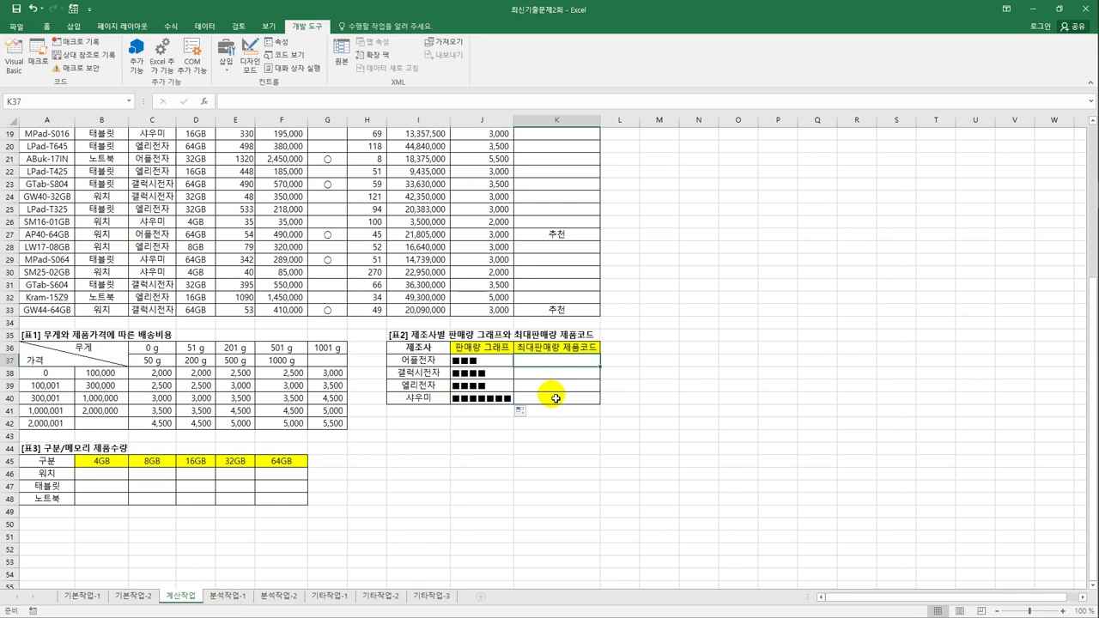
pyautogui.write('=ind')
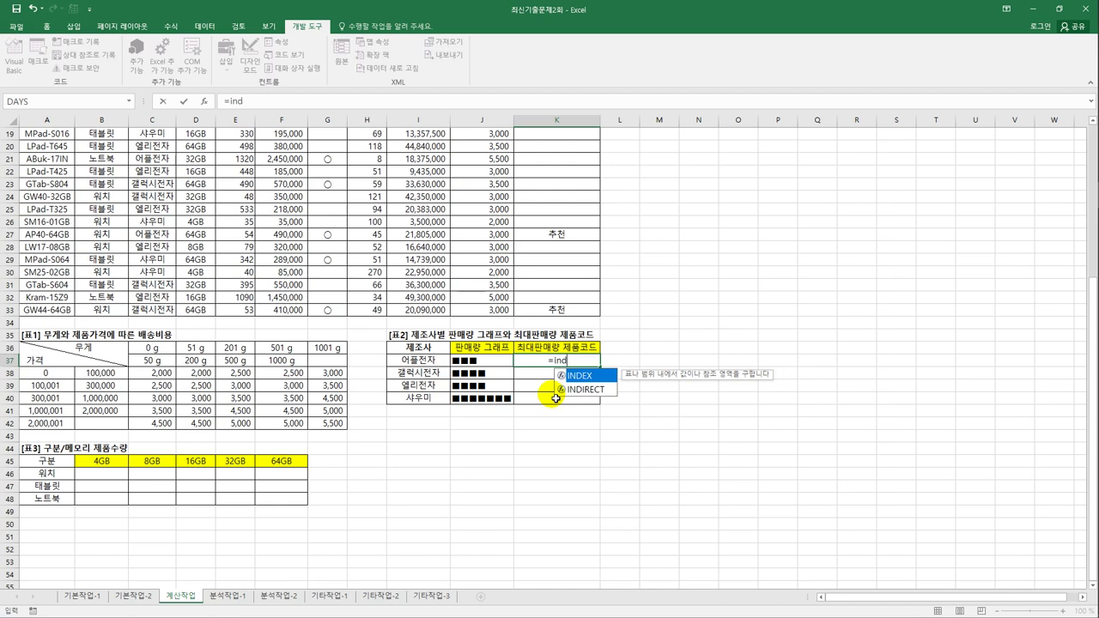
pyautogui.press('Tab')
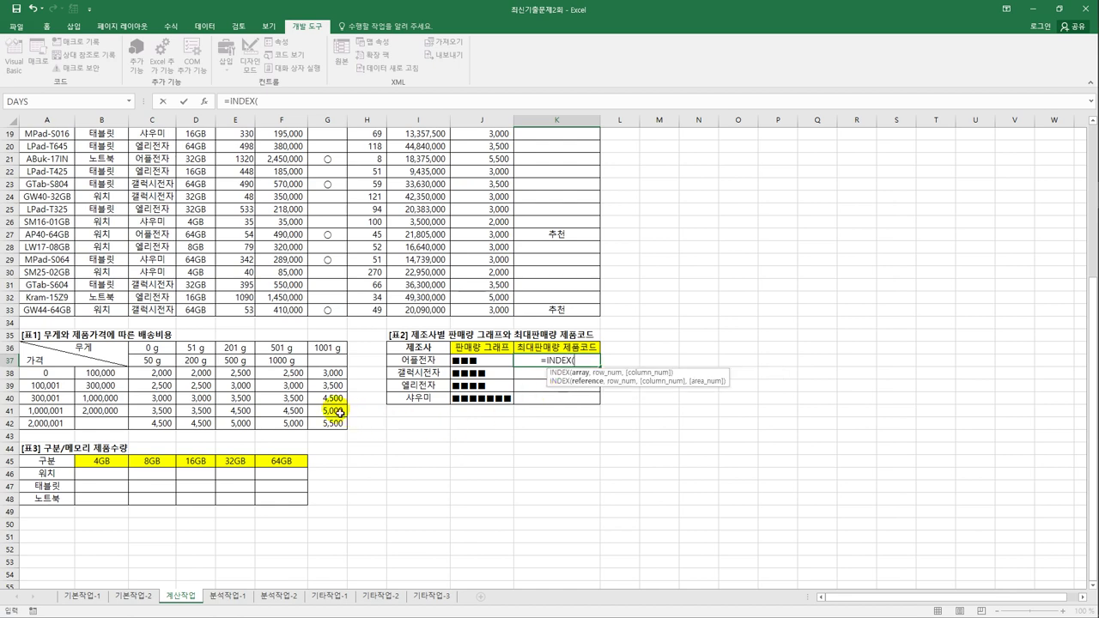
pyautogui.scroll(2, 307, 391)
pyautogui.scroll(4, 307, 391)
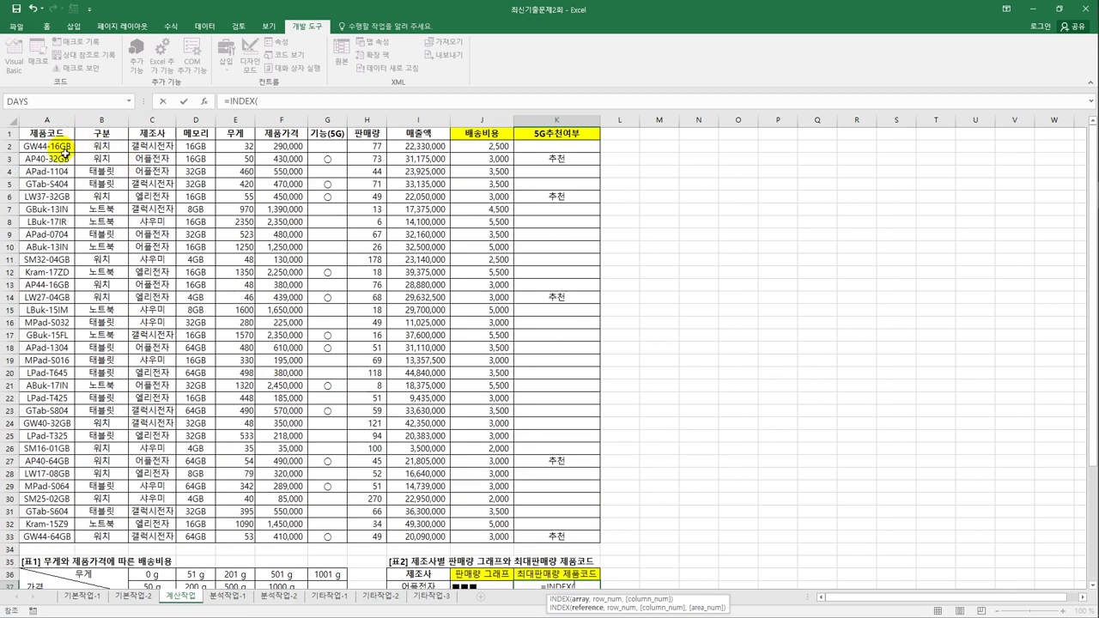
pyautogui.moveTo(52, 147); pyautogui.dragTo(43, 532)
pyautogui.press('F4')
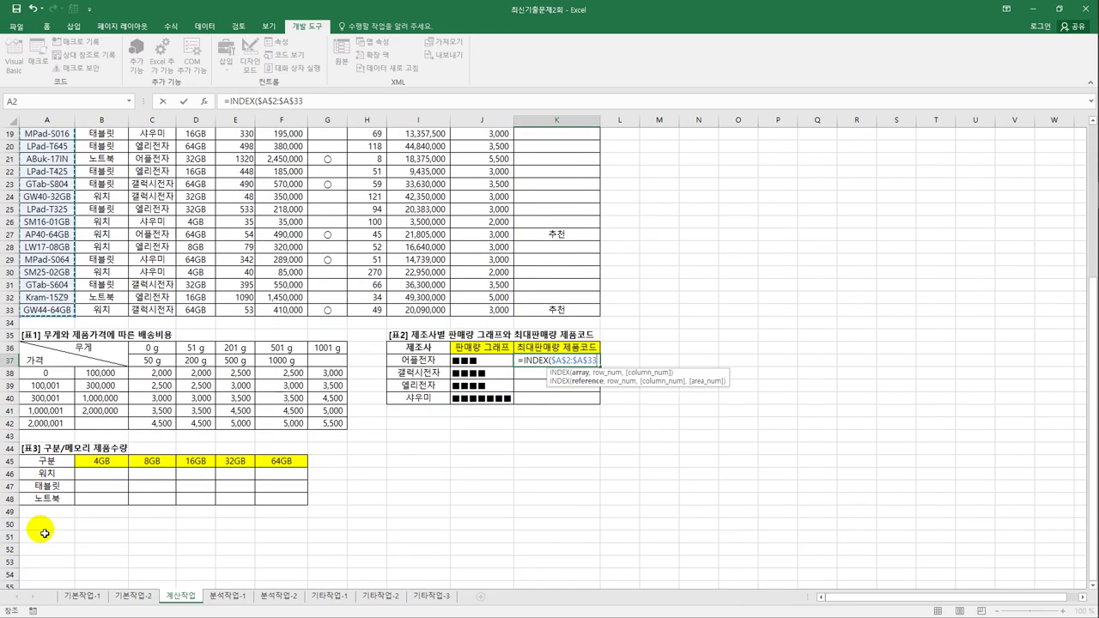
pyautogui.write(',')
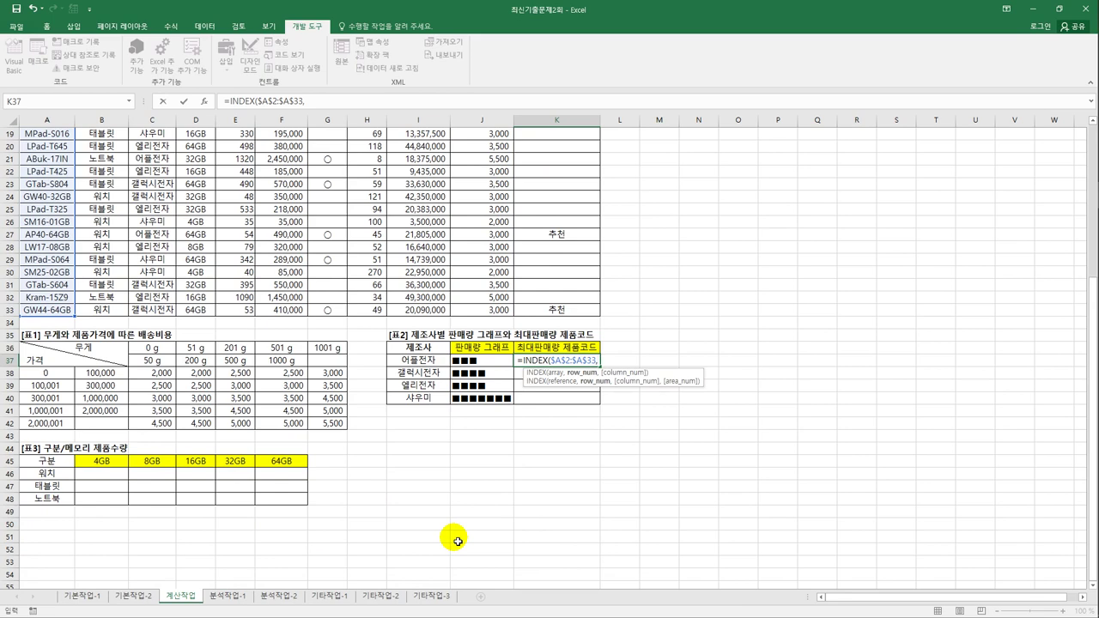
# Nest MATCH as the INDEX row number, with MAX of the absolute 판매량 range $H$2:$H$33 as its lookup value
pyautogui.write('MATCH(')
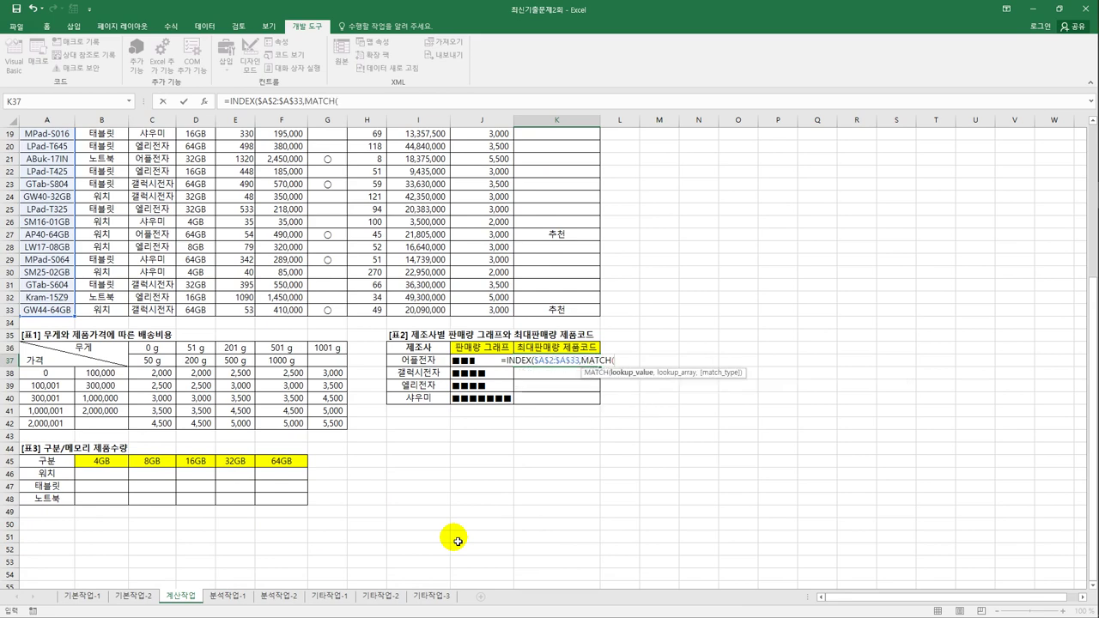
pyautogui.write('max(')
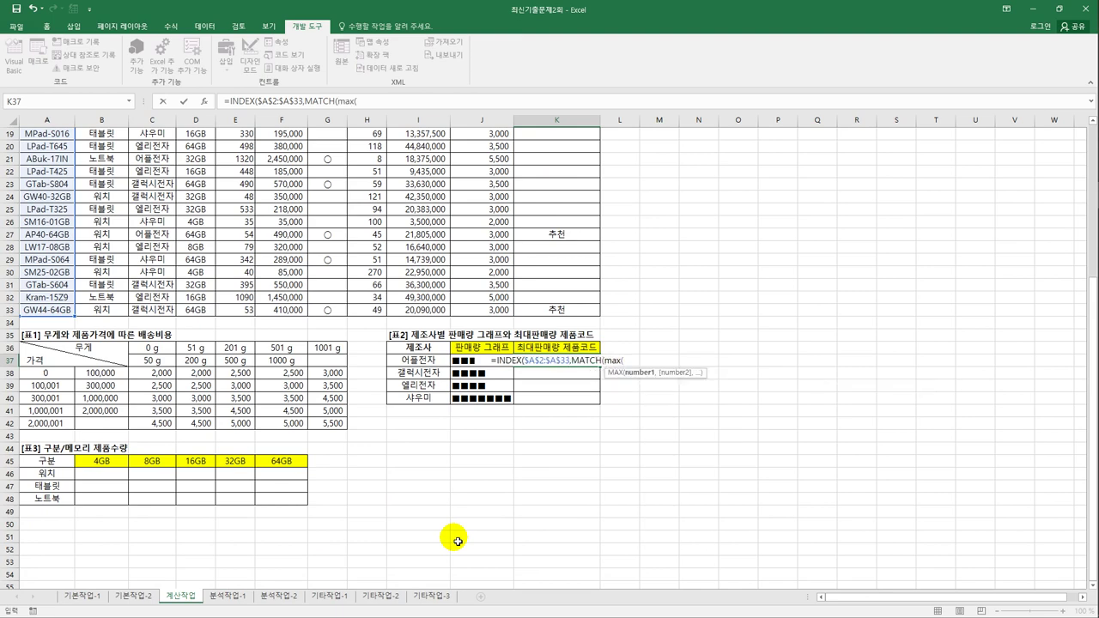
pyautogui.scroll(5, 471, 460)
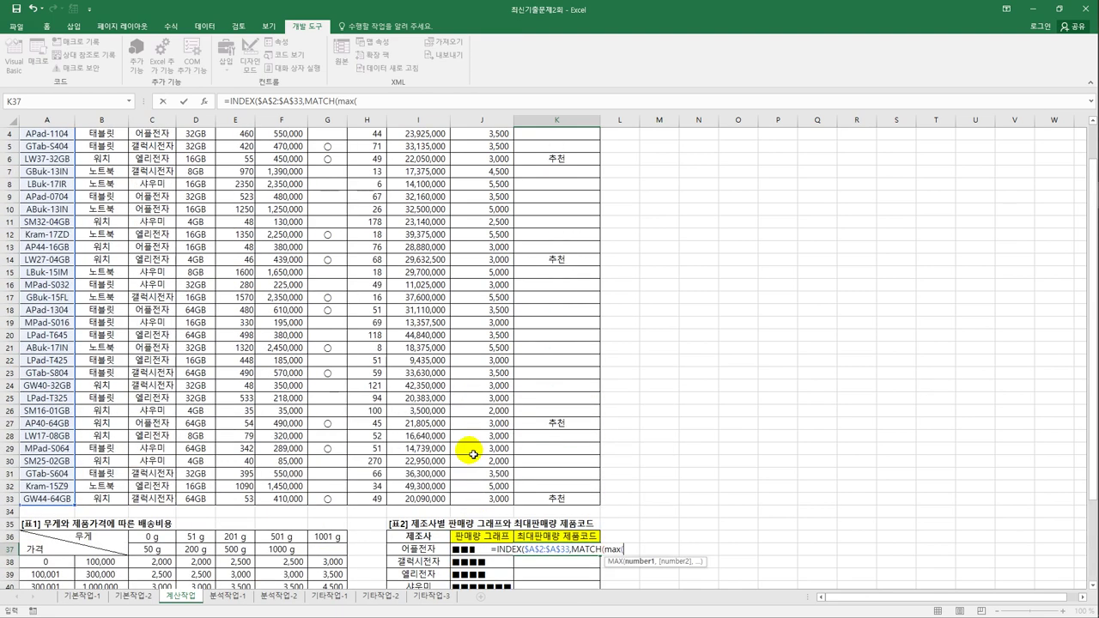
pyautogui.scroll(1, 472, 455)
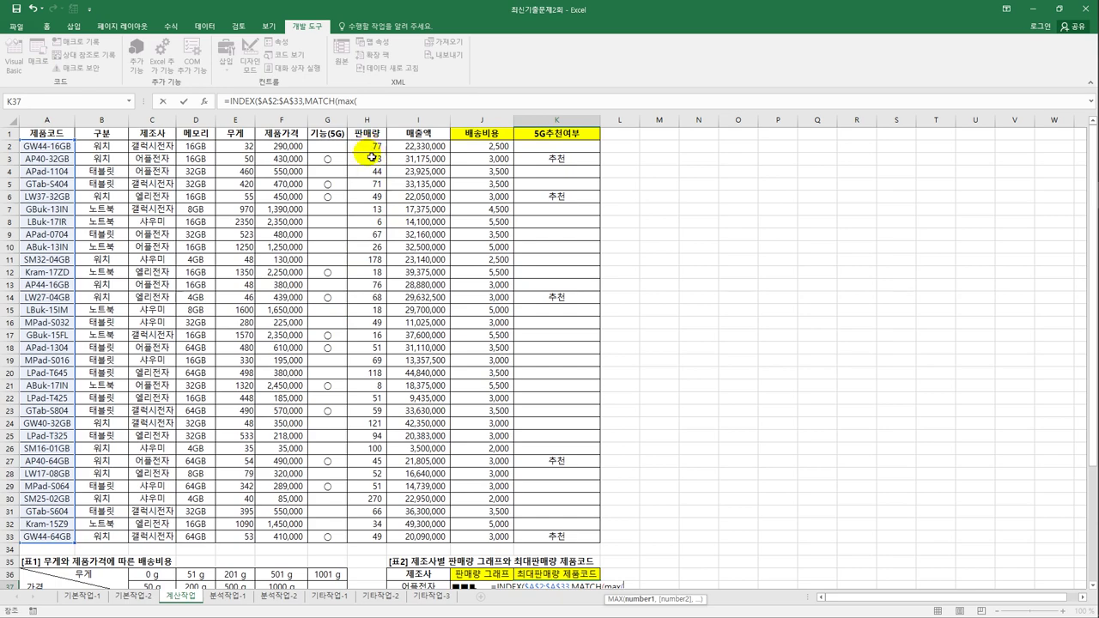
pyautogui.moveTo(371, 151); pyautogui.dragTo(377, 536)
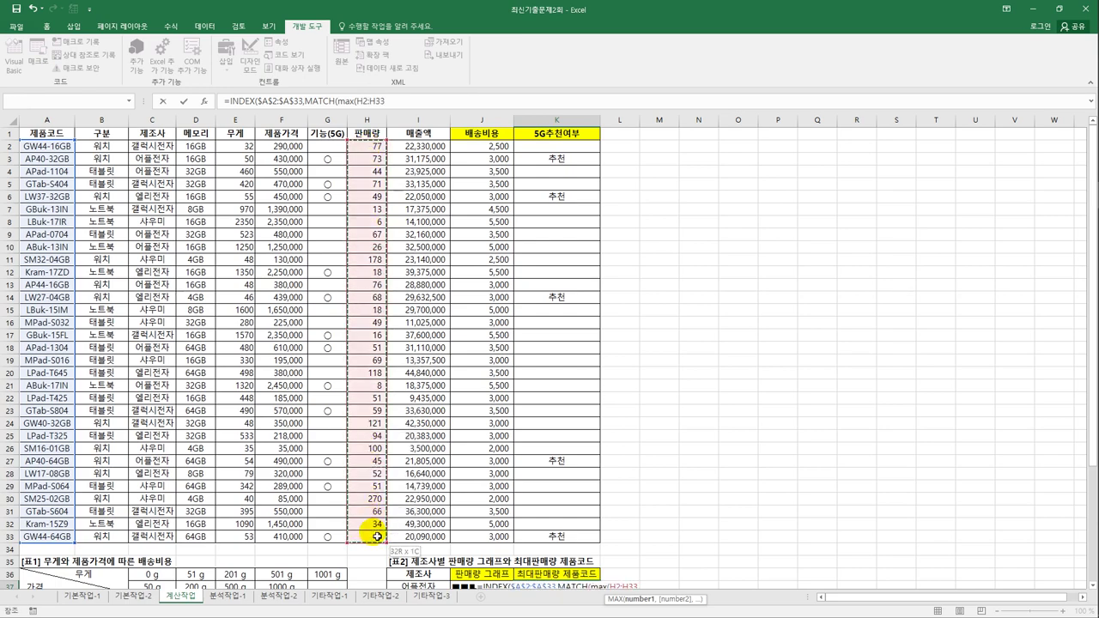
pyautogui.scroll(-6, 374, 534)
pyautogui.press('F4')
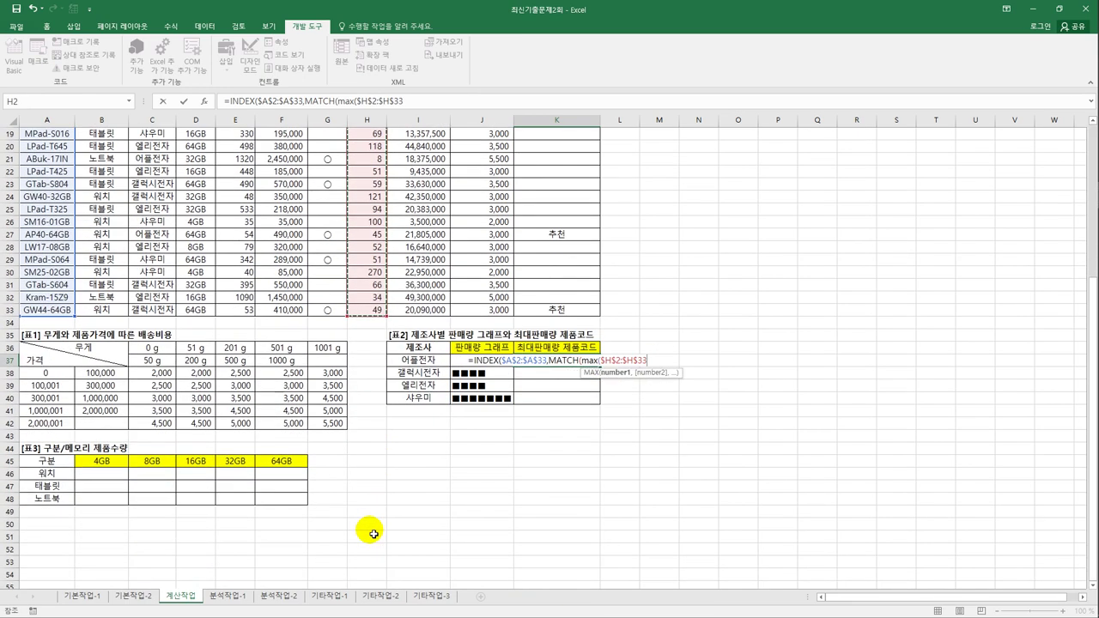
pyautogui.write(')')
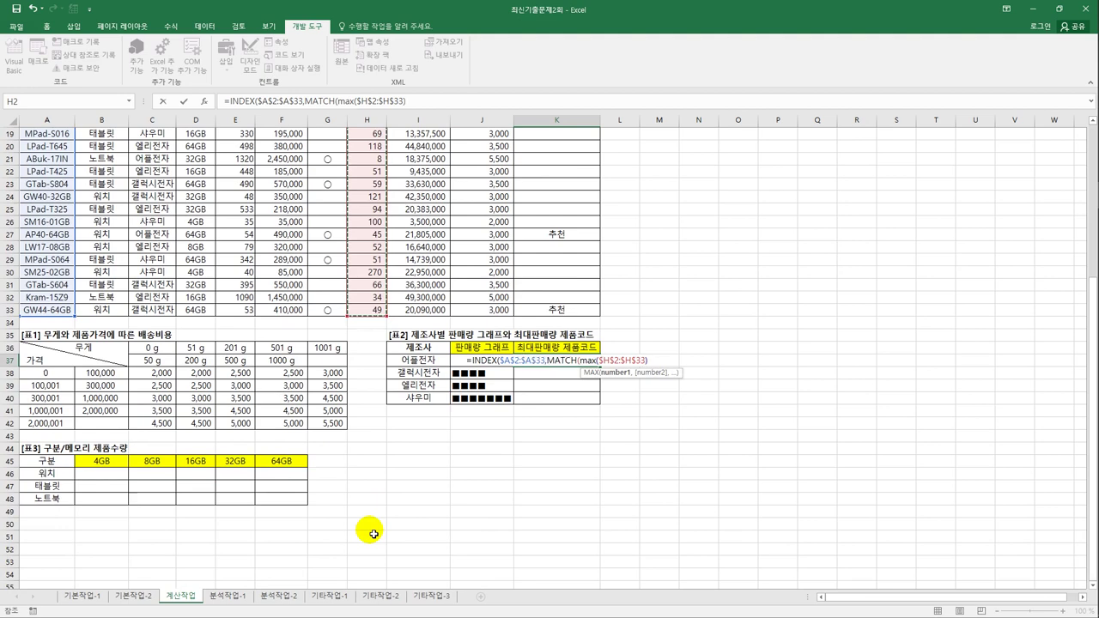
pyautogui.write(',')
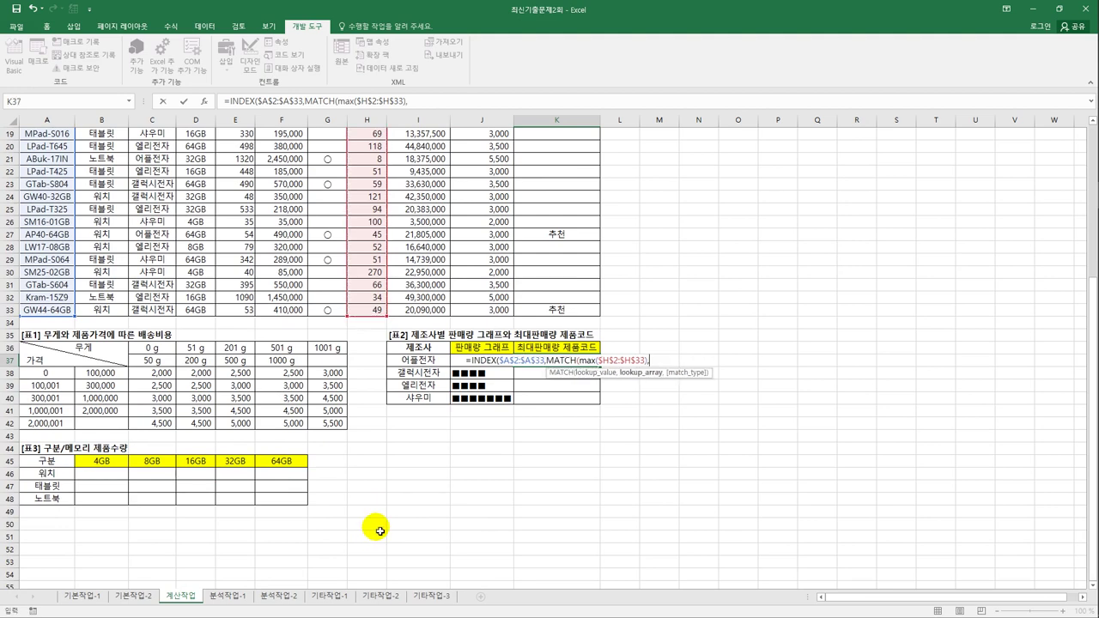
# Insert the condition ($C$2:$C$33=I37) in front of $H$2:$H$33 inside MAX and multiply the two
pyautogui.scroll(3, 392, 498)
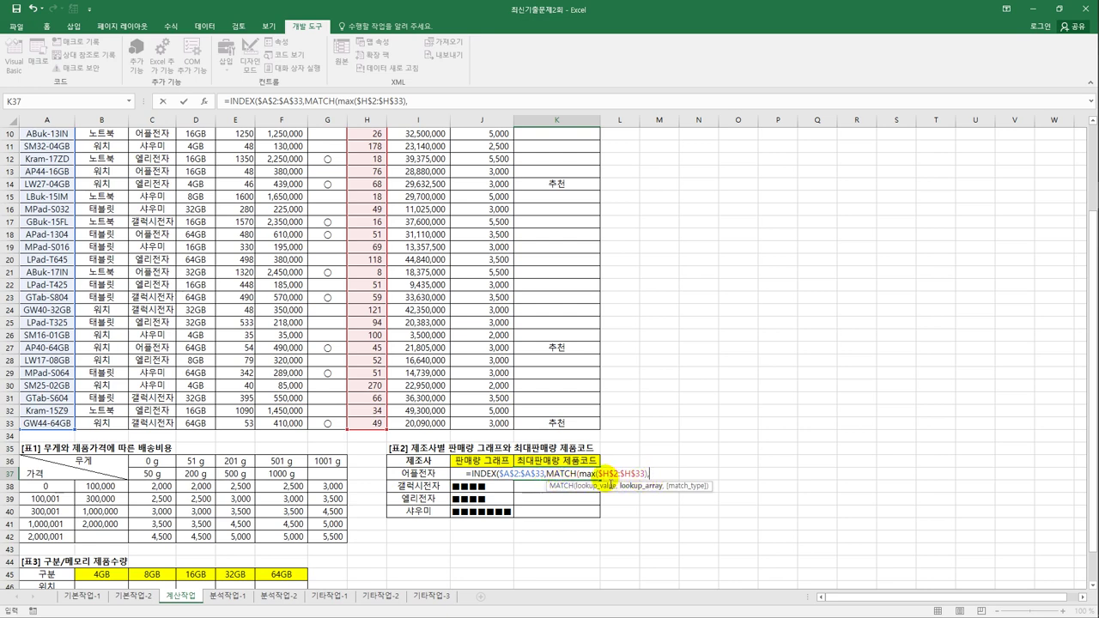
pyautogui.click(604, 478)
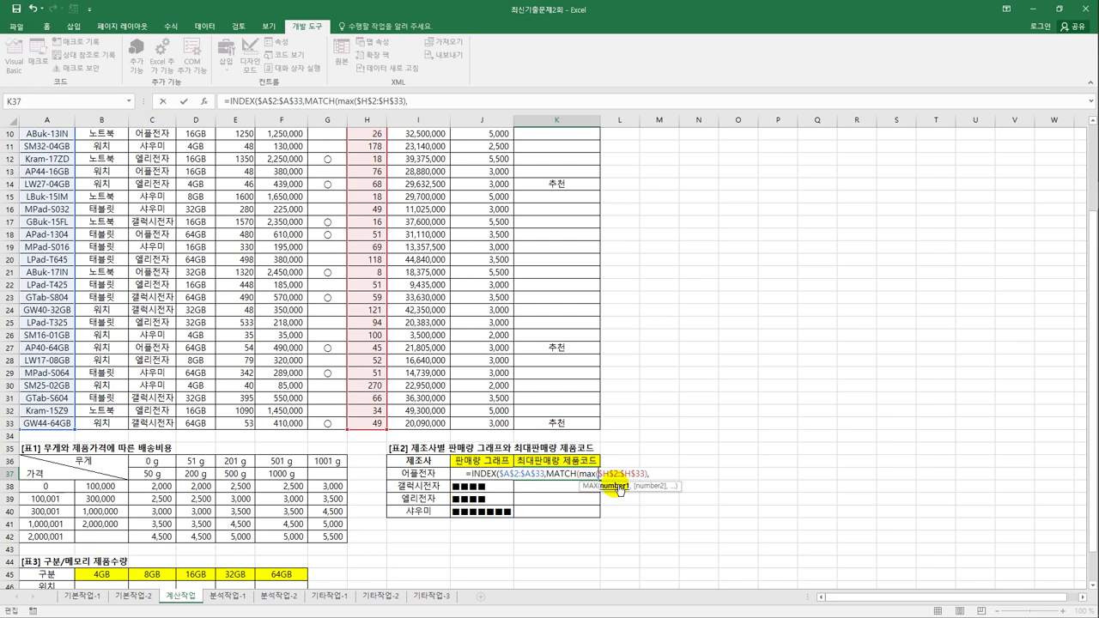
pyautogui.write('(')
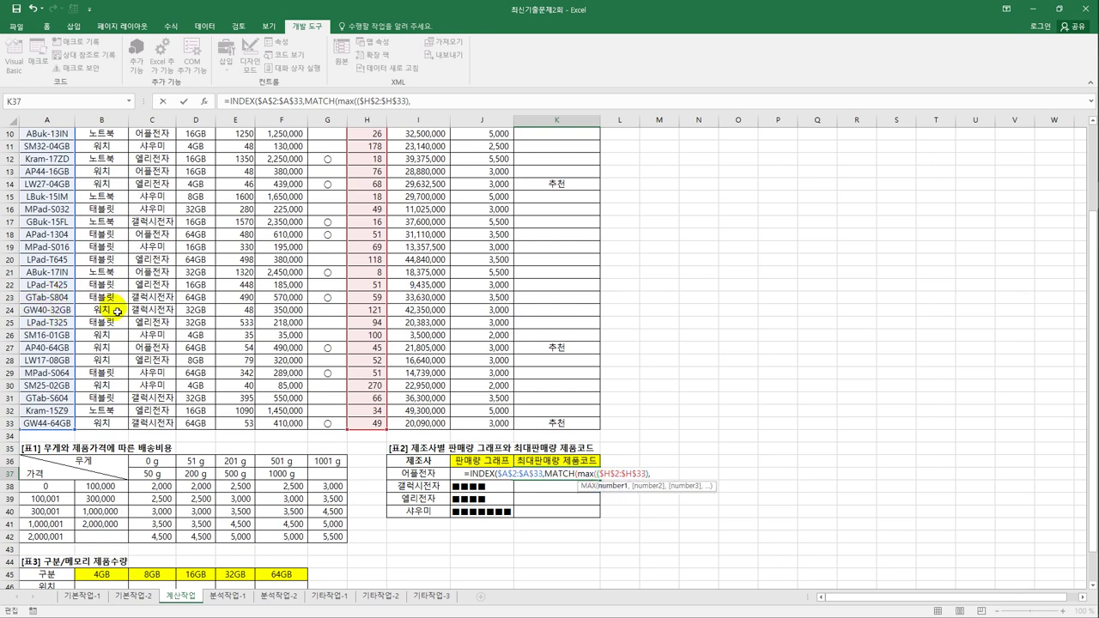
pyautogui.scroll(3, 118, 311)
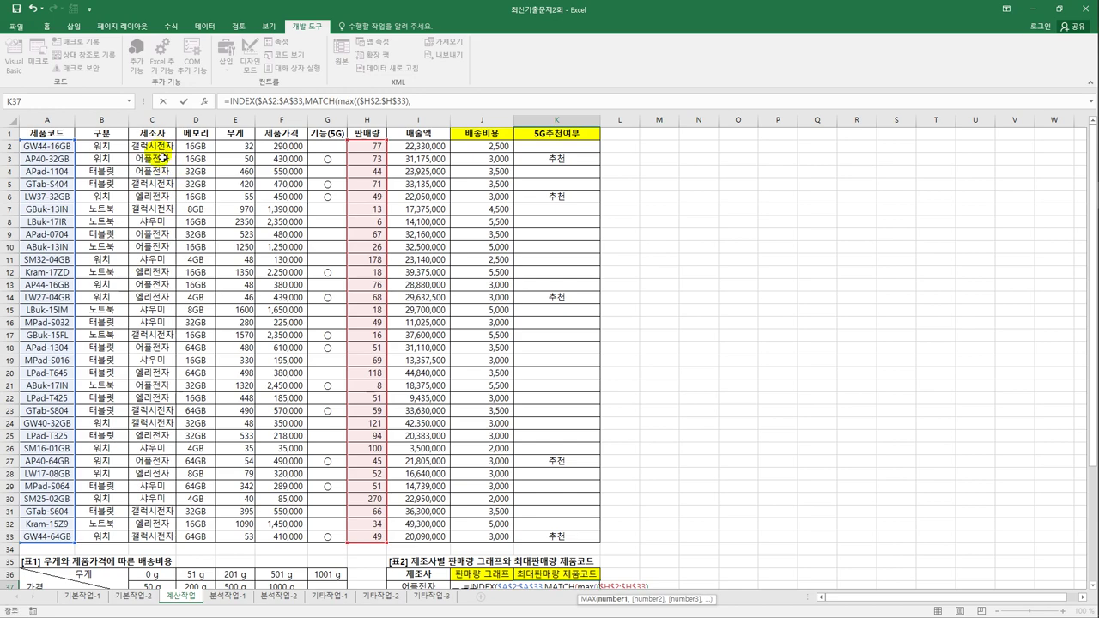
pyautogui.moveTo(163, 150); pyautogui.dragTo(163, 542)
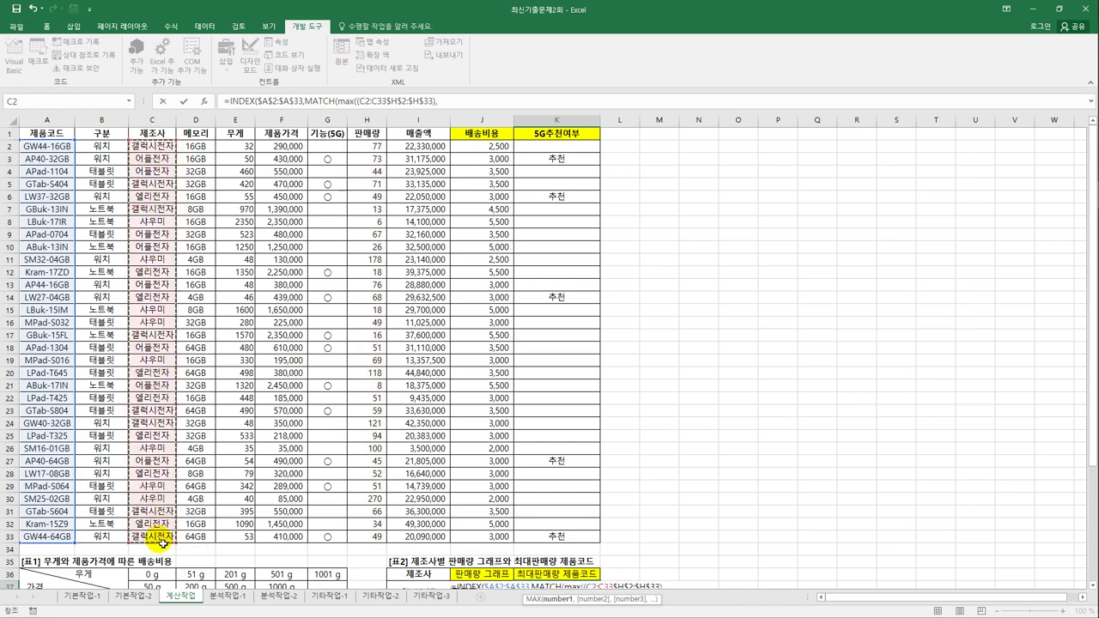
pyautogui.scroll(-6, 158, 539)
pyautogui.press('F4')
pyautogui.write('=')
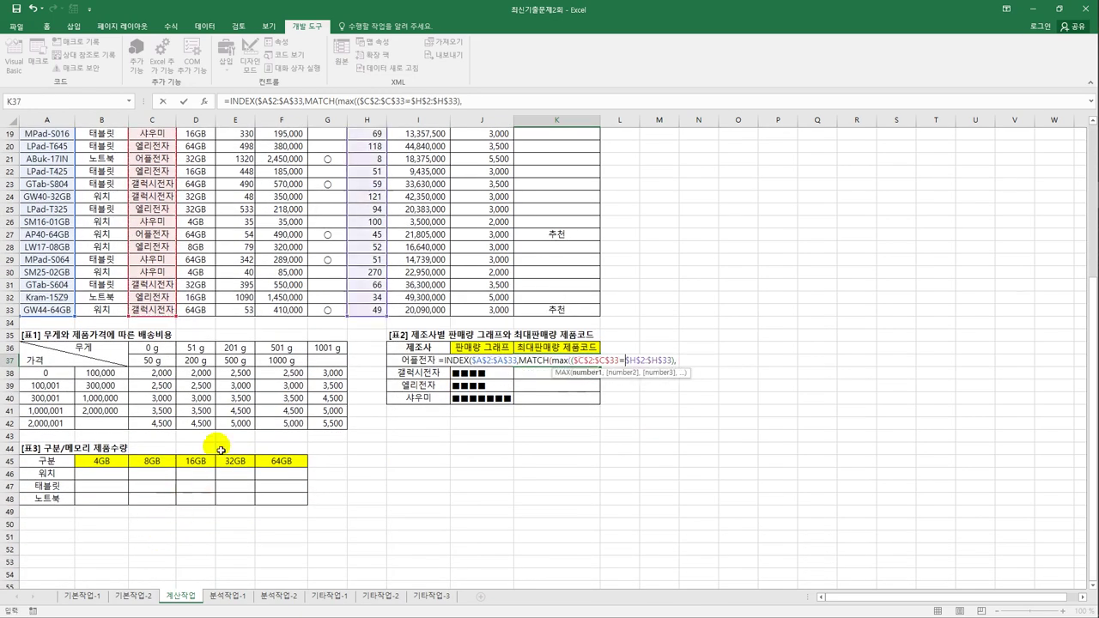
pyautogui.click(396, 362)
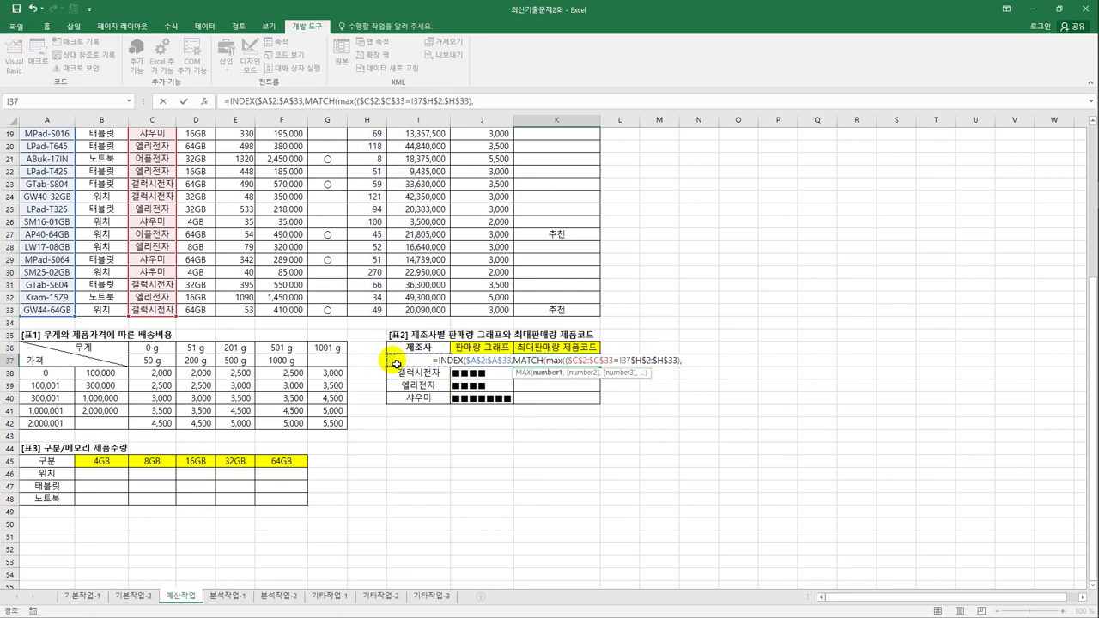
pyautogui.write(')')
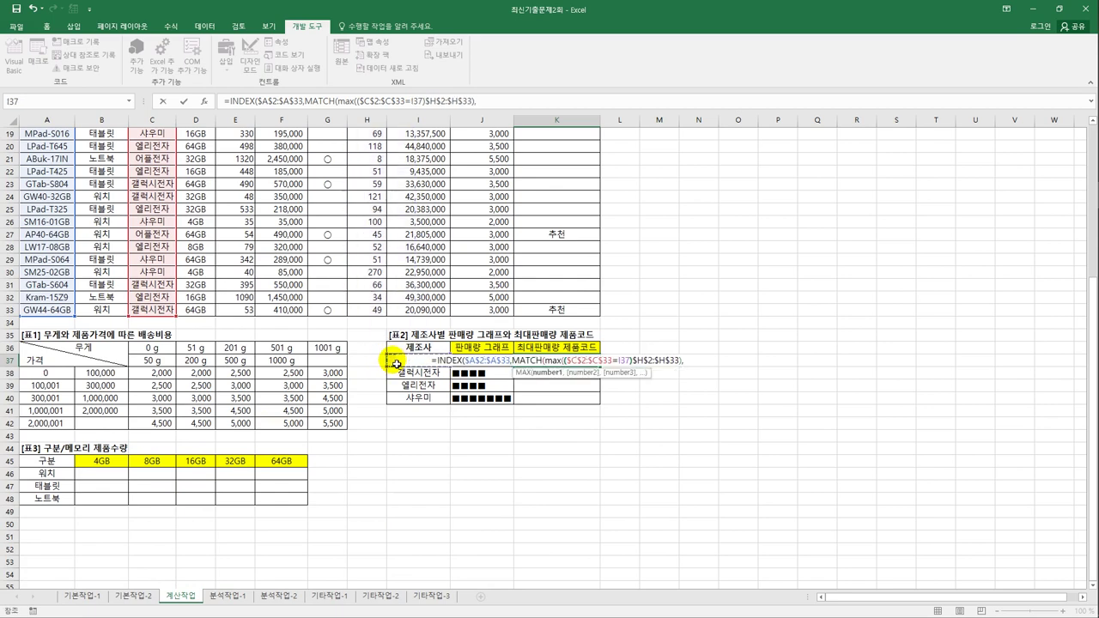
pyautogui.write('*')
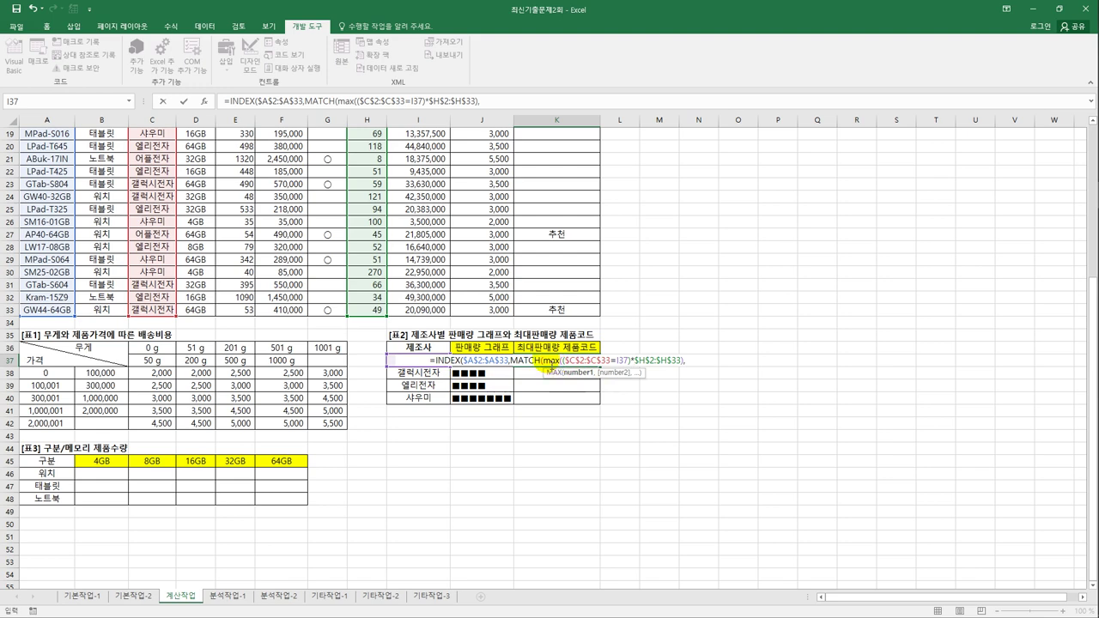
# Highlight the MAX expression and its argument in the formula, and discard the unfinished entry in K37
pyautogui.moveTo(546, 361); pyautogui.dragTo(686, 375)
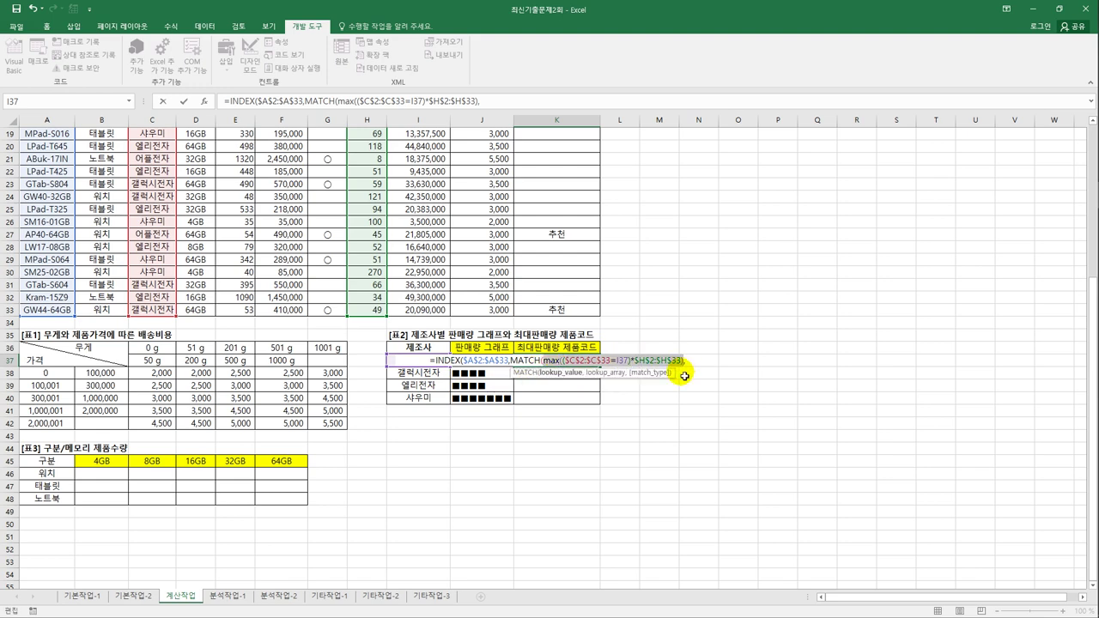
pyautogui.click(365, 109)
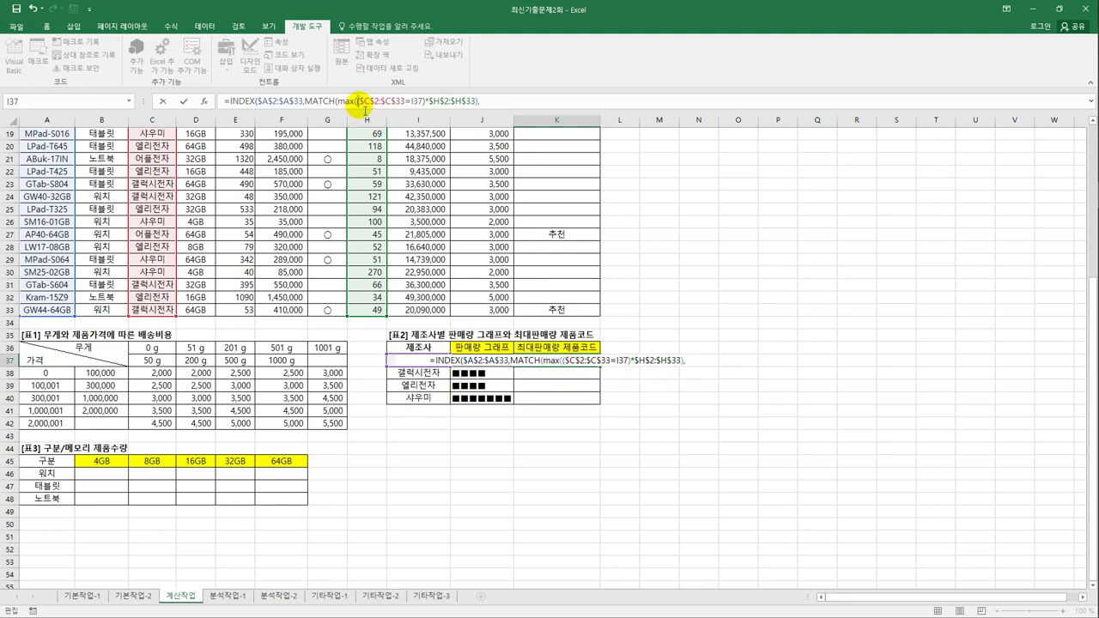
pyautogui.moveTo(363, 105); pyautogui.dragTo(480, 102)
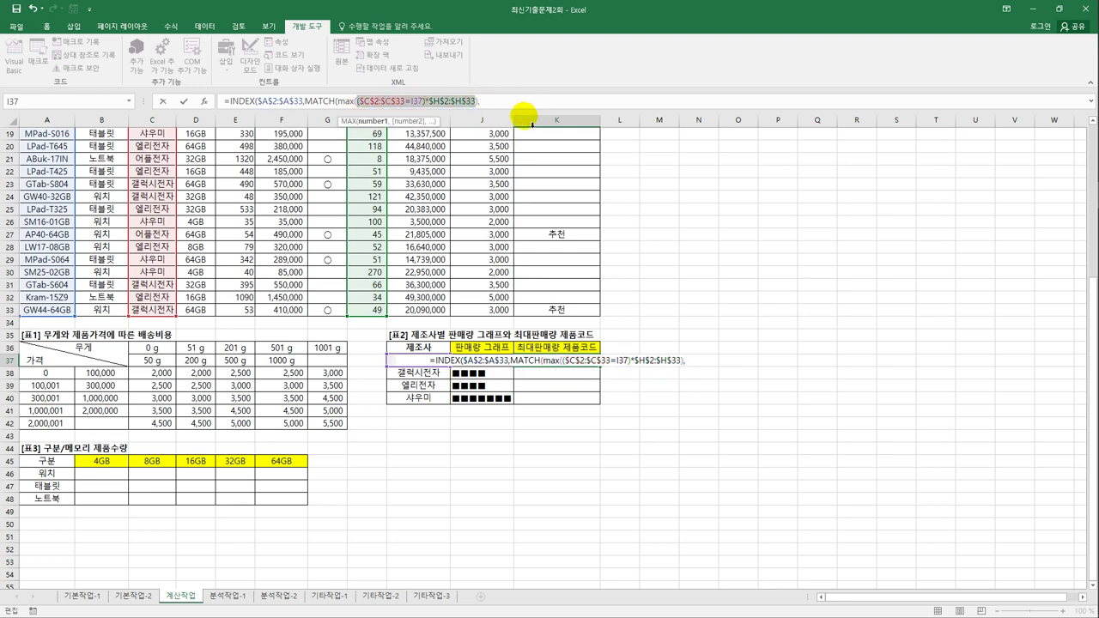
pyautogui.write('c')
pyautogui.press('Escape')
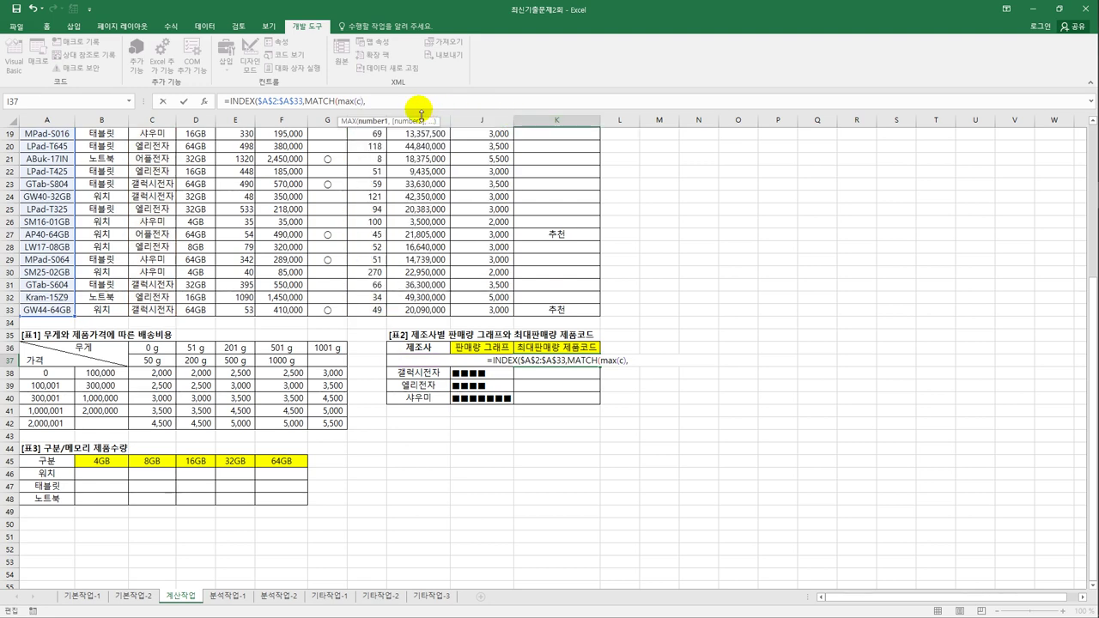
pyautogui.press('Escape')
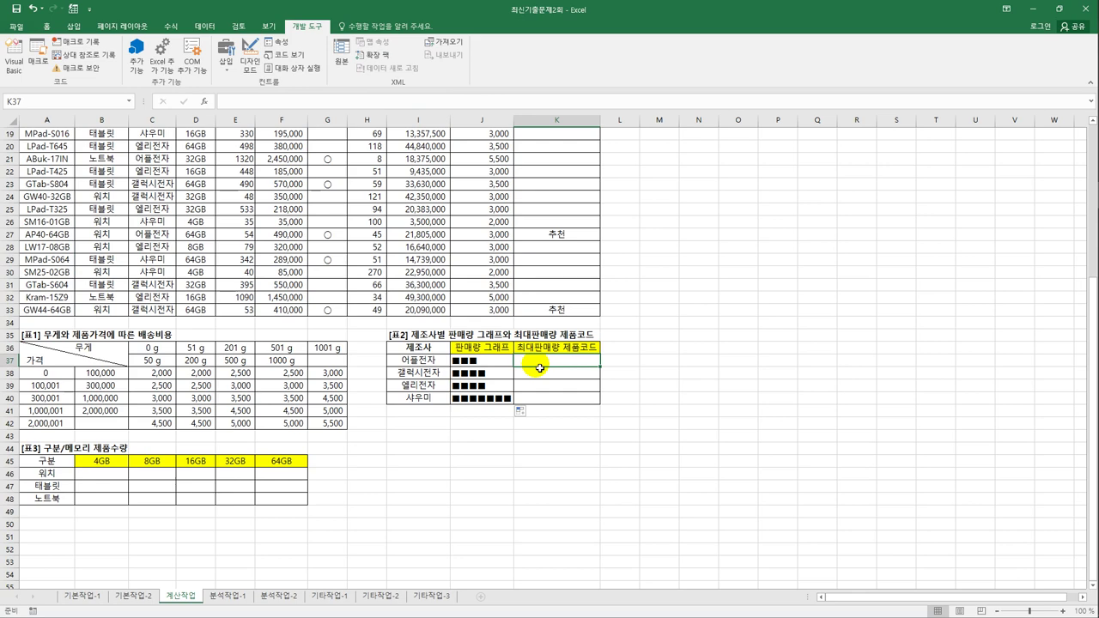
# Restart the formula in K37 with INDEX, using the absolute 제품코드 range $A$2:$A$33 as its array
pyautogui.write('=i')
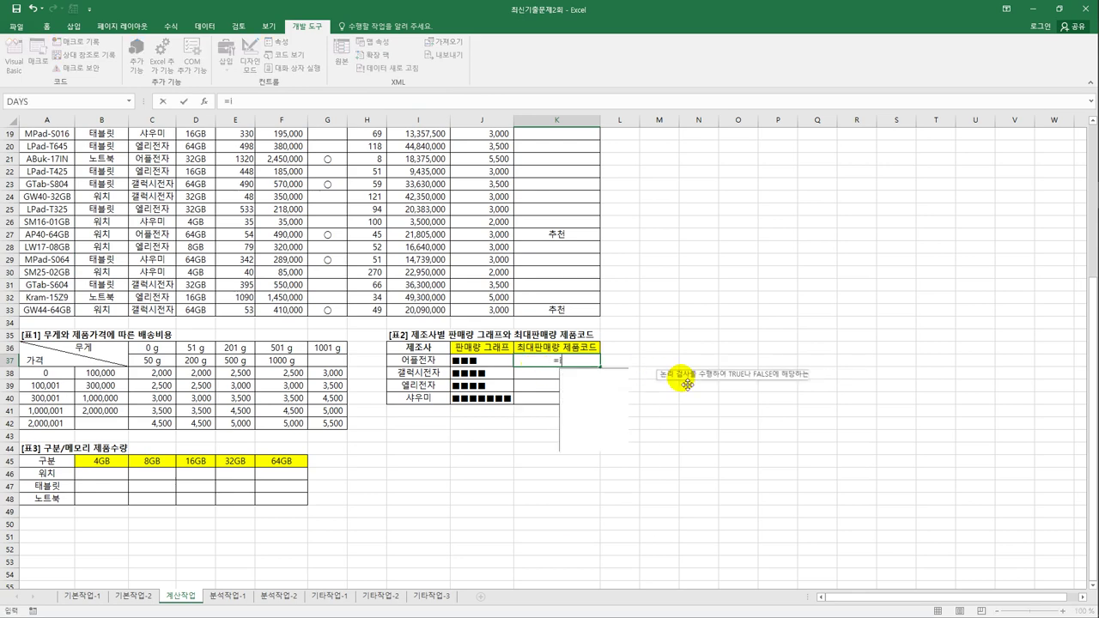
pyautogui.write('nd')
pyautogui.doubleClick(618, 371)
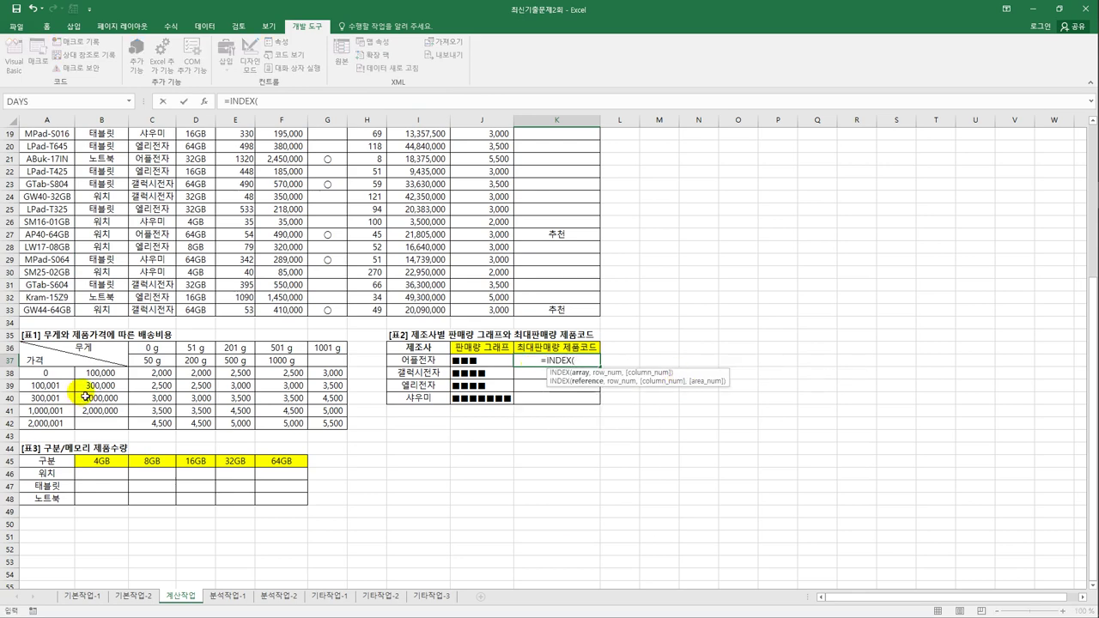
pyautogui.scroll(6, 86, 395)
pyautogui.moveTo(39, 146); pyautogui.dragTo(51, 539)
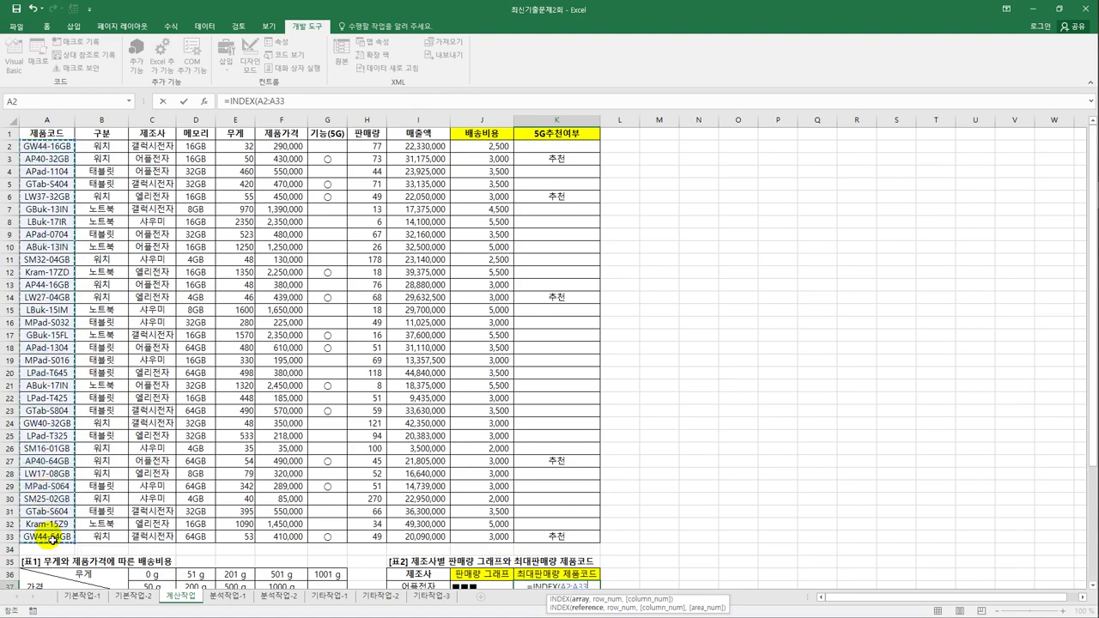
pyautogui.scroll(-6, 51, 539)
pyautogui.press('F4')
pyautogui.write(',')
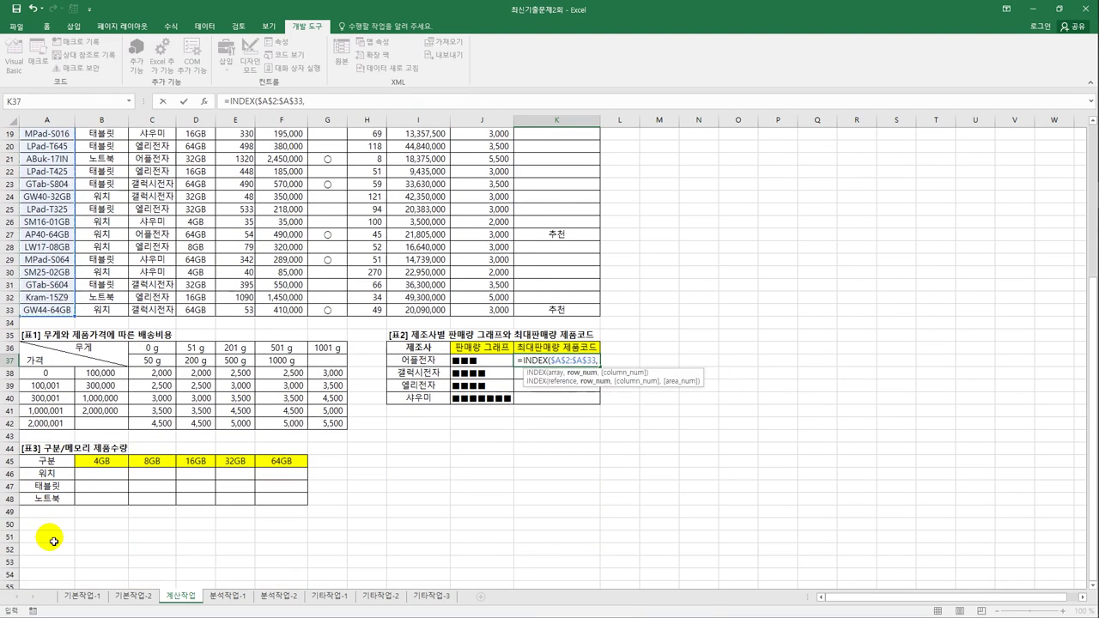
# Nest MATCH as the INDEX row number, starting its MAX lookup value with the condition ($C$2:$C$33=I37) and a multiplication sign
pyautogui.write('ma')
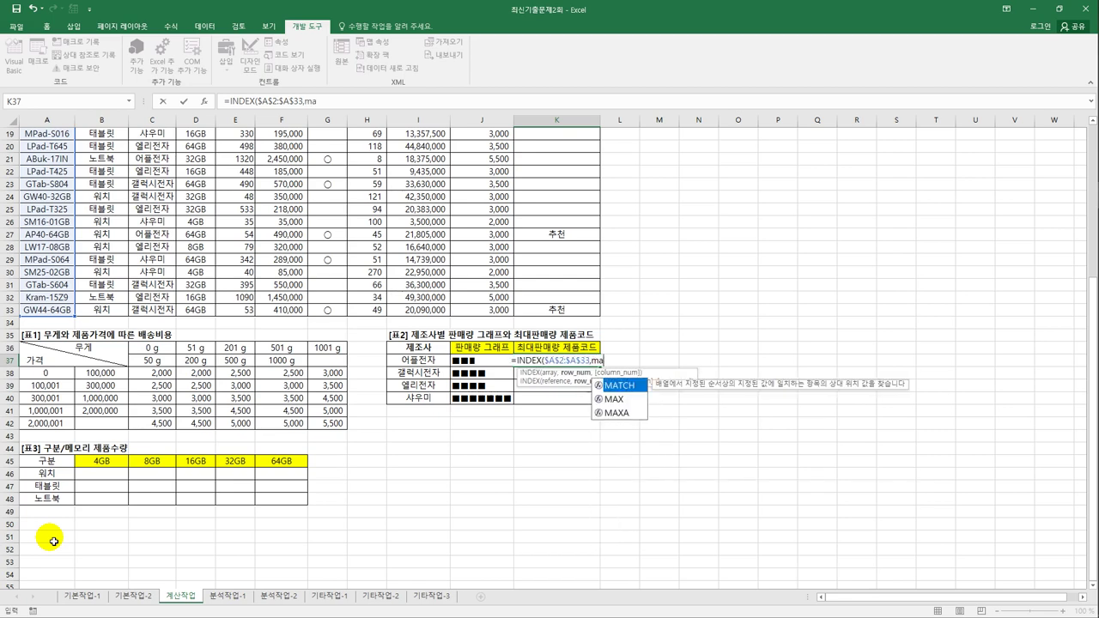
pyautogui.write('tch(max(')
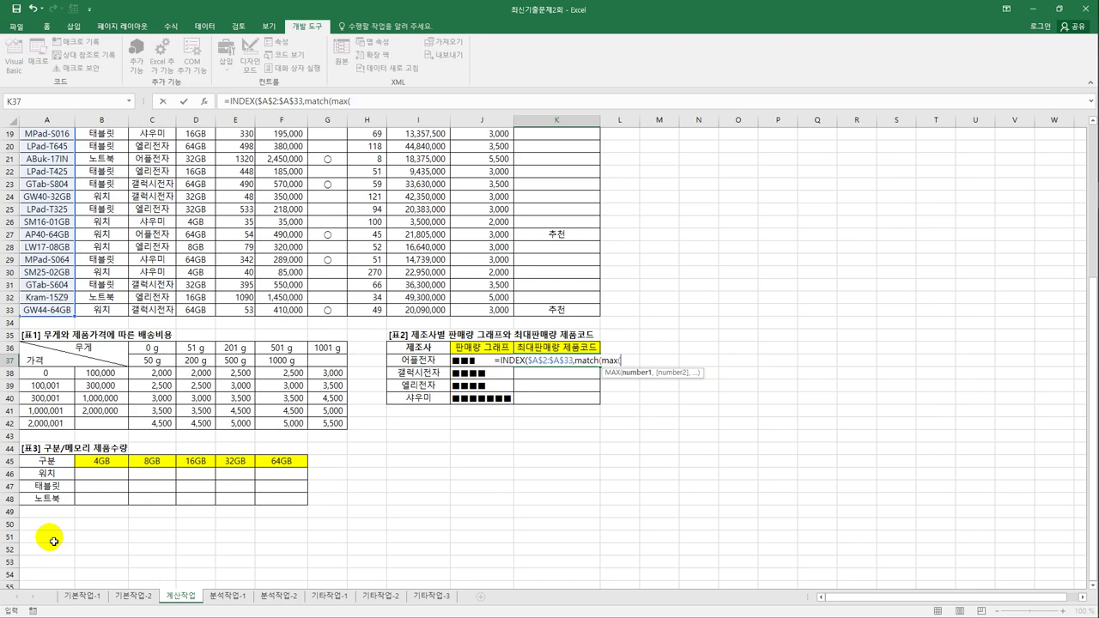
pyautogui.write('(')
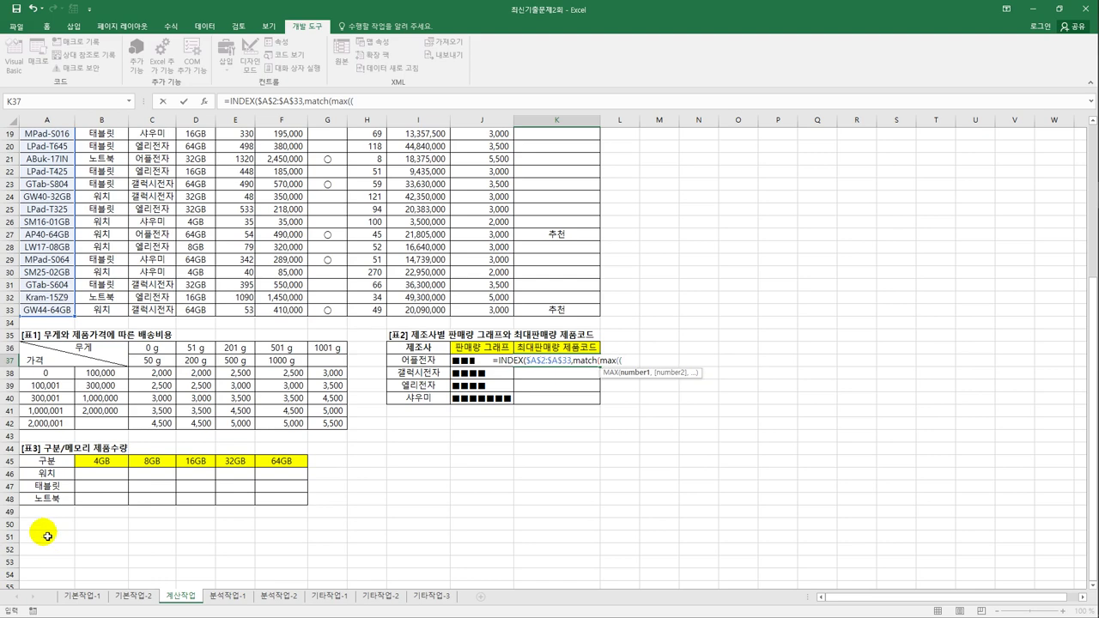
pyautogui.scroll(6, 129, 420)
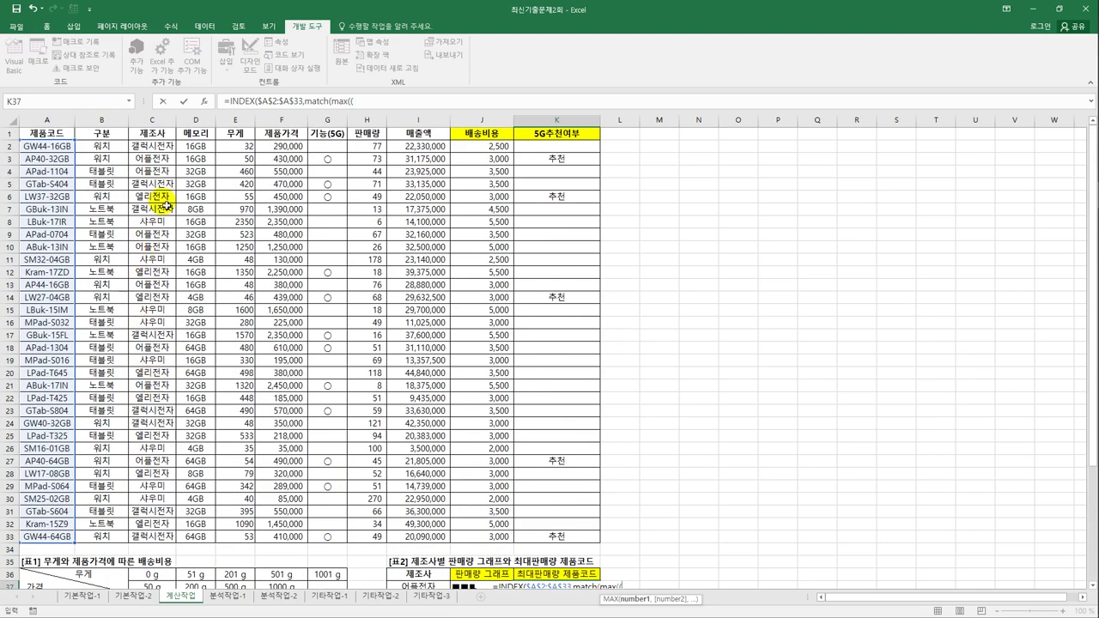
pyautogui.moveTo(164, 150); pyautogui.dragTo(150, 537)
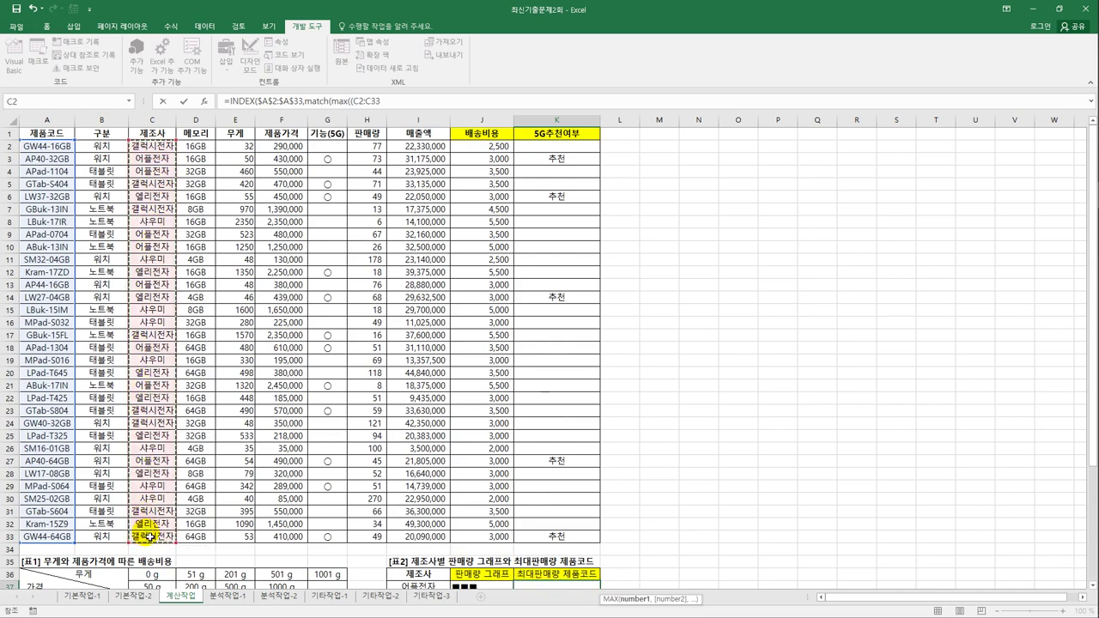
pyautogui.press('F4')
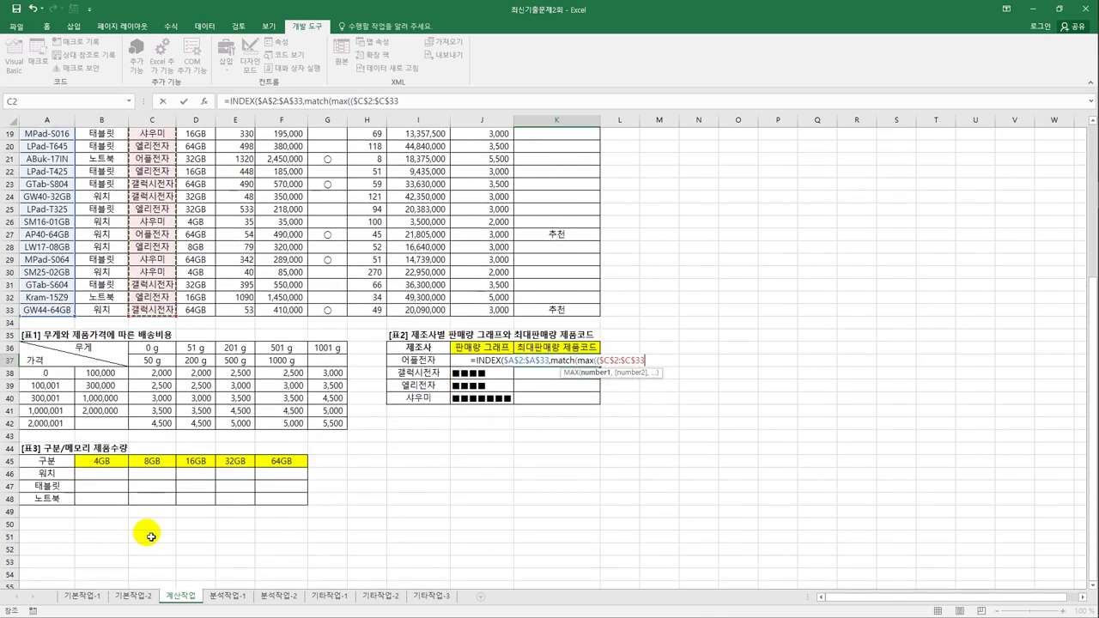
pyautogui.write('=')
pyautogui.click(436, 363)
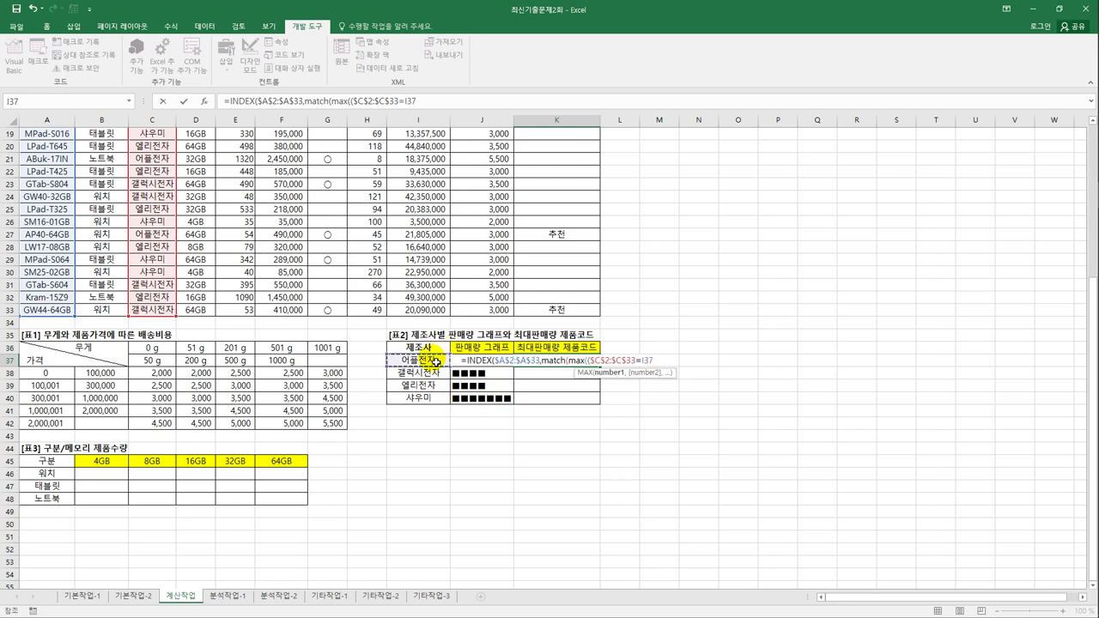
pyautogui.write(')*')
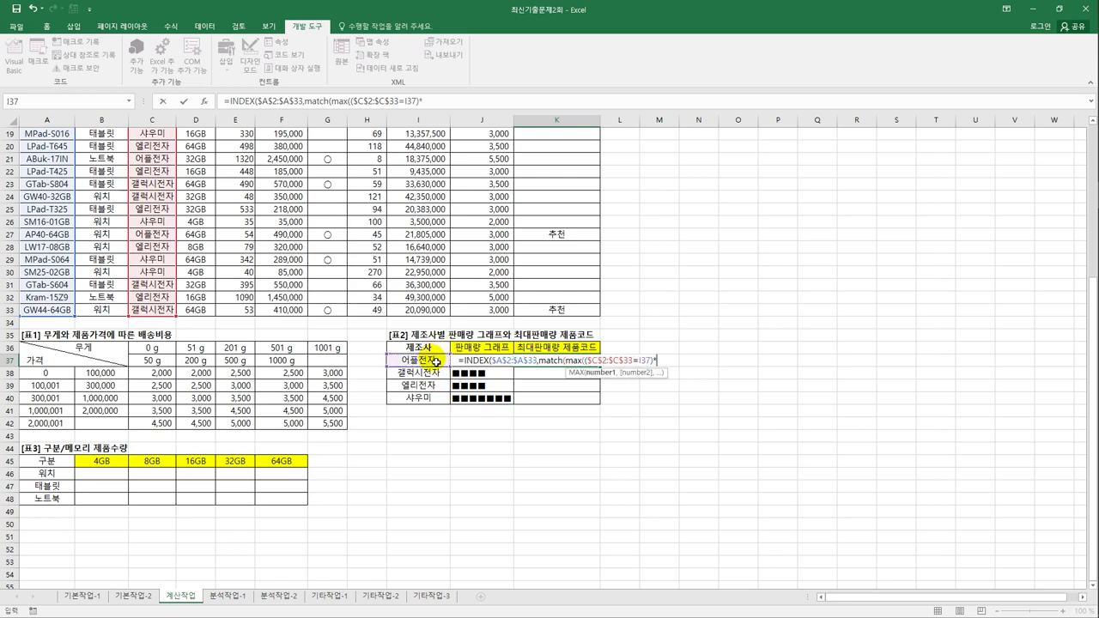
# Multiply the condition inside MAX by the absolute 판매량 range $H$2:$H$33 and close the MAX function
pyautogui.scroll(5, 515, 450)
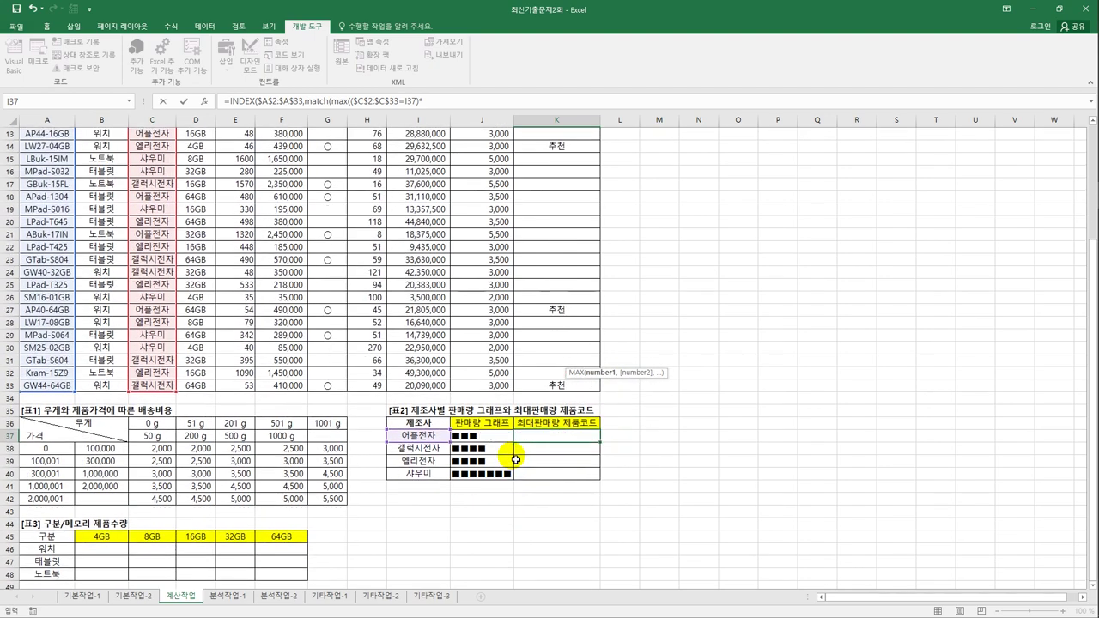
pyautogui.scroll(1, 515, 451)
pyautogui.moveTo(367, 146); pyautogui.dragTo(363, 537)
pyautogui.press('F4')
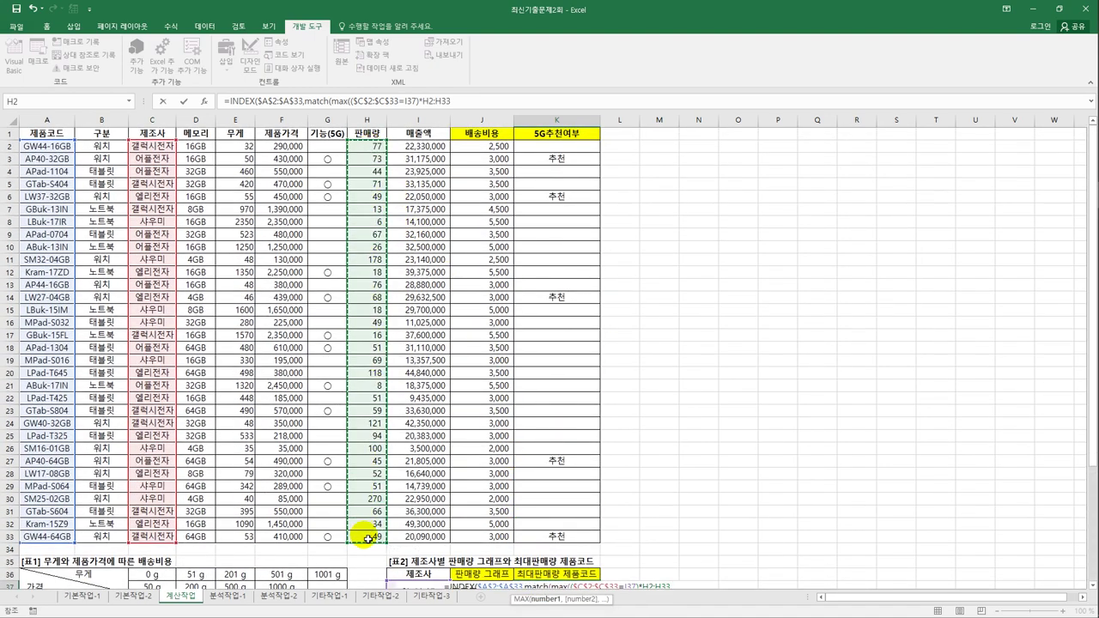
pyautogui.scroll(-3, 368, 539)
pyautogui.scroll(-3, 368, 539)
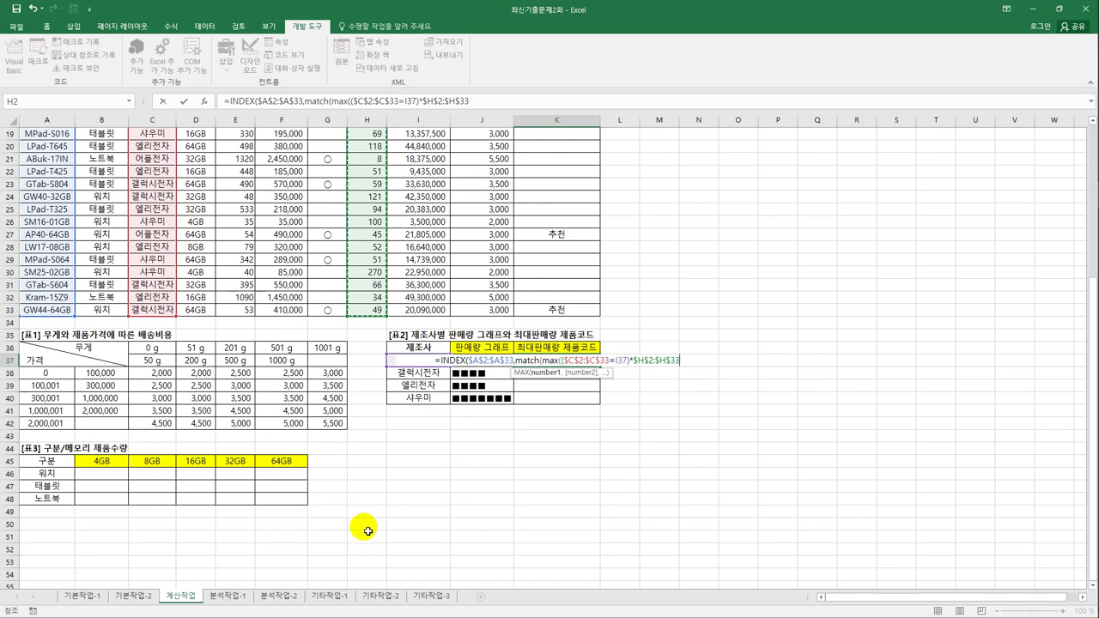
pyautogui.write(')')
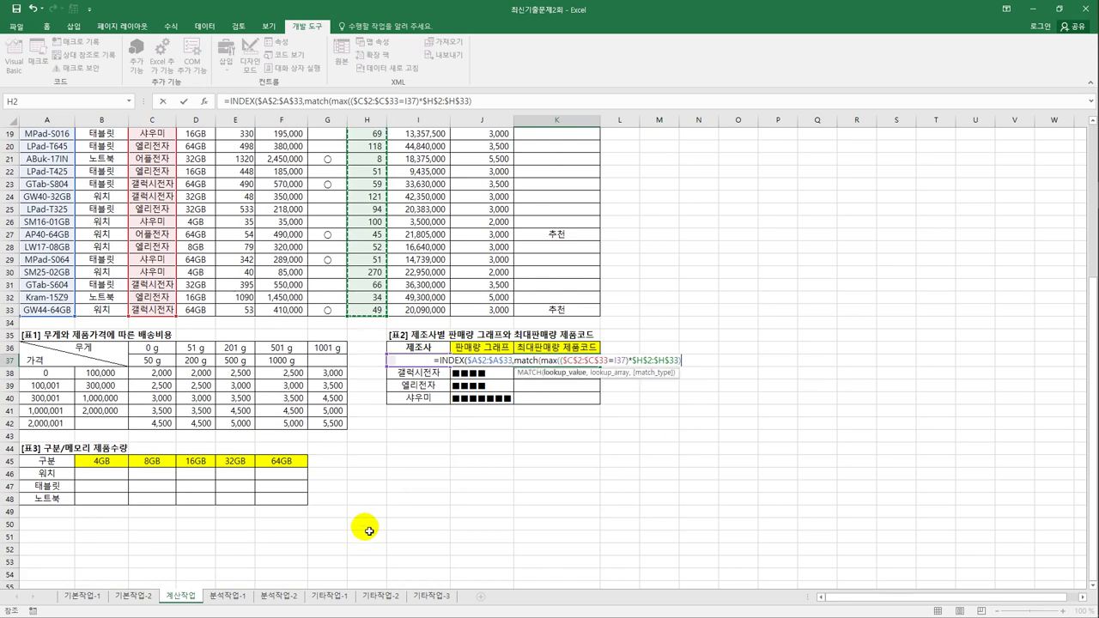
# Begin MATCH's lookup array with the condition ($C$2:$C$33=I37) followed by a multiplication sign
pyautogui.write(',(')
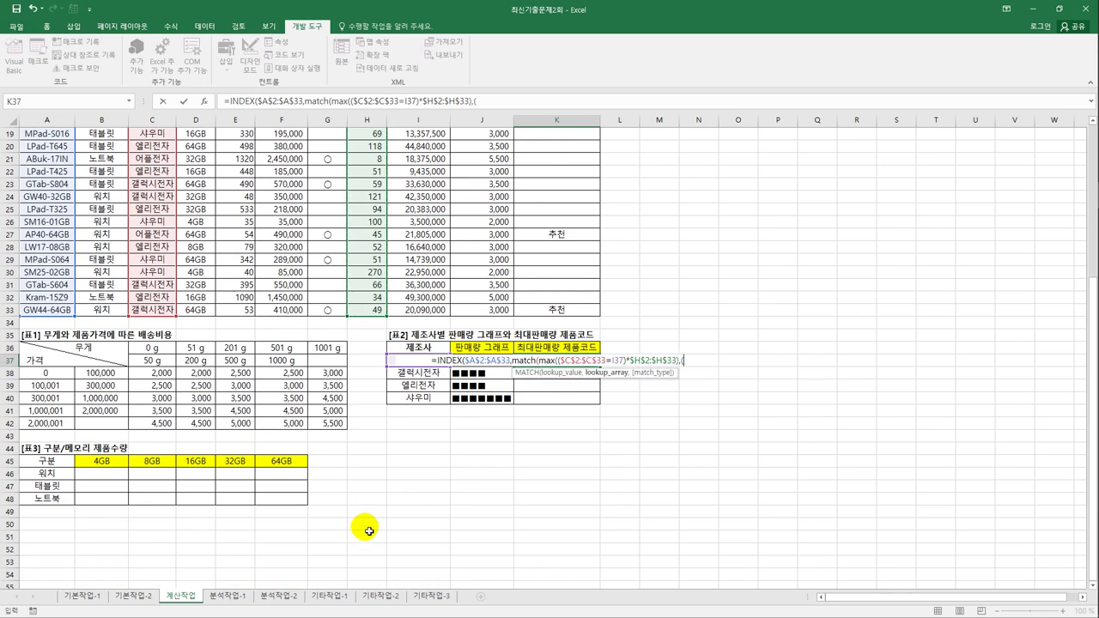
pyautogui.scroll(3, 267, 407)
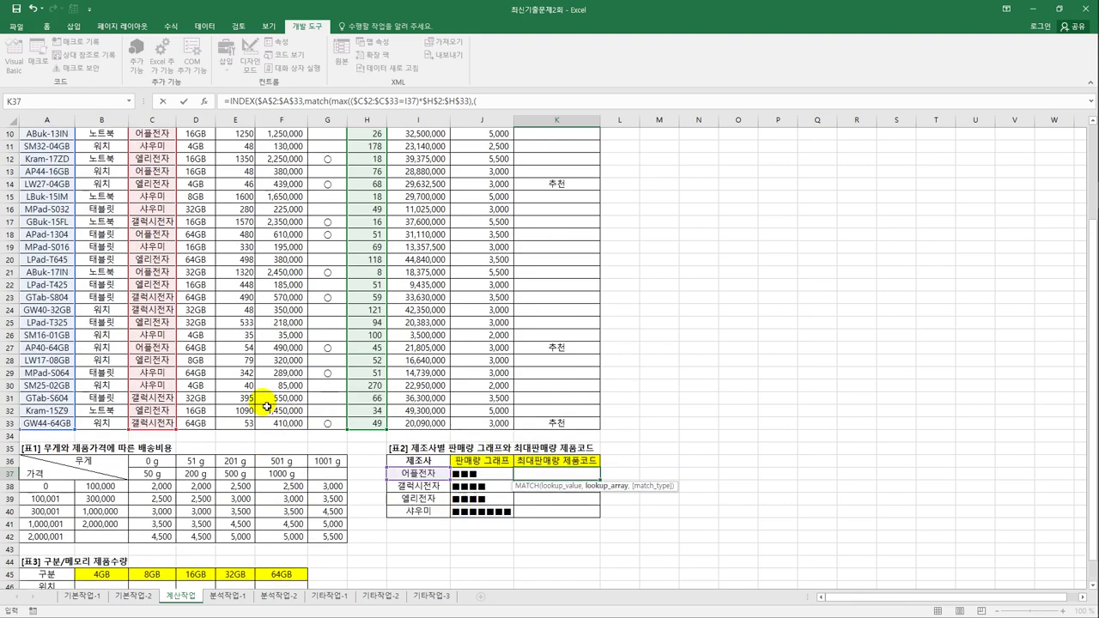
pyautogui.scroll(3, 267, 408)
pyautogui.click(153, 146)
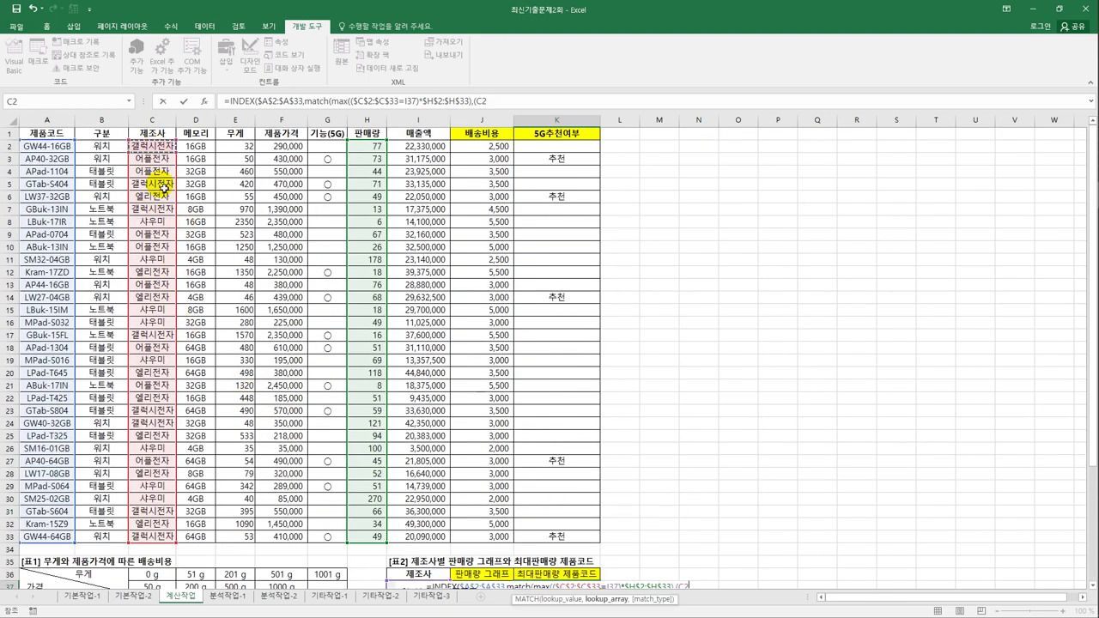
pyautogui.moveTo(164, 186); pyautogui.dragTo(153, 537)
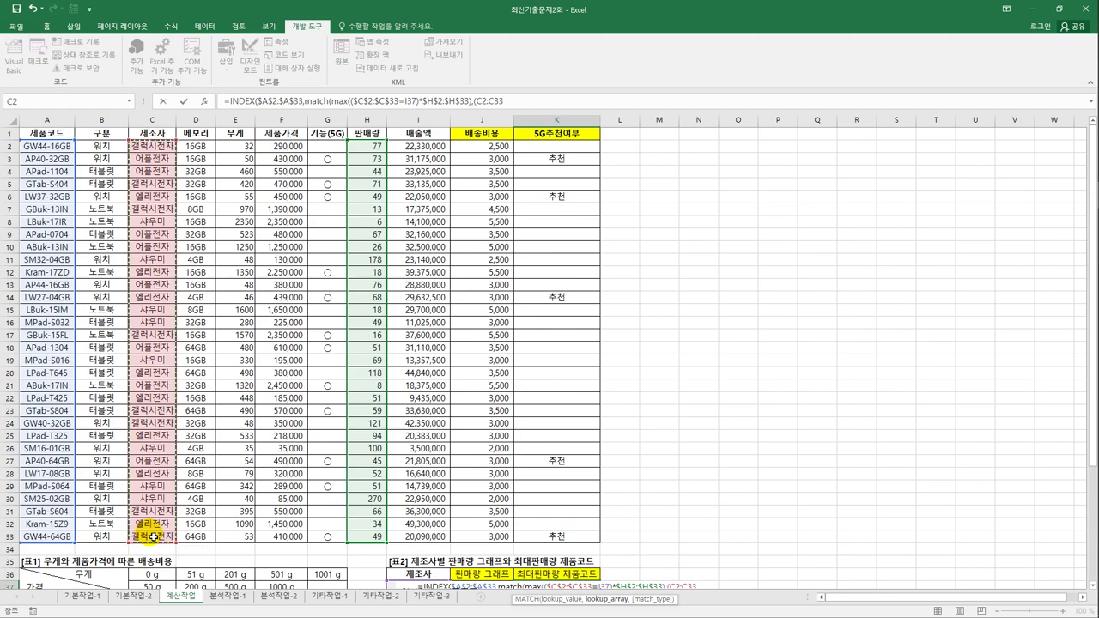
pyautogui.press('F4')
pyautogui.write('=')
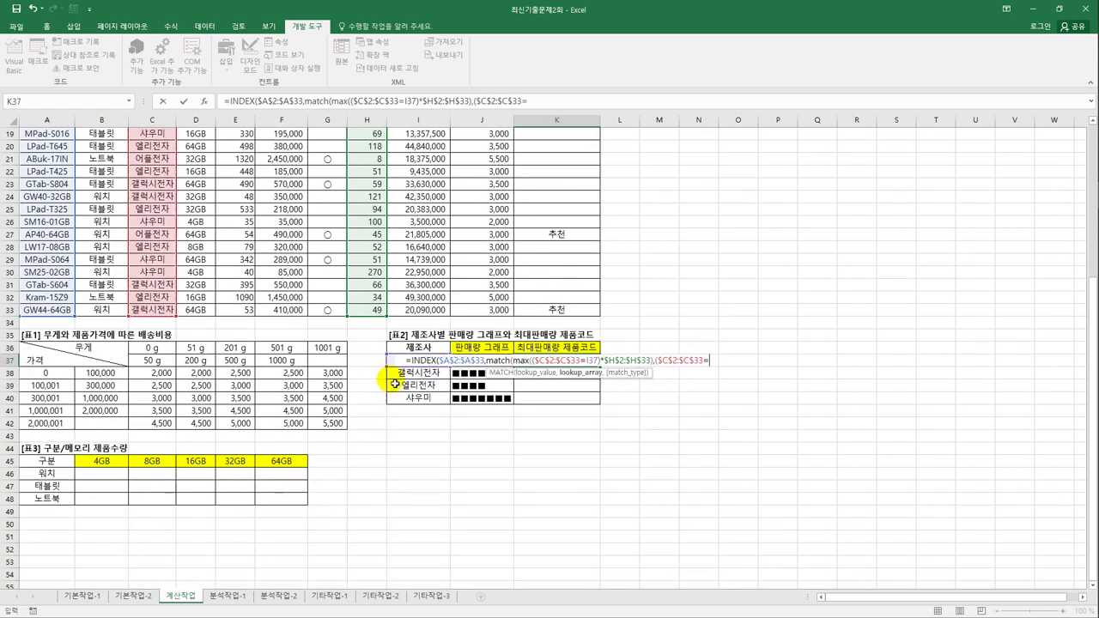
pyautogui.press('Left')
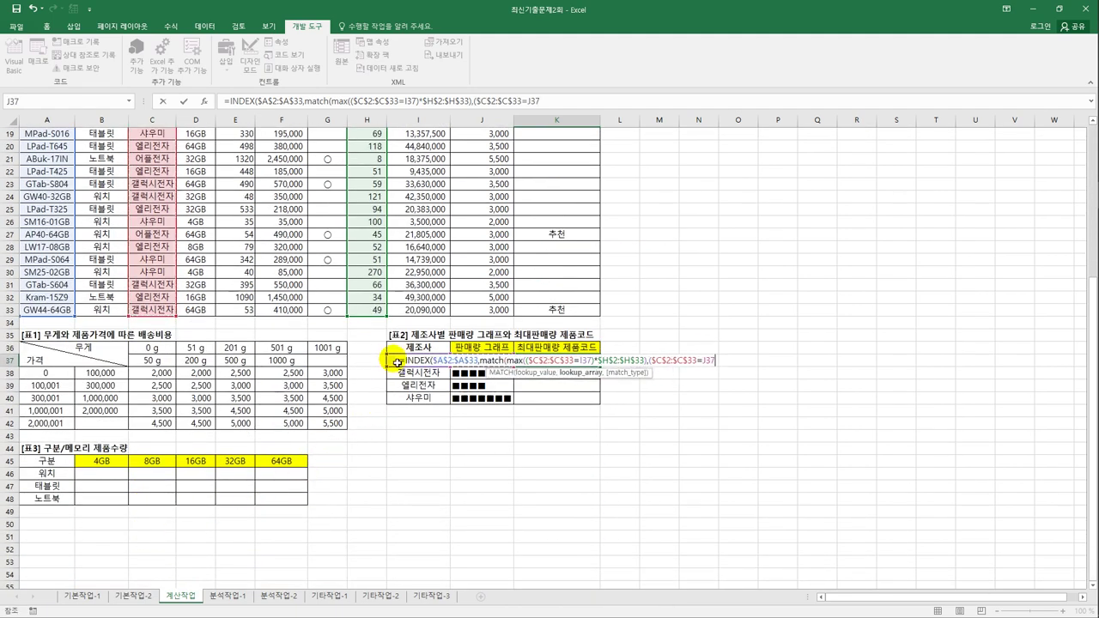
pyautogui.click(397, 363)
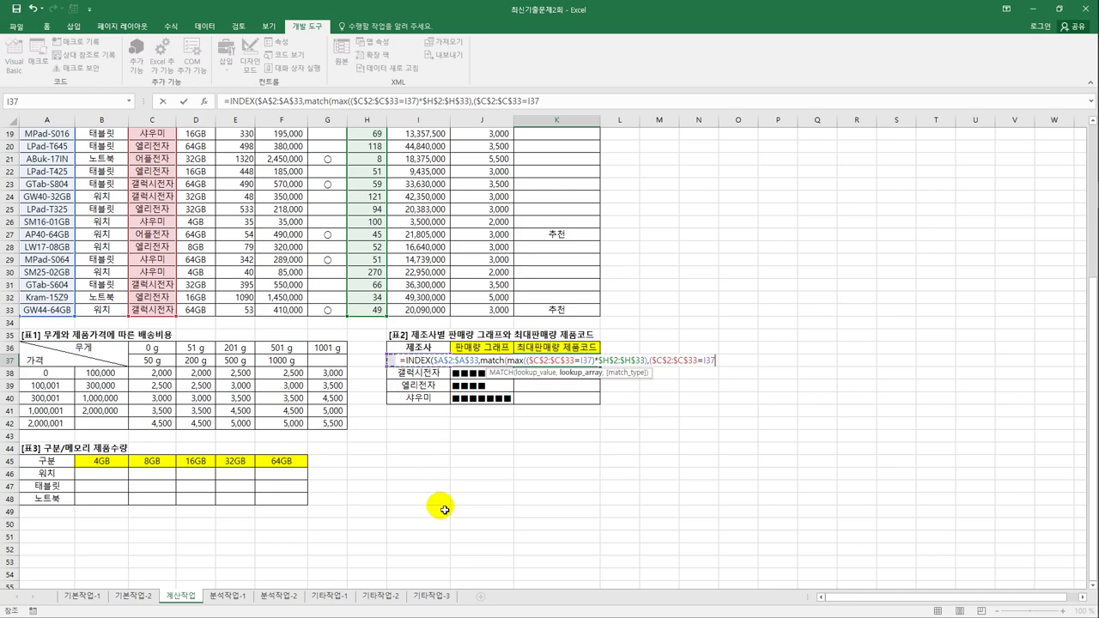
pyautogui.write(')*')
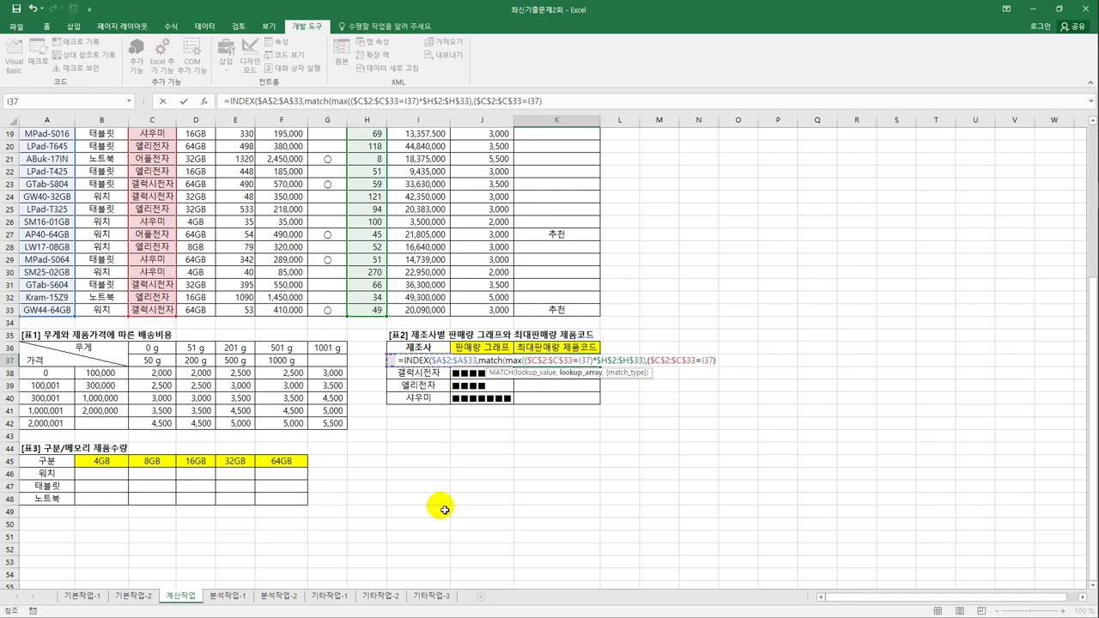
# Complete MATCH's lookup array by multiplying the condition by the absolute 판매량 range $H$2:$H$33
pyautogui.scroll(6, 429, 483)
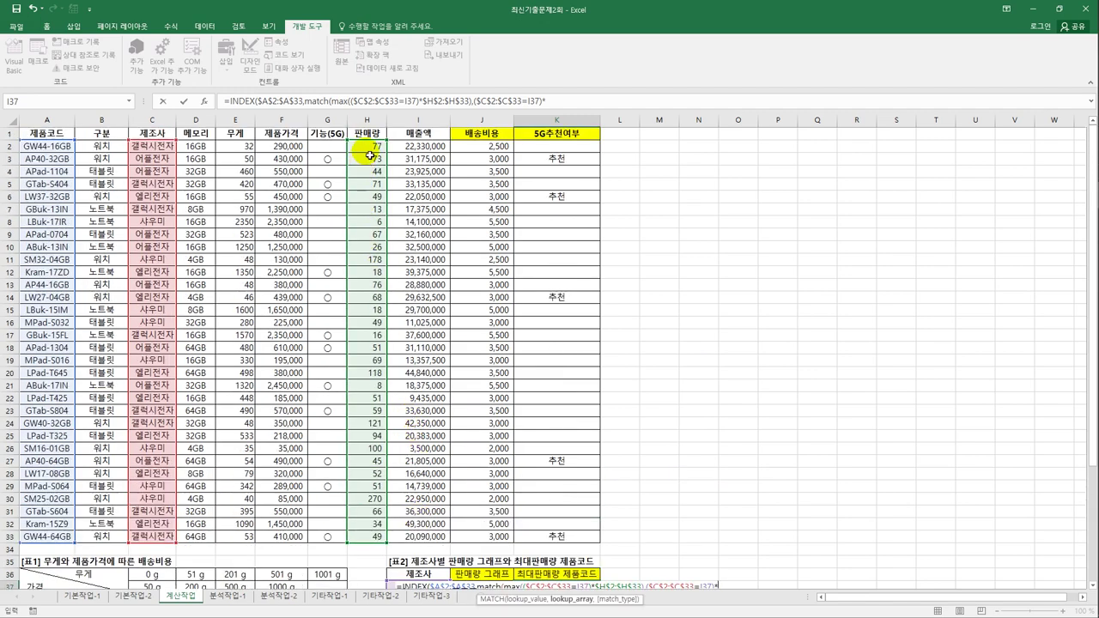
pyautogui.moveTo(365, 146); pyautogui.dragTo(368, 539)
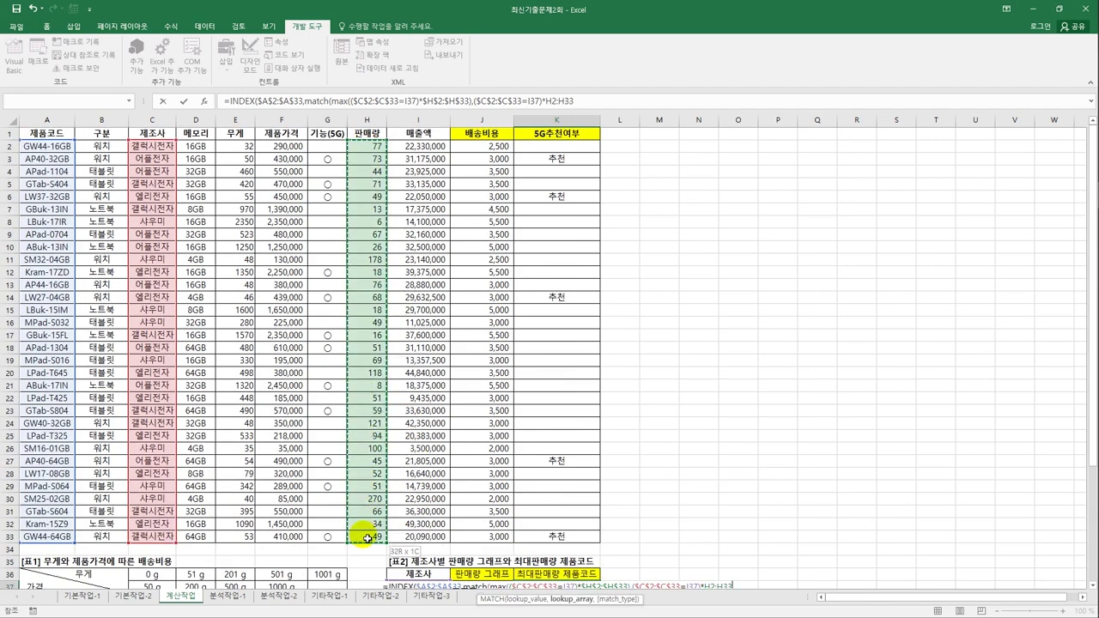
pyautogui.press('F4')
pyautogui.scroll(-6, 367, 539)
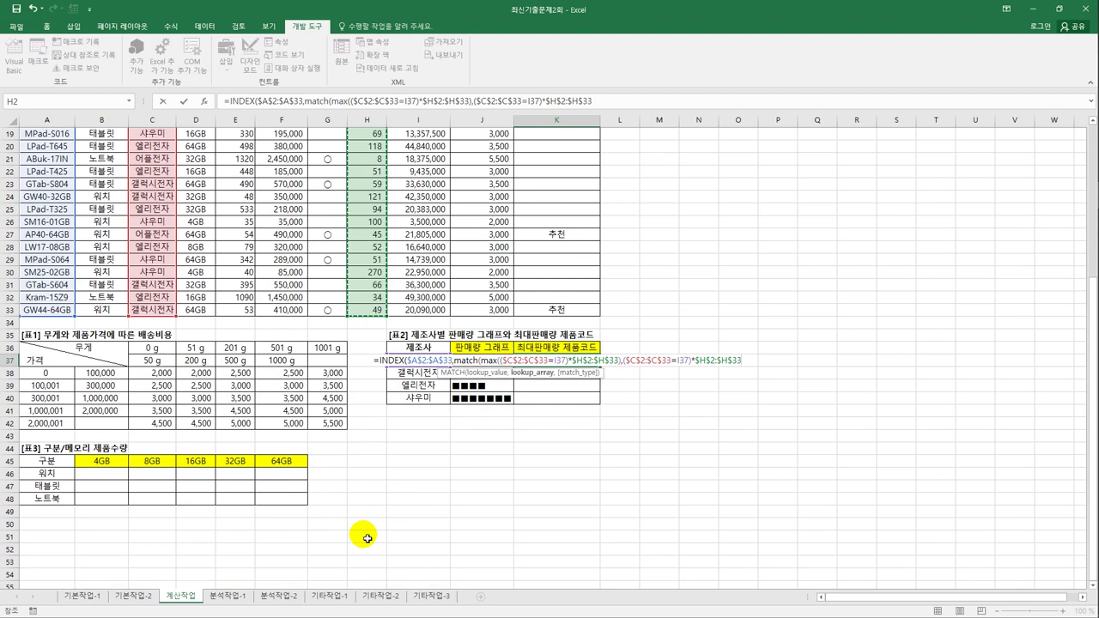
# Set the match type to 0, enter K37 as an array formula, and fill it down through K40
pyautogui.write(',')
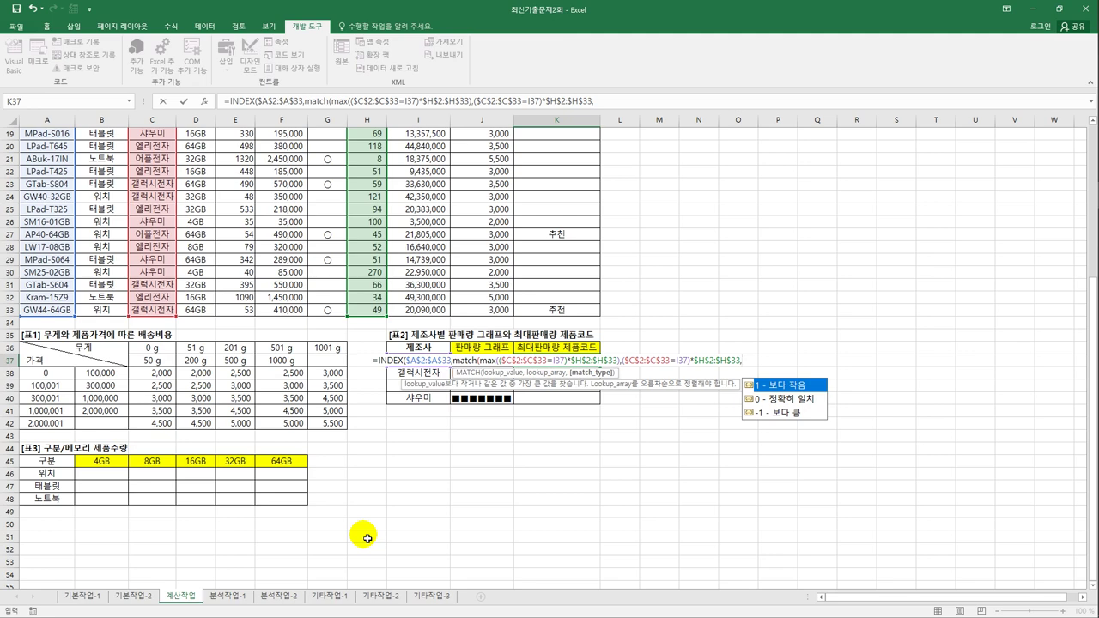
pyautogui.write('0')
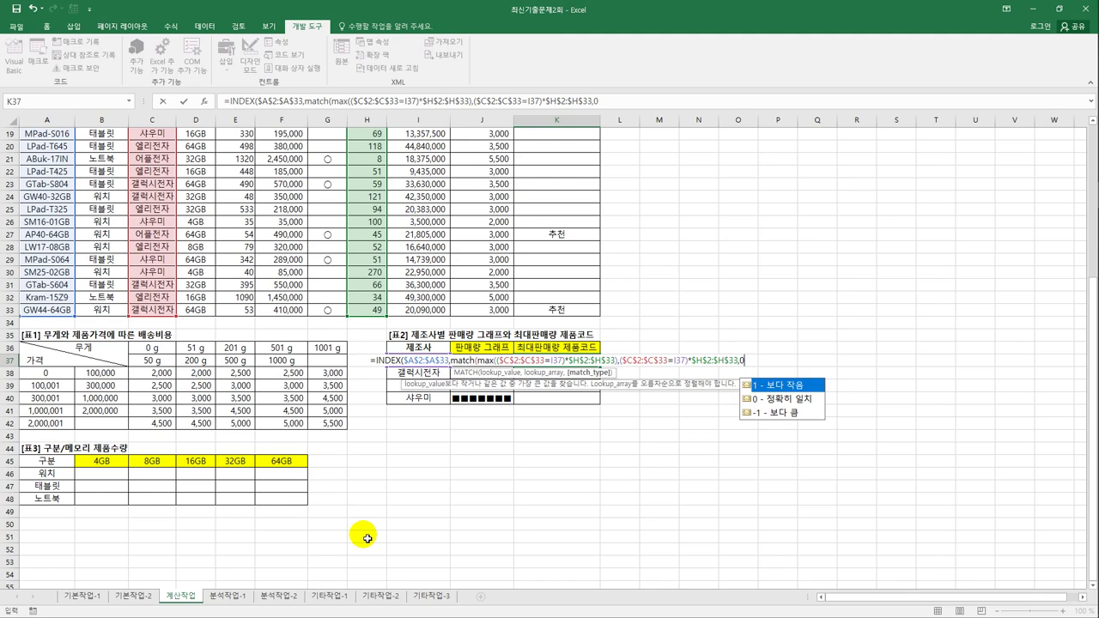
pyautogui.write(')')
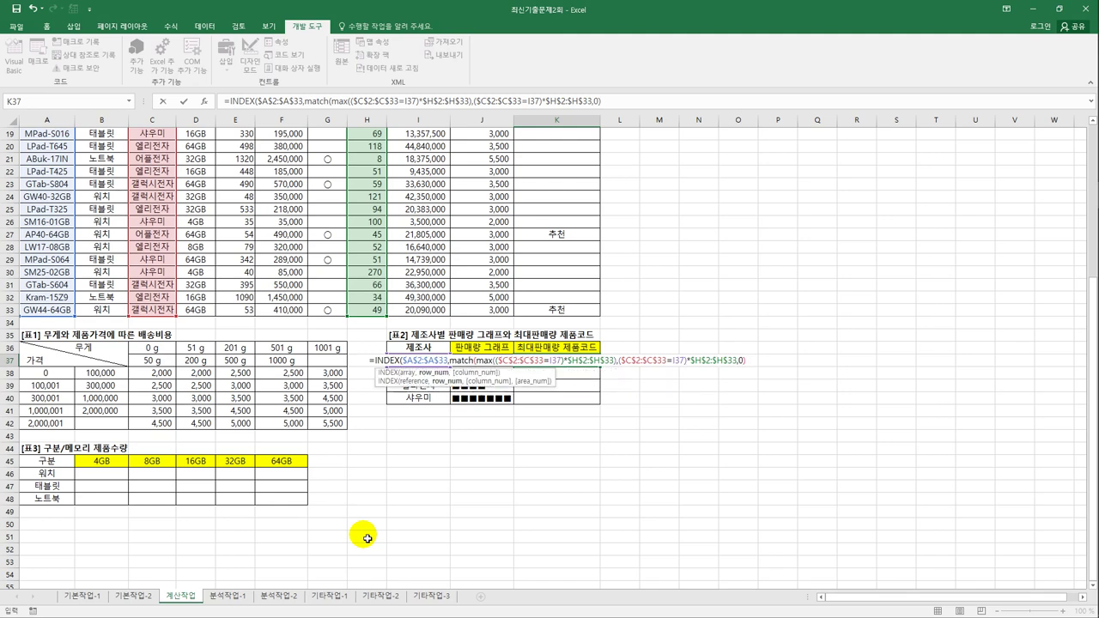
pyautogui.write(')')
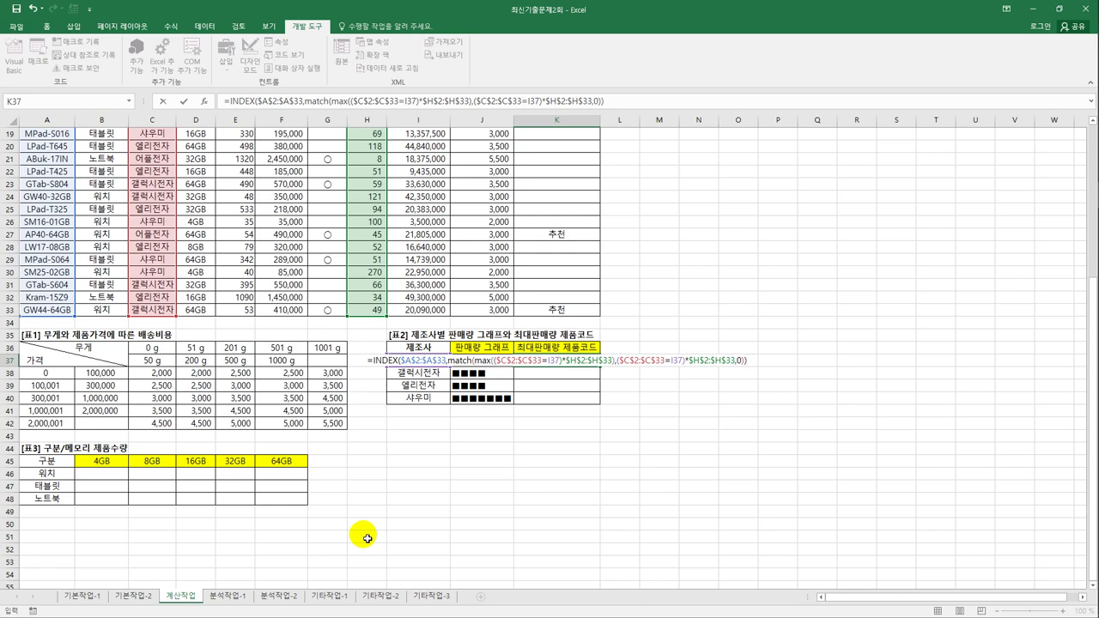
pyautogui.hotkey('ctrl', 'shift', 'Return')
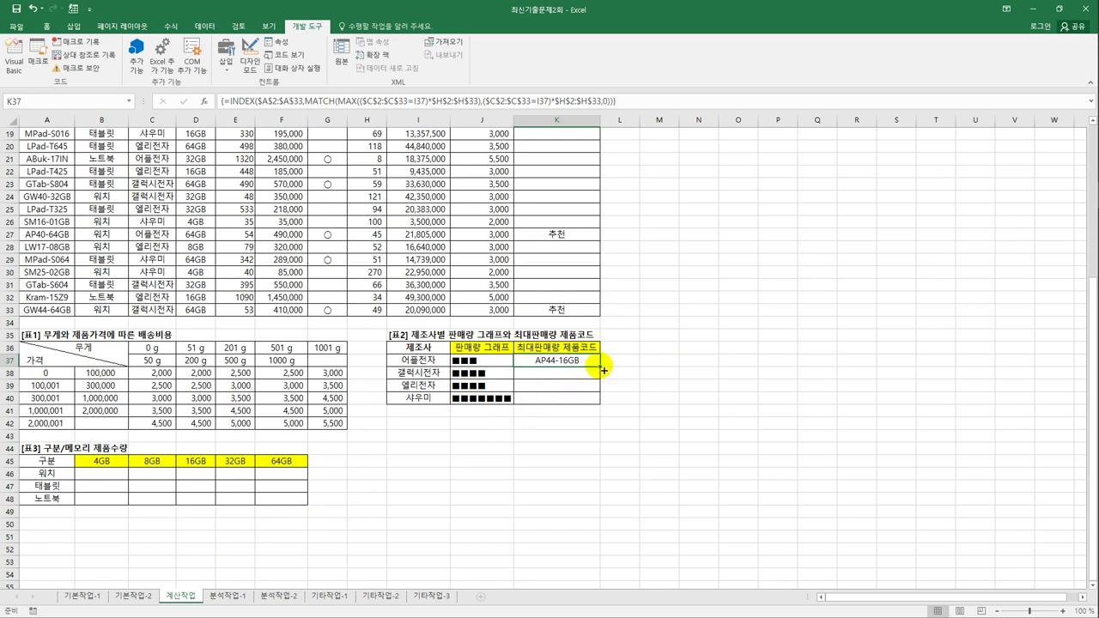
pyautogui.moveTo(600, 374); pyautogui.dragTo(600, 405)
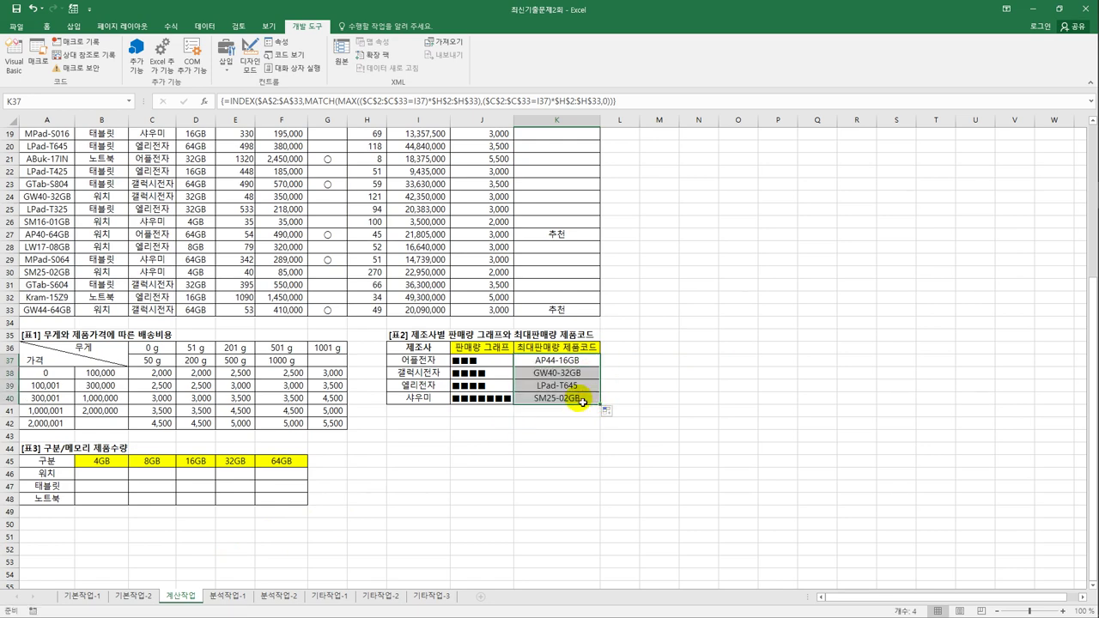
pyautogui.scroll(4, 575, 400)
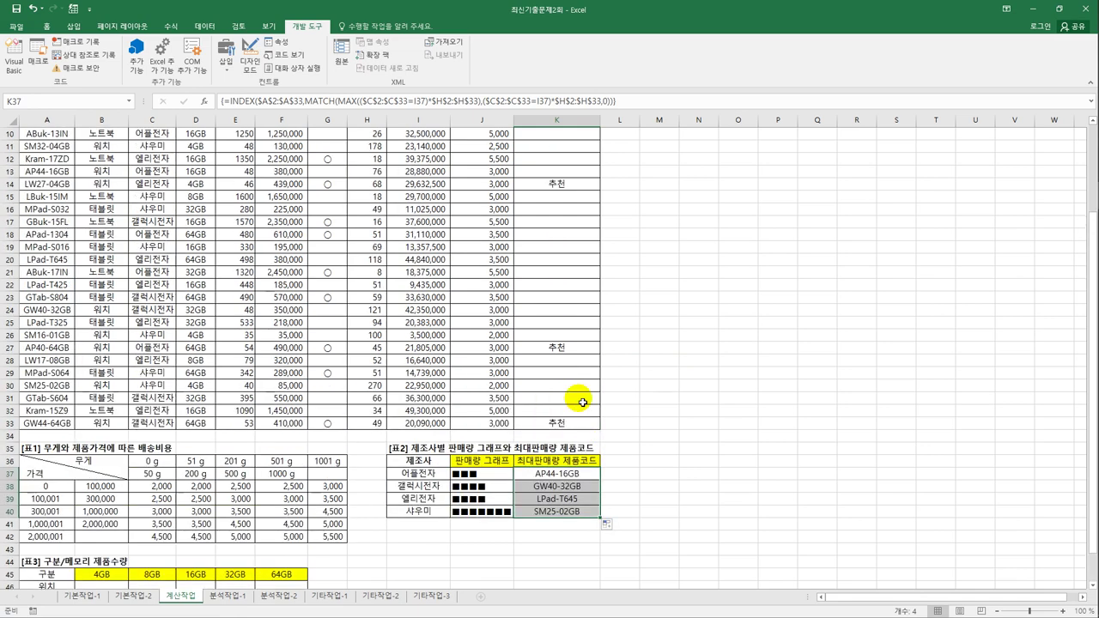
# Start a COUNTIFS formula in B46, the 워치 and 4GB cell of 표3
pyautogui.scroll(-5, 578, 401)
pyautogui.click(122, 442)
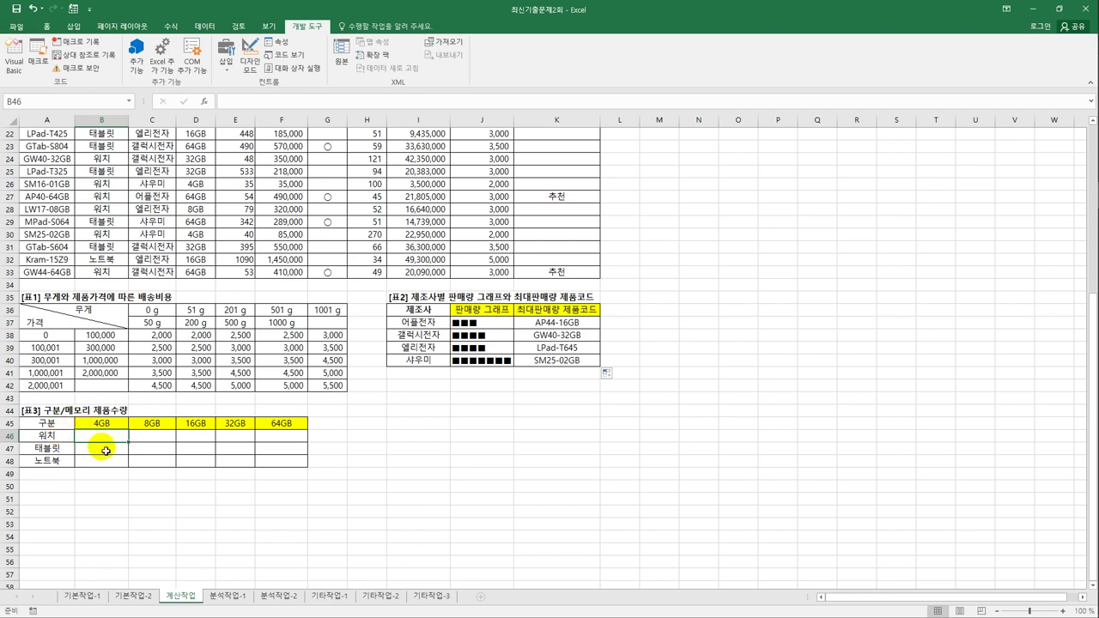
pyautogui.moveTo(103, 442); pyautogui.dragTo(272, 466)
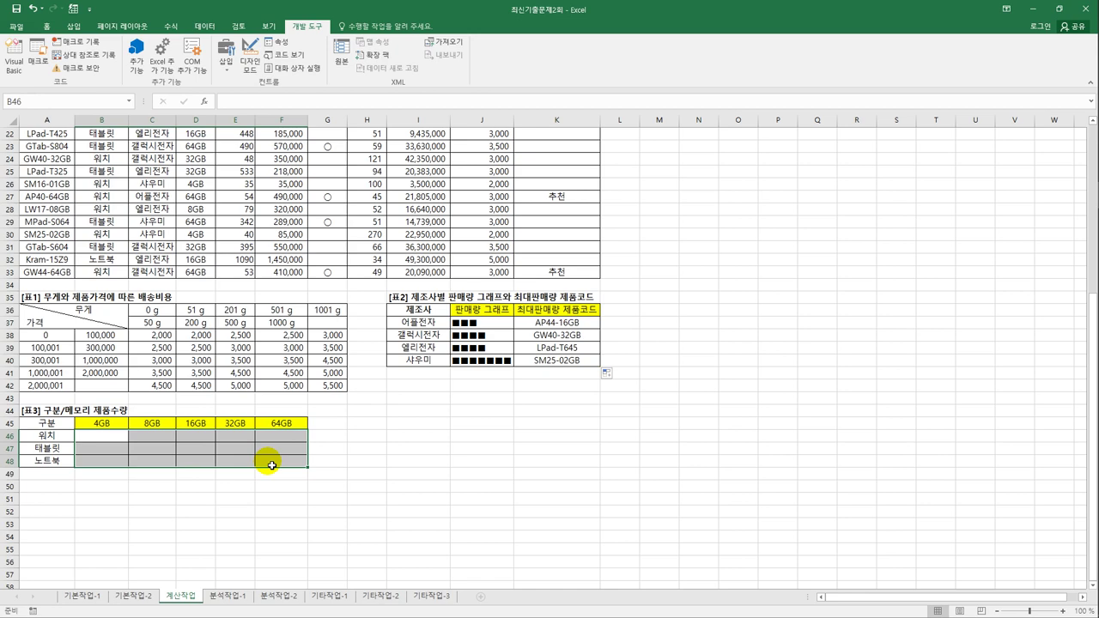
pyautogui.click(118, 439)
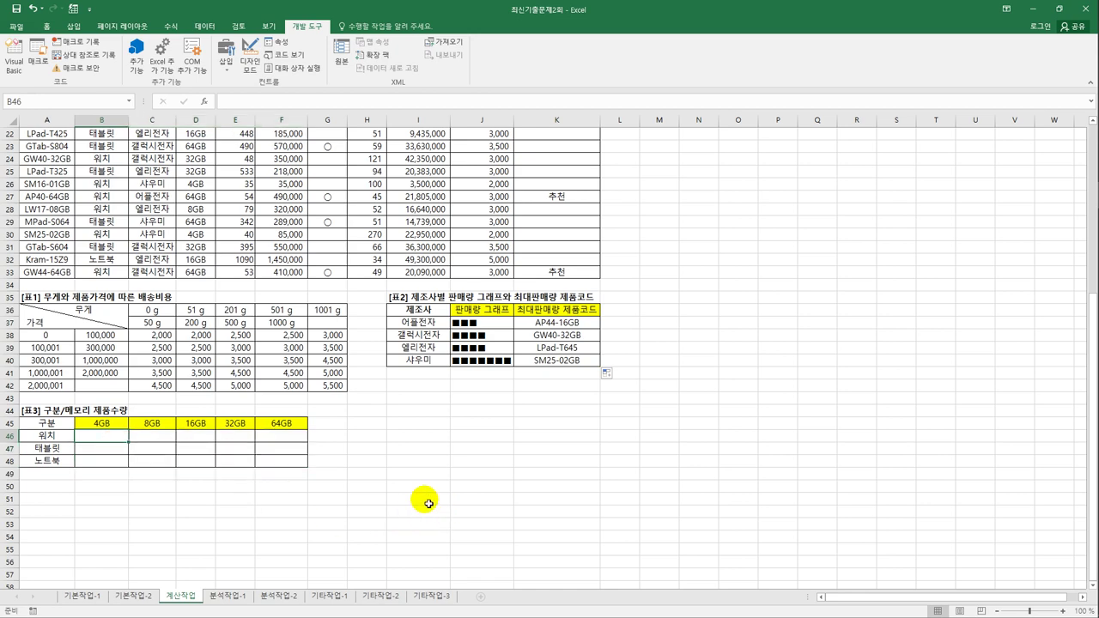
pyautogui.write('=coun')
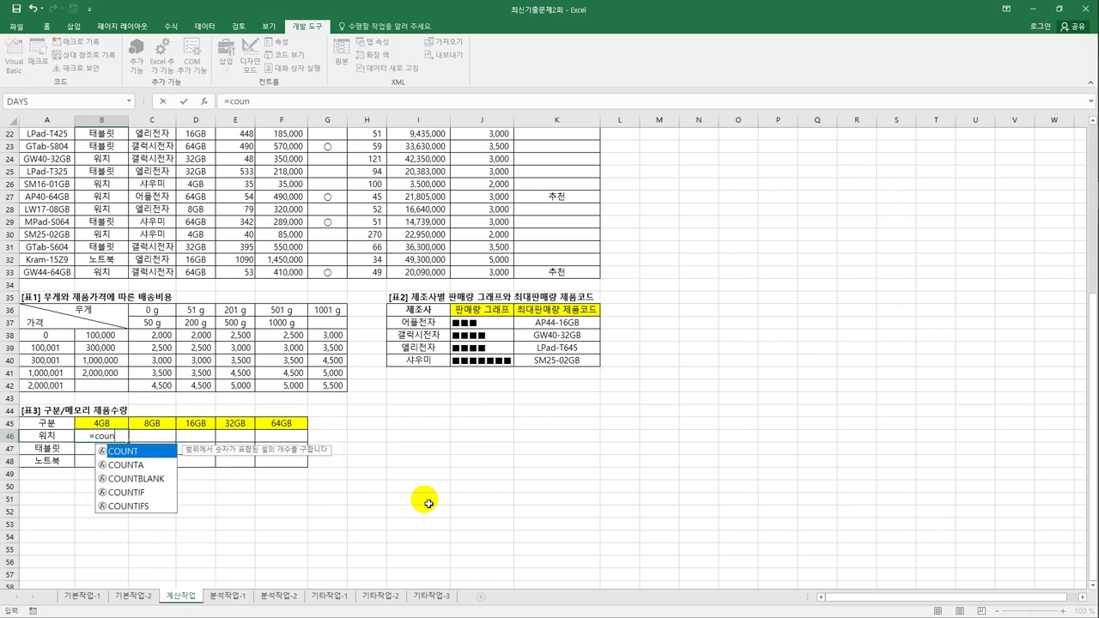
pyautogui.press('Down')
pyautogui.press('Down')
pyautogui.press('Down')
pyautogui.press('Down')
pyautogui.press('Tab')
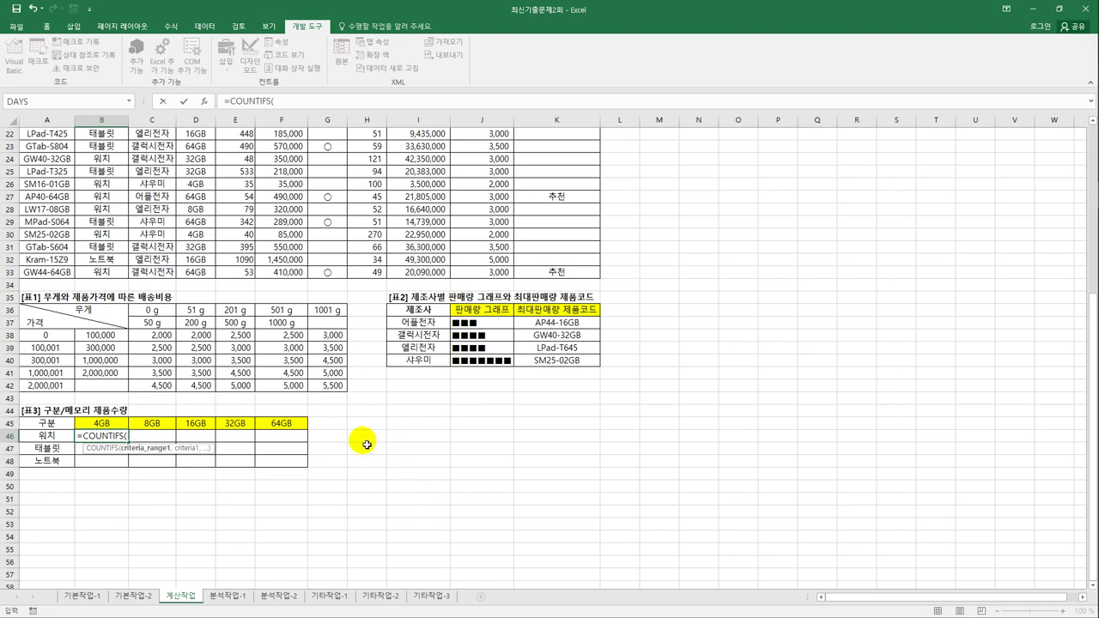
# Use the absolute 구분 range $B$2:$B$33 as the first criteria range of COUNTIFS
pyautogui.scroll(3, 363, 449)
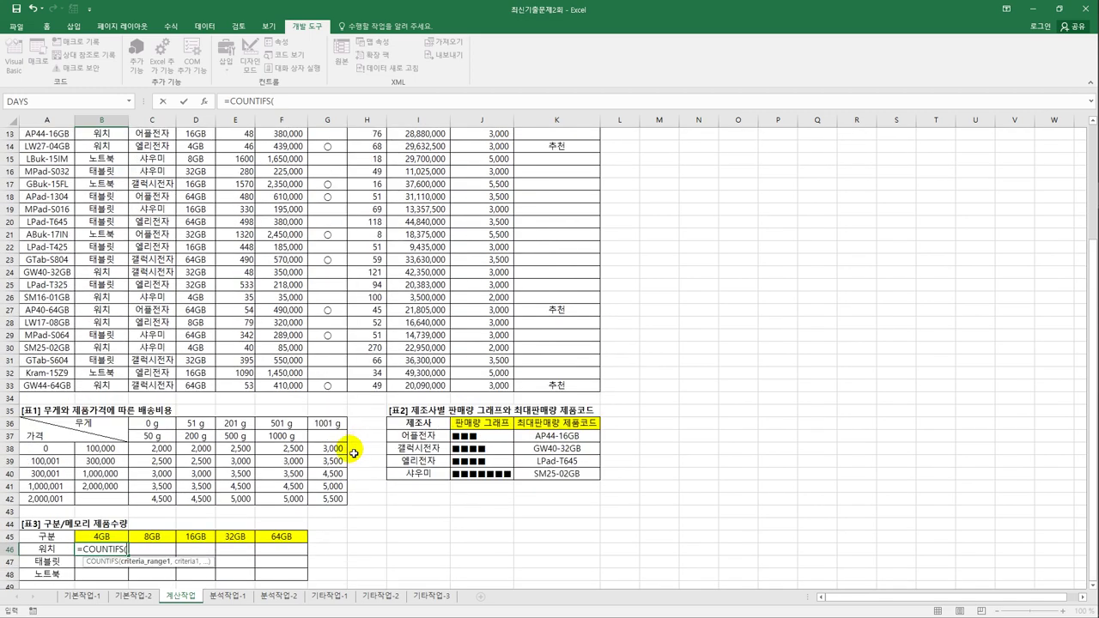
pyautogui.scroll(1, 223, 395)
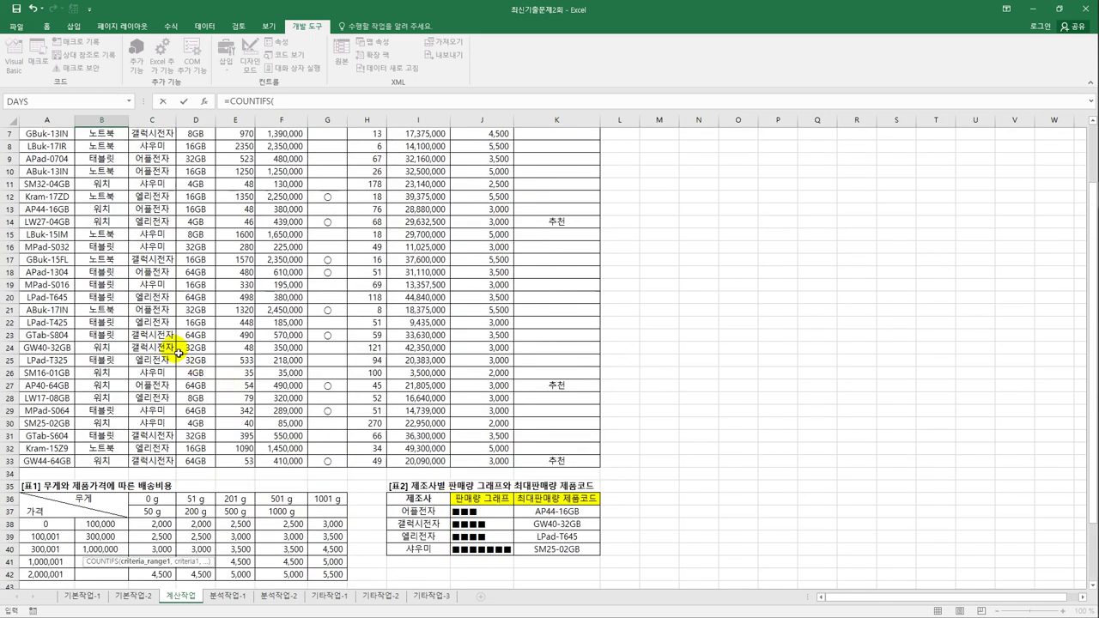
pyautogui.scroll(3, 181, 352)
pyautogui.moveTo(102, 145); pyautogui.dragTo(119, 531)
pyautogui.press('F4')
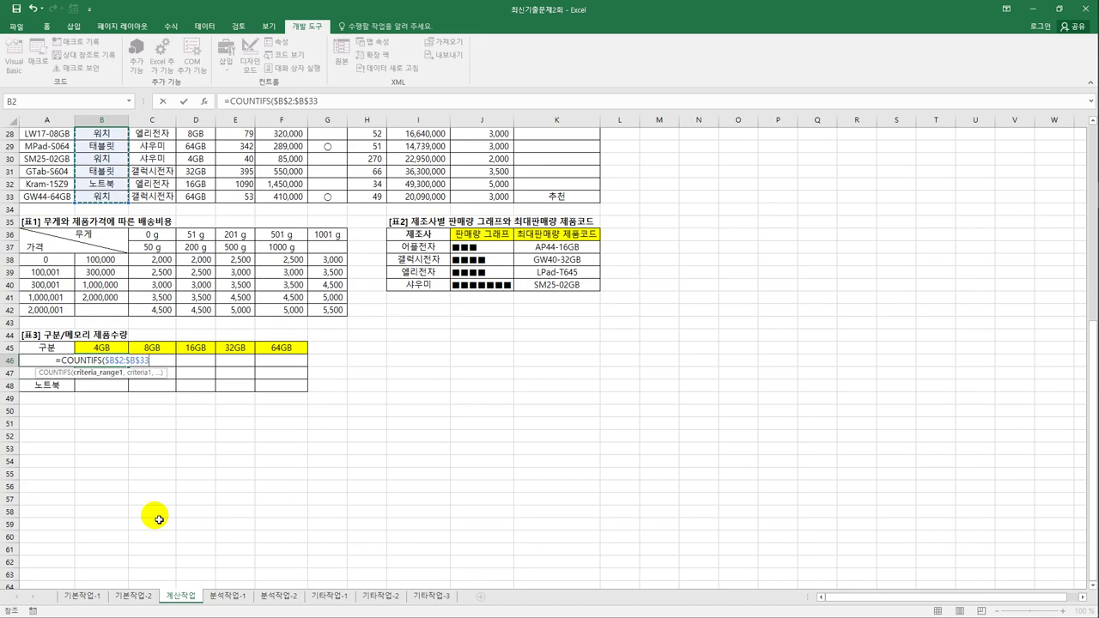
pyautogui.write(',')
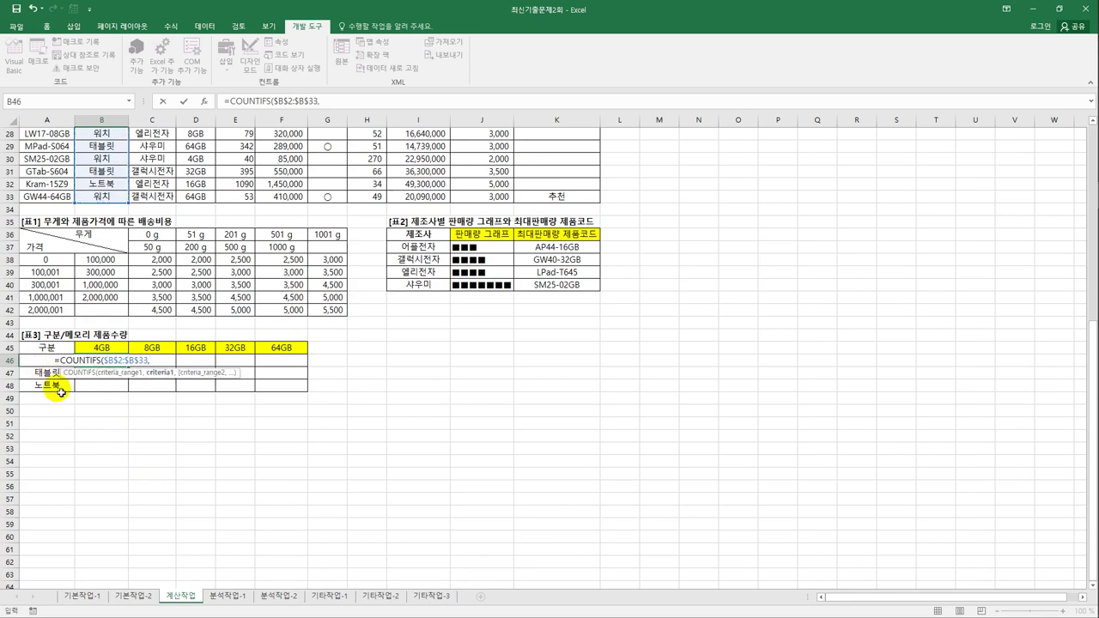
# Set the first criterion of the COUNTIFS formula in B46 to the category in $A46, with only the column fixed
pyautogui.press('Left')
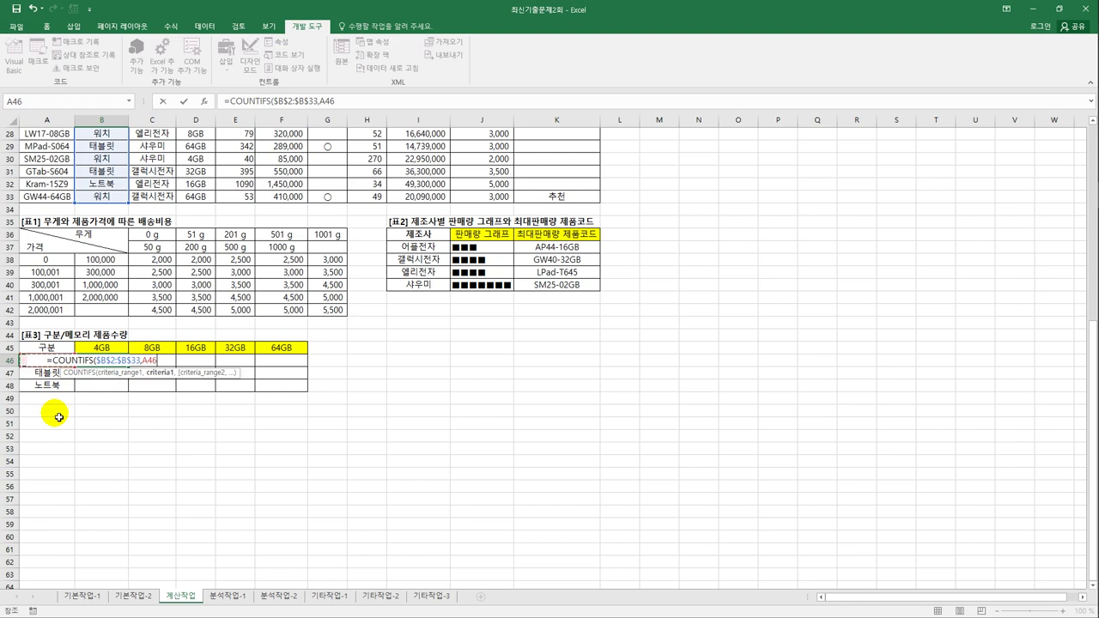
pyautogui.press('F4')
pyautogui.press('F4')
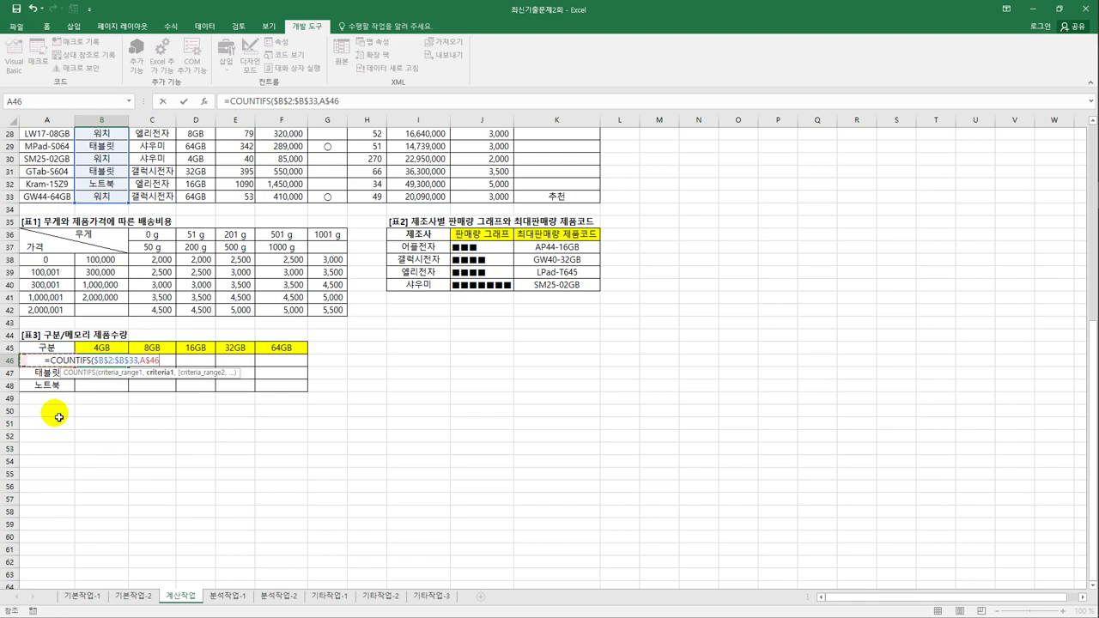
pyautogui.press('F4')
pyautogui.write(',')
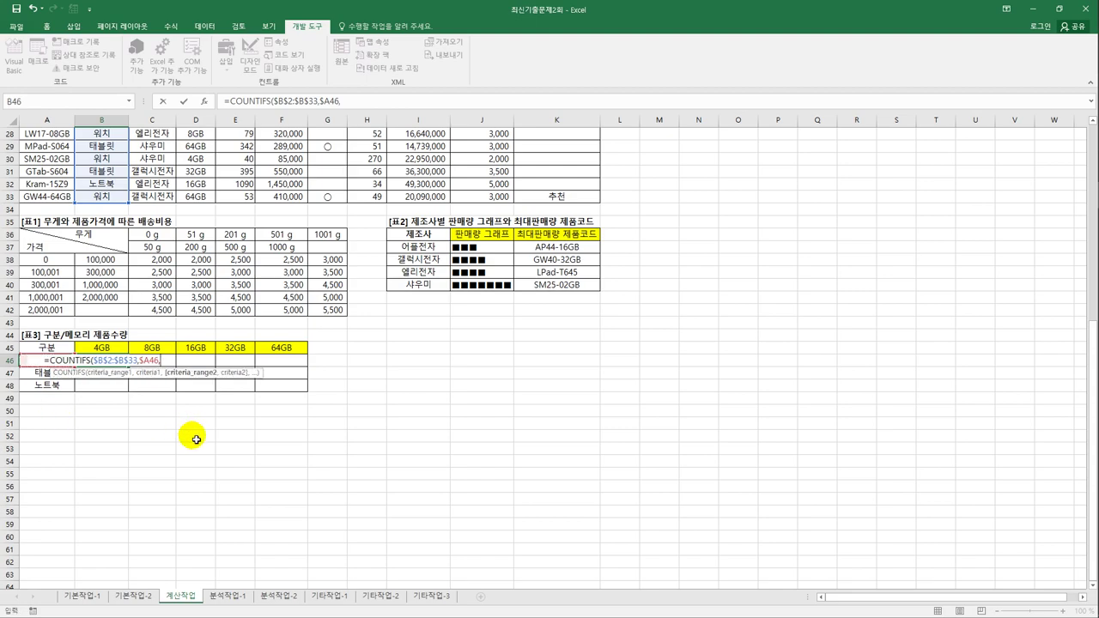
# Add the memory column range $D$2:$D$33 as the second criteria range of the COUNTIFS formula, with absolute references
pyautogui.scroll(9, 196, 440)
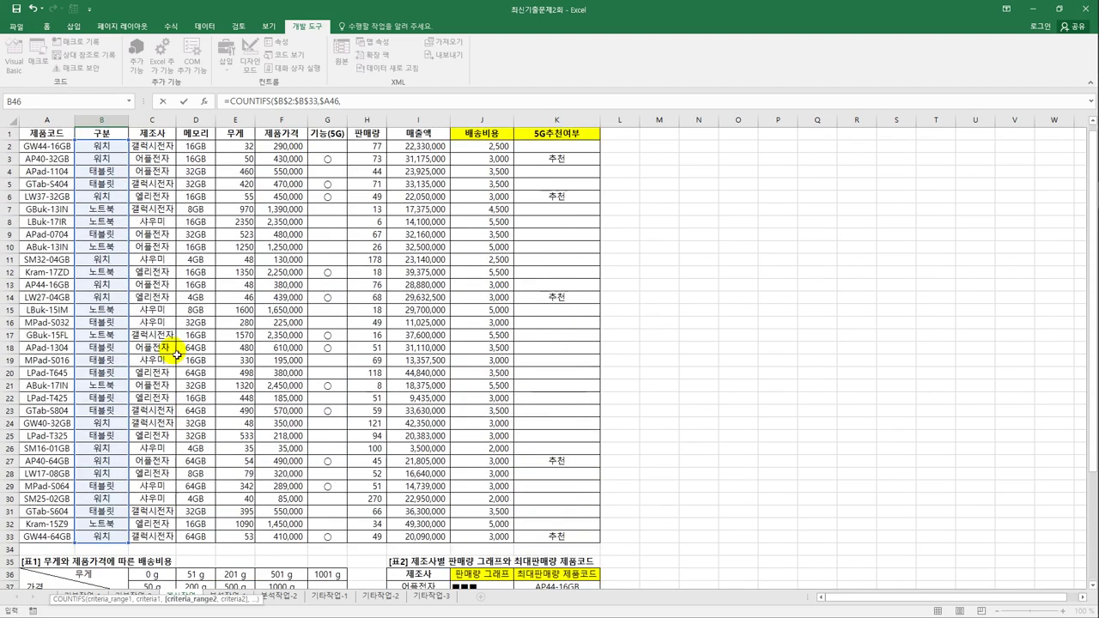
pyautogui.moveTo(200, 147); pyautogui.dragTo(193, 546)
pyautogui.scroll(-9, 224, 523)
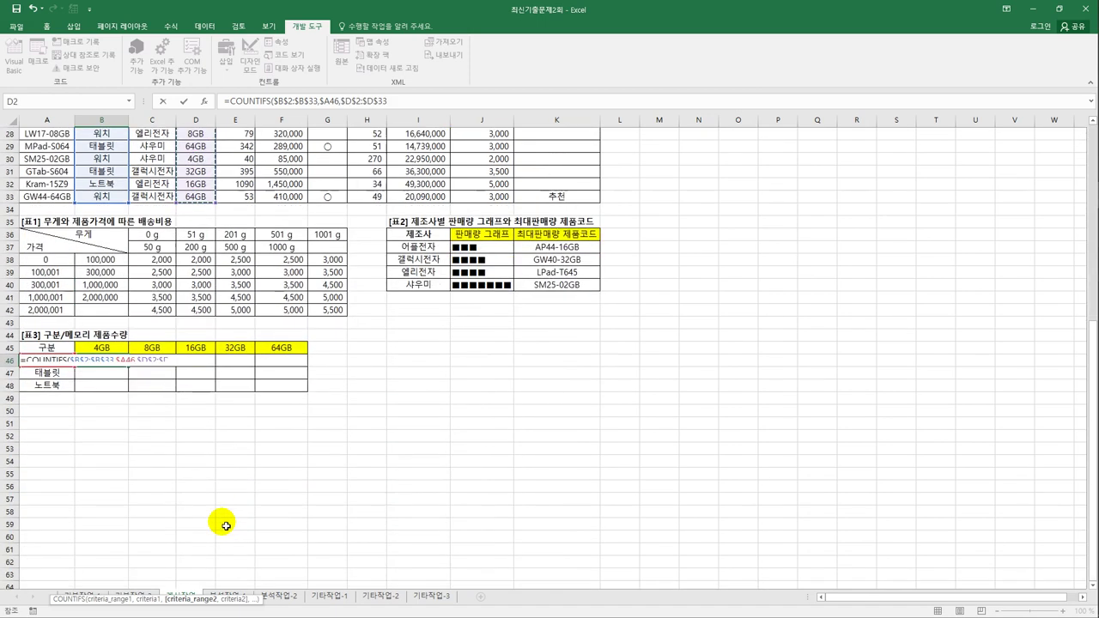
pyautogui.press('F4')
pyautogui.write(',')
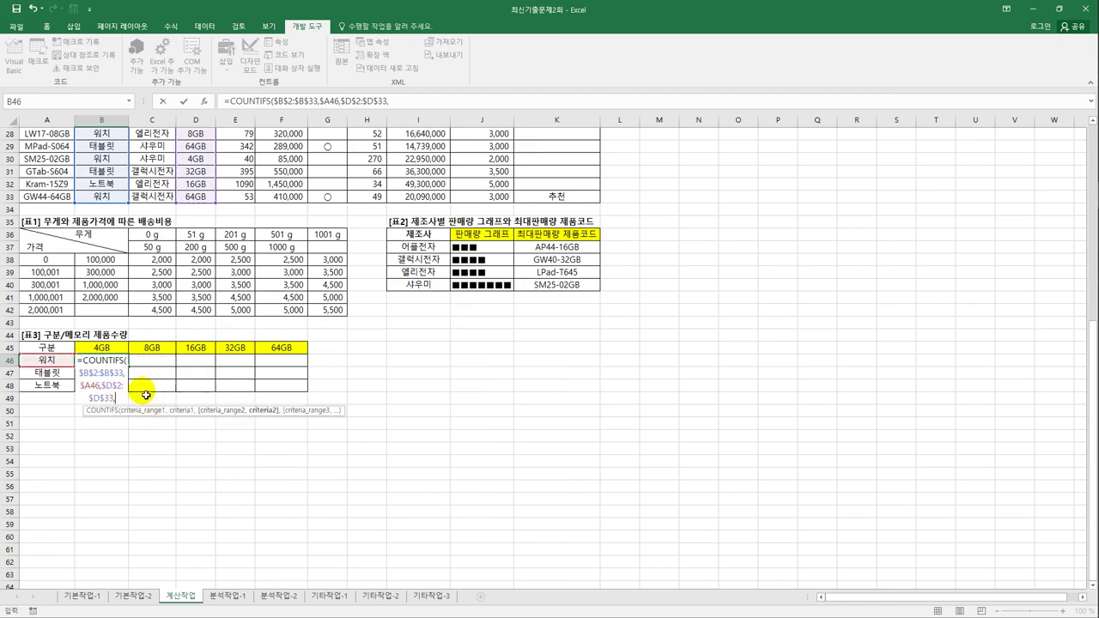
# Complete the COUNTIFS formula with B$45 as the second criterion and fill it across B46:F48
pyautogui.click(117, 353)
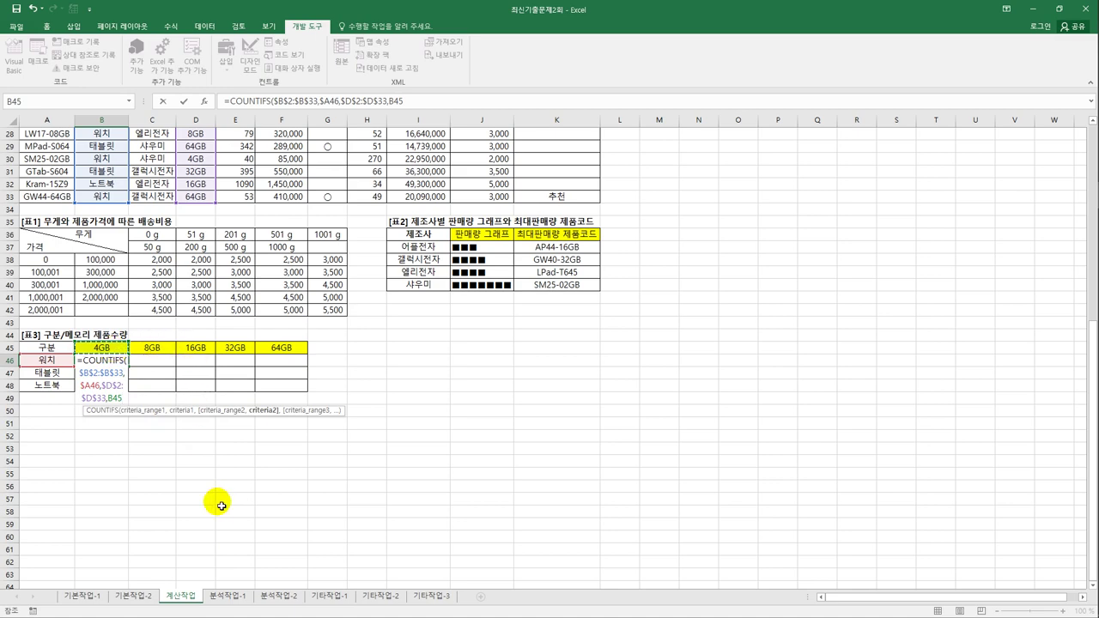
pyautogui.press('F4')
pyautogui.press('F4')
pyautogui.write(')')
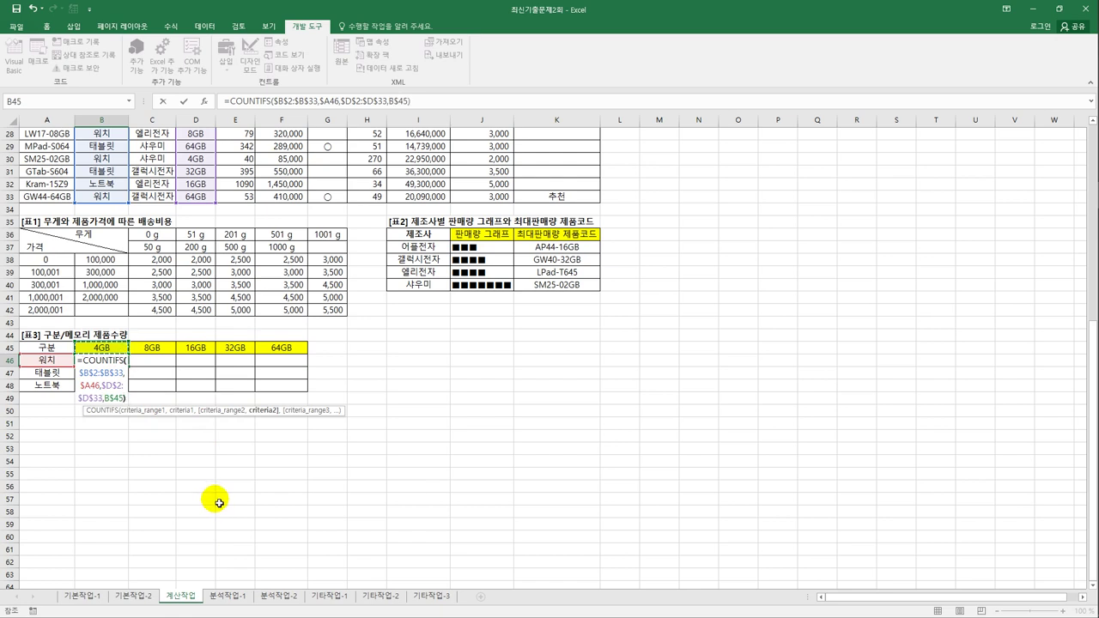
pyautogui.hotkey('ctrl', 'Return')
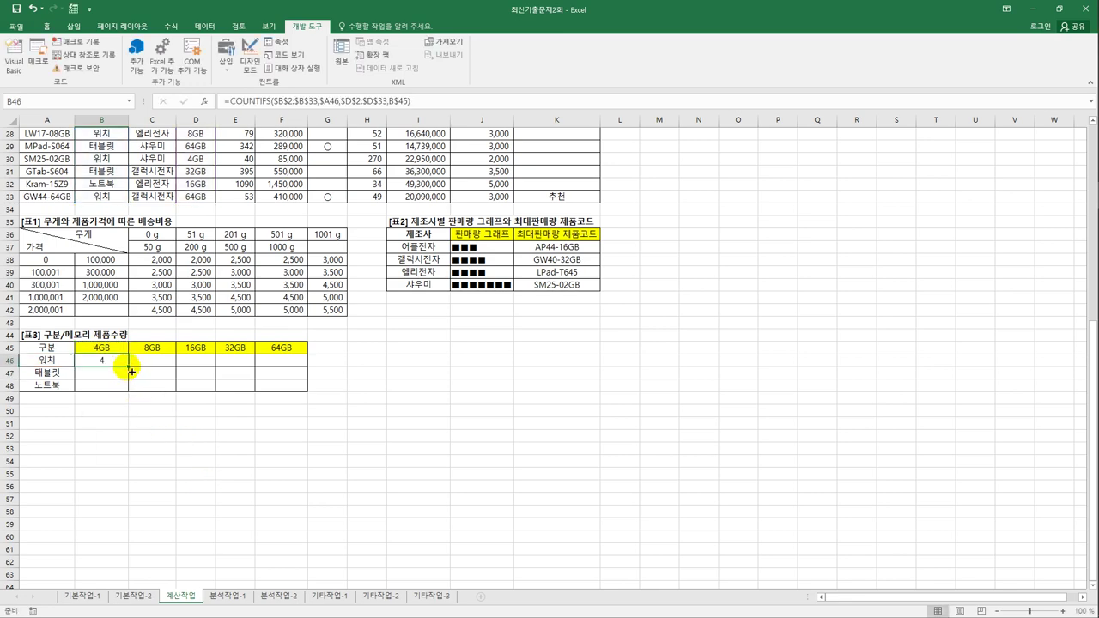
pyautogui.moveTo(134, 372); pyautogui.dragTo(302, 397)
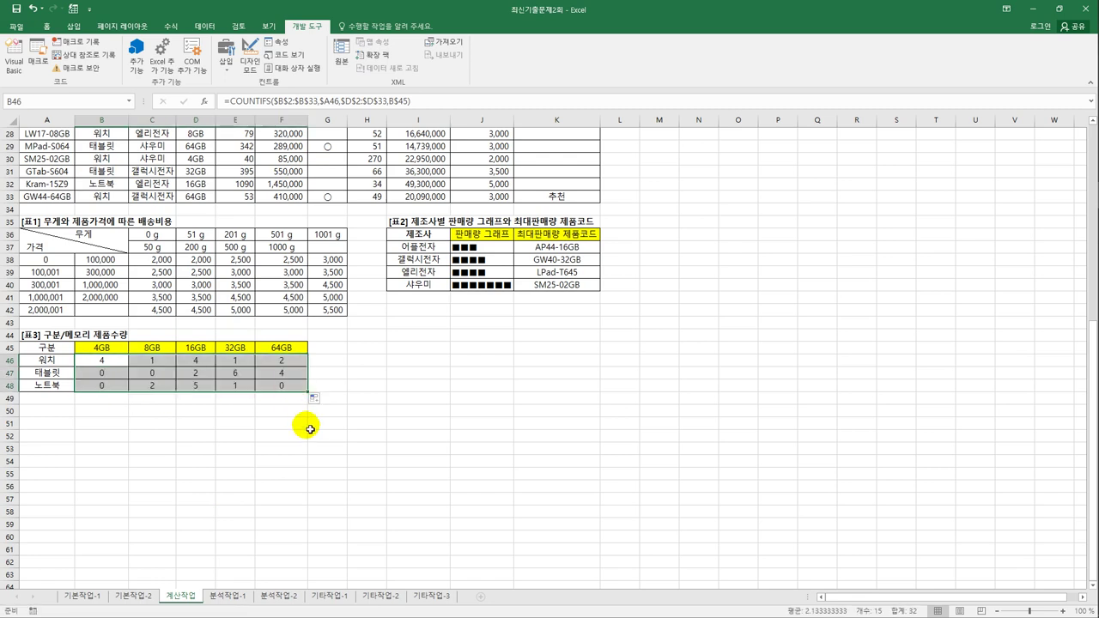
# Wrap the COUNTIFS formula in B46 in a TEXT function with the format "0개" and refill B46:F48
pyautogui.click(110, 362)
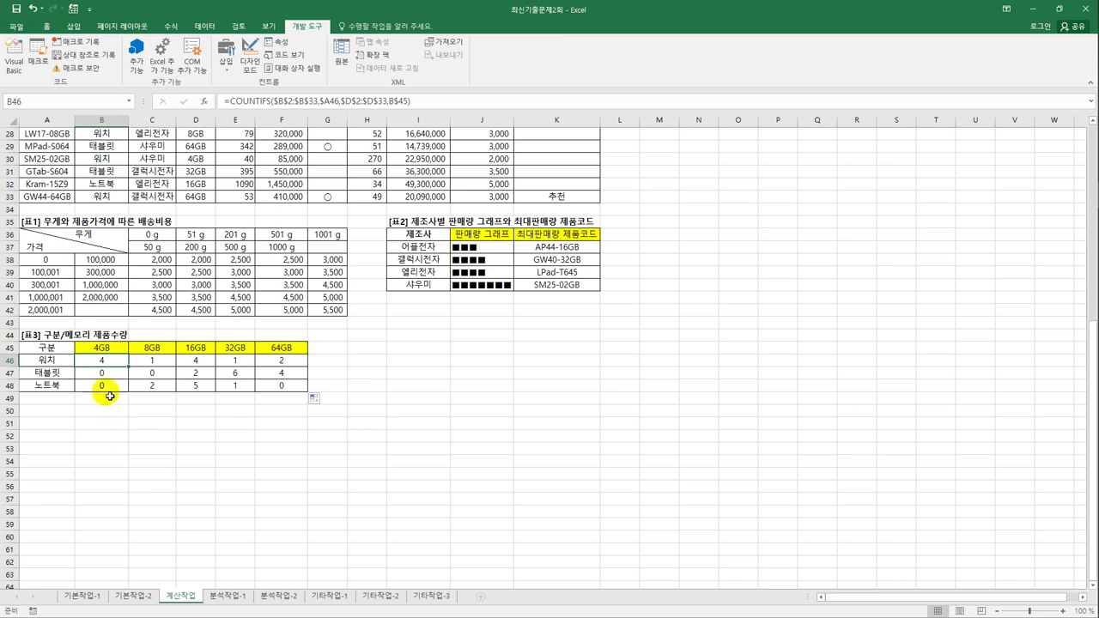
pyautogui.click(228, 102)
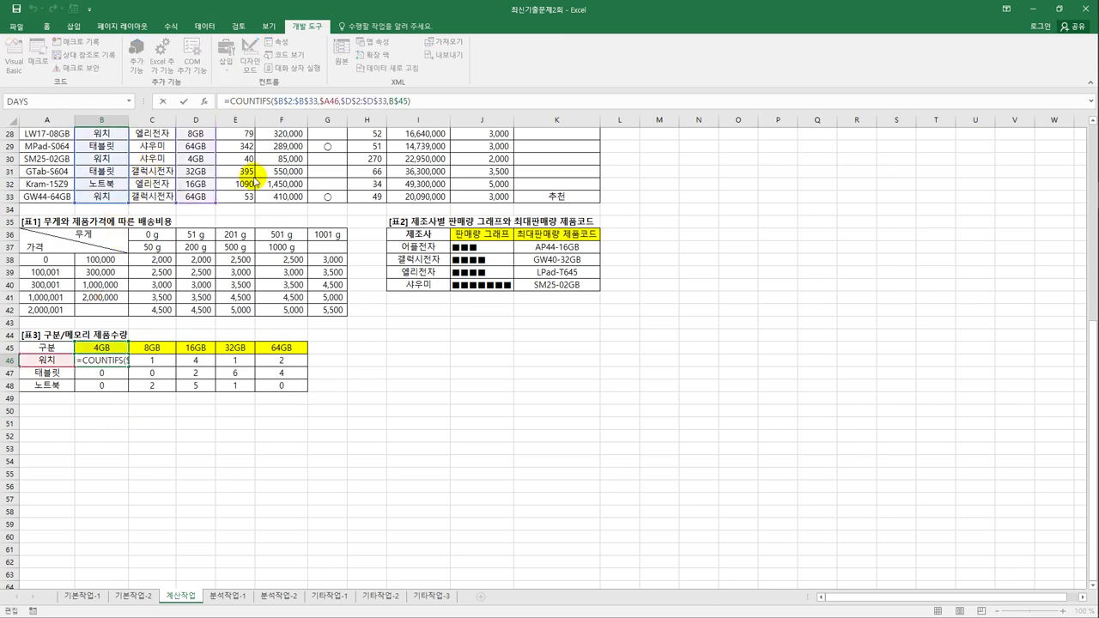
pyautogui.write('TEXT(')
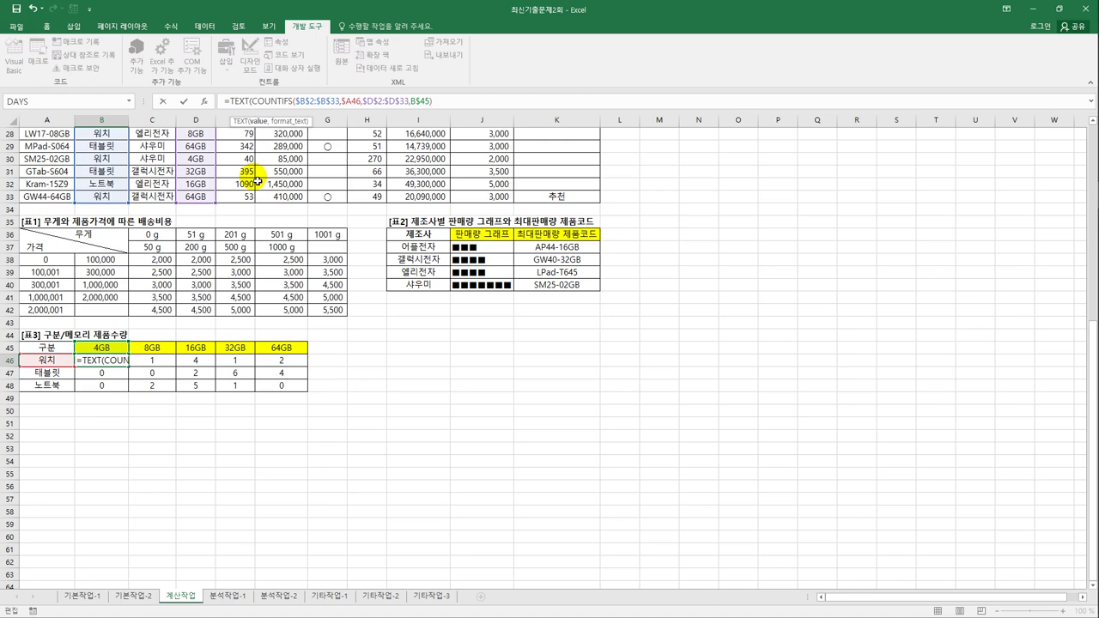
pyautogui.click(444, 102)
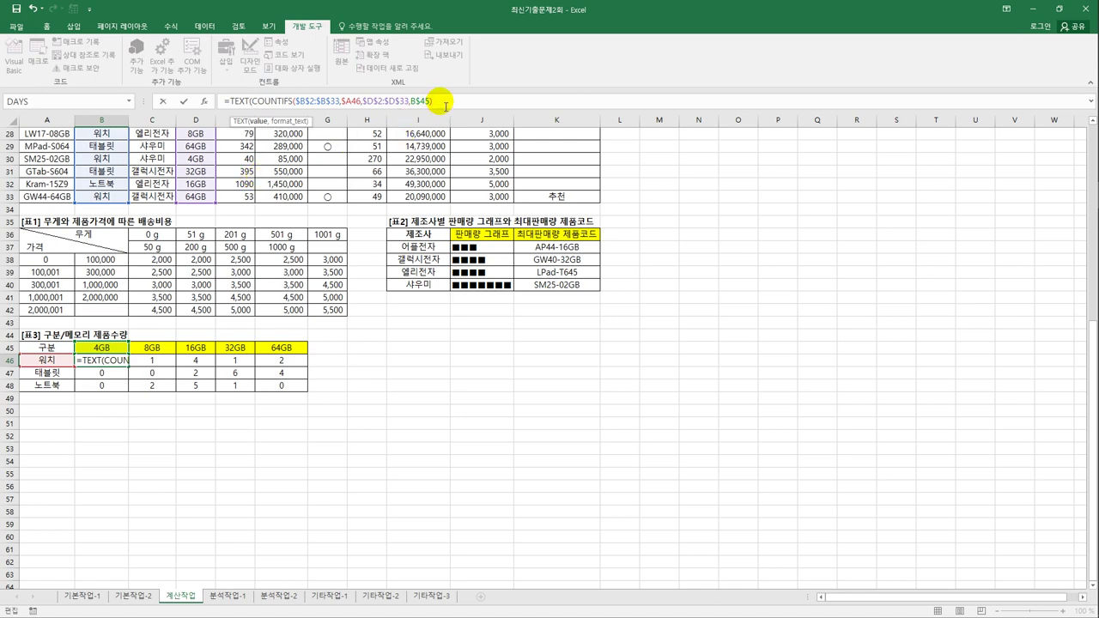
pyautogui.write(',')
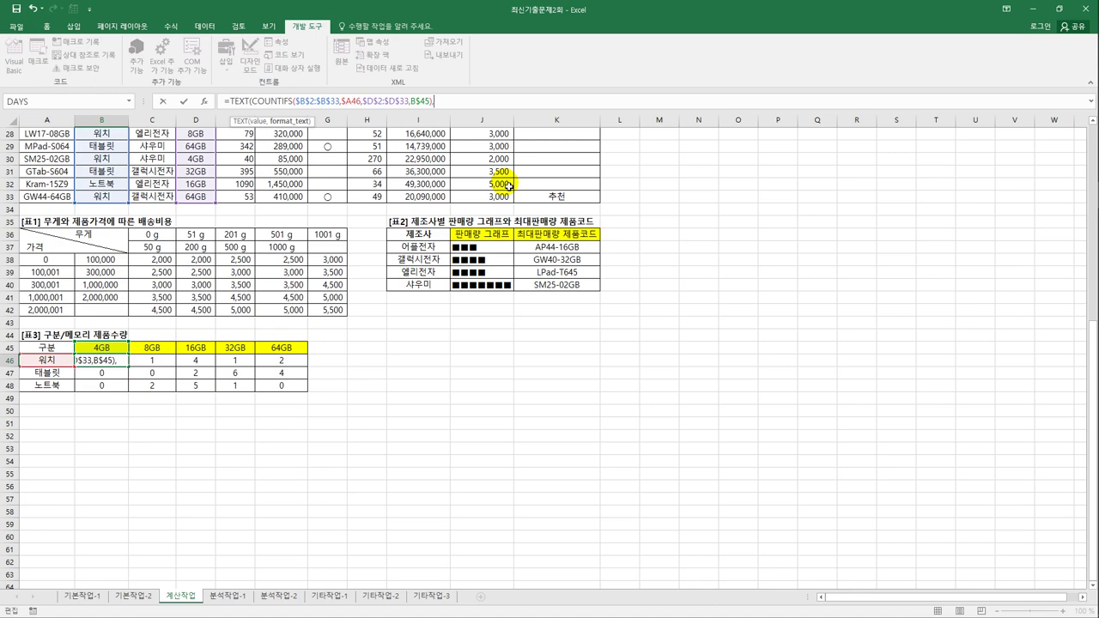
pyautogui.write('"0ro')
pyautogui.write('개')
pyautogui.write('"')
pyautogui.press('End')
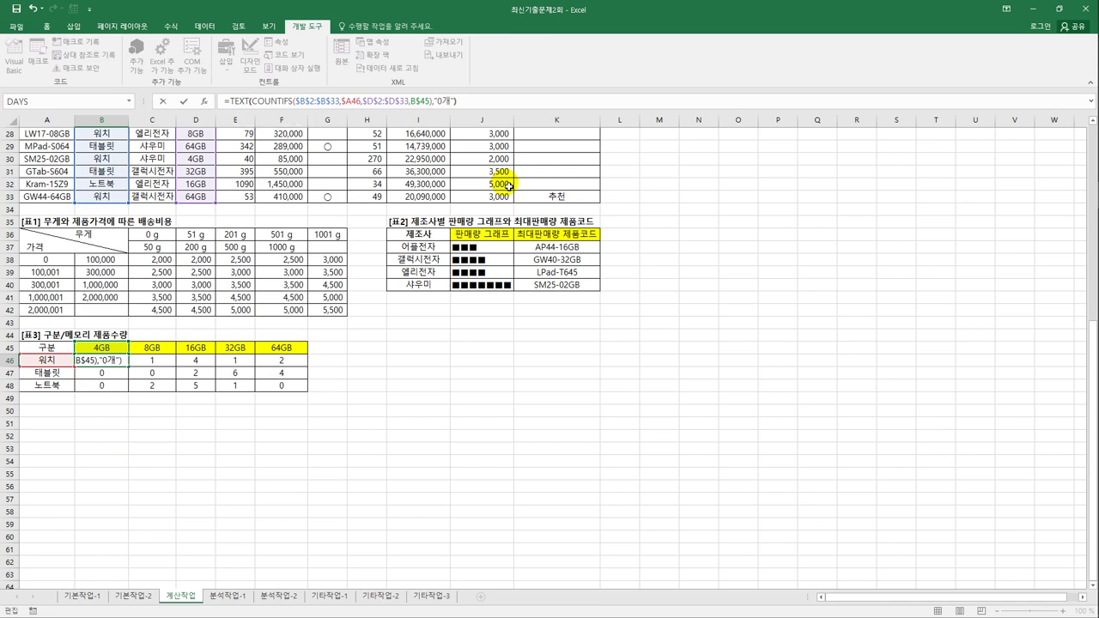
pyautogui.write(')')
pyautogui.hotkey('ctrl', 'Return')
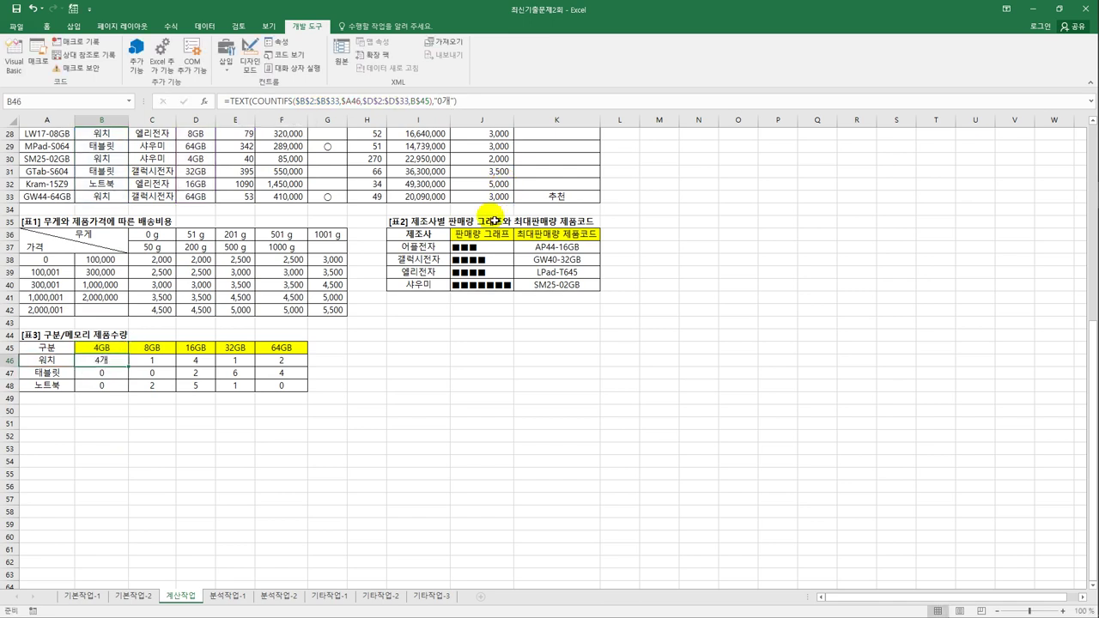
pyautogui.moveTo(129, 366); pyautogui.dragTo(311, 396)
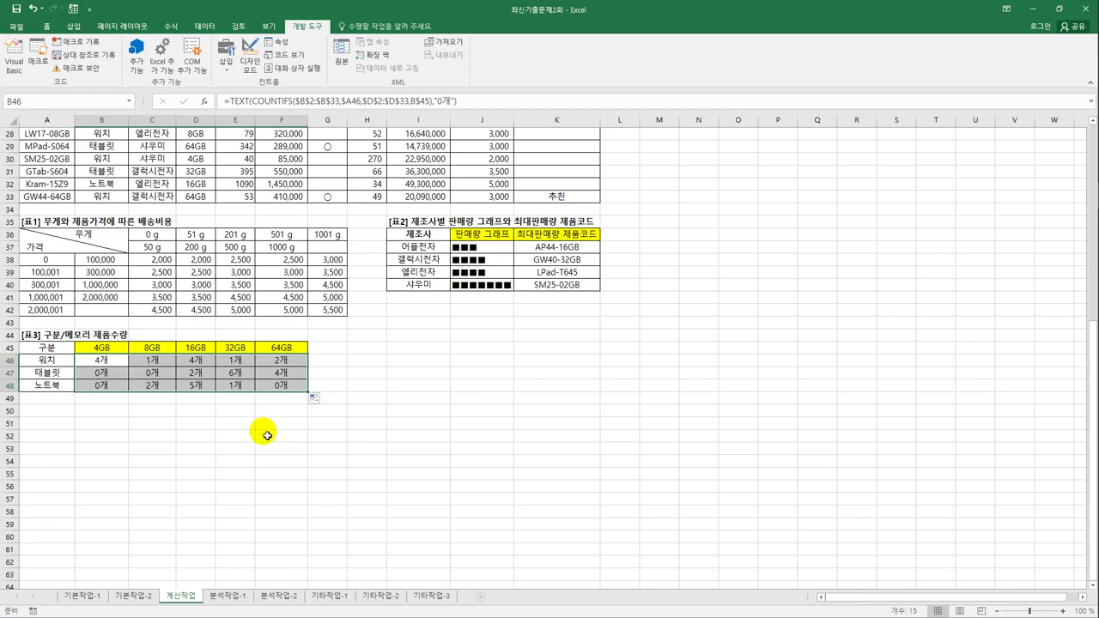
# Delete columns A to I with the existing product data on the 분석작업-1 sheet
pyautogui.click(227, 596)
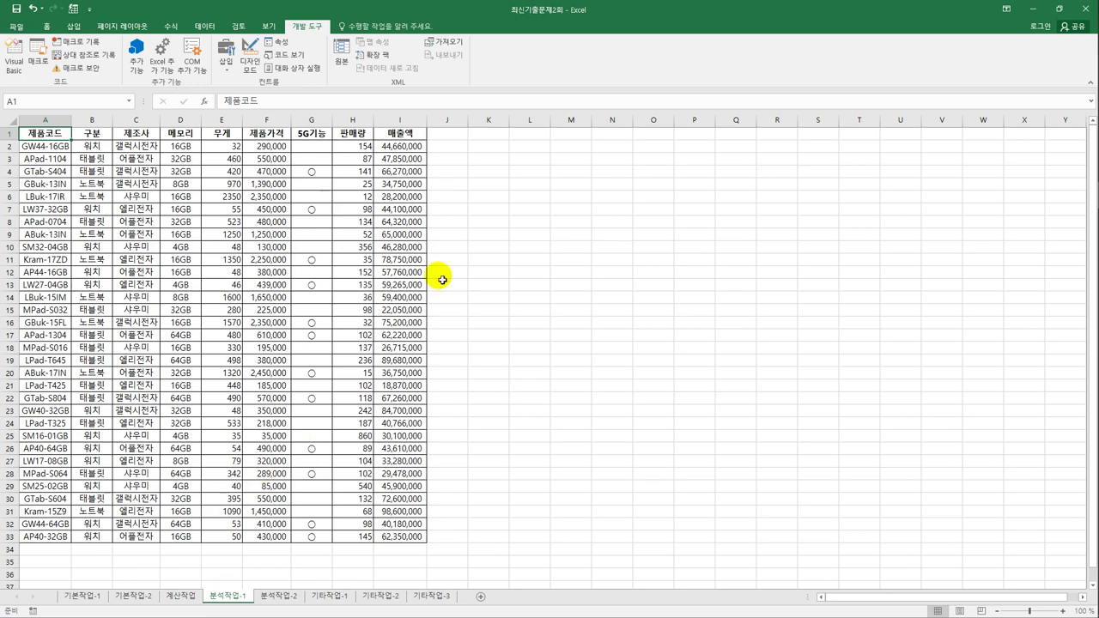
pyautogui.moveTo(55, 122); pyautogui.dragTo(406, 120)
pyautogui.rightClick(409, 125)
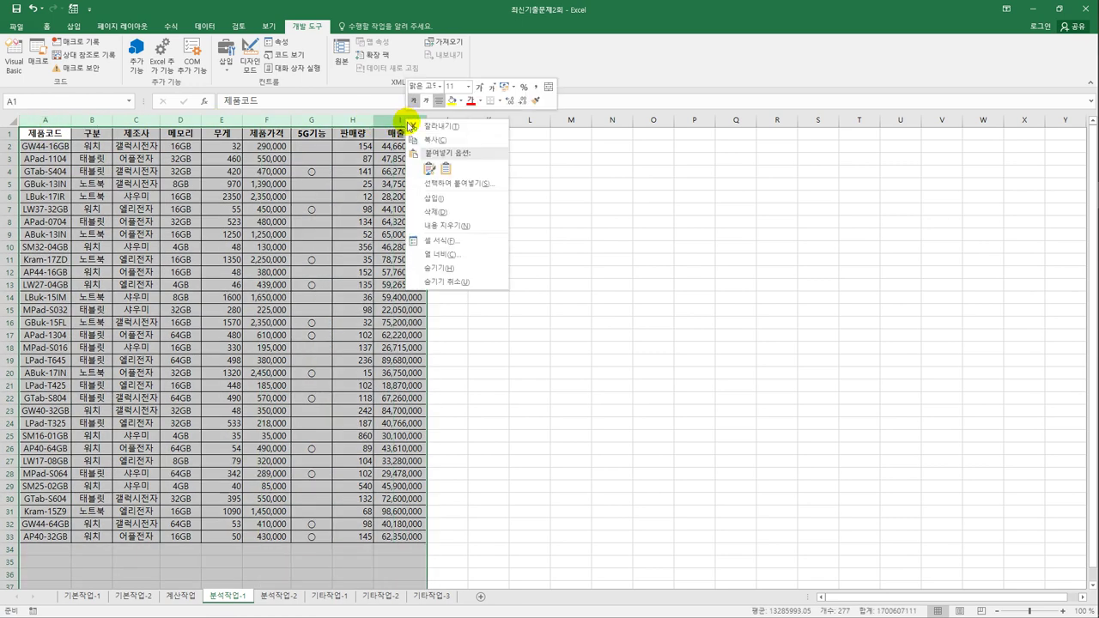
pyautogui.click(433, 212)
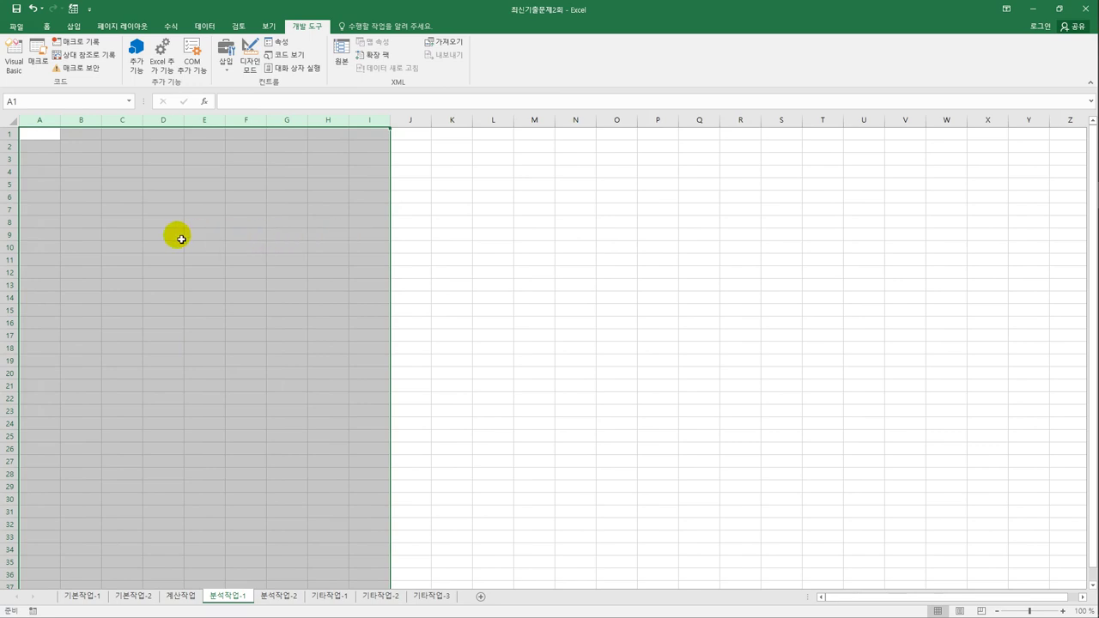
# Start a pivot table at cell B2 of 분석작업-1 that uses an external data source and is added to the data model
pyautogui.click(74, 146)
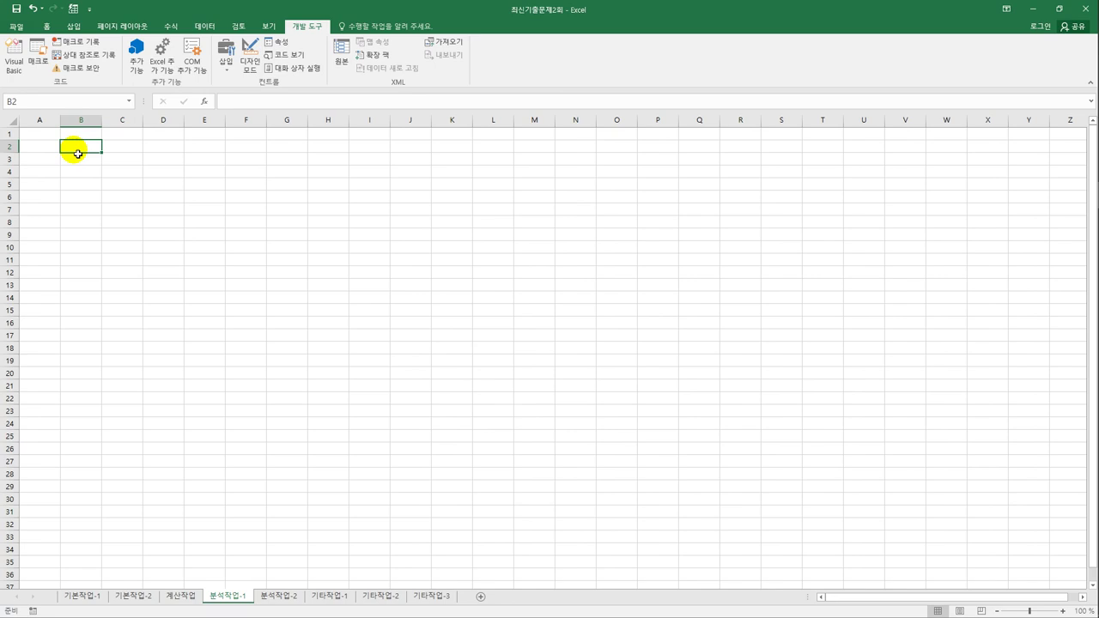
pyautogui.click(80, 27)
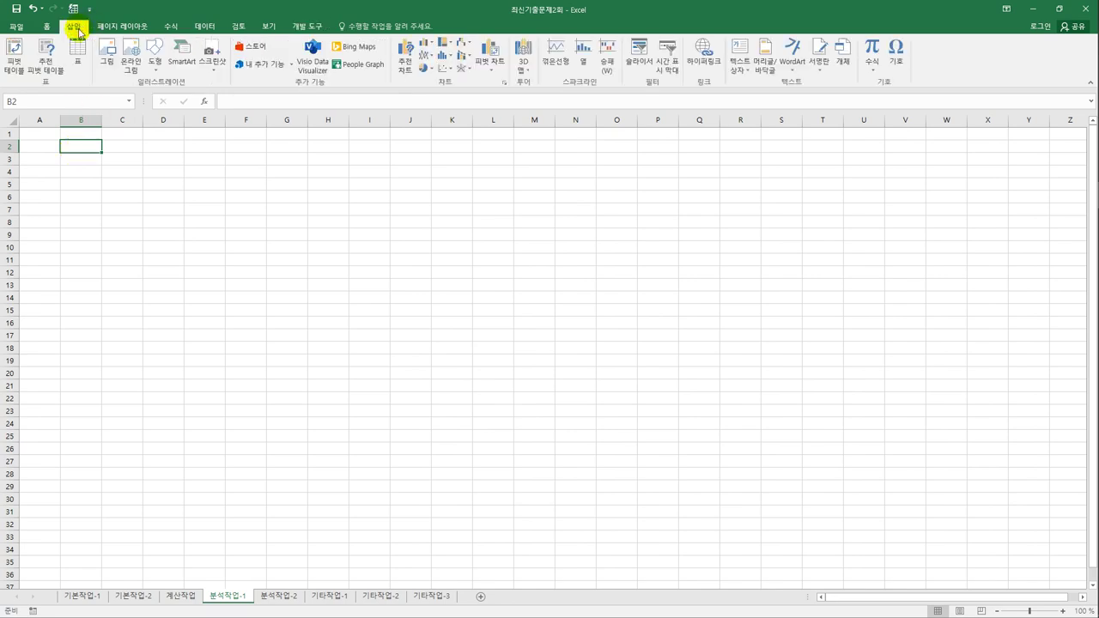
pyautogui.click(13, 60)
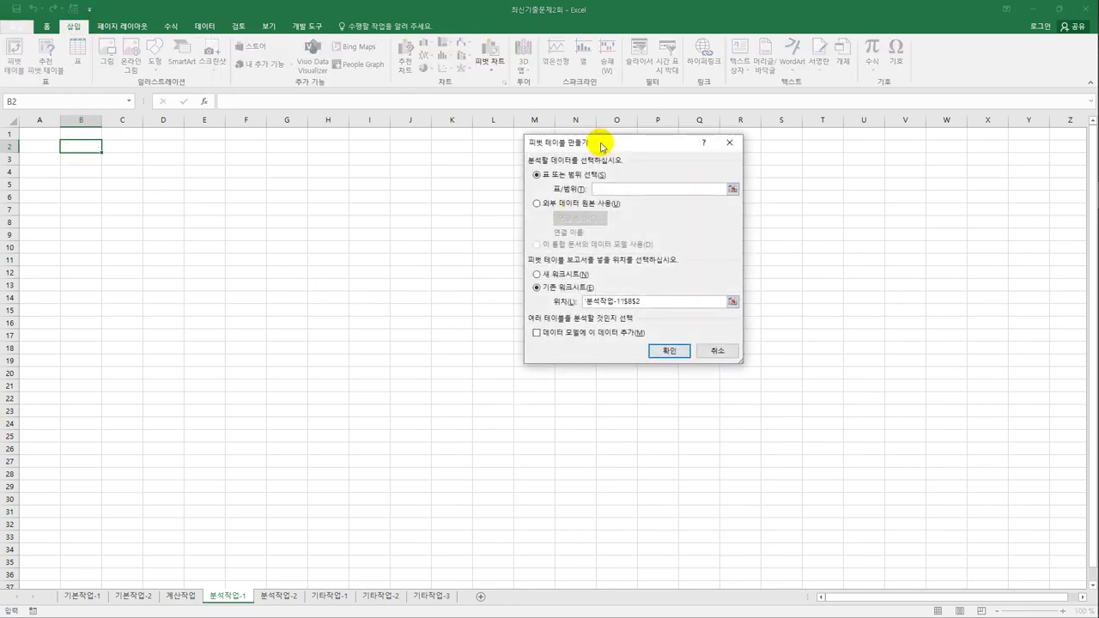
pyautogui.moveTo(603, 146); pyautogui.dragTo(329, 174)
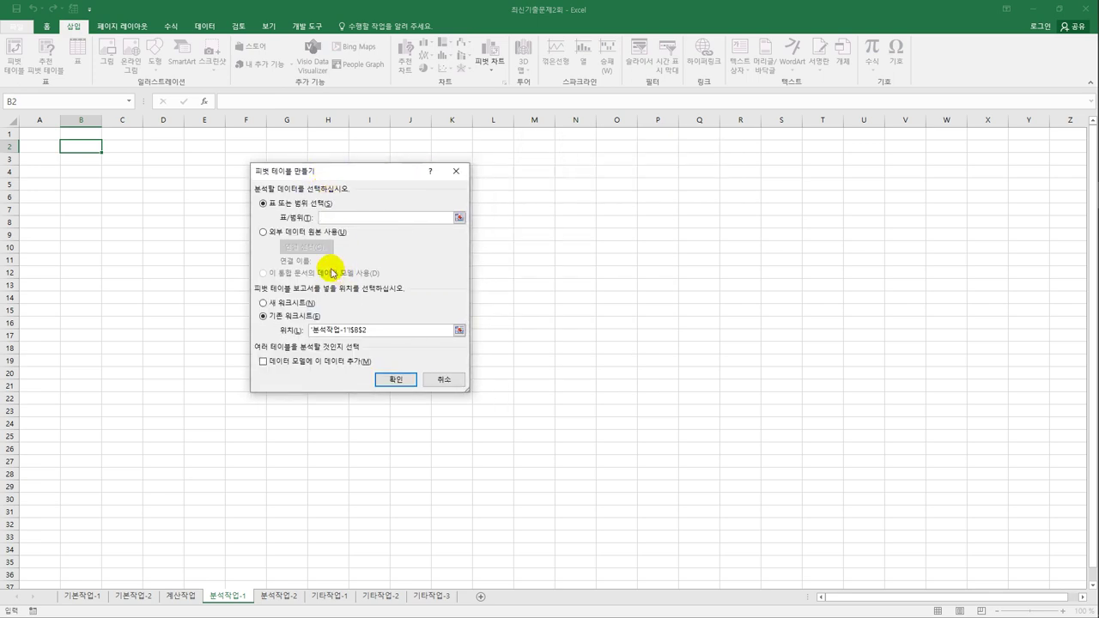
pyautogui.click(291, 232)
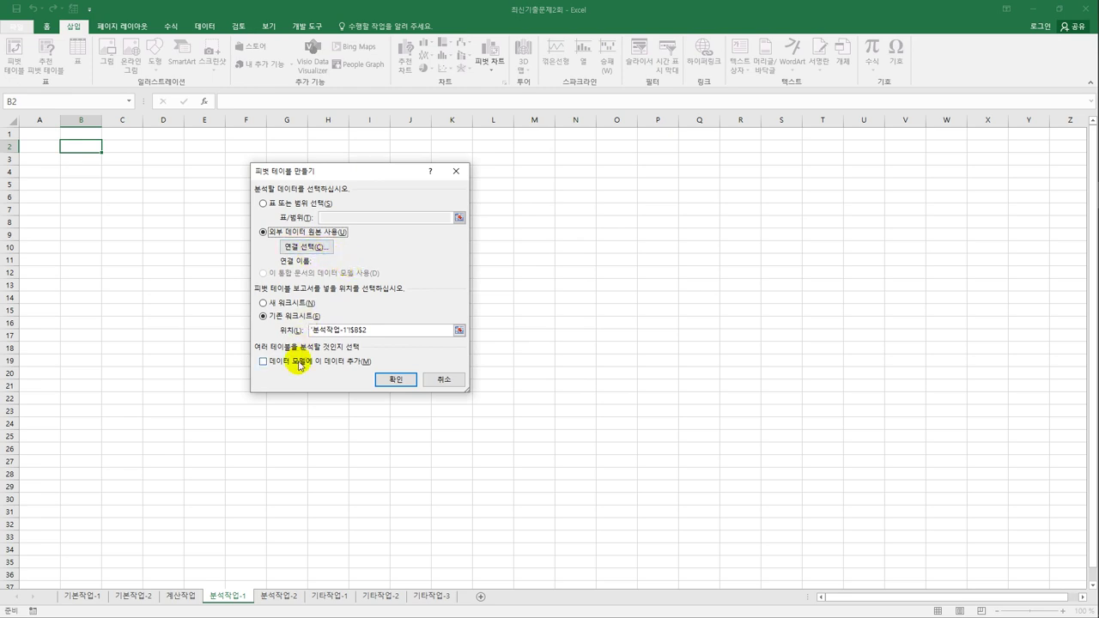
pyautogui.click(300, 364)
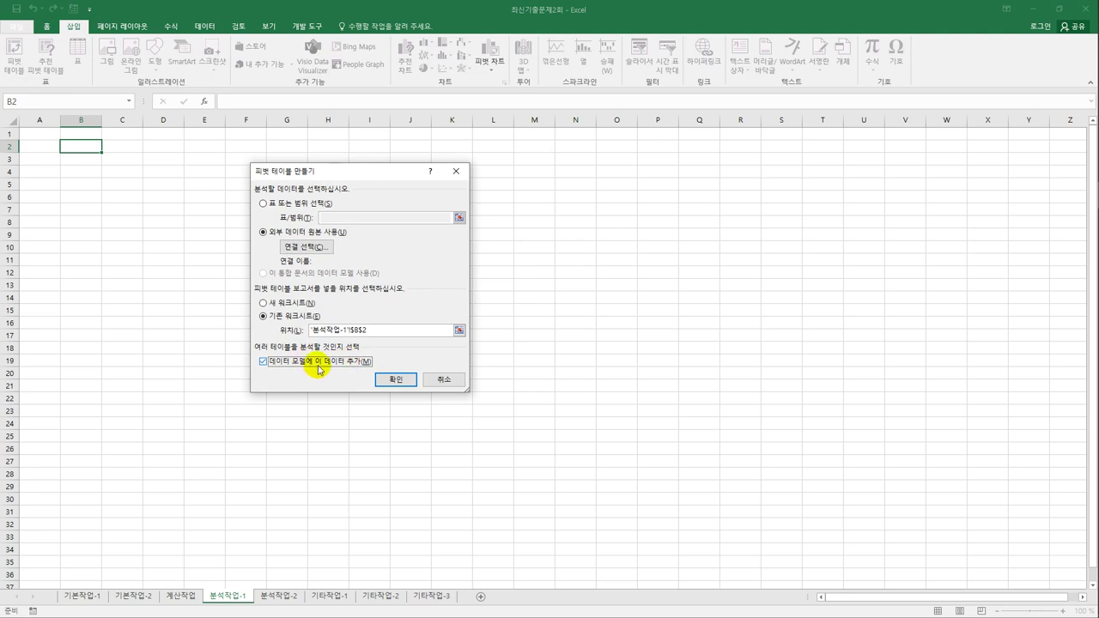
# Open the file 스마트기기판매현황.csv from C:\컴활1급\스프레드시트\기출문제 as the pivot table's external connection
pyautogui.click(307, 246)
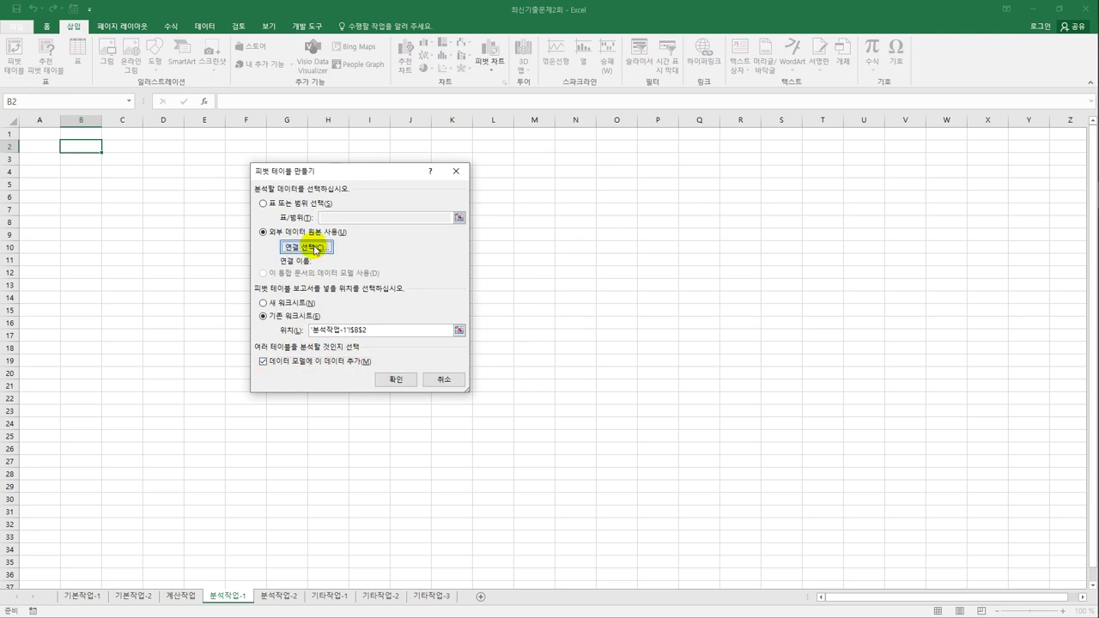
pyautogui.click(274, 407)
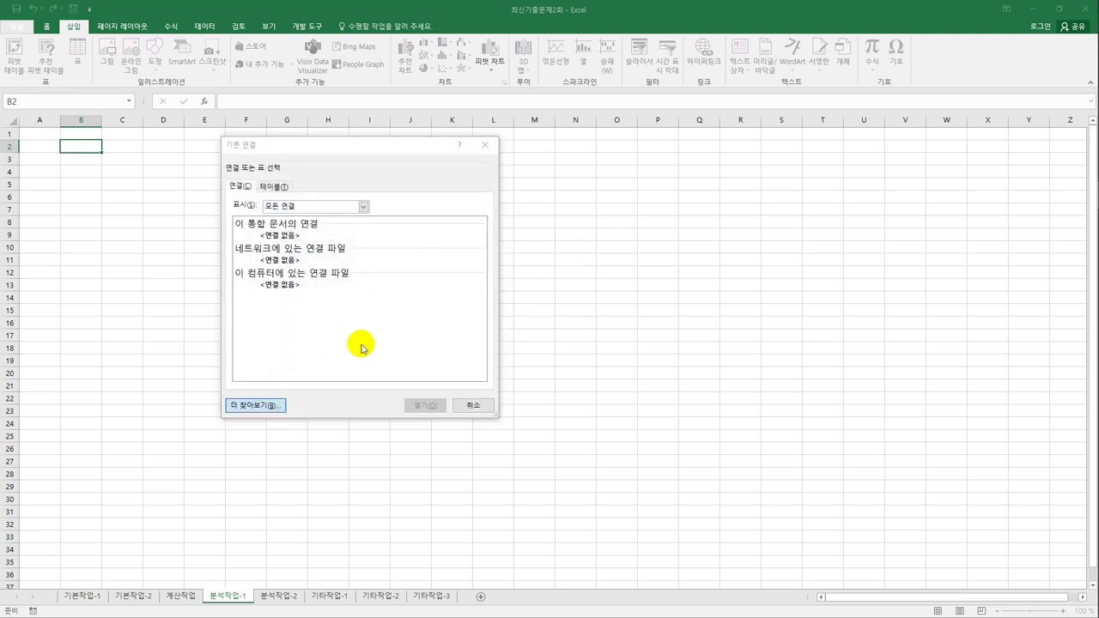
pyautogui.click(281, 330)
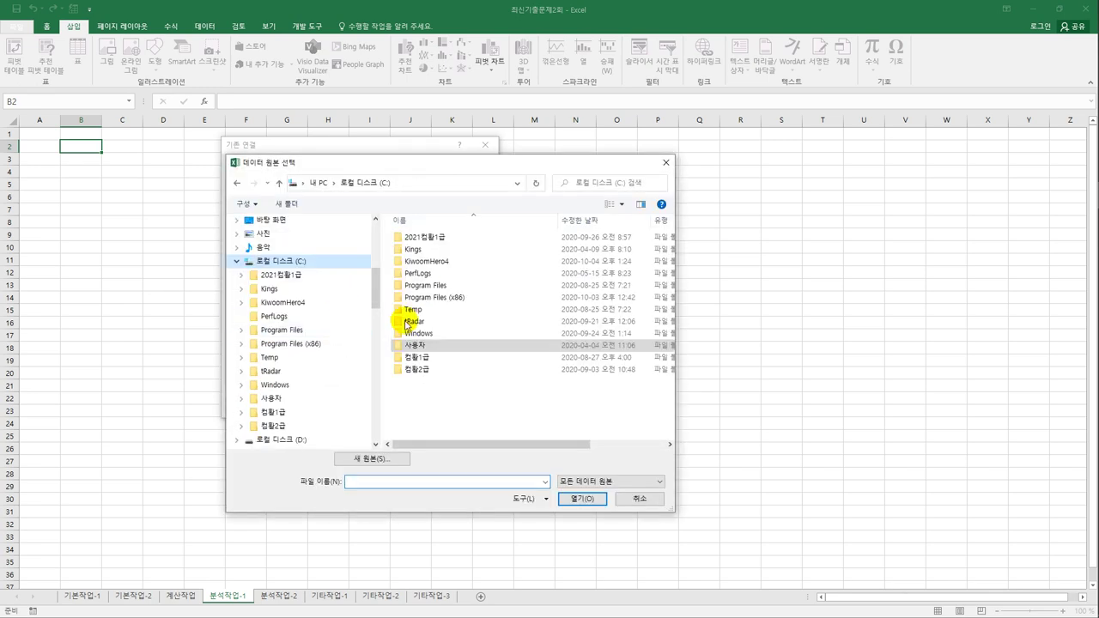
pyautogui.click(421, 359)
pyautogui.doubleClick(424, 359)
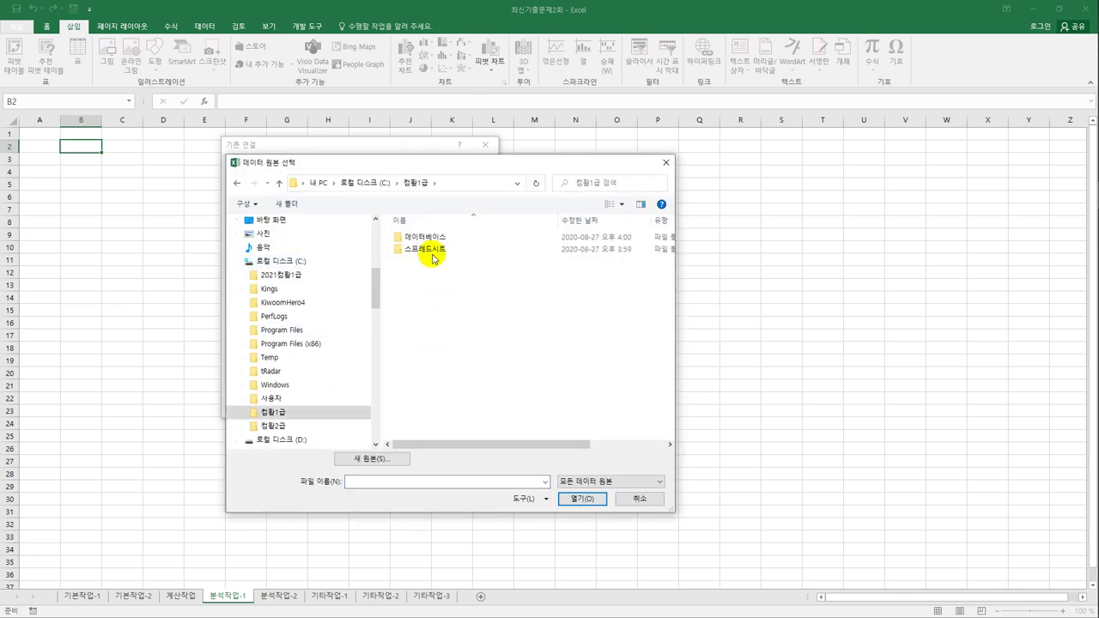
pyautogui.doubleClick(427, 248)
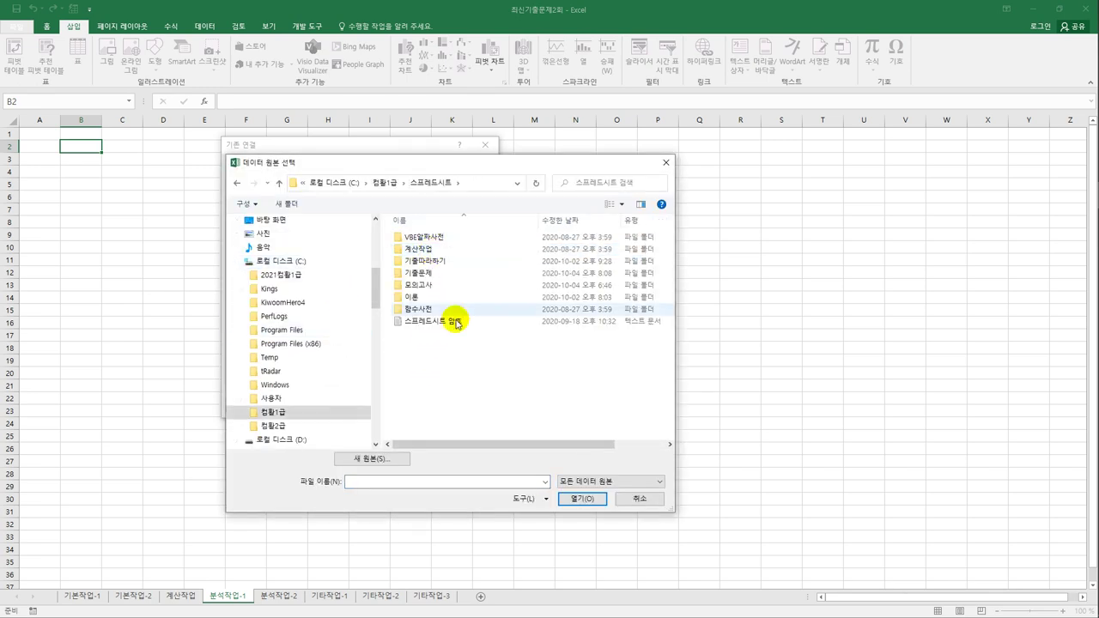
pyautogui.doubleClick(429, 274)
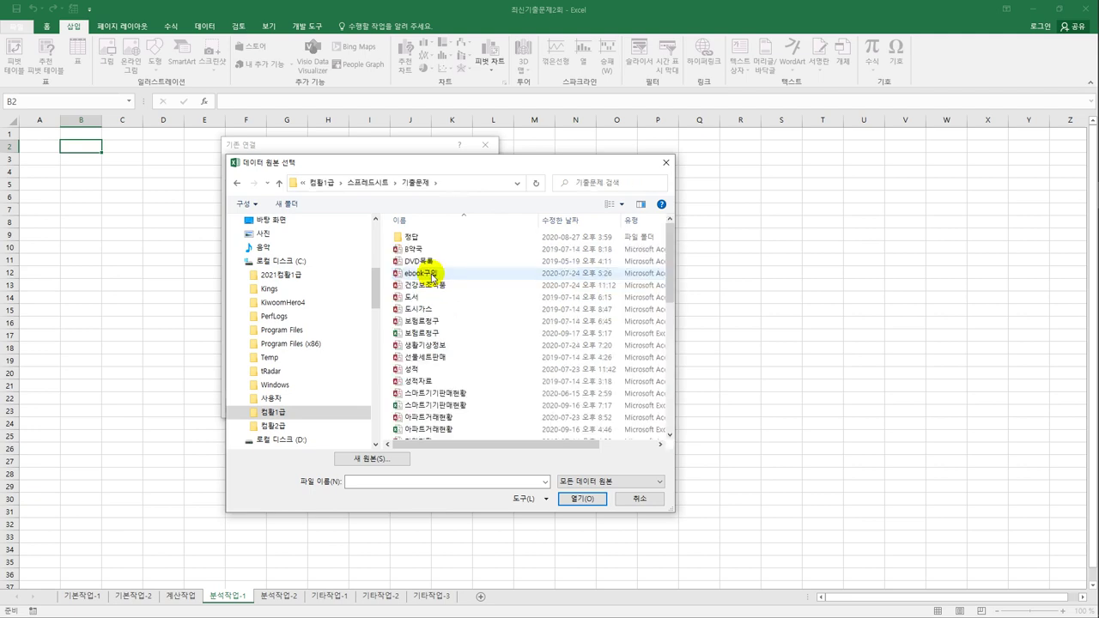
pyautogui.click(449, 405)
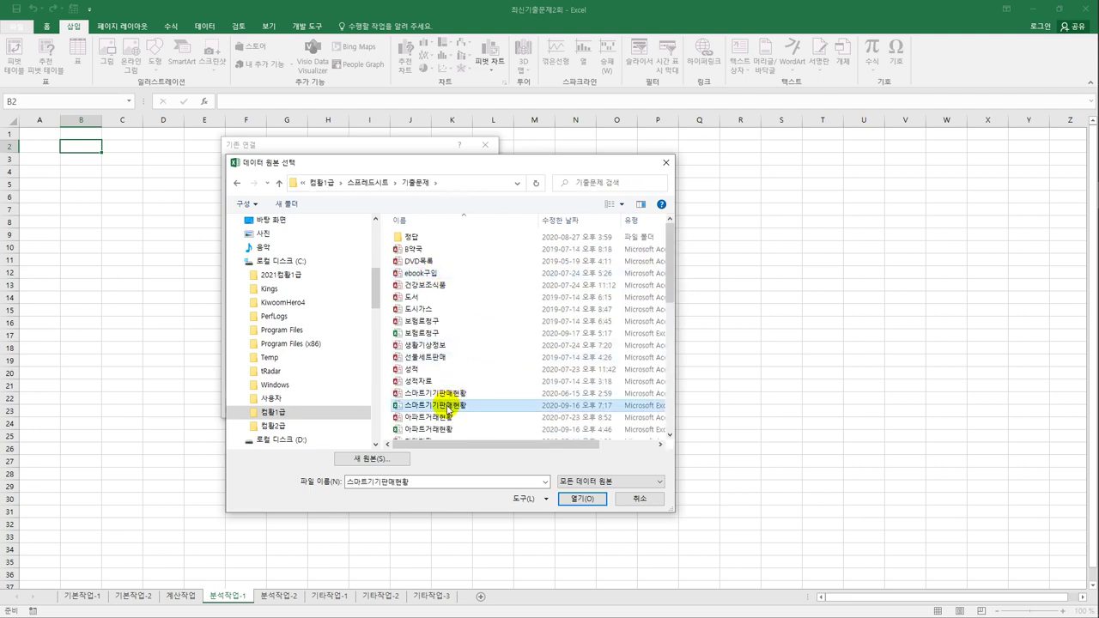
pyautogui.click(581, 496)
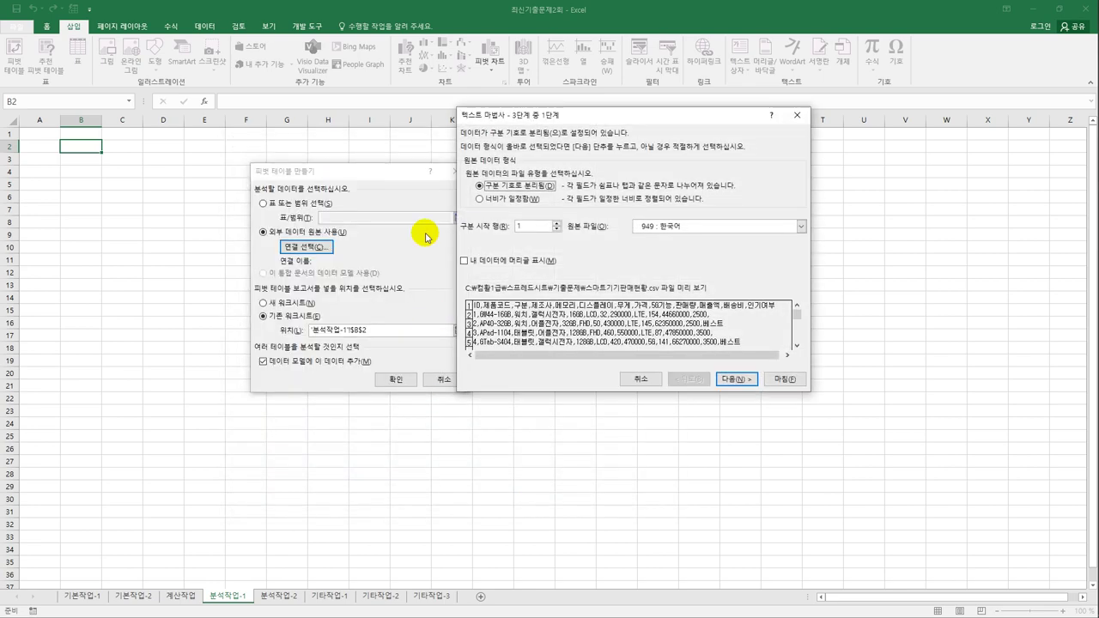
# Set the text import to treat the first row as headers and split the data by comma instead of tab
pyautogui.click(503, 261)
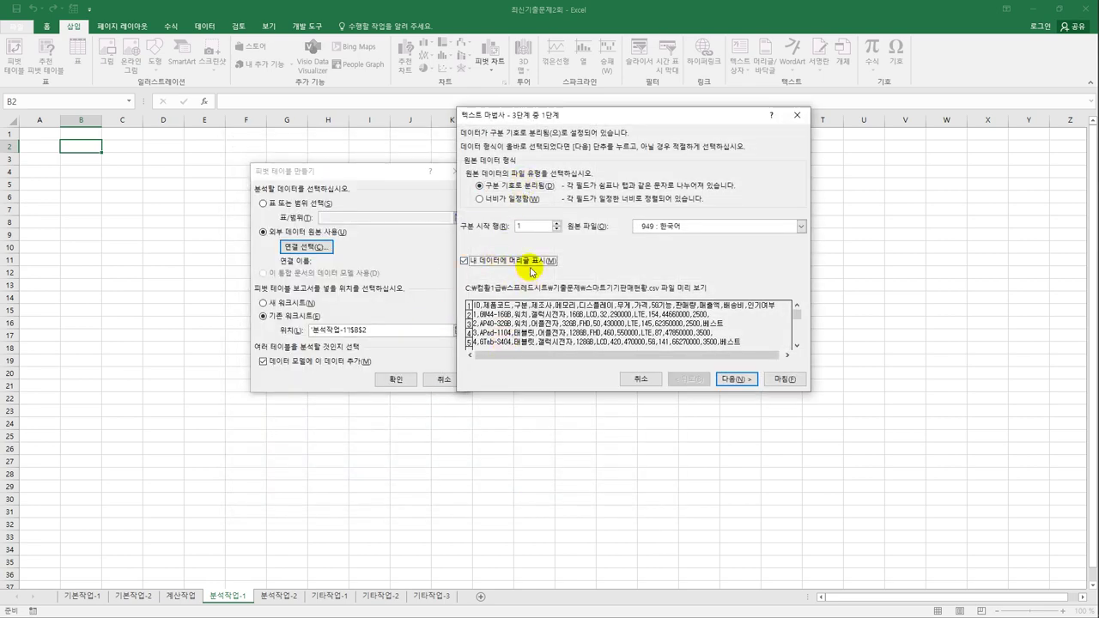
pyautogui.click(726, 381)
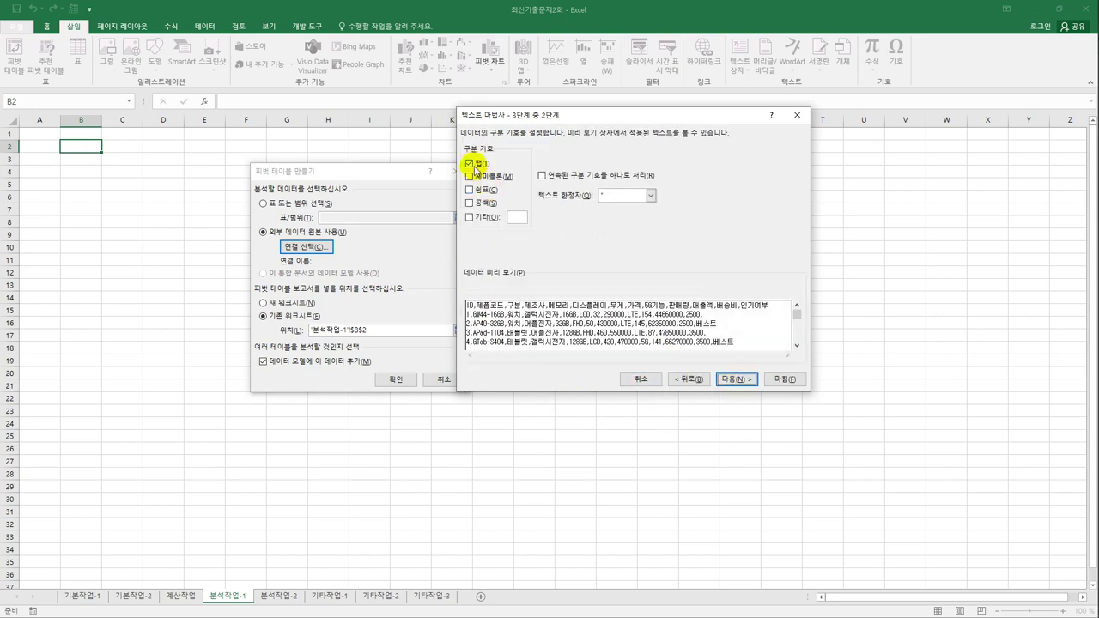
pyautogui.click(470, 164)
pyautogui.click(471, 190)
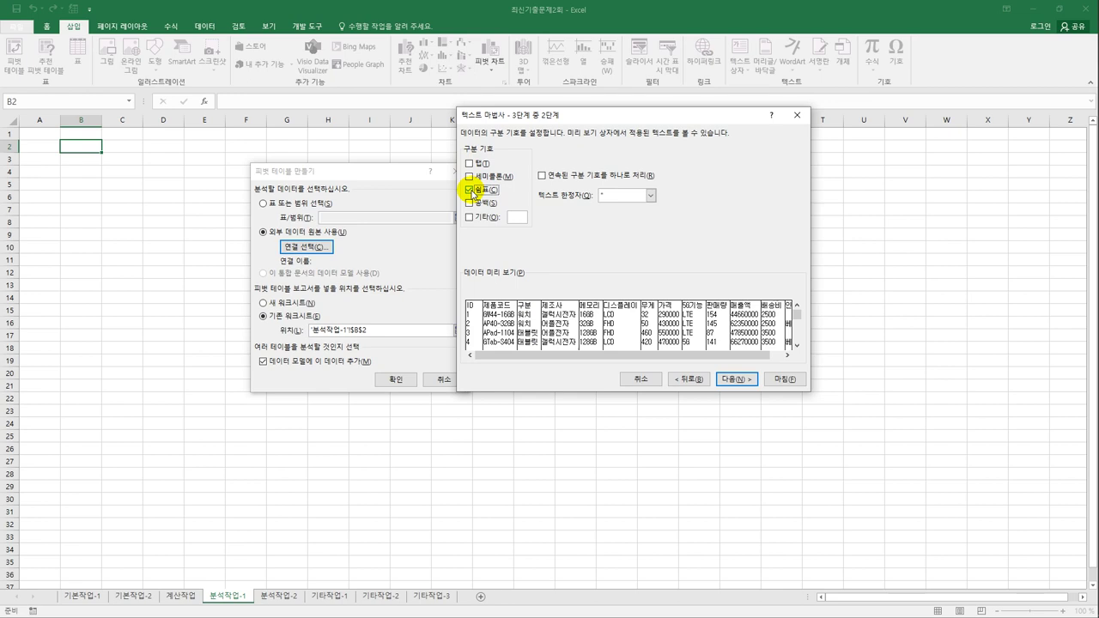
pyautogui.click(730, 380)
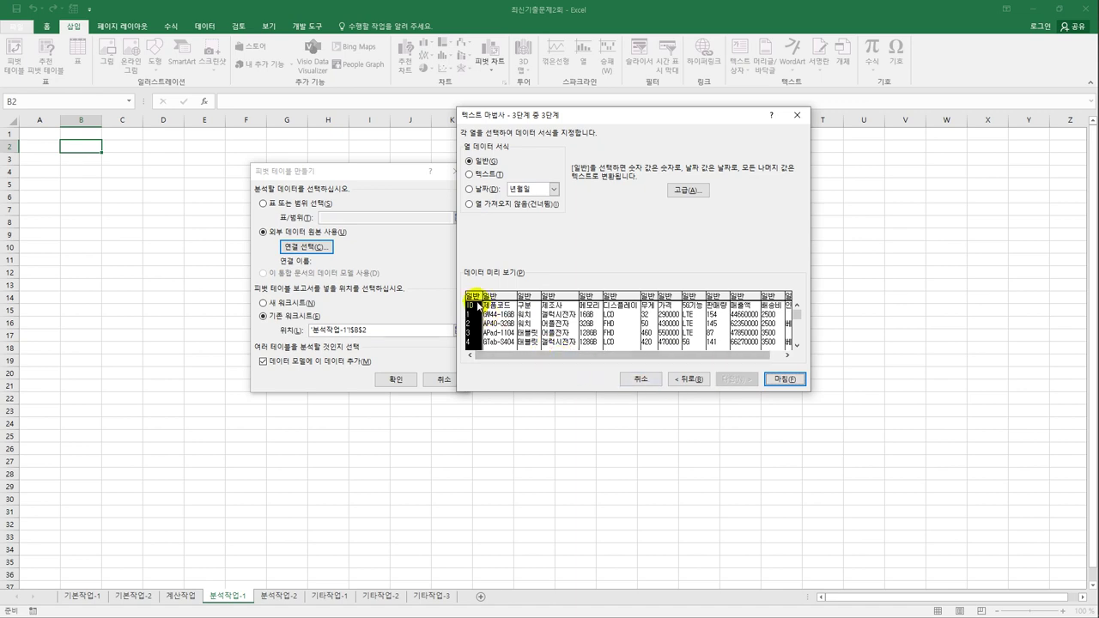
# Exclude the ID, 제품코드, 메모리 and 디스플레이 columns from the text import
pyautogui.click(485, 204)
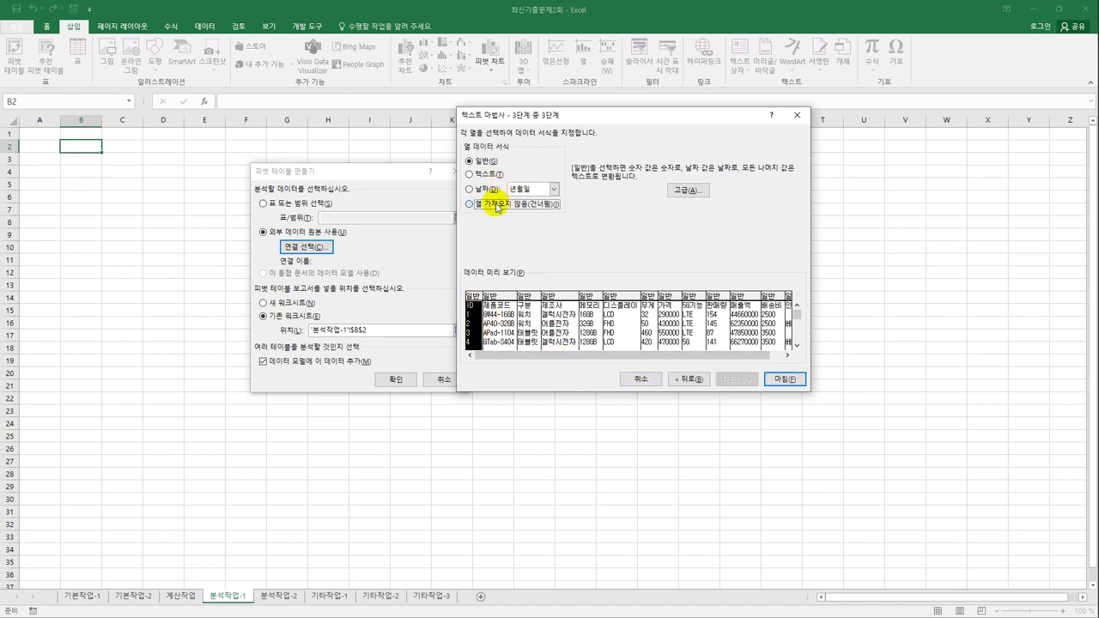
pyautogui.click(496, 299)
pyautogui.click(496, 207)
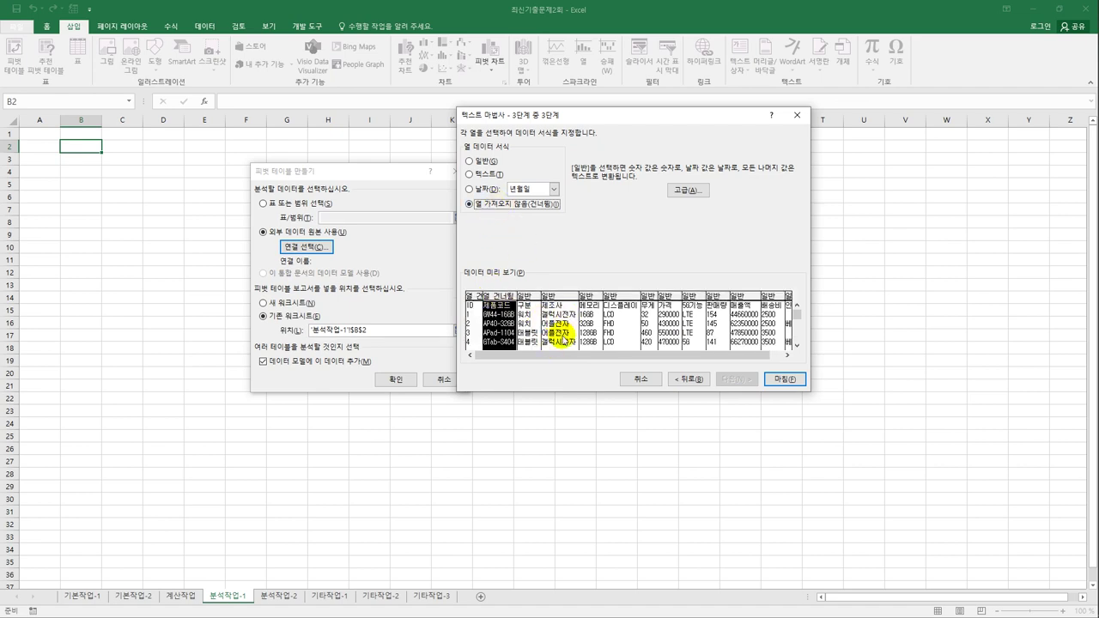
pyautogui.click(591, 310)
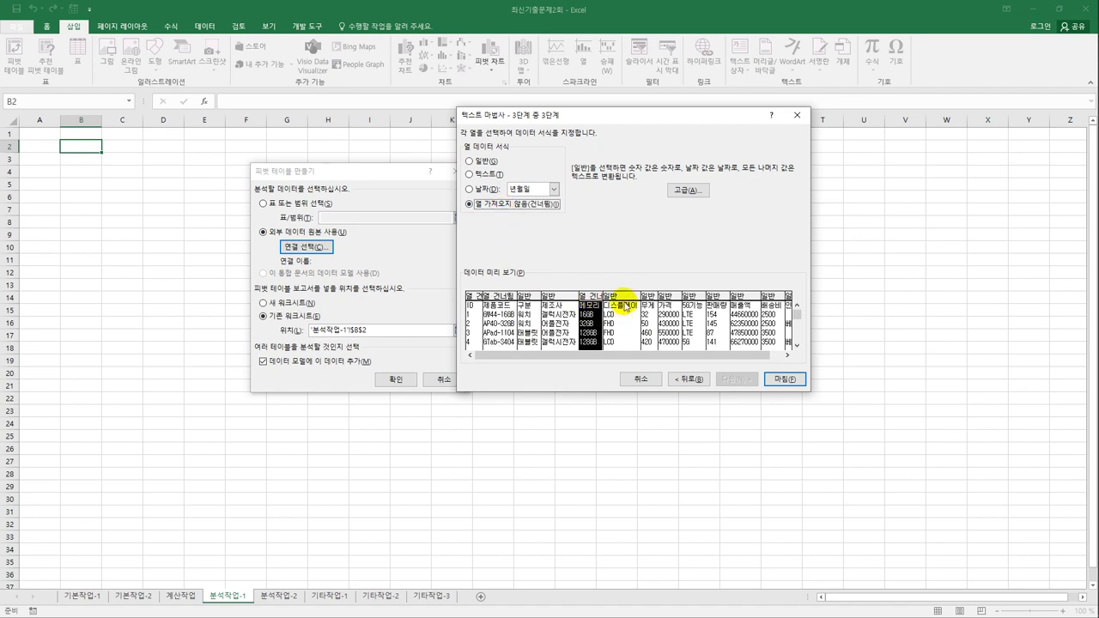
pyautogui.click(625, 306)
pyautogui.click(492, 204)
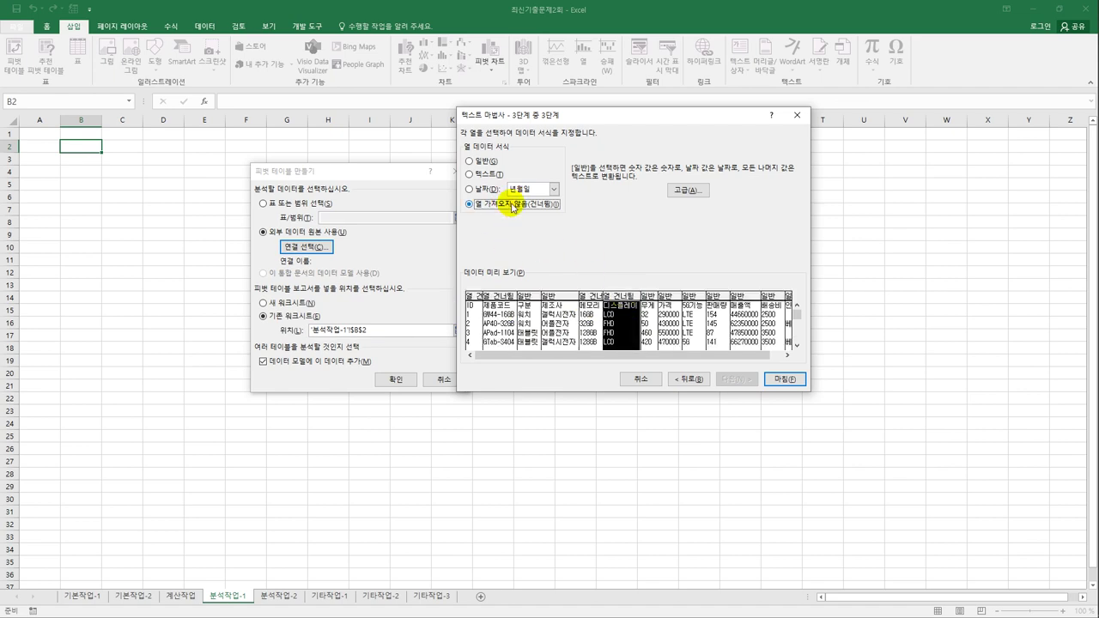
# Exclude the 5G기능, 매출액, 배송비 and 인기여부 columns, then finish the import and create the pivot table
pyautogui.click(693, 296)
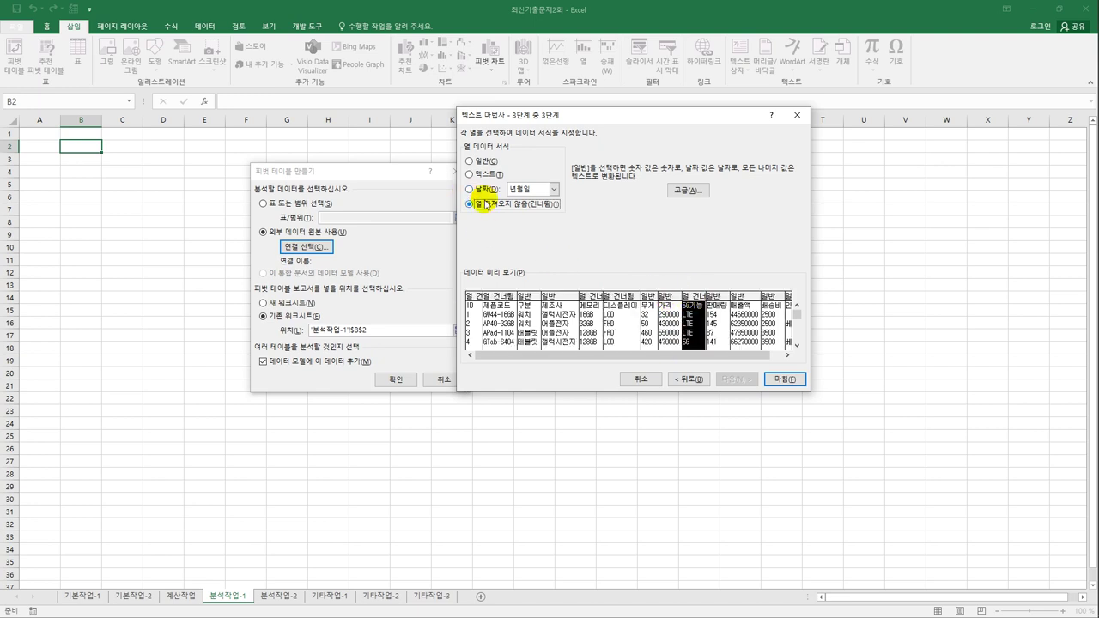
pyautogui.click(739, 296)
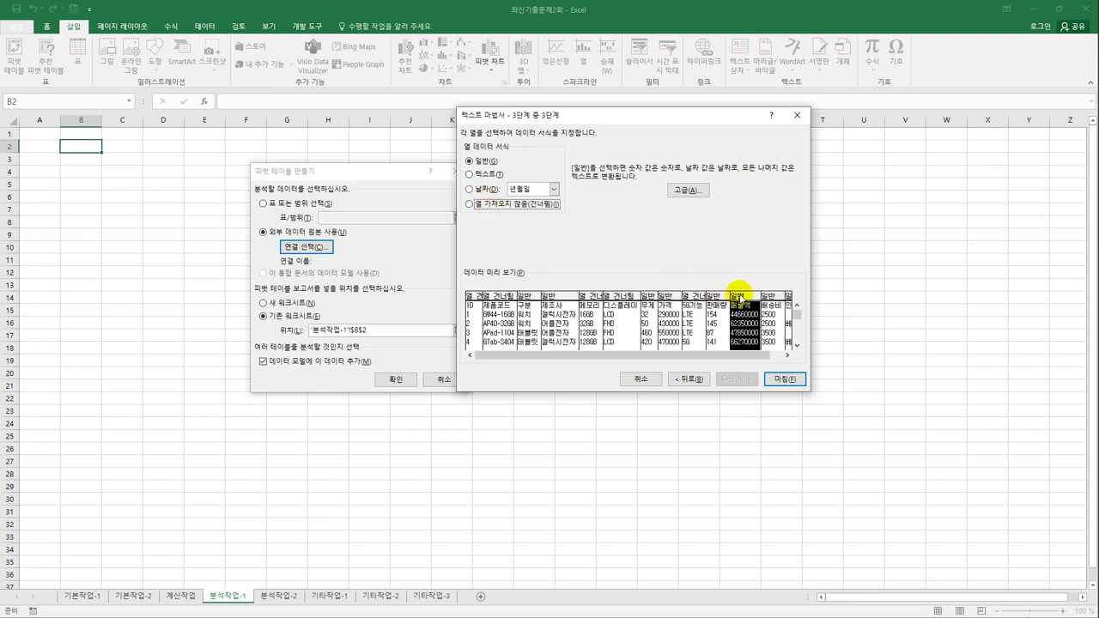
pyautogui.click(516, 206)
pyautogui.click(767, 297)
pyautogui.click(518, 207)
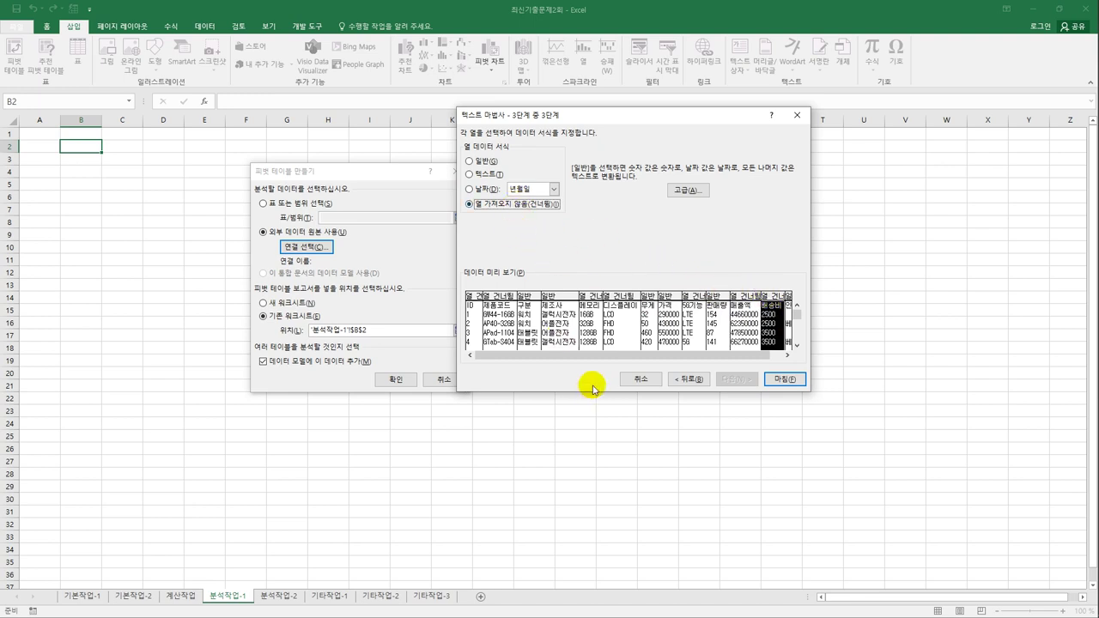
pyautogui.moveTo(596, 354); pyautogui.dragTo(784, 354)
pyautogui.click(780, 314)
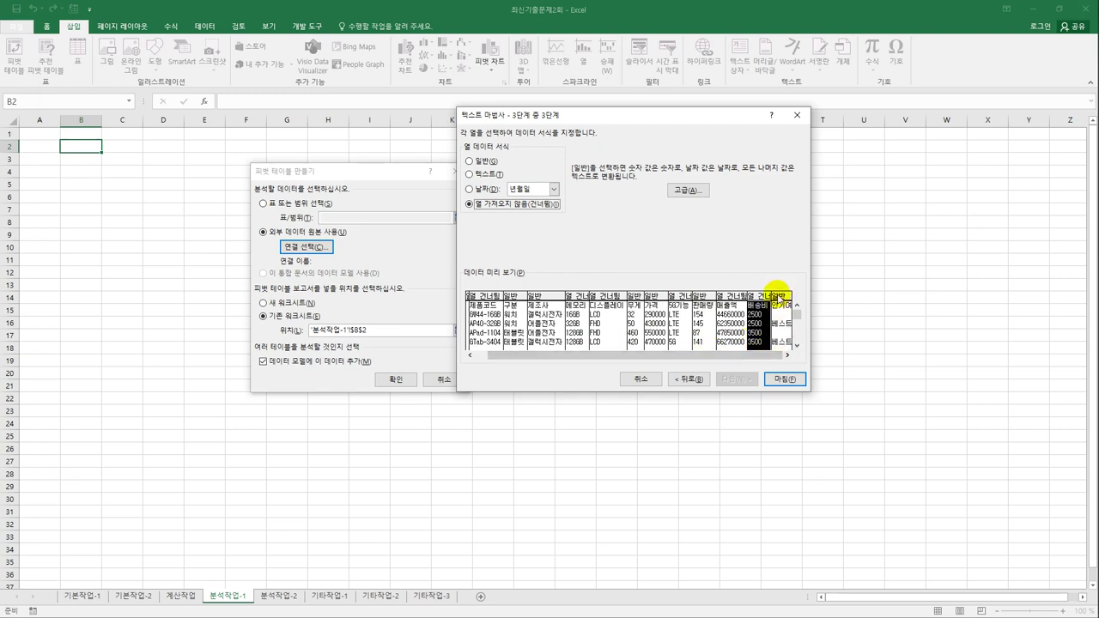
pyautogui.click(780, 314)
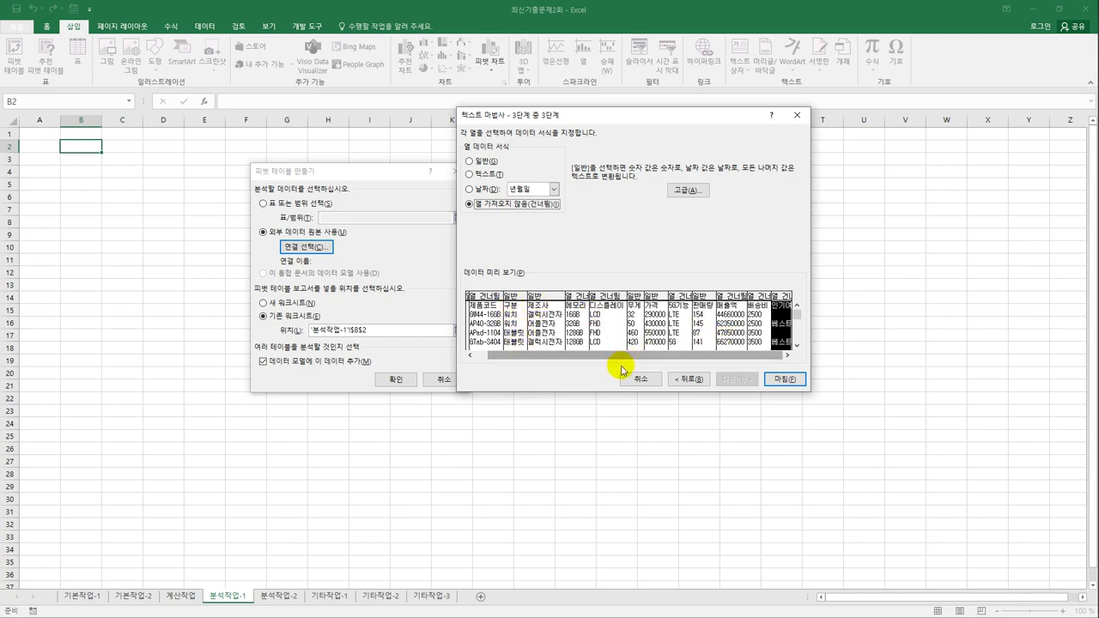
pyautogui.click(788, 383)
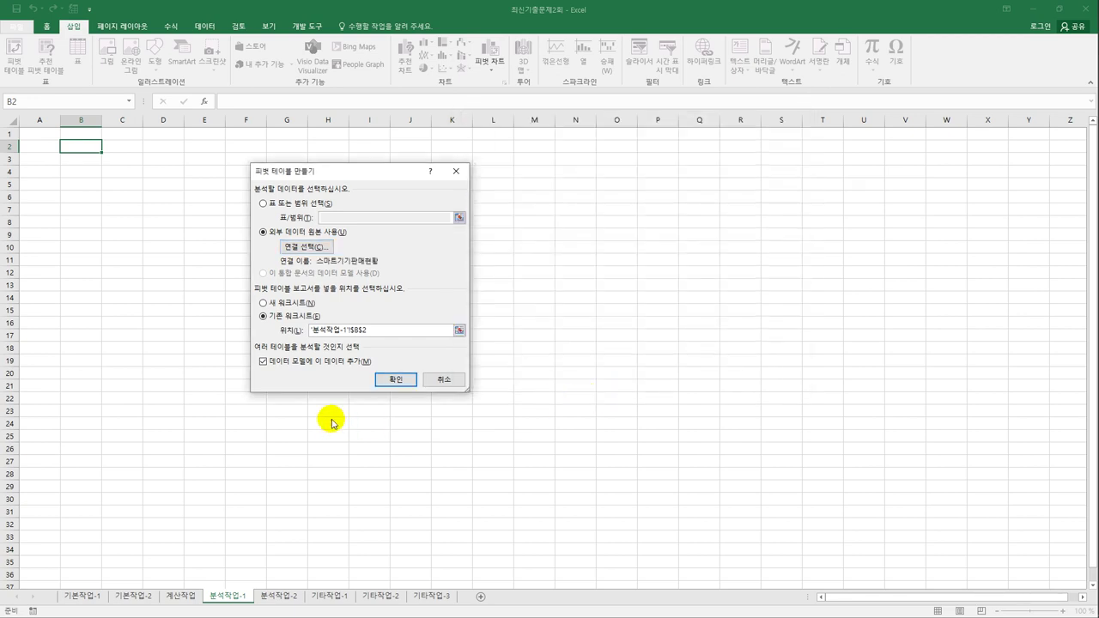
pyautogui.click(397, 381)
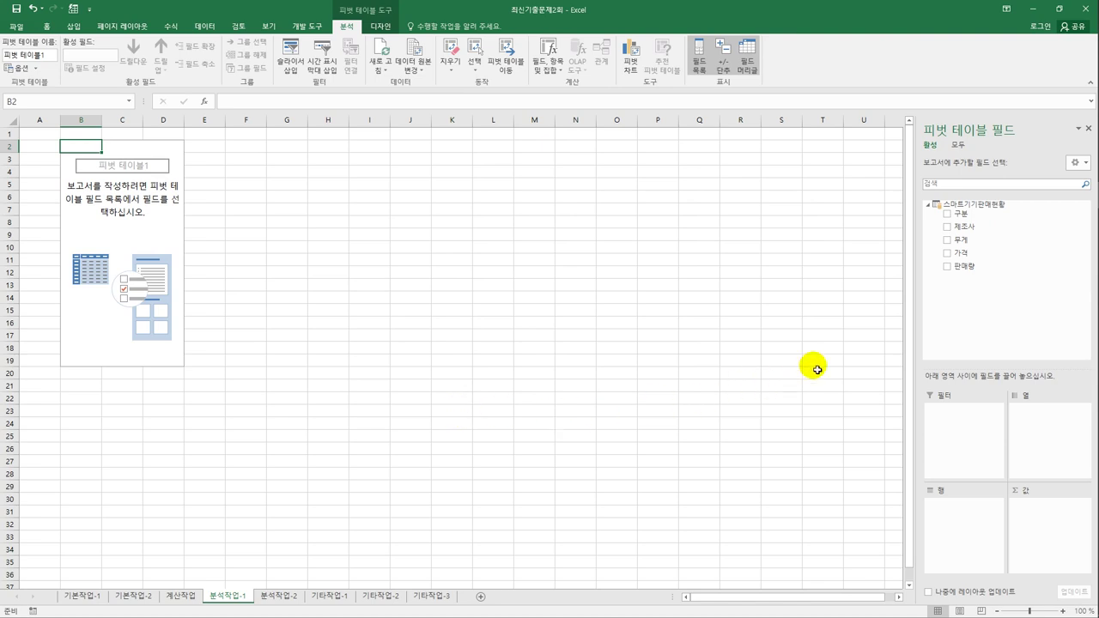
# Lay out the pivot table with 제조사 and Σ 값 in rows, 구분 in columns, and 무게, 가격 and 판매량 as values
pyautogui.moveTo(961, 237); pyautogui.dragTo(948, 523)
pyautogui.moveTo(960, 213); pyautogui.dragTo(1024, 436)
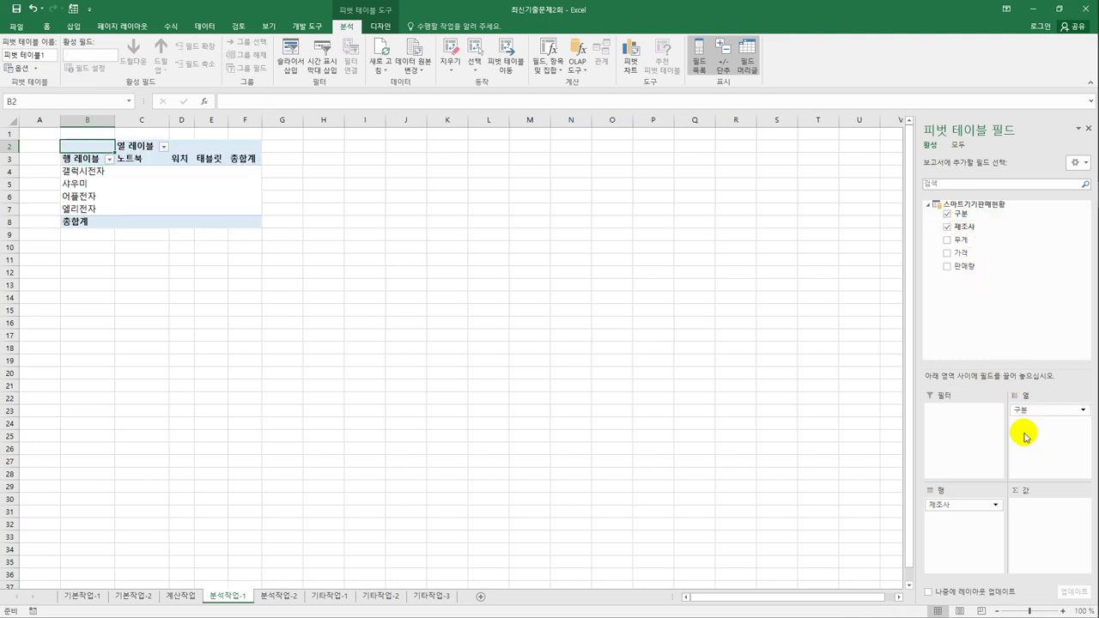
pyautogui.moveTo(981, 239); pyautogui.dragTo(1035, 526)
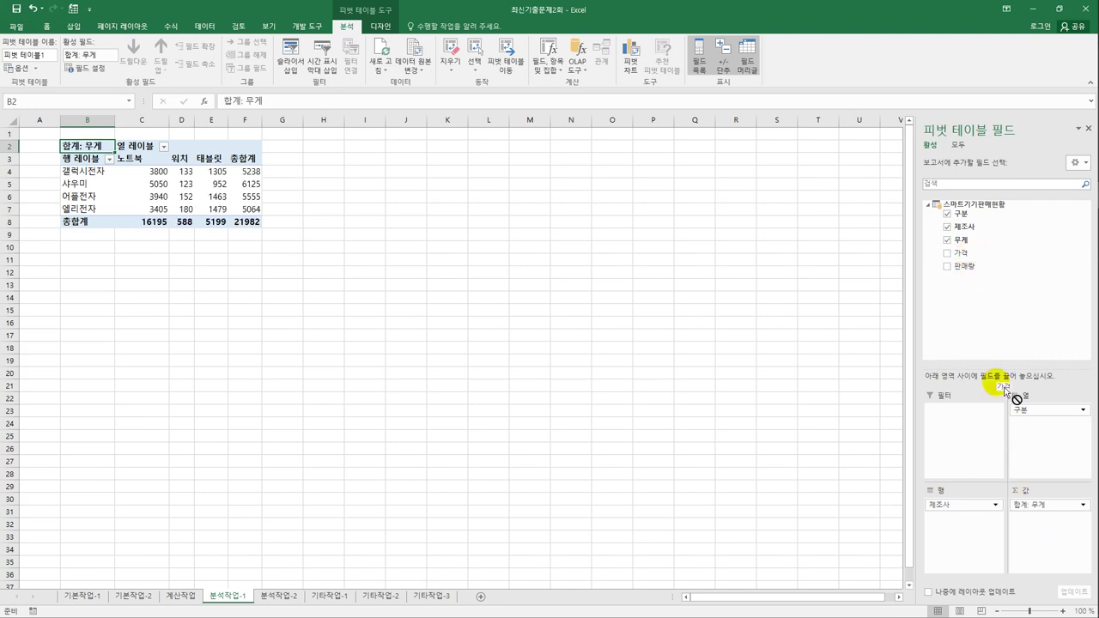
pyautogui.moveTo(962, 266); pyautogui.dragTo(1031, 558)
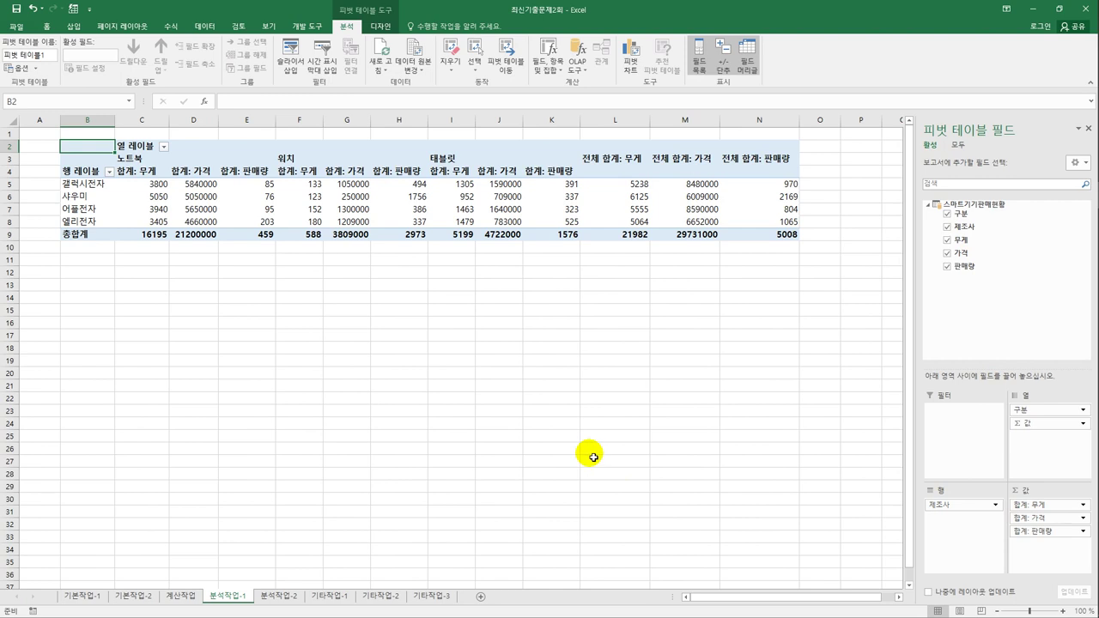
pyautogui.moveTo(1018, 419); pyautogui.dragTo(957, 554)
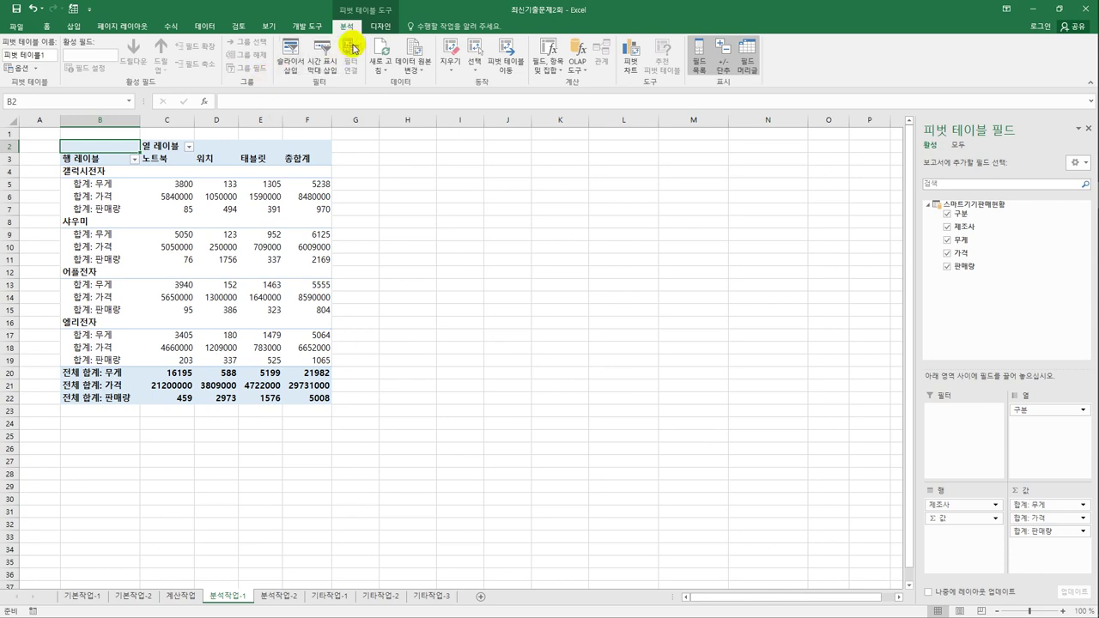
# Show the pivot table report in outline form (개요 형식)
pyautogui.click(379, 26)
pyautogui.click(68, 69)
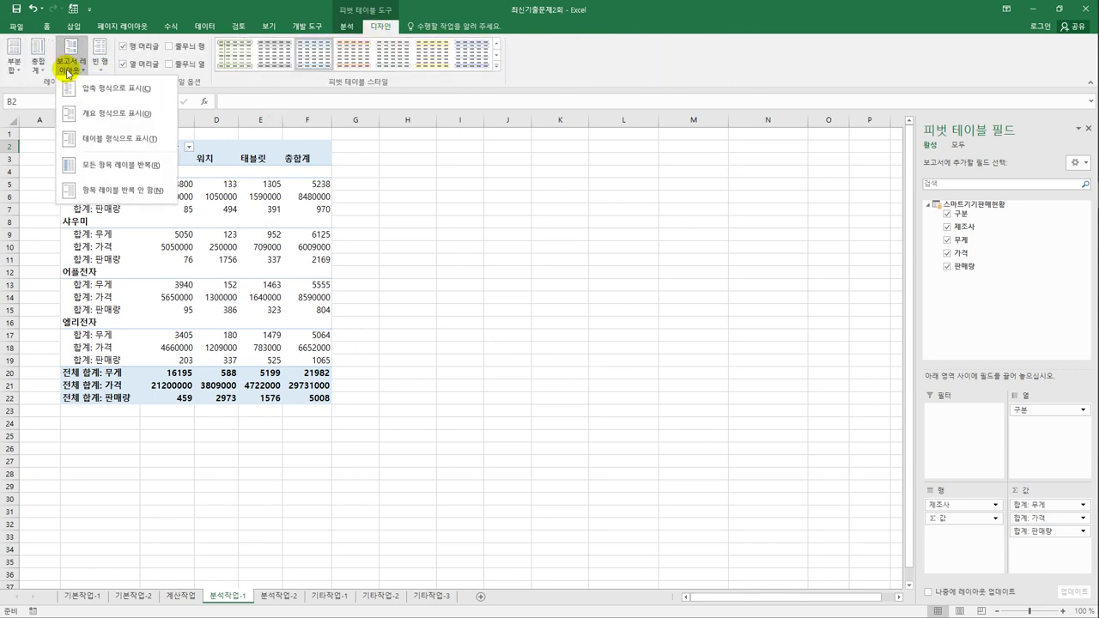
pyautogui.click(96, 117)
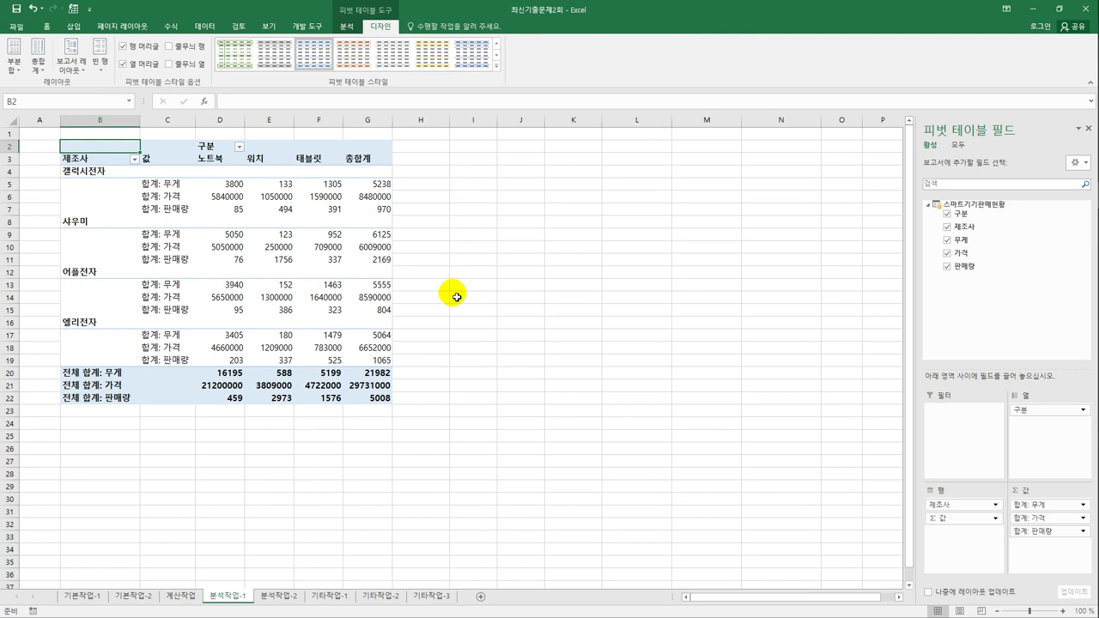
# Enable grand totals for rows only and apply the orange style from the first row of the medium (보통) pivot styles
pyautogui.click(40, 73)
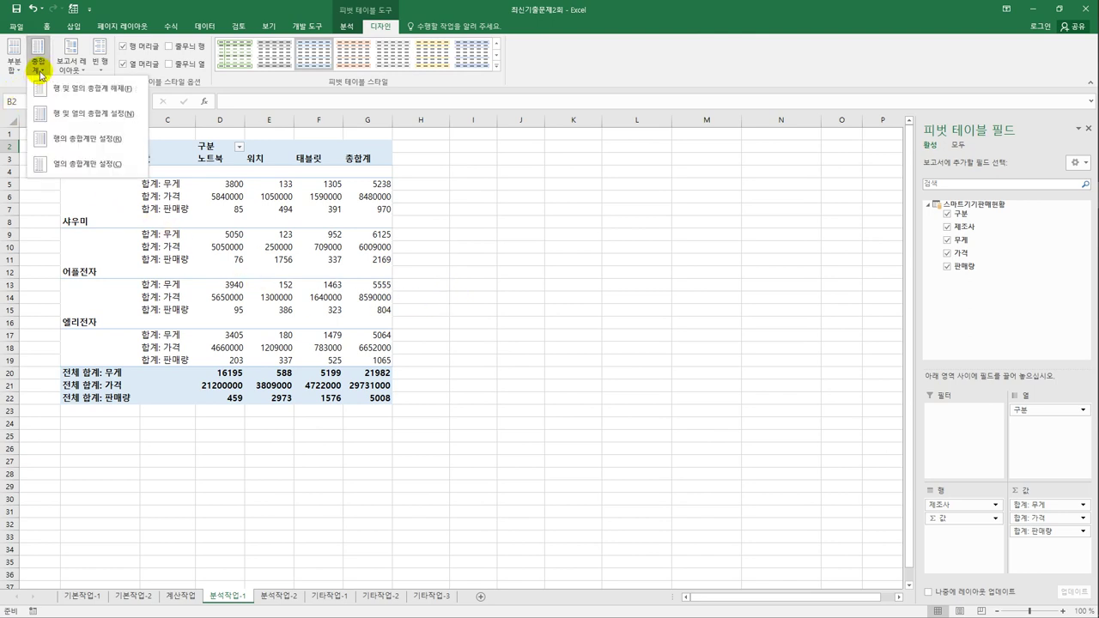
pyautogui.click(72, 144)
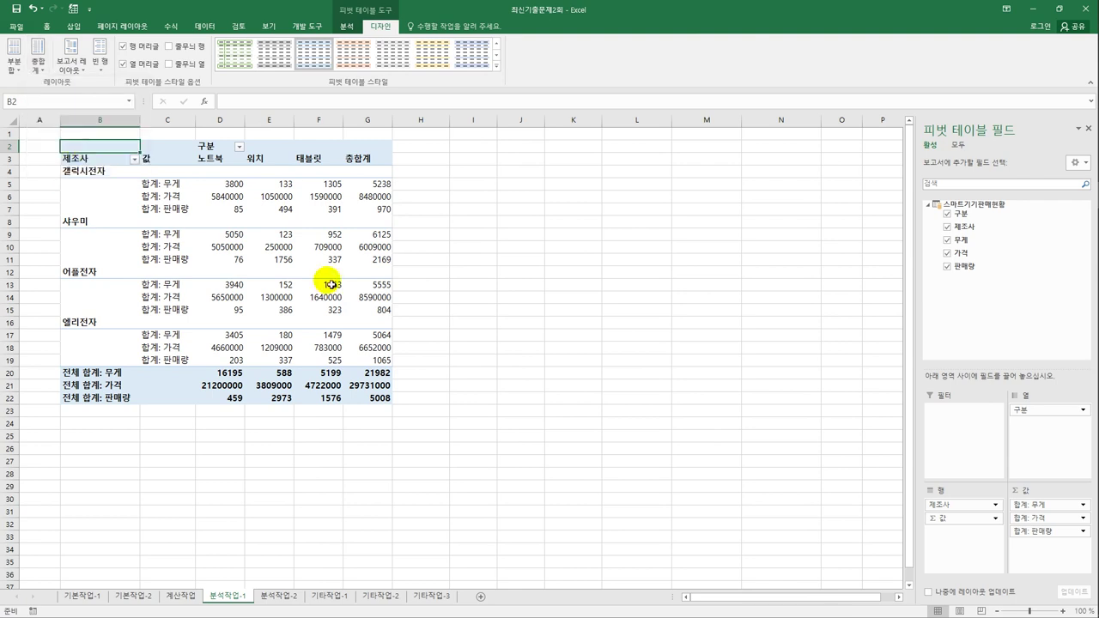
pyautogui.click(495, 65)
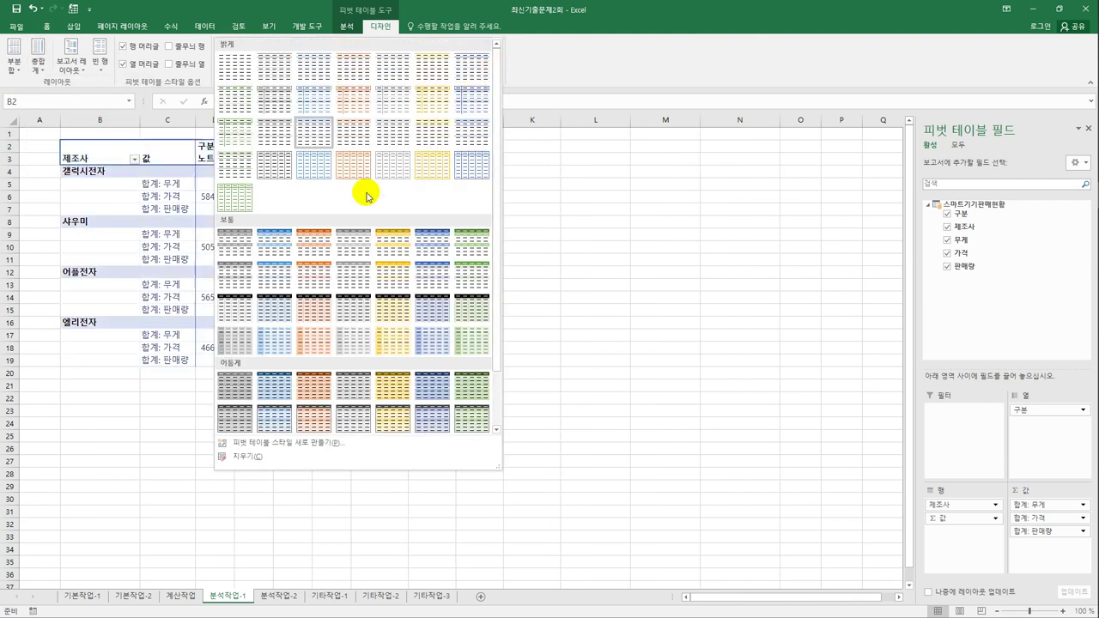
pyautogui.click(313, 249)
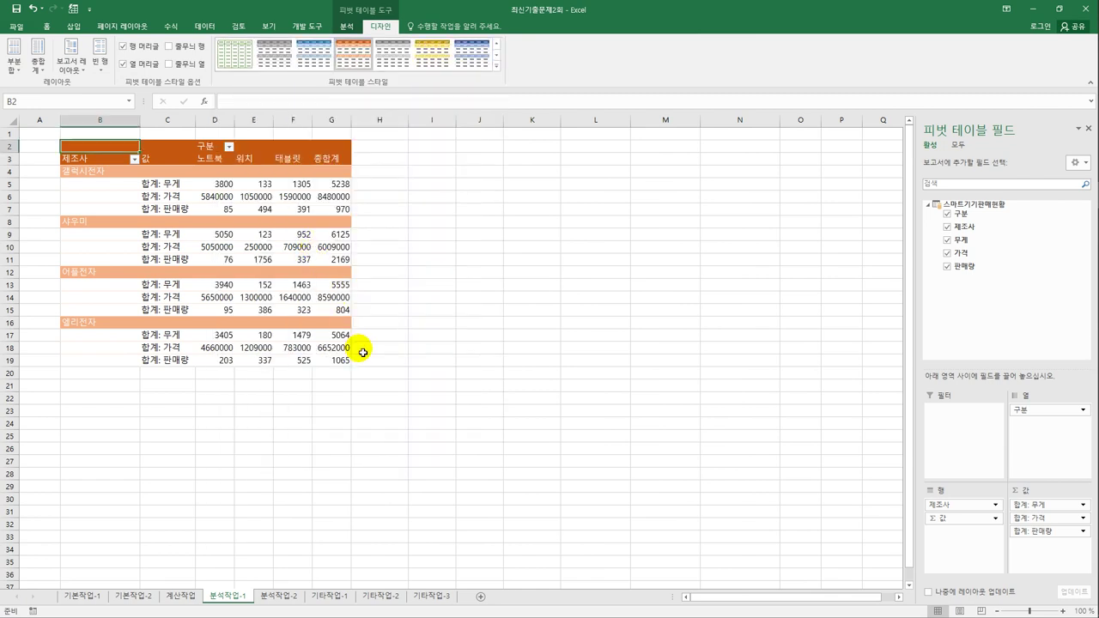
# Summarize the 무게 value field by average (평균) and format it as a number with the thousands separator
pyautogui.click(174, 189)
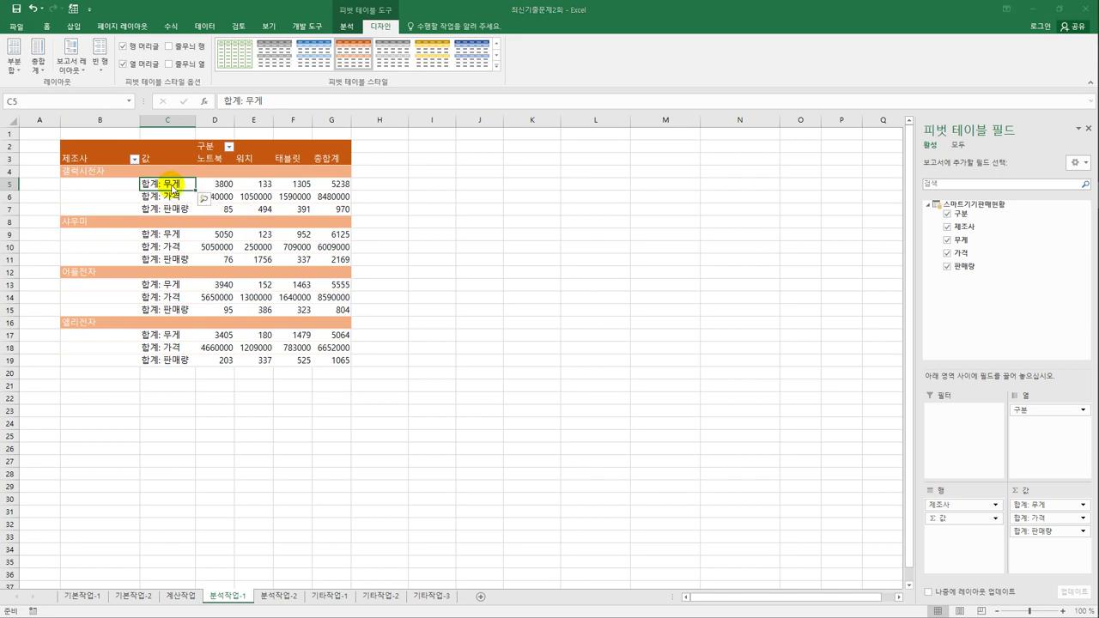
pyautogui.doubleClick(174, 189)
pyautogui.click(282, 307)
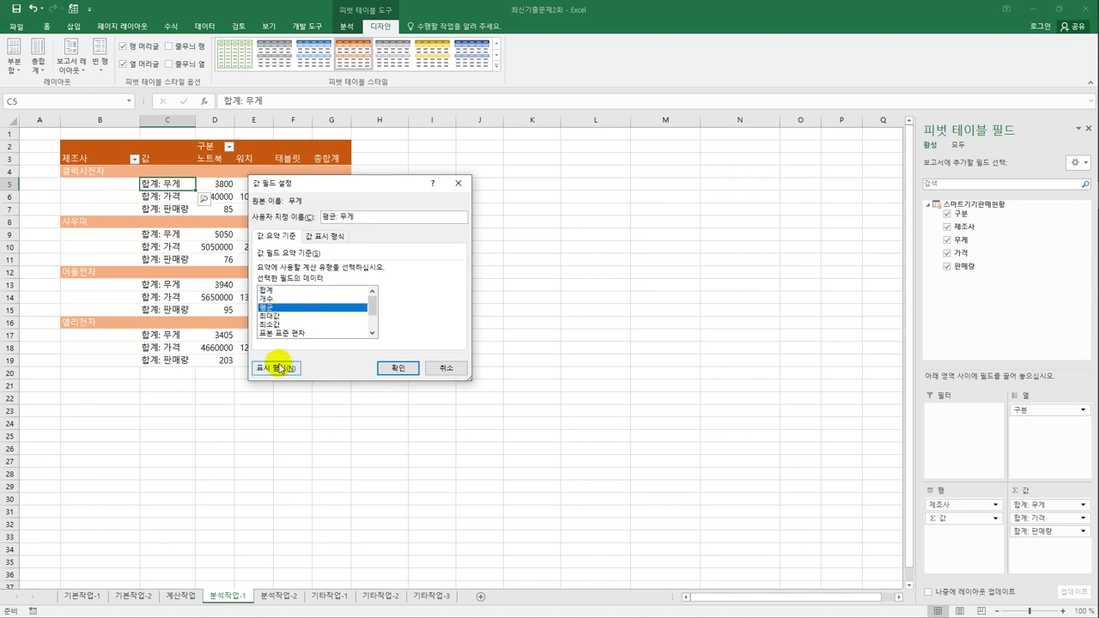
pyautogui.click(276, 367)
pyautogui.click(223, 192)
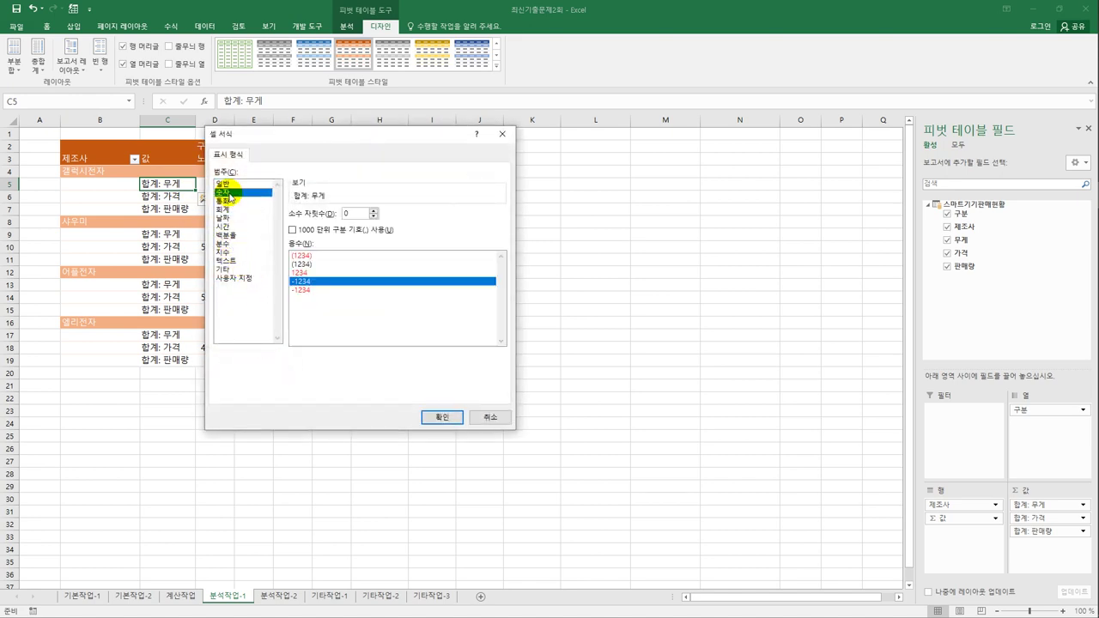
pyautogui.click(326, 230)
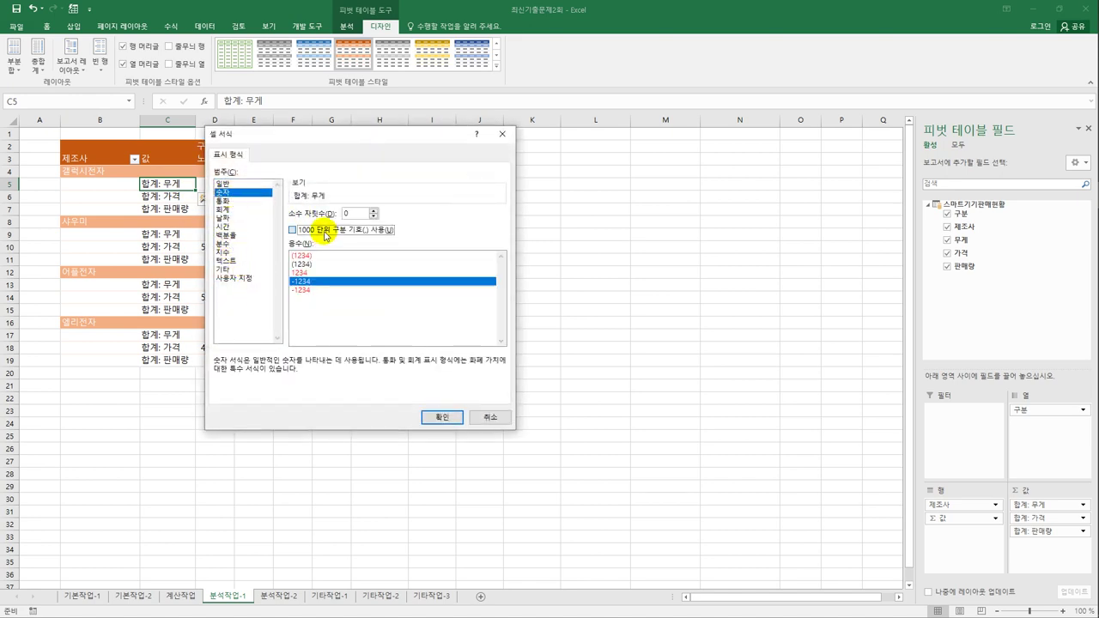
pyautogui.click(441, 417)
pyautogui.click(397, 367)
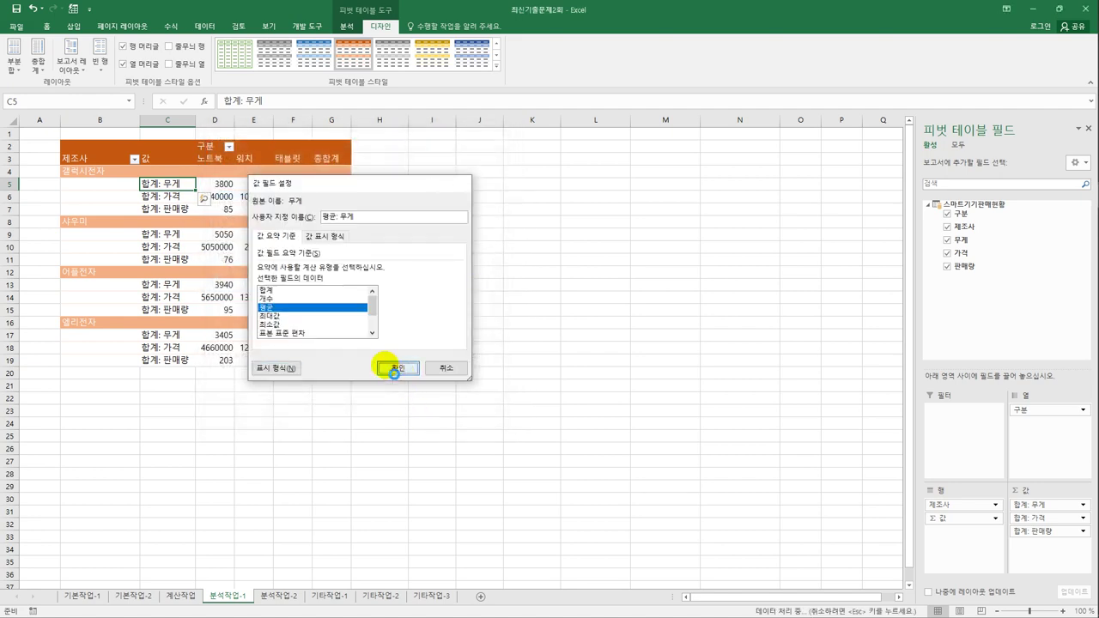
# Summarize the 가격 value field by average (평균) and format it as a number with the thousands separator
pyautogui.doubleClick(169, 198)
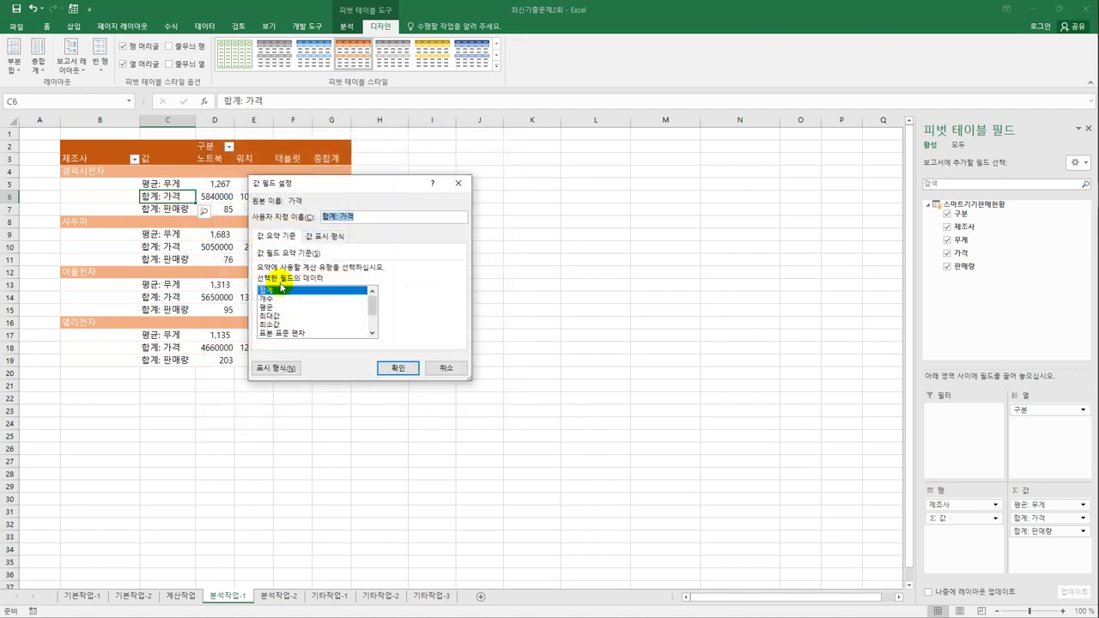
pyautogui.click(270, 307)
pyautogui.click(283, 369)
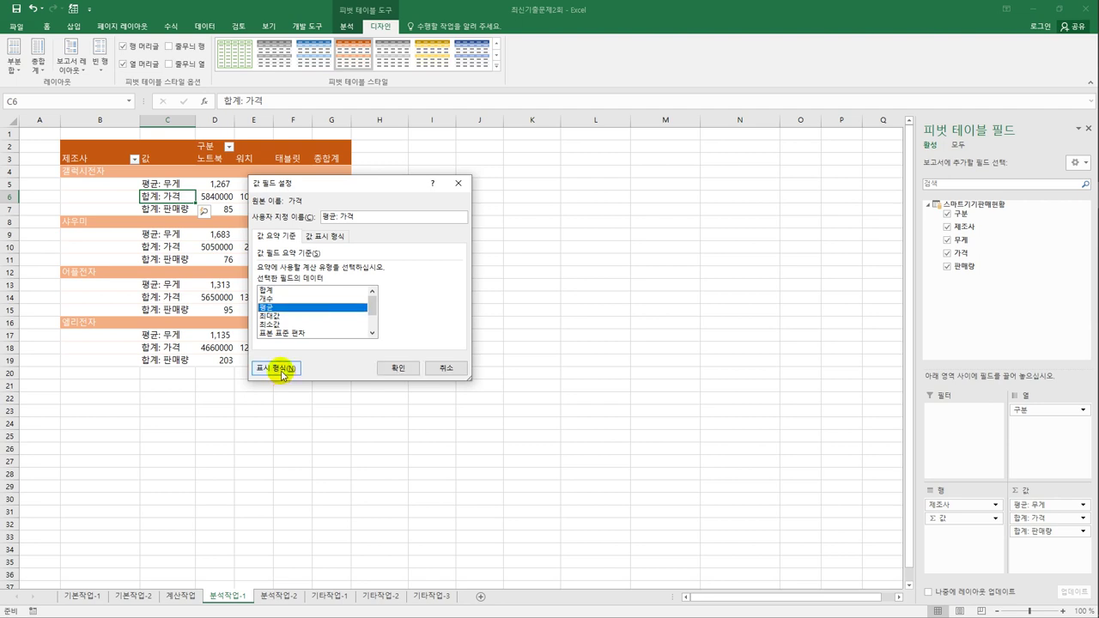
pyautogui.click(236, 194)
pyautogui.click(292, 230)
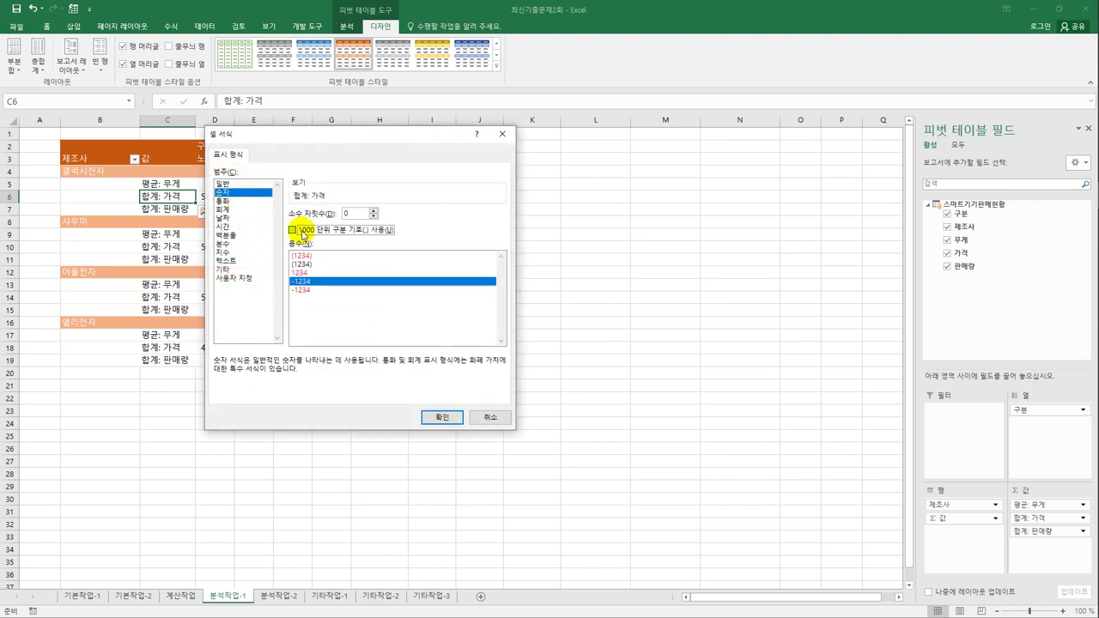
pyautogui.click(435, 417)
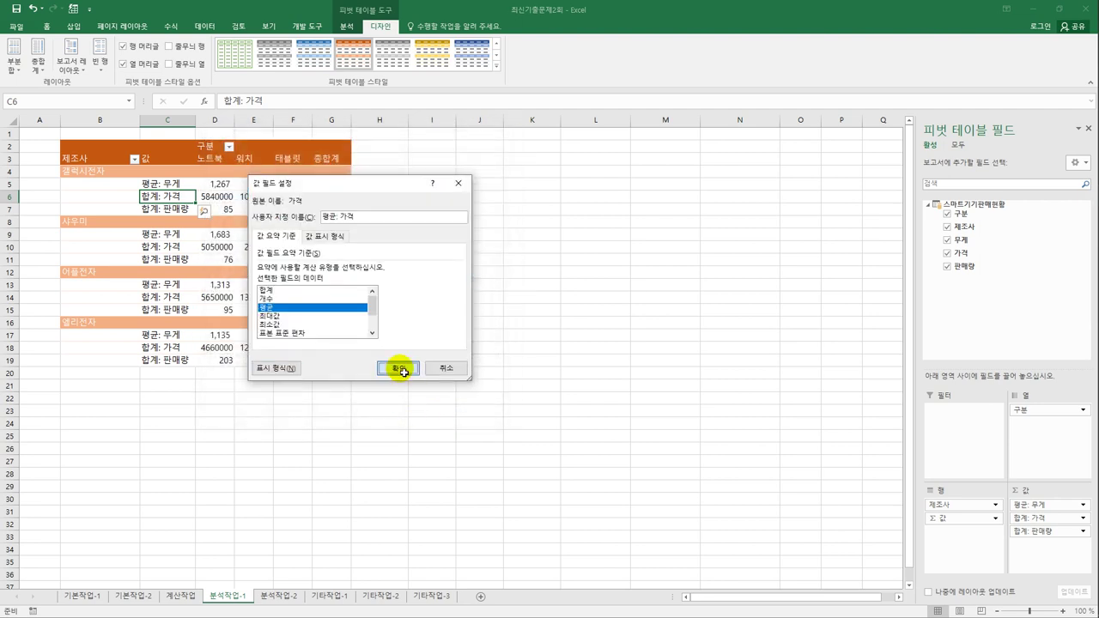
pyautogui.click(399, 369)
# Summarize the 판매량 value field by average (평균) and format it as a number with the thousands separator
pyautogui.click(176, 210)
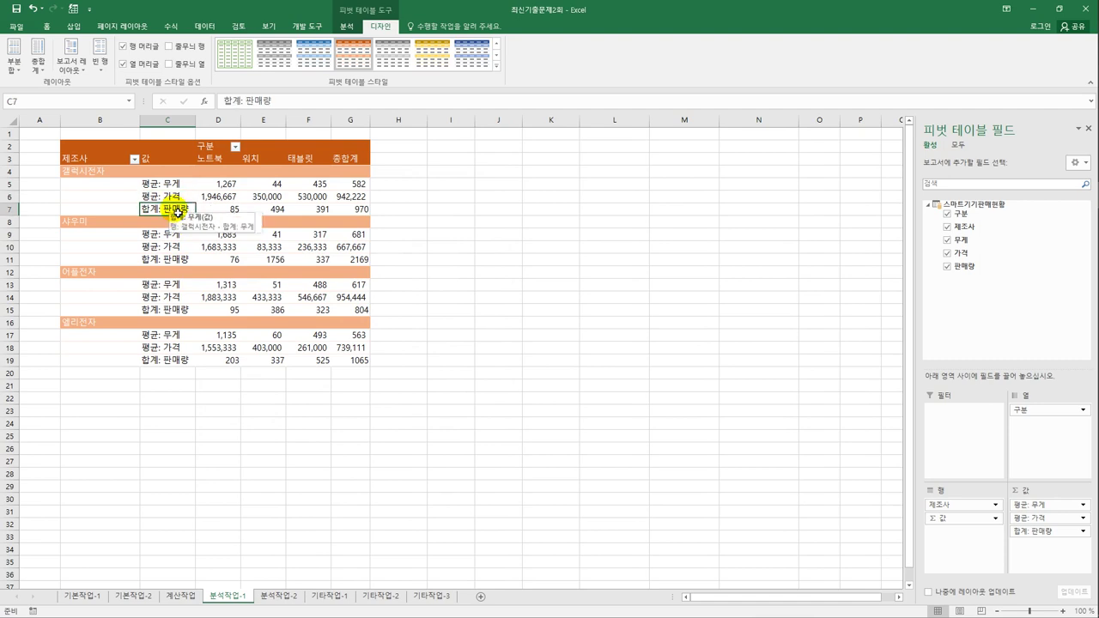
pyautogui.doubleClick(177, 212)
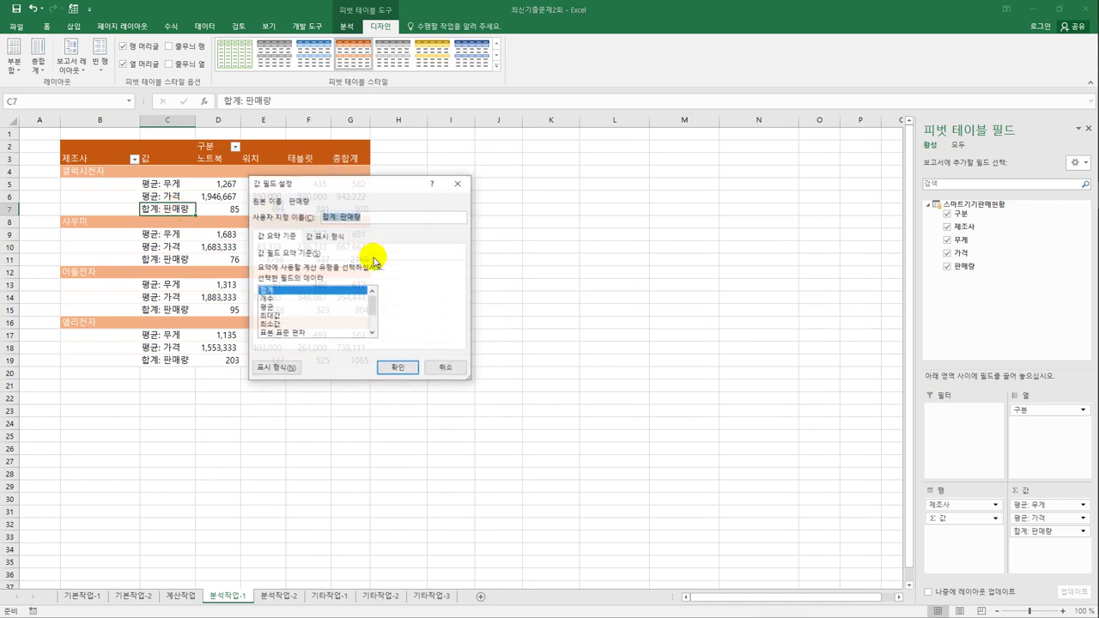
pyautogui.click(274, 307)
pyautogui.click(285, 370)
pyautogui.click(241, 194)
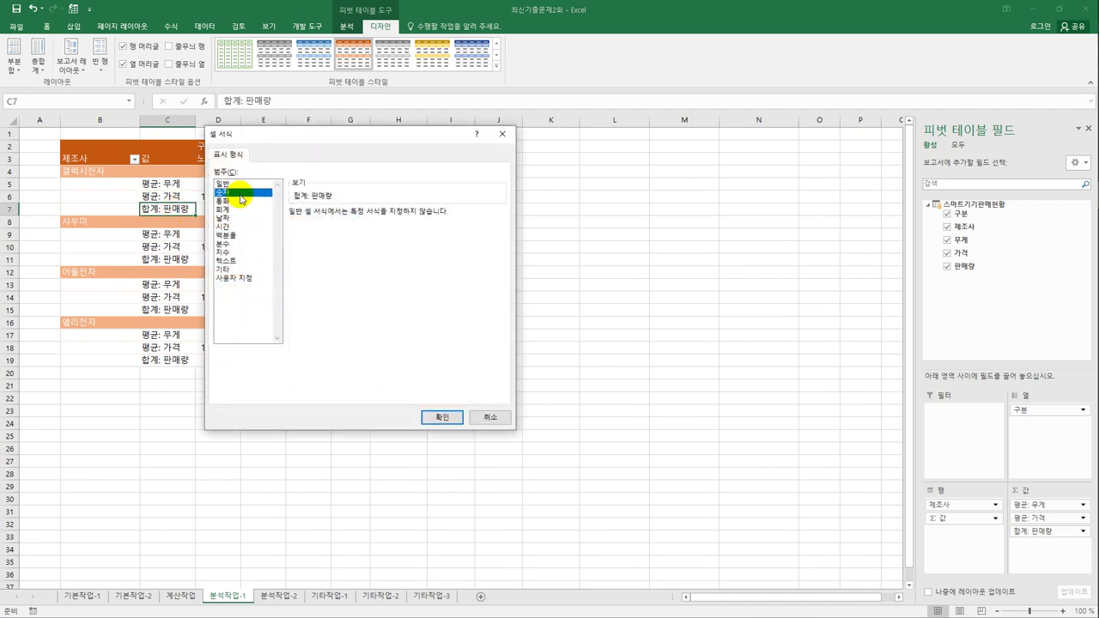
pyautogui.click(324, 230)
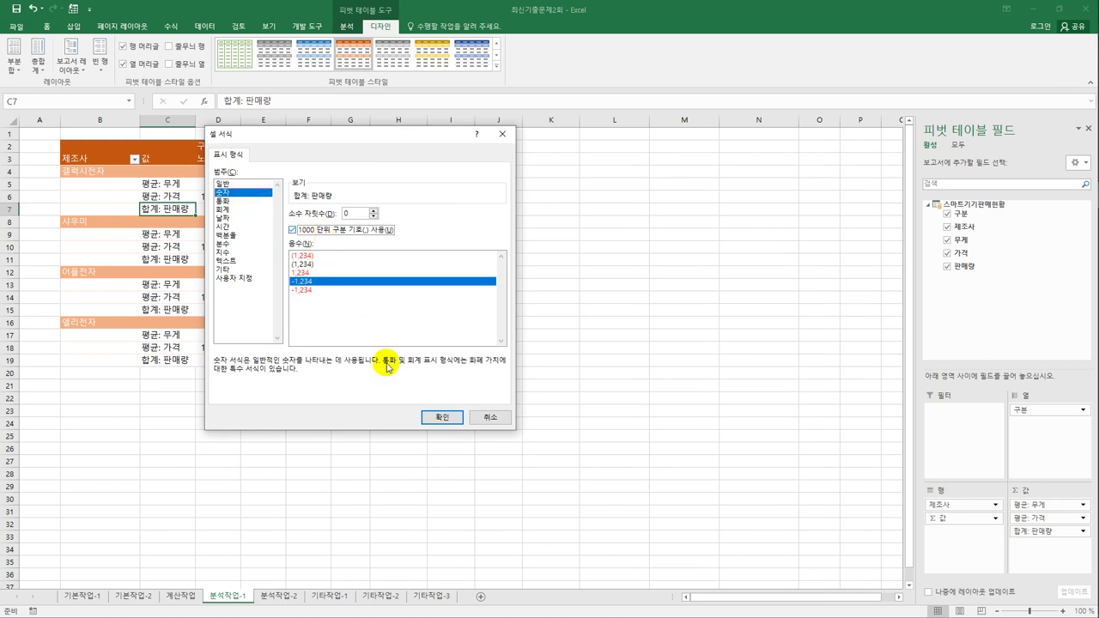
pyautogui.click(440, 417)
pyautogui.click(397, 368)
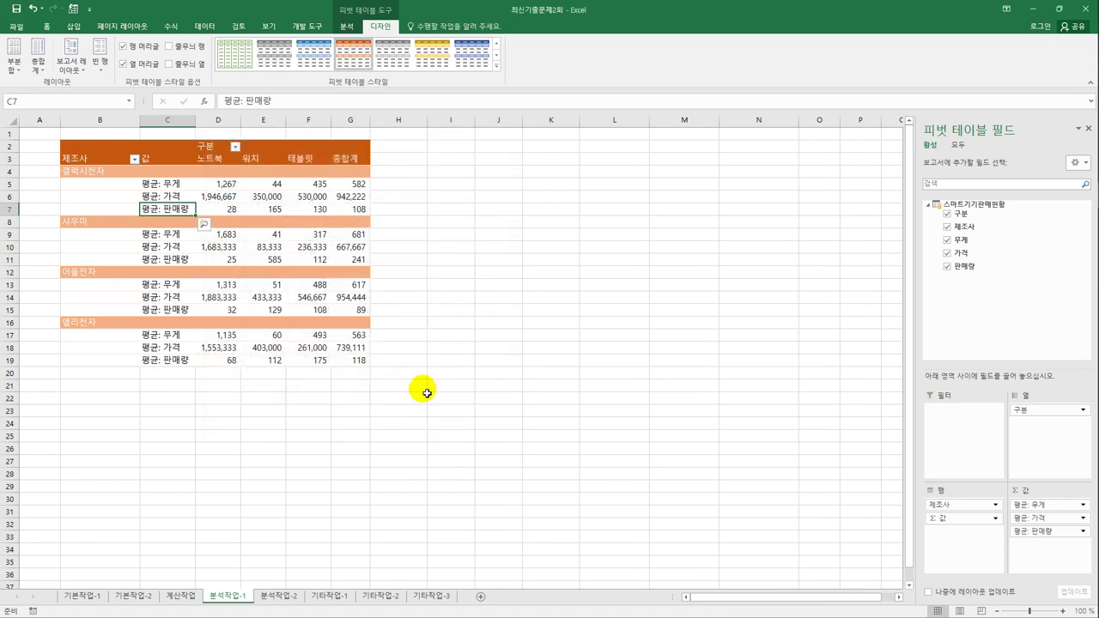
pyautogui.click(427, 393)
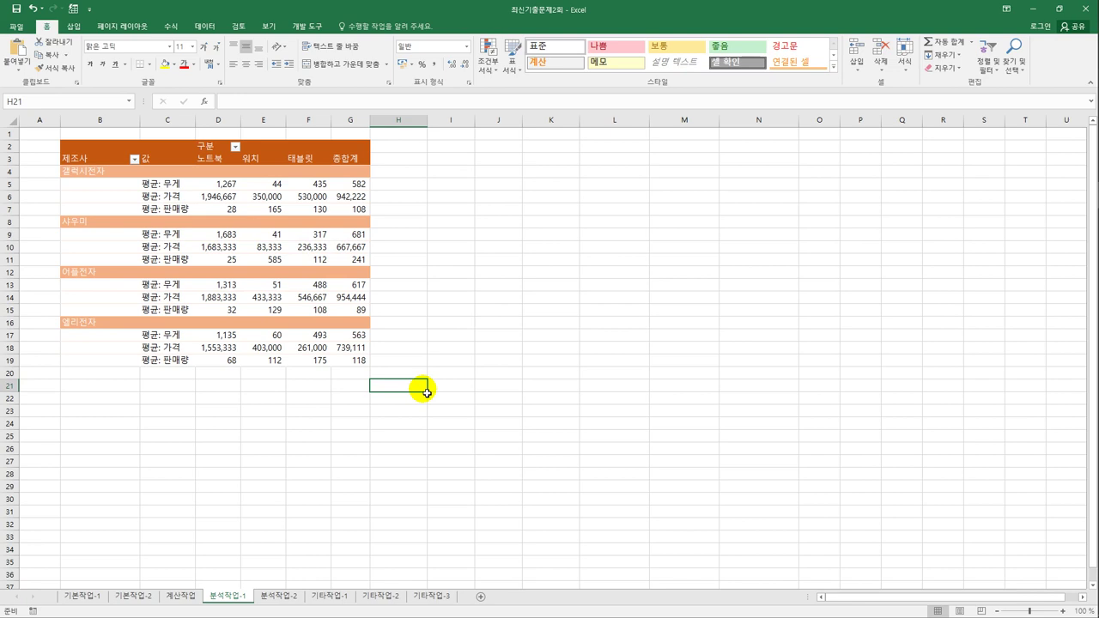
# Review the pivot table's grand total choices, keeping grand totals for rows only (행의 총합계만 설정)
pyautogui.click(313, 348)
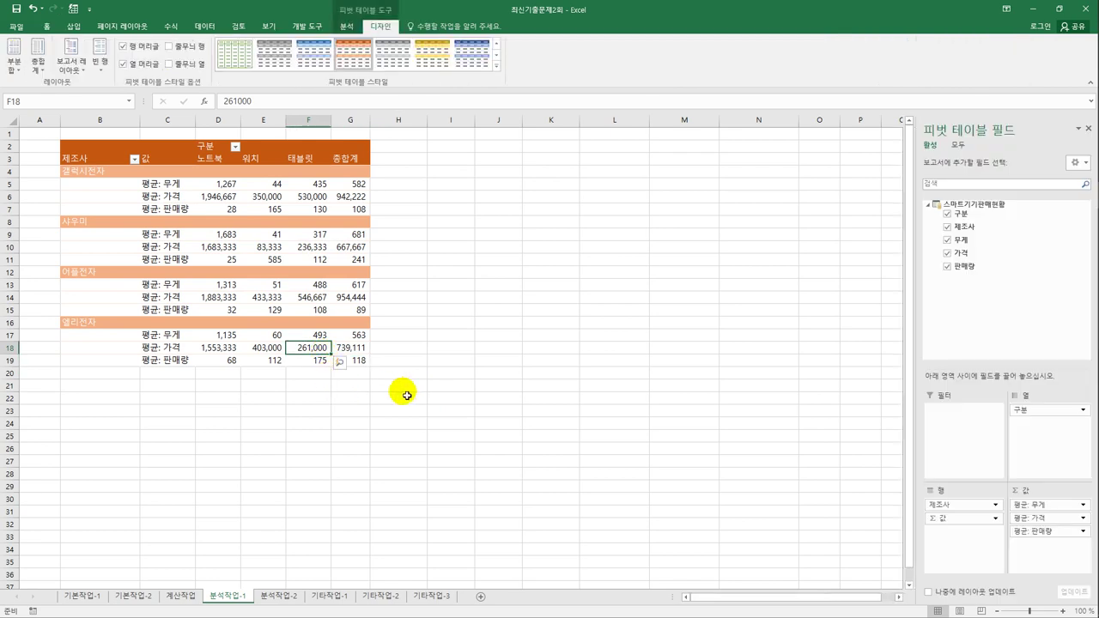
pyautogui.click(38, 67)
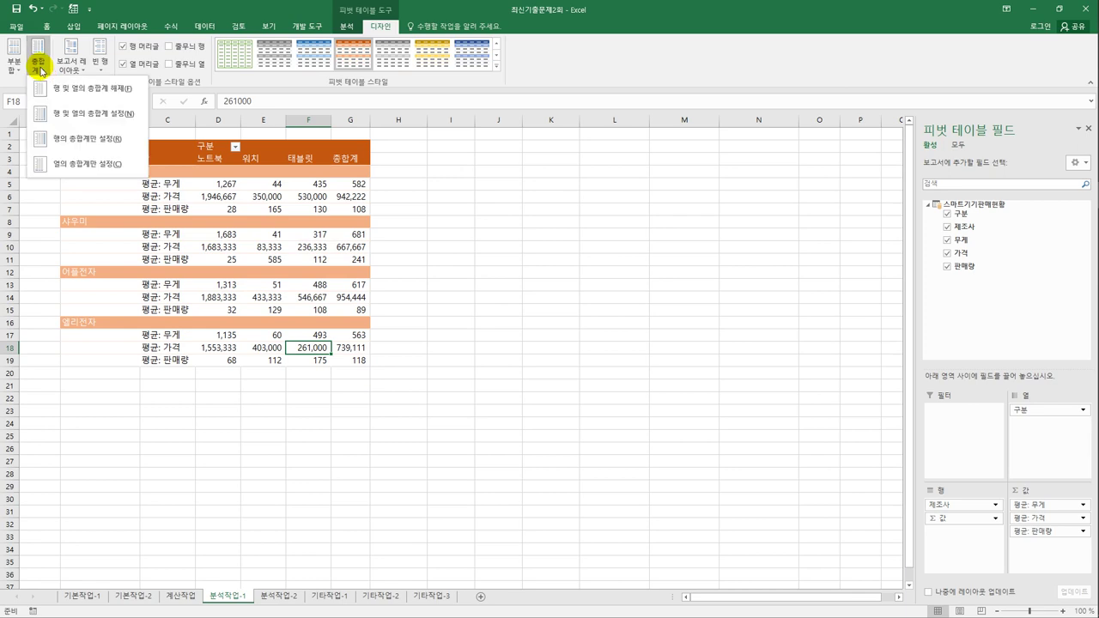
pyautogui.click(62, 146)
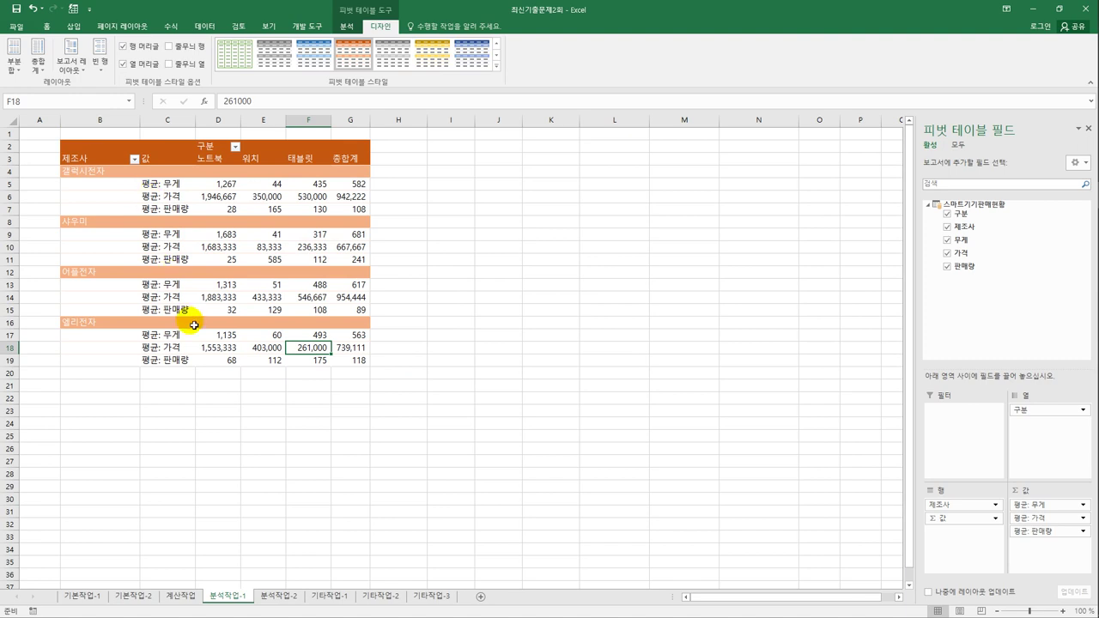
# Check the grand total settings in the pivot table options, keeping row grand totals on and column grand totals off
pyautogui.click(200, 365)
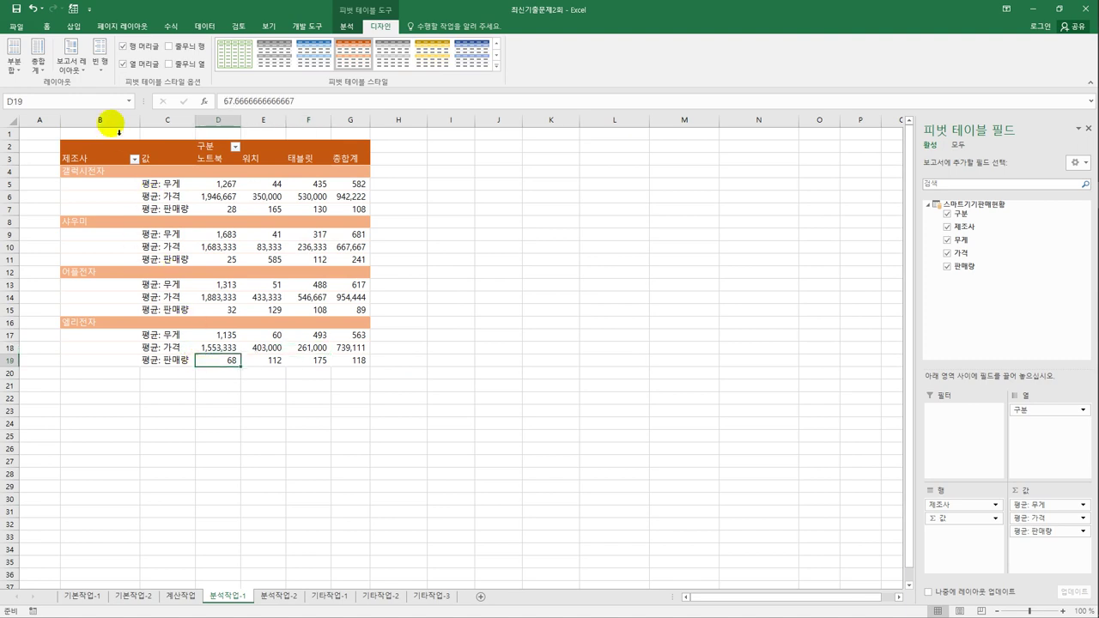
pyautogui.click(347, 26)
pyautogui.click(17, 68)
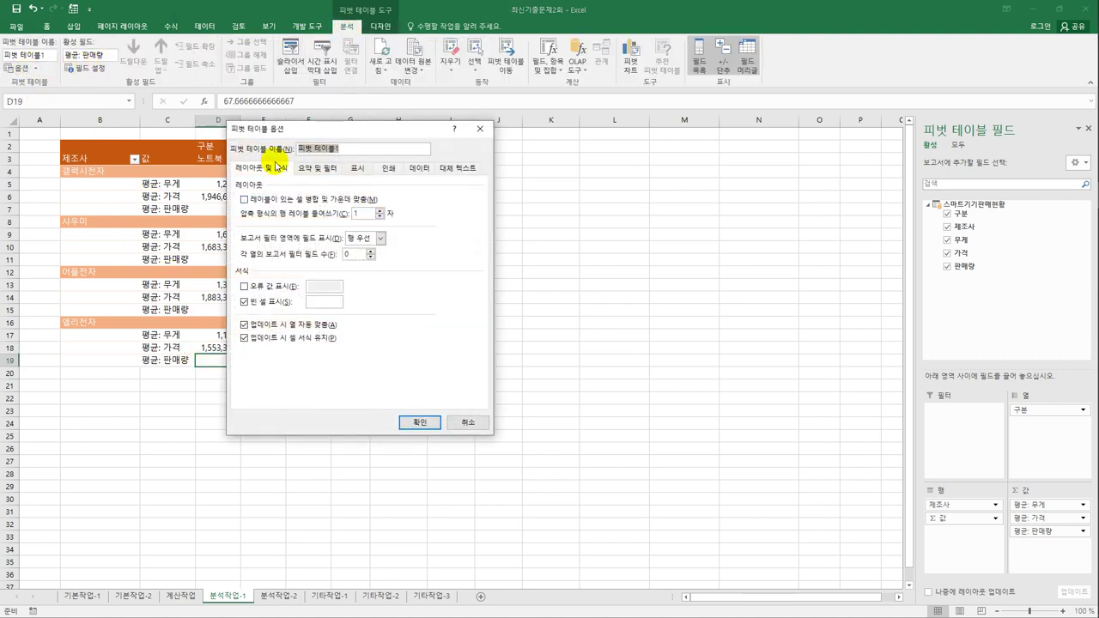
pyautogui.click(302, 169)
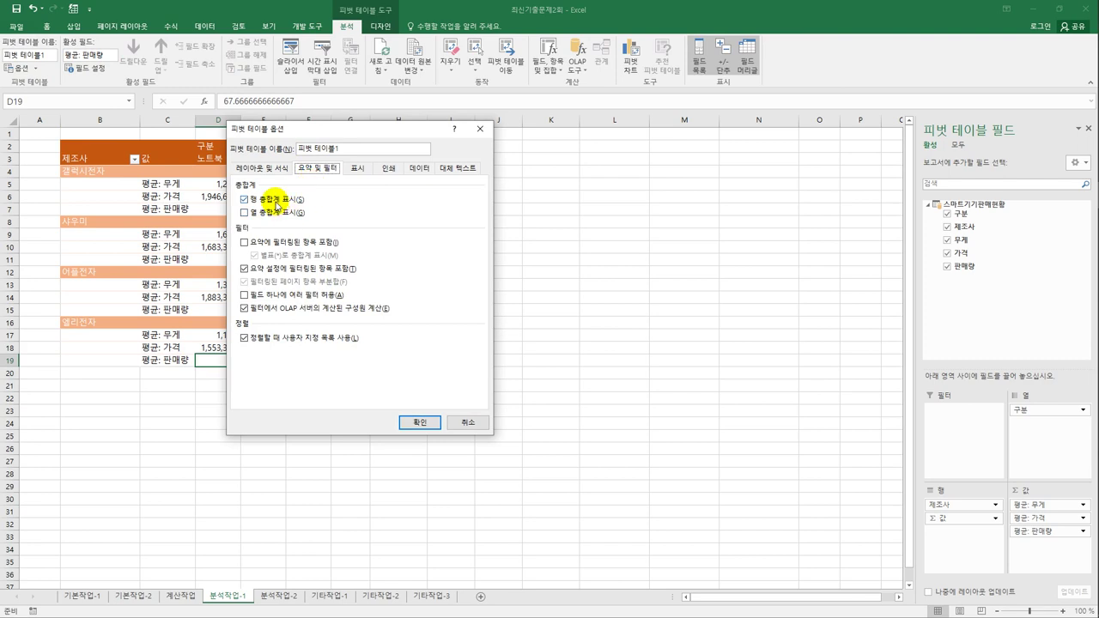
pyautogui.click(276, 202)
pyautogui.click(276, 202)
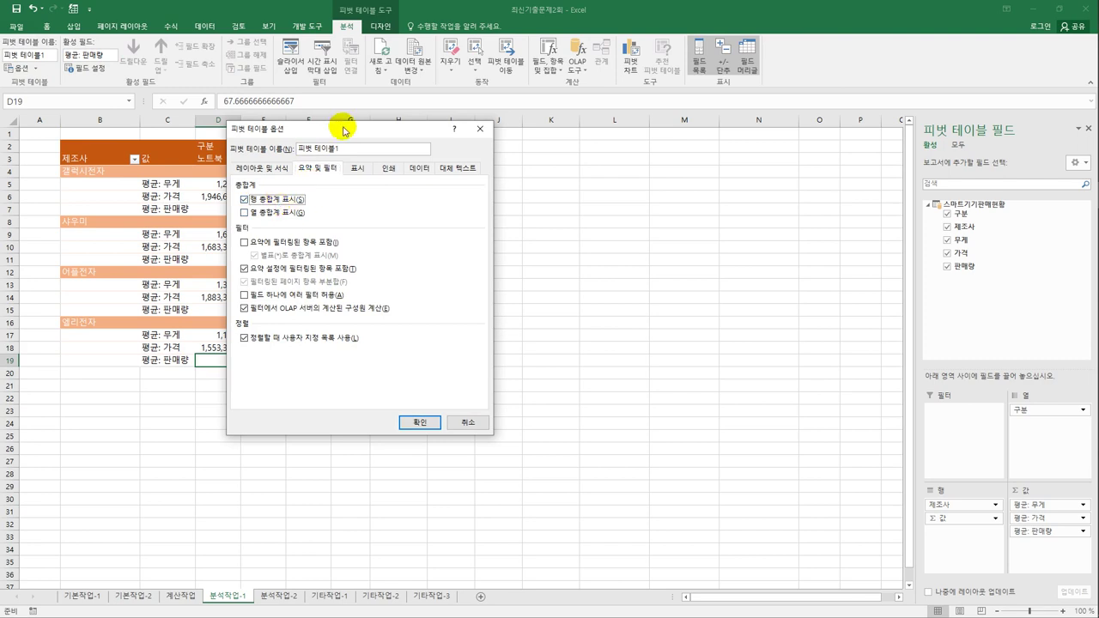
pyautogui.moveTo(345, 130); pyautogui.dragTo(559, 152)
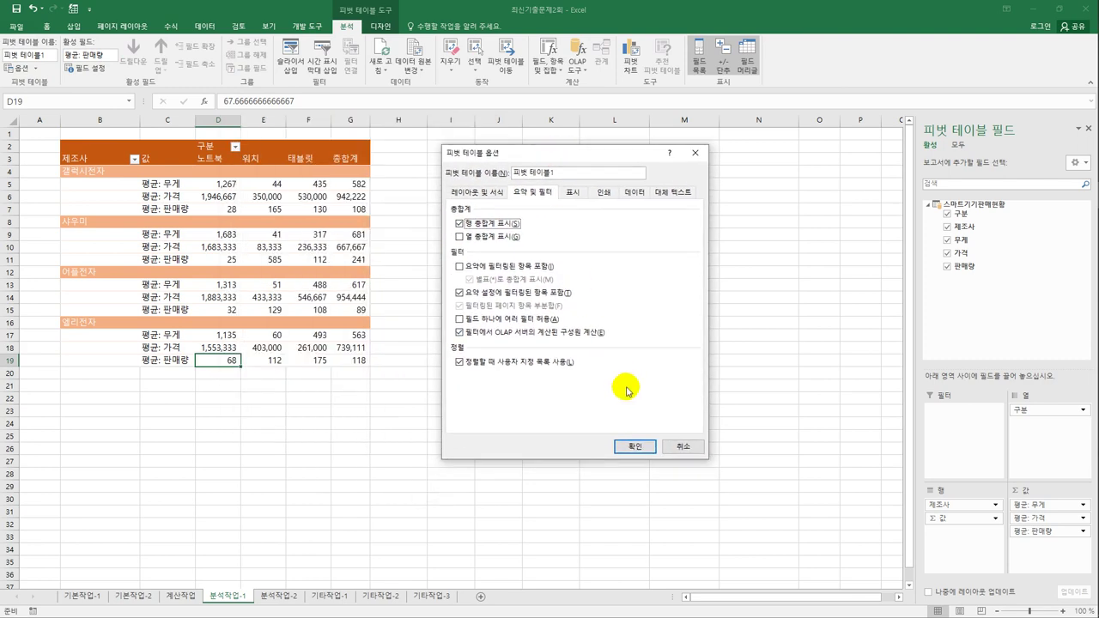
pyautogui.click(633, 448)
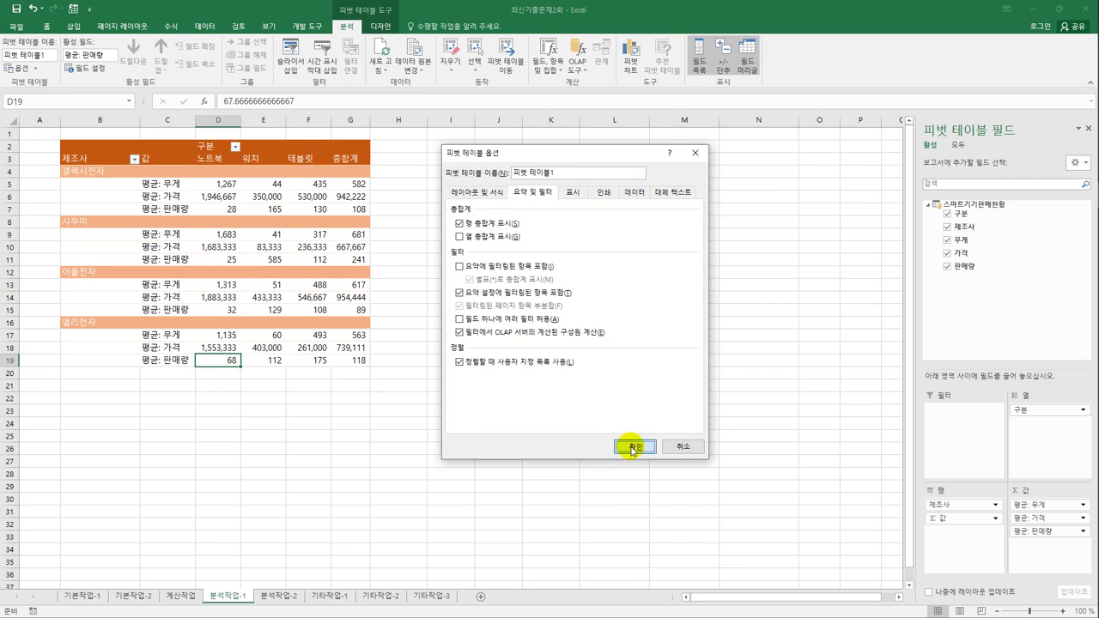
pyautogui.click(507, 449)
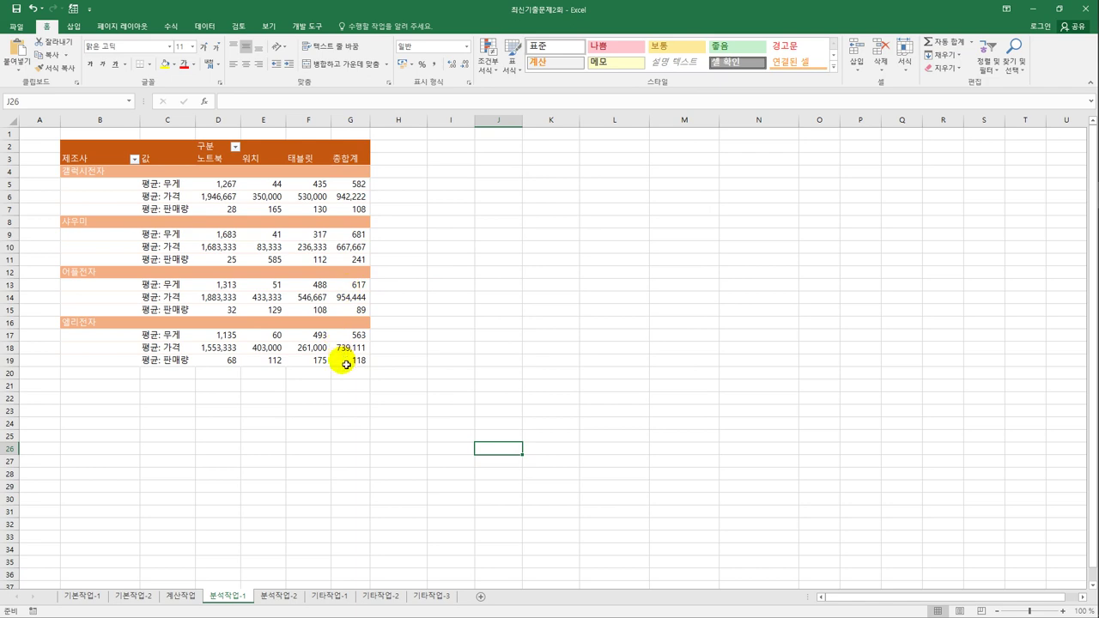
# Open the data validation settings for the range C3:H33 on the 분석작업-2 sheet
pyautogui.click(286, 596)
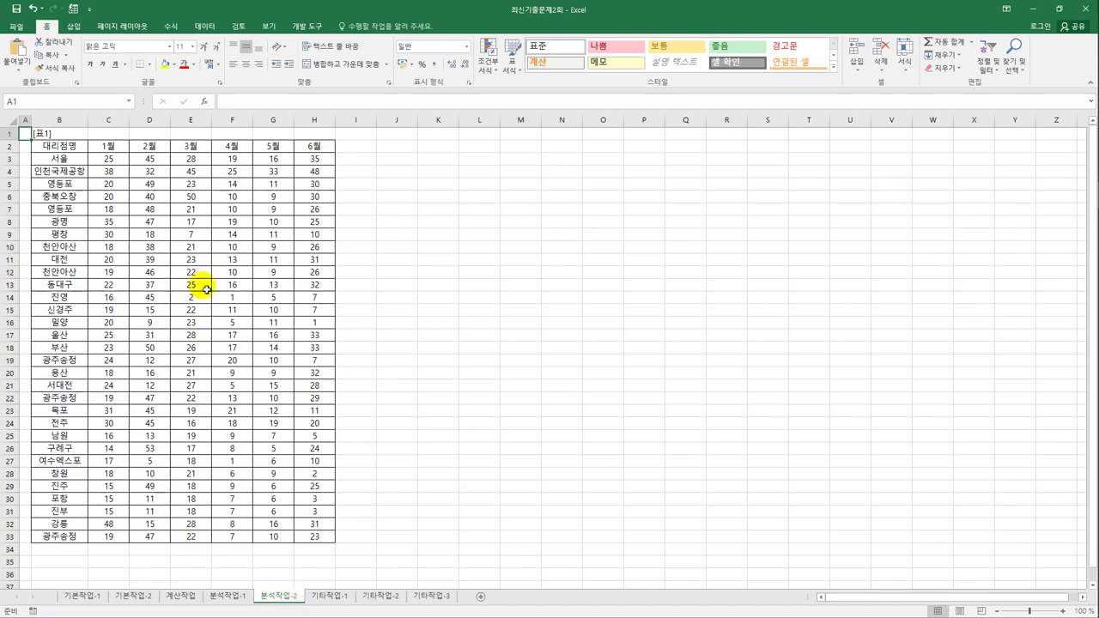
pyautogui.click(124, 164)
pyautogui.moveTo(125, 164); pyautogui.dragTo(314, 539)
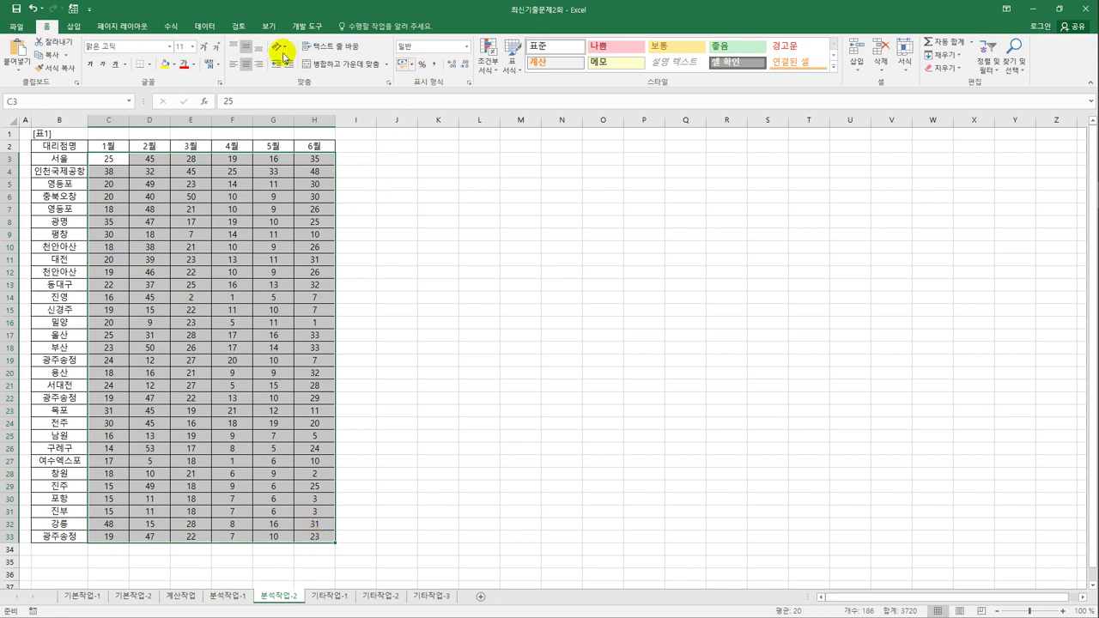
pyautogui.click(204, 27)
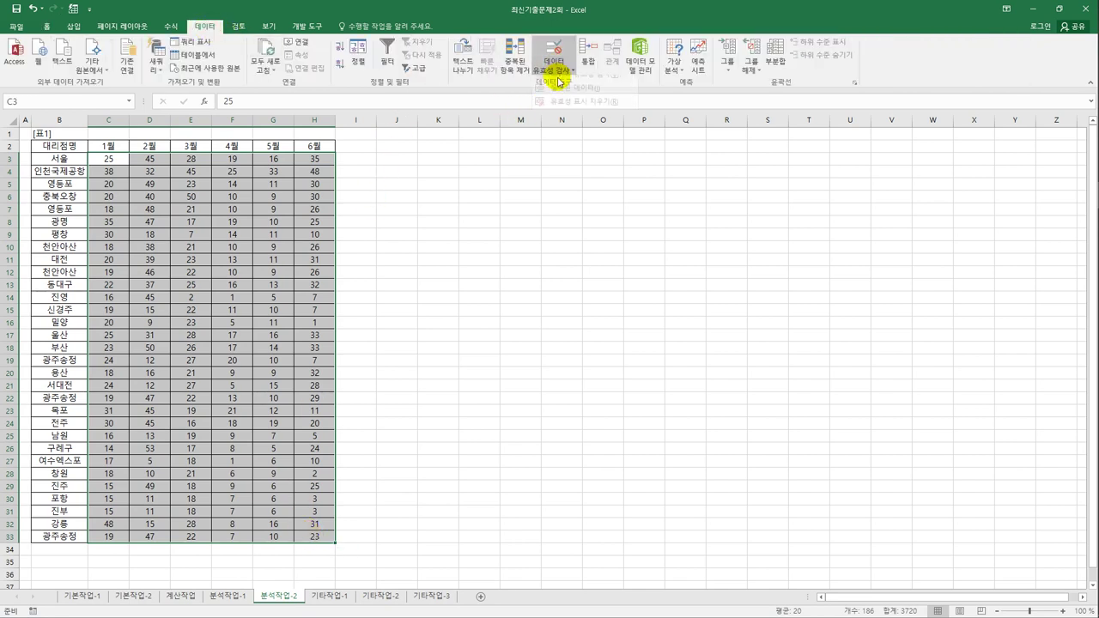
pyautogui.click(558, 70)
pyautogui.click(581, 142)
pyautogui.moveTo(548, 213); pyautogui.dragTo(528, 194)
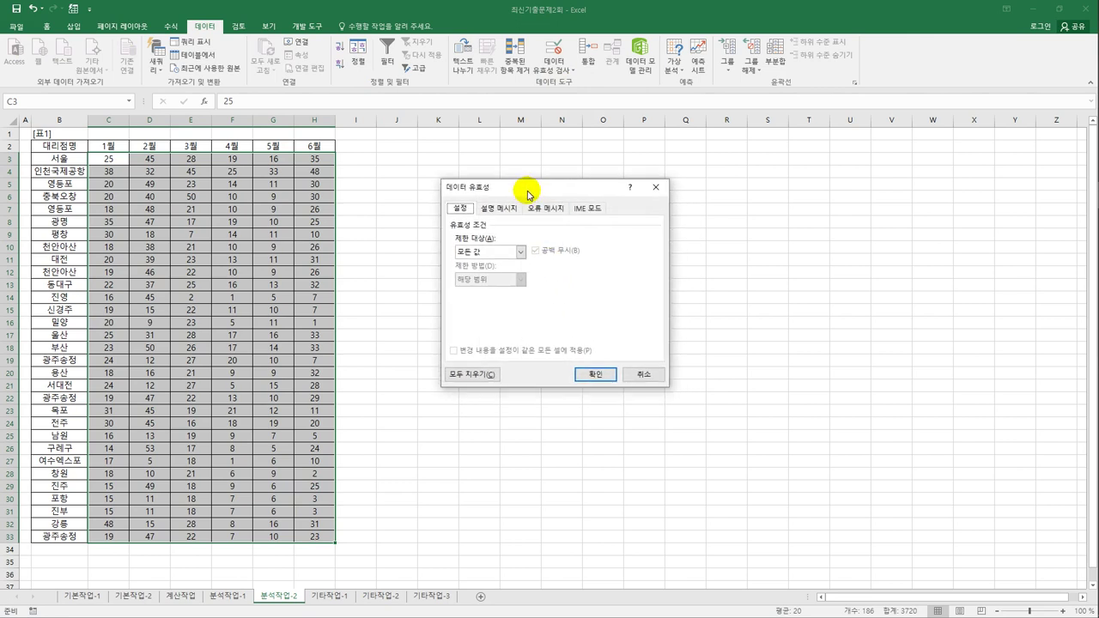
# Restrict the validated cells to whole numbers (정수) between a minimum of 1 and a maximum of 50
pyautogui.click(514, 251)
pyautogui.click(491, 272)
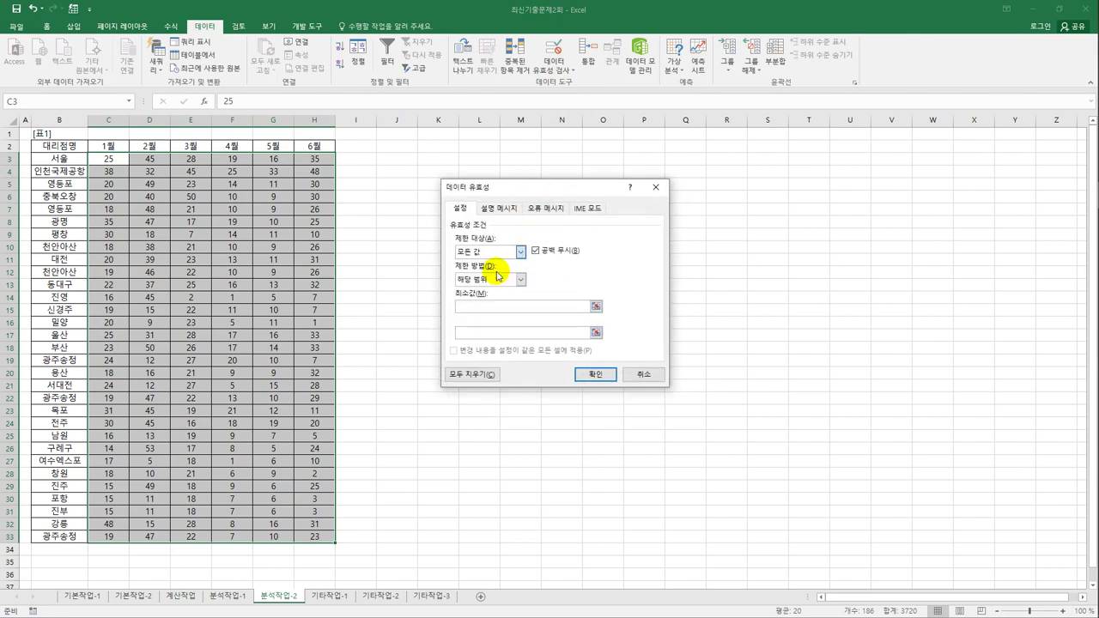
pyautogui.click(502, 307)
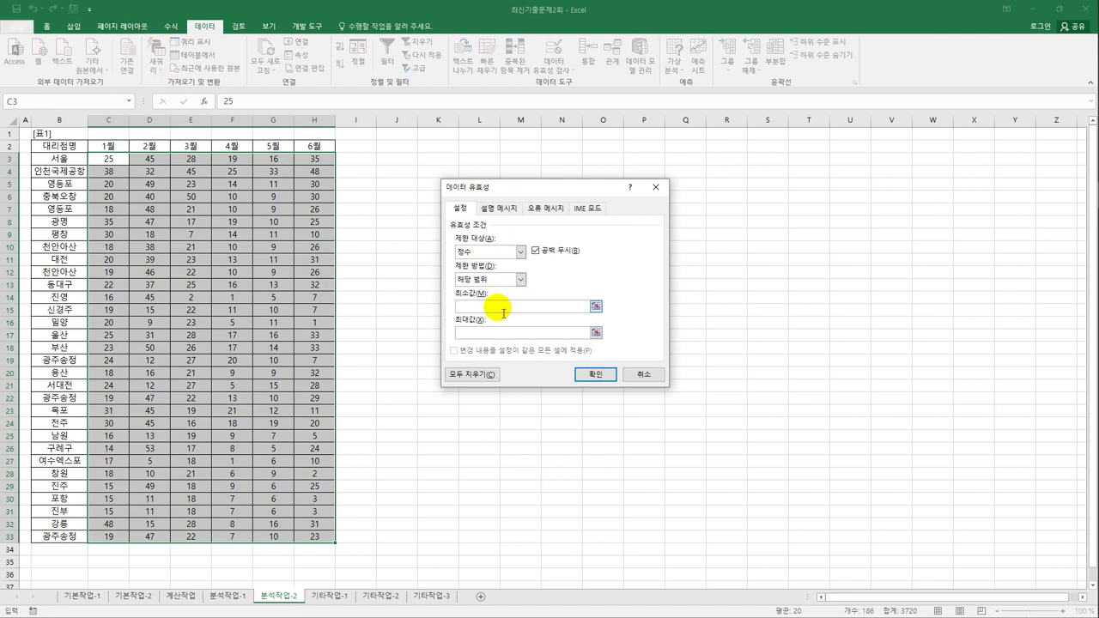
pyautogui.write('1')
pyautogui.click(505, 334)
pyautogui.write('50')
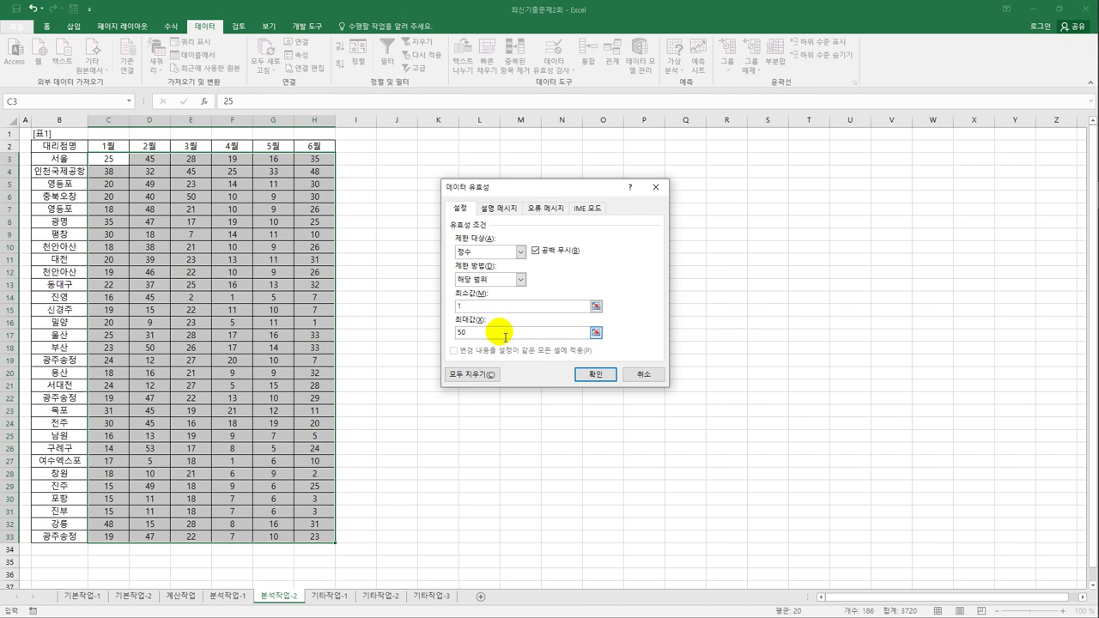
# Add an input message (설명 메시지) with the title "대리점수" and the text "50개까지"
pyautogui.click(499, 208)
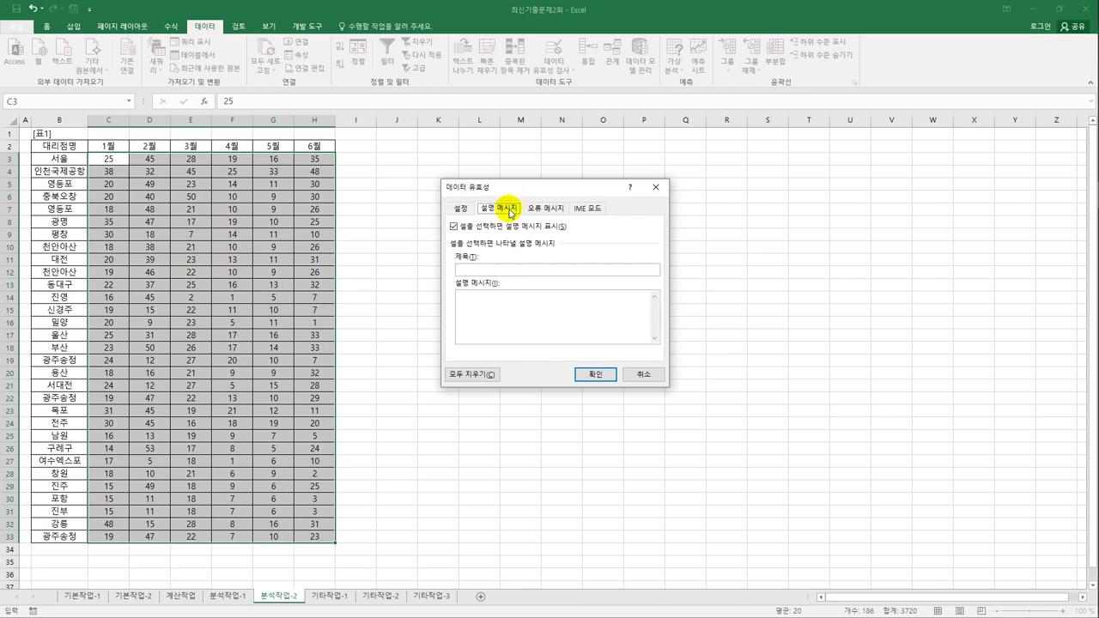
pyautogui.click(511, 271)
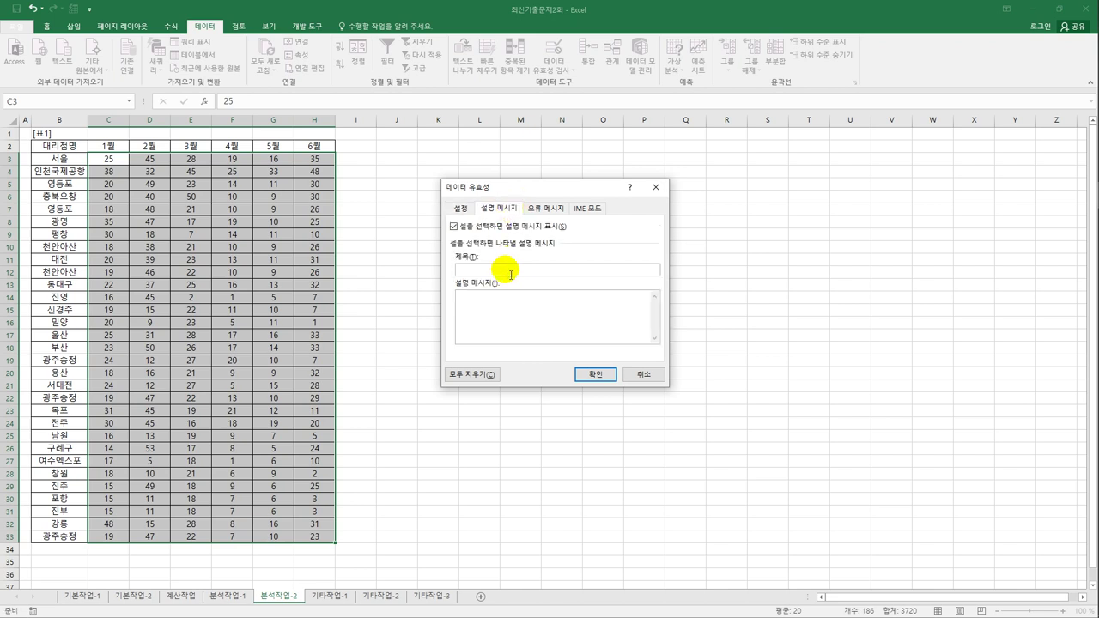
pyautogui.write('대리점수')
pyautogui.press('Tab')
pyautogui.write('50점')
pyautogui.write('까지')
pyautogui.hotkey('shift', 'Left')
# Add a Stop (중지) error alert titled "대리점수" with the message "대리점수는 50개 이하로 제한됩니다." and apply the validation rule
pyautogui.click(545, 208)
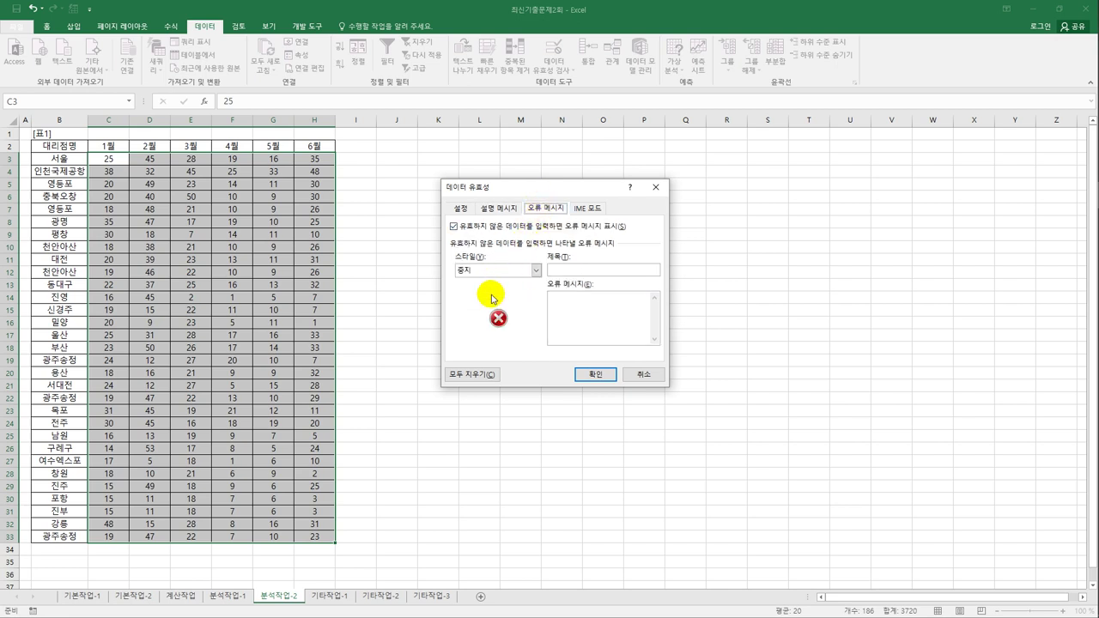
pyautogui.click(570, 272)
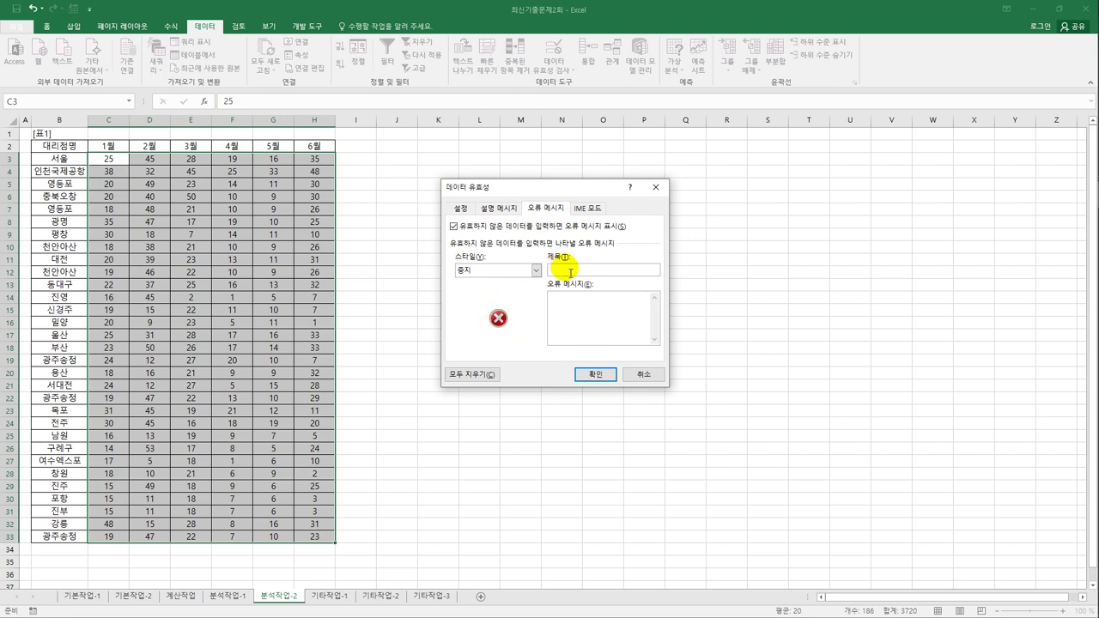
pyautogui.write('대리점수')
pyautogui.press('Tab')
pyautogui.write('대리점수는 50개 이하로 제한')
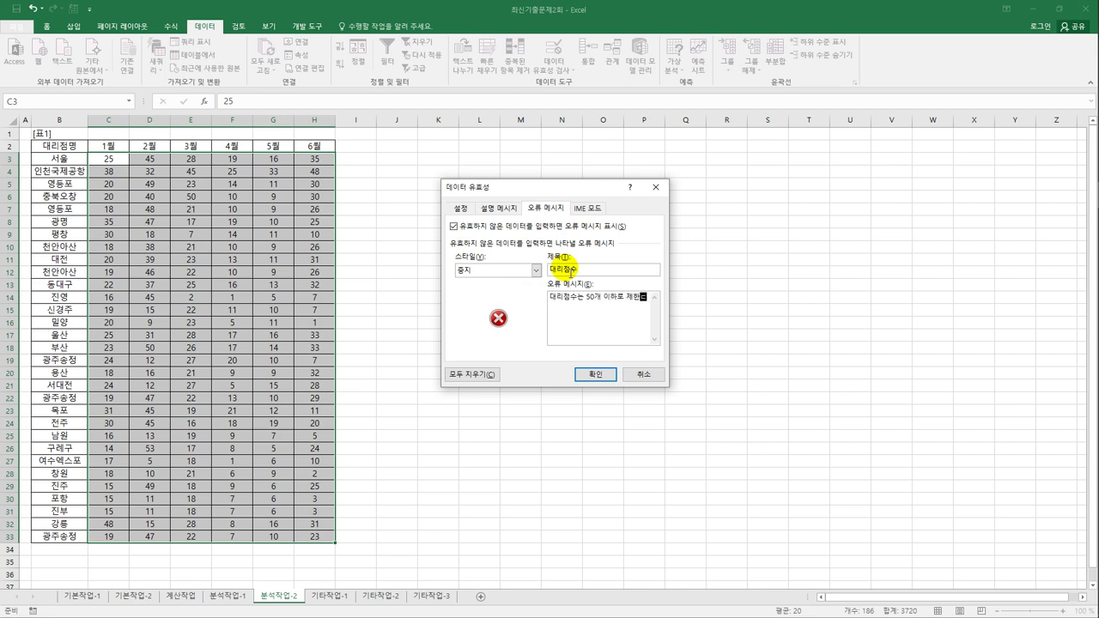
pyautogui.write('됩니다.')
pyautogui.click(595, 374)
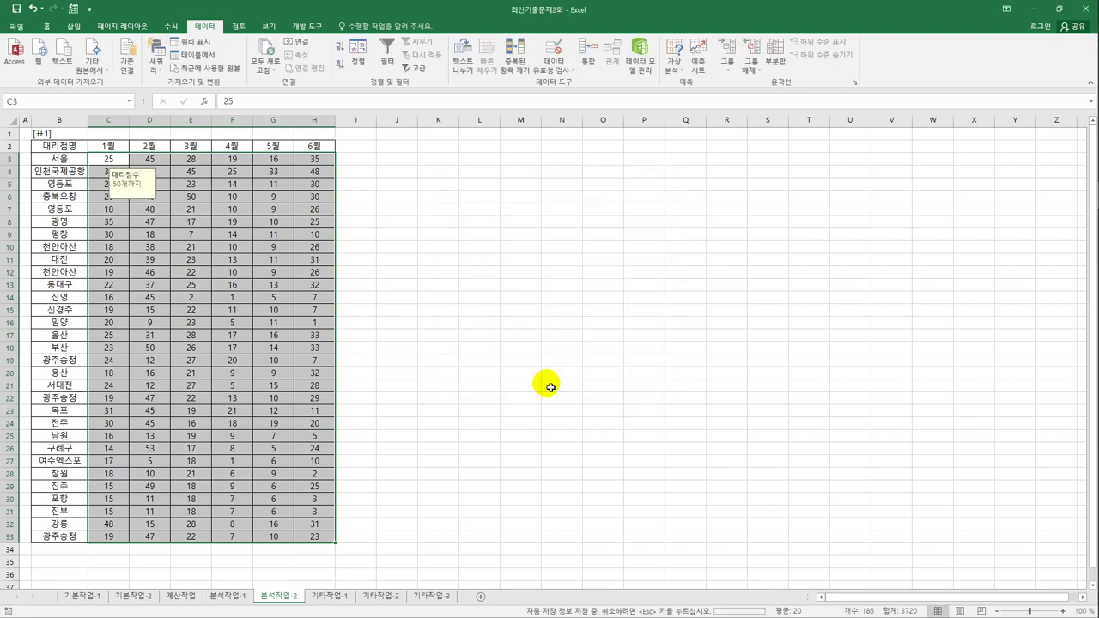
pyautogui.click(534, 389)
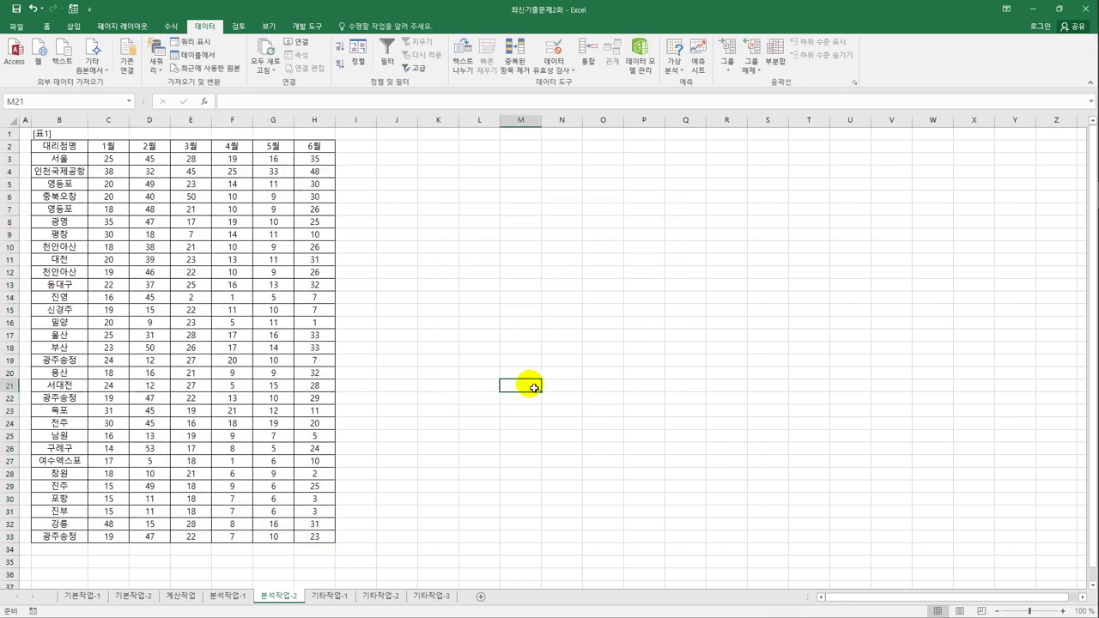
# Test the validation rule by entering 100 in cell C3, and cancel the entry
pyautogui.click(124, 165)
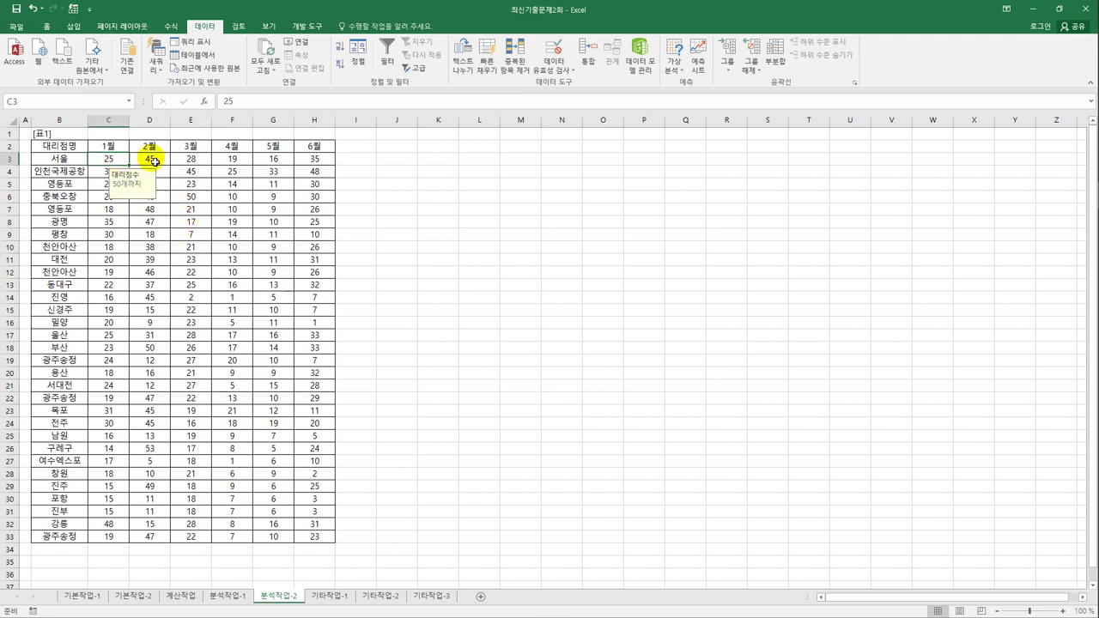
pyautogui.write('100')
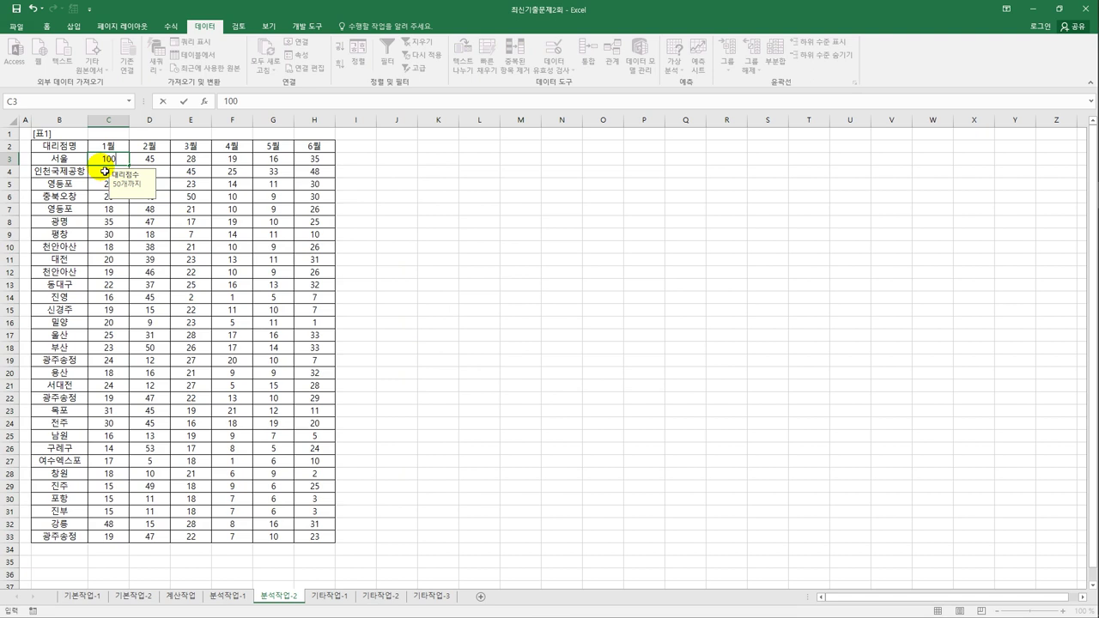
pyautogui.press('Return')
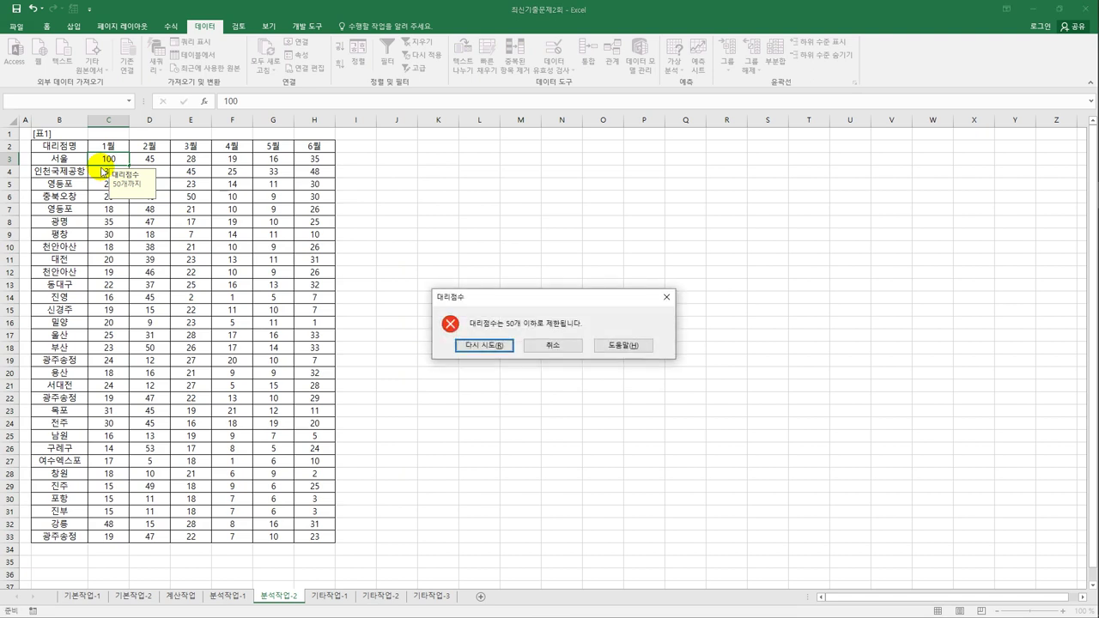
pyautogui.click(532, 344)
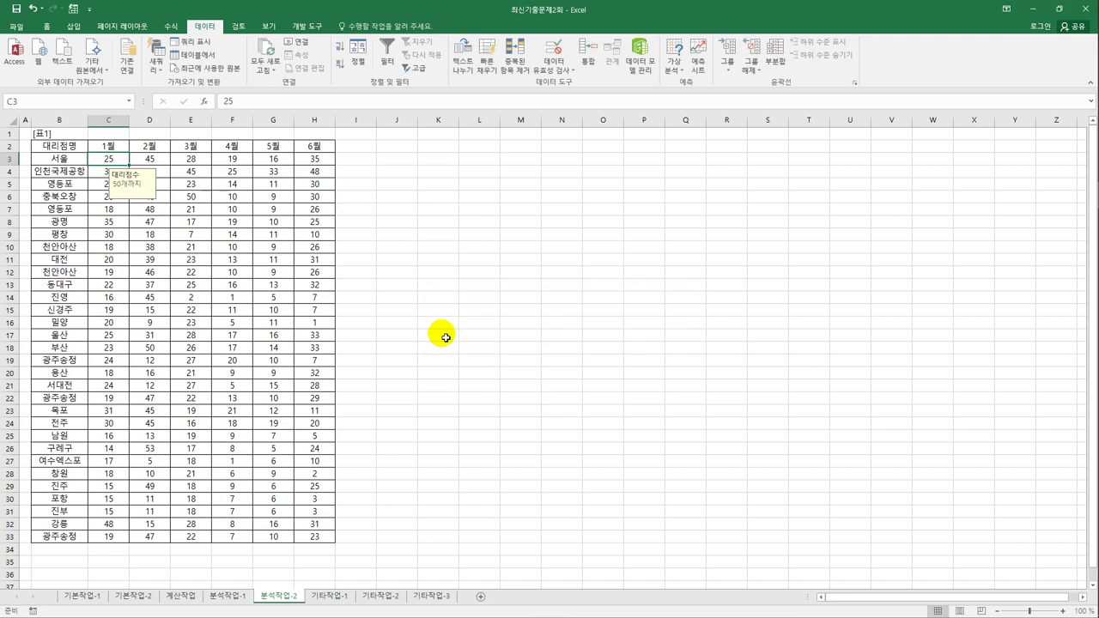
pyautogui.click(445, 337)
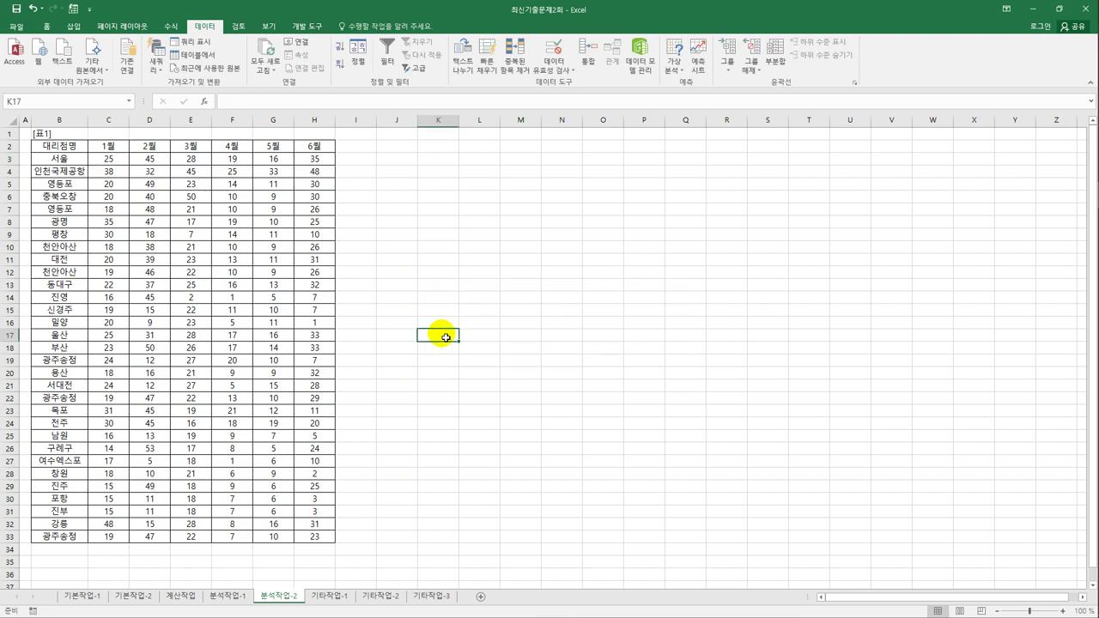
# Turn on filtering for the [표1] header row and open a custom number filter for the 6월 column
pyautogui.click(189, 146)
pyautogui.click(387, 54)
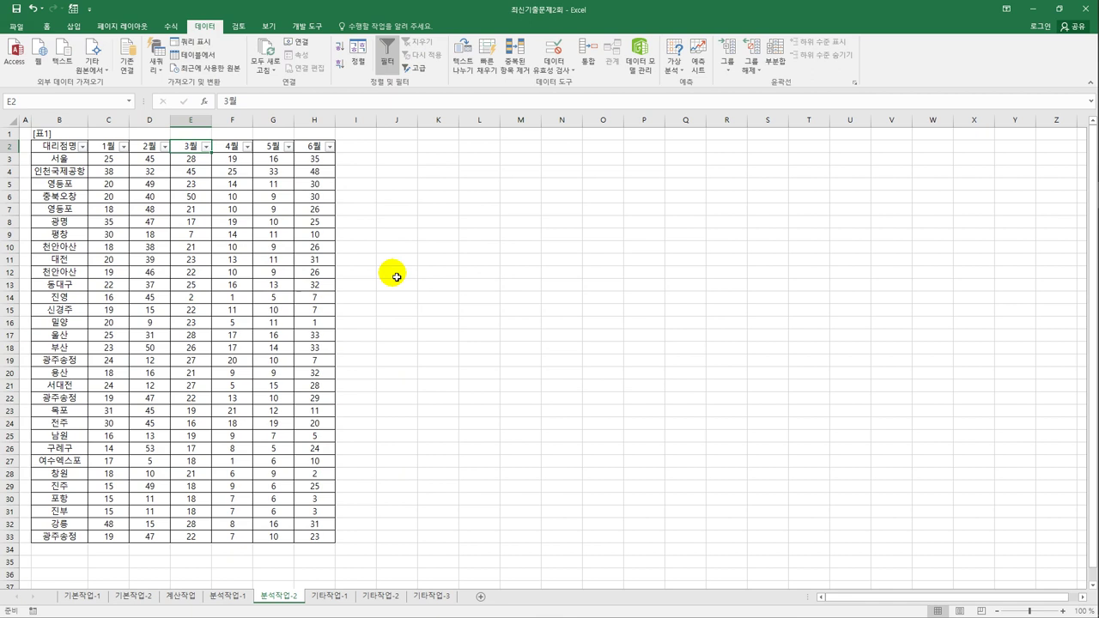
pyautogui.click(314, 148)
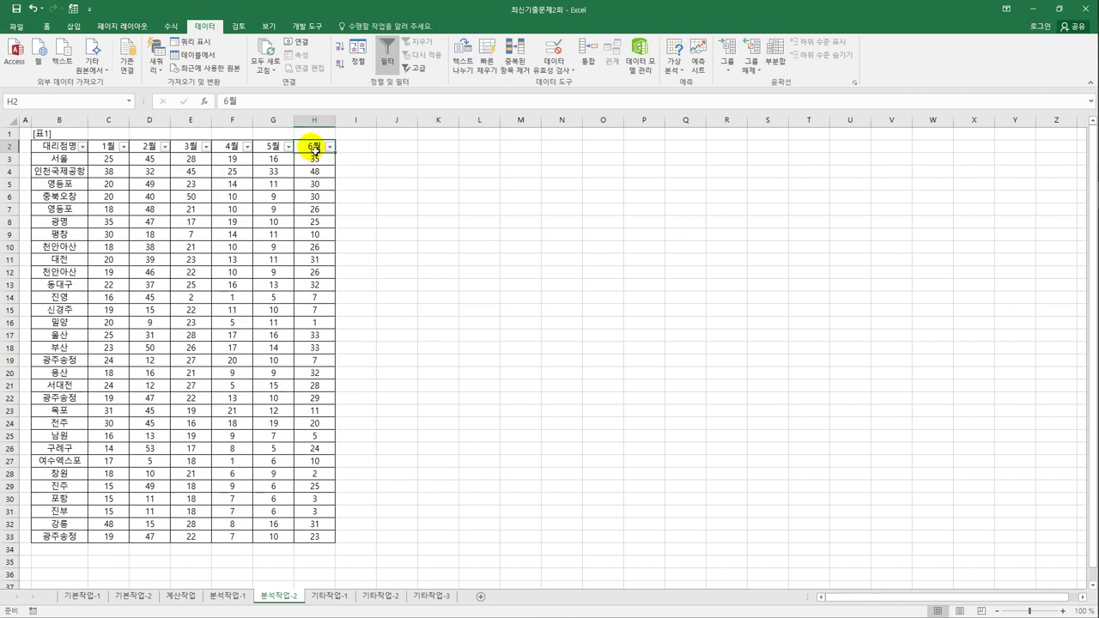
pyautogui.click(330, 147)
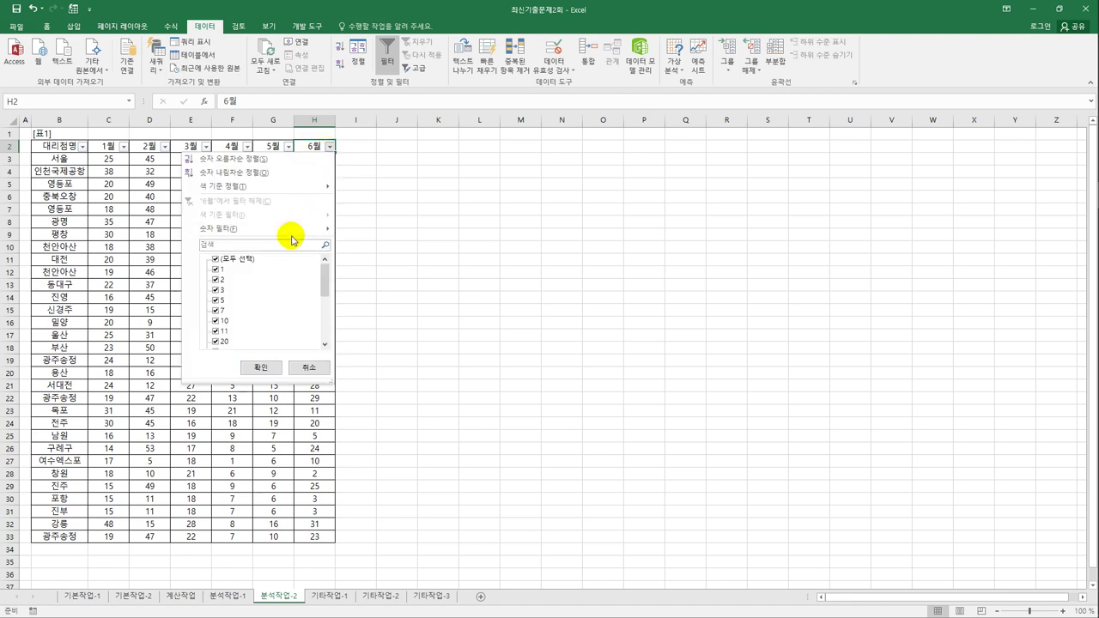
pyautogui.moveTo(290, 228)
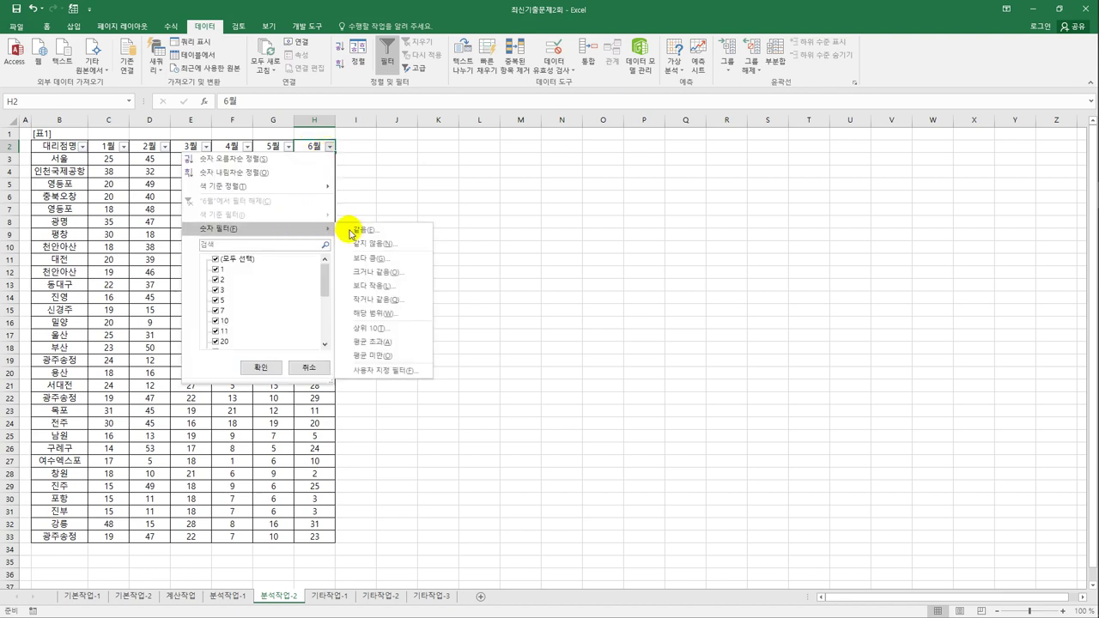
pyautogui.click(388, 371)
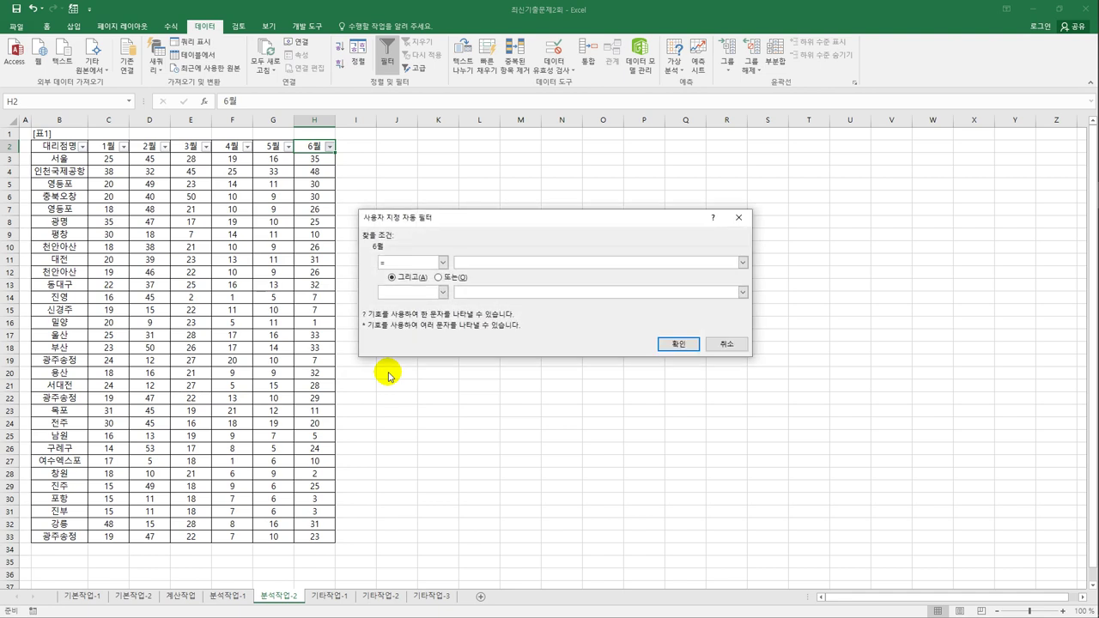
# Filter the 6월 column to values greater than or equal to 20 and less than 30
pyautogui.click(441, 262)
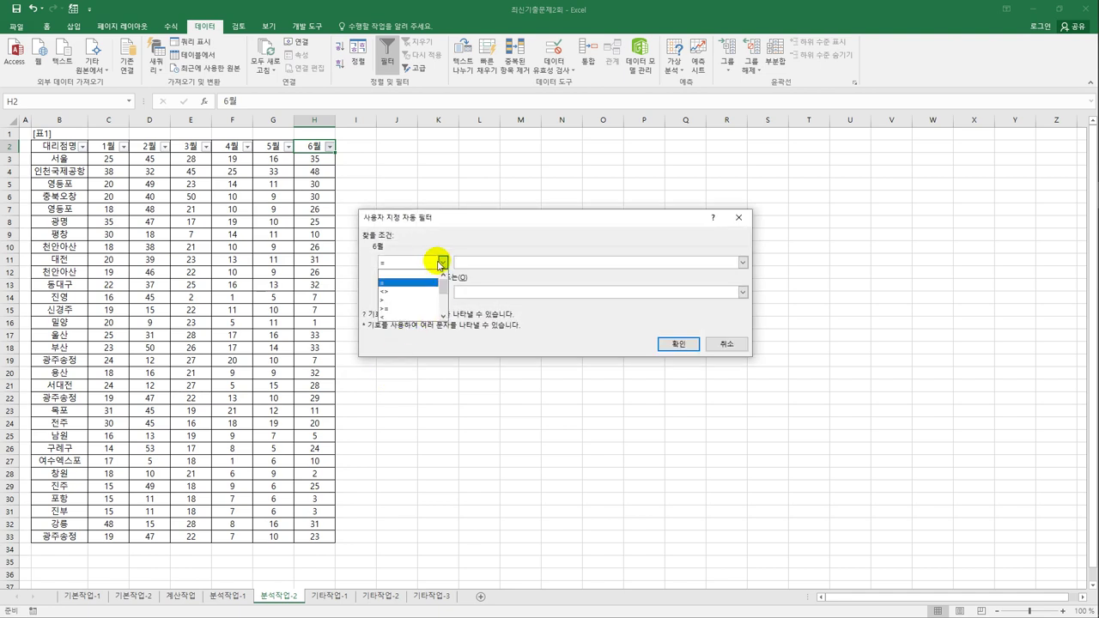
pyautogui.click(425, 309)
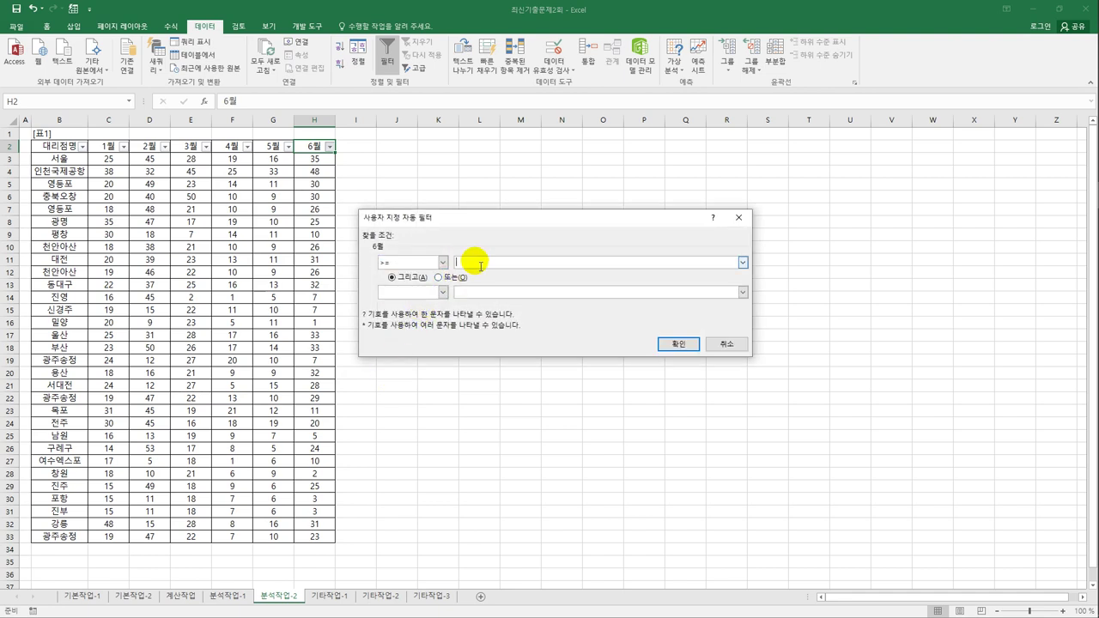
pyautogui.write('20')
pyautogui.click(442, 292)
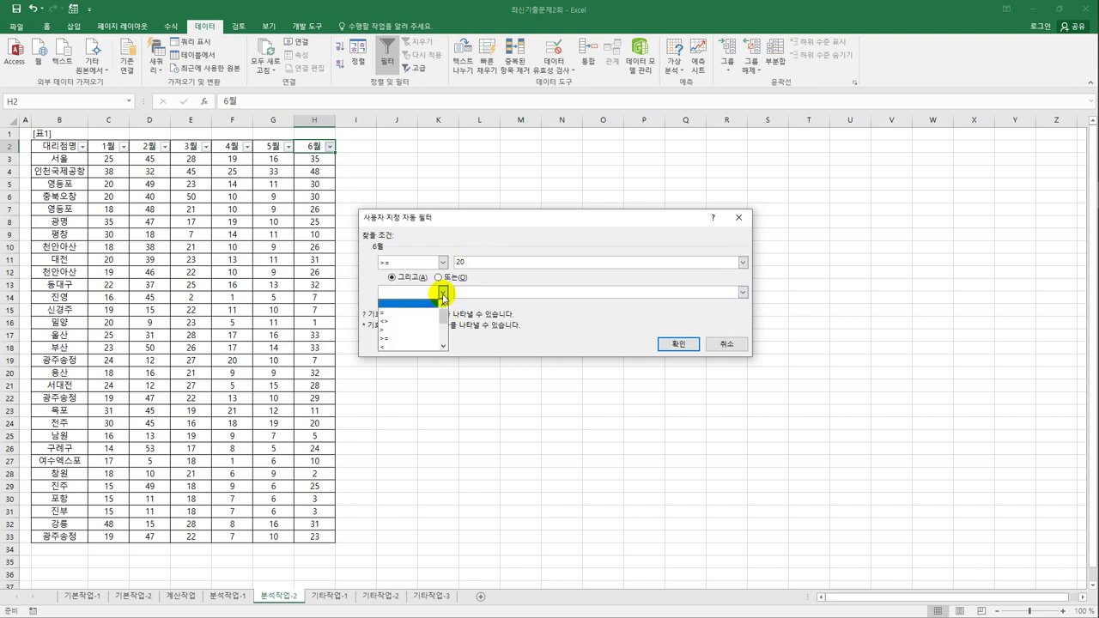
pyautogui.click(414, 347)
pyautogui.click(481, 293)
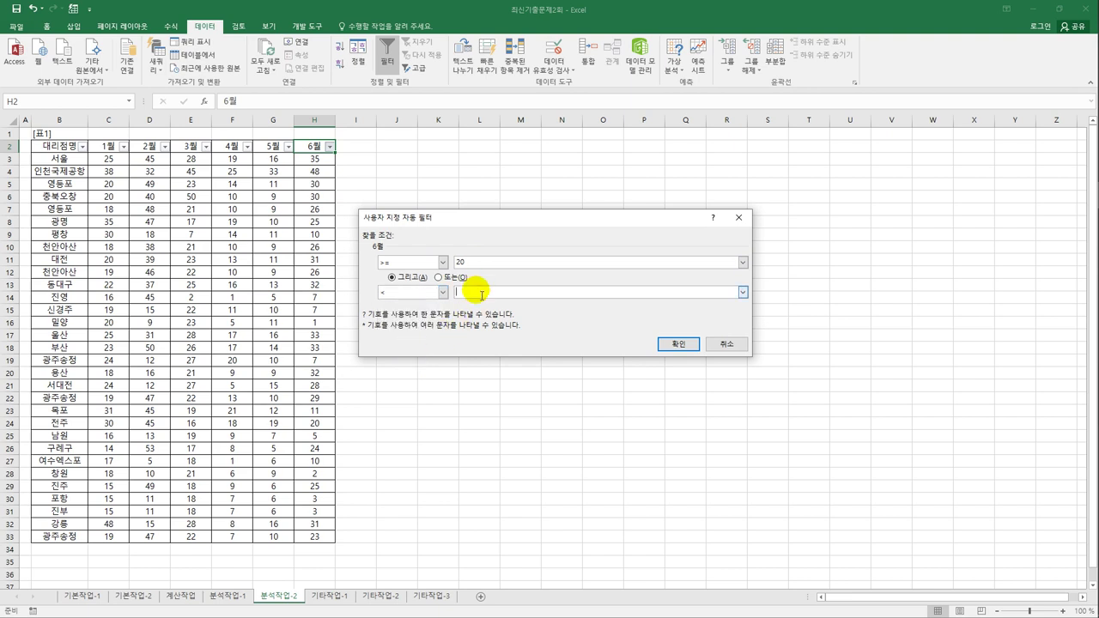
pyautogui.write('30')
pyautogui.click(675, 343)
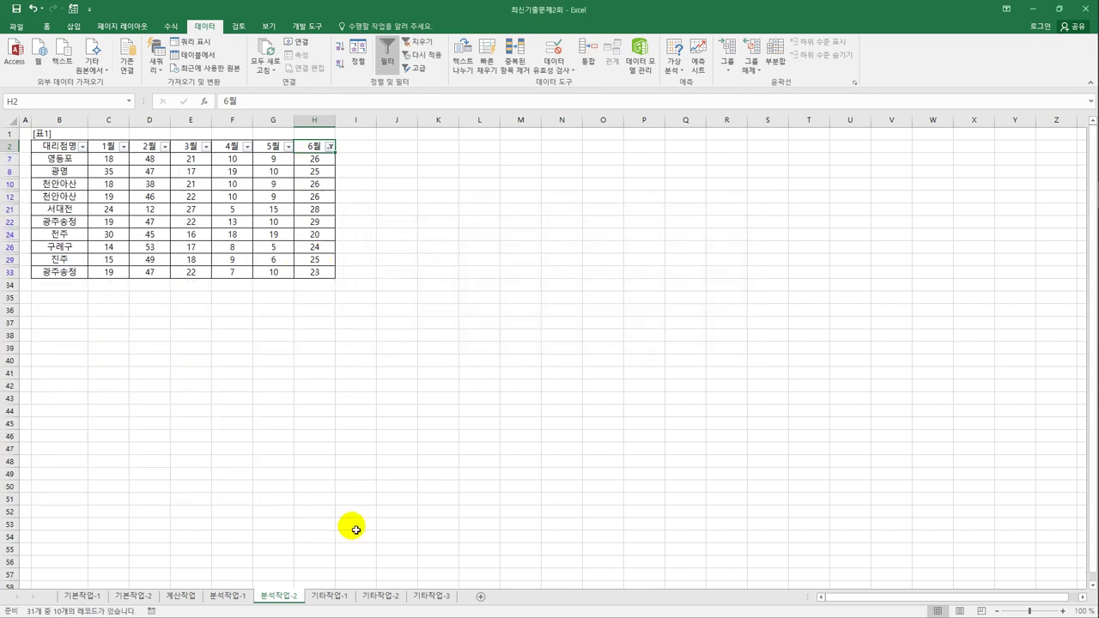
# On the 기타작업-1 sheet, change the chart's 재택근무 series to a clustered column type
pyautogui.click(331, 595)
pyautogui.click(332, 277)
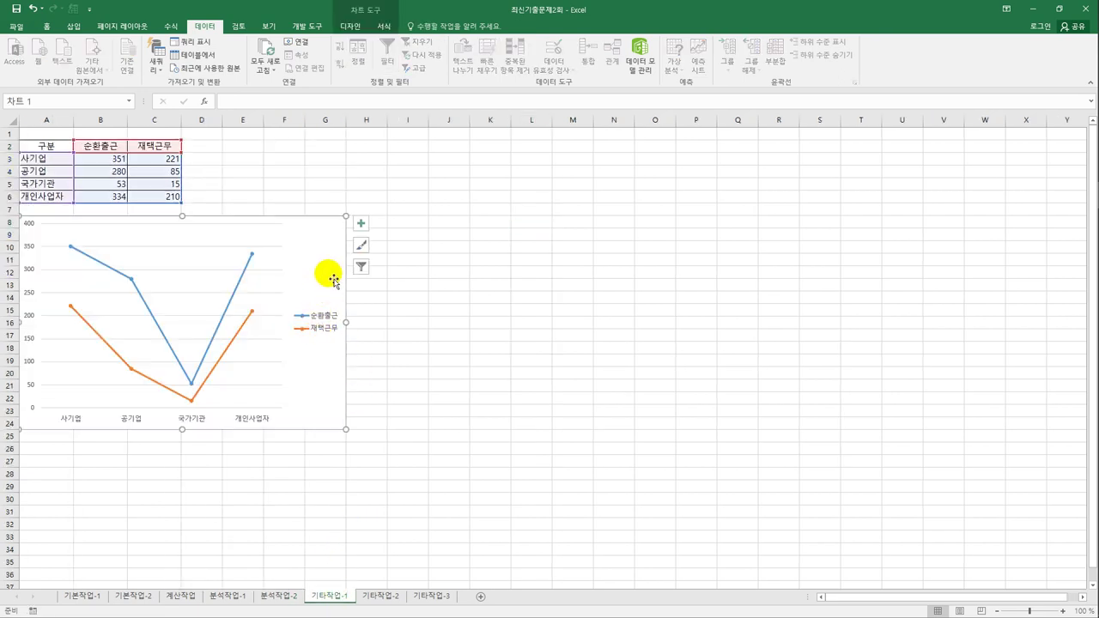
pyautogui.click(239, 338)
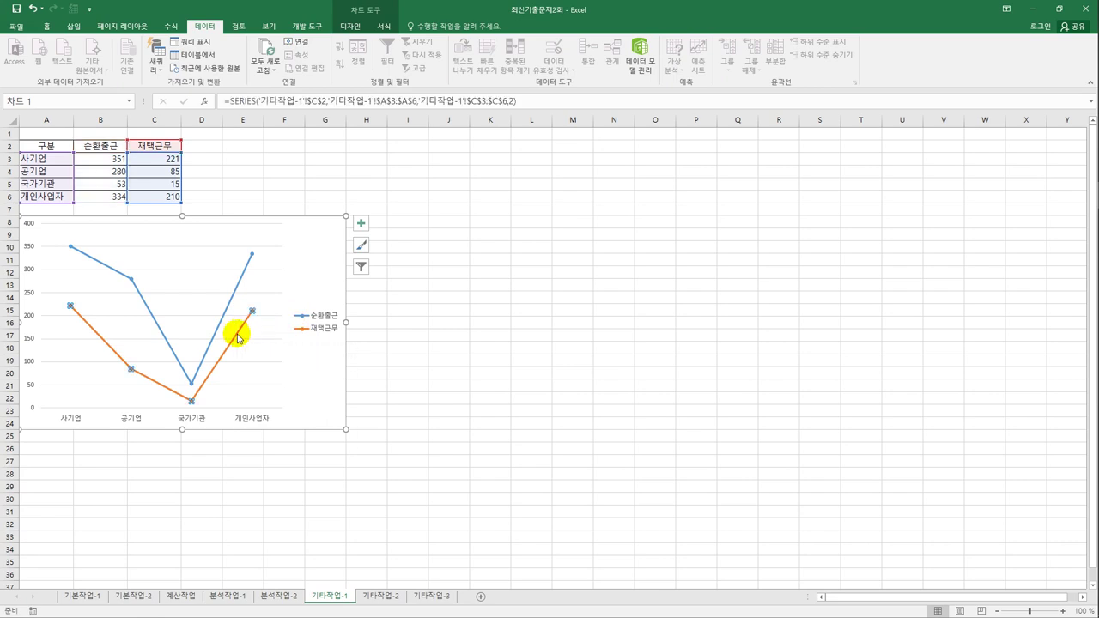
pyautogui.rightClick(238, 339)
pyautogui.press('Escape')
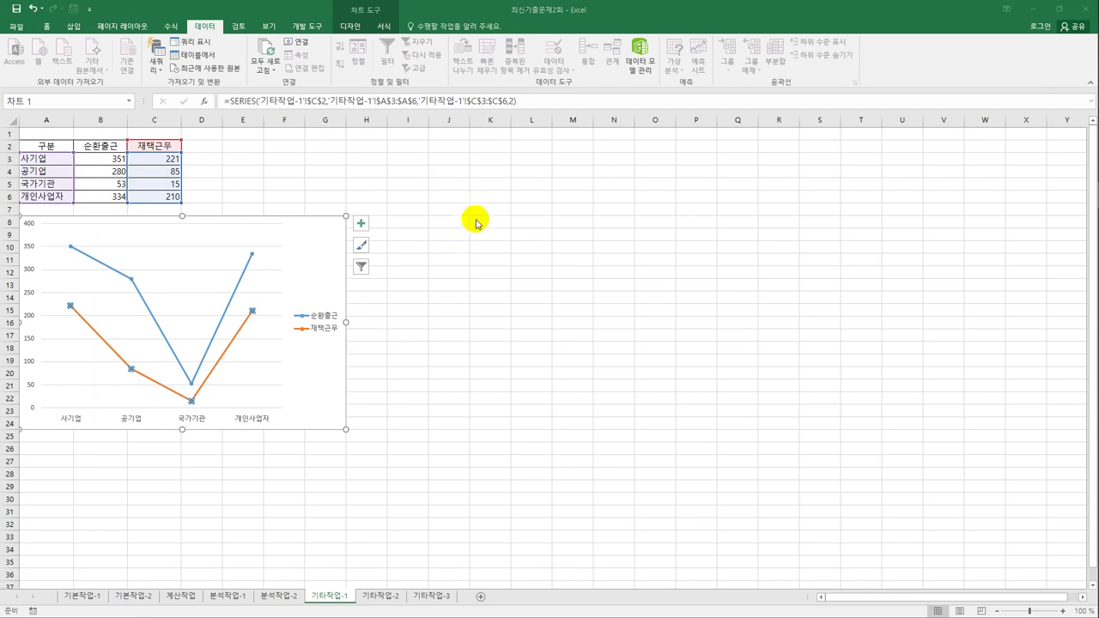
pyautogui.click(255, 333)
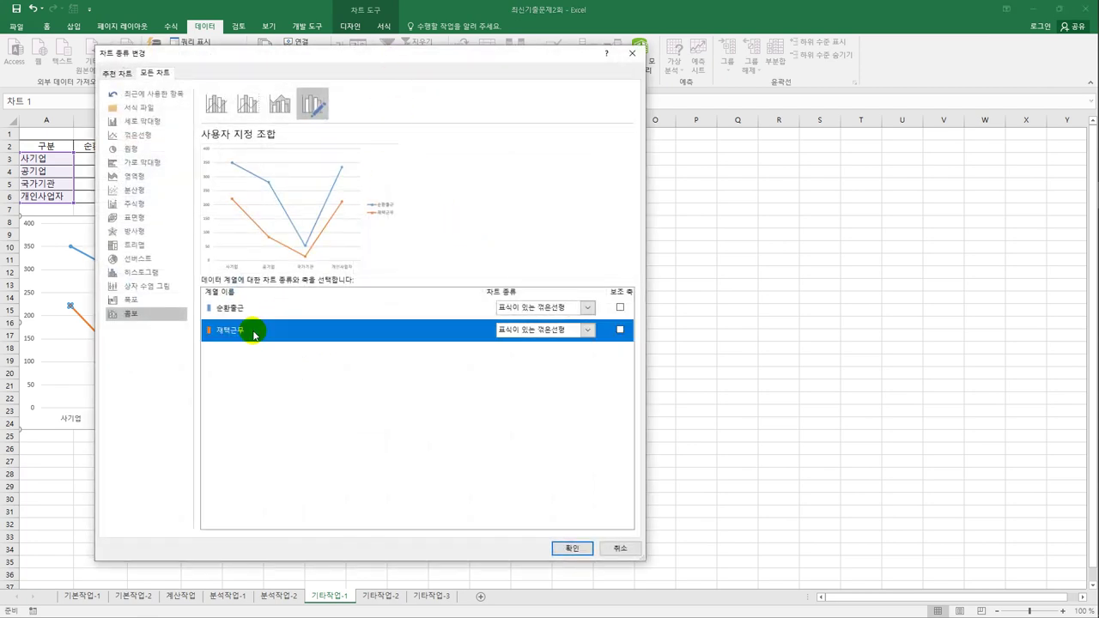
pyautogui.click(589, 331)
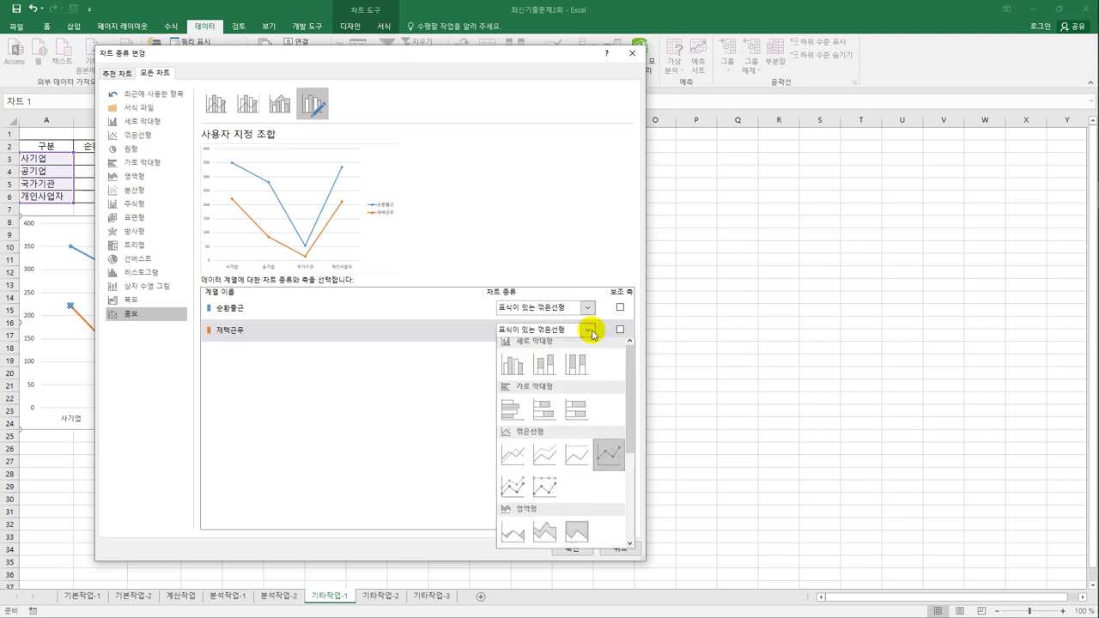
pyautogui.click(512, 365)
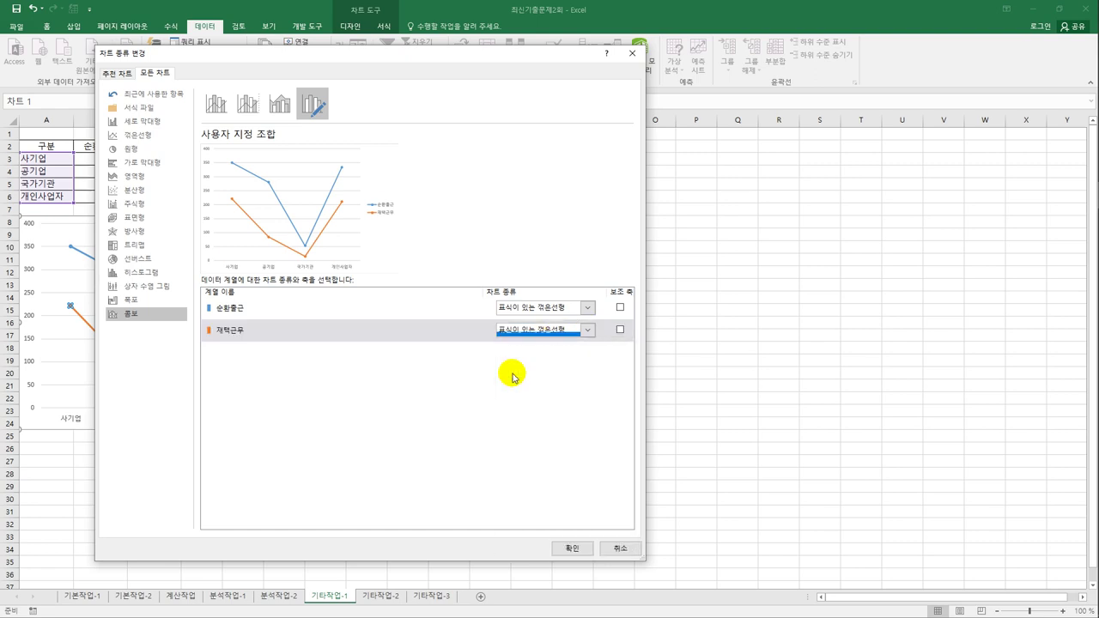
pyautogui.click(573, 553)
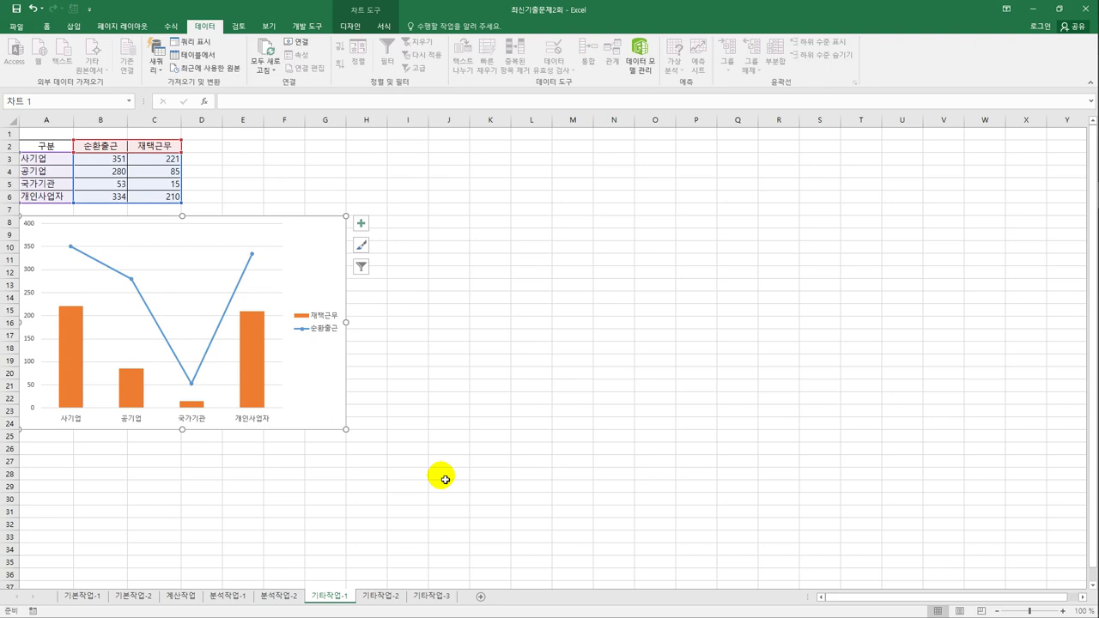
# Add a chart title reading "구분별 근무 인원"
pyautogui.click(361, 225)
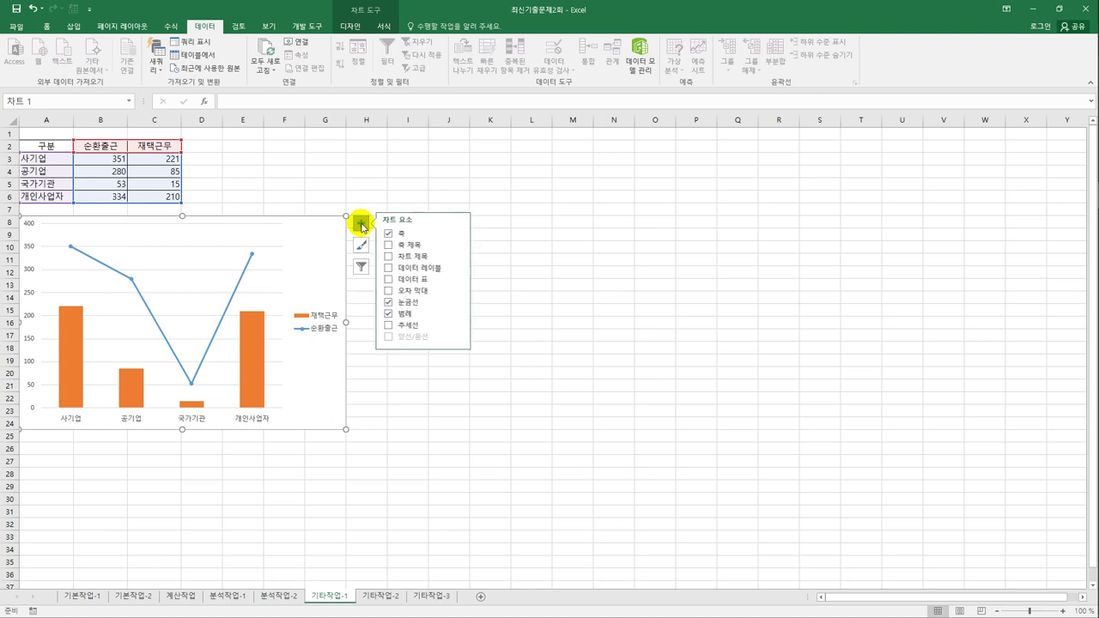
pyautogui.click(387, 257)
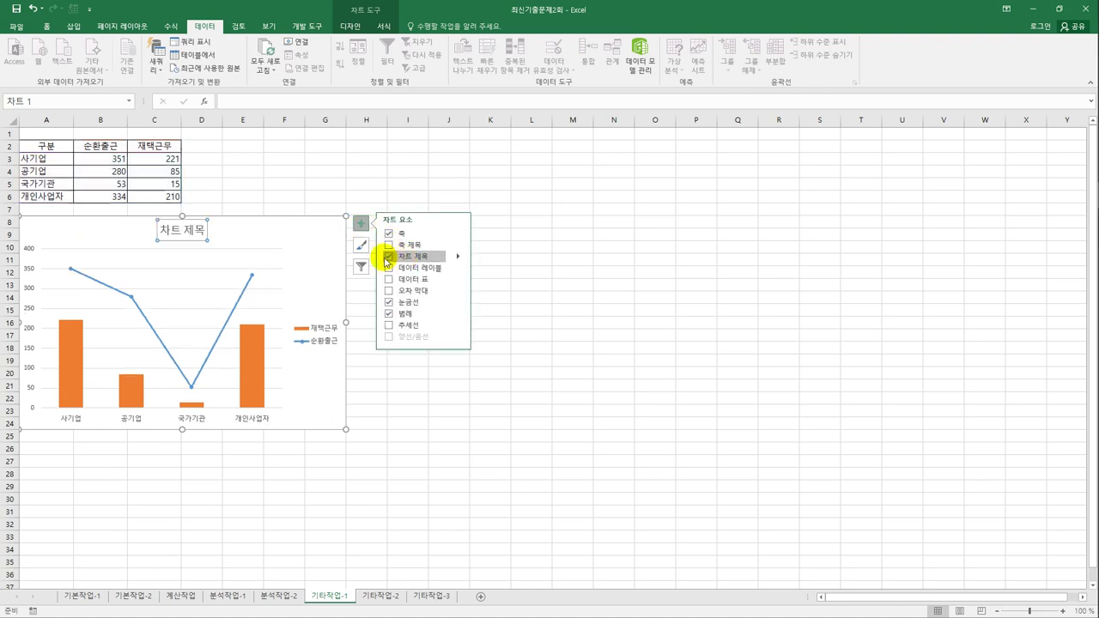
pyautogui.click(164, 230)
pyautogui.moveTo(162, 230); pyautogui.dragTo(220, 234)
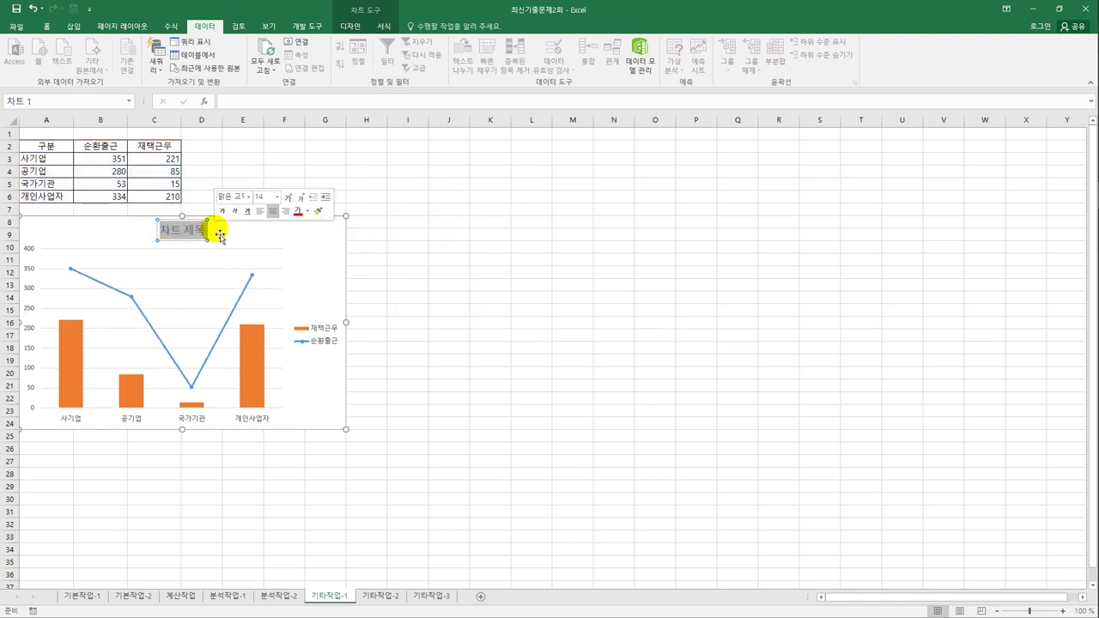
pyautogui.write('구분별')
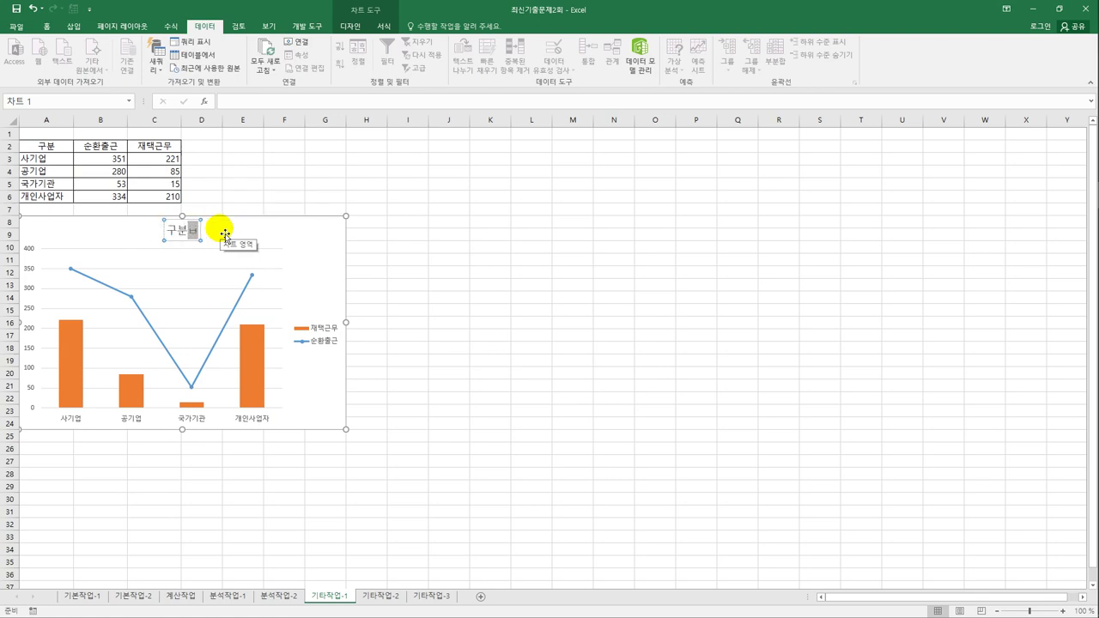
pyautogui.write(' 근무 인원')
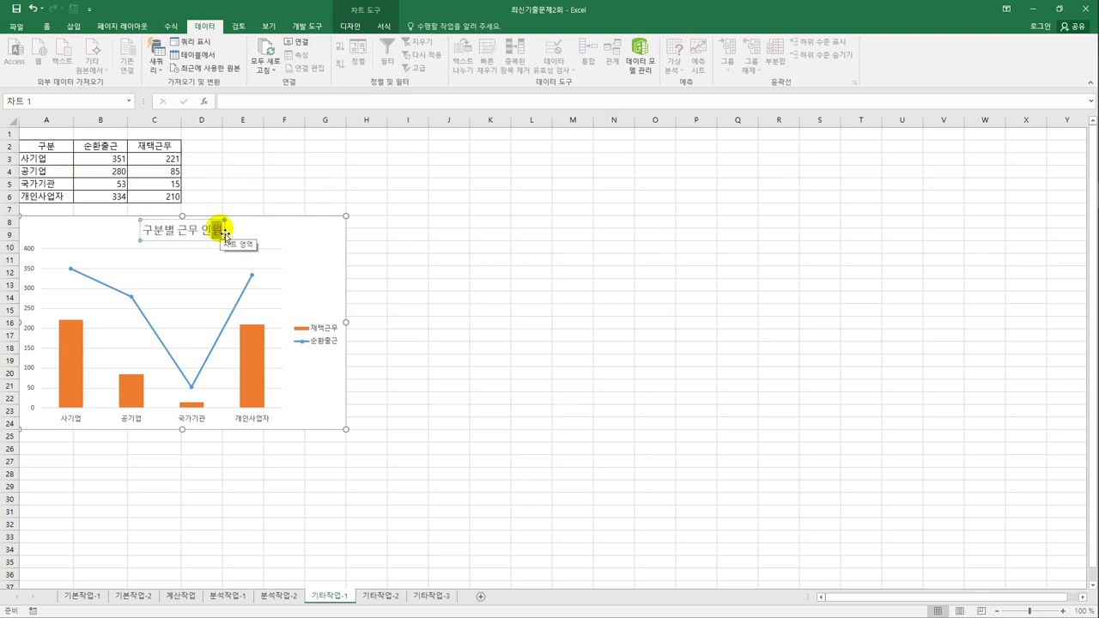
pyautogui.click(293, 246)
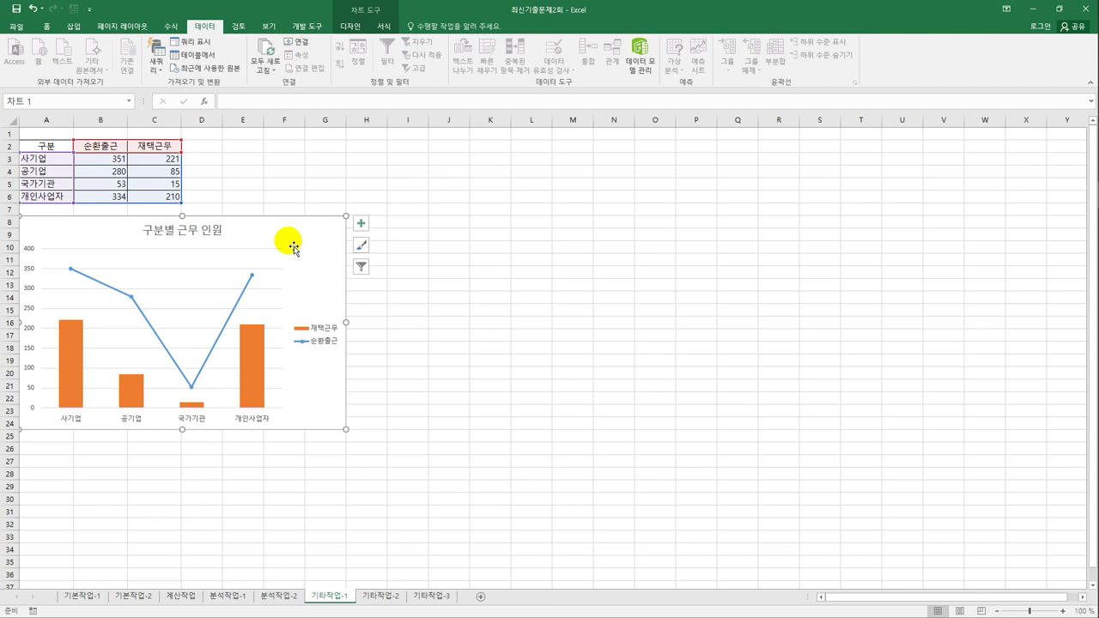
# Apply the eighth chart style, with gradient columns and a thick shadowed line, to the chart
pyautogui.click(368, 29)
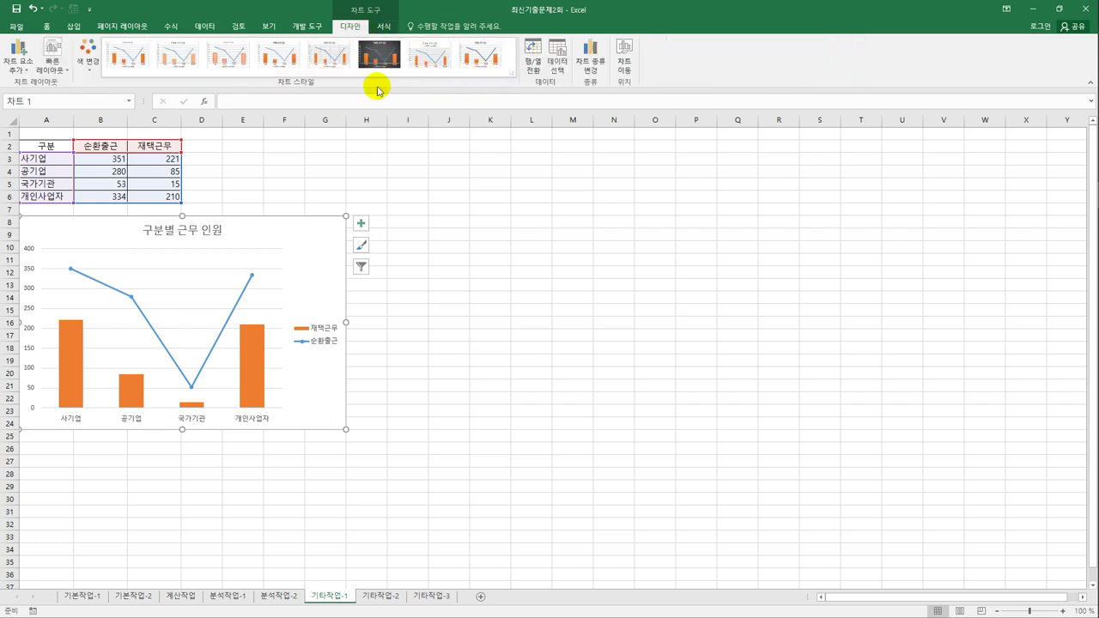
pyautogui.click(336, 64)
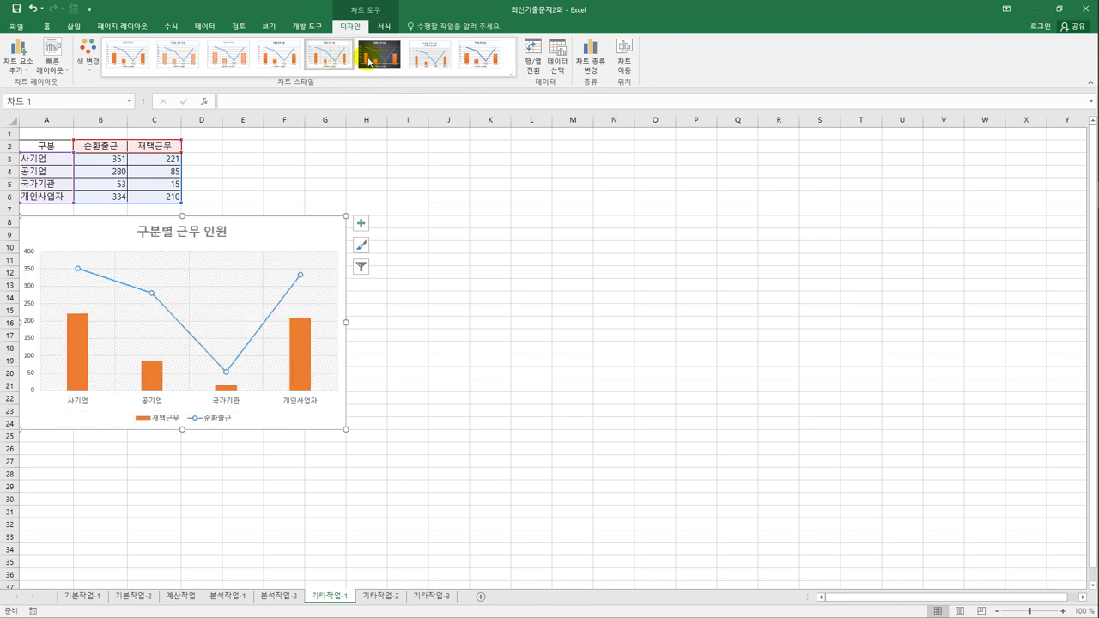
pyautogui.click(475, 59)
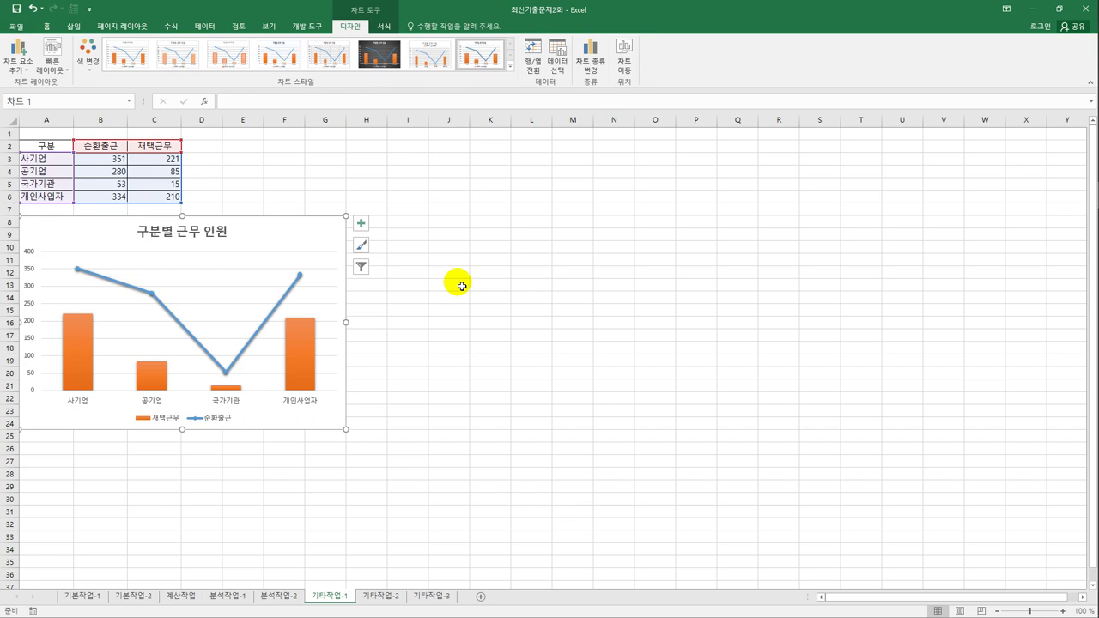
# Apply the light blue theme shape style from the fourth row of styles to the chart's plot area
pyautogui.click(276, 268)
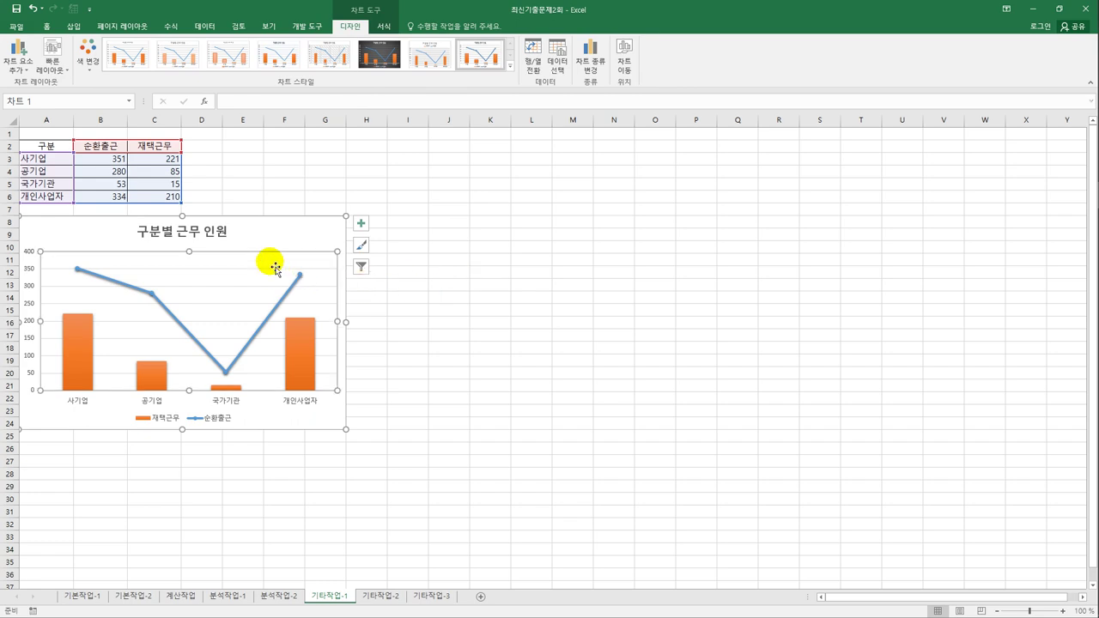
pyautogui.click(383, 27)
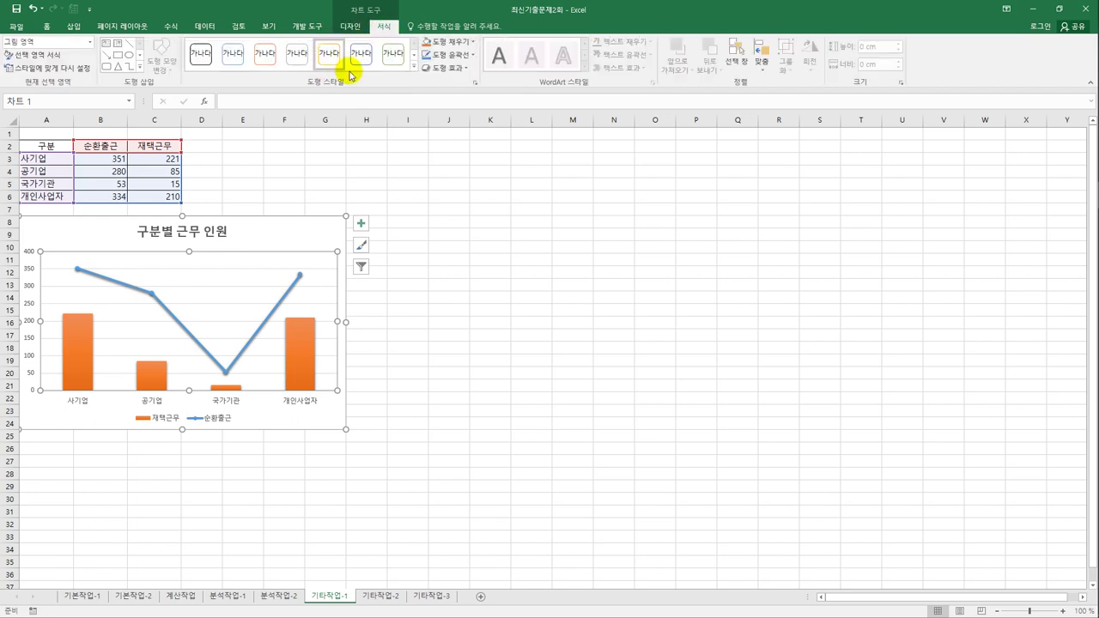
pyautogui.click(415, 68)
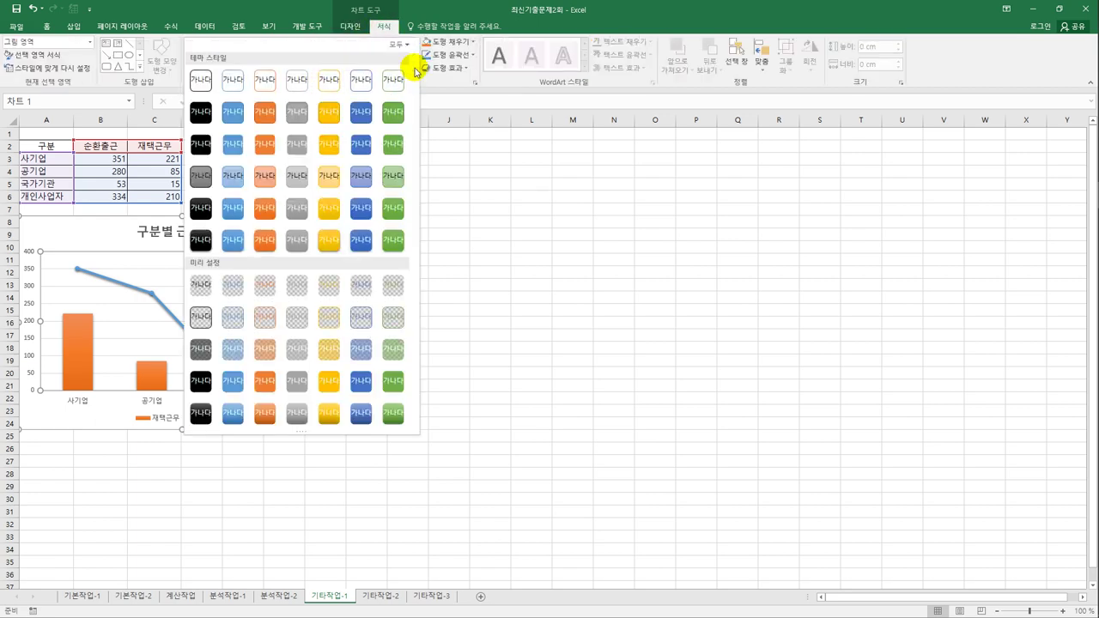
pyautogui.click(231, 182)
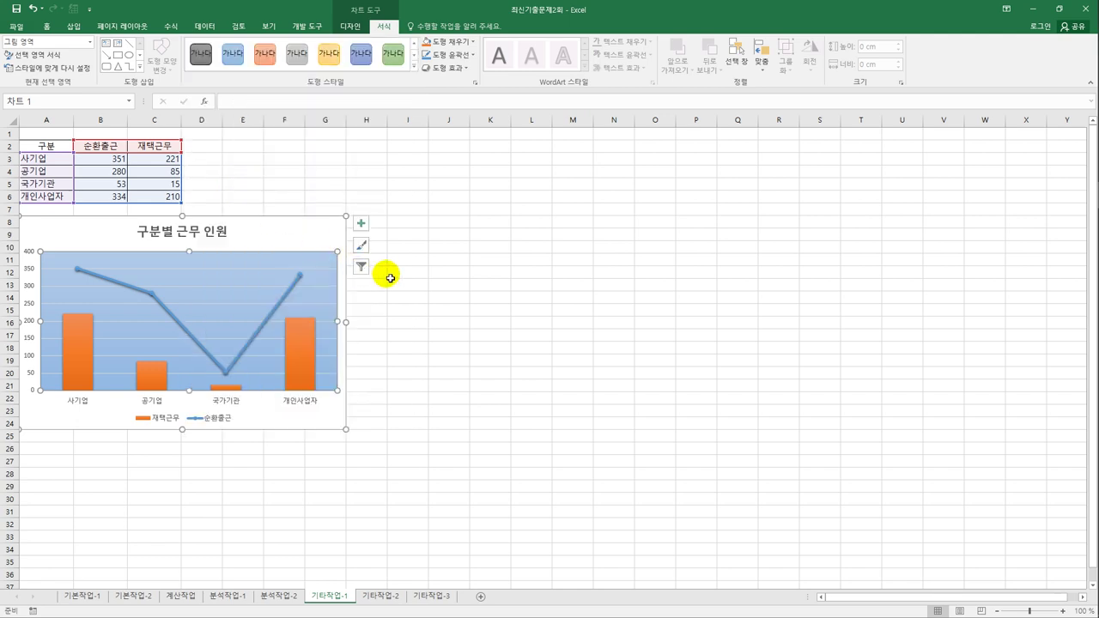
# Place the chart legend at the top (위쪽)
pyautogui.click(364, 228)
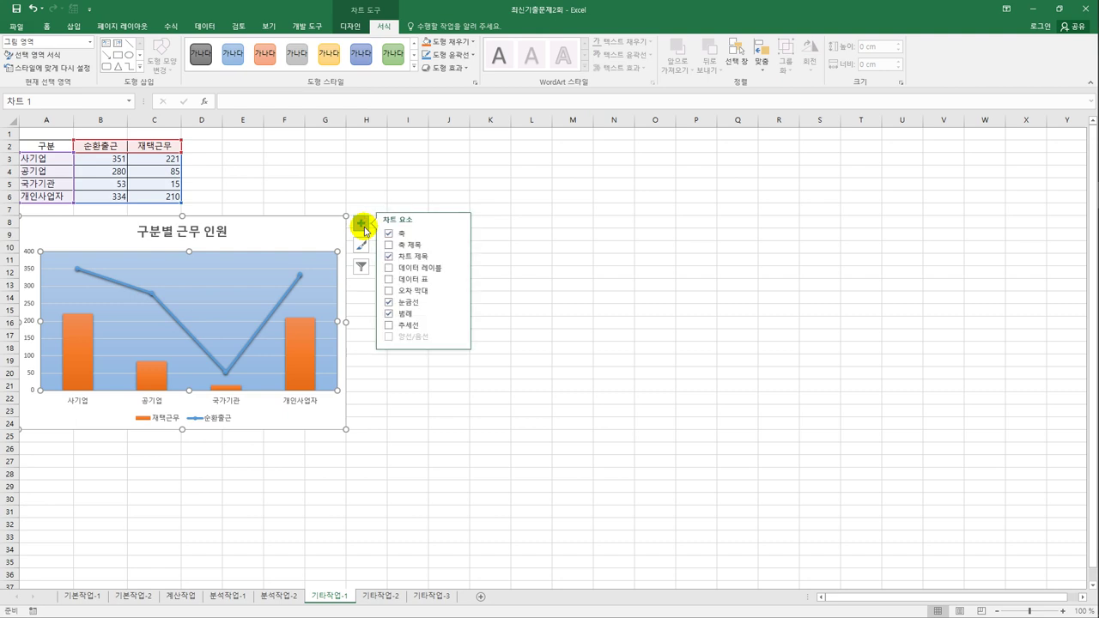
pyautogui.moveTo(458, 315)
pyautogui.click(498, 330)
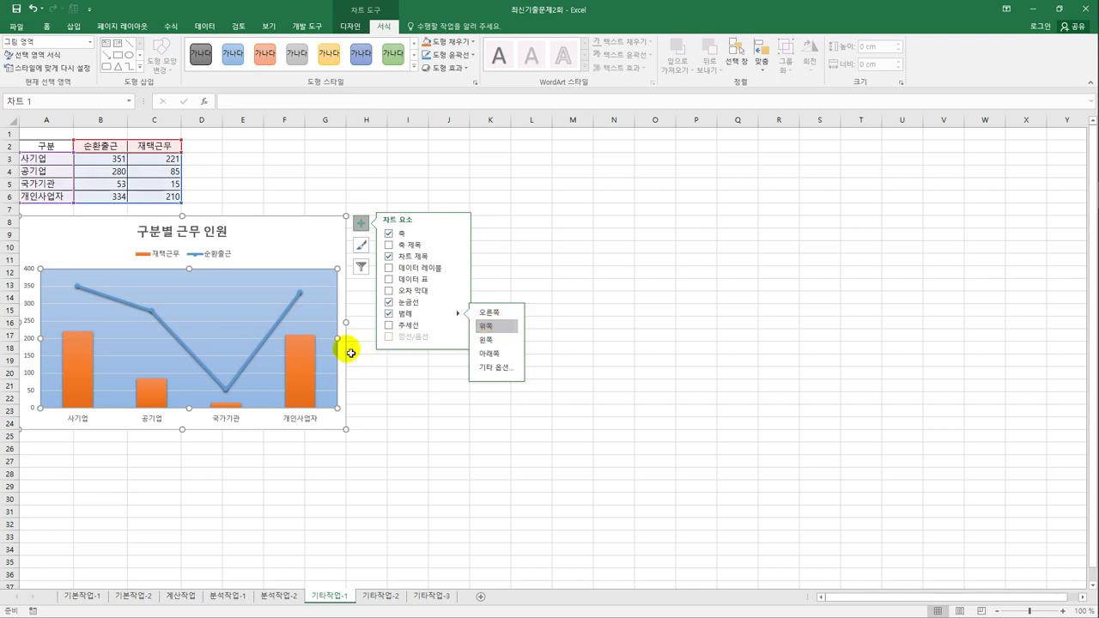
# Add data labels above (위쪽) the points of the 순환출근 series
pyautogui.click(263, 344)
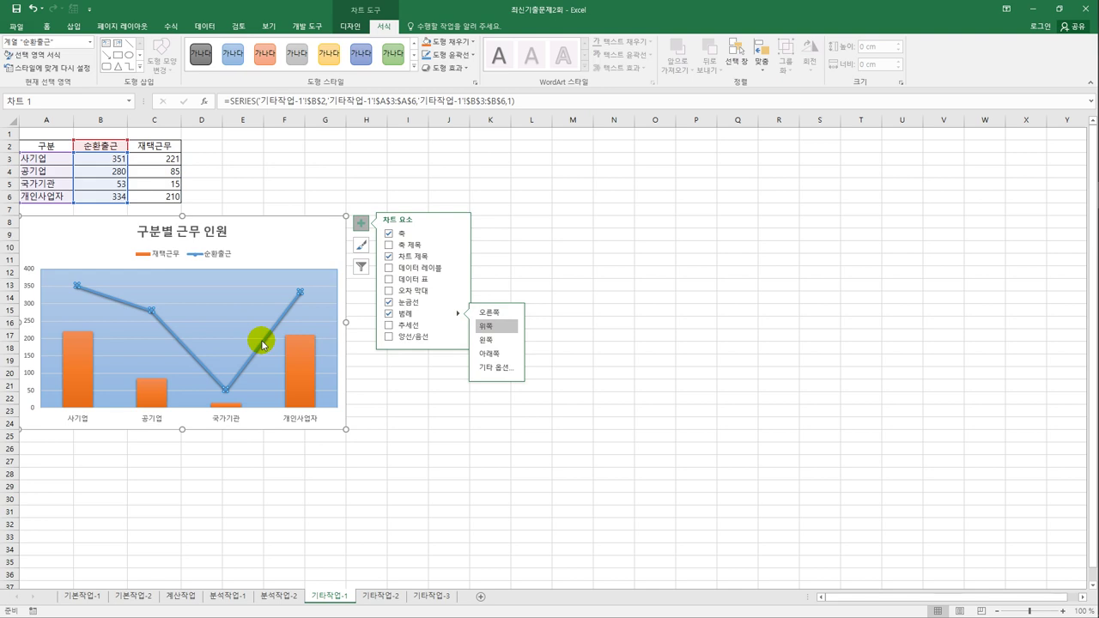
pyautogui.click(459, 271)
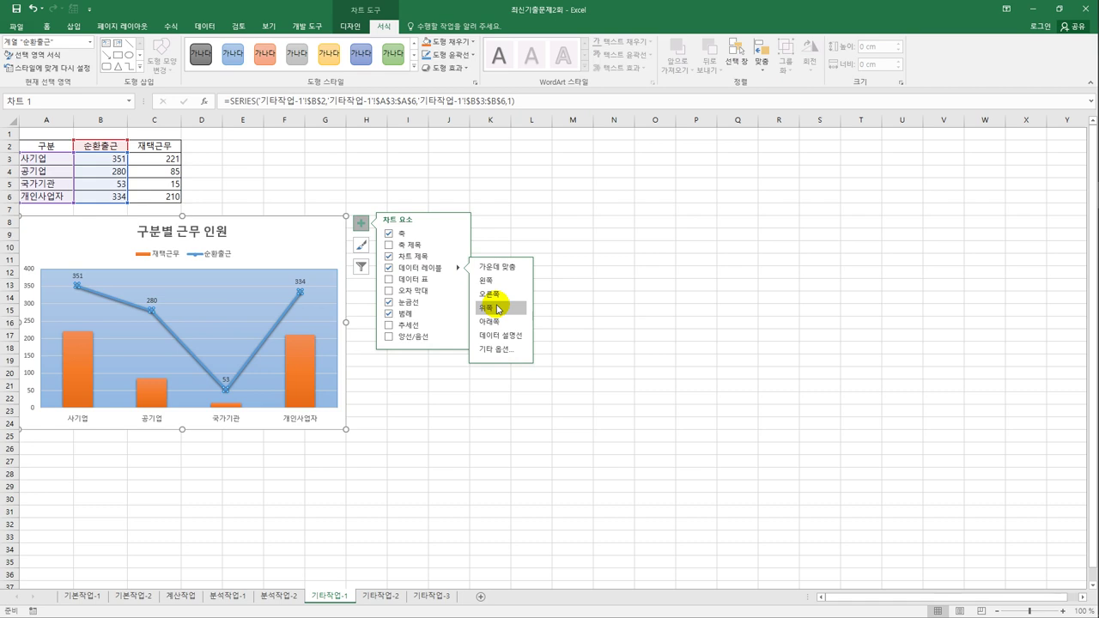
pyautogui.click(311, 231)
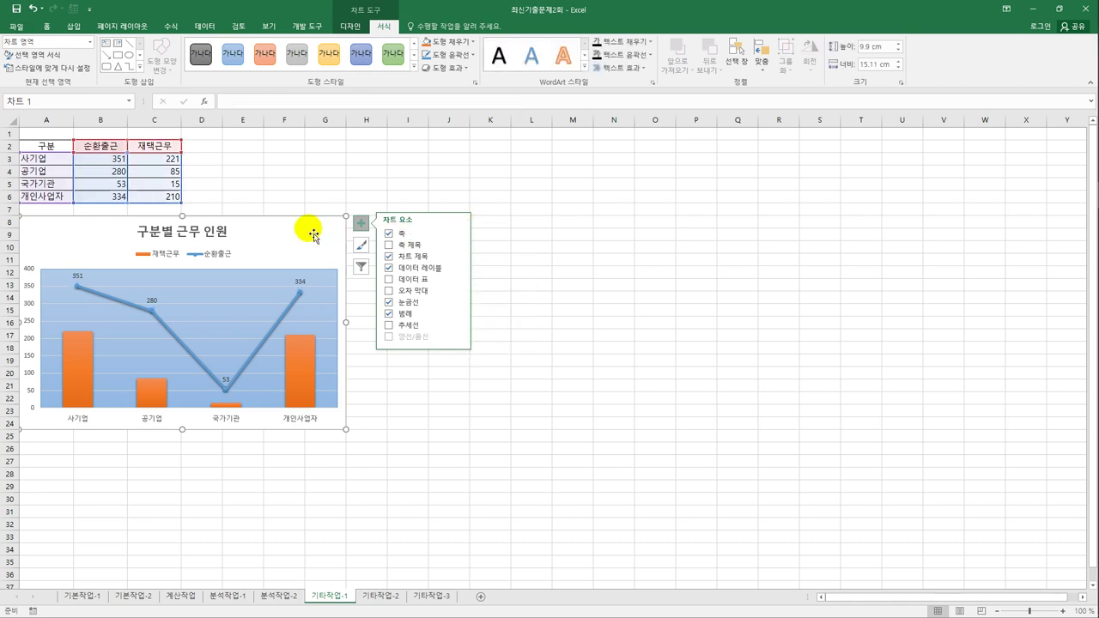
# Give the chart area's border rounded corners (둥근 모서리)
pyautogui.rightClick(314, 233)
pyautogui.click(383, 458)
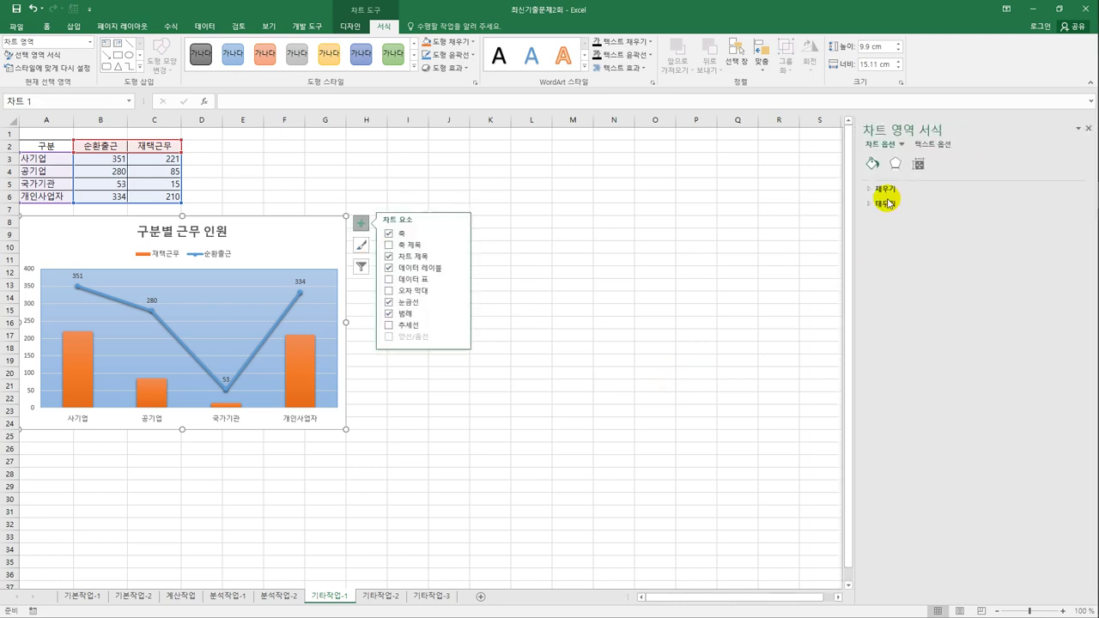
pyautogui.click(889, 204)
pyautogui.click(903, 480)
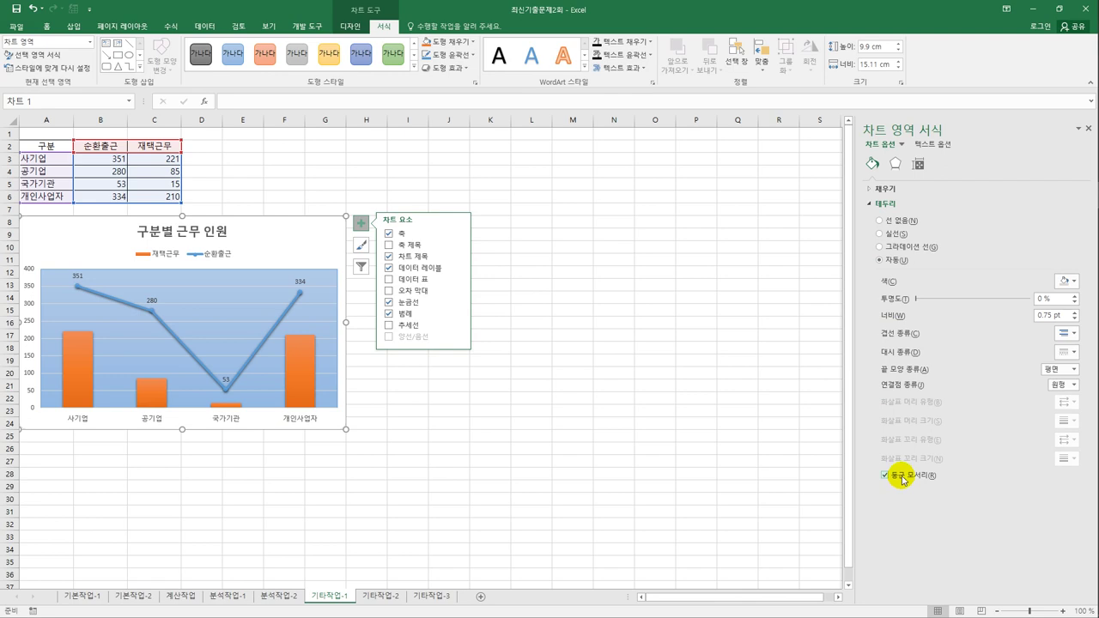
# Apply the centred inner (안쪽) shadow preset to the chart area
pyautogui.click(896, 163)
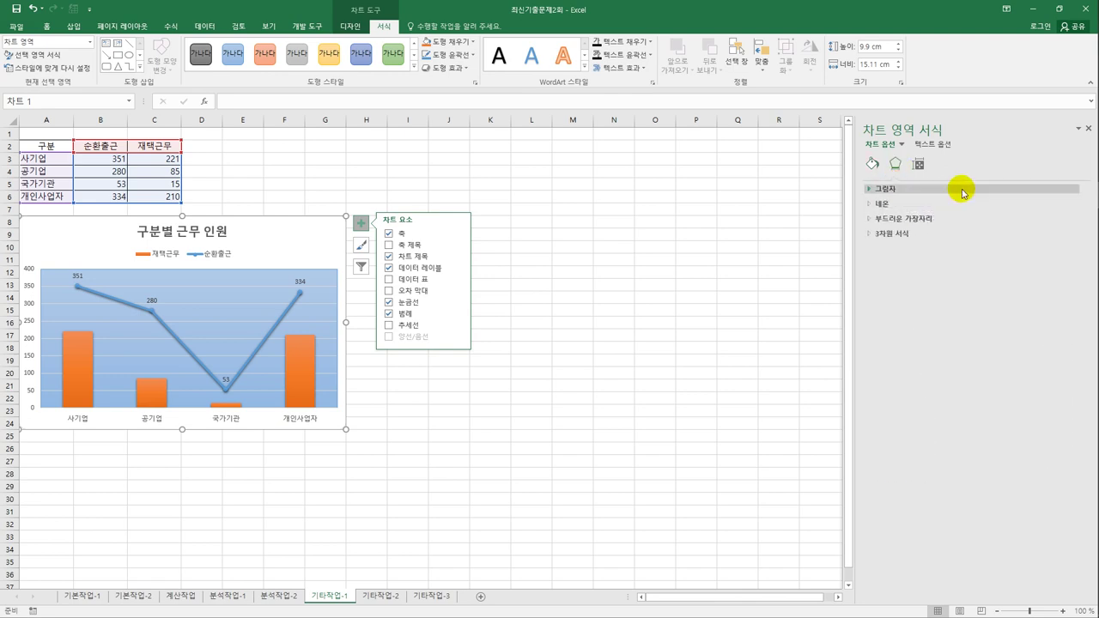
pyautogui.click(963, 191)
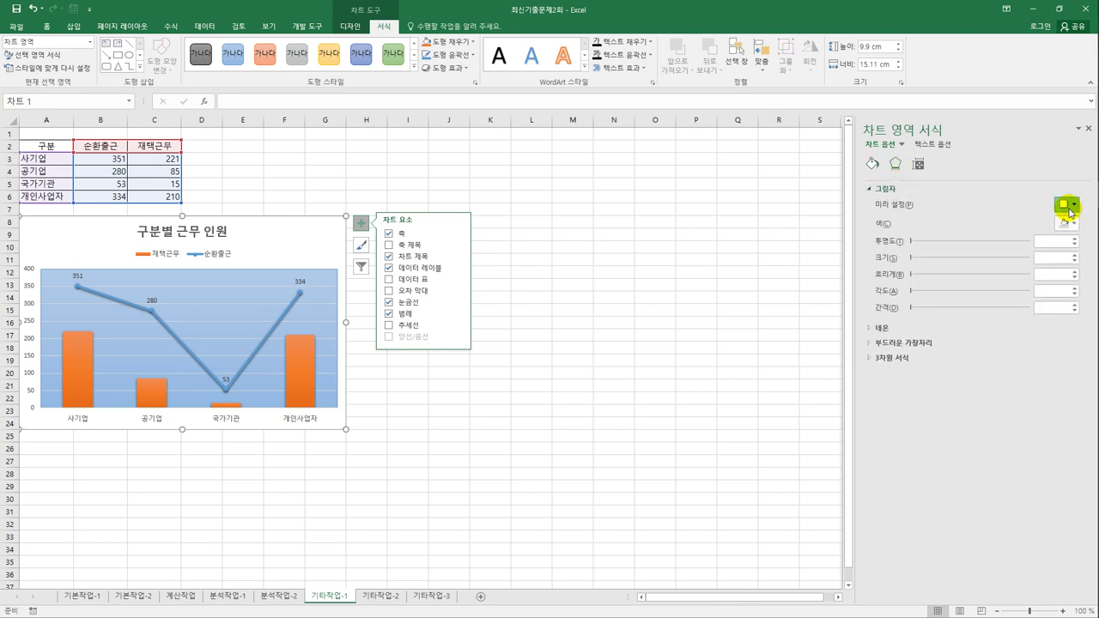
pyautogui.click(1071, 209)
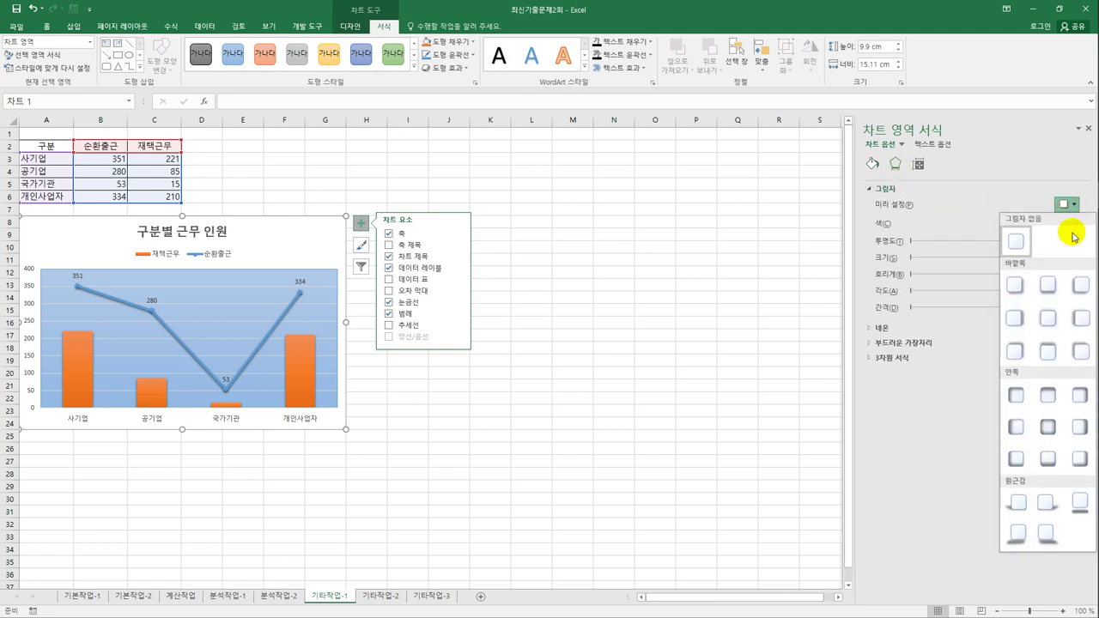
pyautogui.click(1049, 425)
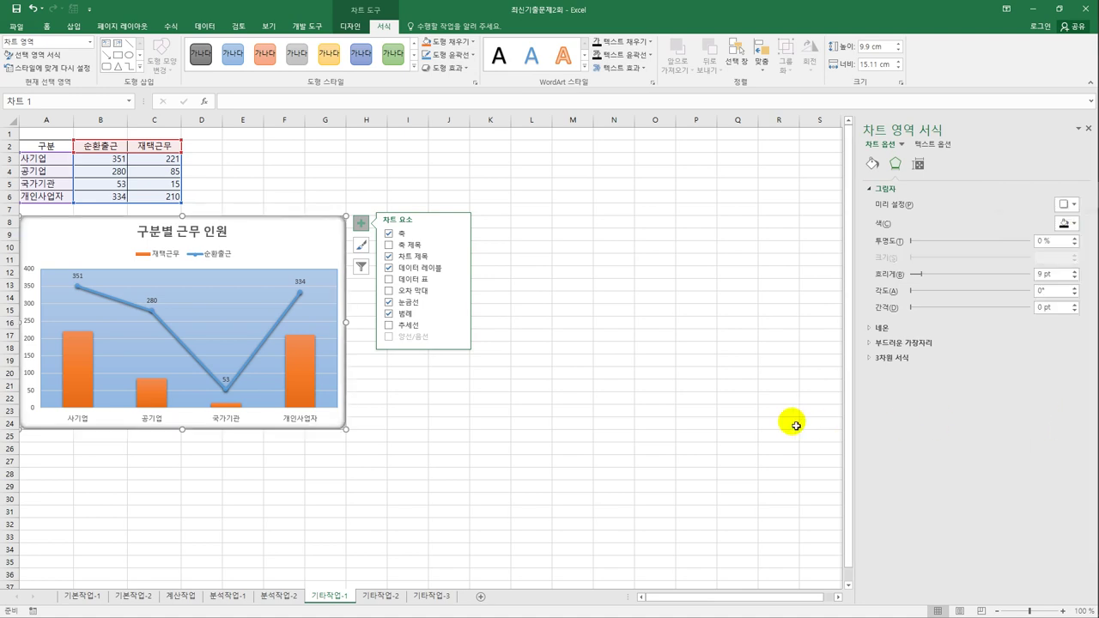
pyautogui.click(642, 424)
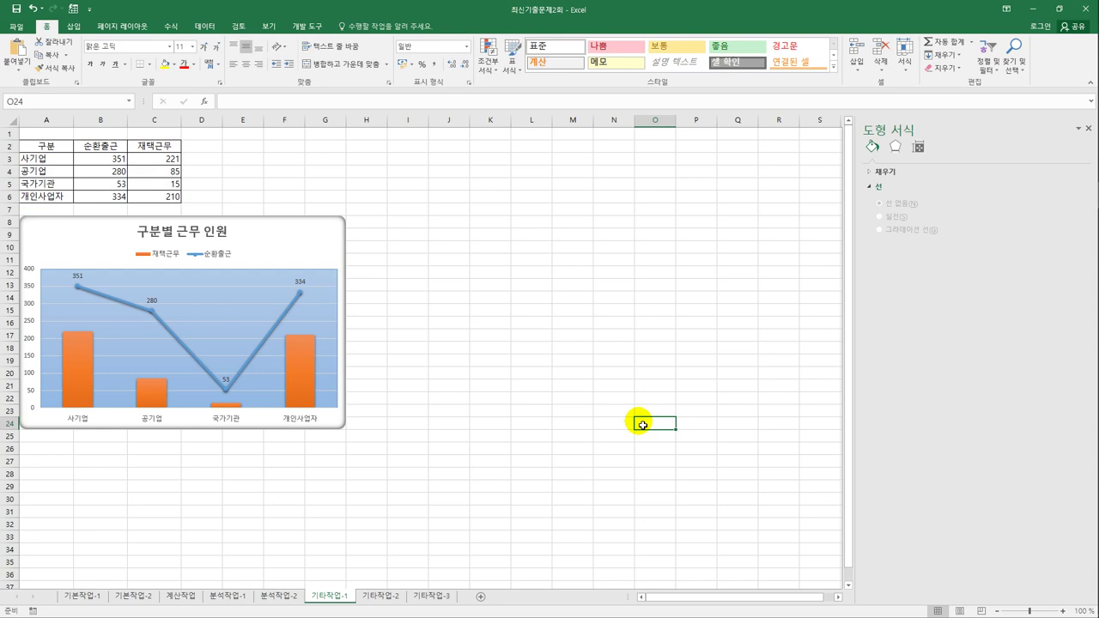
# Start recording a macro named 합계 on the 기타작업-2 sheet
pyautogui.click(383, 595)
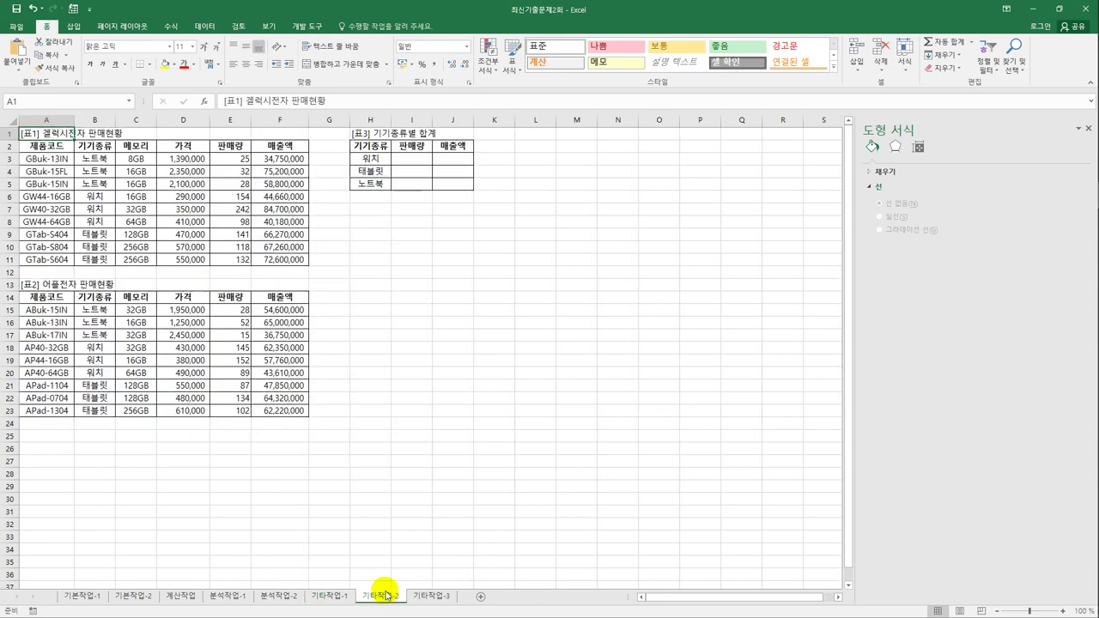
pyautogui.click(477, 236)
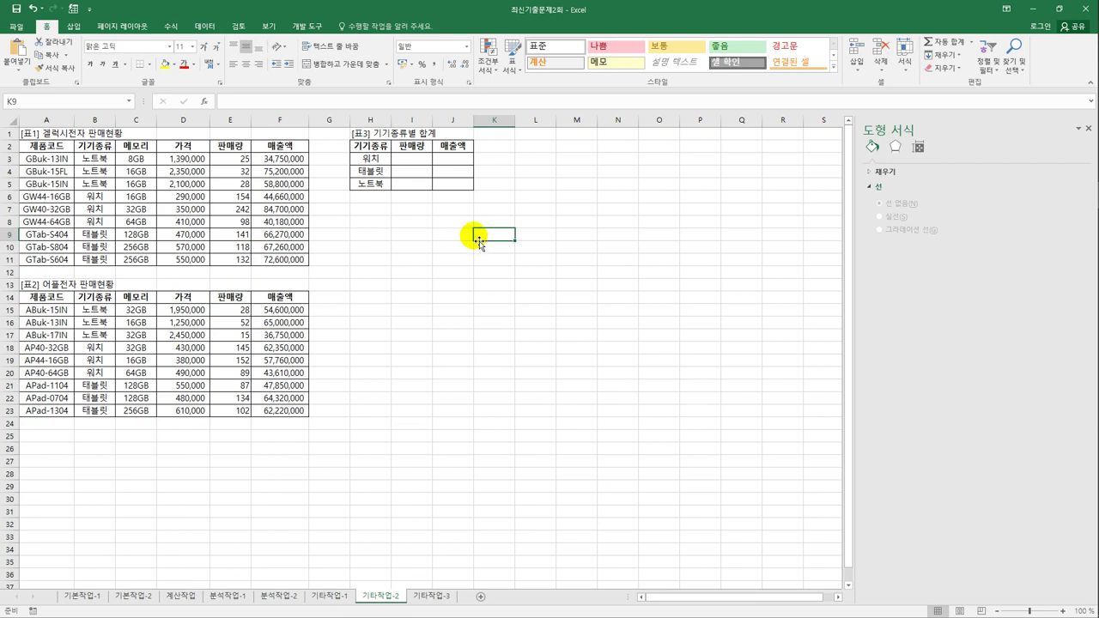
pyautogui.click(305, 26)
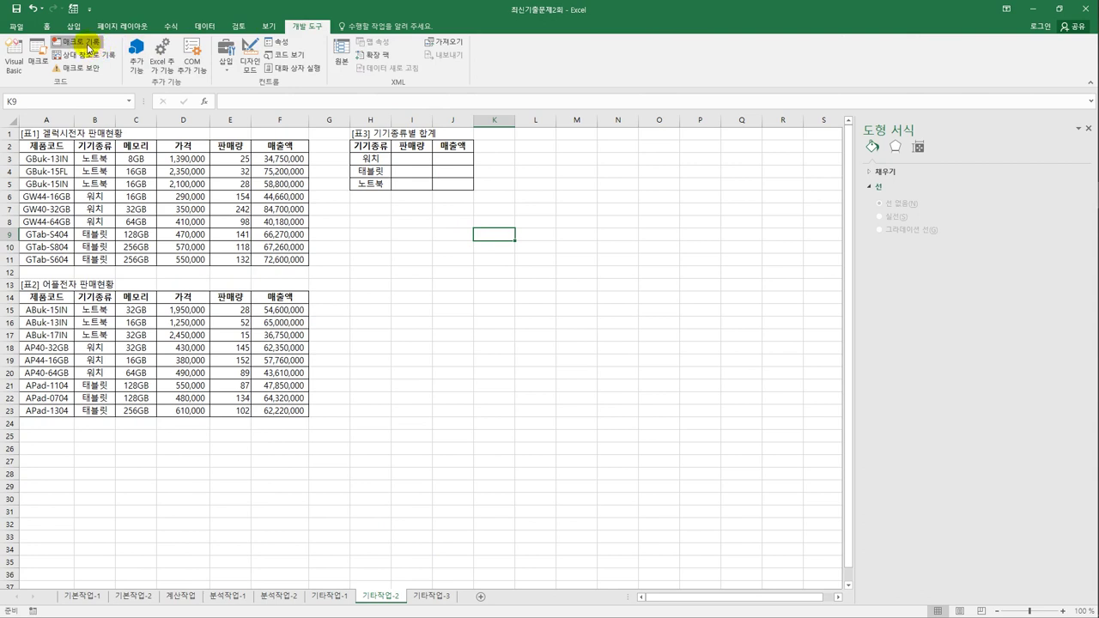
pyautogui.click(82, 42)
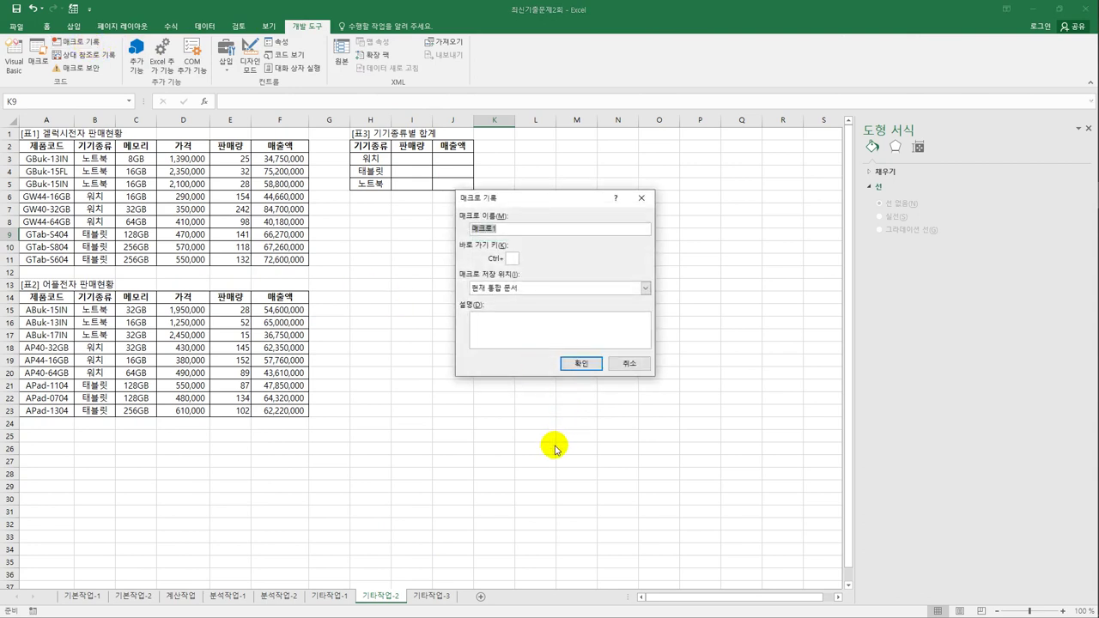
pyautogui.write('합ㄱ')
pyautogui.click(571, 364)
# Set up a sum (합계) consolidation into H2:J5 with the reference ranges B2:F11 and B14:F23
pyautogui.moveTo(371, 146); pyautogui.dragTo(442, 187)
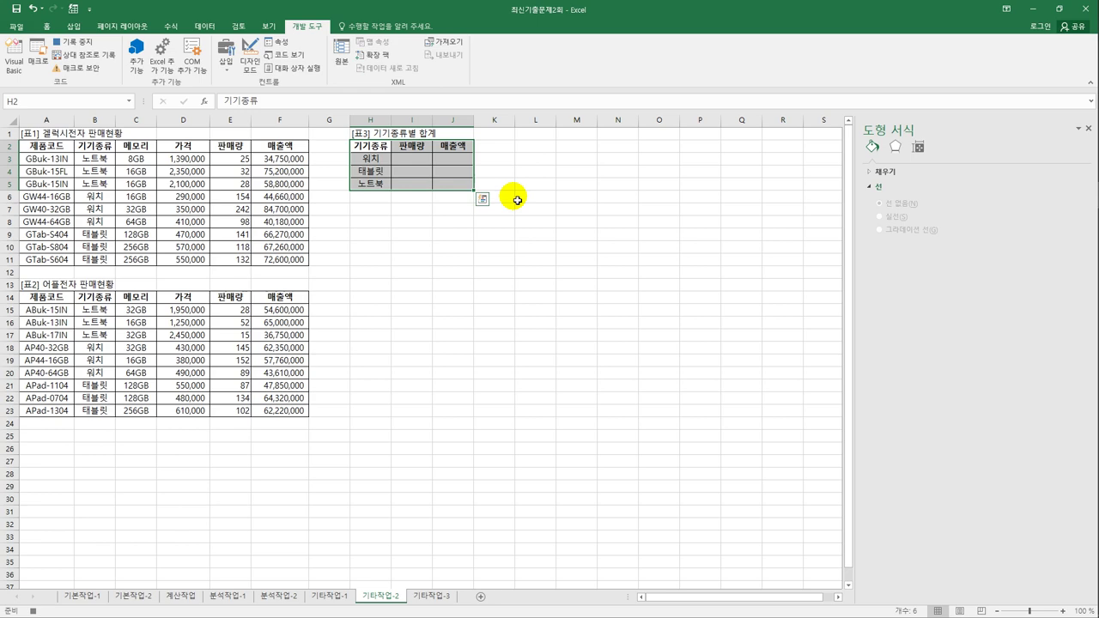
pyautogui.click(206, 26)
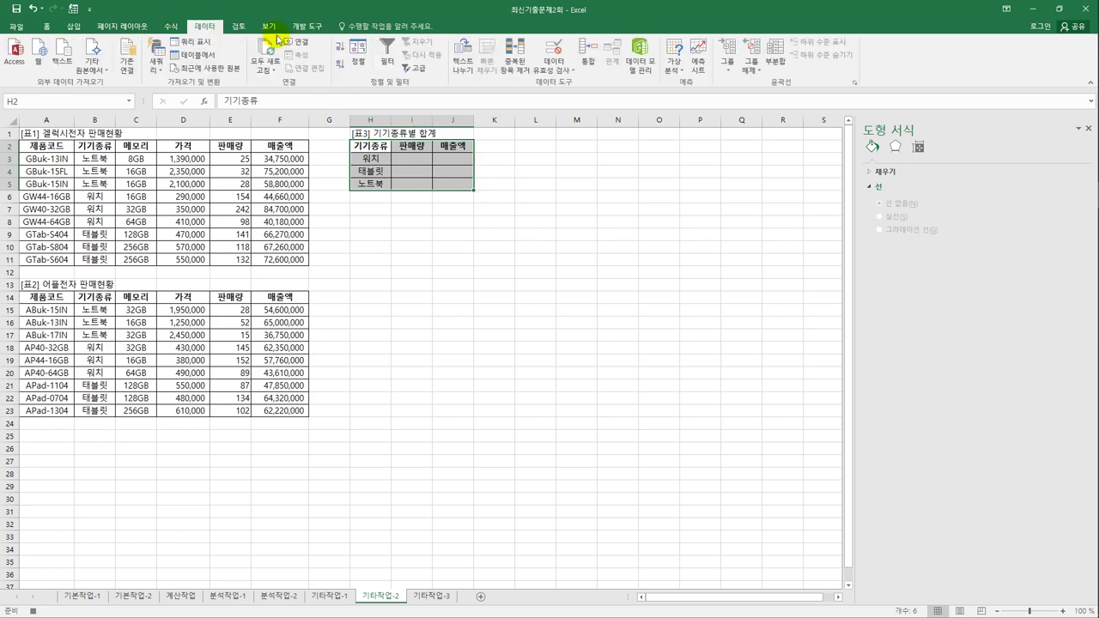
pyautogui.click(588, 53)
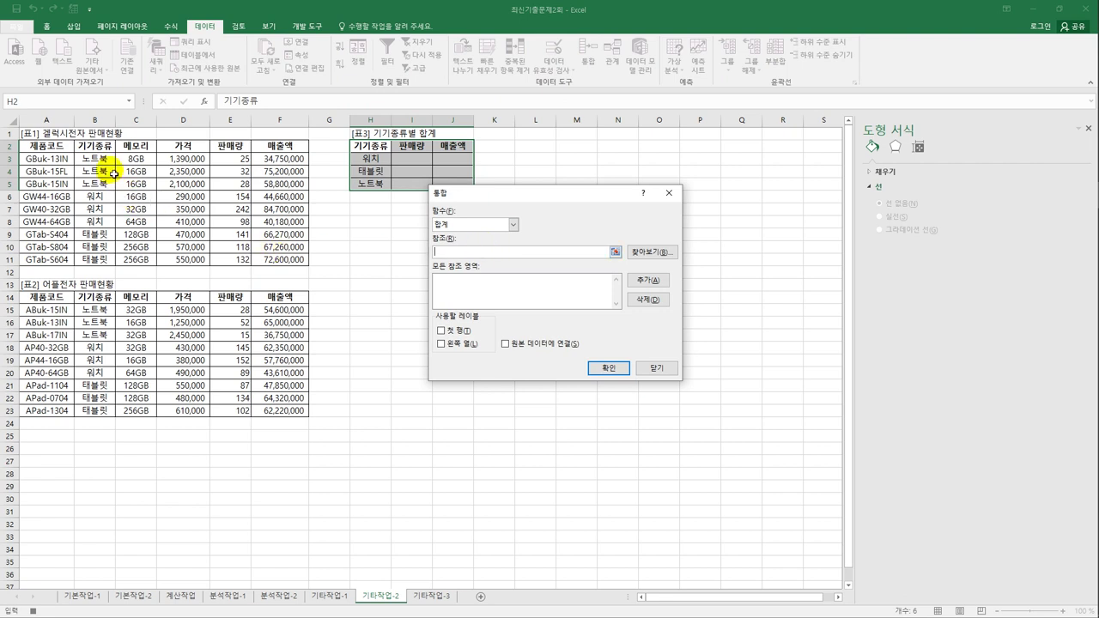
pyautogui.click(101, 148)
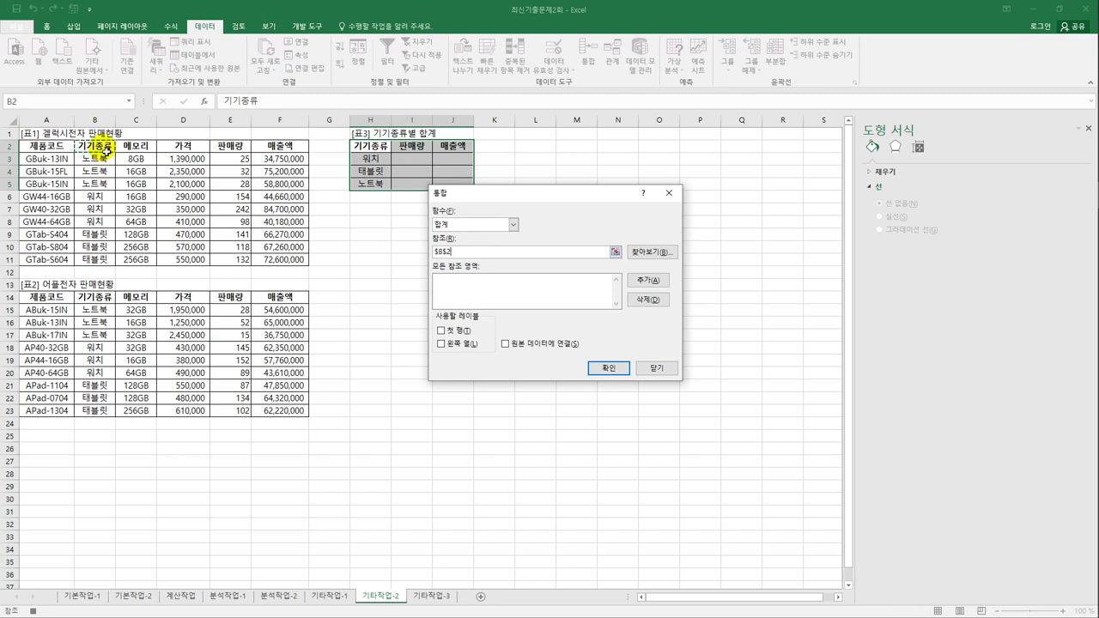
pyautogui.moveTo(101, 147); pyautogui.dragTo(266, 261)
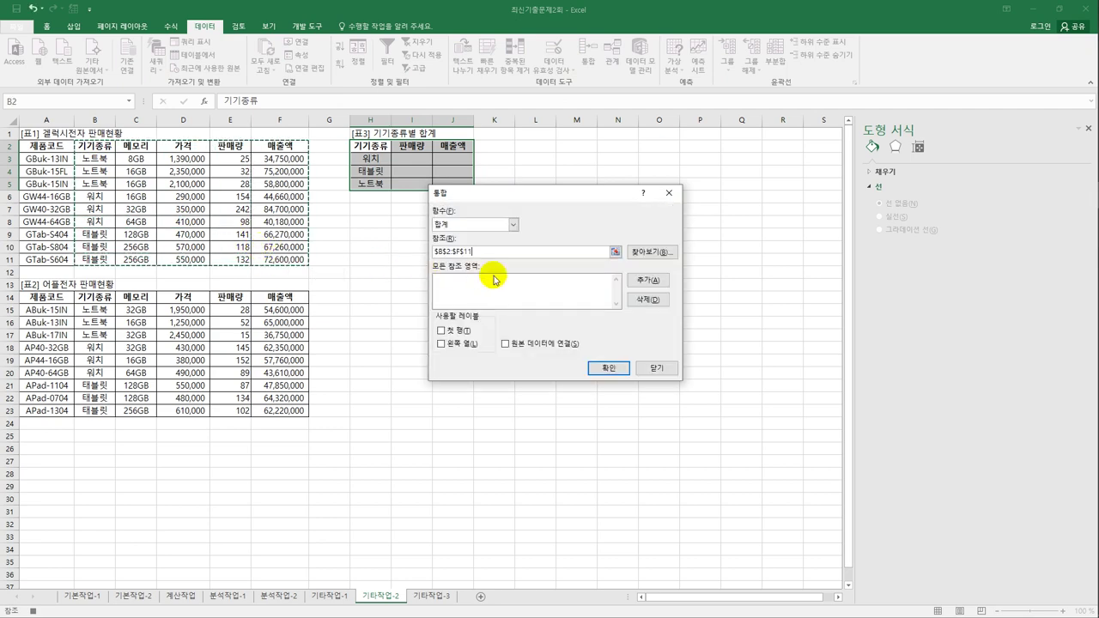
pyautogui.click(651, 281)
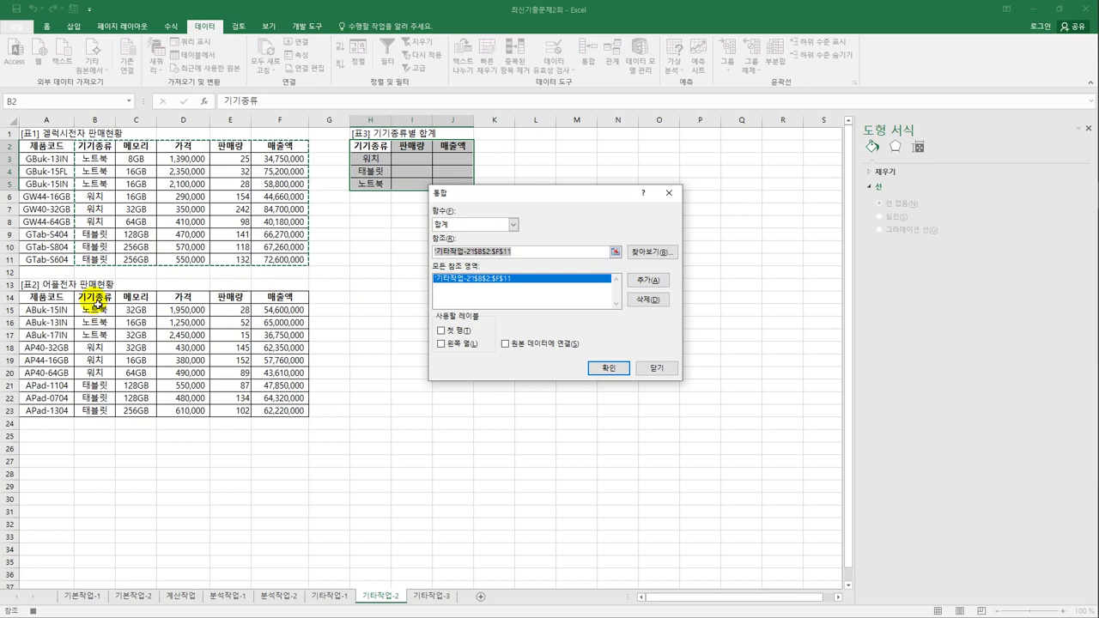
pyautogui.moveTo(99, 302); pyautogui.dragTo(276, 410)
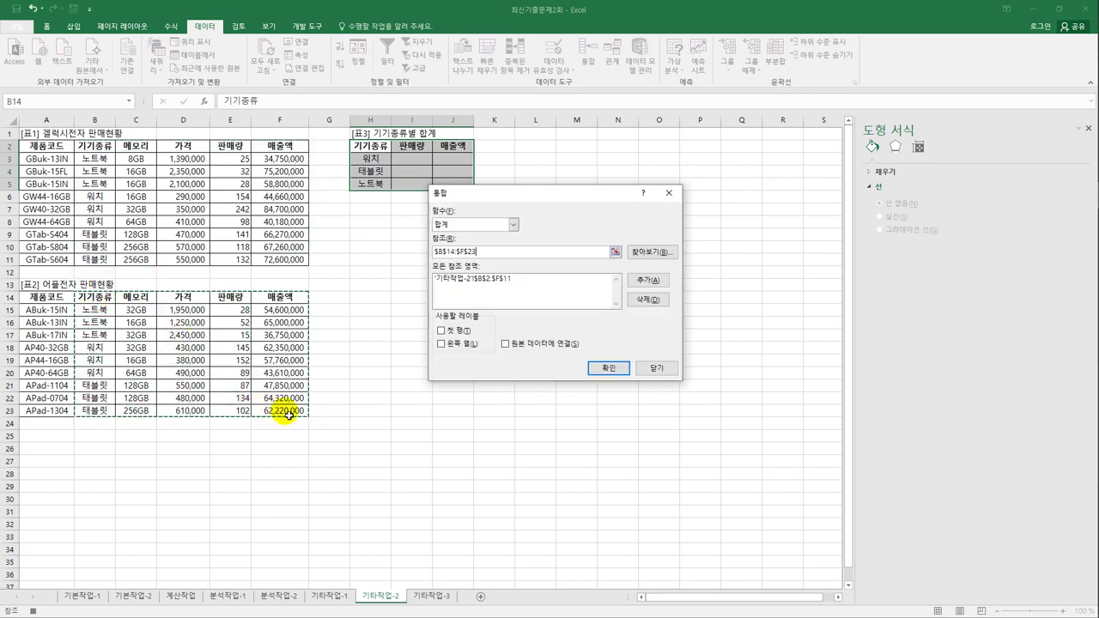
pyautogui.click(646, 281)
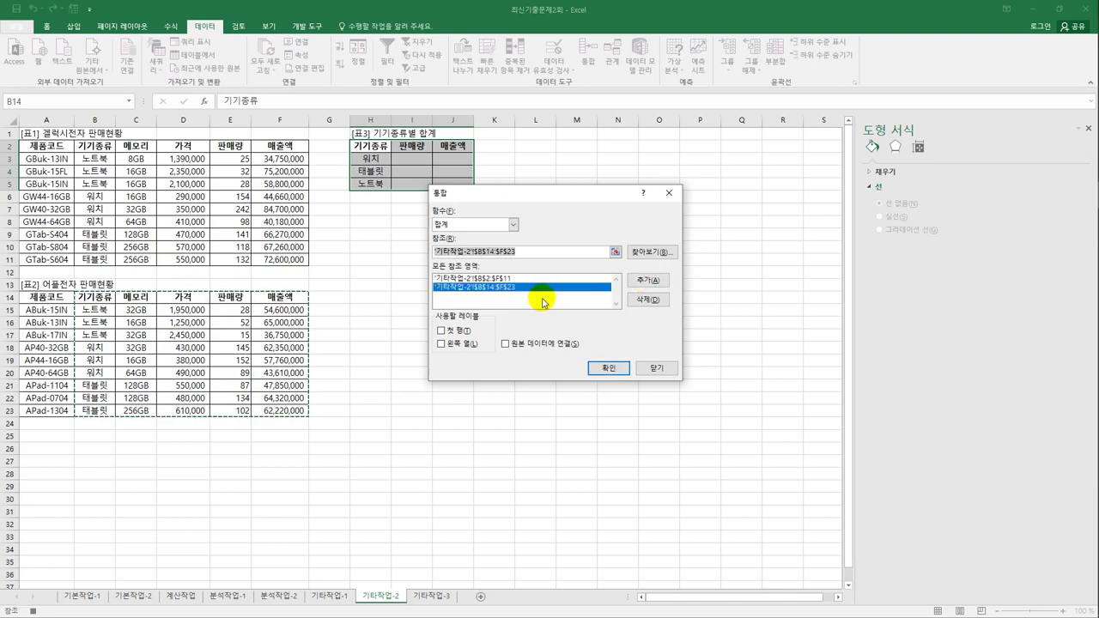
# Use the first row (첫 행) and left column (왼쪽 열) as labels and run the consolidation
pyautogui.click(464, 333)
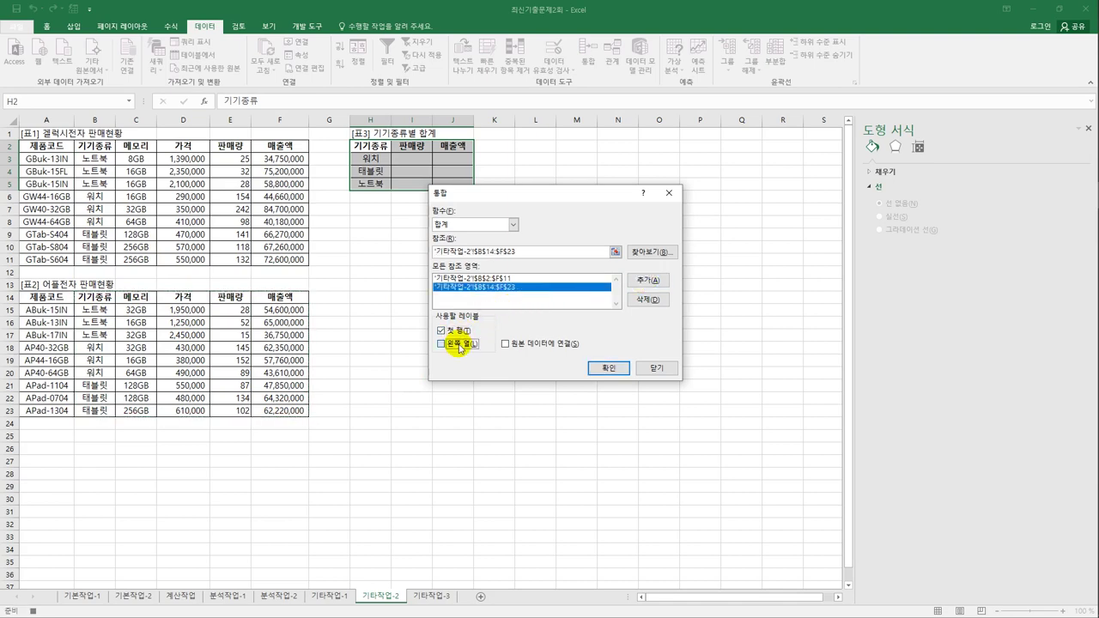
pyautogui.click(460, 345)
pyautogui.click(602, 371)
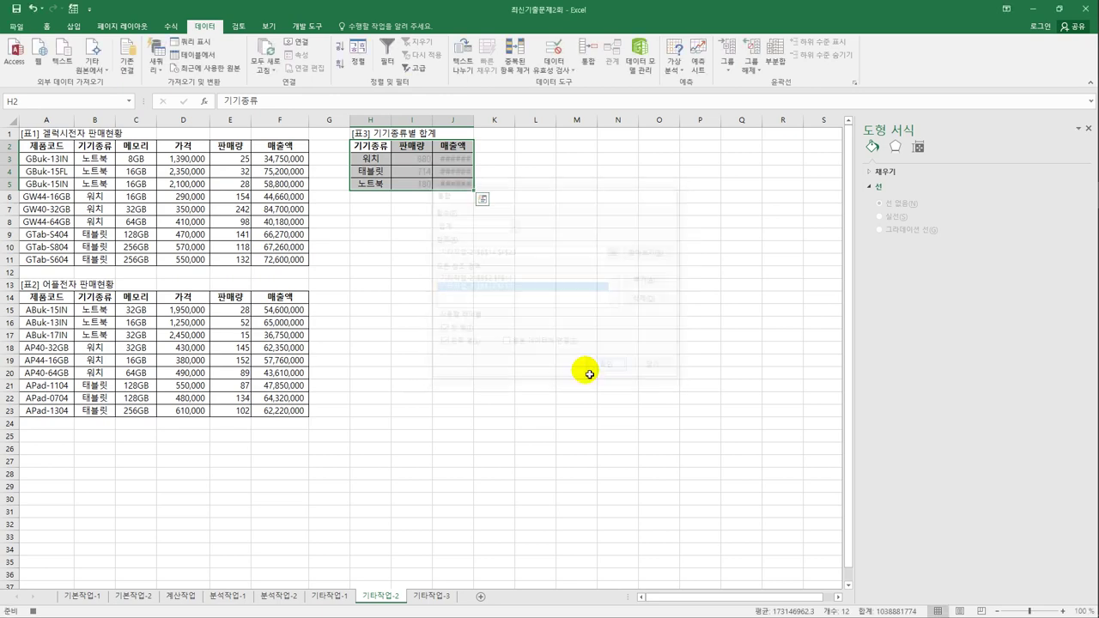
# Auto-fit column J to its 매출액 values and stop recording the macro
pyautogui.doubleClick(475, 119)
pyautogui.click(464, 191)
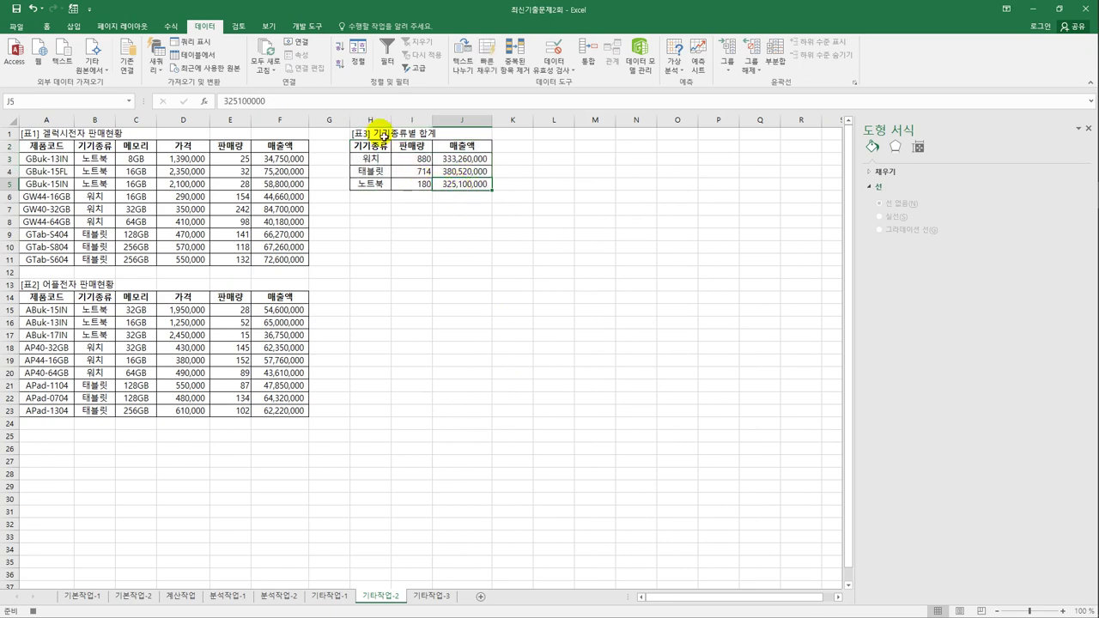
pyautogui.click(304, 27)
pyautogui.click(82, 41)
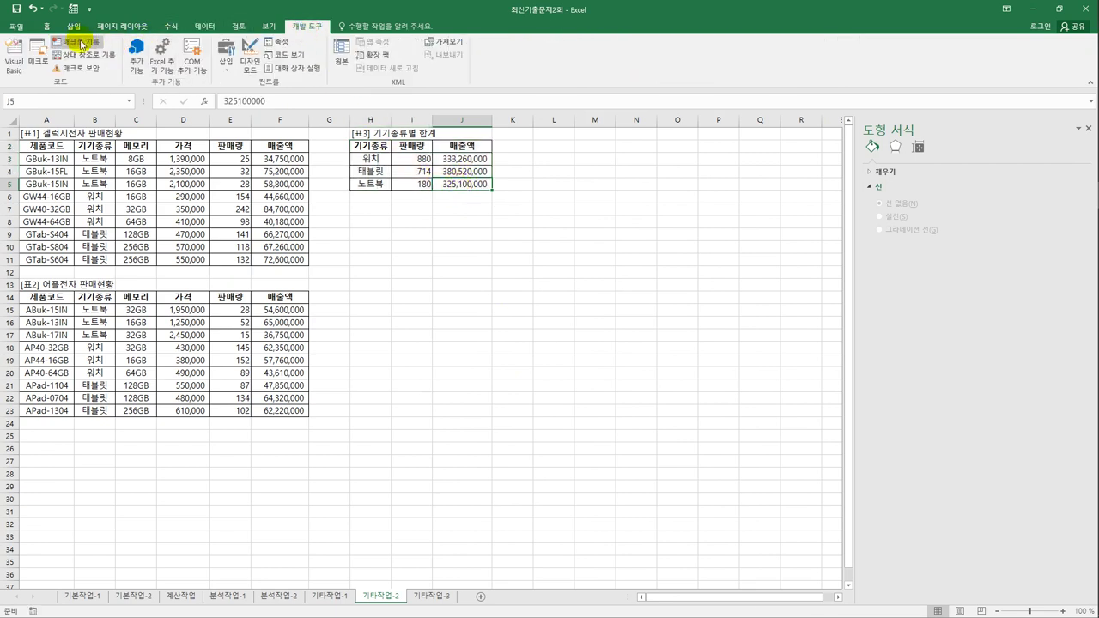
pyautogui.click(510, 337)
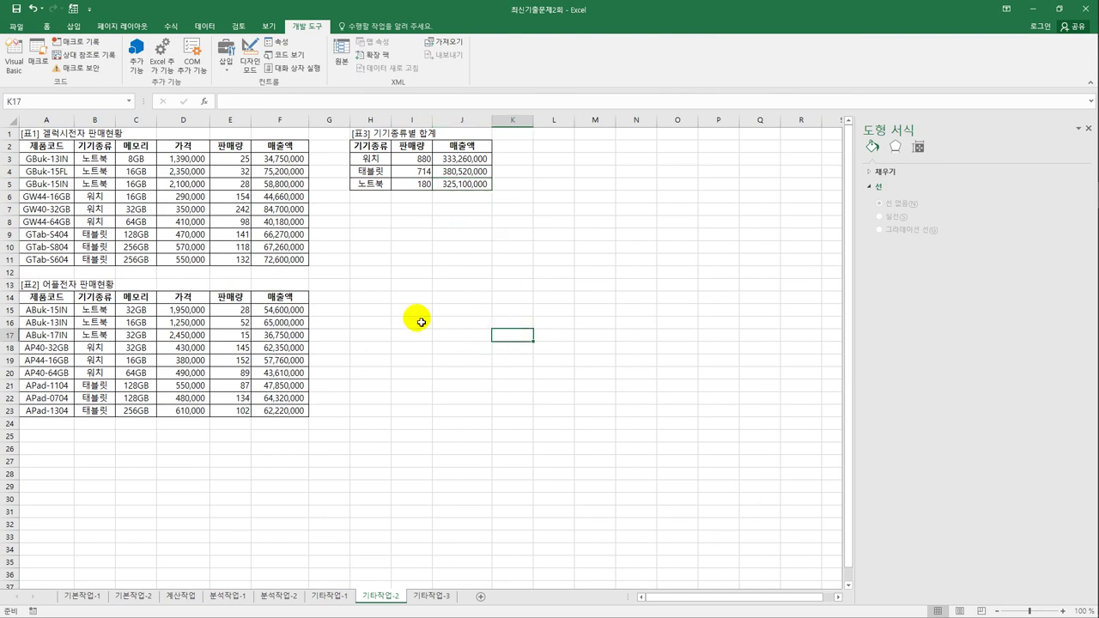
# Draw a bevel (빗면) basic shape over cells H8:I9, 1.16 cm high and 3.81 cm wide
pyautogui.click(71, 27)
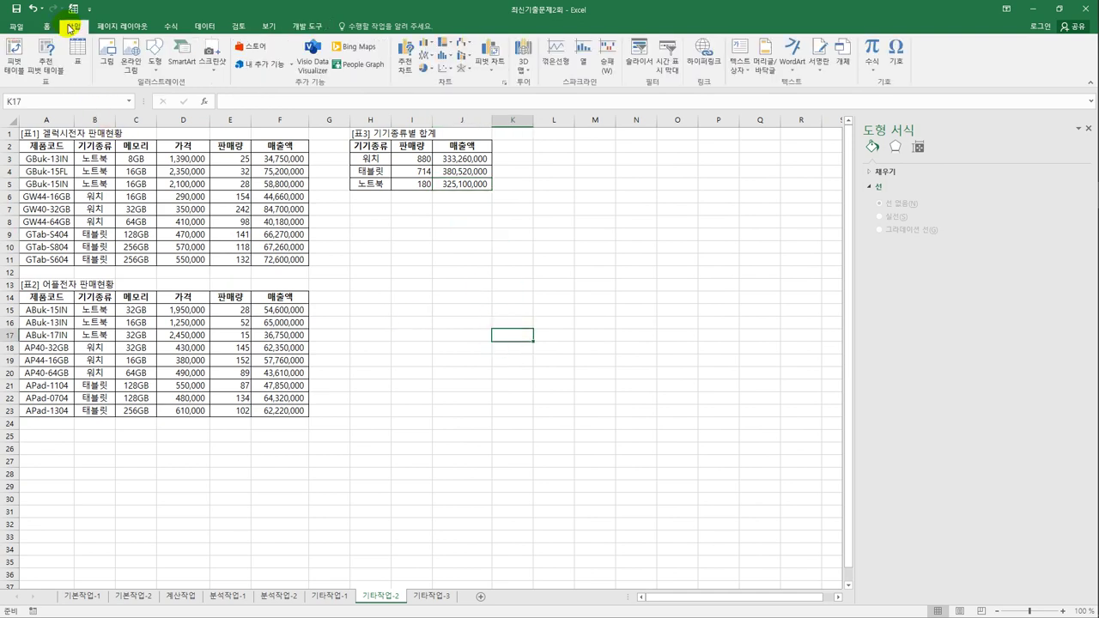
pyautogui.click(152, 60)
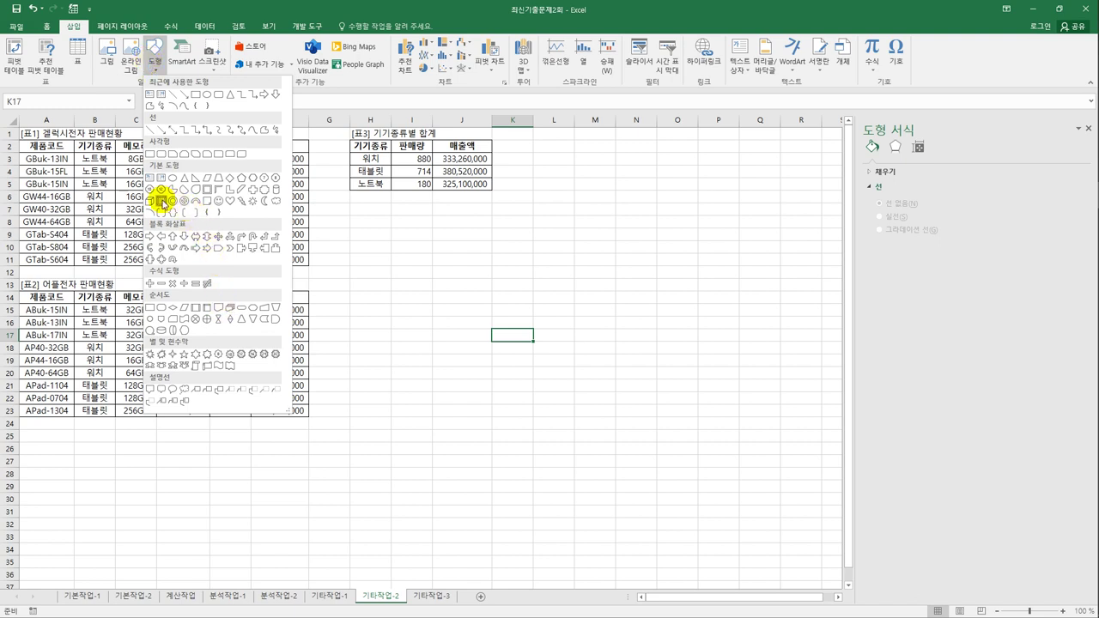
pyautogui.click(164, 201)
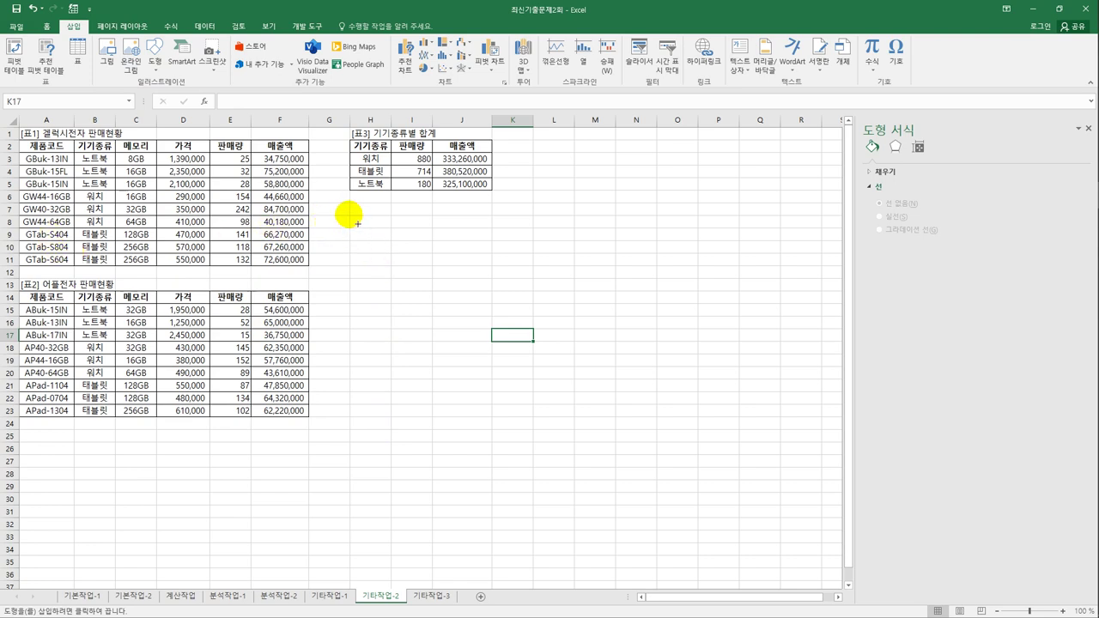
pyautogui.moveTo(355, 221)
pyautogui.mouseDown()
pyautogui.moveTo(389, 244)
pyautogui.moveTo(422, 245)
pyautogui.moveTo(431, 264)
pyautogui.mouseUp()
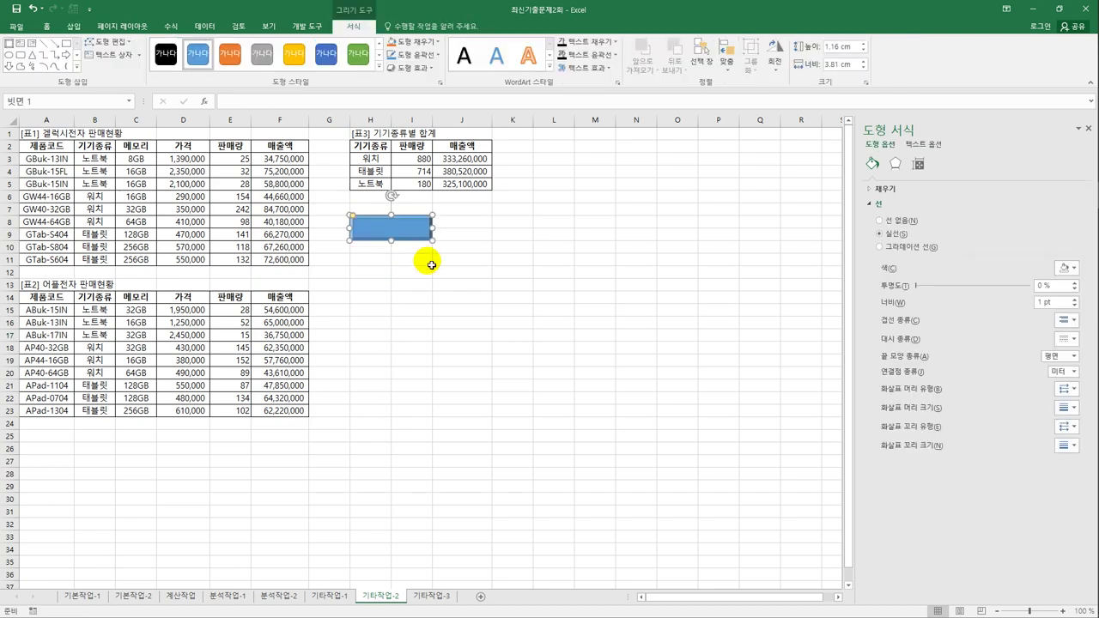
# Label the bevel shape "기기종류별 합계 통합" and widen columns H and I so the whole label fits
pyautogui.write('기기종류')
pyautogui.write('별 합계')
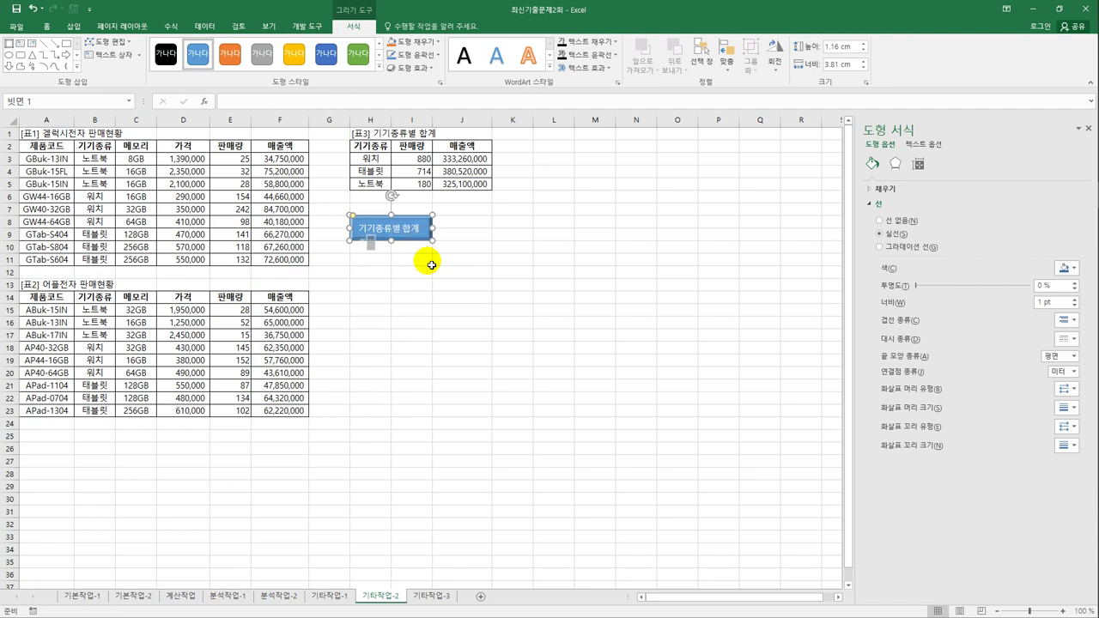
pyautogui.click(462, 348)
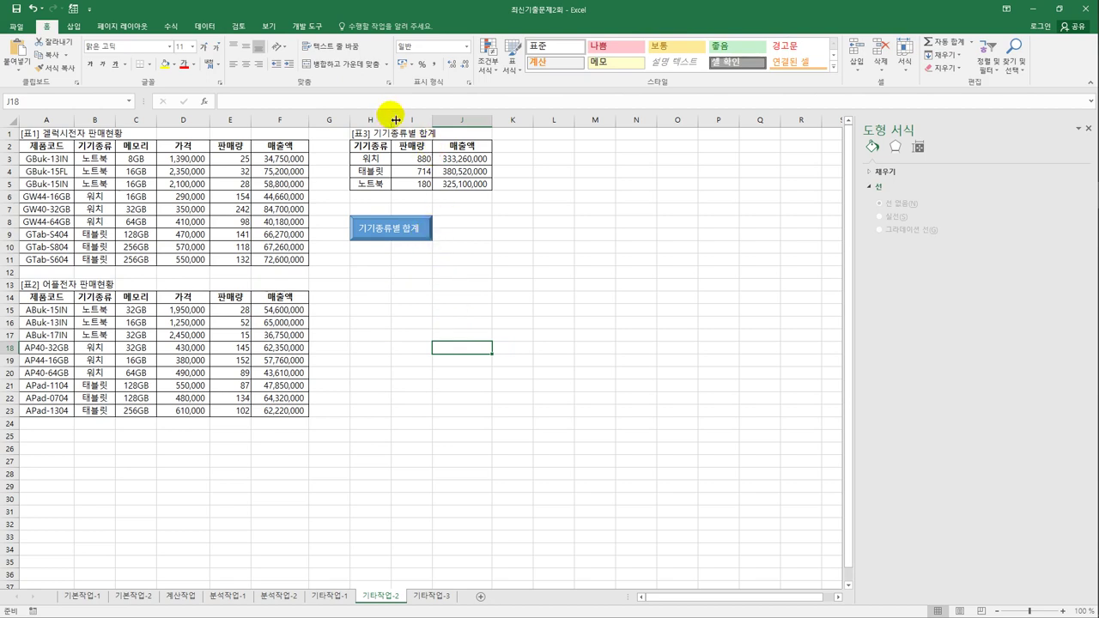
pyautogui.moveTo(395, 126); pyautogui.dragTo(459, 127)
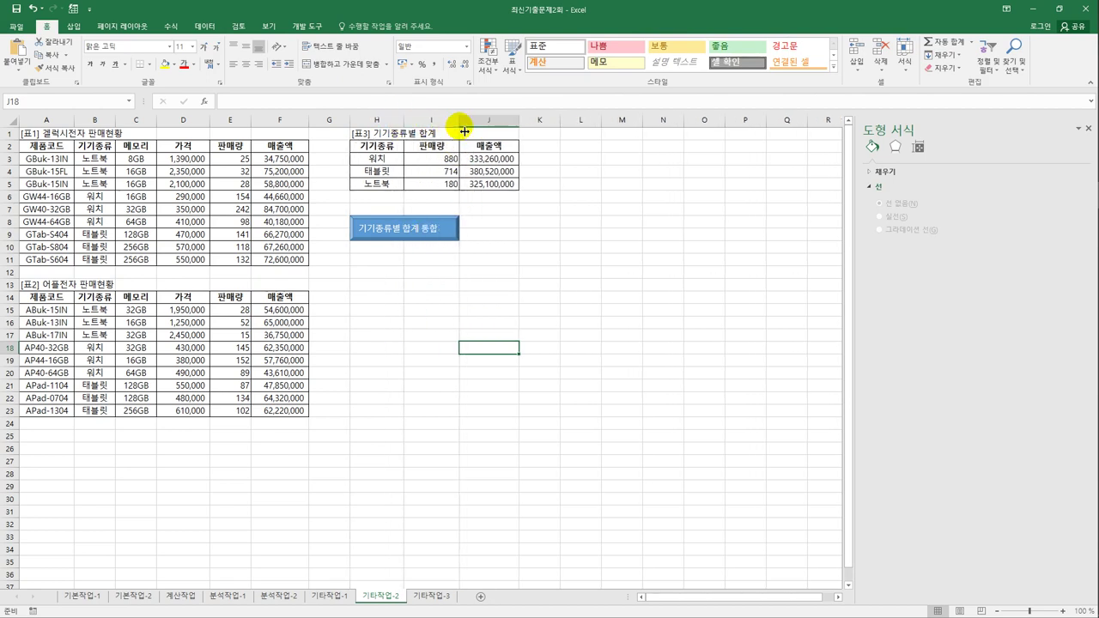
# Assign the 합계 macro to the bevel shape
pyautogui.rightClick(415, 225)
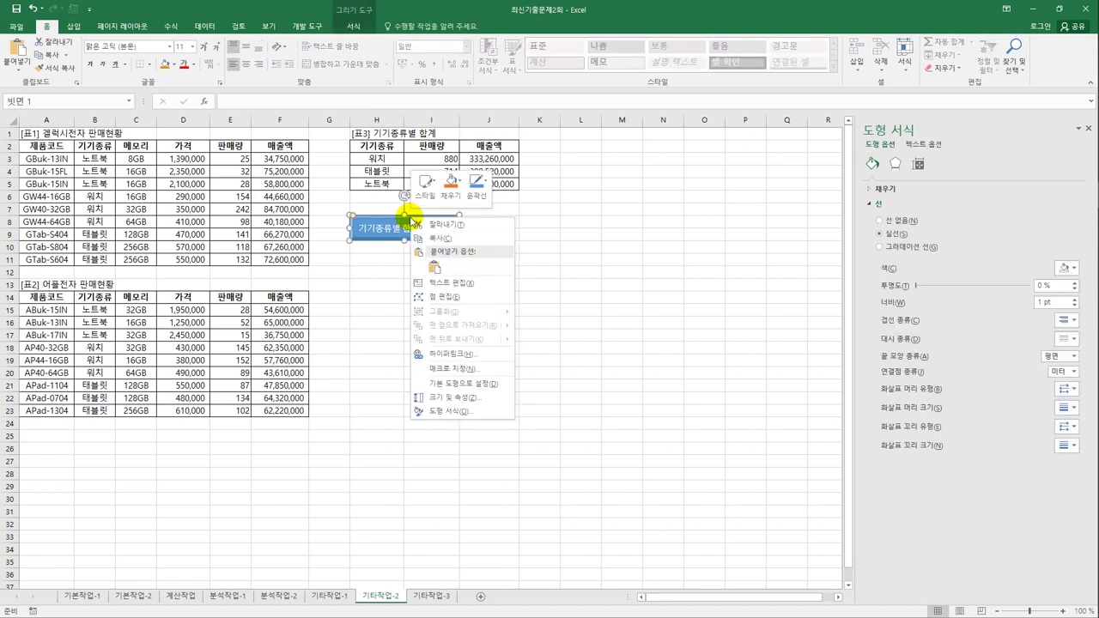
pyautogui.click(453, 368)
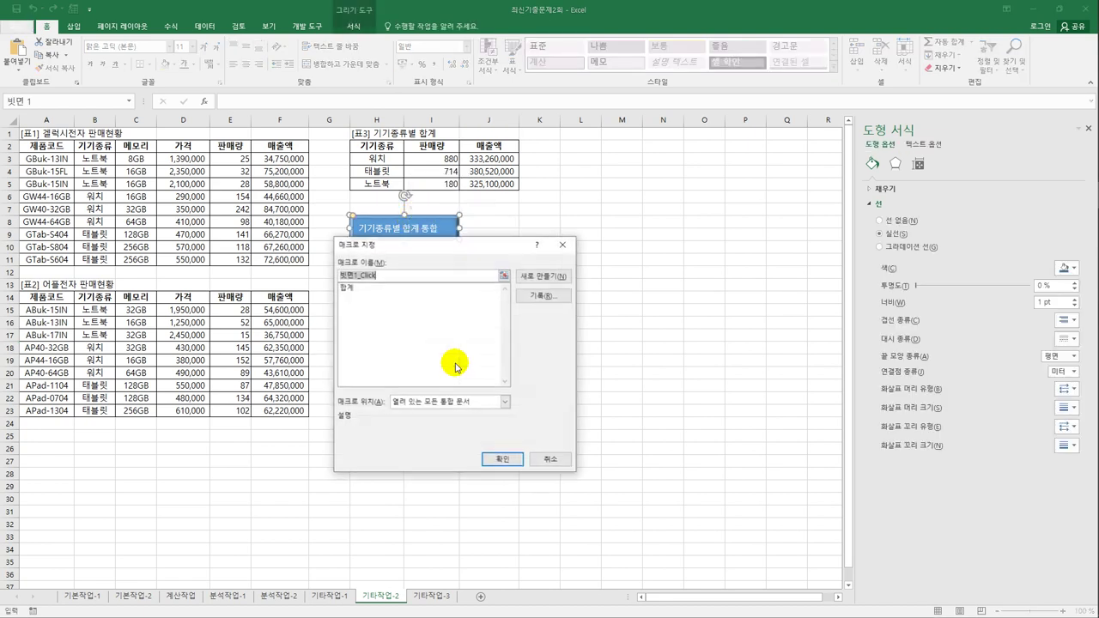
pyautogui.click(362, 289)
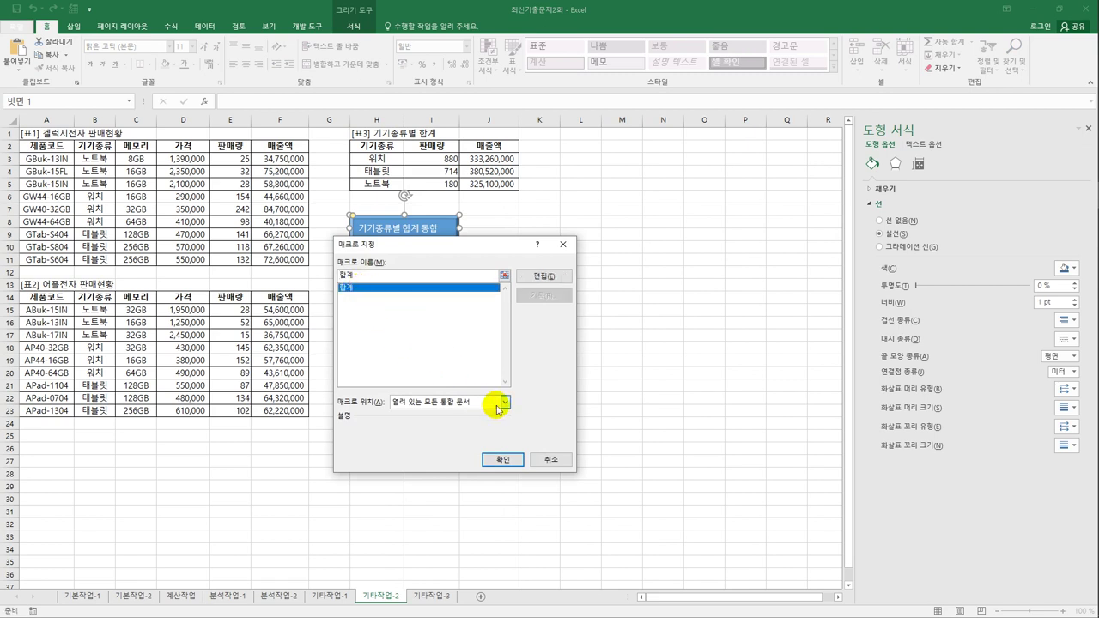
pyautogui.click(502, 459)
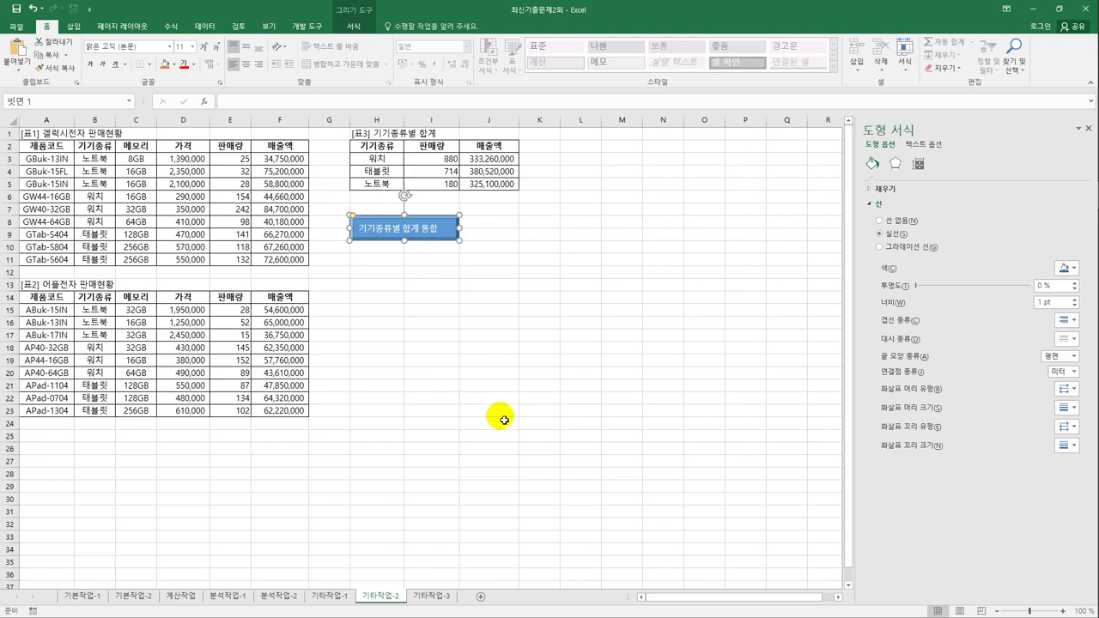
# Deselect the bevel shape and start recording a new macro named 평균 in the current workbook
pyautogui.click(504, 415)
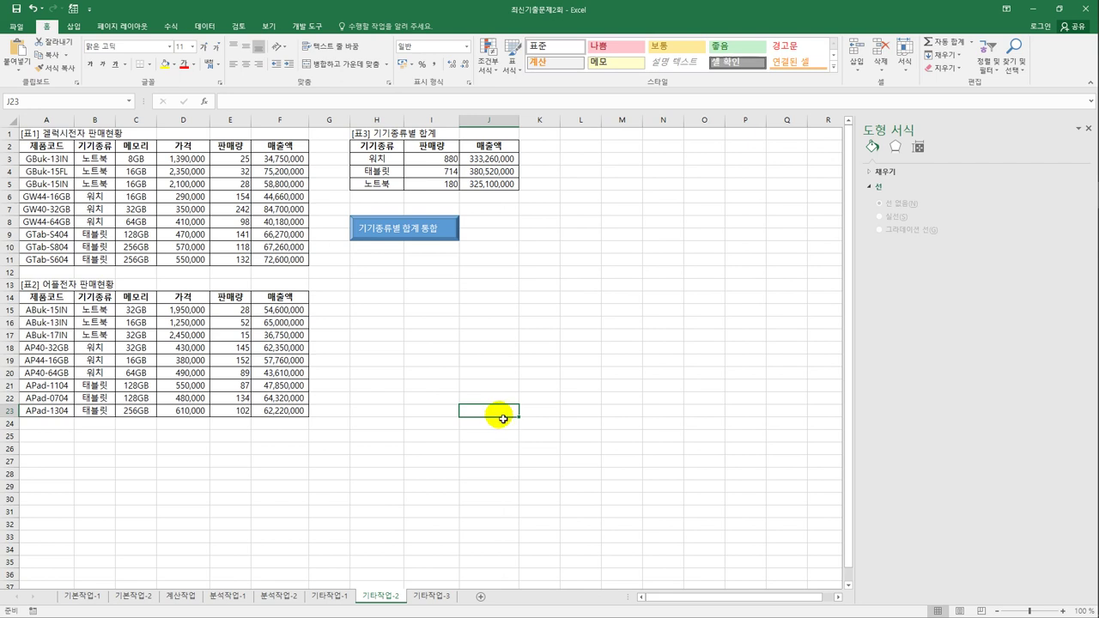
pyautogui.click(455, 327)
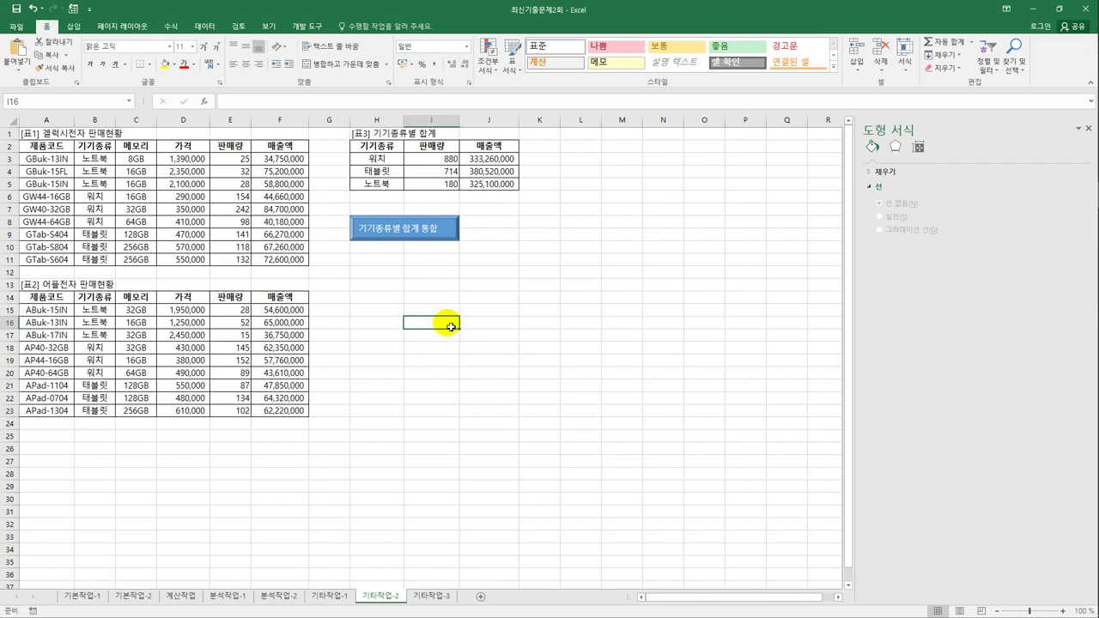
pyautogui.click(303, 26)
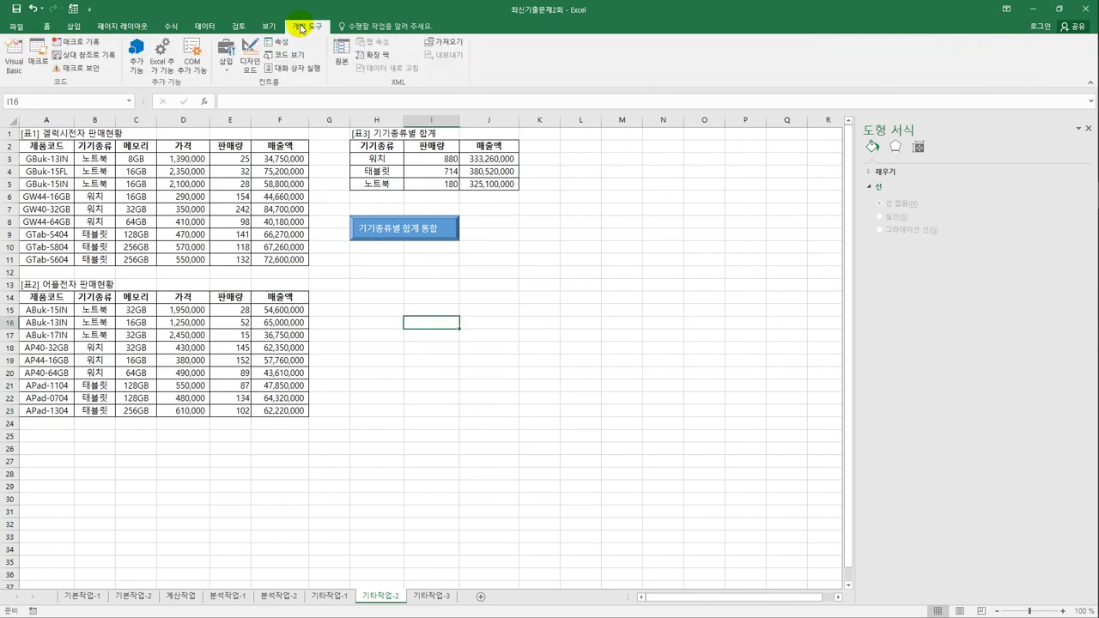
pyautogui.click(77, 41)
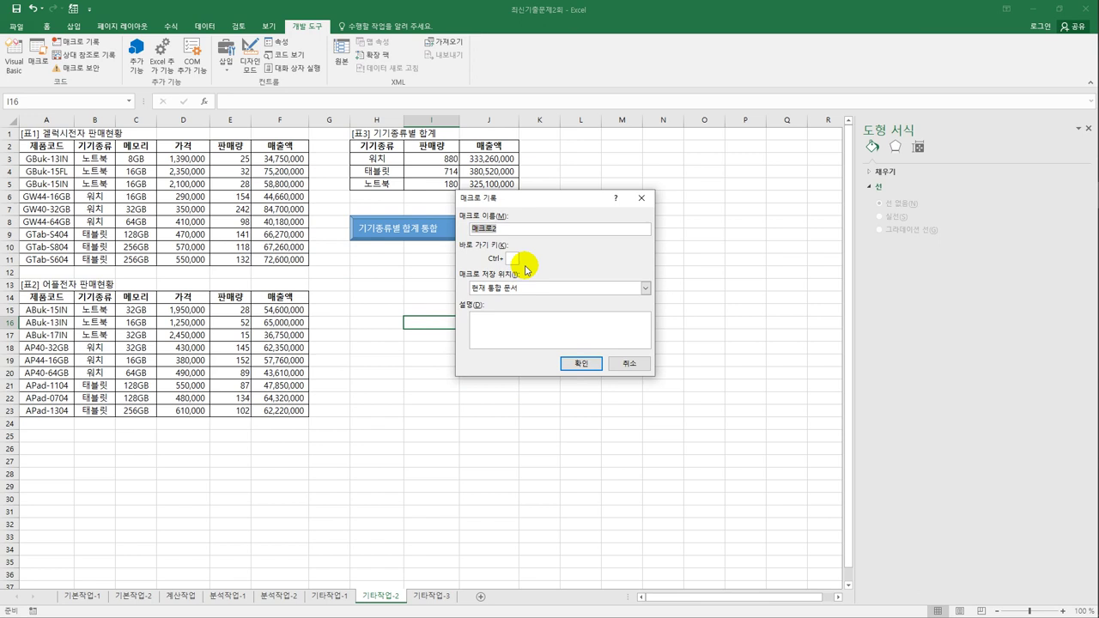
pyautogui.write('평균')
pyautogui.click(584, 364)
# Consolidate the 표1 and 표2 data into H2:J5 with the 평균 function, keeping the existing references and label options
pyautogui.moveTo(382, 147); pyautogui.dragTo(486, 189)
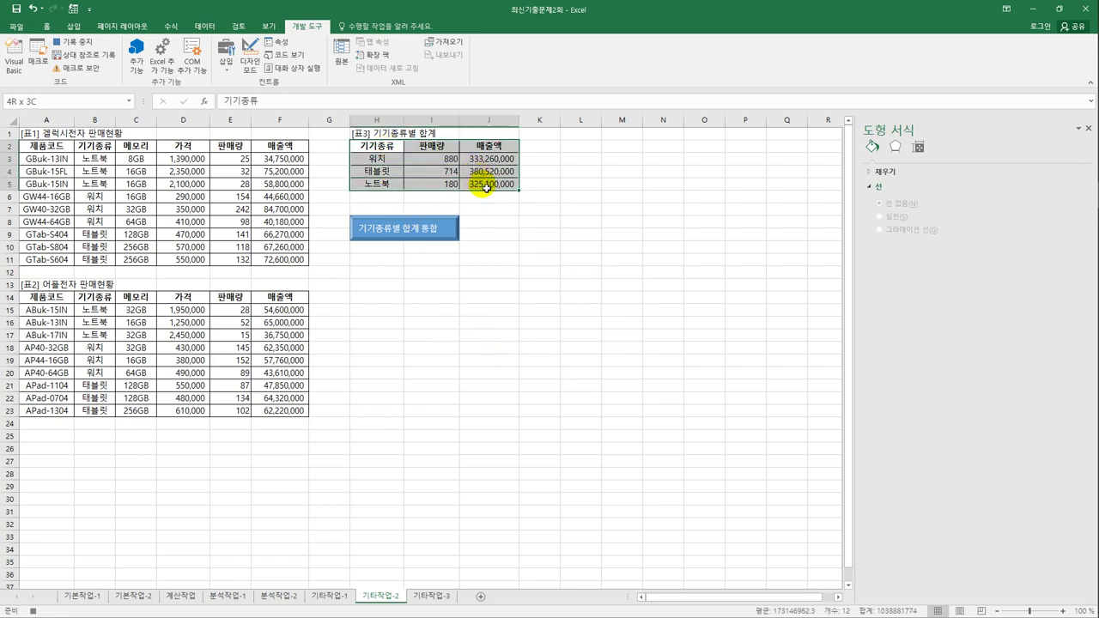
pyautogui.moveTo(486, 188); pyautogui.dragTo(486, 188)
pyautogui.click(204, 26)
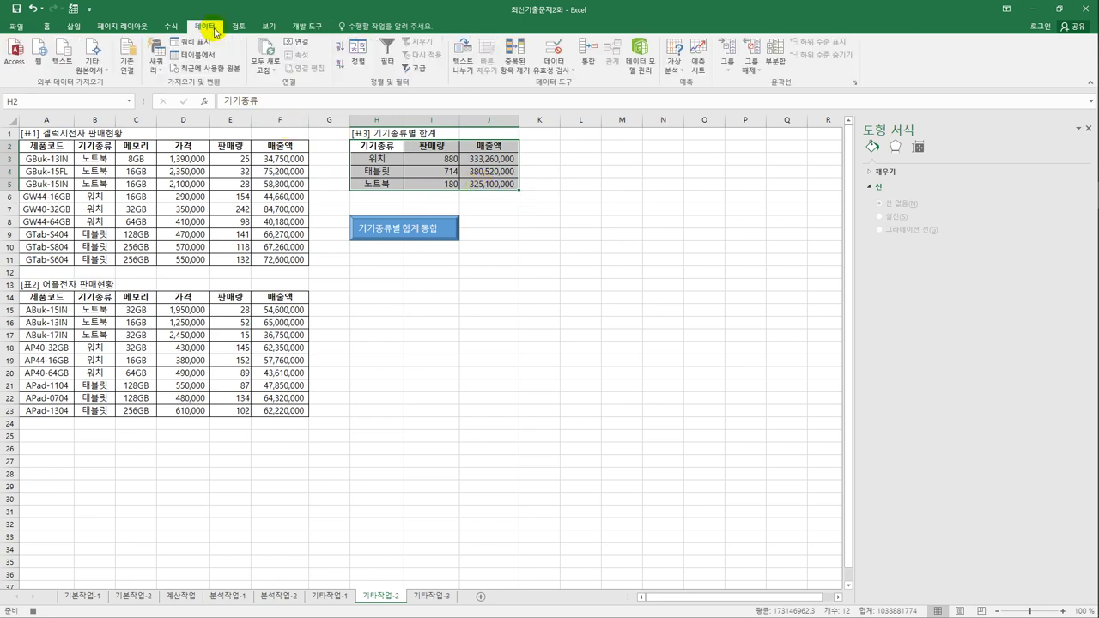
pyautogui.click(586, 58)
pyautogui.click(513, 225)
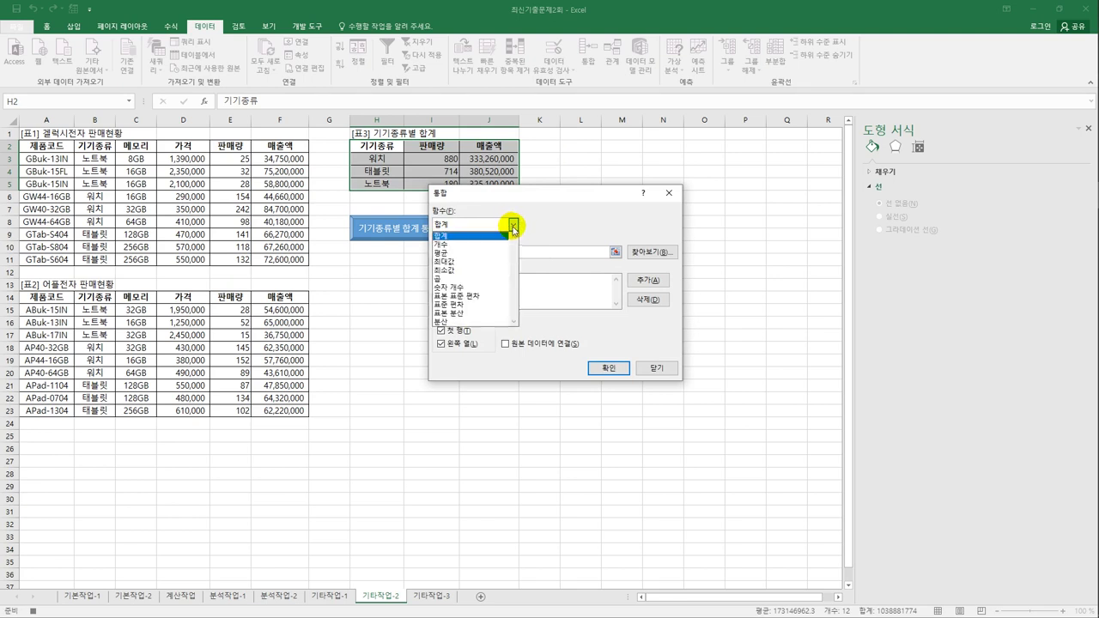
pyautogui.click(490, 251)
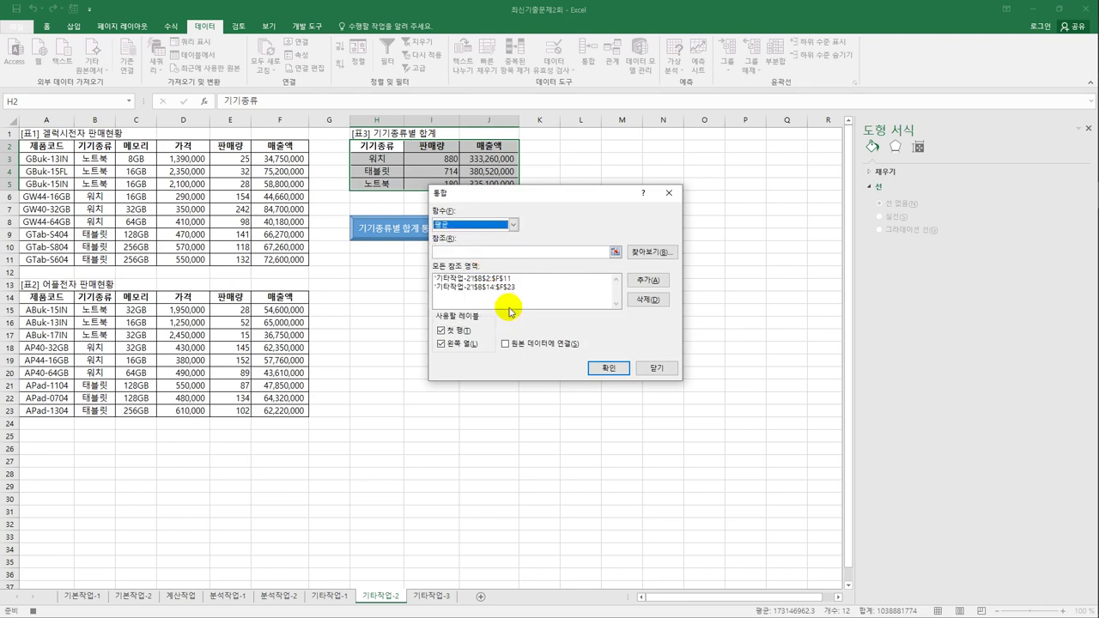
pyautogui.click(608, 368)
# Leave the consolidated range selection and stop recording the 평균 macro
pyautogui.click(504, 186)
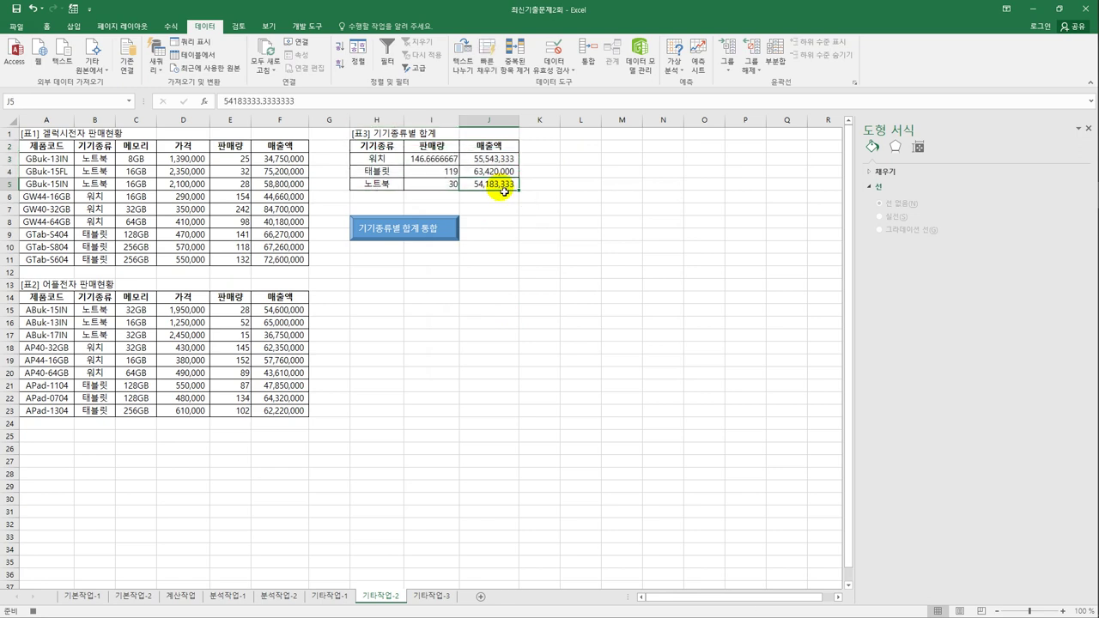
pyautogui.click(311, 27)
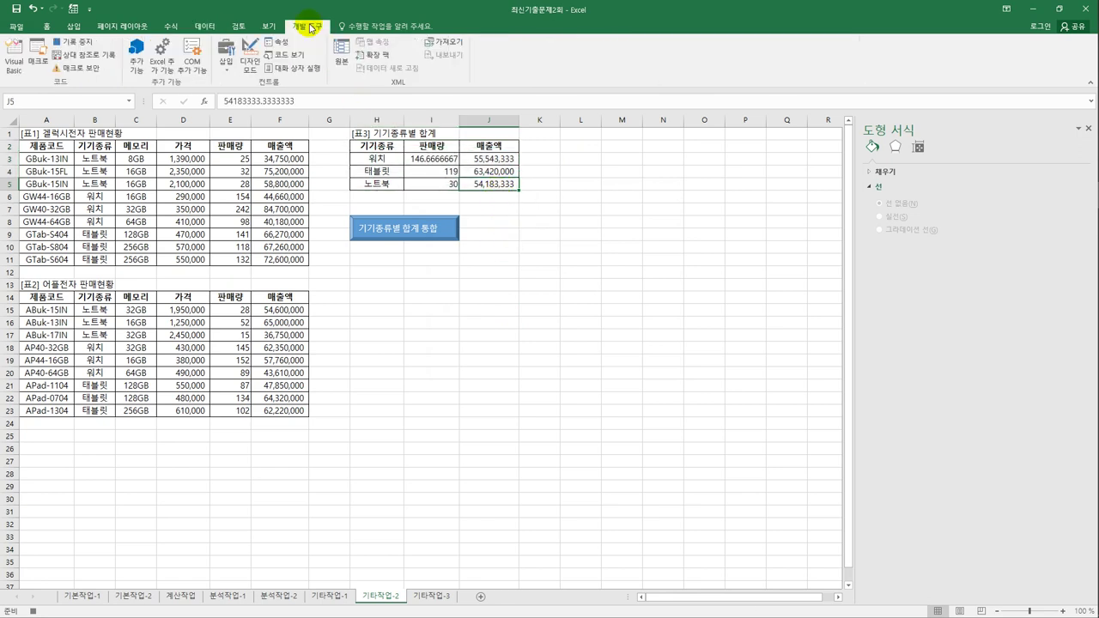
pyautogui.click(555, 309)
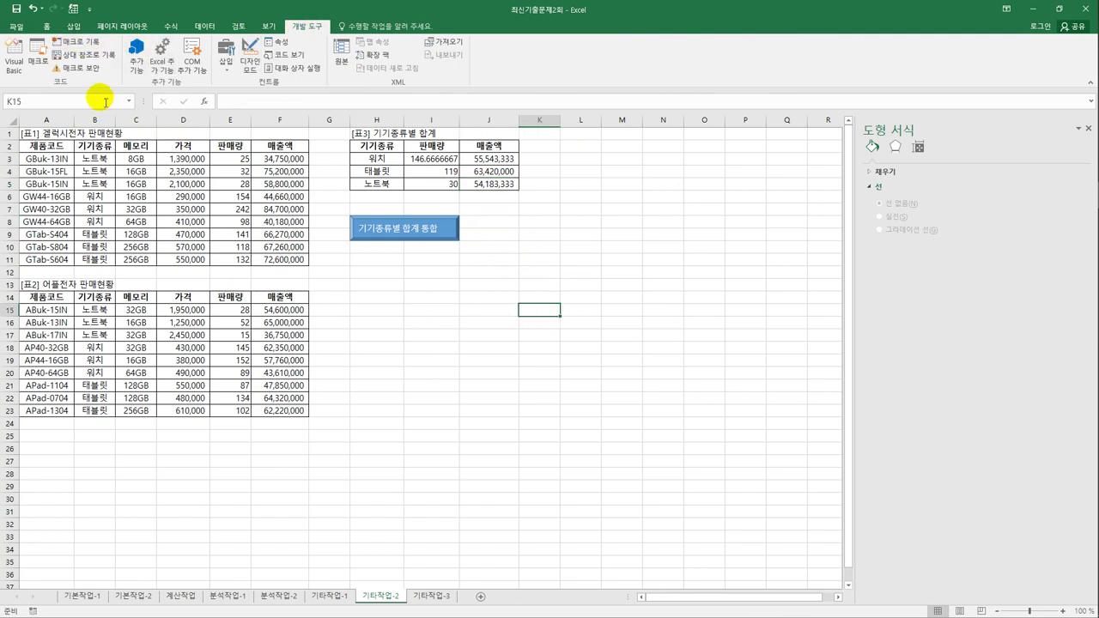
# Draw a bevel (빗면) shape over cells H11:I12, 1.16 cm high and 5.05 cm wide, and label it "기기종류별 평균 통합"
pyautogui.click(74, 26)
pyautogui.click(157, 62)
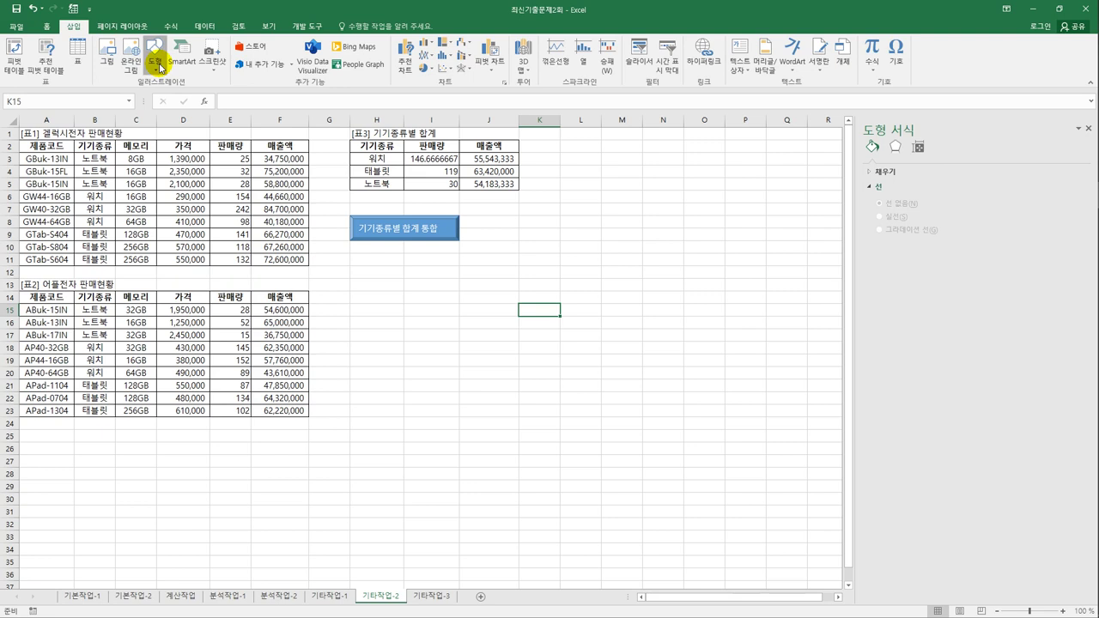
pyautogui.click(169, 207)
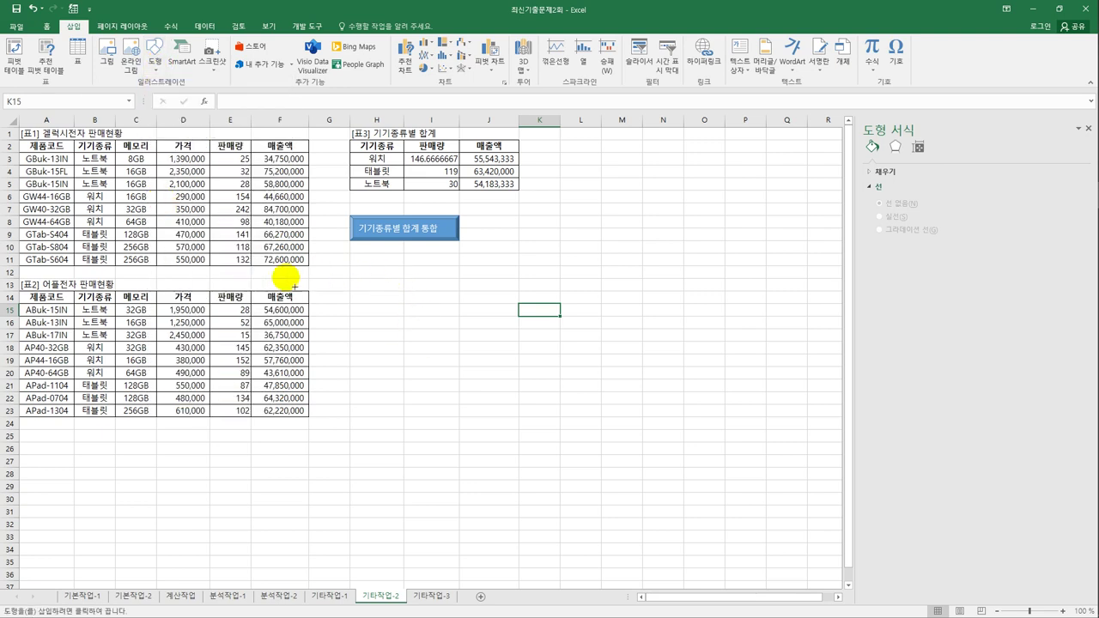
pyautogui.moveTo(349, 252); pyautogui.dragTo(454, 287)
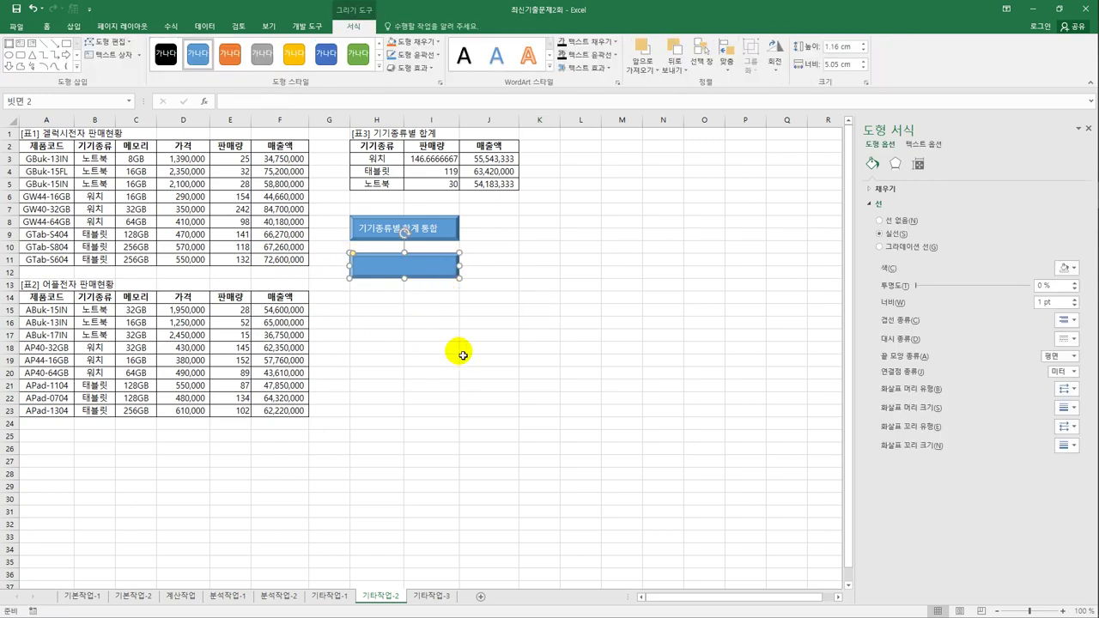
pyautogui.write('기기종류별 평균 통')
# Assign the 평균 macro to the "기기종류별 평균 통합" bevel shape and deselect the shape
pyautogui.click(447, 266)
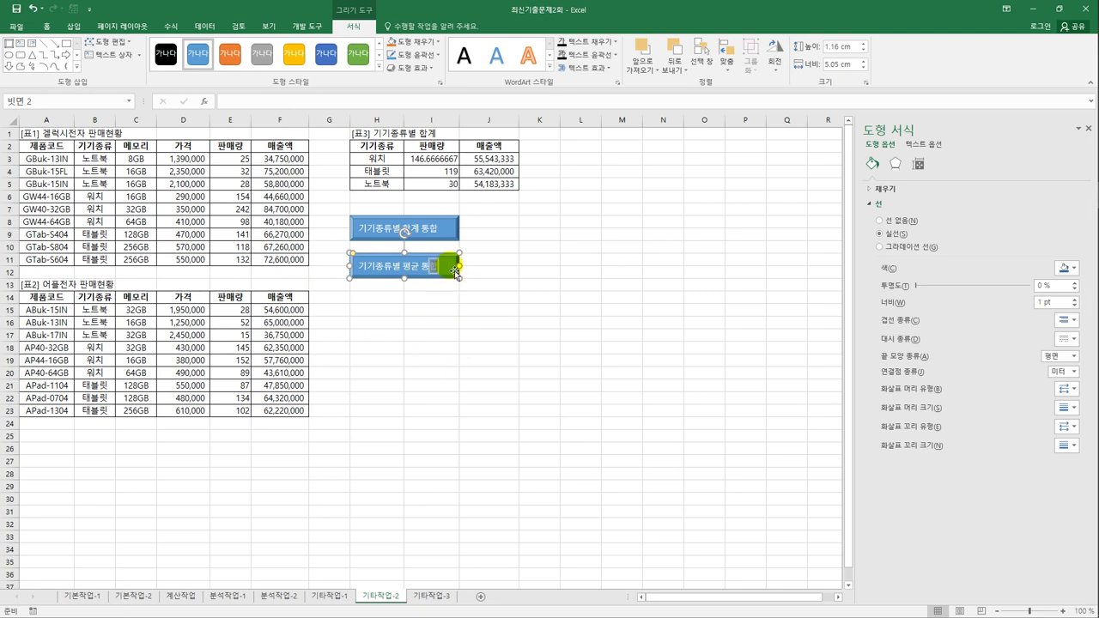
pyautogui.rightClick(453, 271)
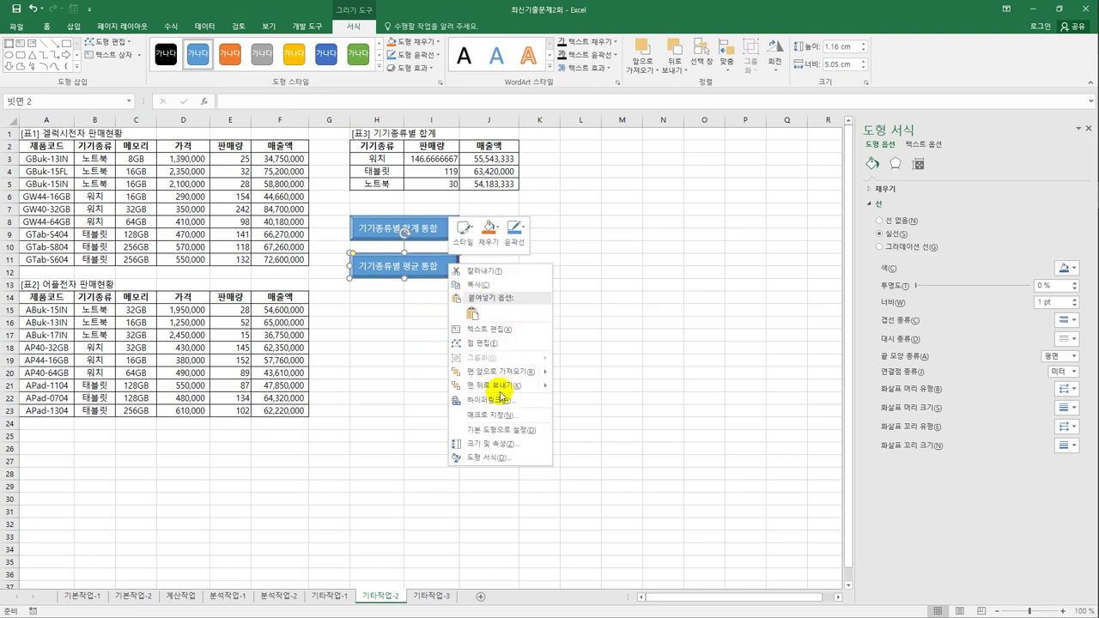
pyautogui.click(495, 417)
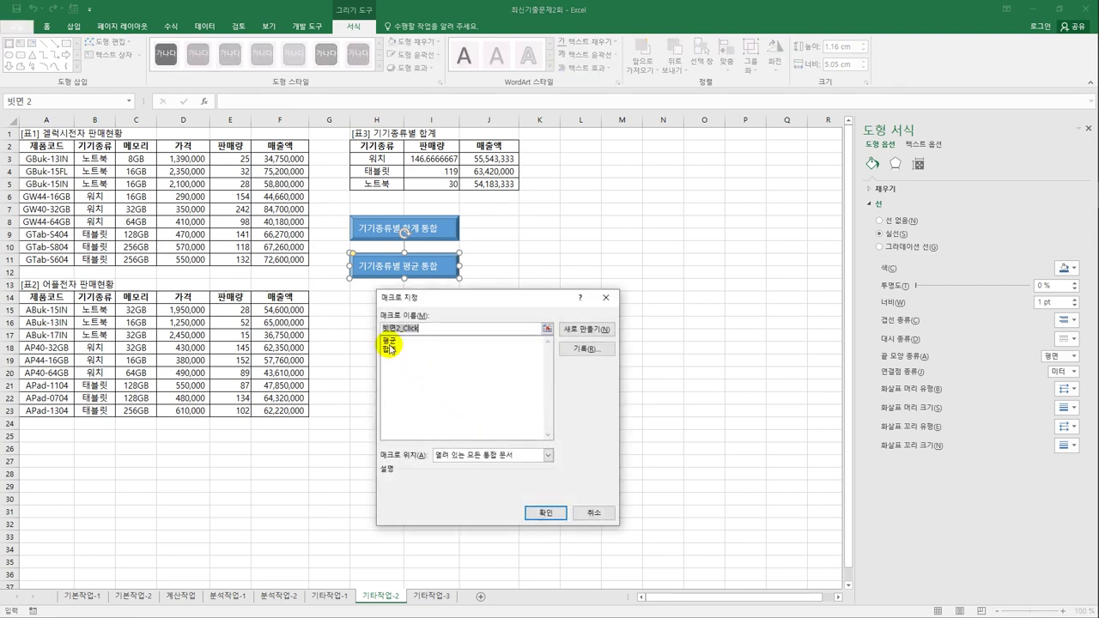
pyautogui.click(388, 341)
pyautogui.click(548, 518)
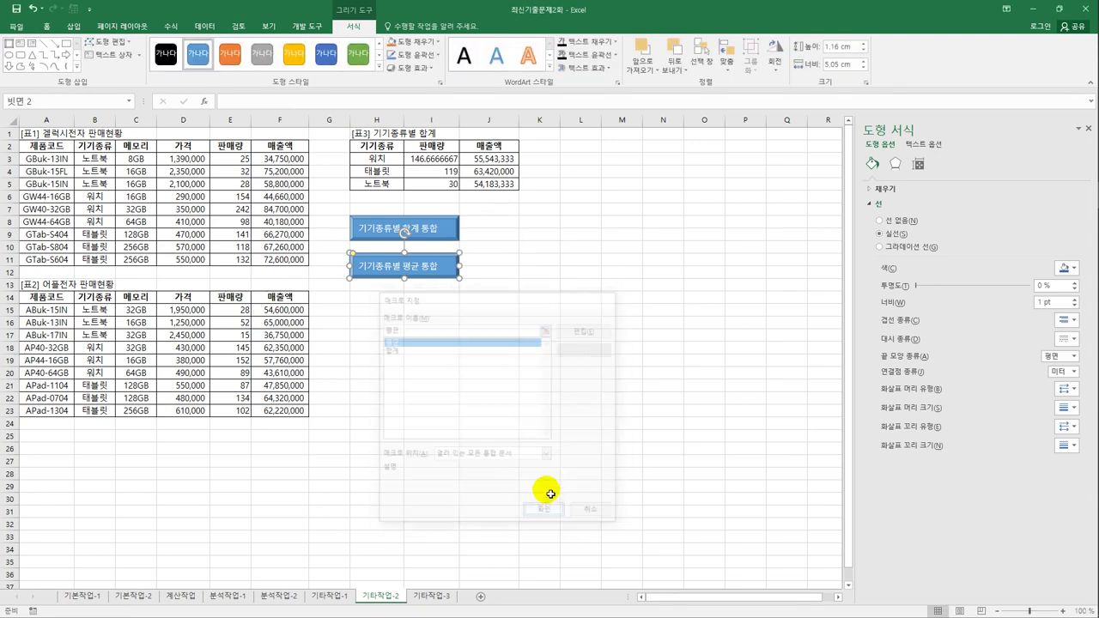
pyautogui.click(549, 462)
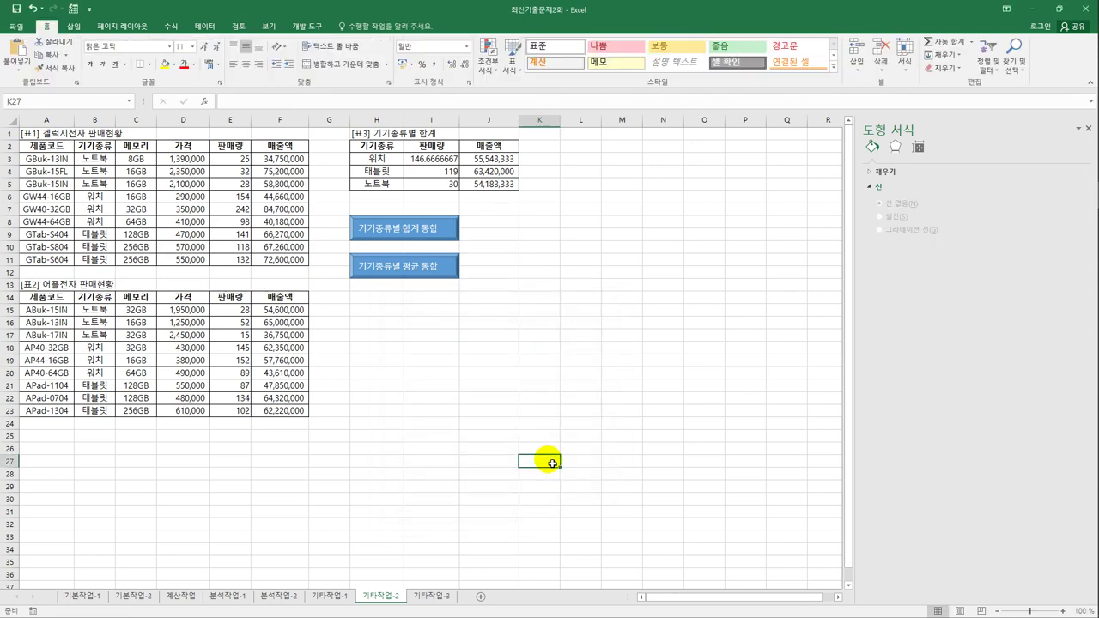
# Test both bevel shapes by running the 합계 macro and the 평균 macro on 표3
pyautogui.click(414, 236)
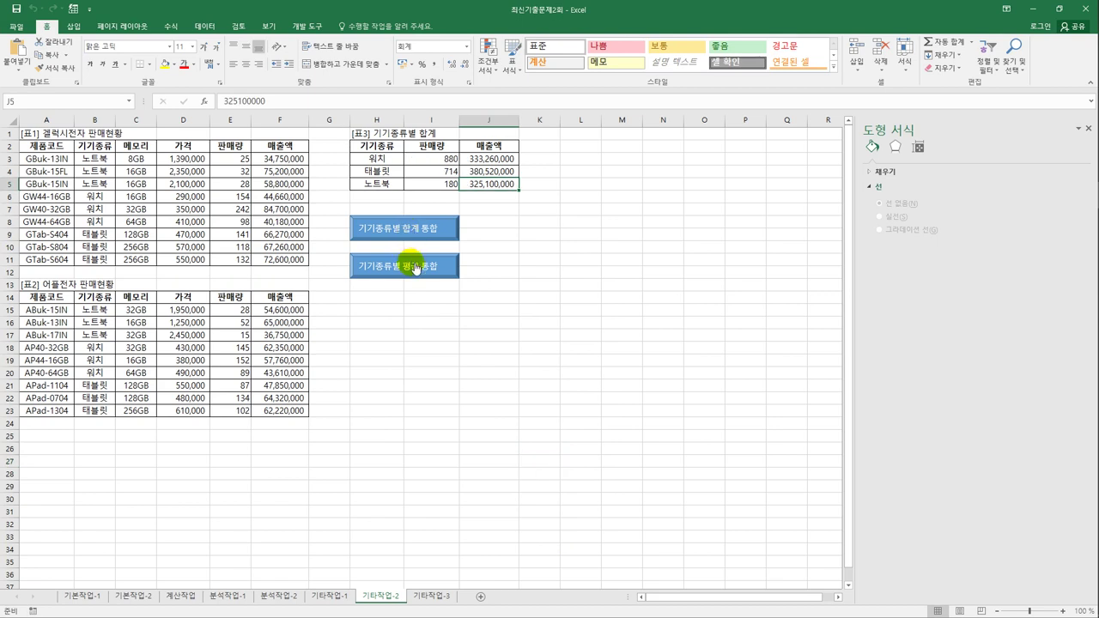
pyautogui.click(415, 268)
pyautogui.click(481, 318)
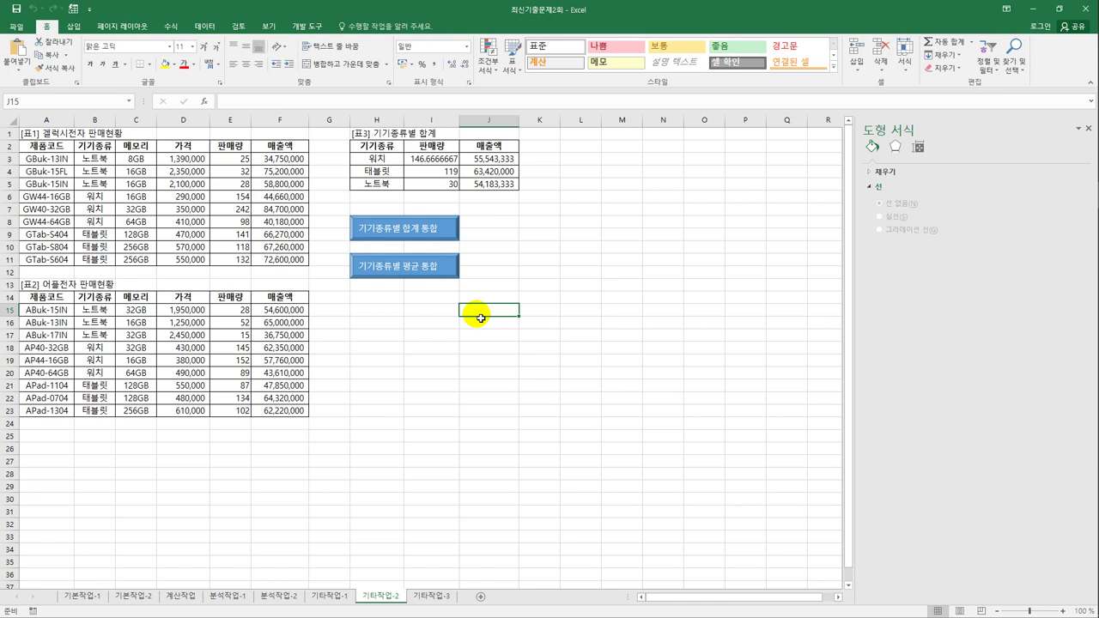
# On the 기타작업-3 sheet, turn on design mode and open the Click event procedure of the 등록 button
pyautogui.click(429, 596)
pyautogui.click(411, 399)
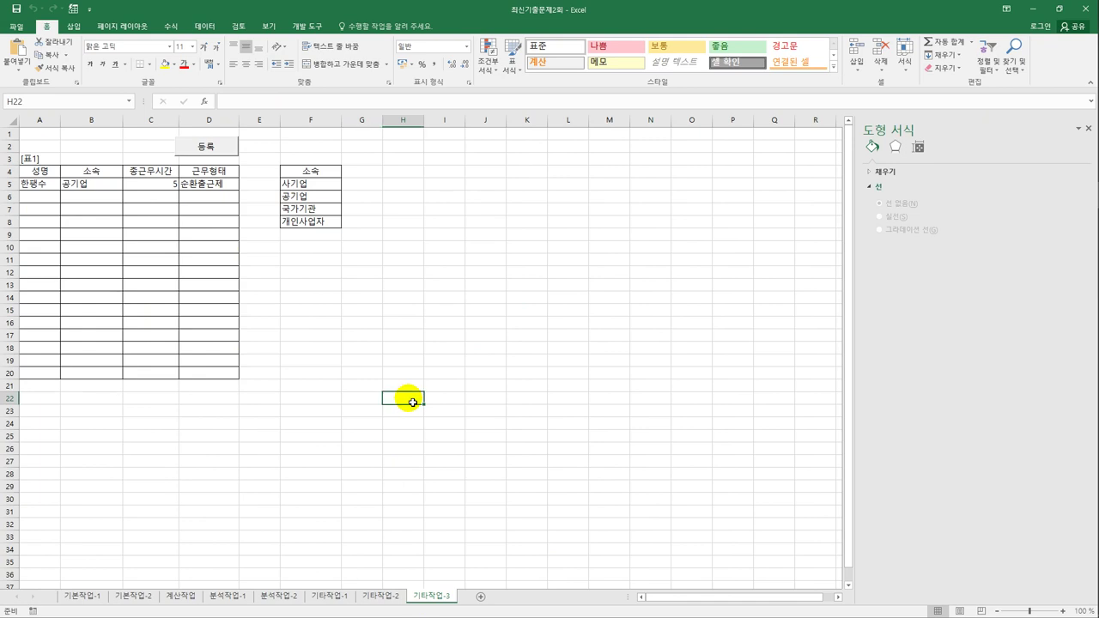
pyautogui.click(306, 26)
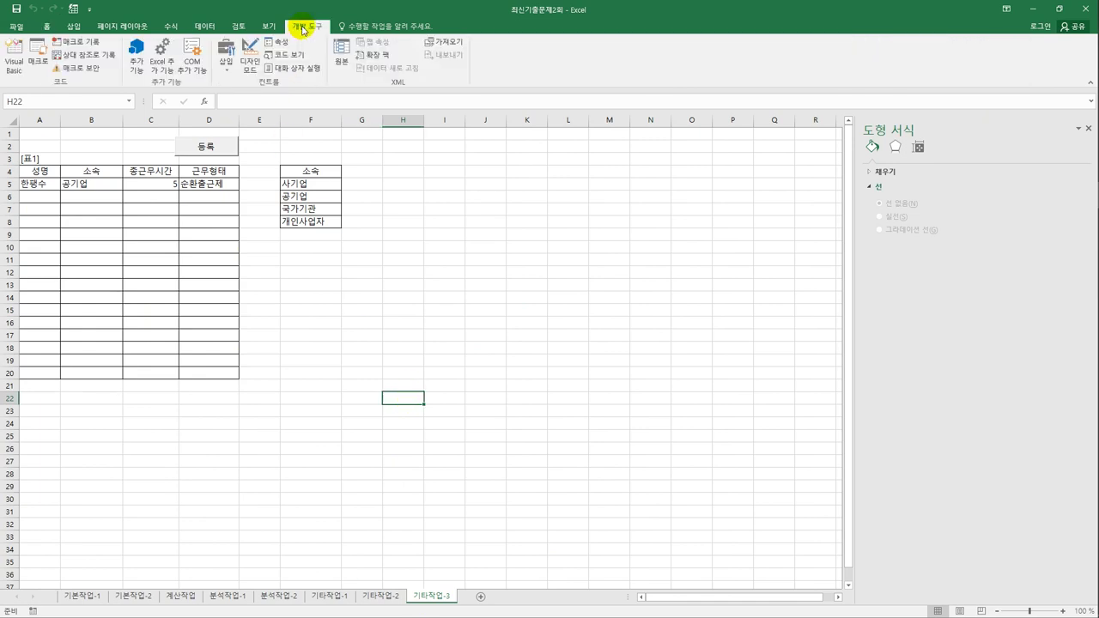
pyautogui.click(248, 68)
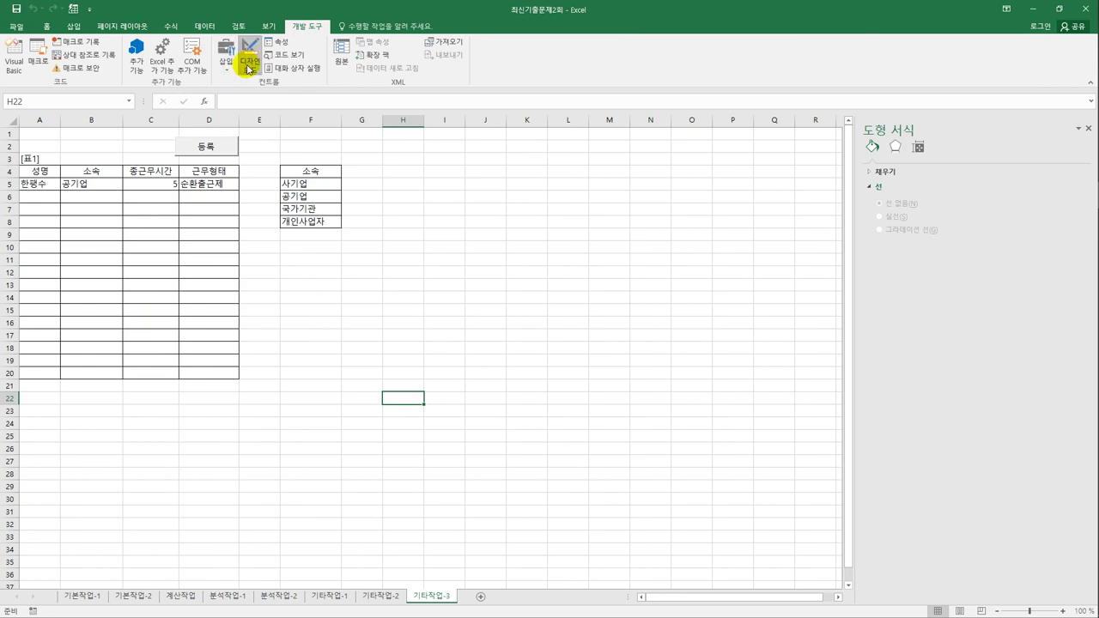
pyautogui.click(228, 153)
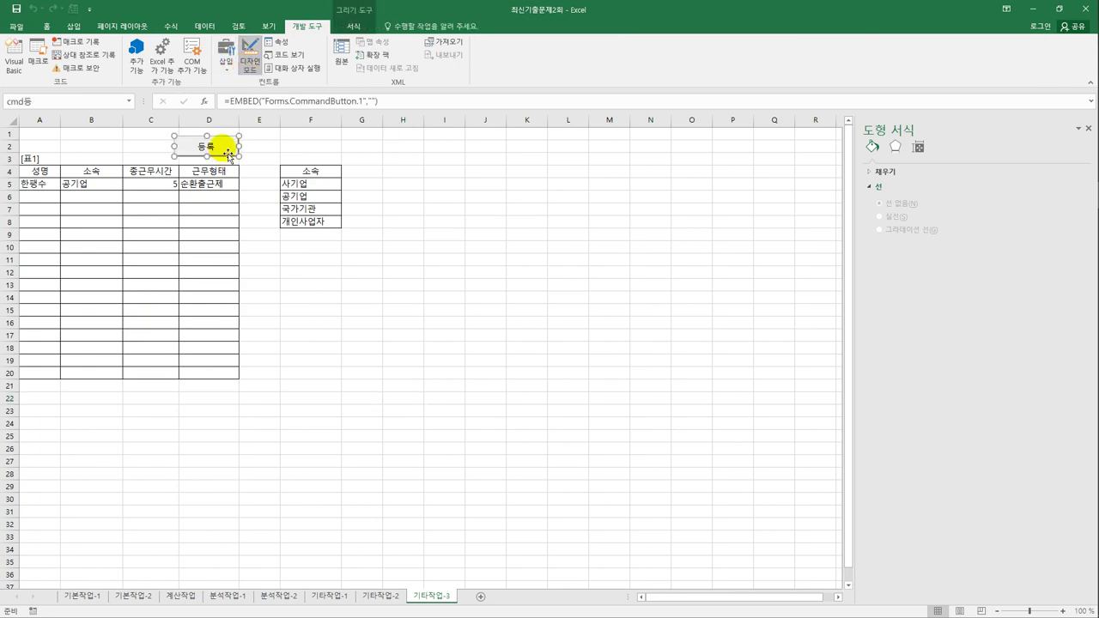
pyautogui.doubleClick(227, 153)
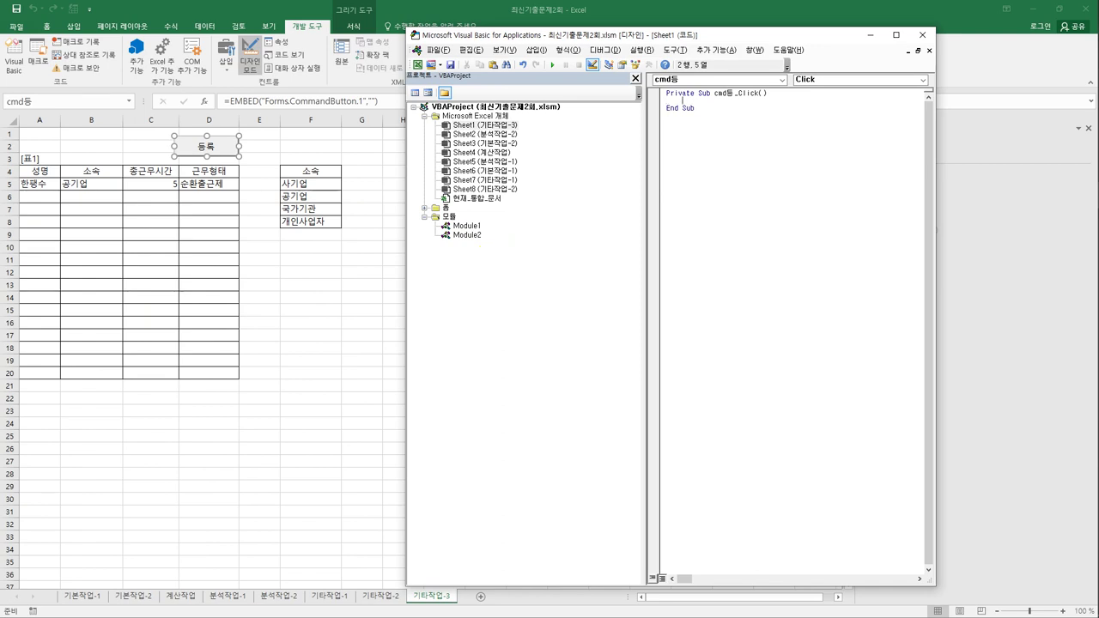
# Add the code line 근무시간등록.Show to the 등록 button's Click procedure
pyautogui.write('근무시간등록.sh')
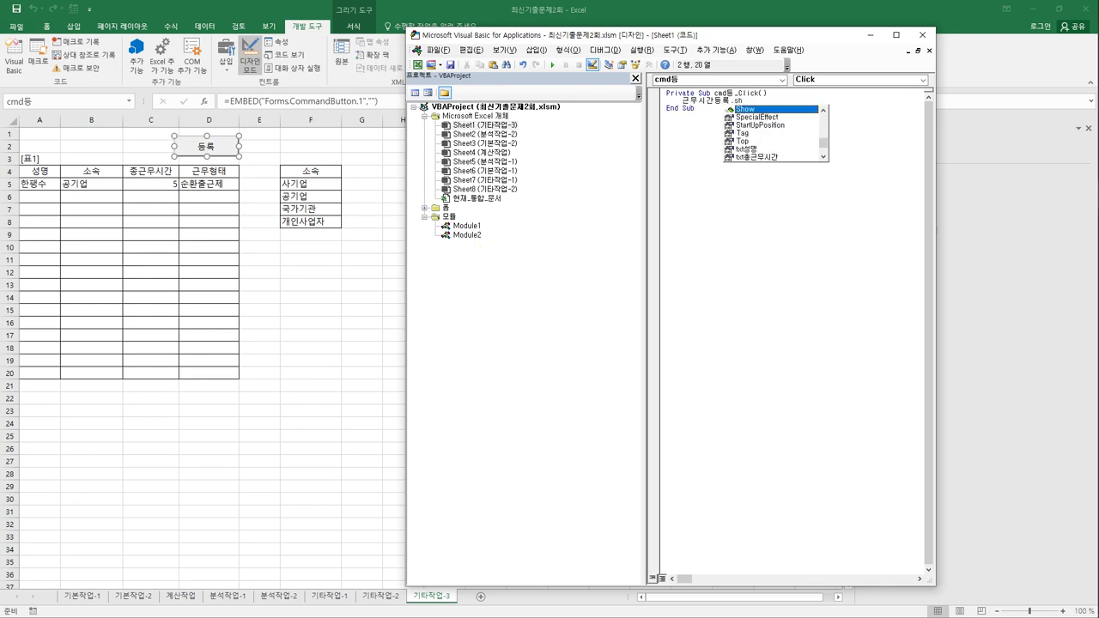
pyautogui.press('Tab')
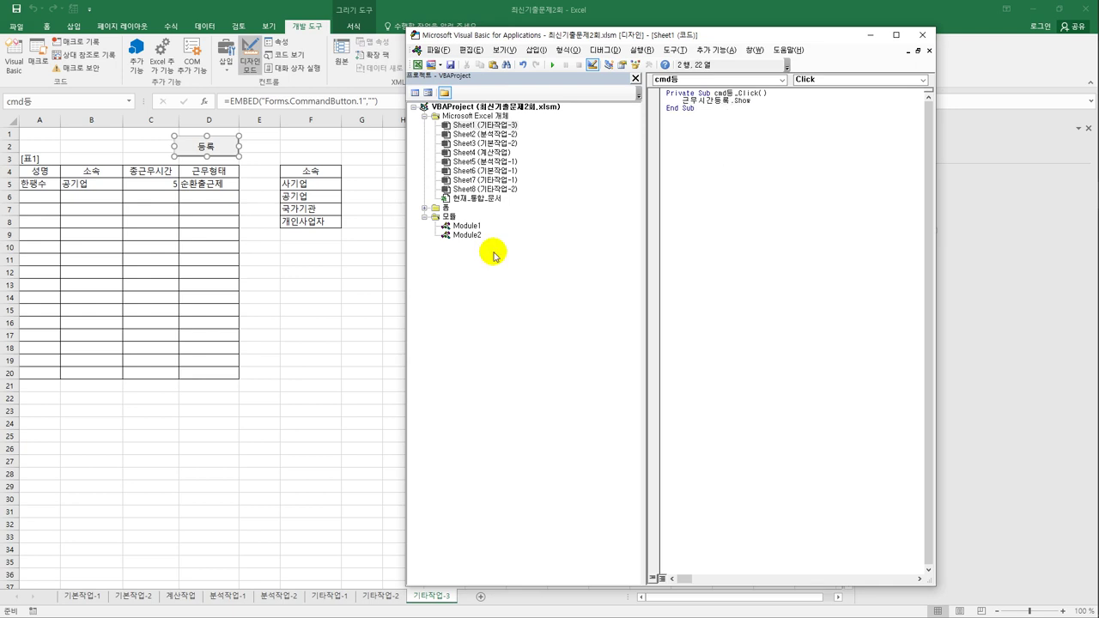
pyautogui.click(705, 287)
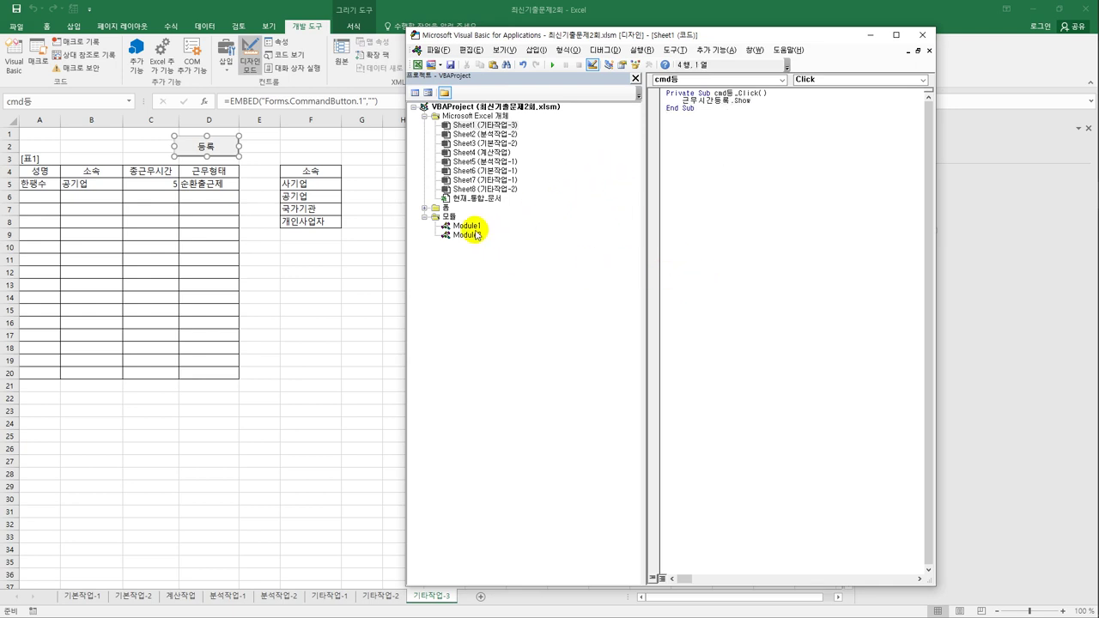
# Expand the project's forms folder and open the 근무시간등록 form in the designer
pyautogui.click(445, 209)
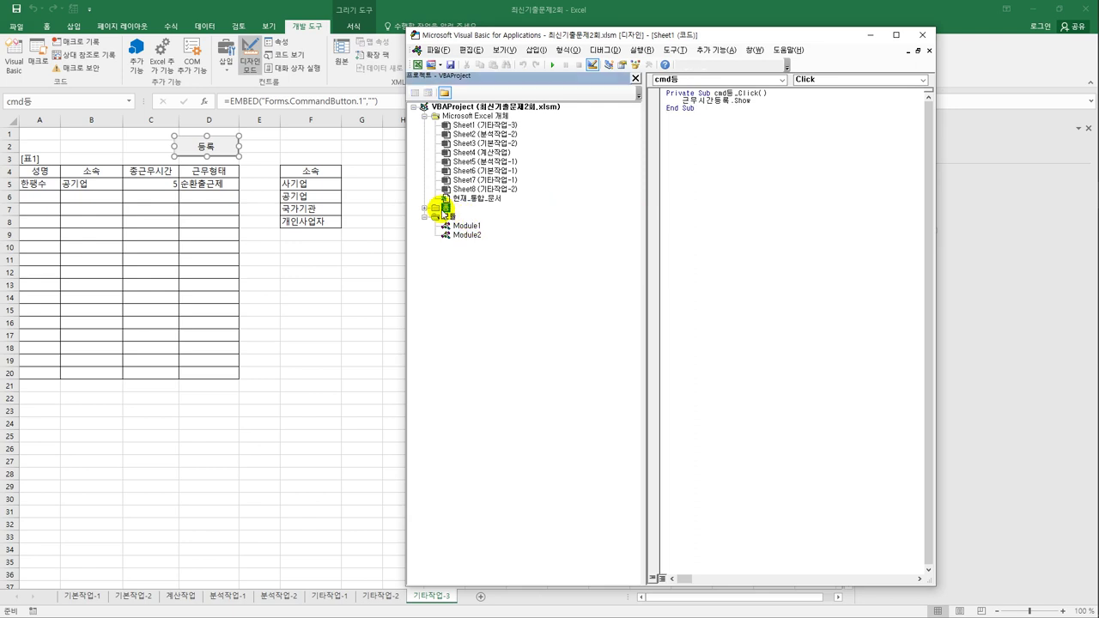
pyautogui.doubleClick(445, 208)
pyautogui.click(455, 217)
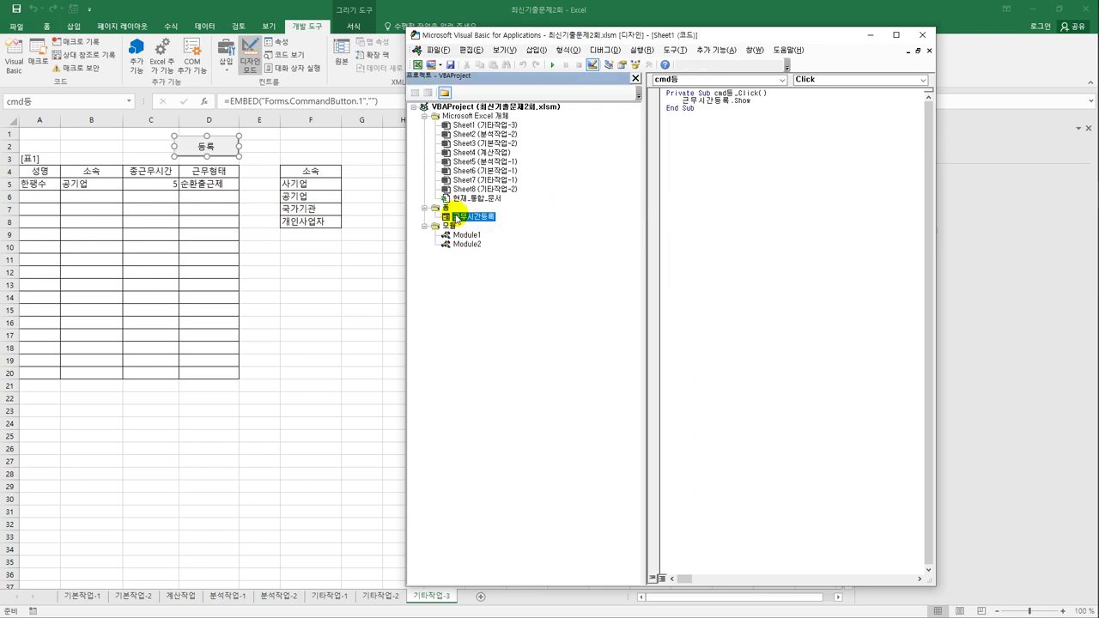
pyautogui.doubleClick(456, 217)
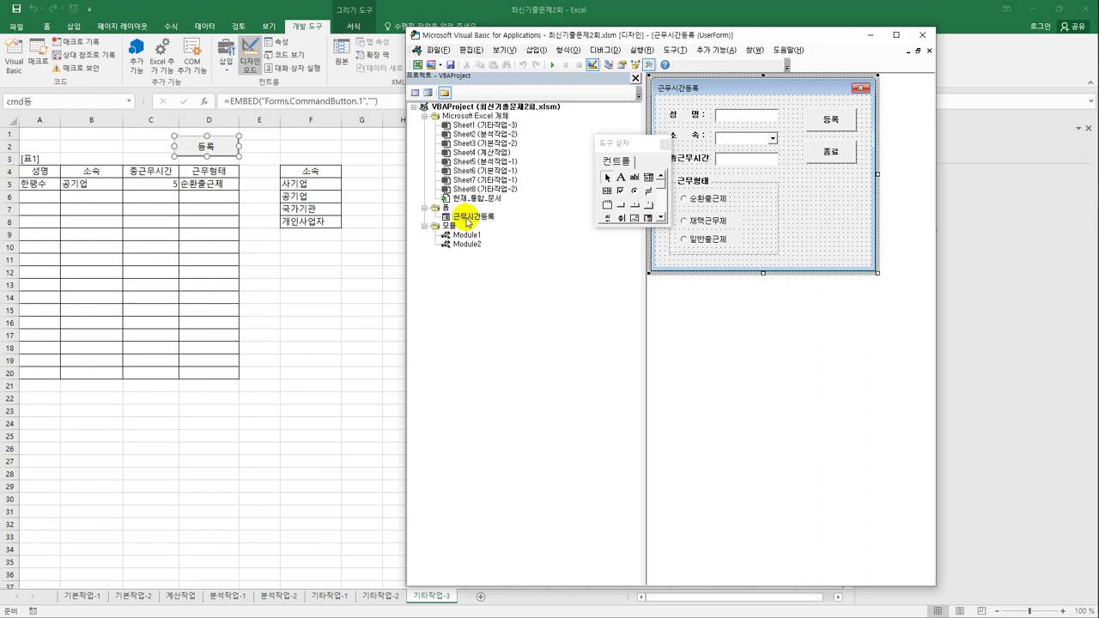
# Open the 근무시간등록 form's code and add an empty UserForm Initialize event procedure
pyautogui.click(415, 91)
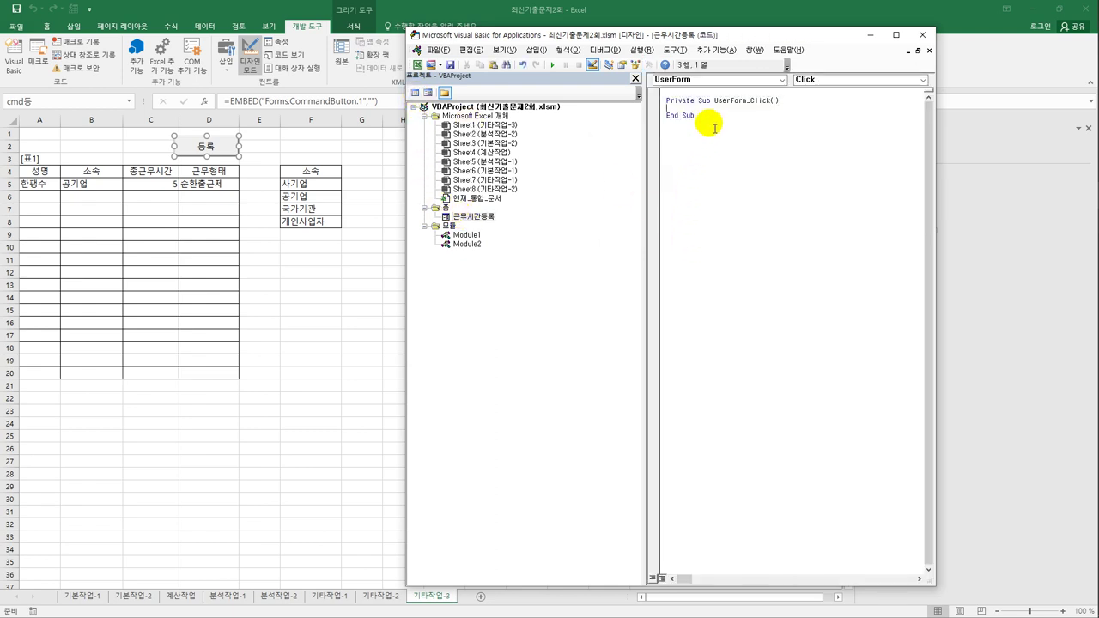
pyautogui.click(804, 80)
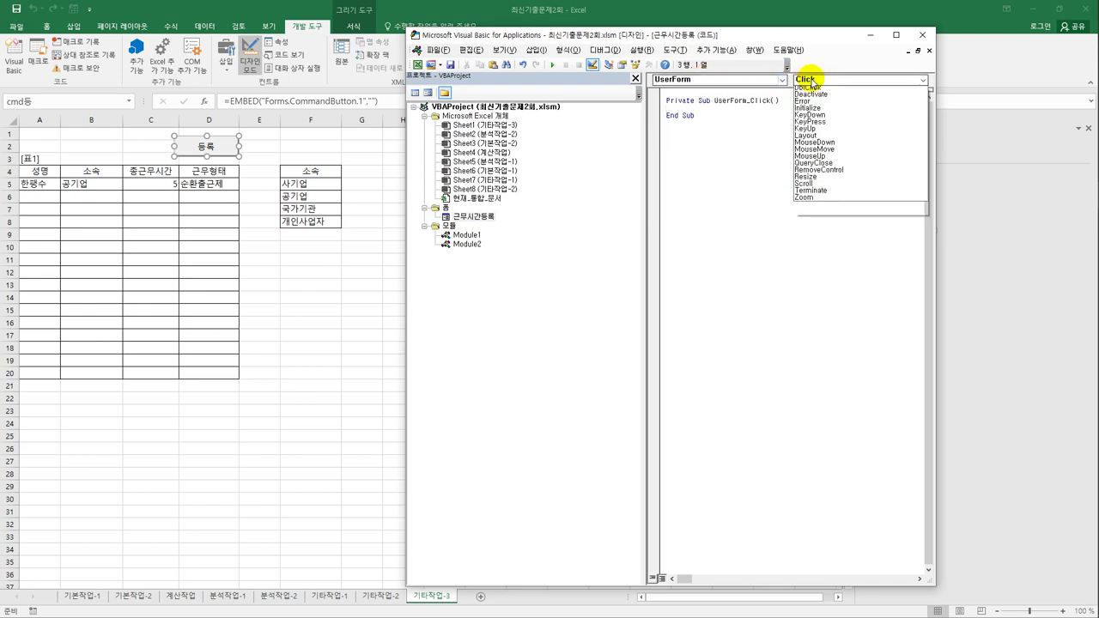
pyautogui.click(820, 144)
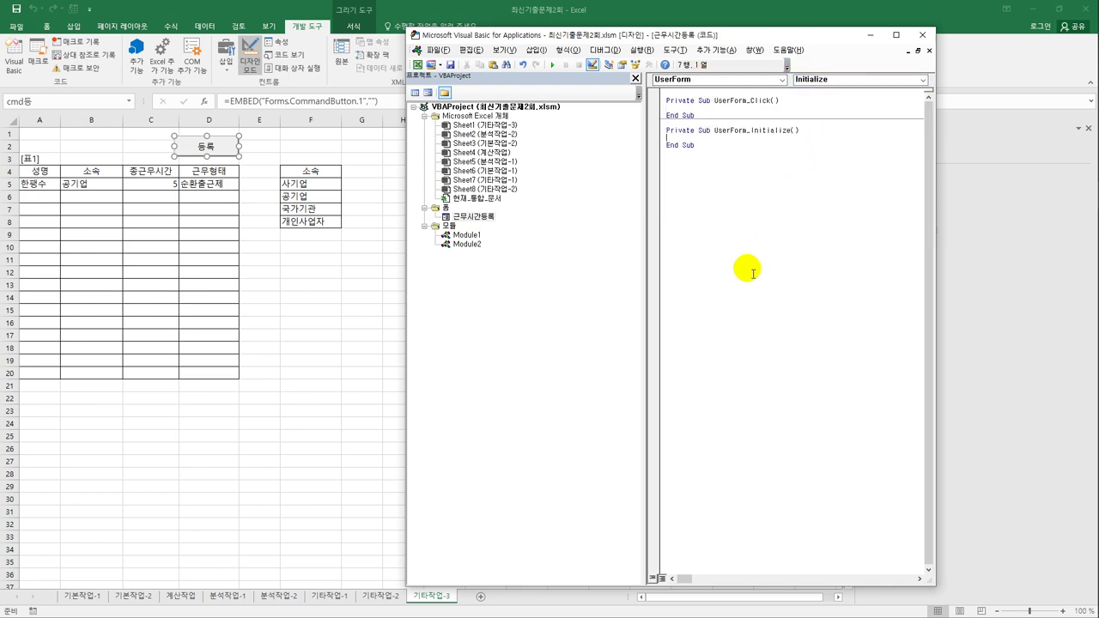
# In the UserForm Initialize procedure, add the line cmb소속.RowSource = "F5:F8"
pyautogui.press('Tab')
pyautogui.write('c')
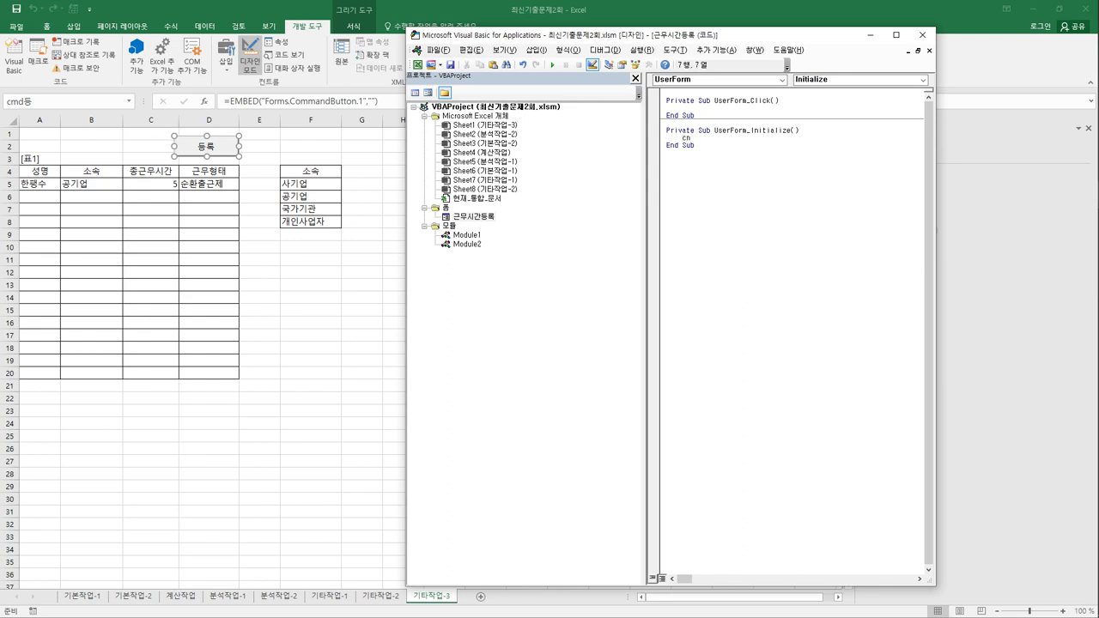
pyautogui.write('mb소속.row')
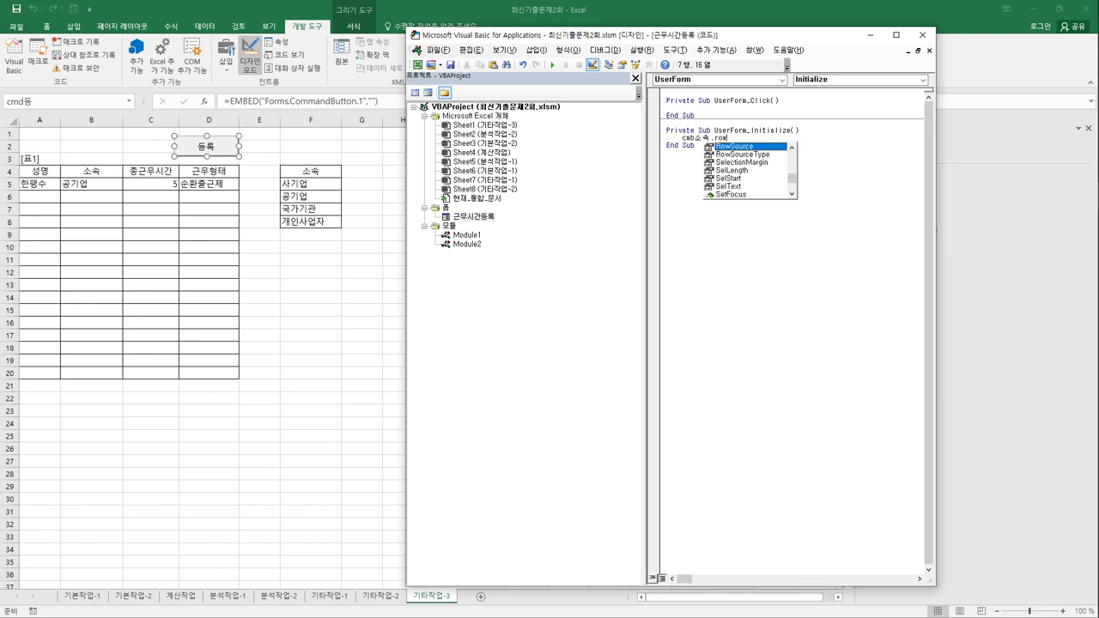
pyautogui.write(' = ')
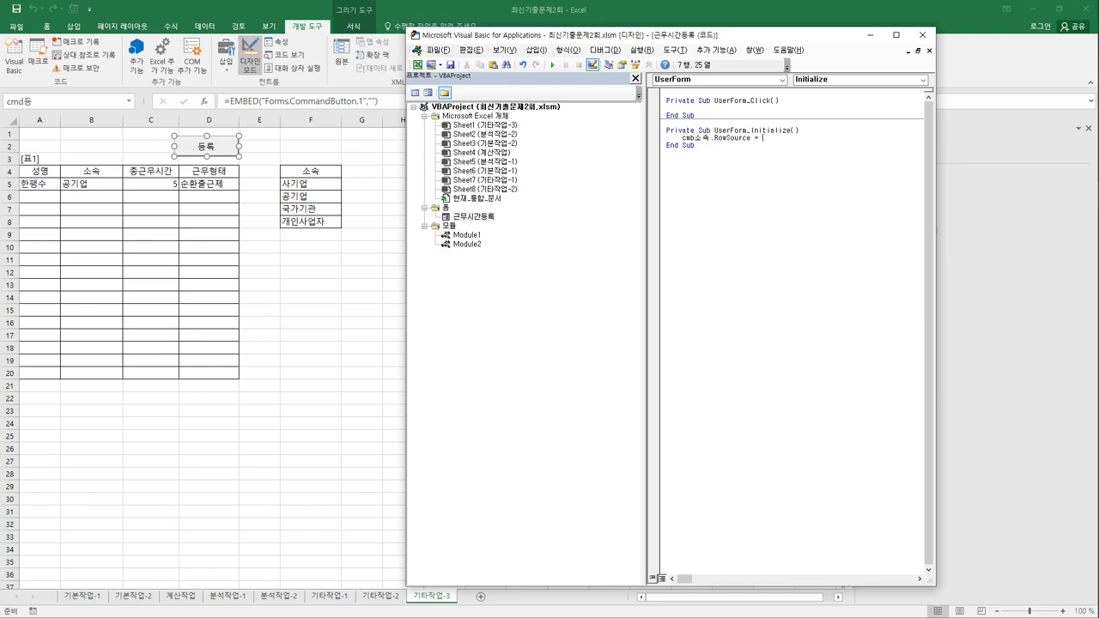
pyautogui.write('"F5:F8"')
pyautogui.click(695, 145)
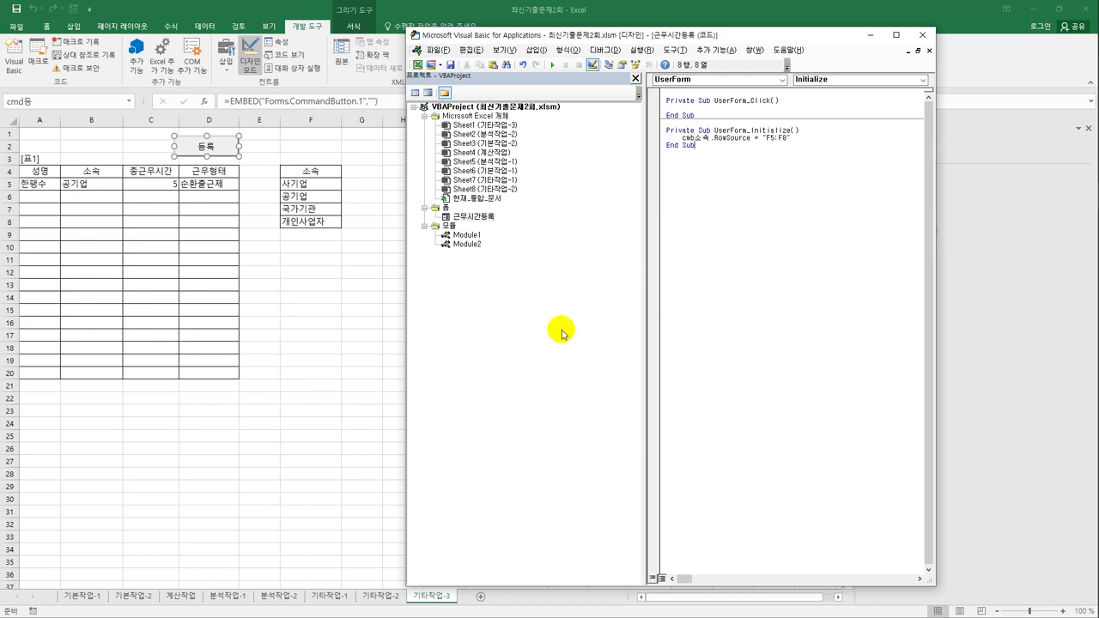
# Return to the 근무시간등록 form's design view and open the Click event procedure of its 종료 button
pyautogui.click(479, 218)
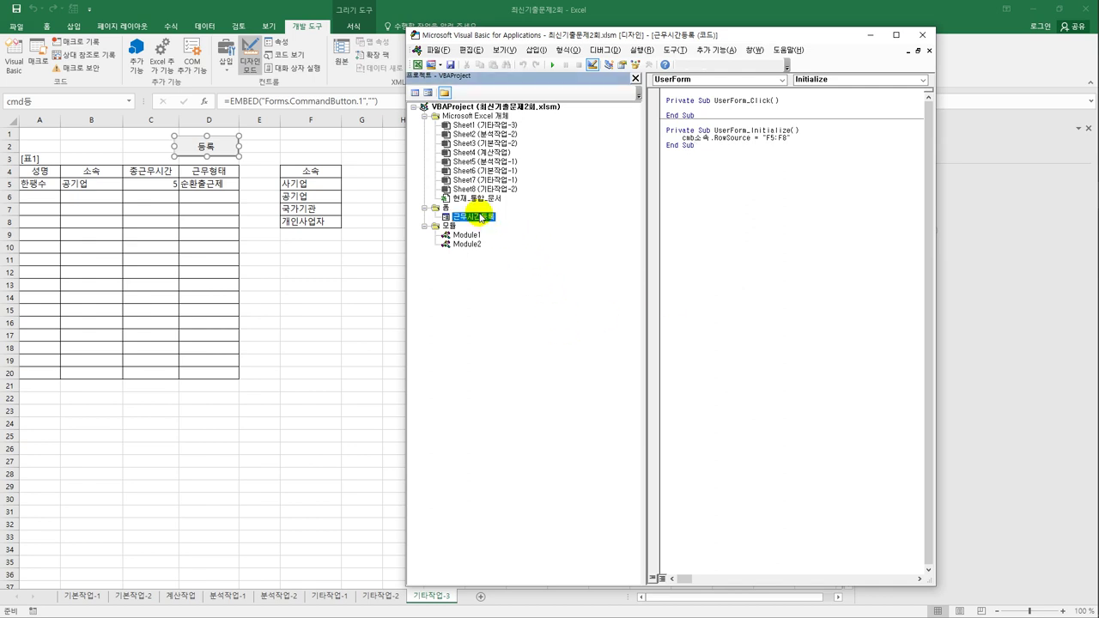
pyautogui.doubleClick(479, 217)
pyautogui.doubleClick(769, 153)
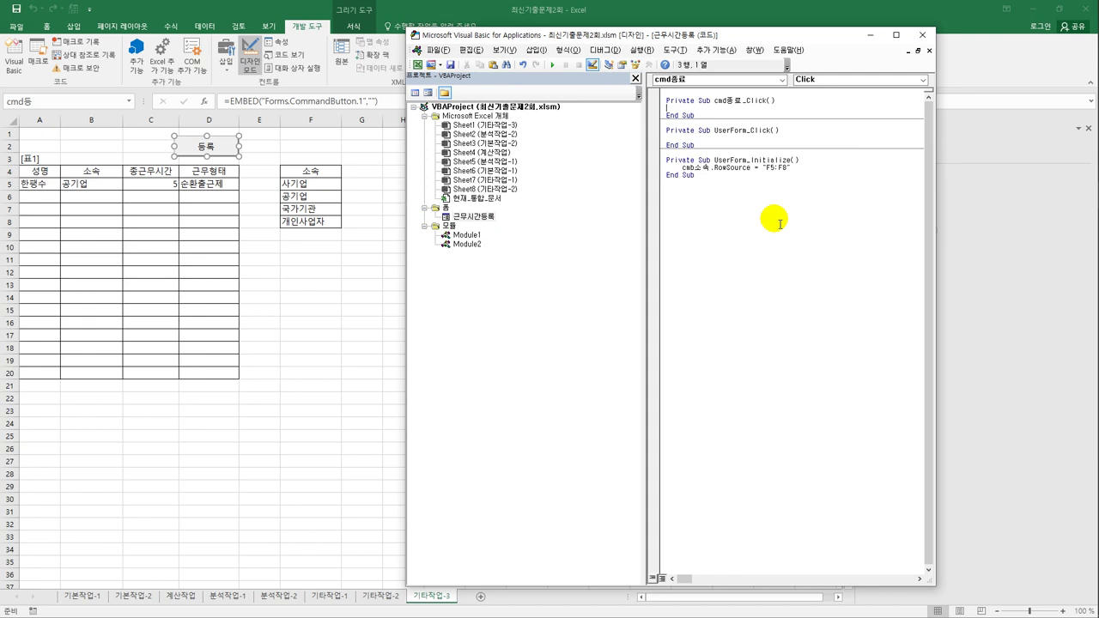
# In the cmd종료 Click procedure, add a message box line showing the date with the title 폼 종료: MsgBox Date, , "폼 종료"
pyautogui.press('Tab')
pyautogui.write('msgbox ')
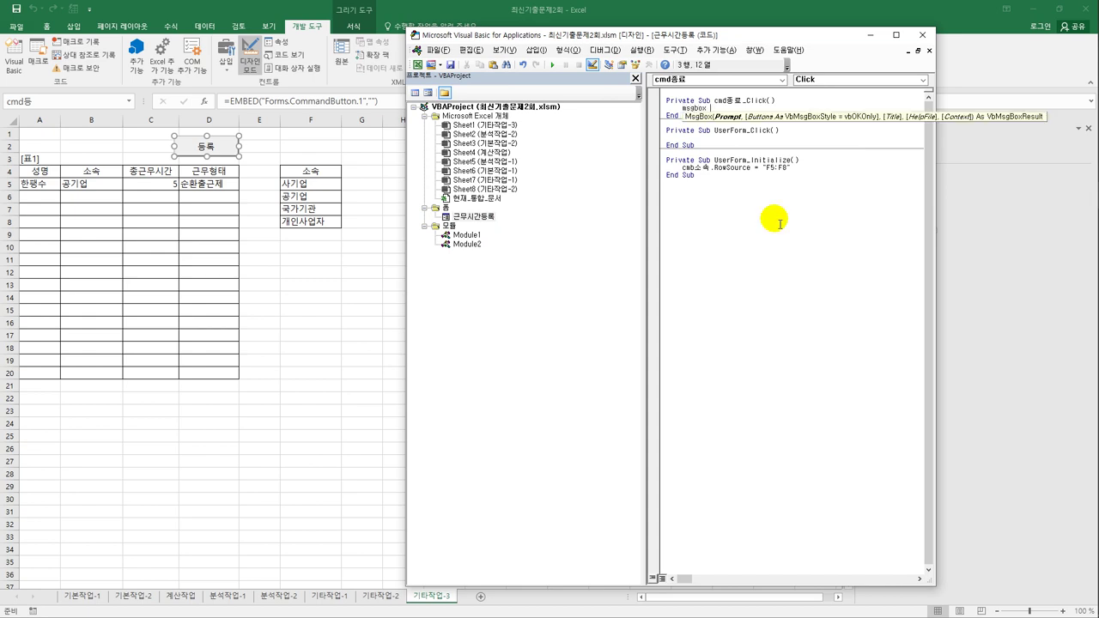
pyautogui.write('date,')
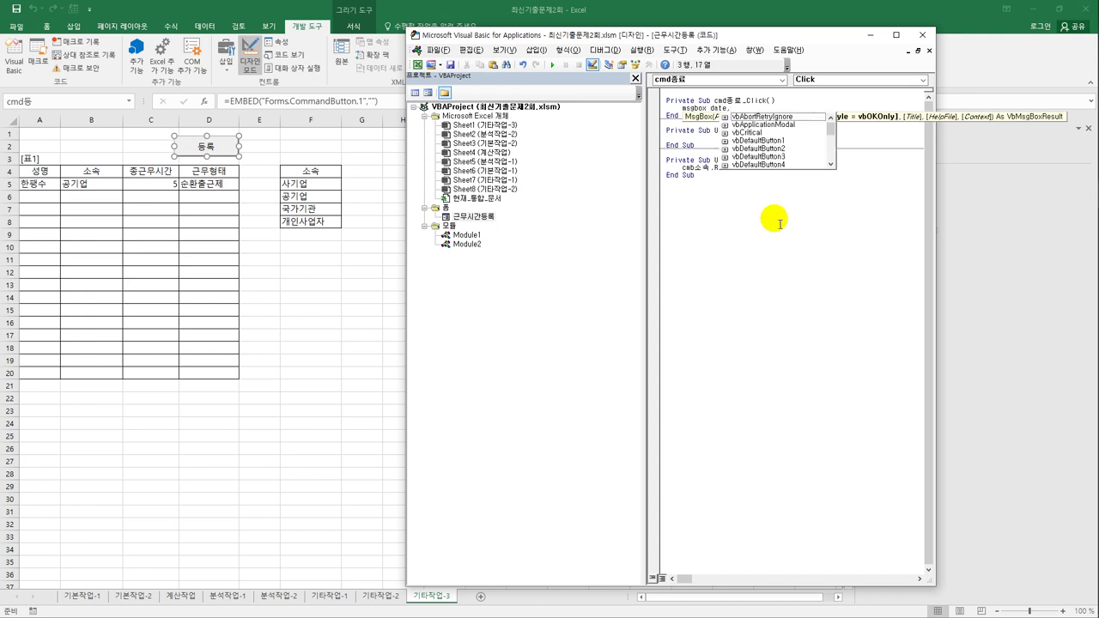
pyautogui.write(',')
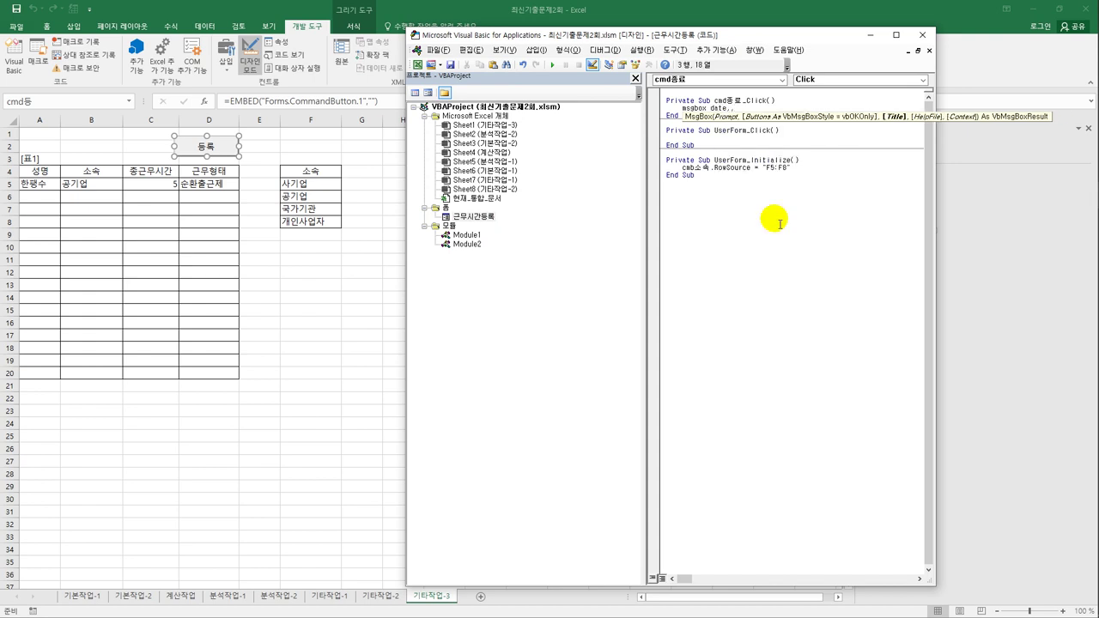
pyautogui.write('"')
pyautogui.write('폼 종료')
pyautogui.rightClick(776, 223)
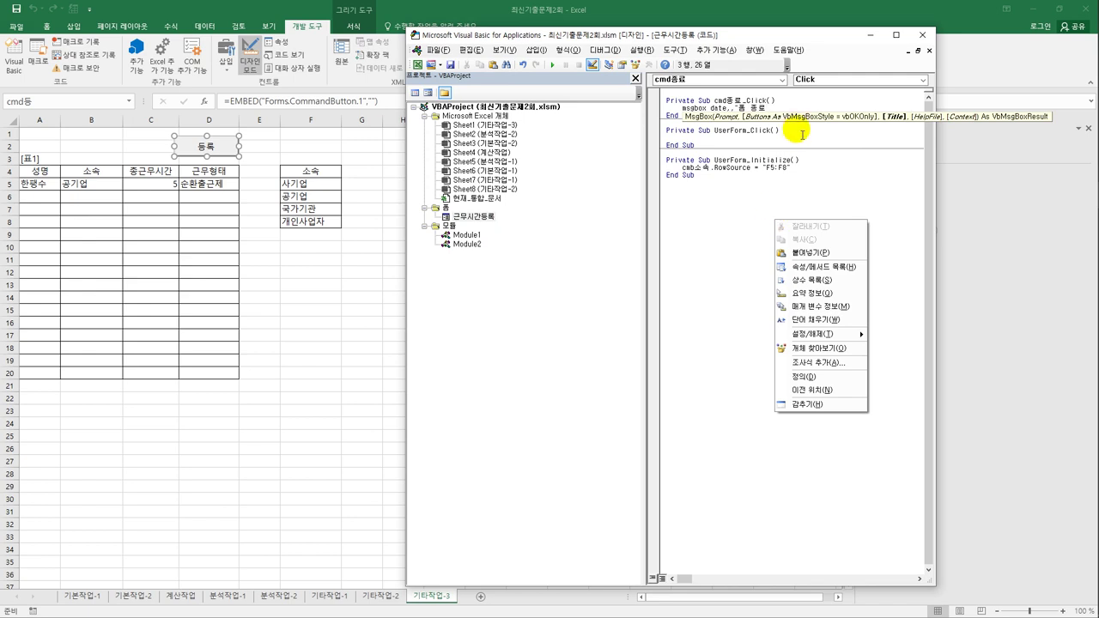
pyautogui.click(784, 110)
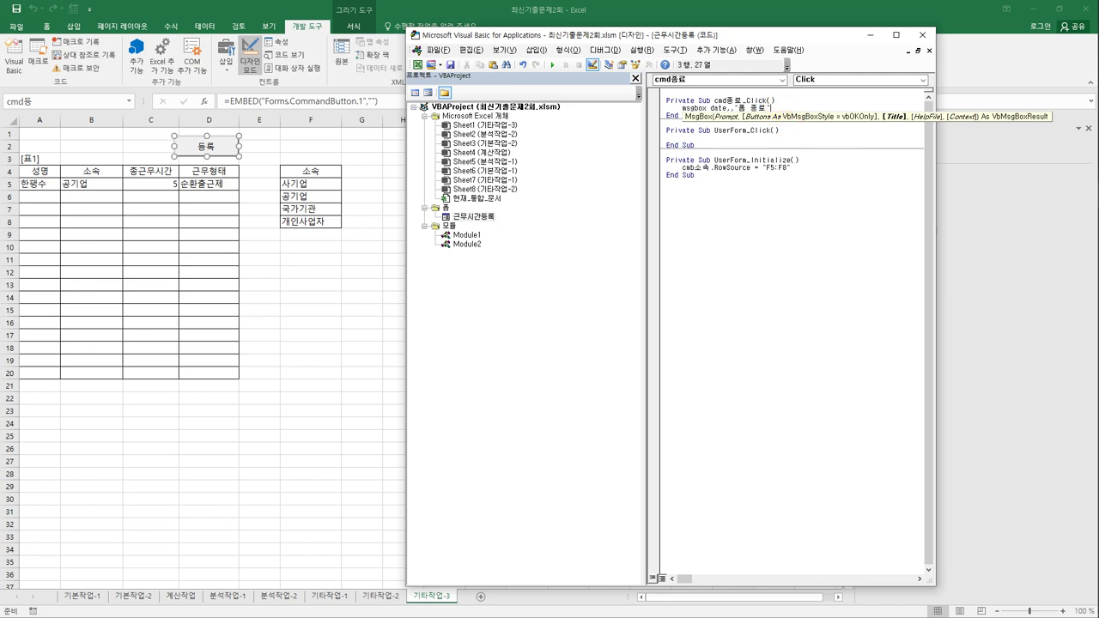
# Add the line Unload Me below the MsgBox line in the cmd종료 Click procedure
pyautogui.press('Return')
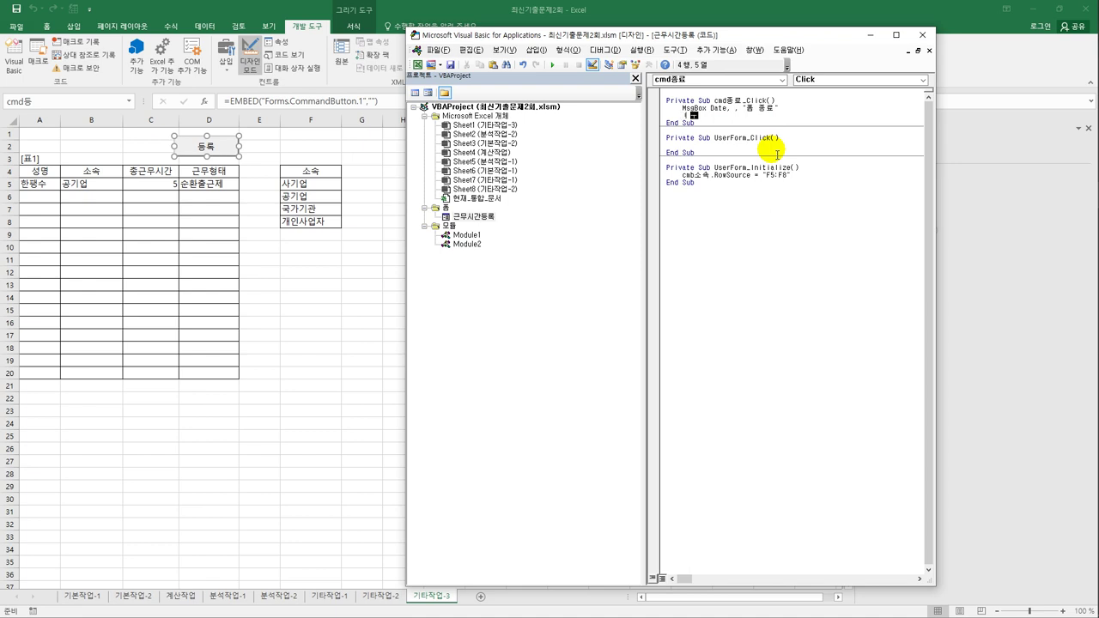
pyautogui.write('nload me')
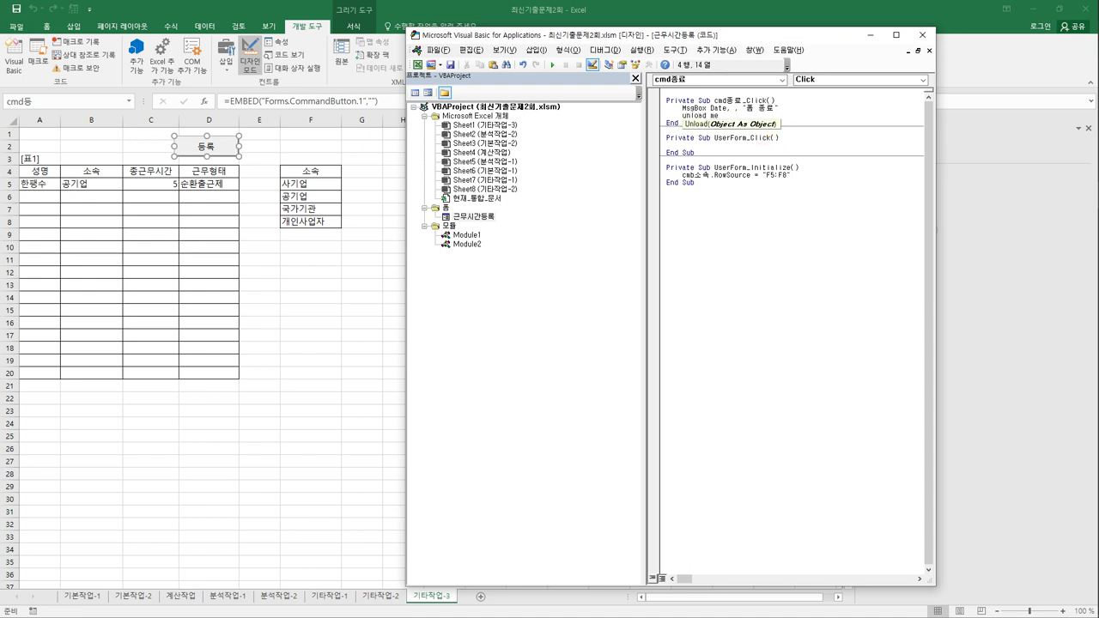
pyautogui.press('Down')
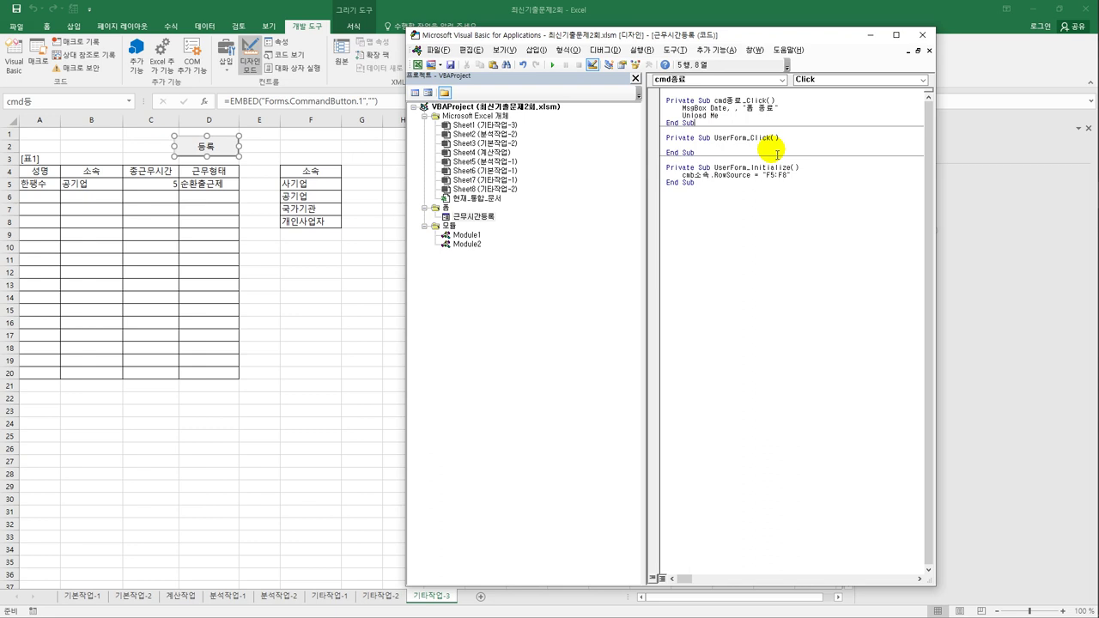
# Return to the 근무시간등록 form's design view and open the Click event procedure of its 등록 button
pyautogui.doubleClick(471, 216)
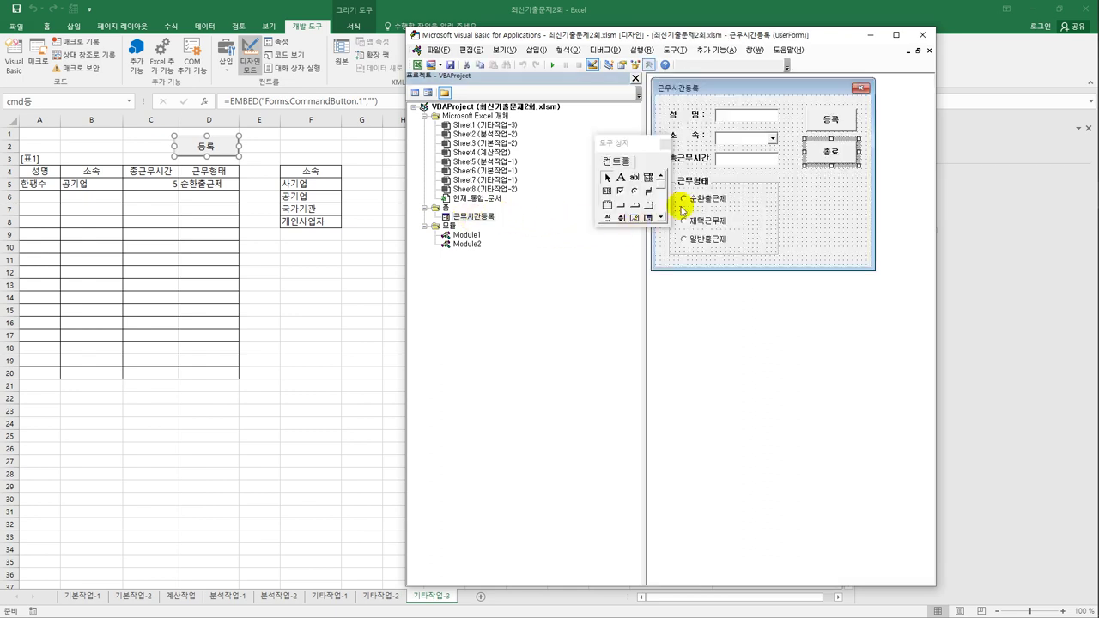
pyautogui.click(829, 126)
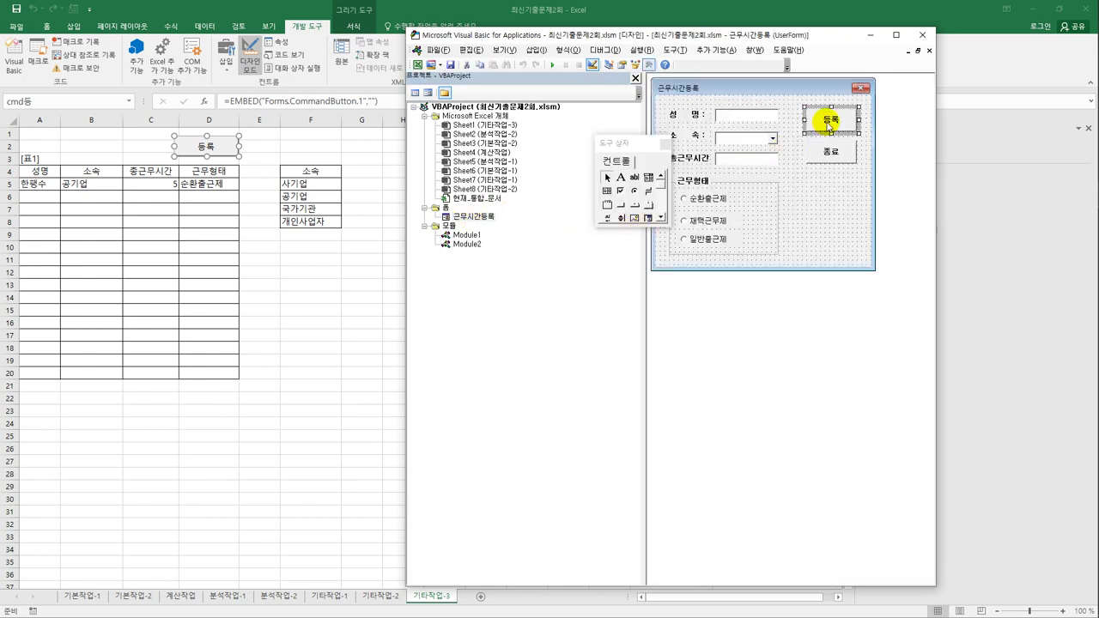
pyautogui.doubleClick(830, 123)
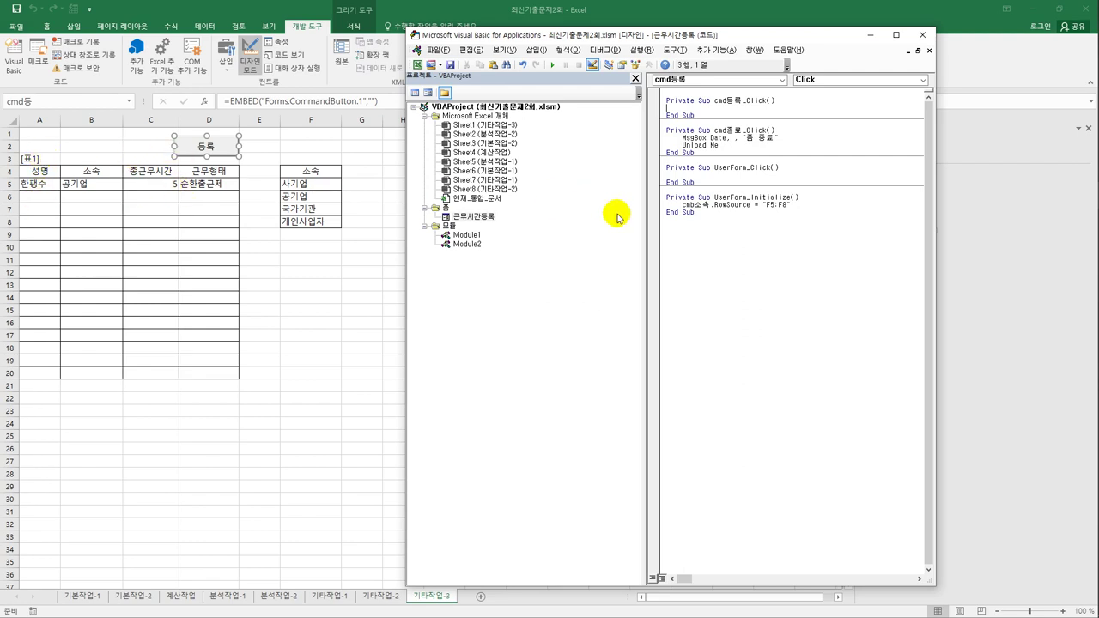
# In the cmd등록 Click procedure, add the row counter line i = Range("A4").CurrentRegion.Rows.Count + 3
pyautogui.press('Return')
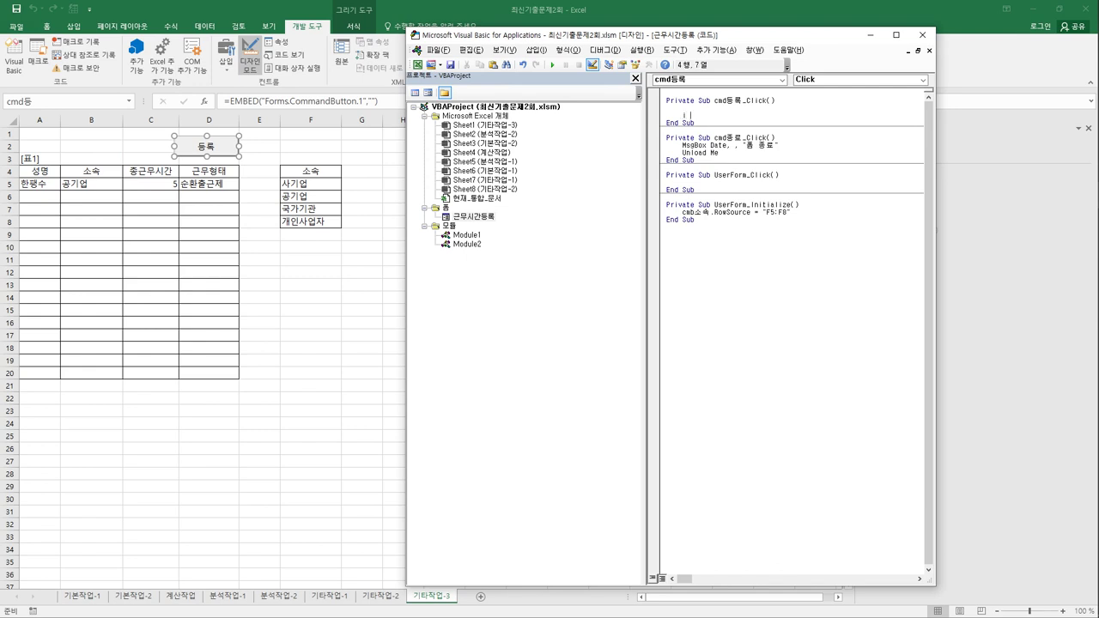
pyautogui.write('i =range("')
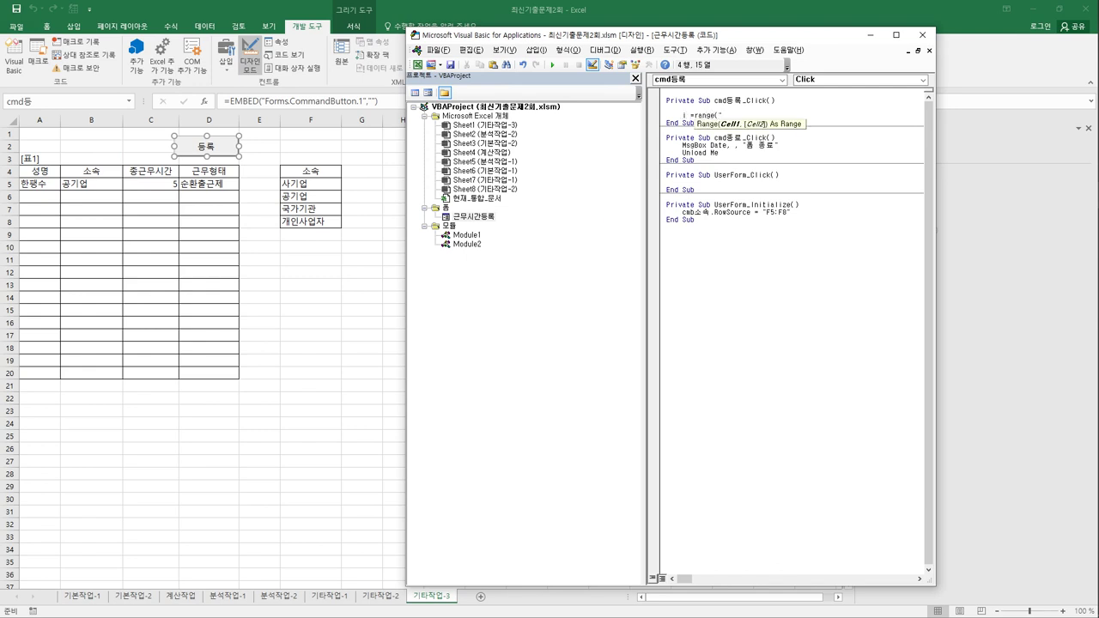
pyautogui.write('A4").c')
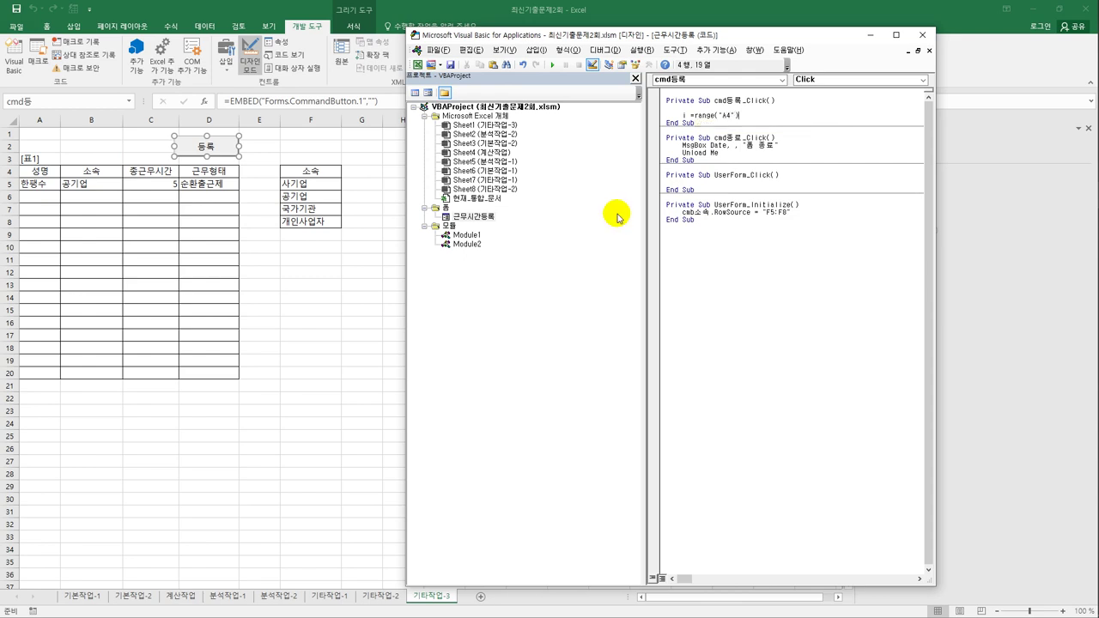
pyautogui.write('u')
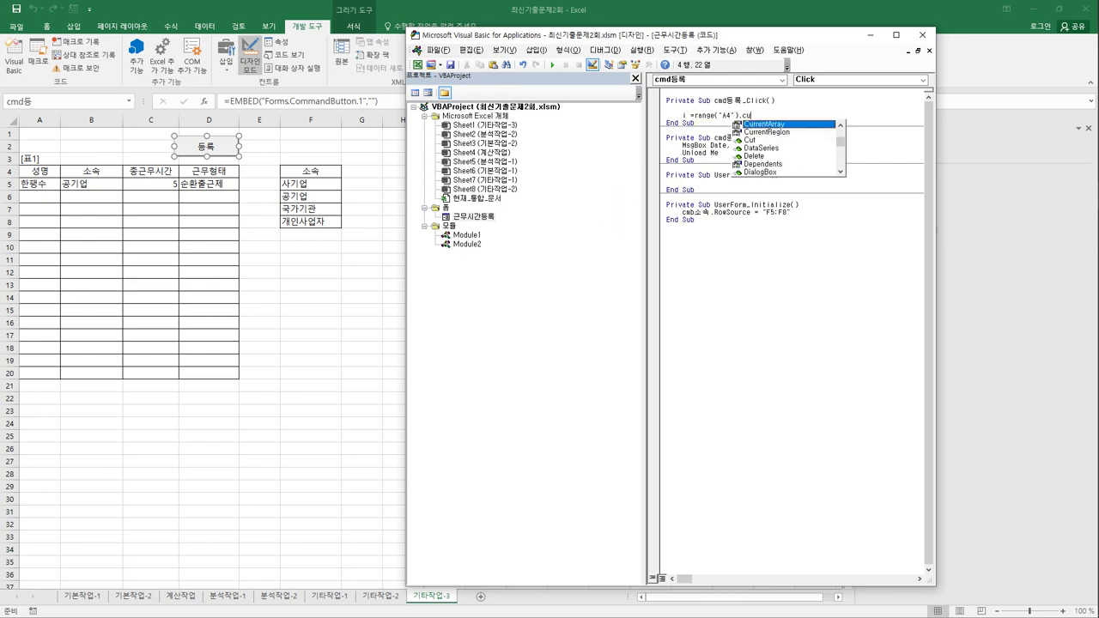
pyautogui.write('rrentRegion.Rows.co')
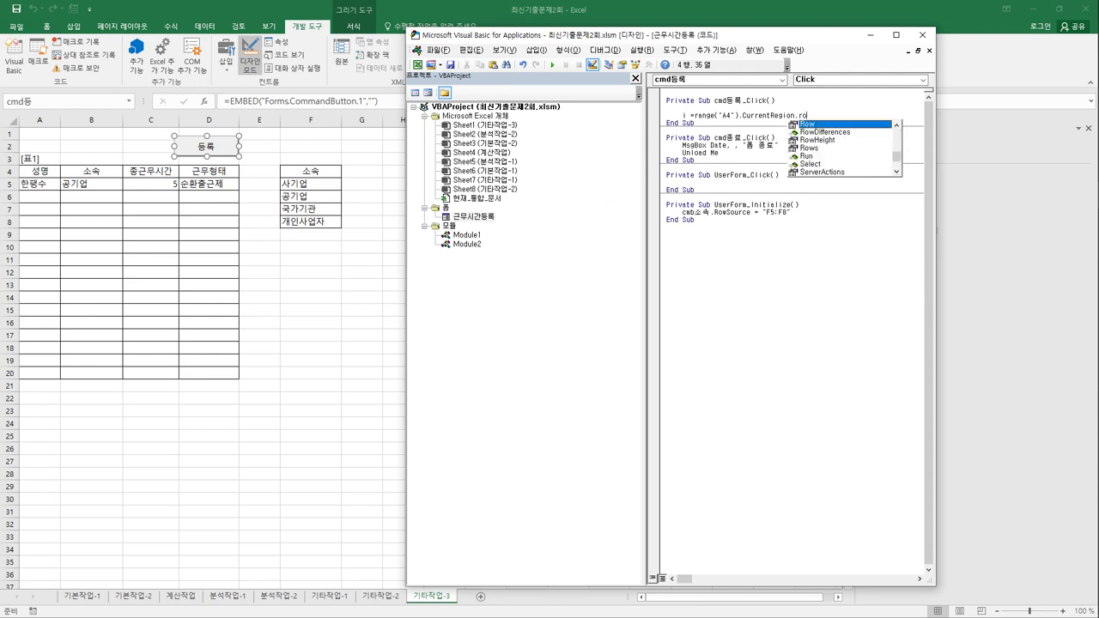
pyautogui.write('unt ')
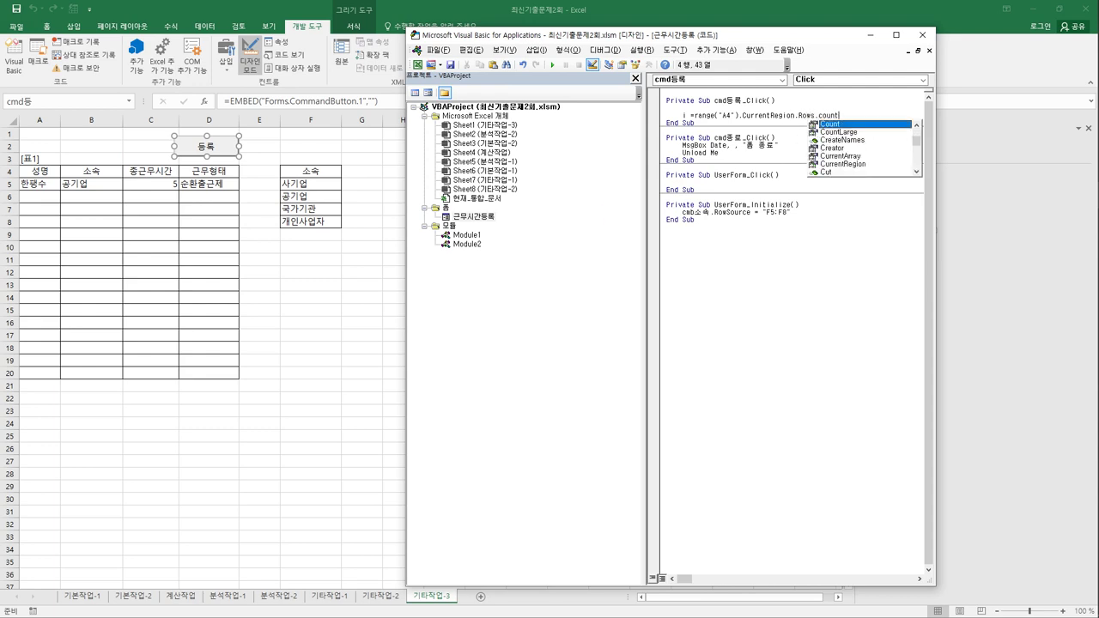
pyautogui.write('+ ')
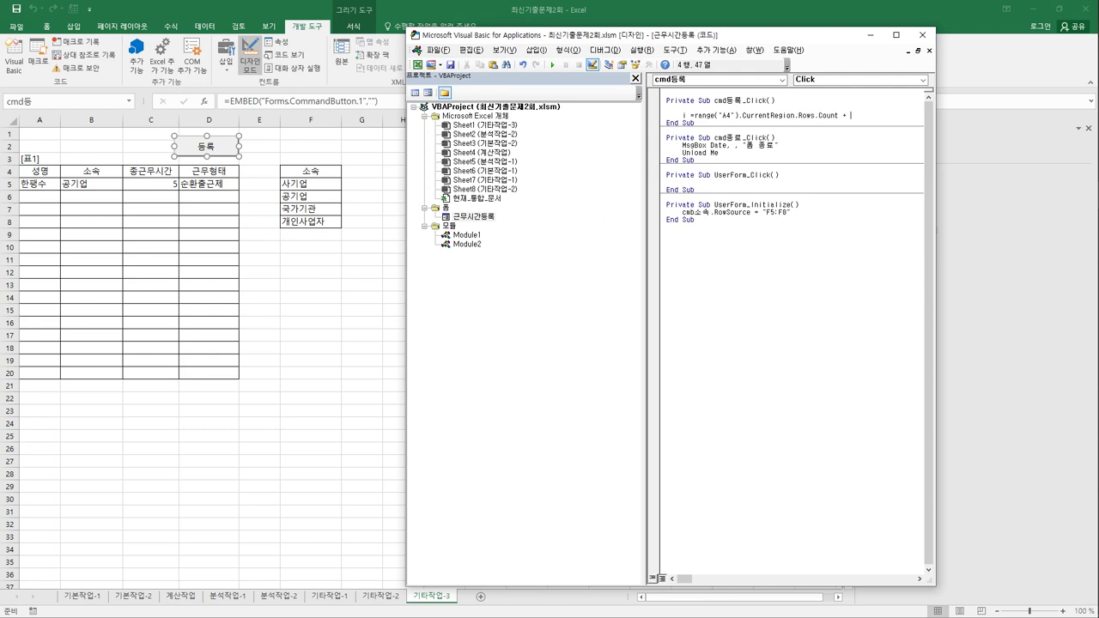
pyautogui.write('3')
pyautogui.press('Return')
# Leave a blank line below the row counter and add the line Cells(i, 1) = txt성명
pyautogui.press('Return')
pyautogui.write('ce')
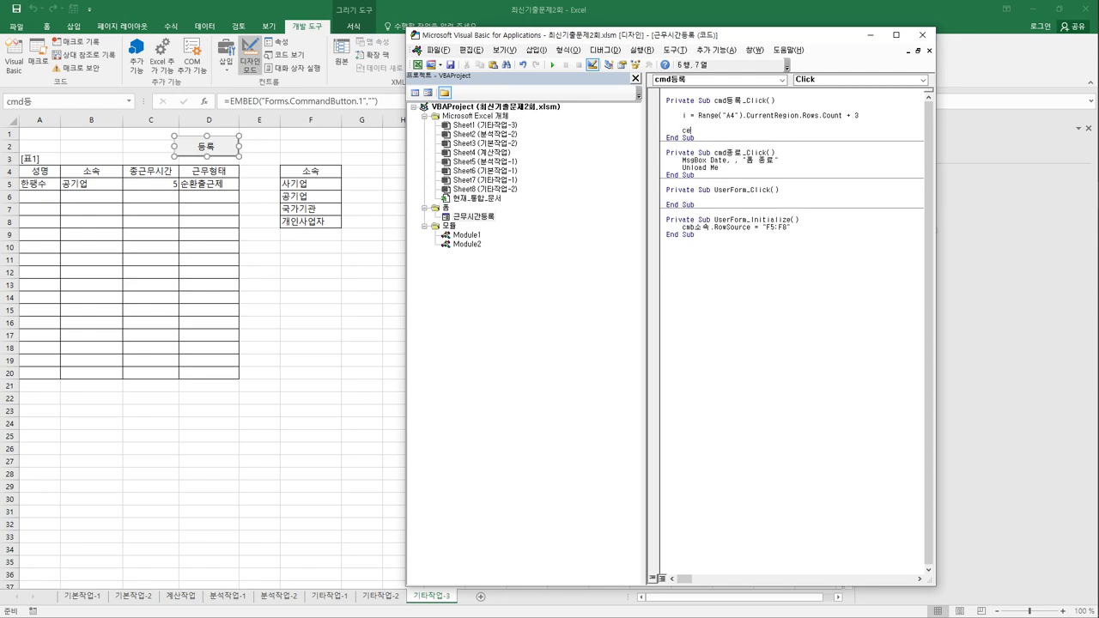
pyautogui.write('lls(i')
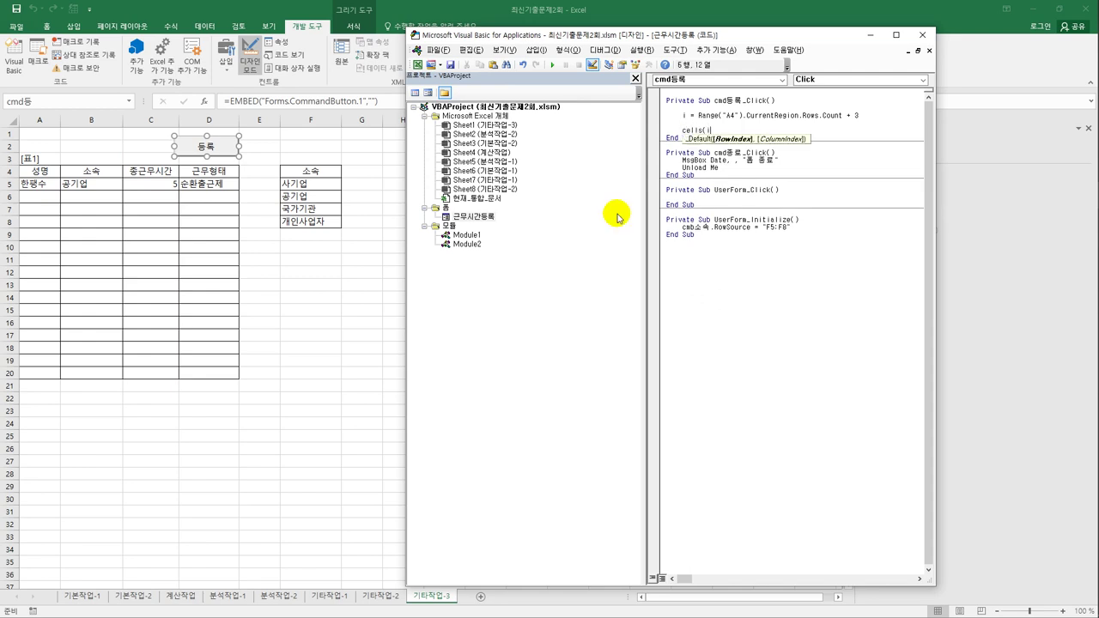
pyautogui.write(',1) =')
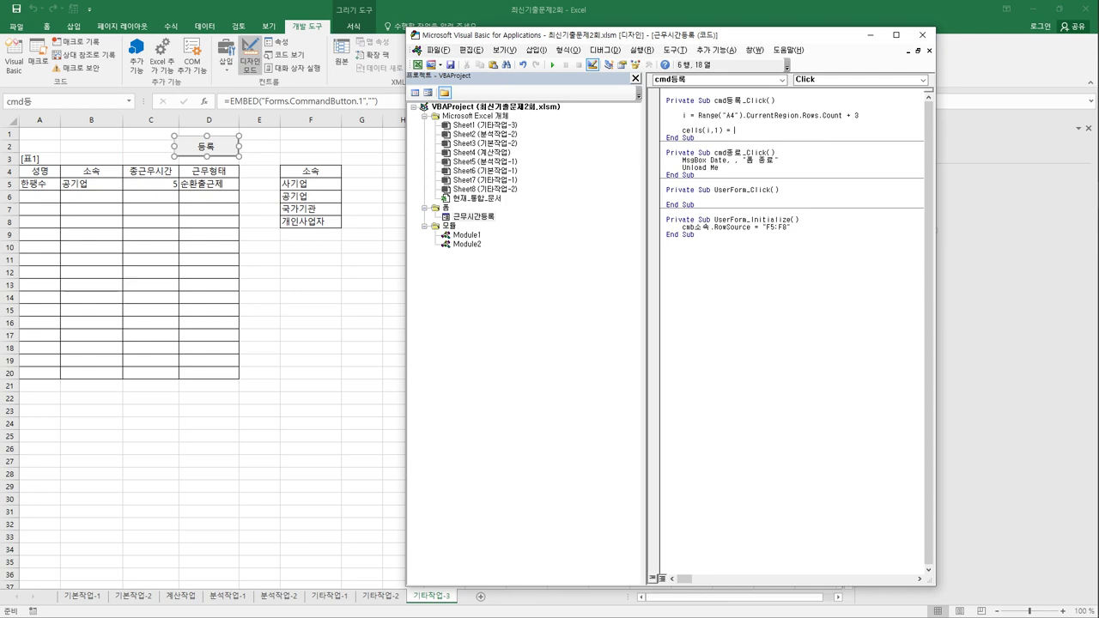
pyautogui.write(' txt성명')
pyautogui.press('Return')
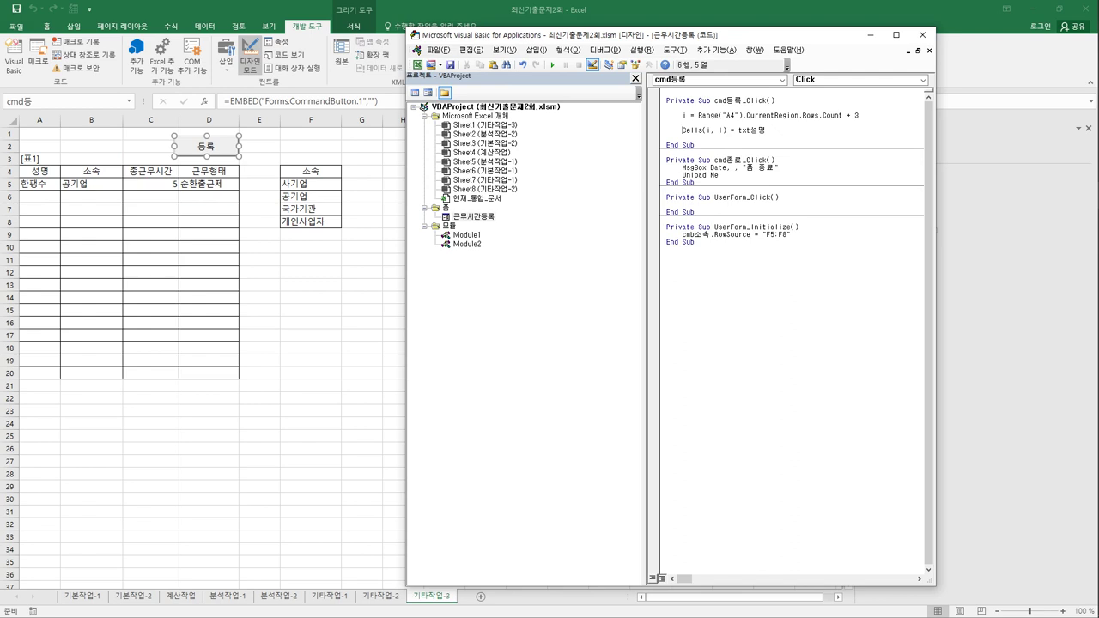
# Duplicate the Cells(i, 1) line and change the copy to Cells(i, 2) = cmb소속
pyautogui.hotkey('shift', 'End')
pyautogui.hotkey('ctrl', 'c')
pyautogui.press('End')
pyautogui.press('Return')
pyautogui.hotkey('ctrl', 'v')
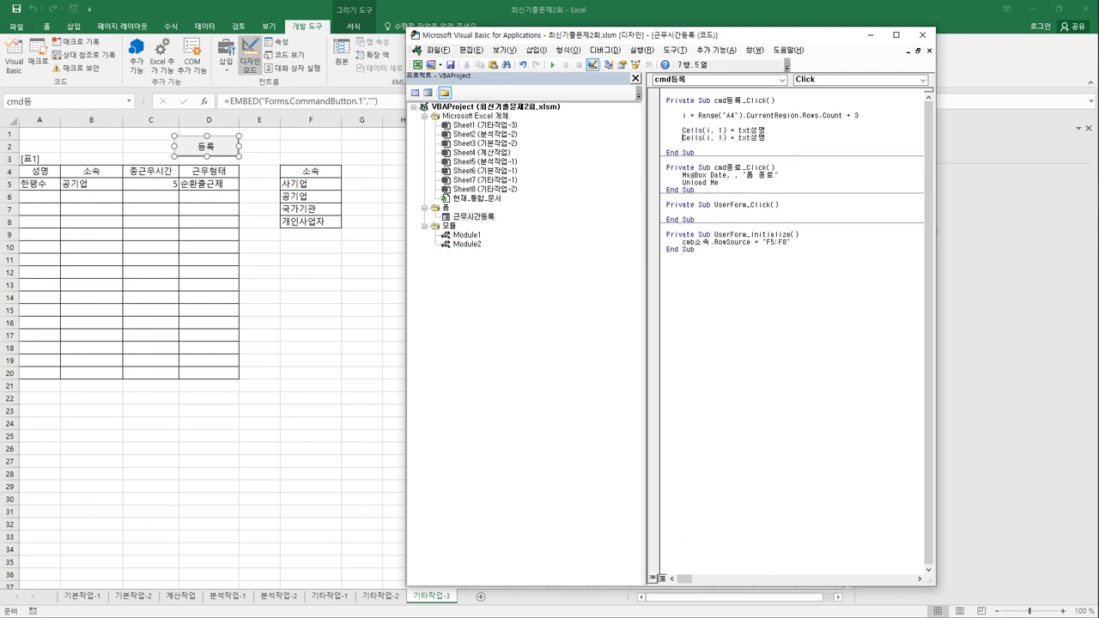
pyautogui.press('Left')
pyautogui.press('Left')
pyautogui.press('Left')
pyautogui.press('Left')
pyautogui.press('Left')
pyautogui.press('Left')
pyautogui.press('Left')
pyautogui.press('Left')
pyautogui.press('Left')
pyautogui.press('Delete')
pyautogui.write('2')
pyautogui.hotkey('shift', 'Left')
pyautogui.hotkey('shift', 'Left')
pyautogui.hotkey('shift', 'Left')
pyautogui.hotkey('shift', 'Left')
pyautogui.hotkey('shift', 'Left')
pyautogui.write('cmb소속')
pyautogui.press('Return')
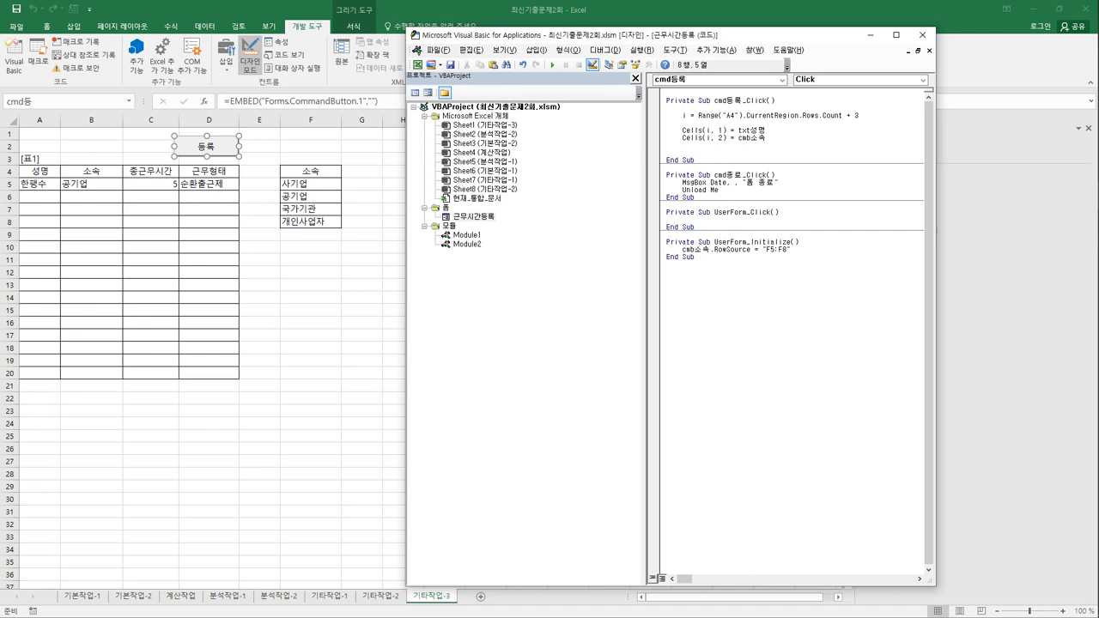
# Paste another copy of the cell assignment line and change it to Cells(i, 3) = Val(txt총근무시간)
pyautogui.hotkey('ctrl', 'v')
pyautogui.click(725, 145)
pyautogui.write('3')
pyautogui.hotkey('shift', 'Left')
pyautogui.hotkey('shift', 'Left')
pyautogui.hotkey('shift', 'Left')
pyautogui.hotkey('shift', 'Left')
pyautogui.hotkey('shift', 'Left')
pyautogui.write('val(tx')
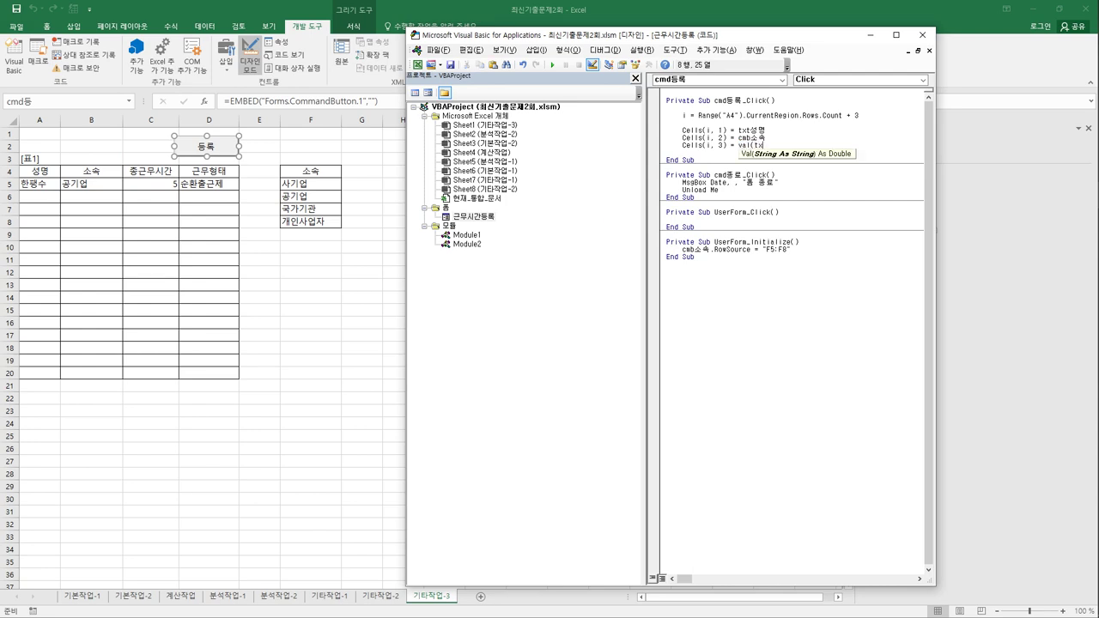
pyautogui.write('t총근무시간)')
pyautogui.press('Return')
# Leave a blank line below the cell assignments and start the condition If opt순환출근제 = True Then
pyautogui.press('Return')
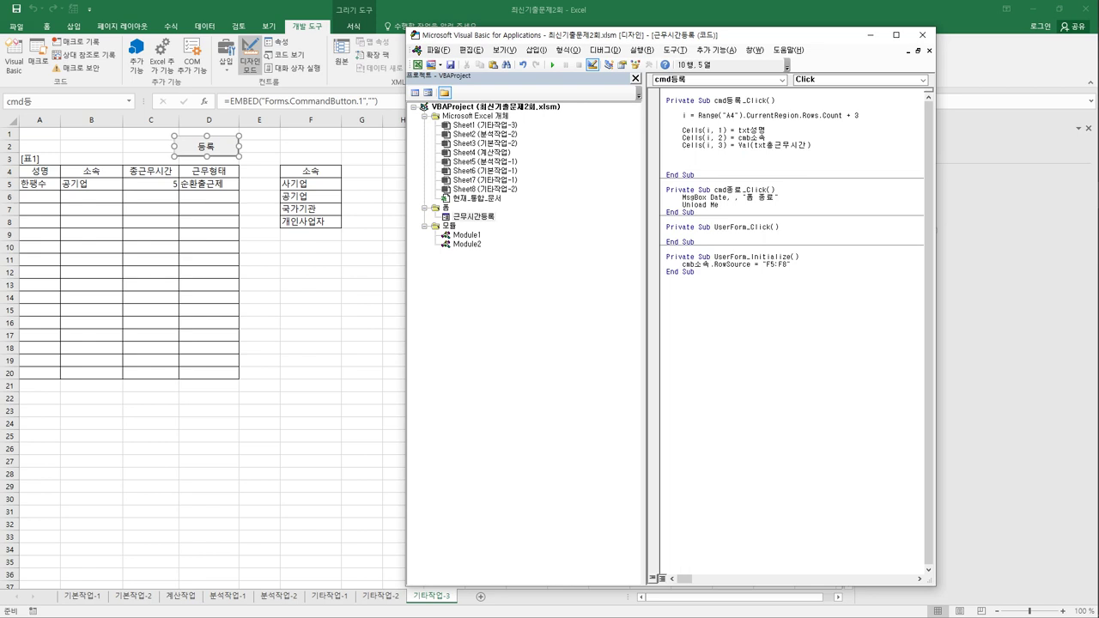
pyautogui.write('if opt순환출근')
pyautogui.press('BackSpace')
pyautogui.press('BackSpace')
pyautogui.press('BackSpace')
pyautogui.press('BackSpace')
pyautogui.write('추출근')
pyautogui.write('제 =')
pyautogui.write(' True Then')
pyautogui.press('Return')
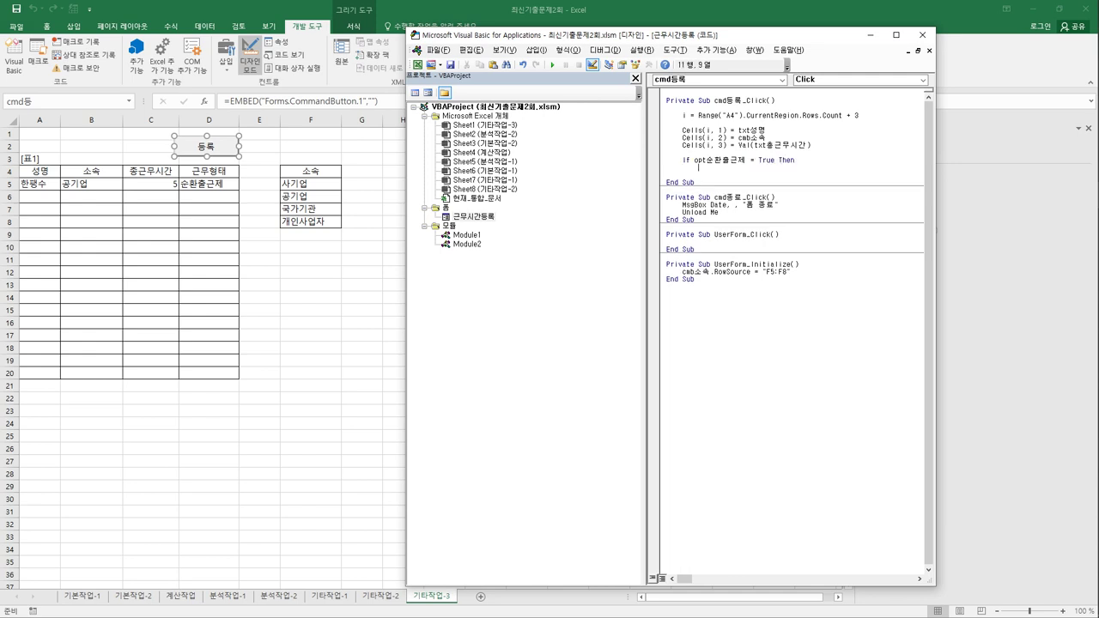
# Inside the If condition, paste the cell assignment line and change it to Cells(i, 4) = "순환출근제"
pyautogui.hotkey('ctrl', 'v')
pyautogui.press('Delete')
pyautogui.write('4')
pyautogui.hotkey('shift', 'Left')
pyautogui.hotkey('shift', 'Left')
pyautogui.hotkey('shift', 'Left')
pyautogui.hotkey('shift', 'Left')
pyautogui.hotkey('shift', 'Left')
pyautogui.write('"t')
pyautogui.write('순환출근제')
pyautogui.write('"')
pyautogui.press('Return')
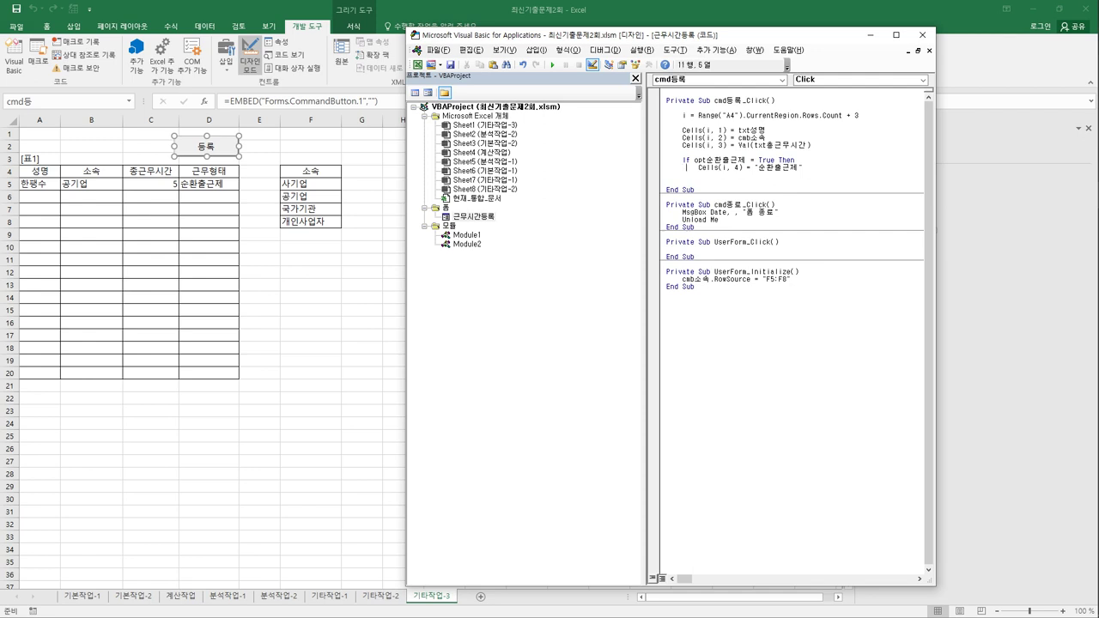
# Duplicate the If condition line below the "순환출근제" assignment and change the copy to ElseIf opt재택근무제 = True Then
pyautogui.hotkey('shift', 'End')
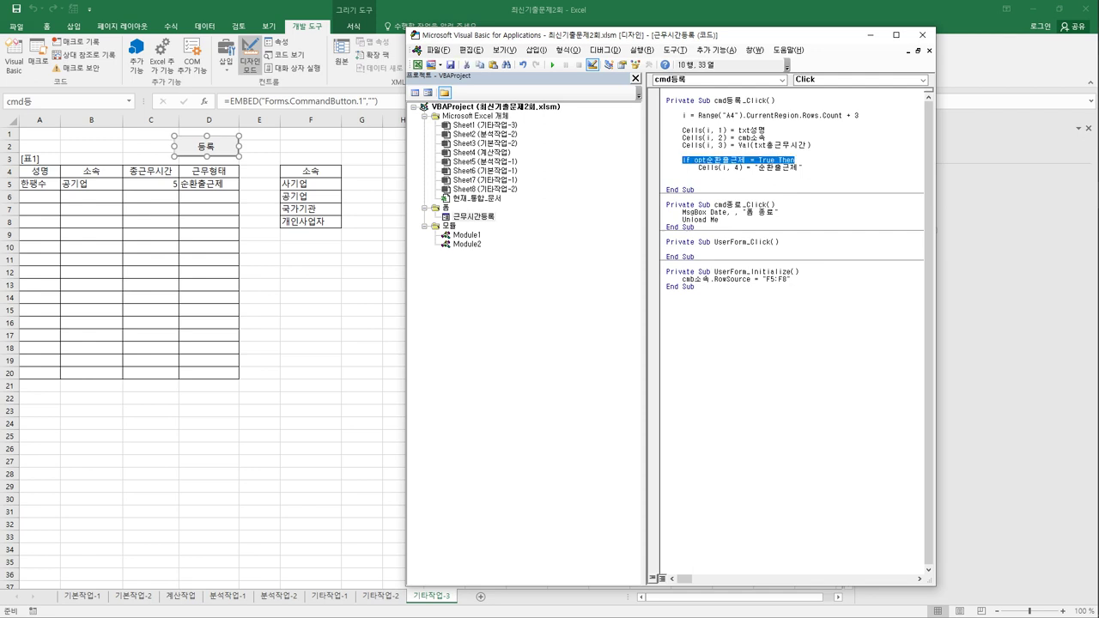
pyautogui.hotkey('ctrl', 'c')
pyautogui.press('Down')
pyautogui.press('Down')
pyautogui.hotkey('ctrl', 'v')
pyautogui.press('Home')
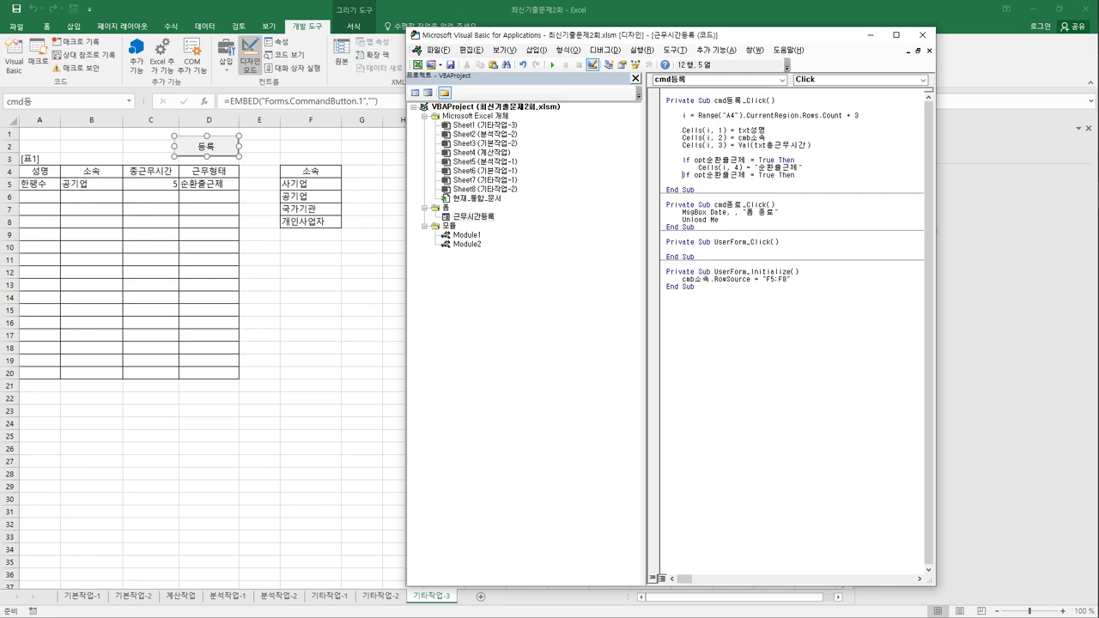
pyautogui.write('else')
pyautogui.click(808, 174)
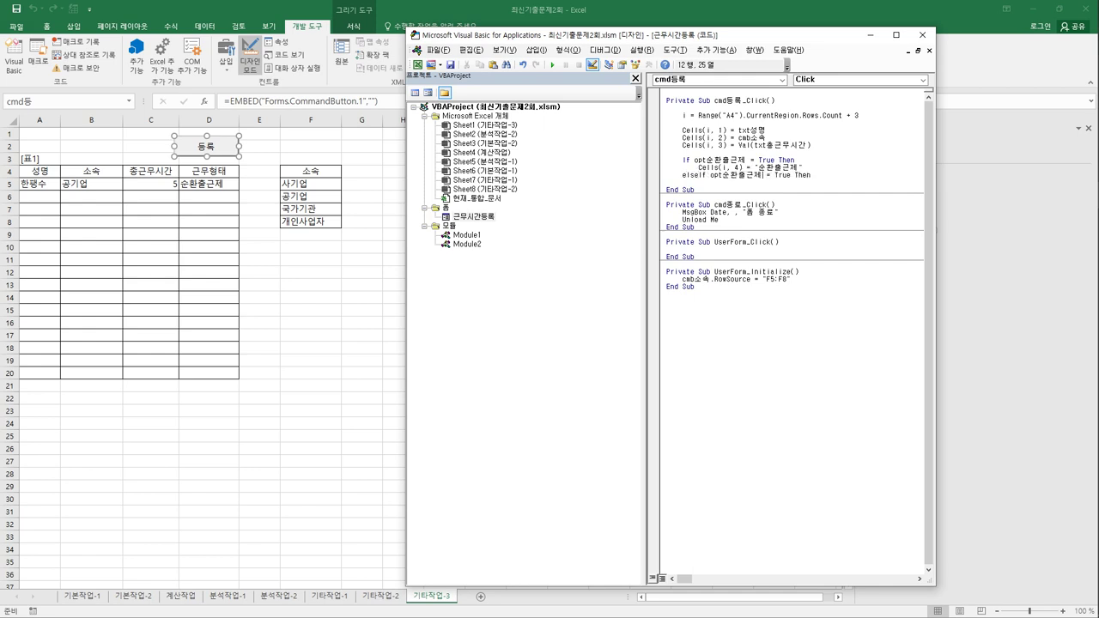
pyautogui.moveTo(723, 175); pyautogui.dragTo(762, 175)
pyautogui.write('재택근무')
# Copy the Cells(i, 4) assignment line into the ElseIf branch and change it to Cells(i, 4) = "재택근무제"
pyautogui.click(761, 160)
pyautogui.press('Home')
pyautogui.hotkey('shift', 'End')
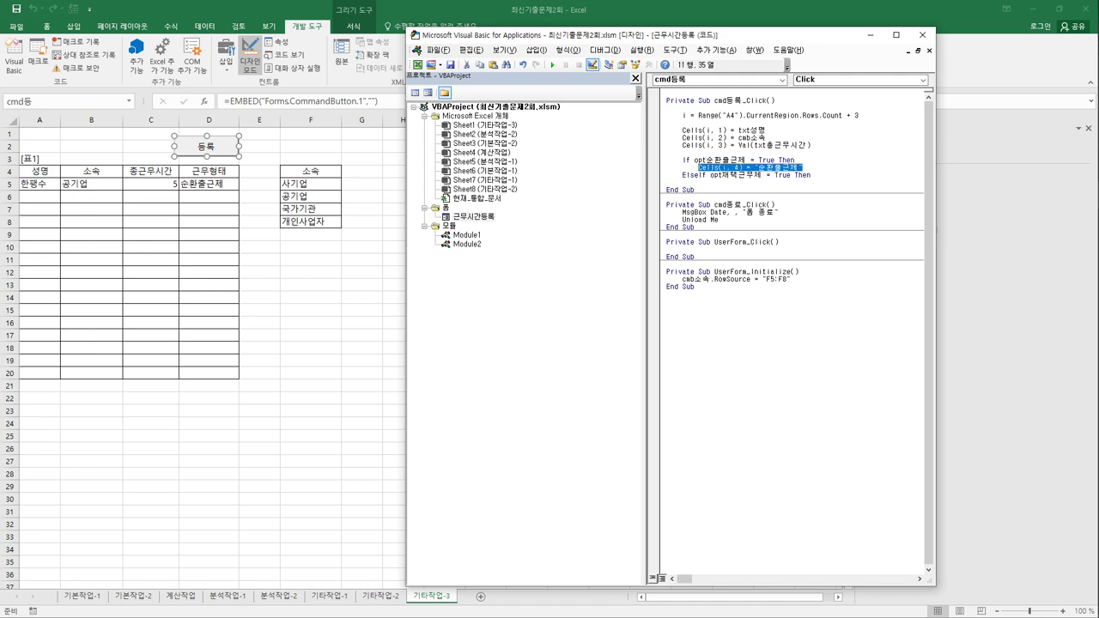
pyautogui.press('Down')
pyautogui.press('Return')
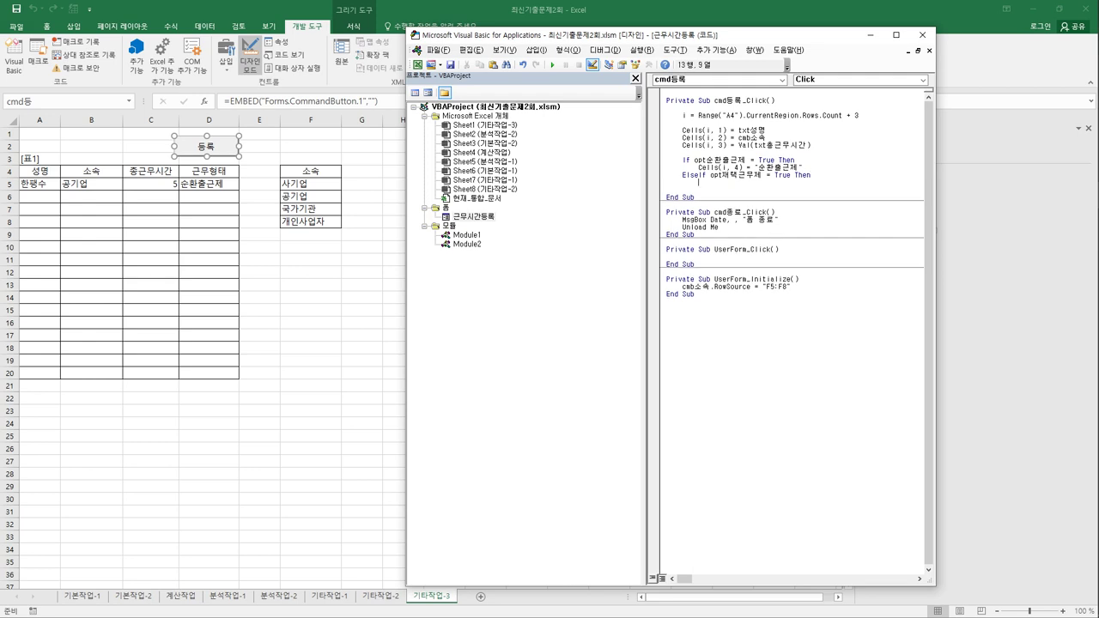
pyautogui.hotkey('ctrl', 'v')
pyautogui.hotkey('shift', 'Right')
pyautogui.hotkey('shift', 'Right')
pyautogui.hotkey('shift', 'Right')
pyautogui.hotkey('shift', 'Right')
pyautogui.hotkey('shift', 'Right')
pyautogui.write('재택근ㅁ')
pyautogui.write('무제')
# Add an Else branch containing a pasted copy of the assignment line changed to Cells(i, 4) = "일반출근제"
pyautogui.press('Return')
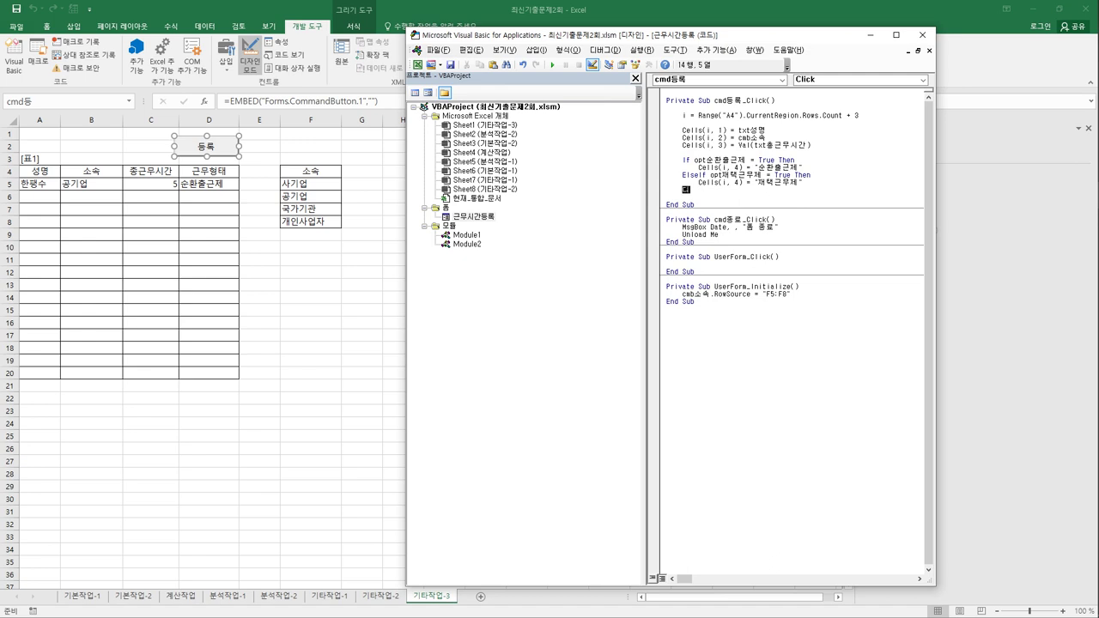
pyautogui.write('Else')
pyautogui.press('Return')
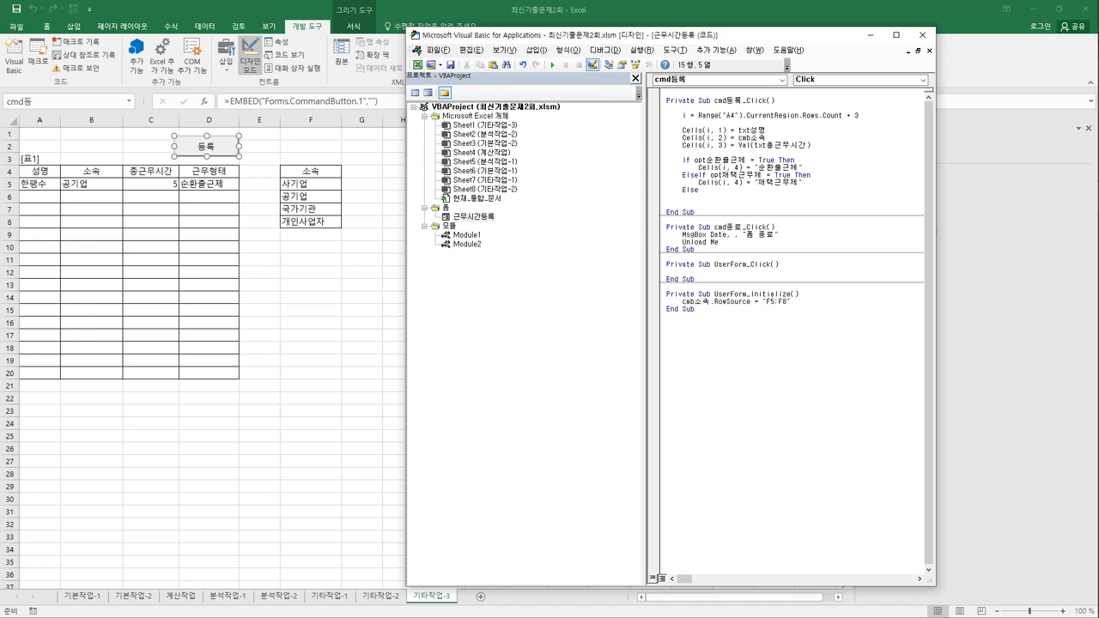
pyautogui.hotkey('ctrl', 'v')
pyautogui.hotkey('shift', 'Right')
pyautogui.hotkey('shift', 'Right')
pyautogui.write('탄')
pyautogui.write('반')
pyautogui.press('Return')
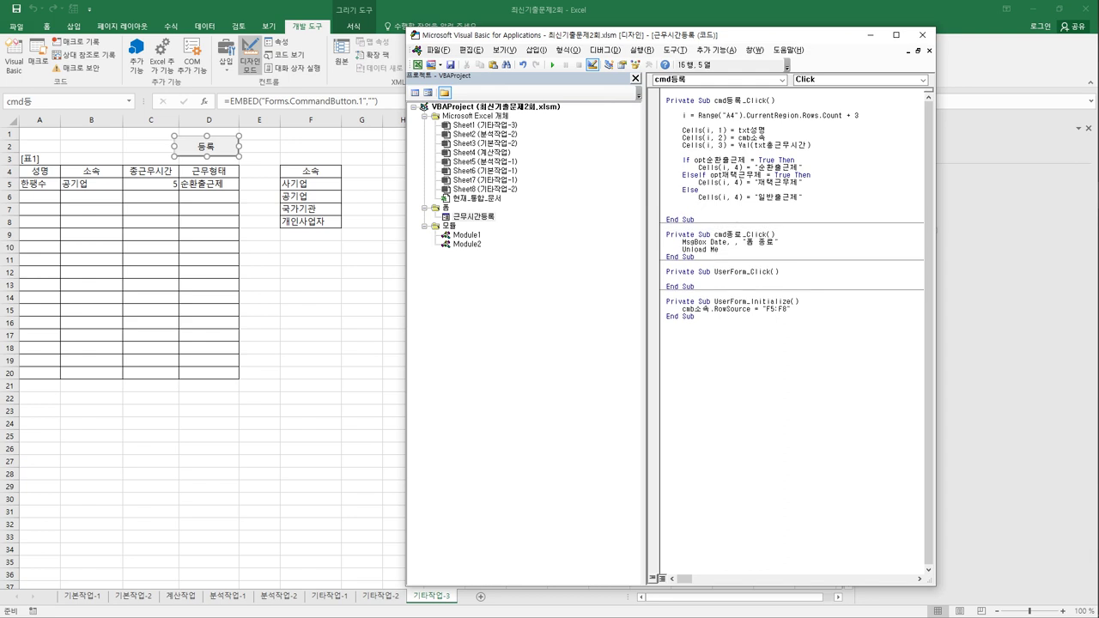
# Close the conditional block in the cmd등록_Click procedure with End If
pyautogui.write('End If')
pyautogui.press('Return')
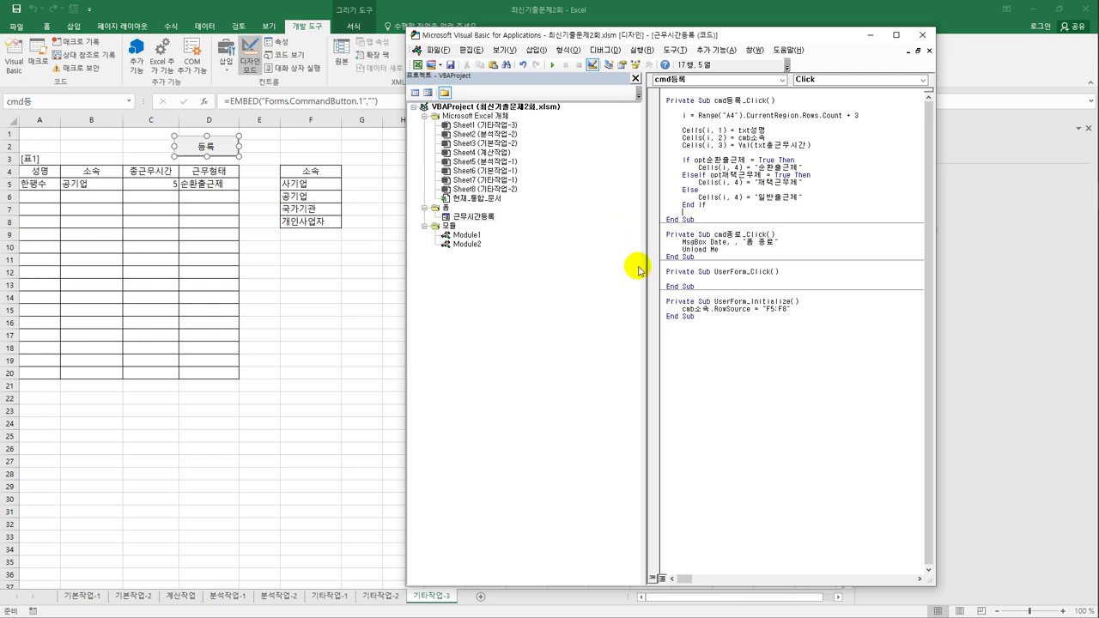
pyautogui.click(727, 205)
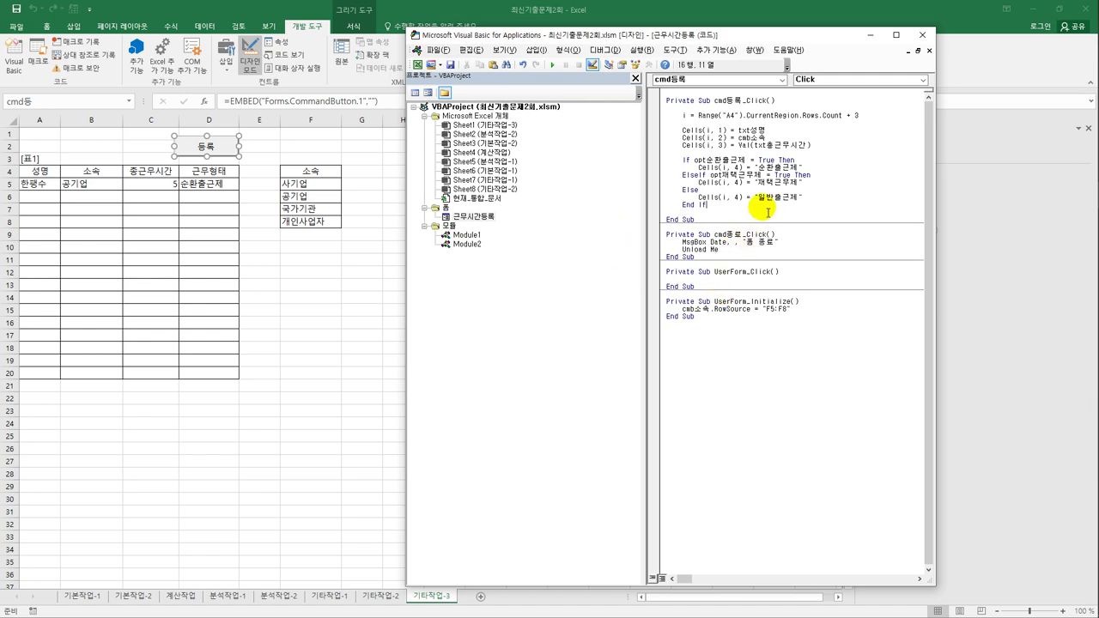
# Close the Visual Basic editor and turn off design mode on the 기타작업-3 sheet
pyautogui.click(924, 36)
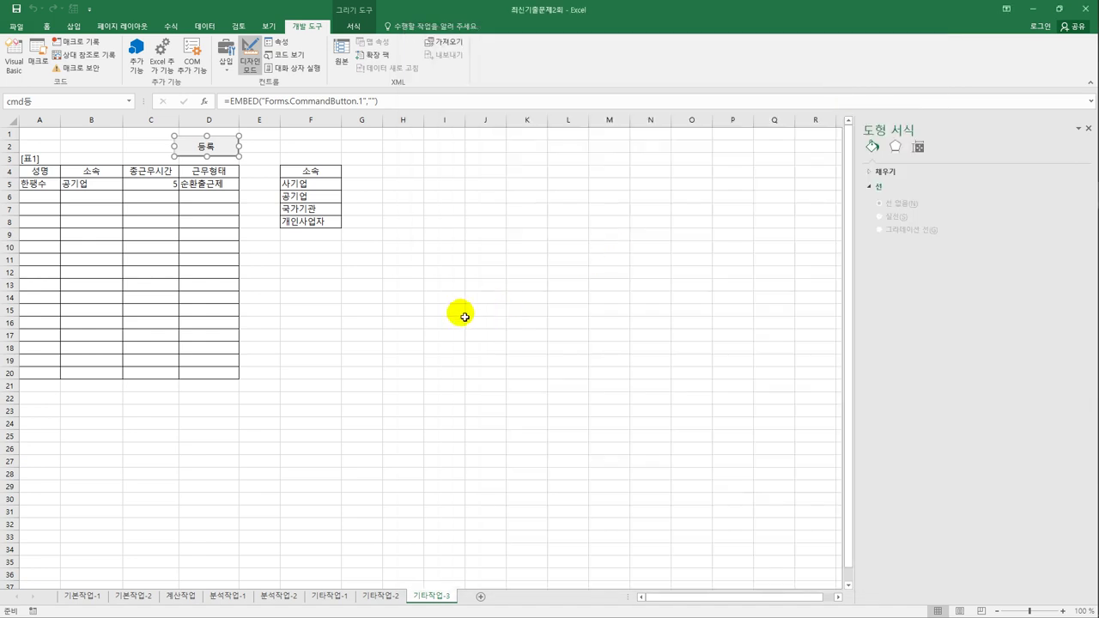
pyautogui.click(249, 58)
pyautogui.click(444, 300)
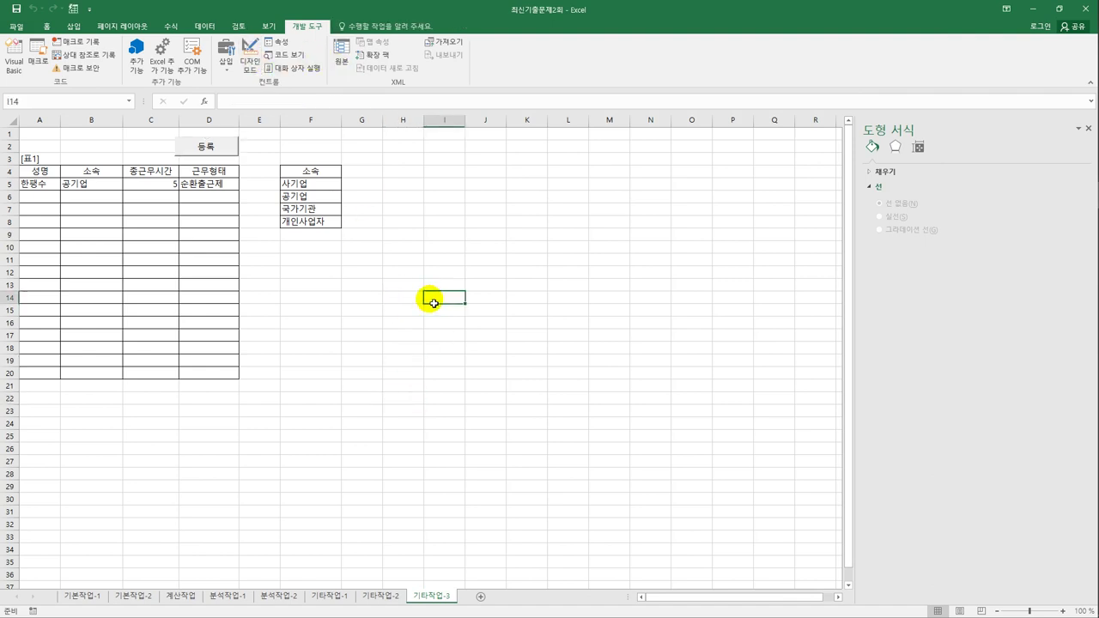
# Open the 근무시간등록 form and register a test entry with a sample name, 소속 사기업, 총근무시간 8 and 순환출근제
pyautogui.click(210, 154)
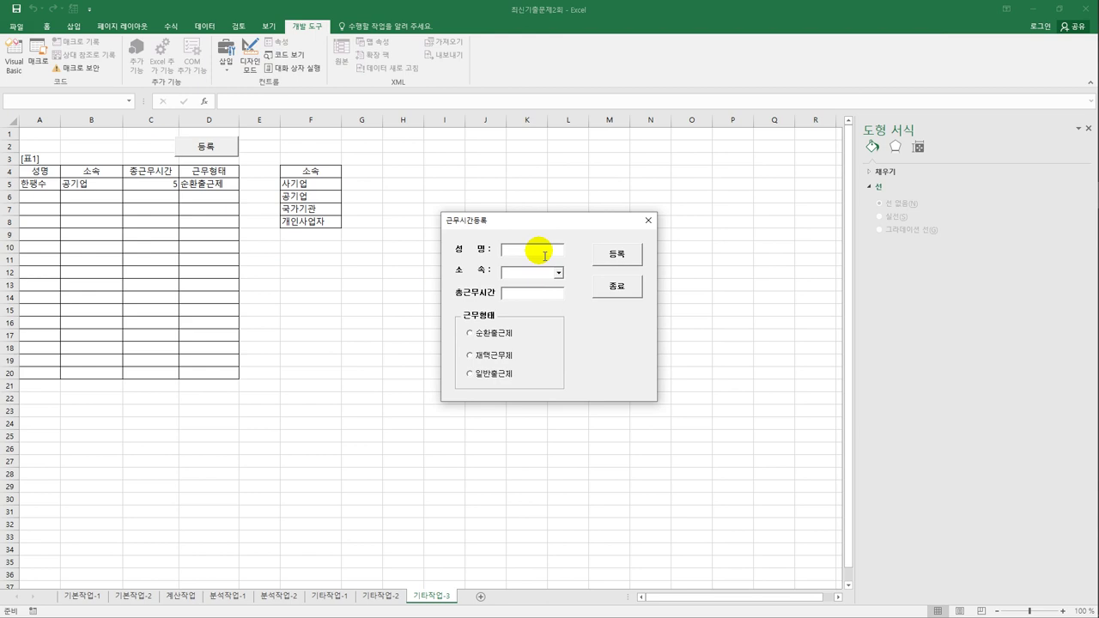
pyautogui.write('ㅎ')
pyautogui.write('길동')
pyautogui.click(558, 273)
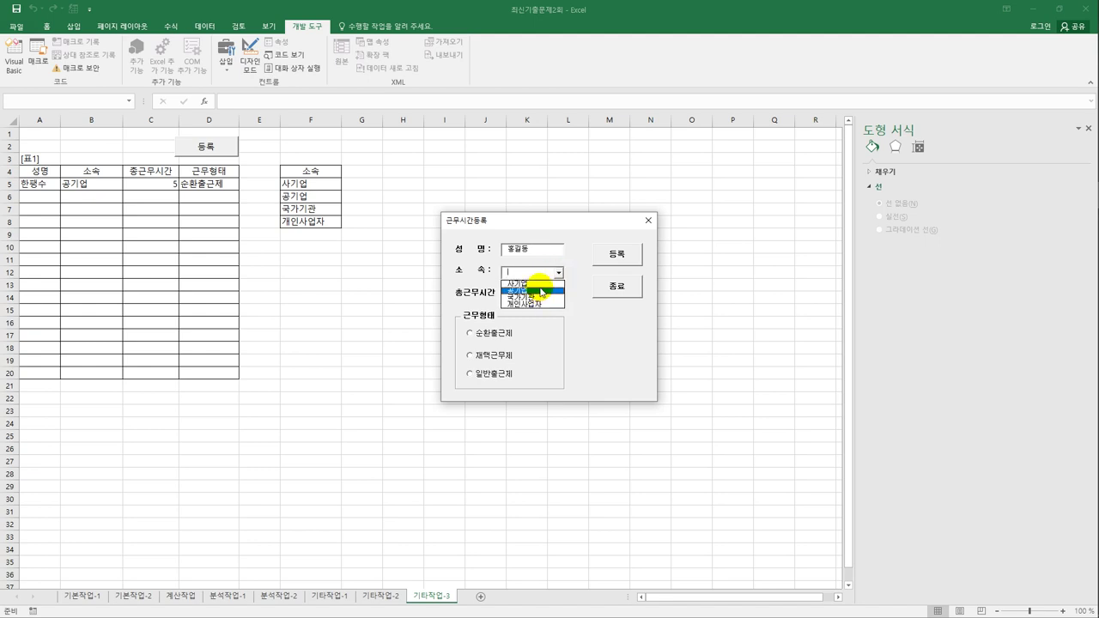
pyautogui.click(521, 283)
pyautogui.click(541, 299)
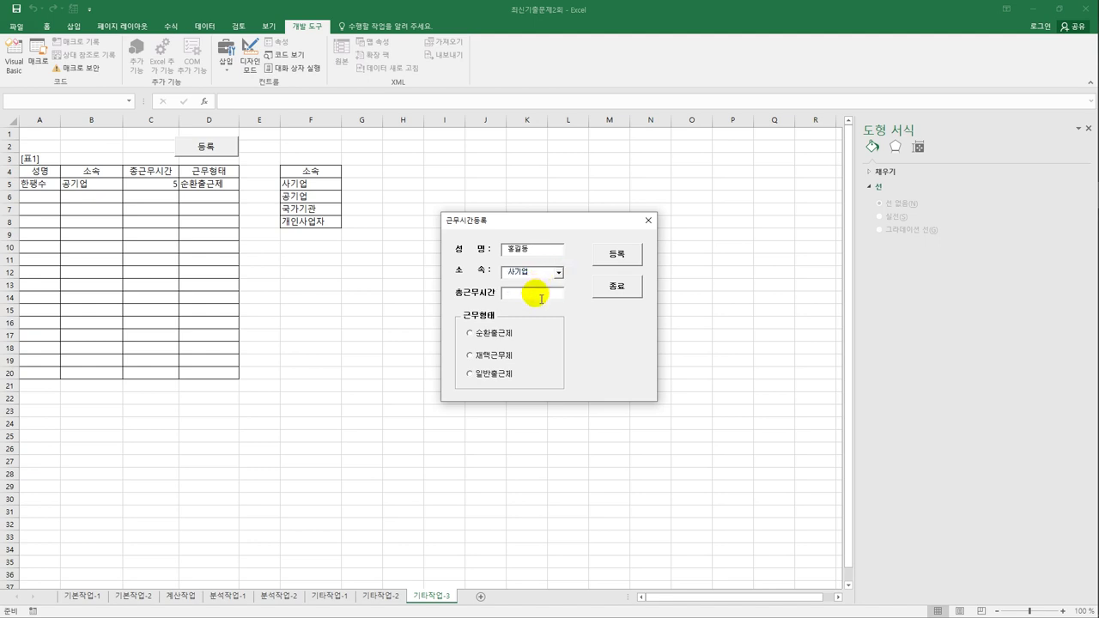
pyautogui.write('8')
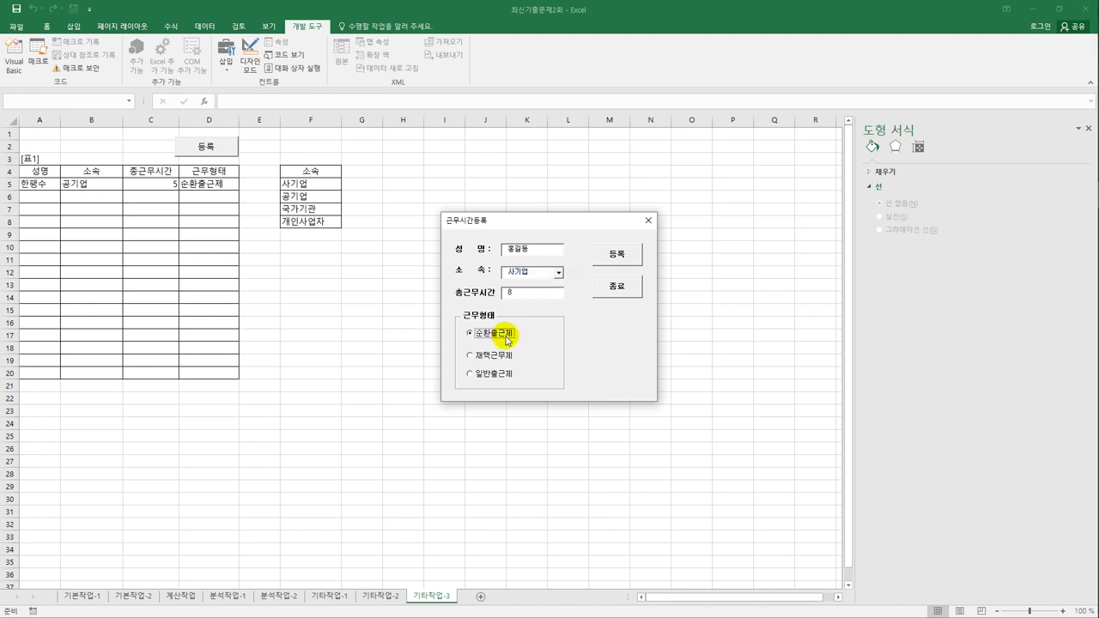
pyautogui.click(617, 254)
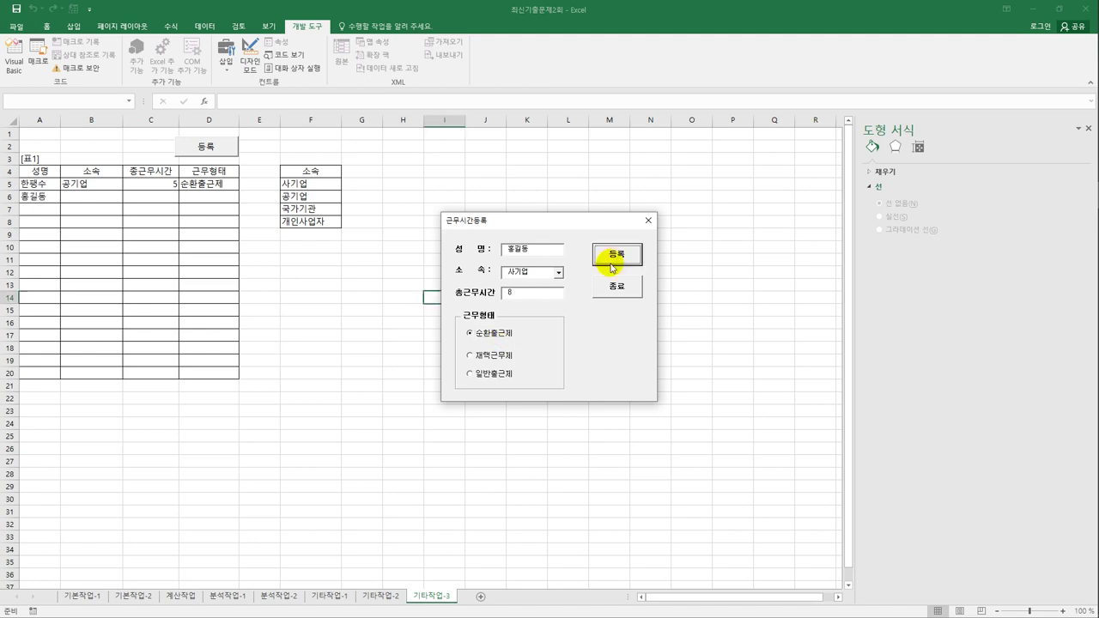
# Register a second test entry under the same name with 소속 개인사업자, 총근무시간 10 and 재택근무제
pyautogui.click(559, 272)
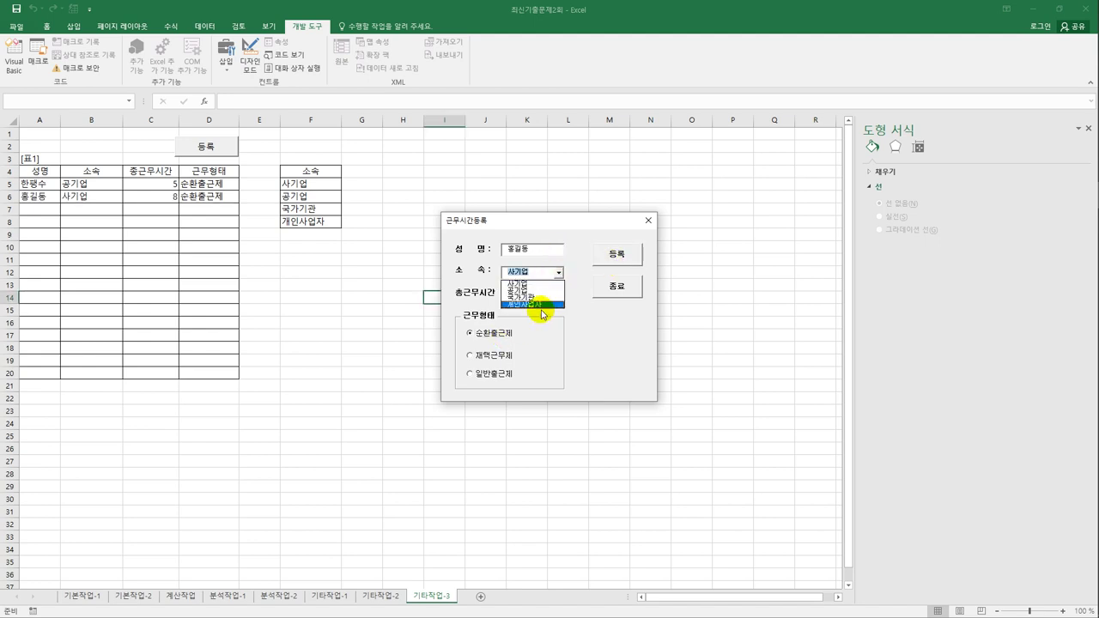
pyautogui.click(543, 305)
pyautogui.click(484, 354)
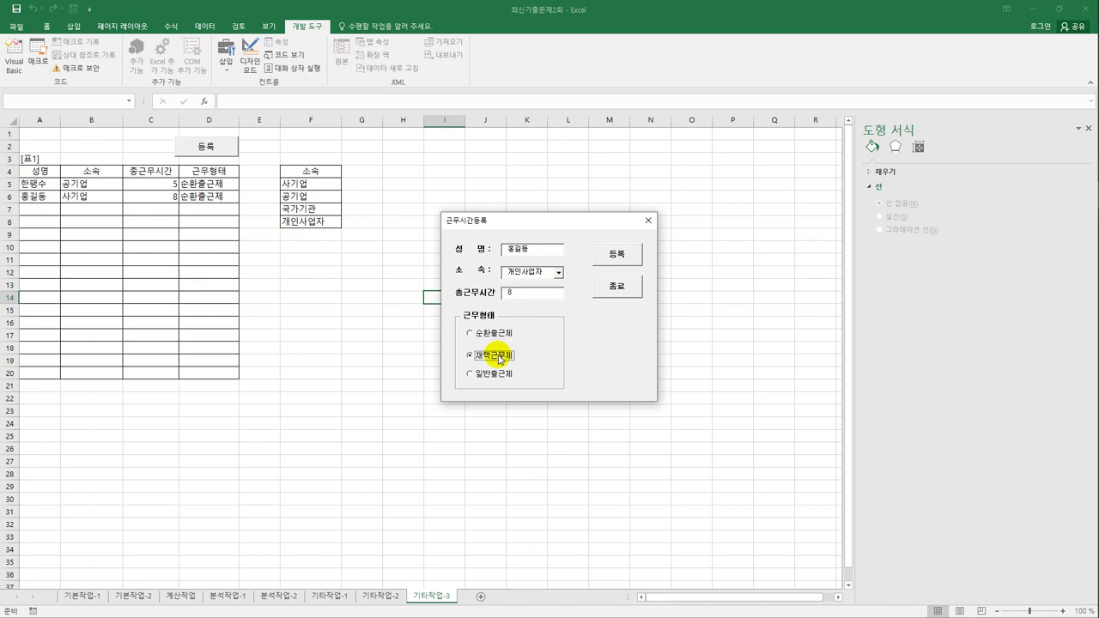
pyautogui.doubleClick(511, 293)
pyautogui.write('10')
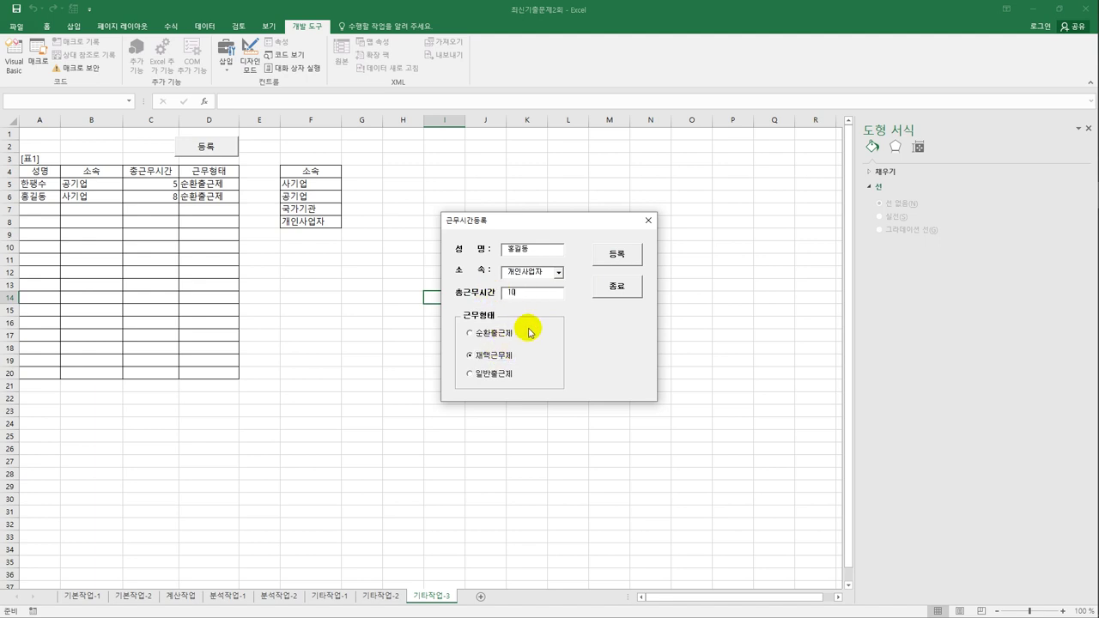
pyautogui.click(614, 261)
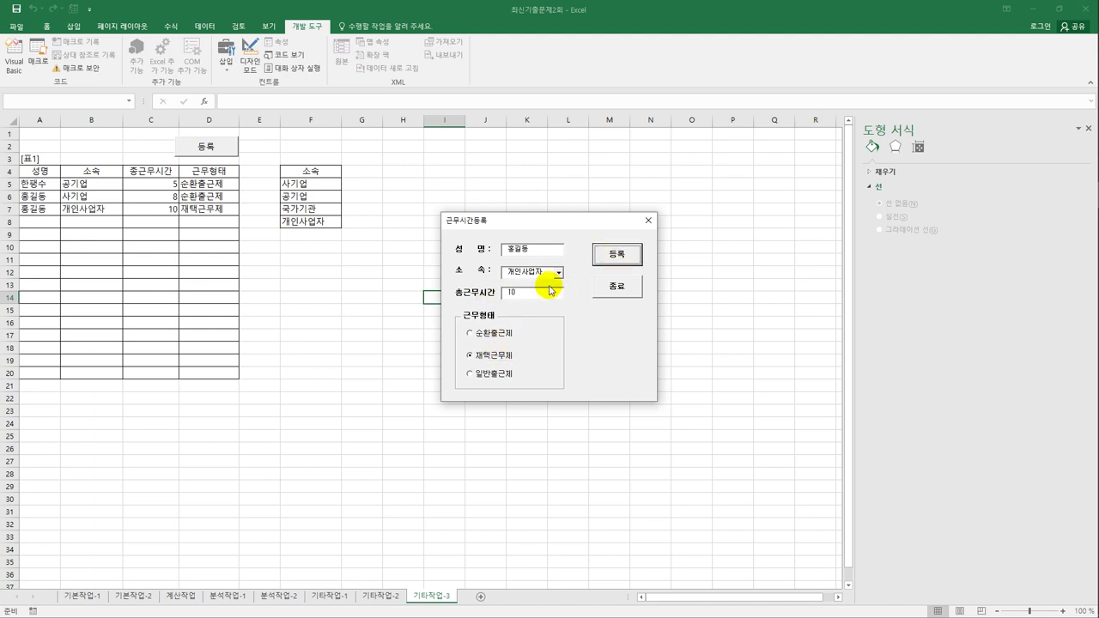
# Exit the form with its 종료 command and dismiss the 폼 종료 message to return to the sheet
pyautogui.click(618, 288)
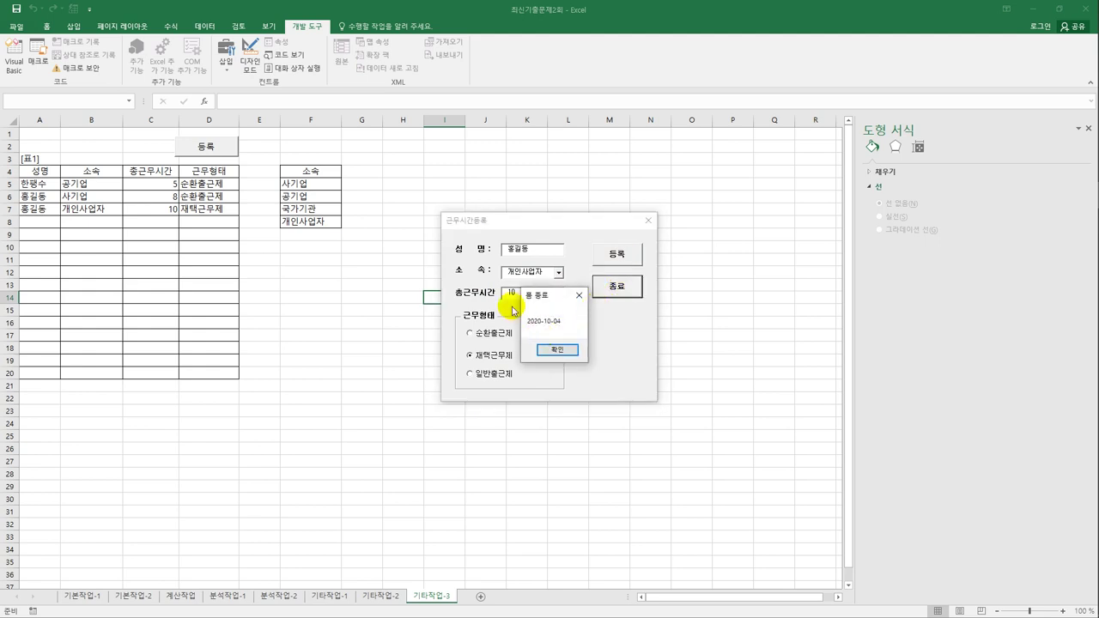
pyautogui.click(560, 351)
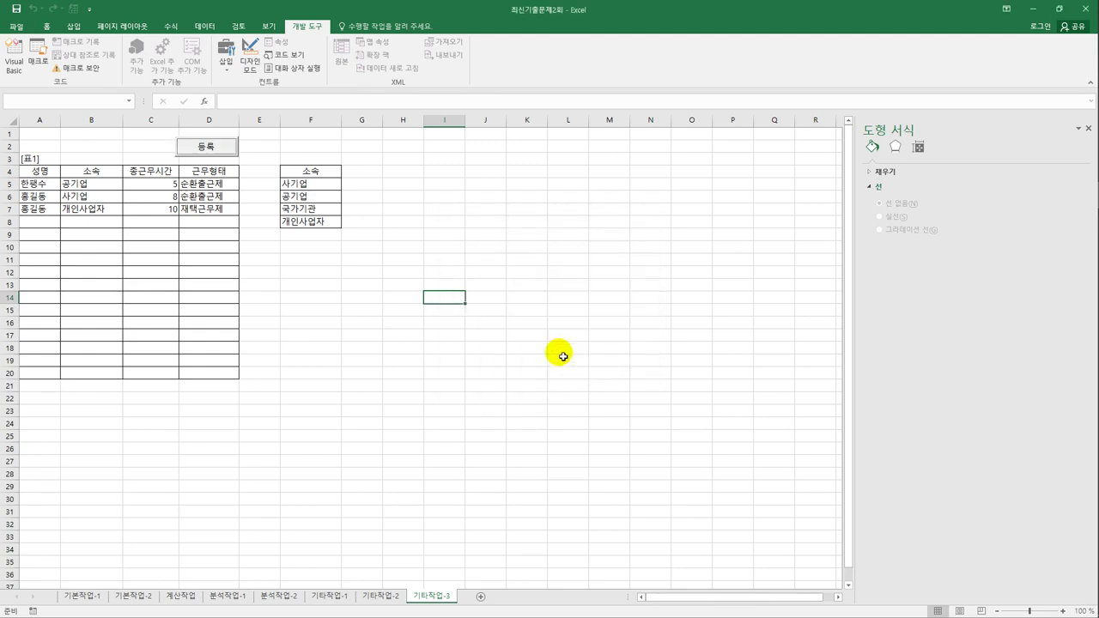
pyautogui.click(592, 340)
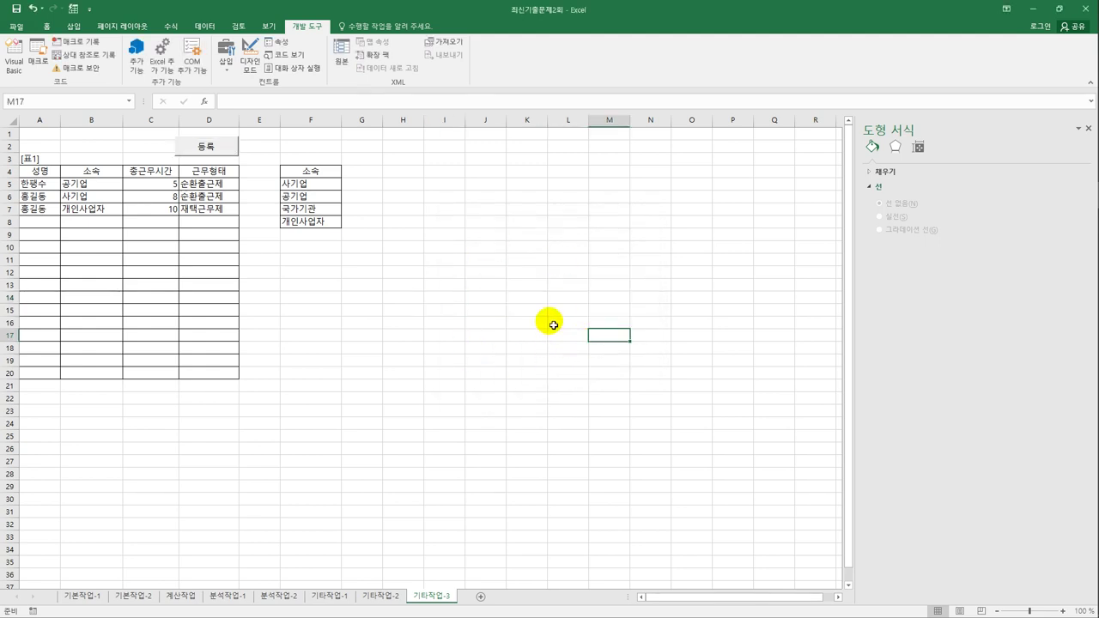